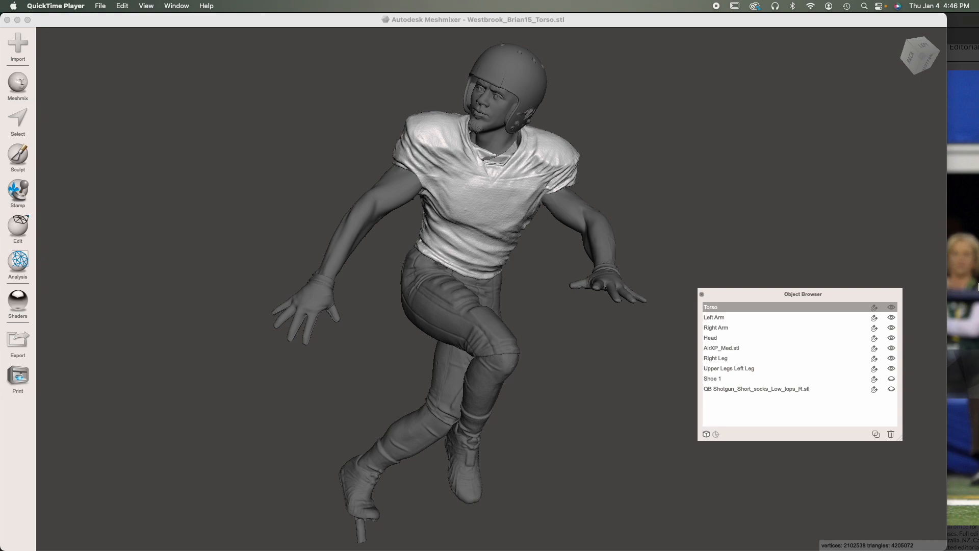
# Step: Switch to Chrome to look at the football players' reference photo, and return to Meshmixer
pyautogui.click(975, 286)
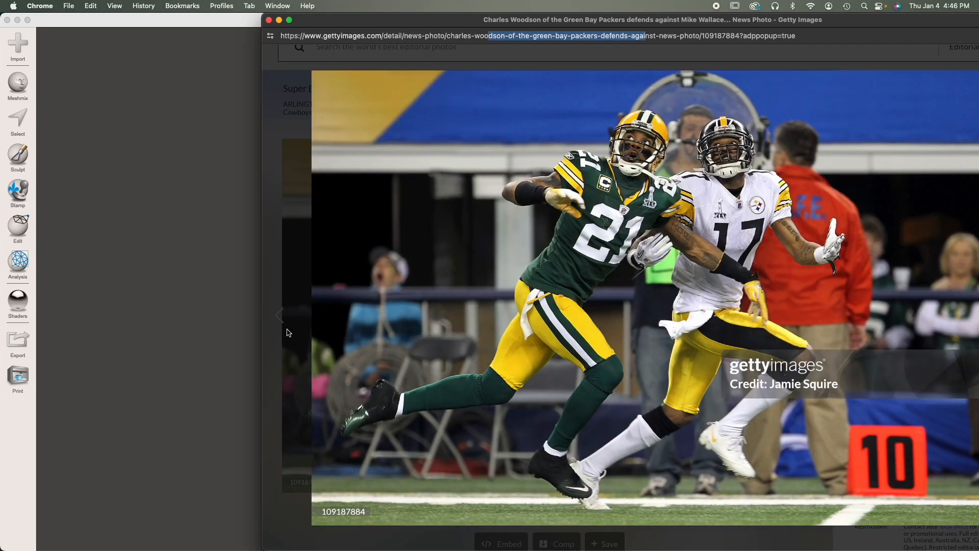
pyautogui.click(189, 339)
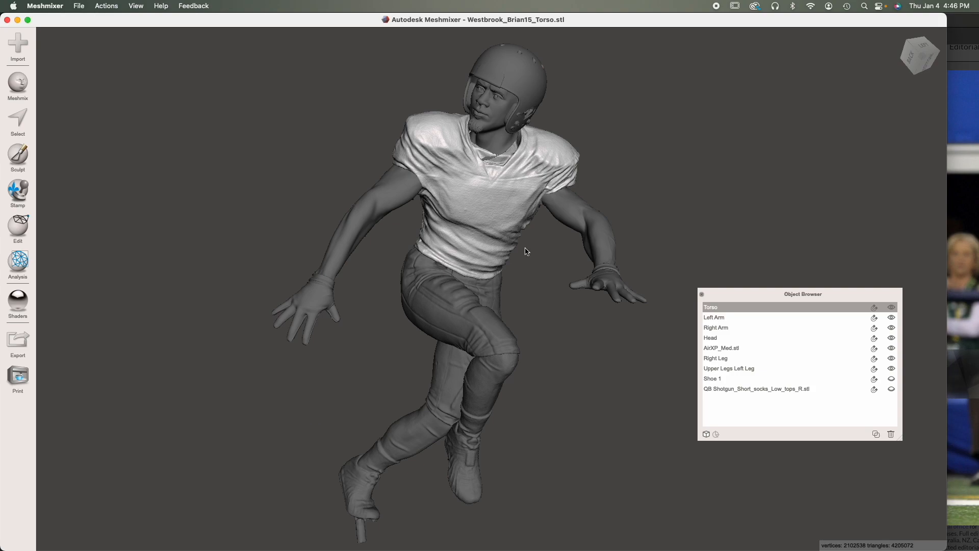
# Step: Select the left arm, the torso and the upper legs in turn to identify the figure's separate parts
pyautogui.press('t')
pyautogui.click(371, 210)
pyautogui.click(581, 218)
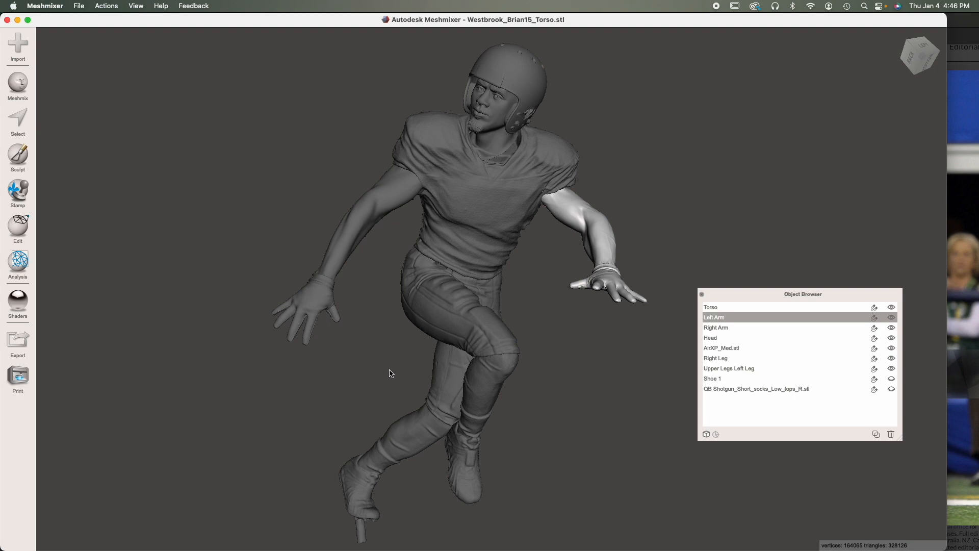
pyautogui.click(462, 200)
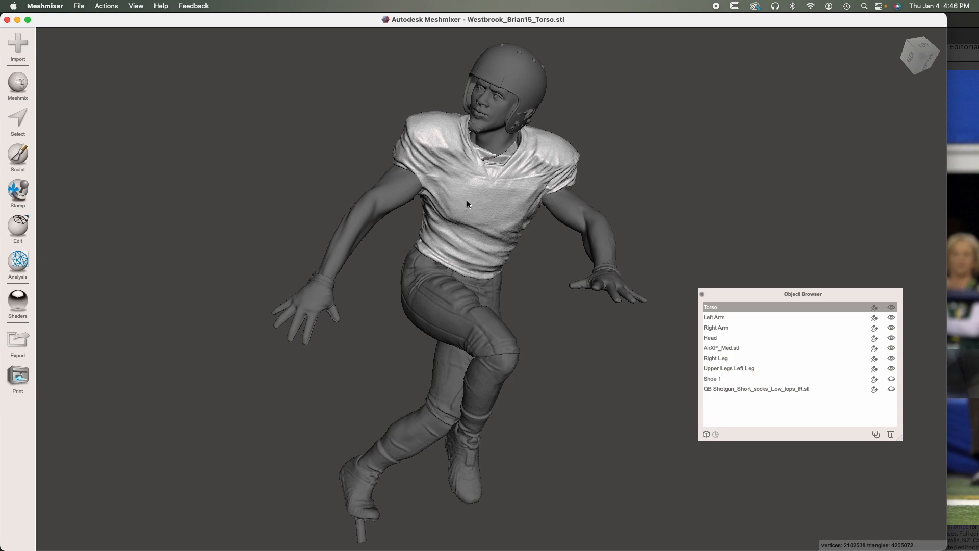
pyautogui.click(406, 420)
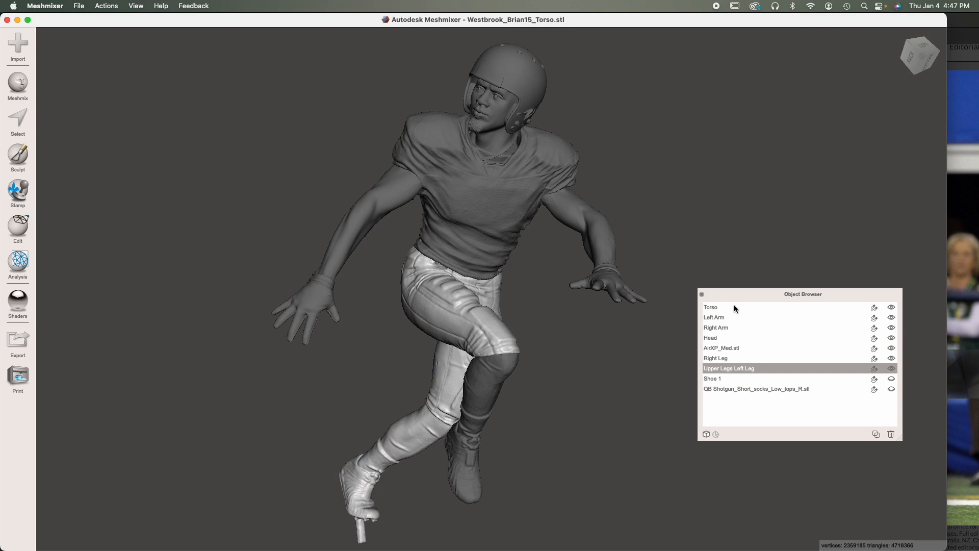
# Step: Move the Object Browser higher beside the figure and reduce its width
pyautogui.click(750, 296)
pyautogui.moveTo(751, 295); pyautogui.dragTo(755, 228)
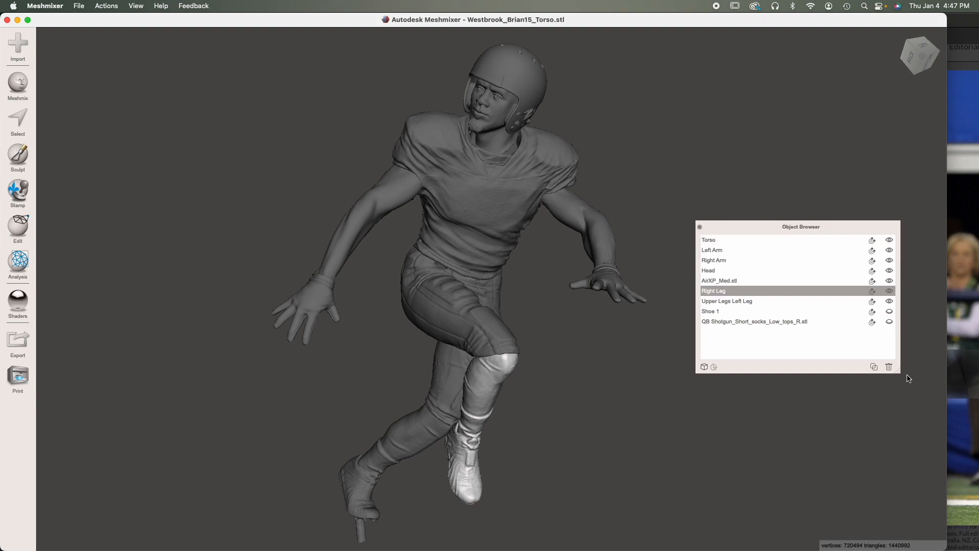
pyautogui.moveTo(901, 374)
pyautogui.mouseDown()
pyautogui.moveTo(872, 372)
pyautogui.moveTo(882, 372)
pyautogui.mouseUp()
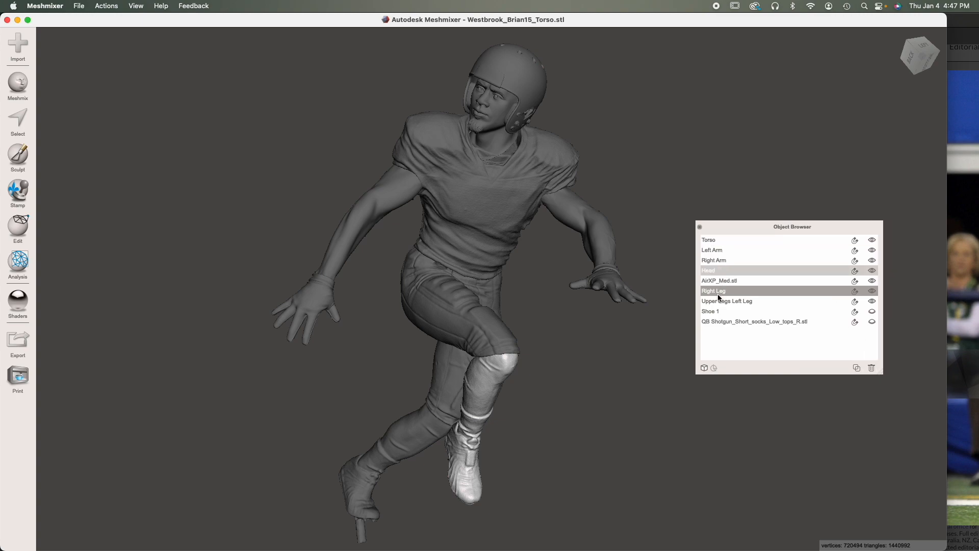
# Step: Rename the object QB Shotgun_Short_socks_Low_tops_R.stl as Shoe 2 and narrow the Object Browser to fit the short names
pyautogui.doubleClick(729, 322)
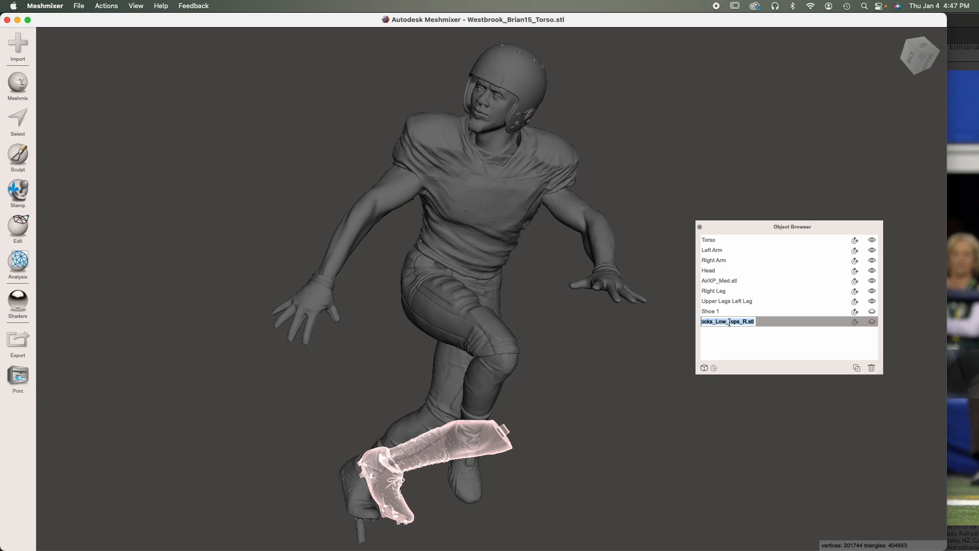
pyautogui.write('Shoe 2')
pyautogui.press('Return')
pyautogui.moveTo(872, 373); pyautogui.dragTo(800, 368)
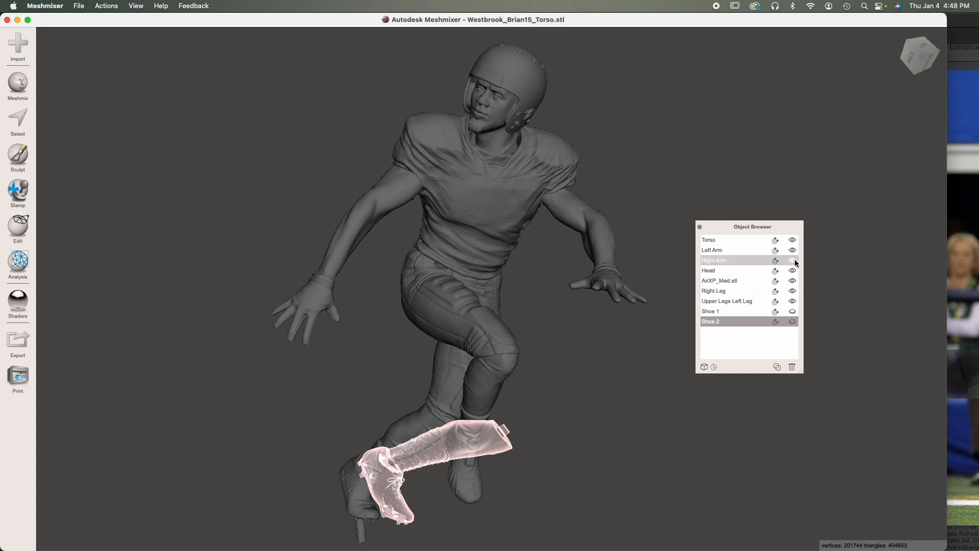
# Step: Toggle the visibility of the Upper Legs Left Leg and Right Leg parts off and on, and select Upper Legs Left Leg
pyautogui.click(793, 301)
pyautogui.click(794, 289)
pyautogui.click(794, 290)
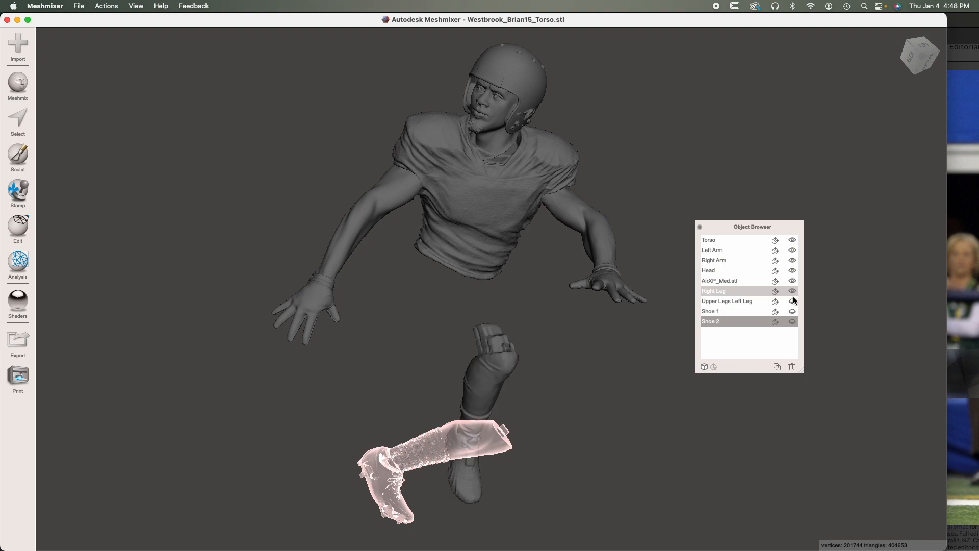
pyautogui.click(794, 298)
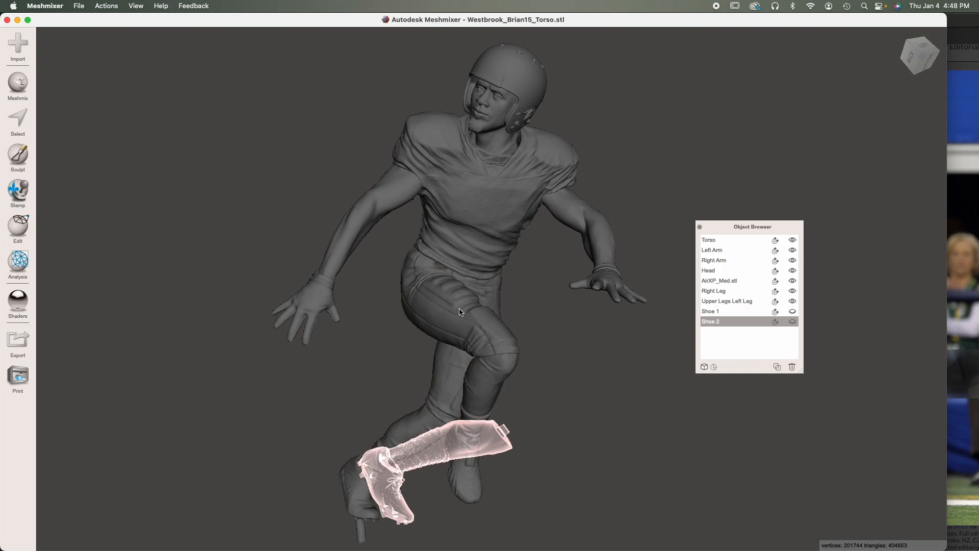
pyautogui.click(724, 300)
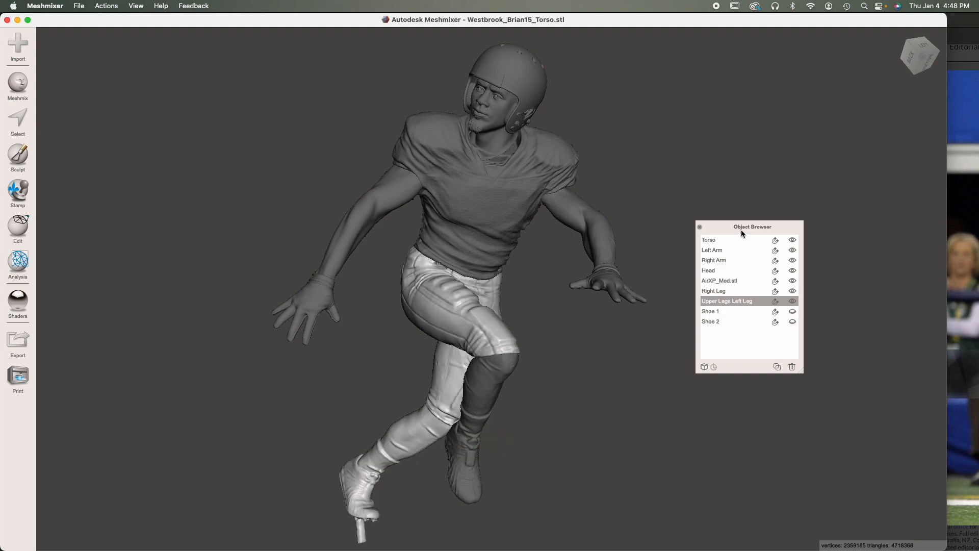
# Step: Look up the Object Browser display option and move the Object Browser farther away from the figure
pyautogui.moveTo(738, 226); pyautogui.dragTo(729, 221)
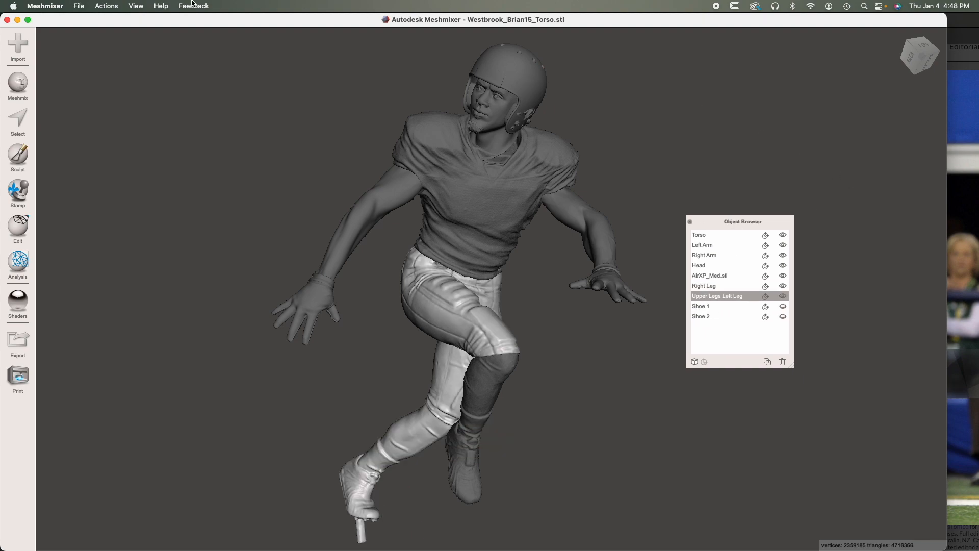
pyautogui.click(141, 7)
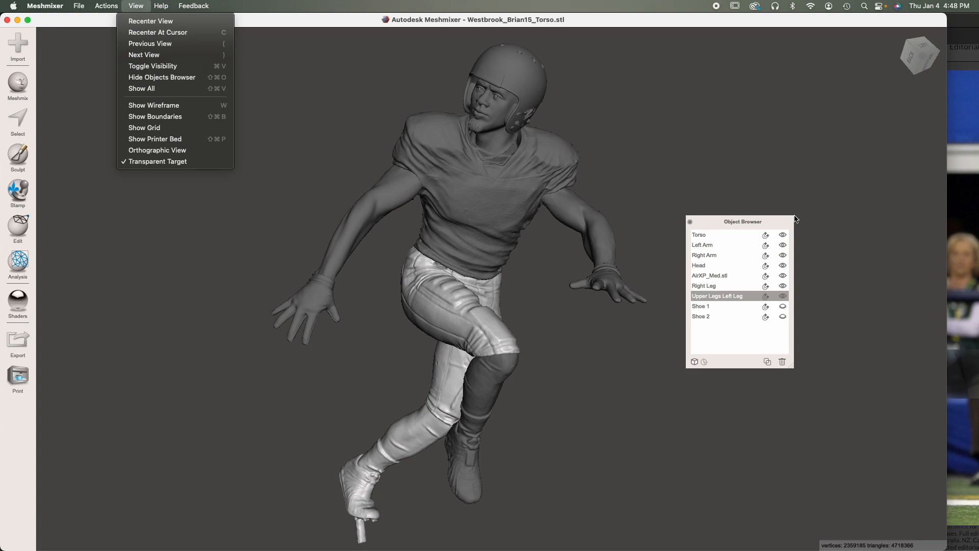
pyautogui.click(825, 332)
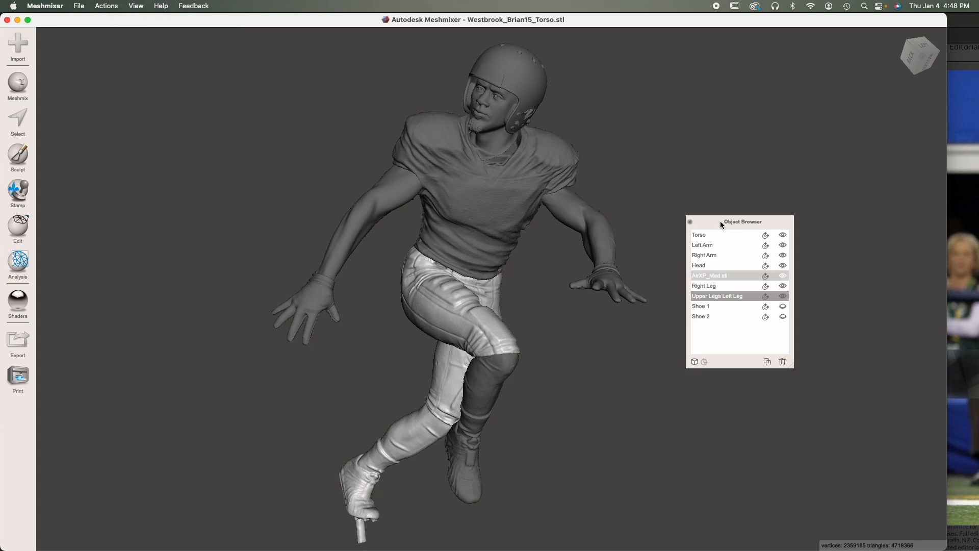
pyautogui.moveTo(720, 222); pyautogui.dragTo(852, 356)
pyautogui.moveTo(869, 418); pyautogui.dragTo(843, 422)
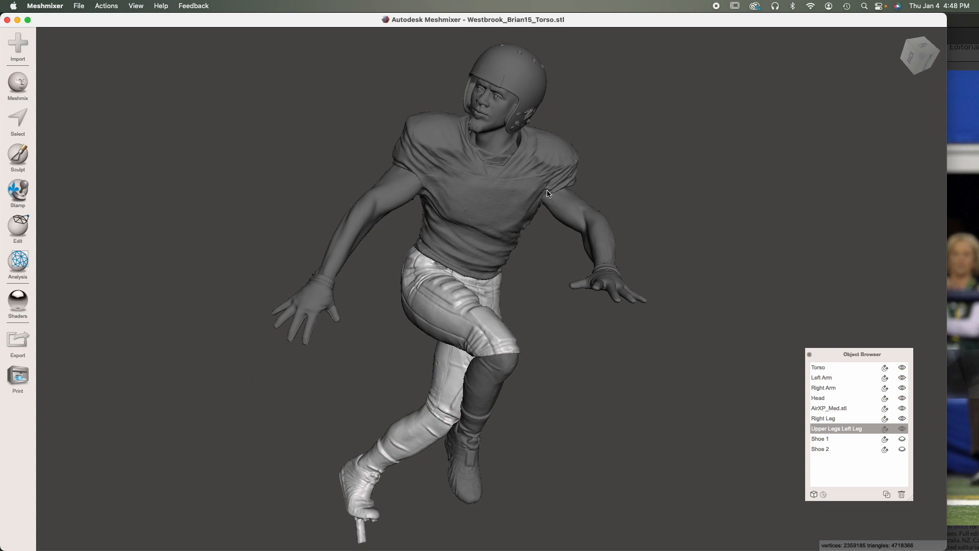
# Step: Orient the view to the front and fit the whole figure in it
pyautogui.click(913, 58)
pyautogui.click(902, 56)
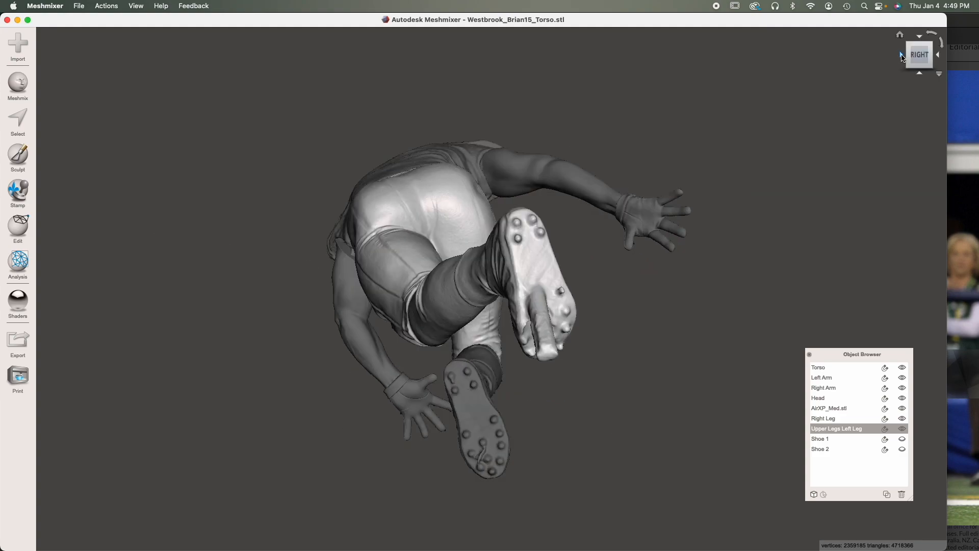
pyautogui.click(902, 56)
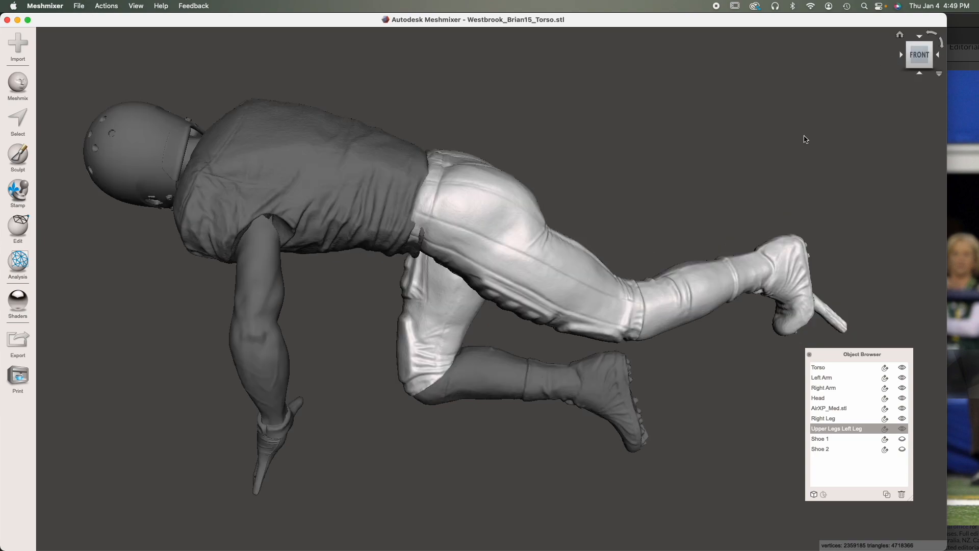
pyautogui.scroll(-8, 492, 298)
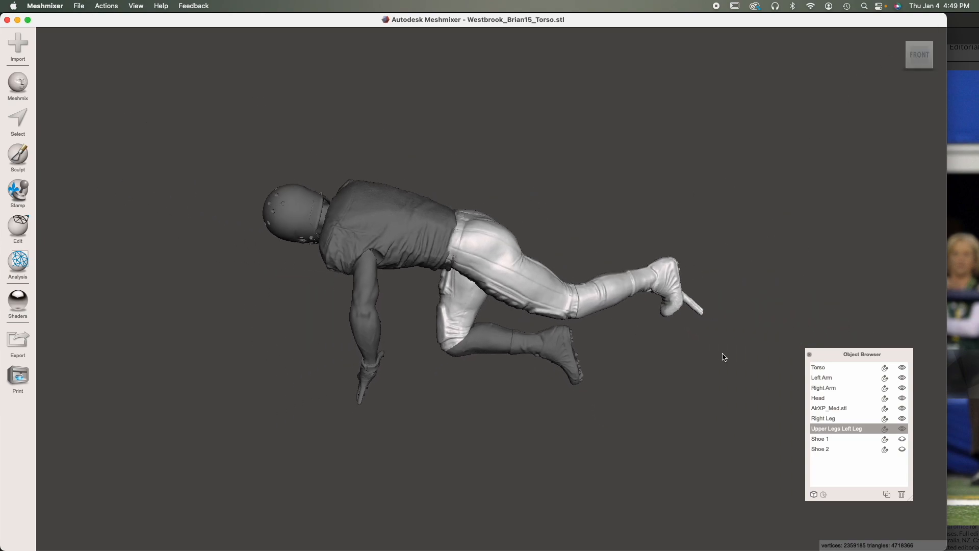
pyautogui.click(846, 366)
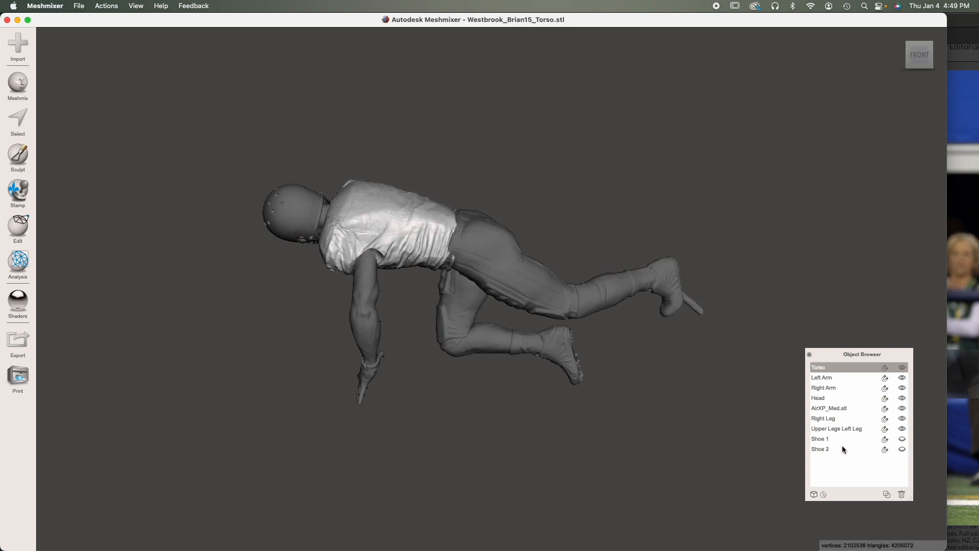
pyautogui.keyDown('shift'); pyautogui.click(843, 447); pyautogui.keyUp('shift')
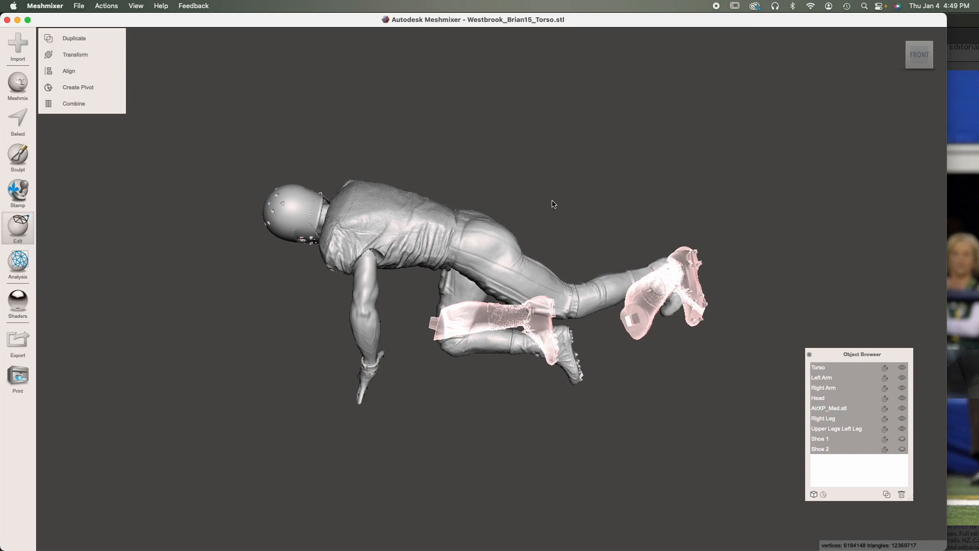
pyautogui.press('t')
pyautogui.moveTo(421, 205); pyautogui.dragTo(564, 327)
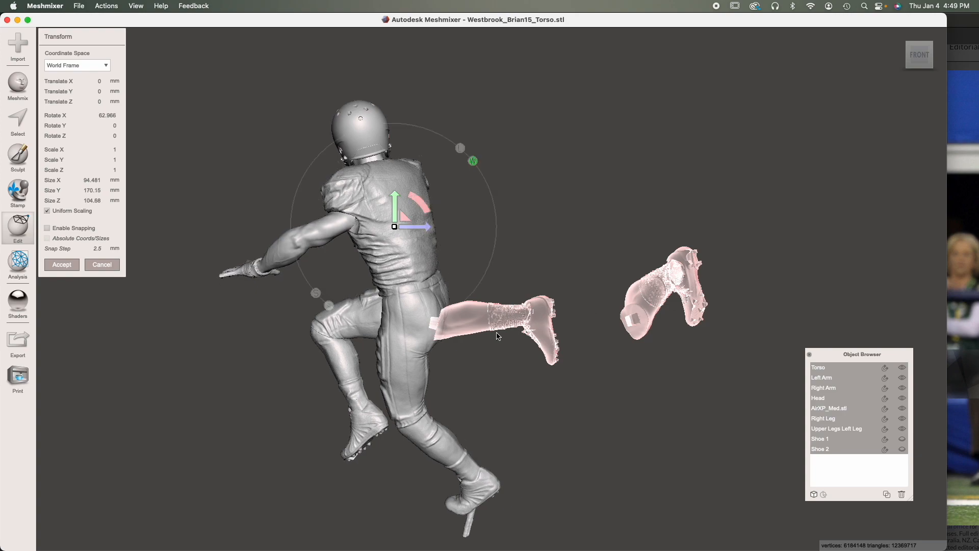
pyautogui.click(102, 265)
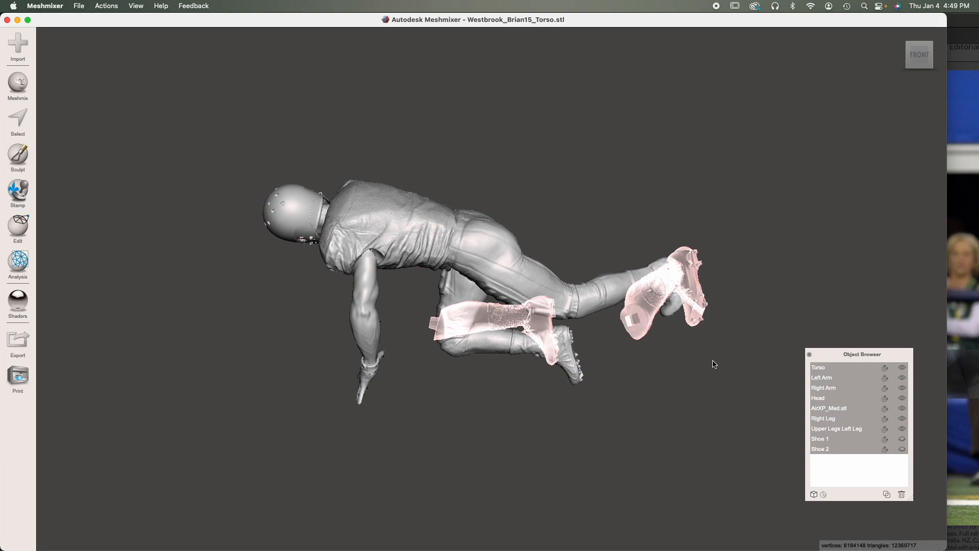
# Step: Make the hidden Shoe 1 and Shoe 2 objects visible
pyautogui.click(845, 450)
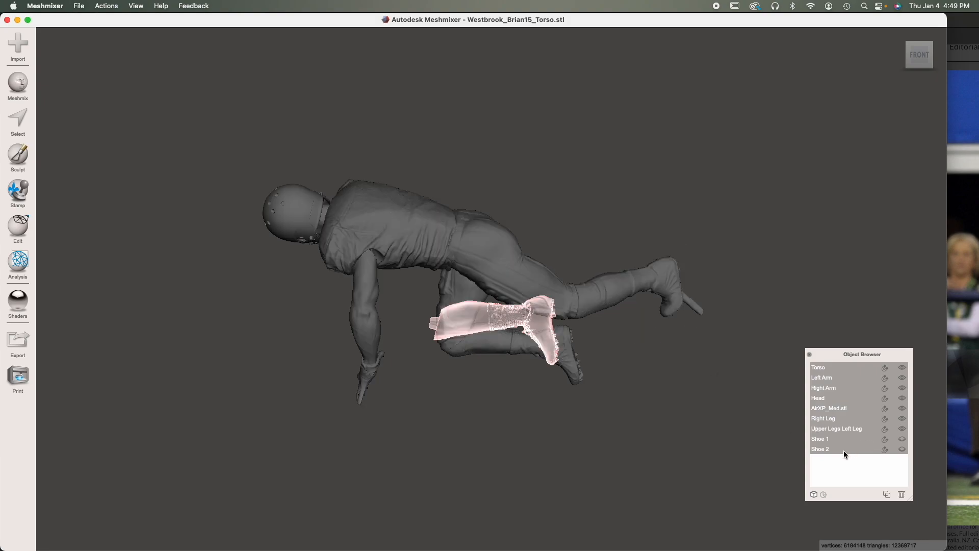
pyautogui.click(901, 440)
pyautogui.click(902, 449)
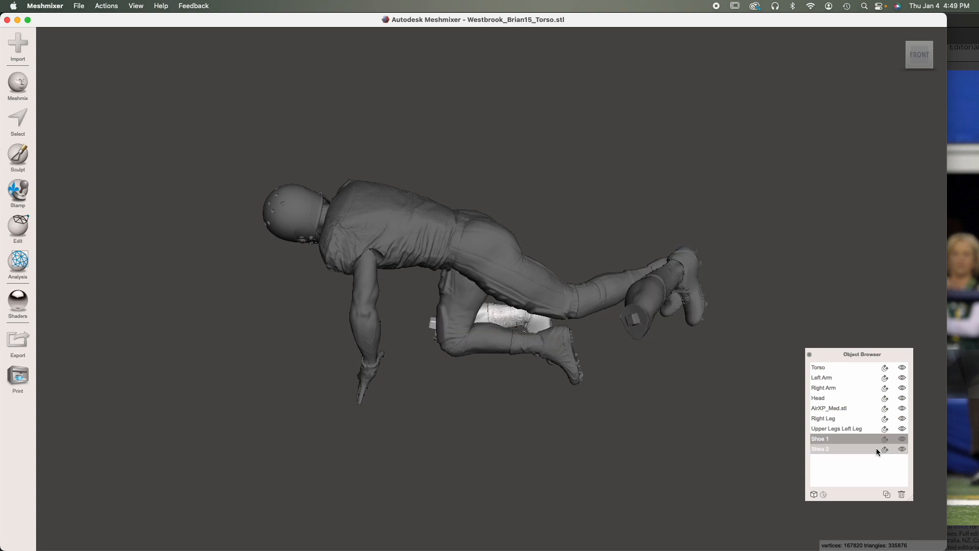
# Step: Transform all nine parts together, rotating them 110.74 in X, 24.045 in Y and -132.9 in Z and moving them -45.13 mm in Y
pyautogui.keyDown('shift'); pyautogui.click(842, 369); pyautogui.keyUp('shift')
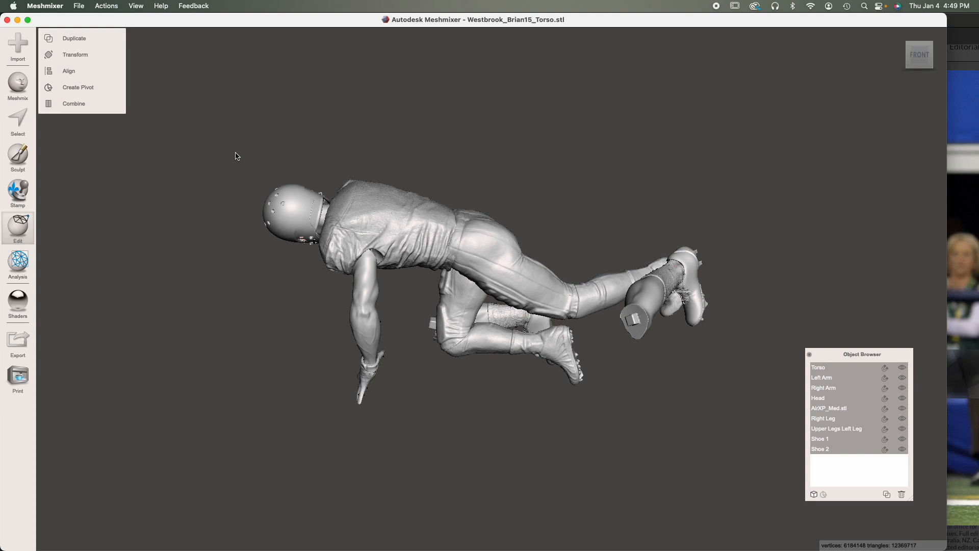
pyautogui.press('t')
pyautogui.moveTo(698, 302)
pyautogui.mouseDown()
pyautogui.moveTo(703, 333)
pyautogui.moveTo(707, 307)
pyautogui.mouseUp()
pyautogui.moveTo(663, 275); pyautogui.dragTo(576, 314)
pyautogui.moveTo(576, 314); pyautogui.dragTo(651, 265, button='right')
pyautogui.scroll(3, 652, 264)
pyautogui.scroll(-3, 651, 264)
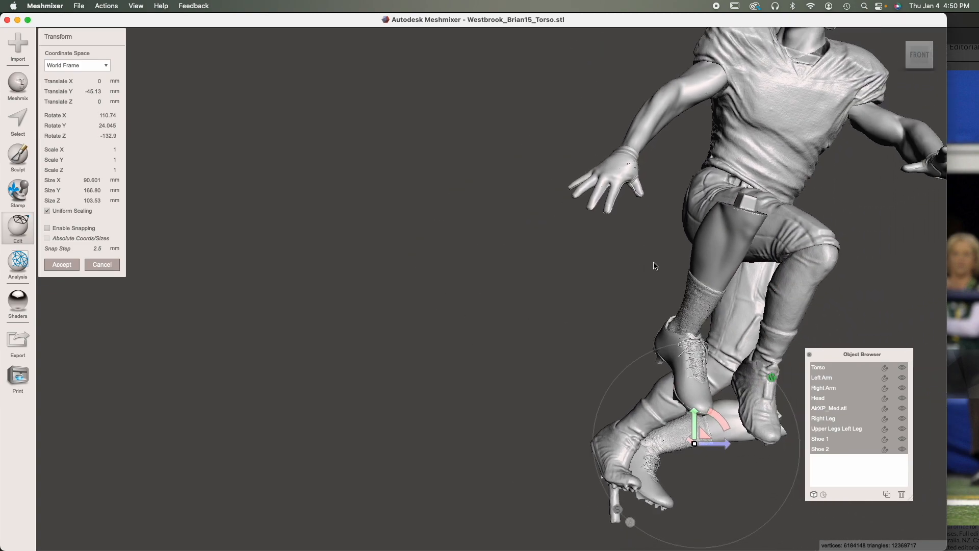
pyautogui.scroll(-1, 733, 253)
pyautogui.scroll(-4, 733, 250)
pyautogui.moveTo(584, 275); pyautogui.dragTo(516, 289, button='middle')
pyautogui.moveTo(516, 289); pyautogui.dragTo(525, 301, button='right')
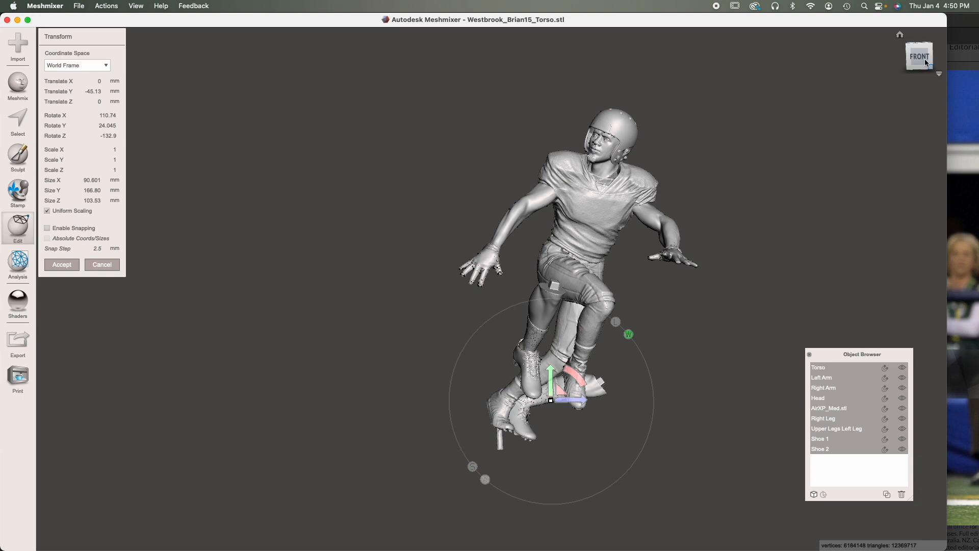
# Step: Refine the upright pose of all parts from the side and front views, and accept the transform
pyautogui.click(925, 59)
pyautogui.scroll(-4, 709, 263)
pyautogui.moveTo(721, 450); pyautogui.dragTo(491, 450)
pyautogui.click(919, 53)
pyautogui.scroll(-4, 515, 305)
pyautogui.scroll(-4, 516, 306)
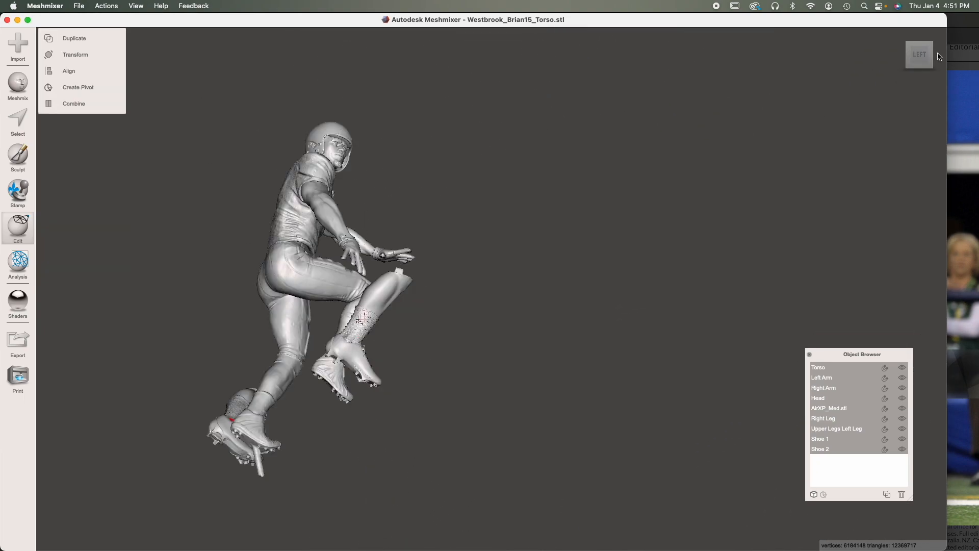
pyautogui.click(939, 56)
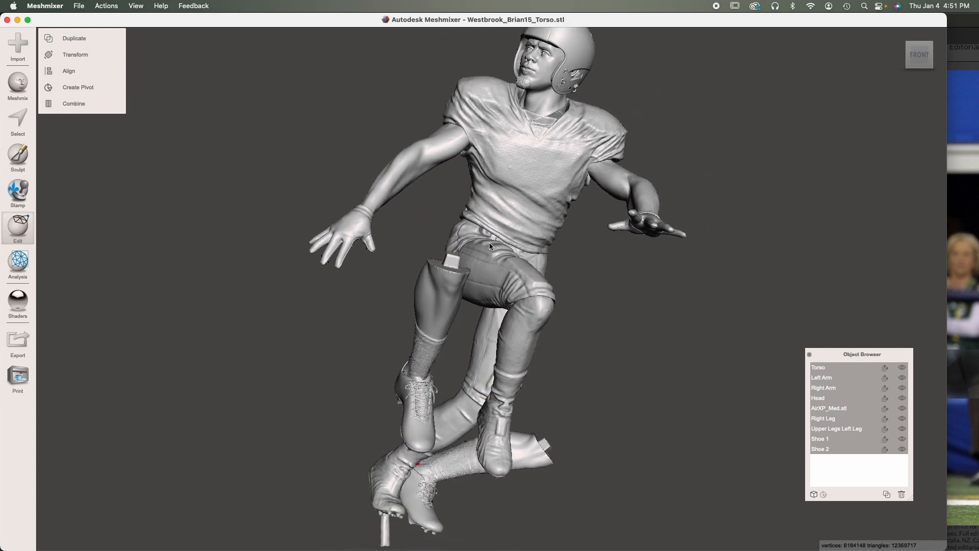
# Step: Show the ground grid and compare the figure's position with it
pyautogui.click(136, 6)
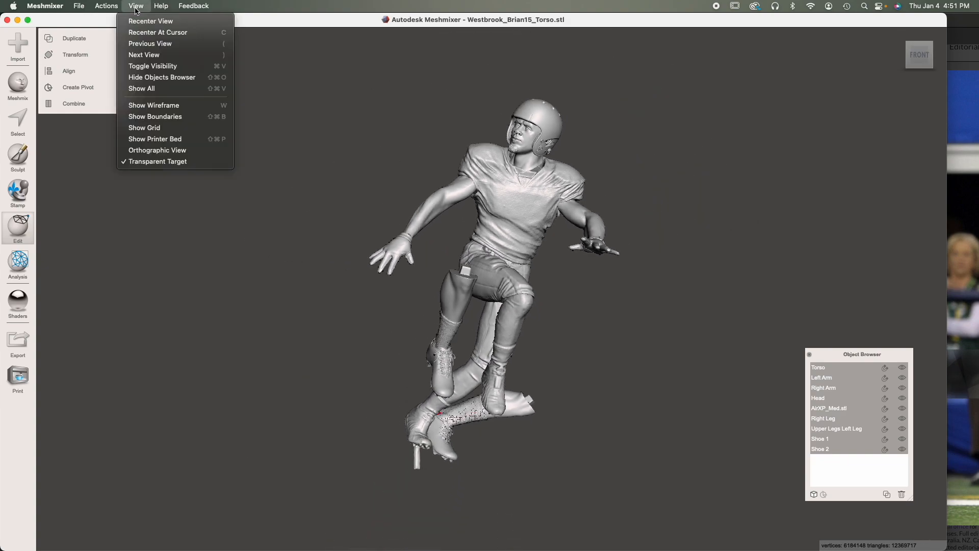
pyautogui.click(152, 128)
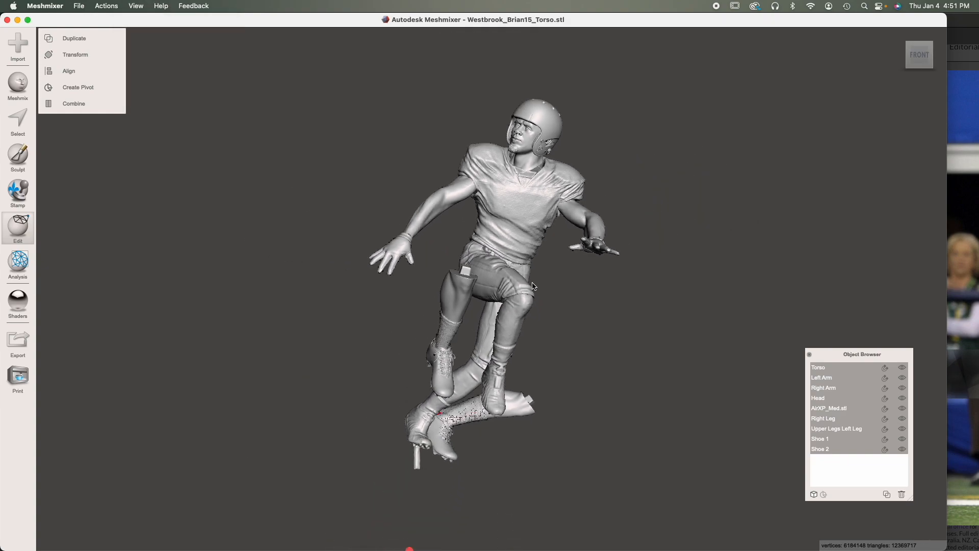
pyautogui.scroll(-3, 533, 306)
pyautogui.moveTo(542, 408); pyautogui.dragTo(515, 259, button='middle')
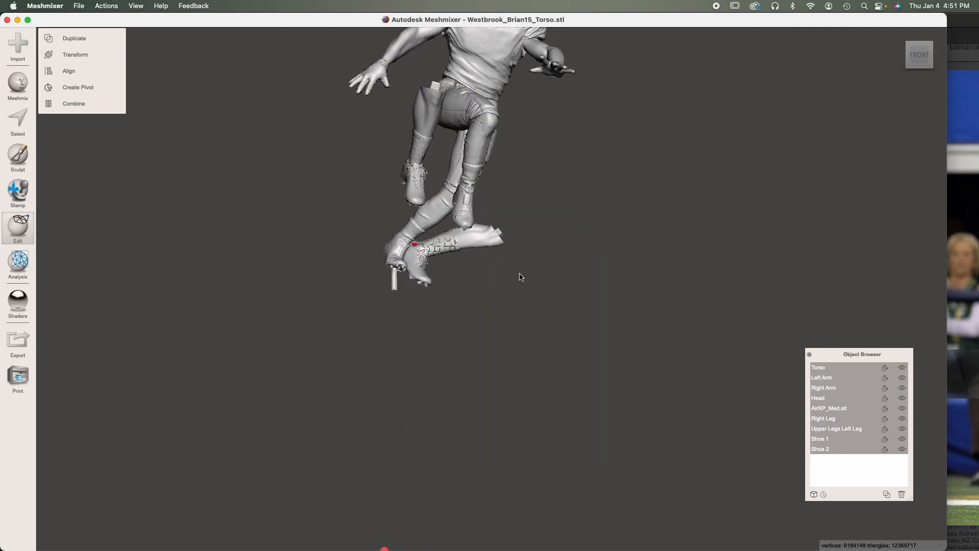
pyautogui.scroll(-5, 525, 287)
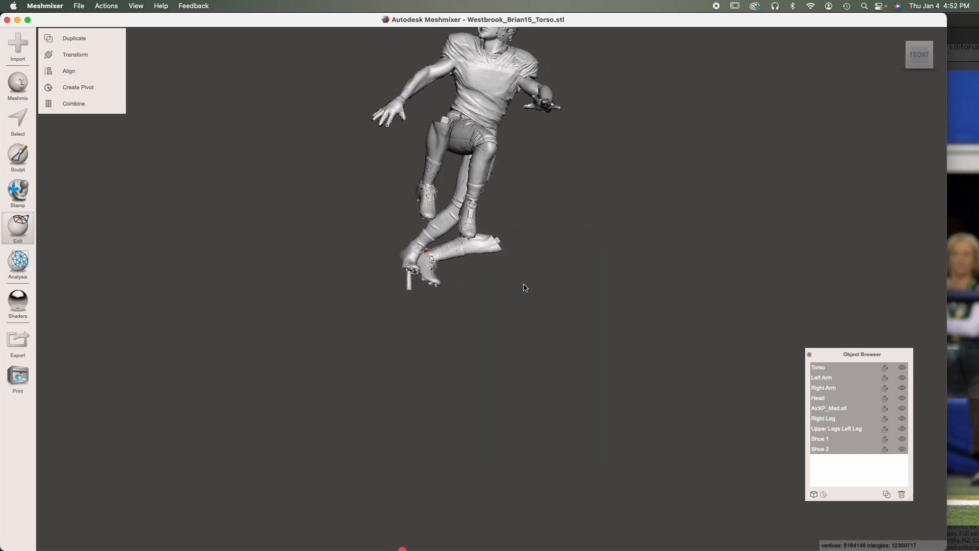
pyautogui.scroll(-3, 536, 352)
pyautogui.moveTo(521, 322); pyautogui.dragTo(525, 339, button='middle')
pyautogui.scroll(-2, 541, 365)
pyautogui.scroll(-3, 555, 383)
pyautogui.moveTo(577, 410); pyautogui.dragTo(572, 401, button='right')
pyautogui.moveTo(573, 405); pyautogui.dragTo(491, 280, button='middle')
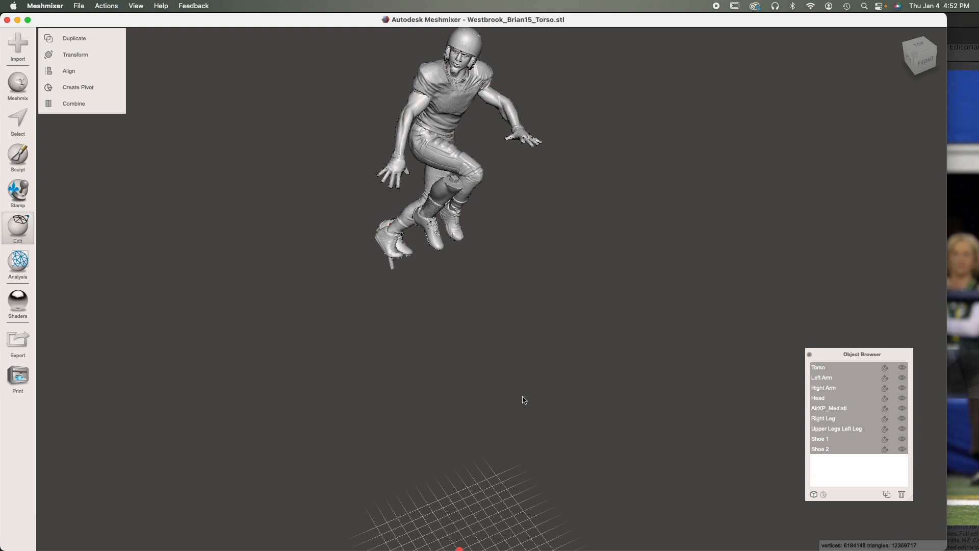
# Step: Move all nine parts together down to the ground grid, translating them -321.6 mm in Y, and accept the transform
pyautogui.scroll(-2, 528, 389)
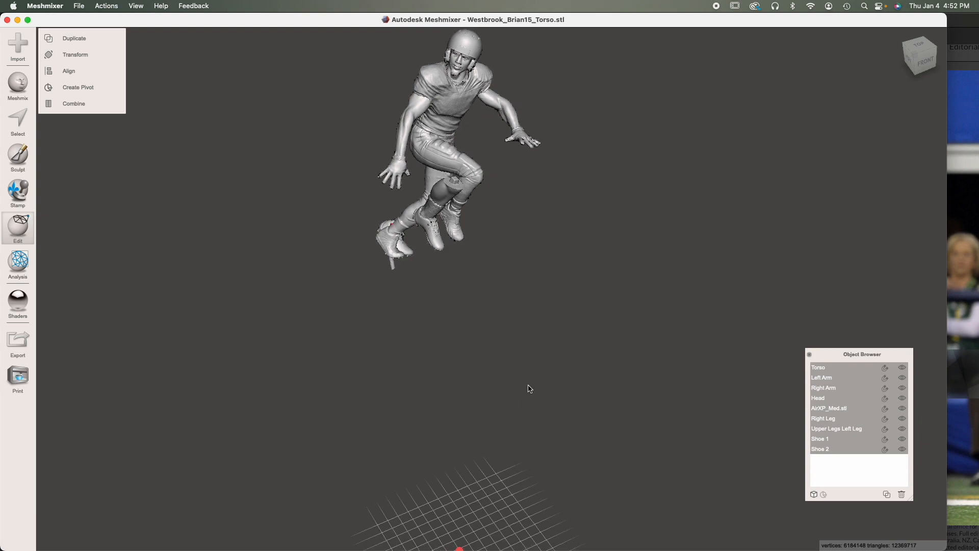
pyautogui.scroll(-2, 468, 248)
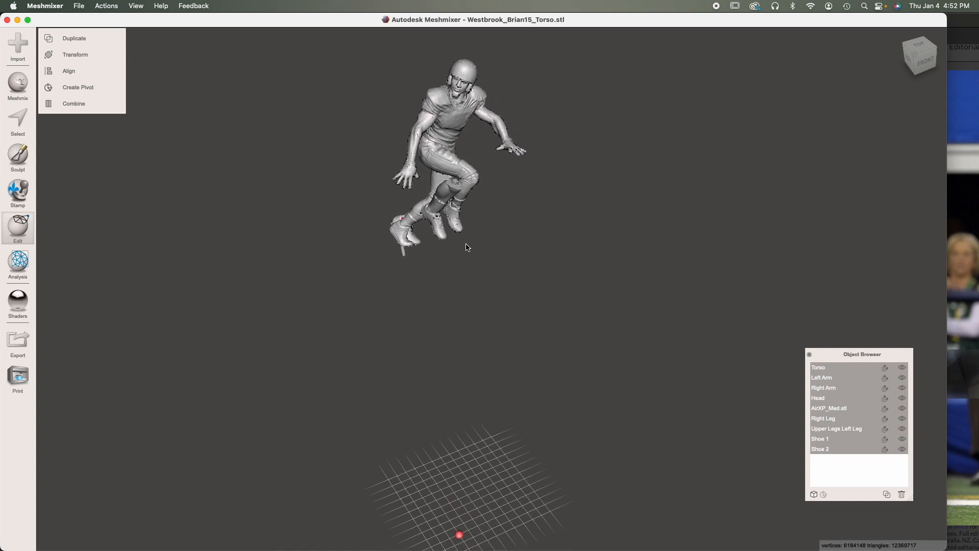
pyautogui.press('t')
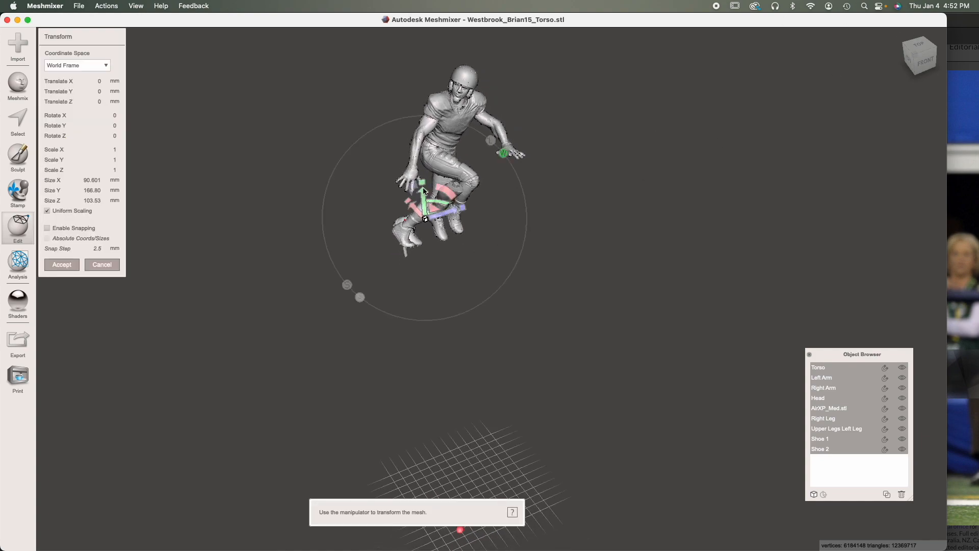
pyautogui.moveTo(428, 209); pyautogui.dragTo(468, 459)
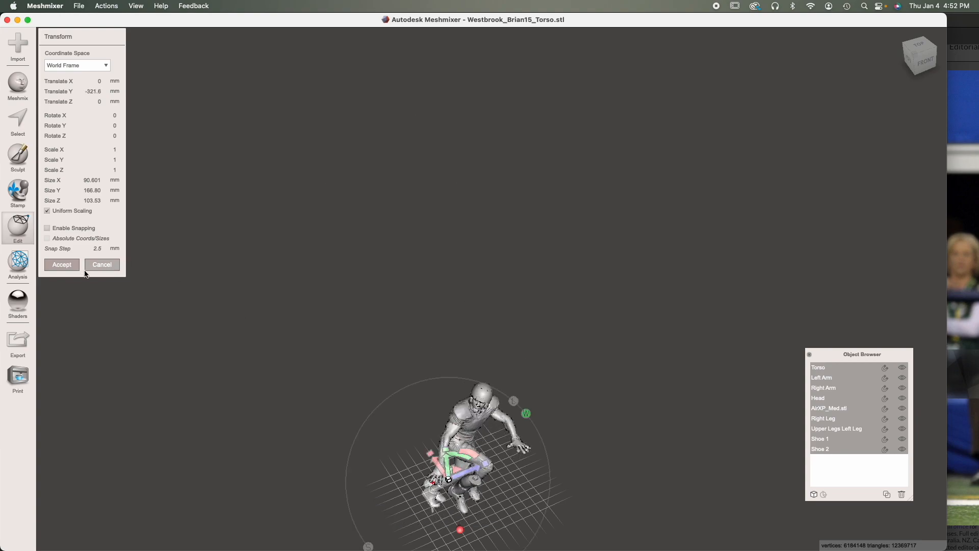
pyautogui.press('Return')
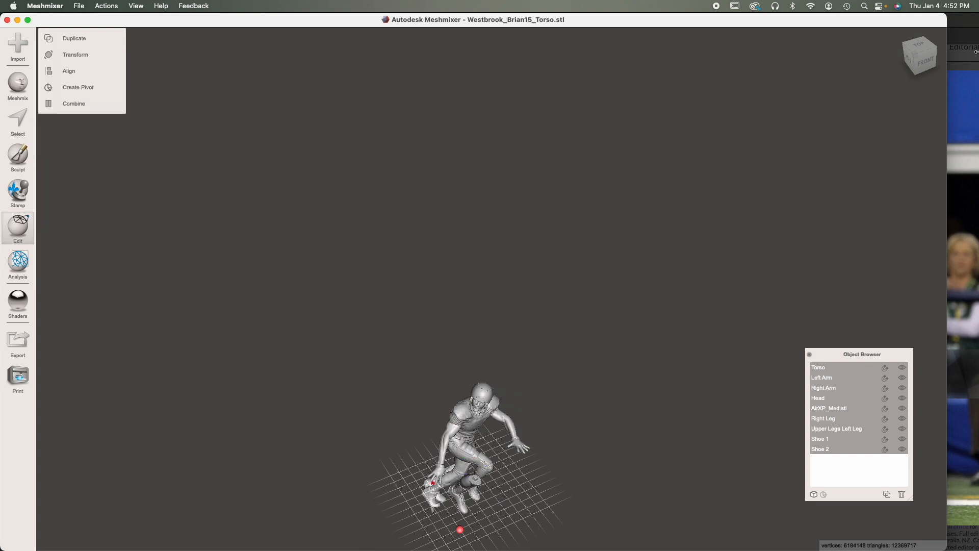
# Step: Raise all nine parts 23.762 mm in Y from the front view so the feet meet the grid, and accept the transform
pyautogui.click(925, 58)
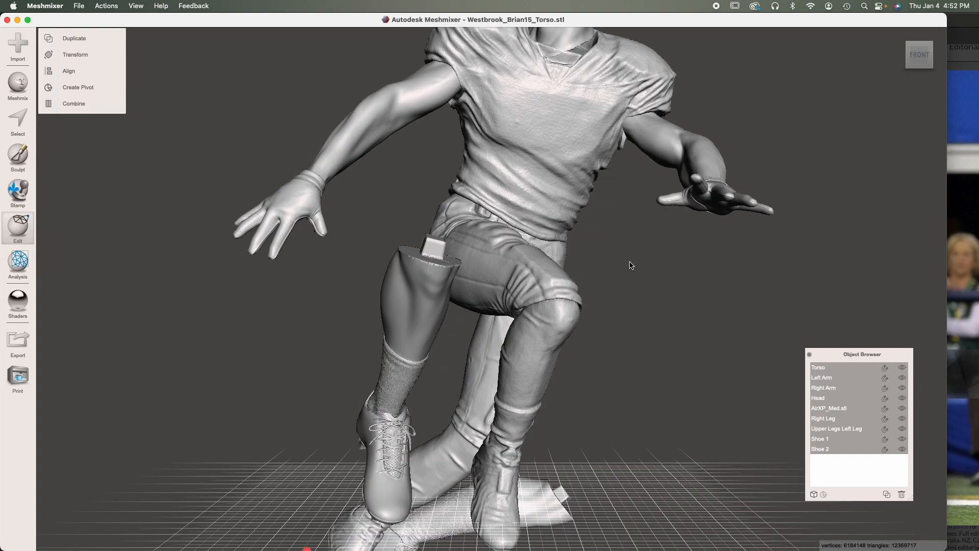
pyautogui.scroll(-5, 632, 265)
pyautogui.scroll(-5, 632, 263)
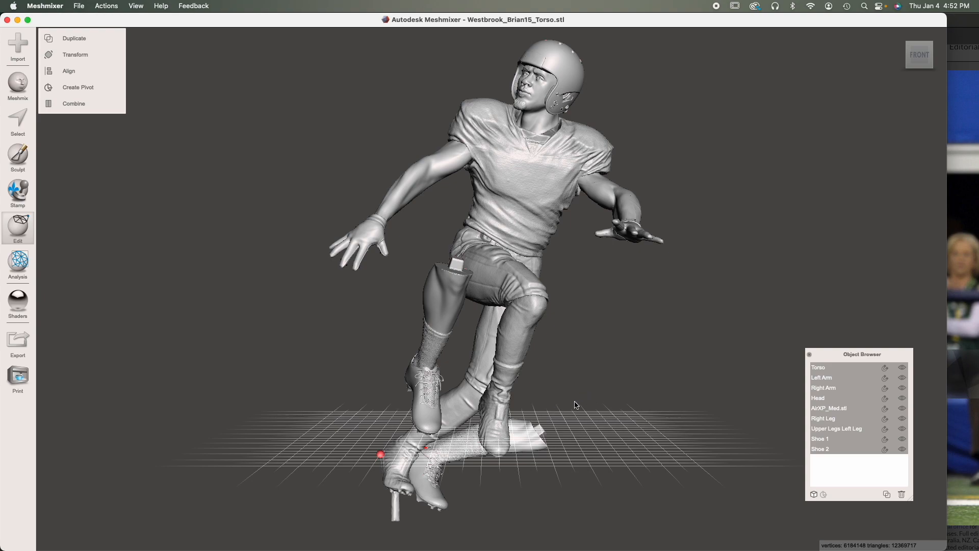
pyautogui.press('t')
pyautogui.moveTo(471, 429); pyautogui.dragTo(475, 359)
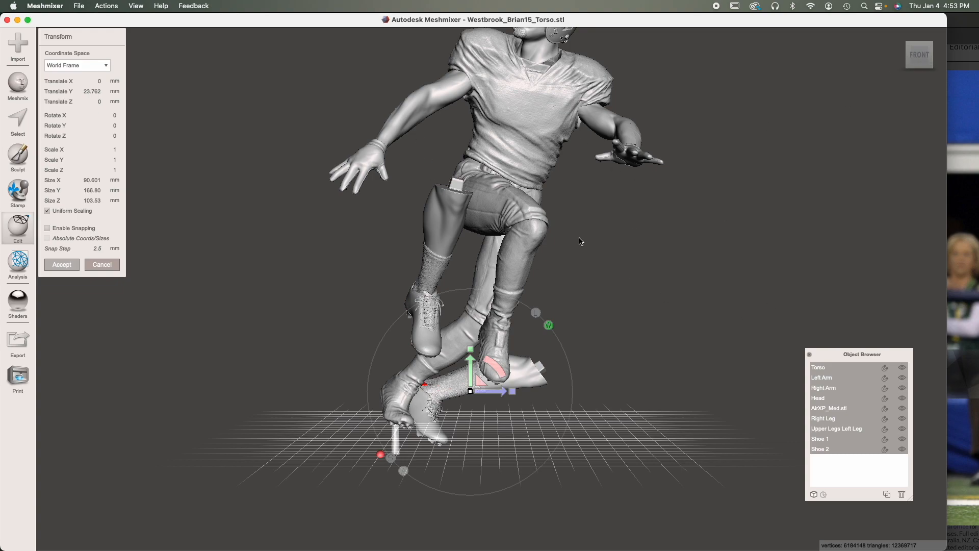
pyautogui.scroll(-1, 581, 241)
pyautogui.moveTo(581, 242); pyautogui.dragTo(577, 326, button='middle')
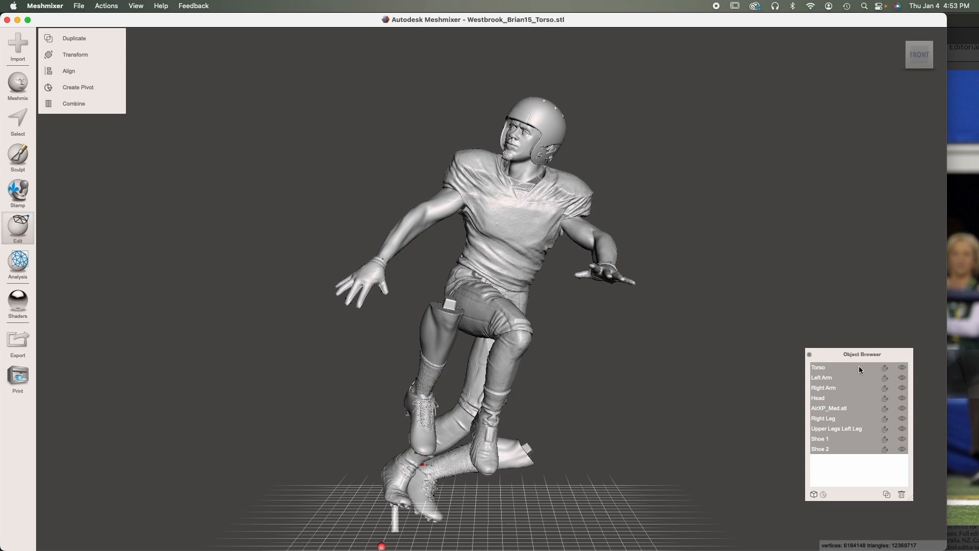
# Step: Hide the Shoe 1 and Shoe 2 objects
pyautogui.click(867, 440)
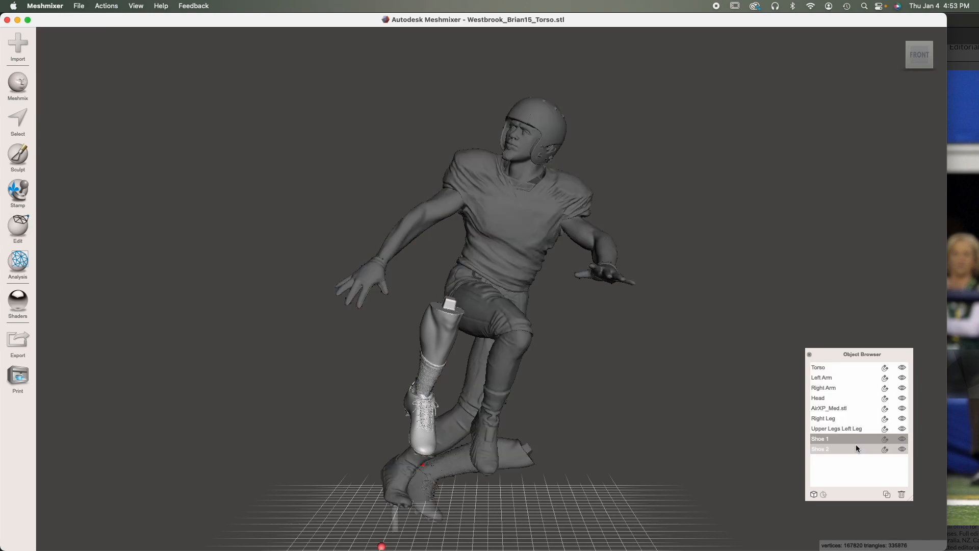
pyautogui.click(903, 440)
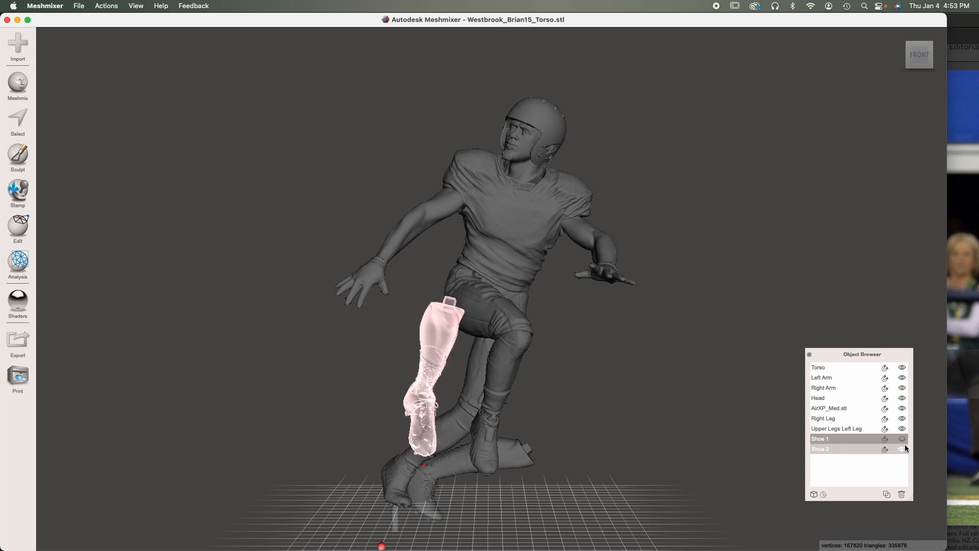
pyautogui.click(902, 449)
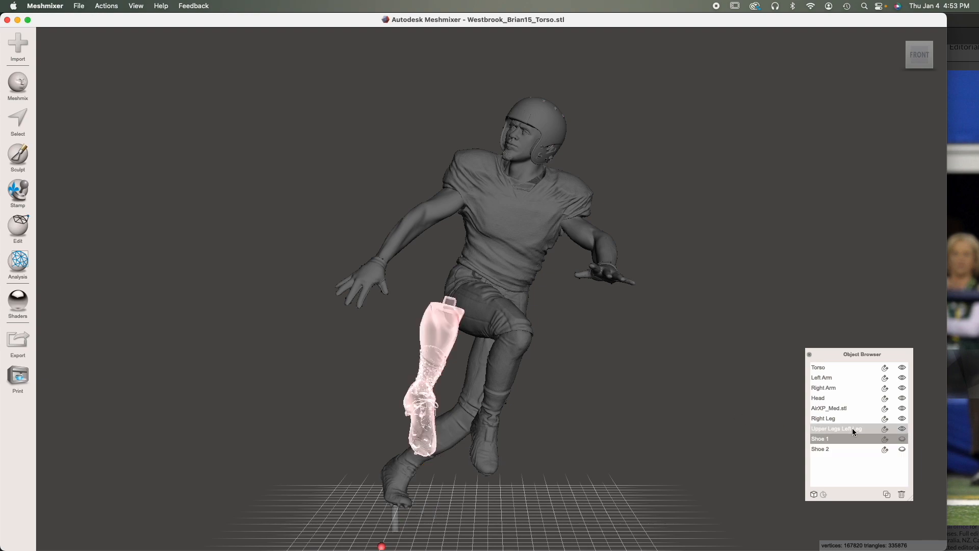
# Step: Select the torso and compare the figure's pose from several angles with the reference football photo in Chrome
pyautogui.click(521, 246)
pyautogui.moveTo(521, 246); pyautogui.dragTo(736, 319, button='right')
pyautogui.moveTo(525, 211); pyautogui.dragTo(554, 187, button='right')
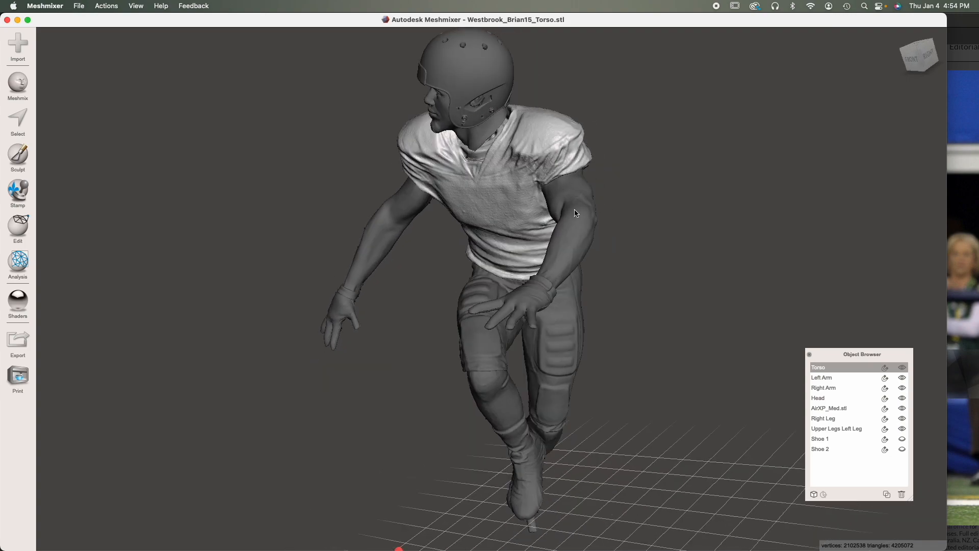
pyautogui.moveTo(586, 323); pyautogui.dragTo(577, 308, button='right')
pyautogui.click(955, 207)
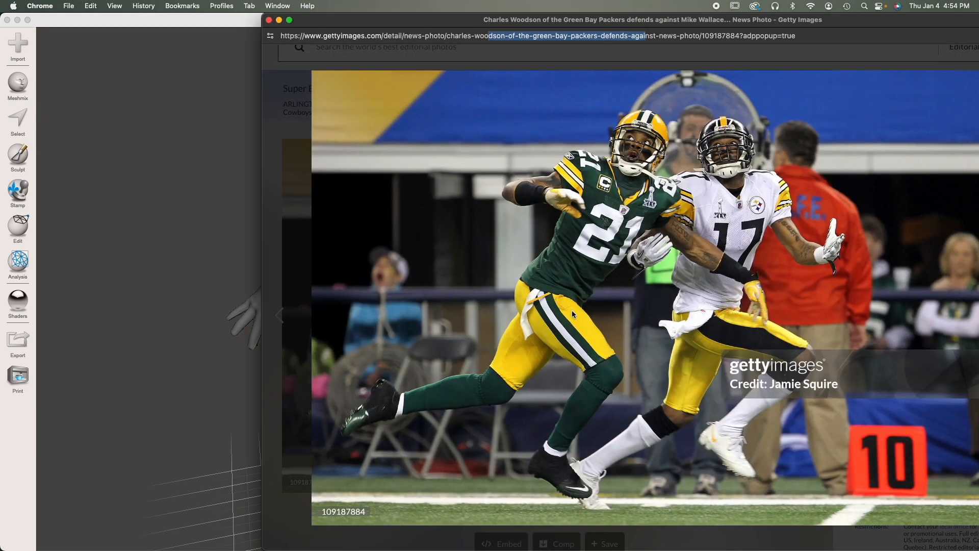
pyautogui.click(189, 303)
pyautogui.moveTo(449, 357); pyautogui.dragTo(446, 349, button='right')
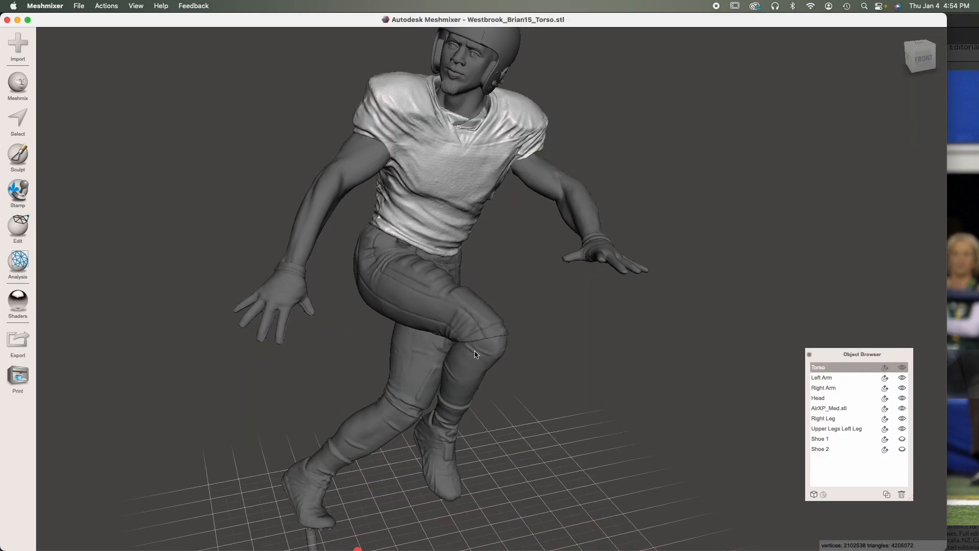
pyautogui.moveTo(439, 350); pyautogui.dragTo(508, 309, button='right')
pyautogui.moveTo(429, 350); pyautogui.dragTo(341, 360, button='right')
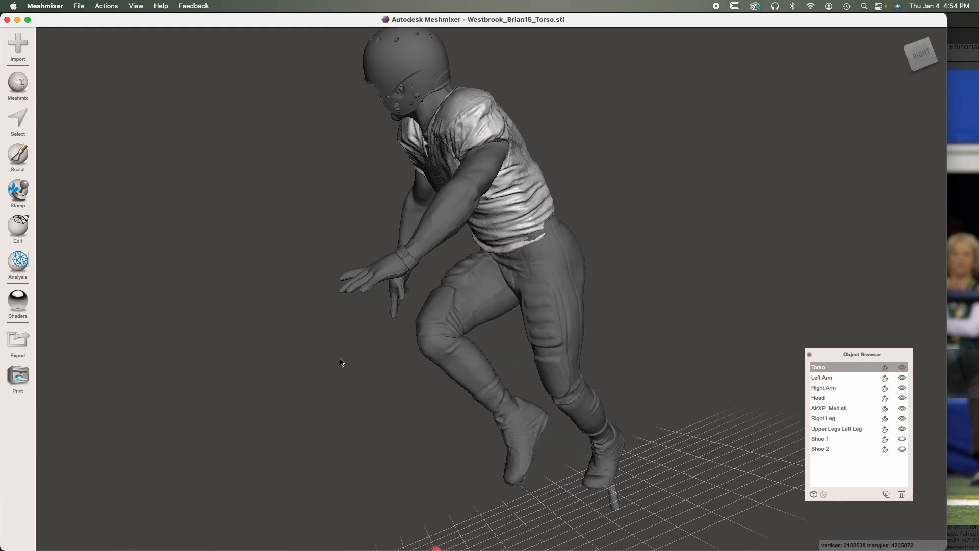
pyautogui.moveTo(543, 365); pyautogui.dragTo(407, 329, button='right')
pyautogui.moveTo(459, 383); pyautogui.dragTo(513, 141, button='right')
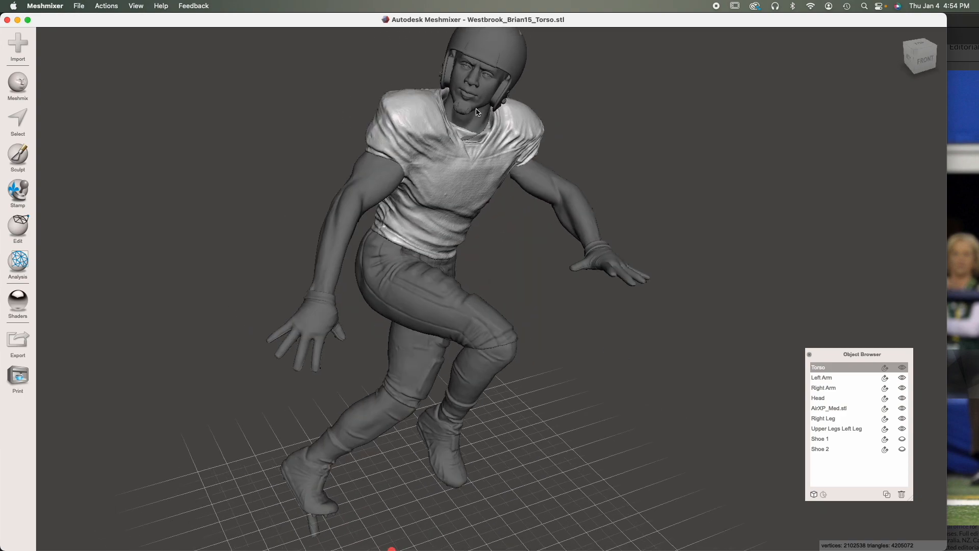
pyautogui.moveTo(473, 161); pyautogui.dragTo(487, 182, button='right')
# Step: Select the head, helmet and right leg in turn and examine how the separate parts fit together around the figure
pyautogui.click(504, 116)
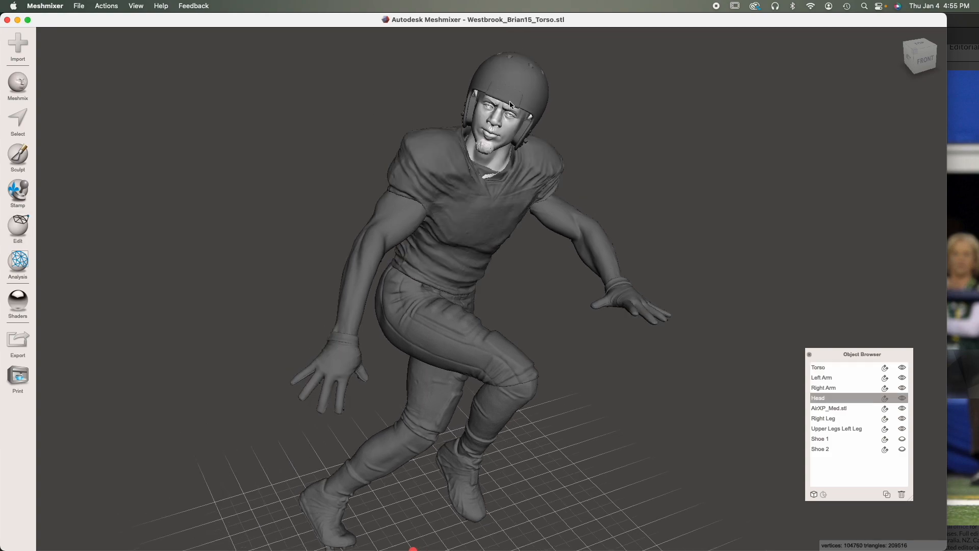
pyautogui.click(520, 88)
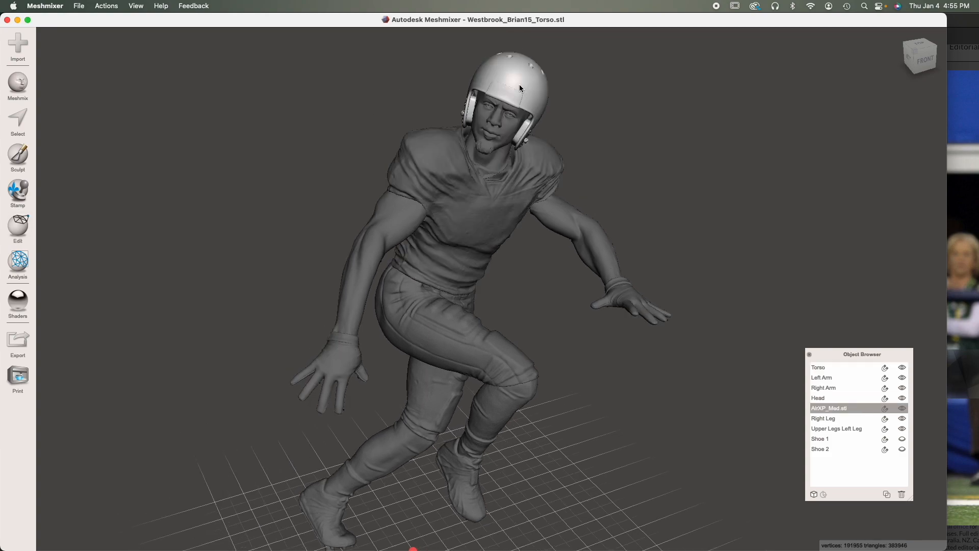
pyautogui.moveTo(533, 365); pyautogui.dragTo(510, 386, button='right')
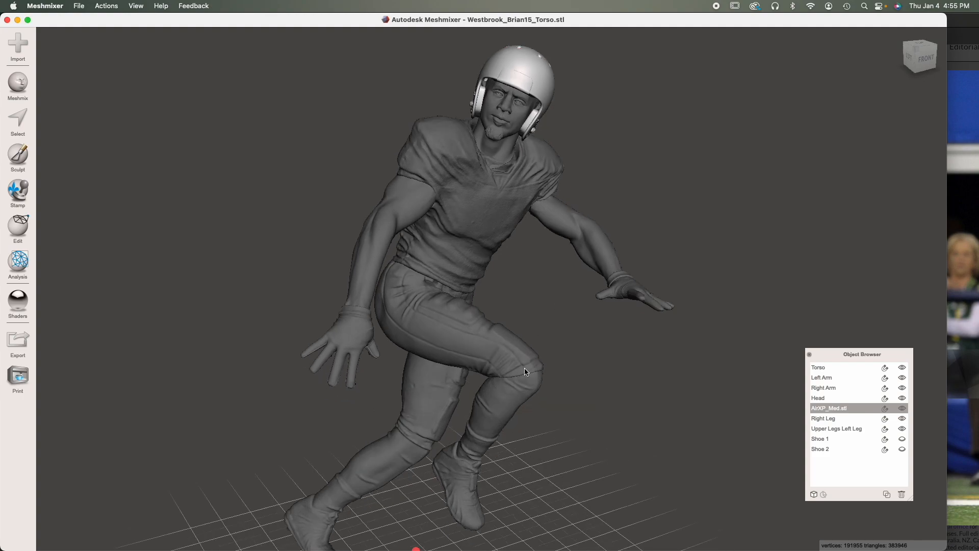
pyautogui.moveTo(519, 330); pyautogui.dragTo(532, 299, button='middle')
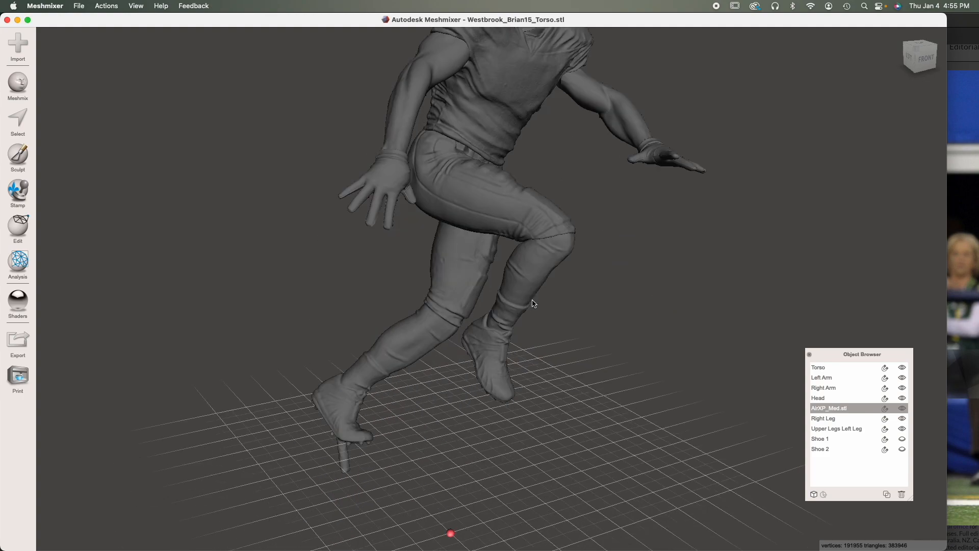
pyautogui.click(514, 346)
pyautogui.scroll(3, 521, 392)
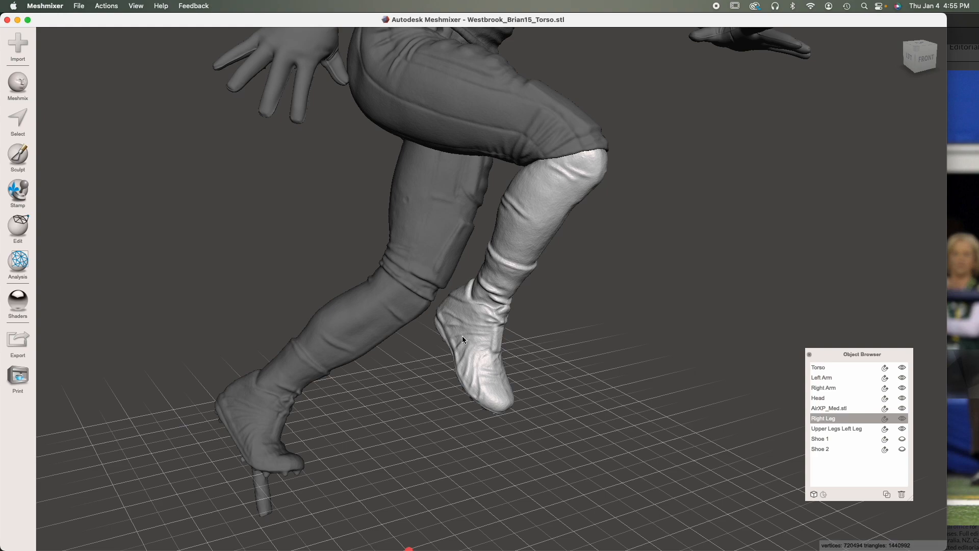
pyautogui.scroll(-3, 462, 336)
pyautogui.moveTo(566, 332); pyautogui.dragTo(515, 322, button='right')
pyautogui.moveTo(559, 311); pyautogui.dragTo(571, 399, button='middle')
pyautogui.moveTo(570, 321); pyautogui.dragTo(566, 326, button='right')
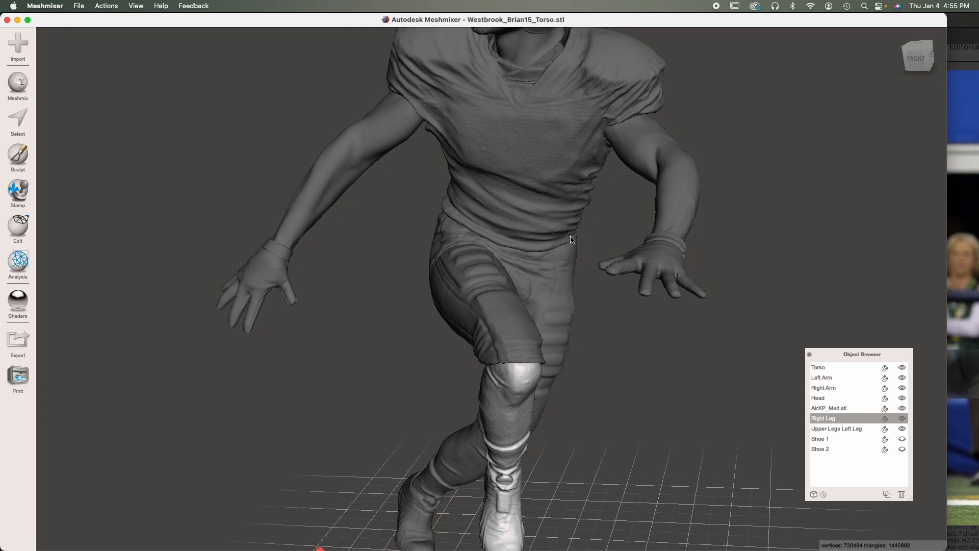
pyautogui.moveTo(559, 200); pyautogui.dragTo(579, 293, button='middle')
pyautogui.moveTo(565, 292)
pyautogui.mouseDown(button='right')
pyautogui.moveTo(517, 294)
pyautogui.moveTo(556, 286)
pyautogui.mouseUp(button='right')
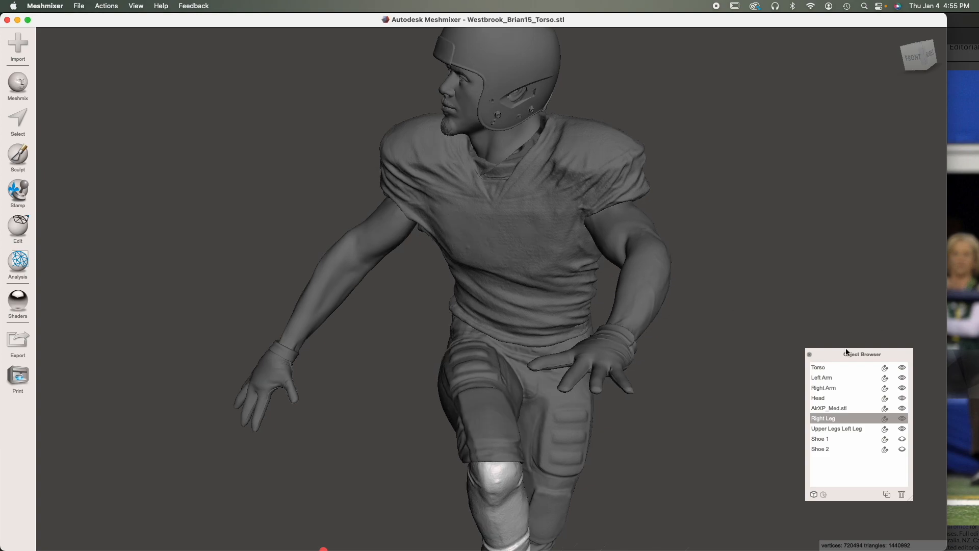
# Step: Move the Object Browser higher and hide both arms, Right Leg, Upper Legs Left Leg, AirXP_Med.stl and Head, leaving only the torso visible
pyautogui.moveTo(849, 352); pyautogui.dragTo(848, 237)
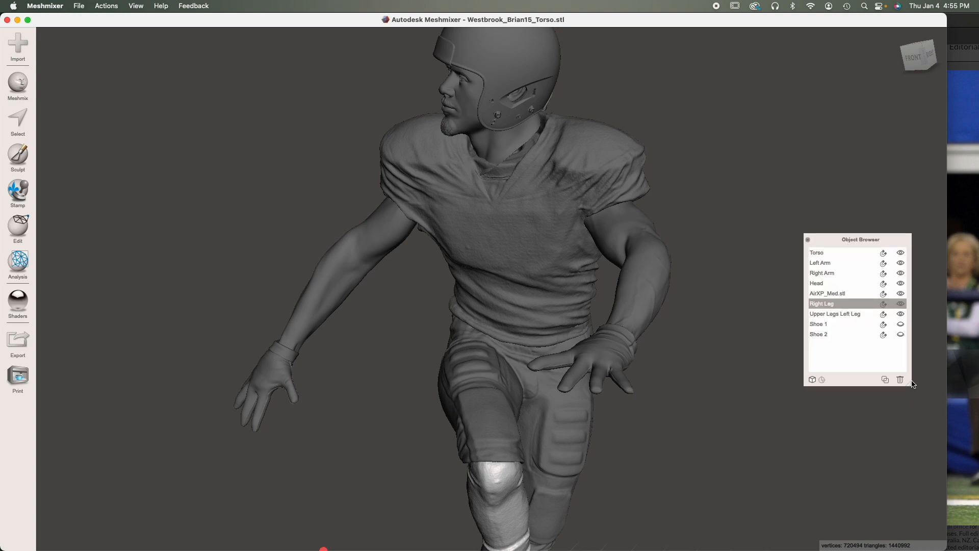
pyautogui.click(361, 265)
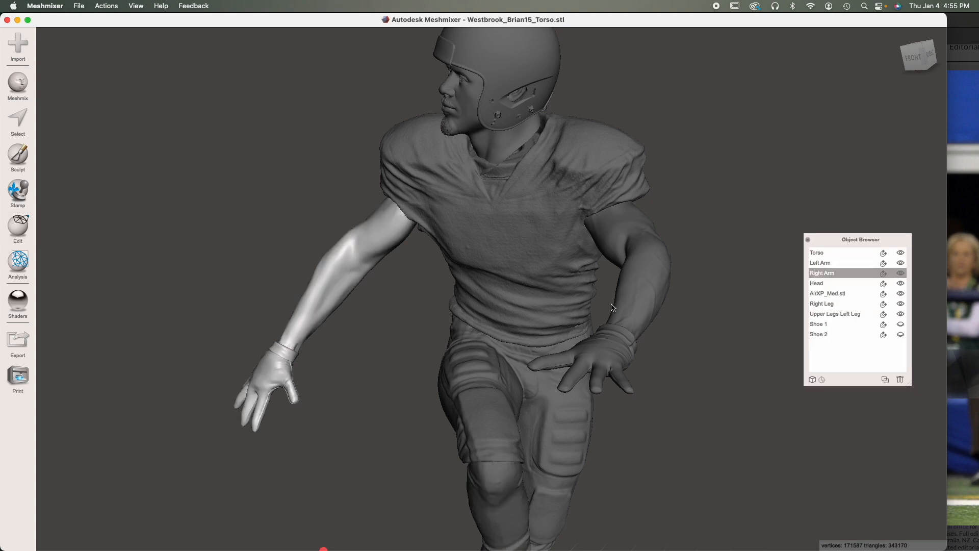
pyautogui.keyDown('shift'); pyautogui.click(905, 263); pyautogui.keyUp('shift')
pyautogui.click(901, 262)
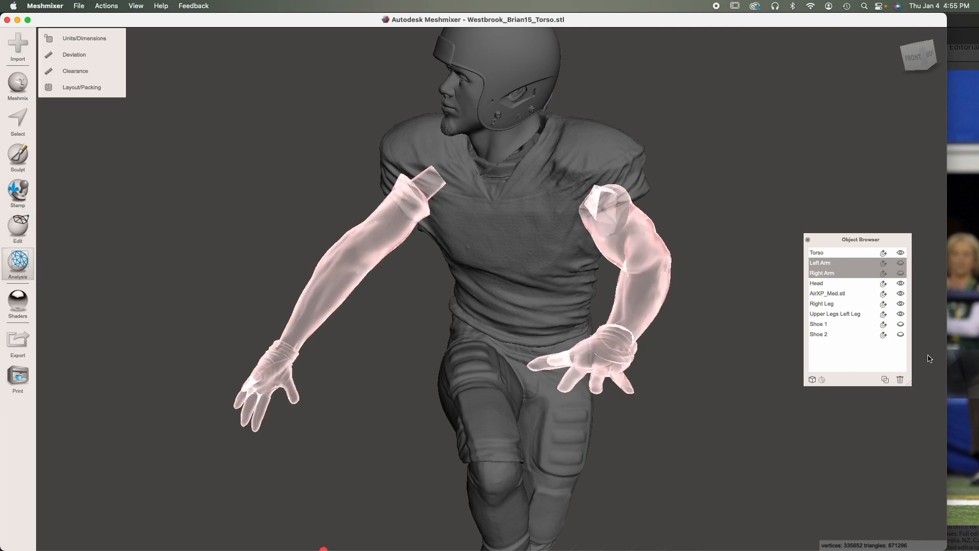
pyautogui.click(901, 315)
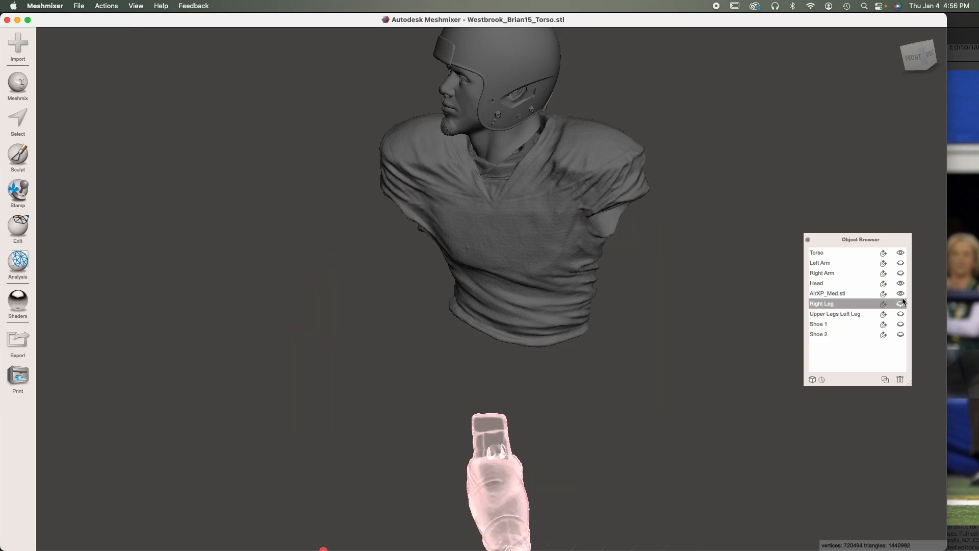
pyautogui.click(900, 294)
pyautogui.click(900, 285)
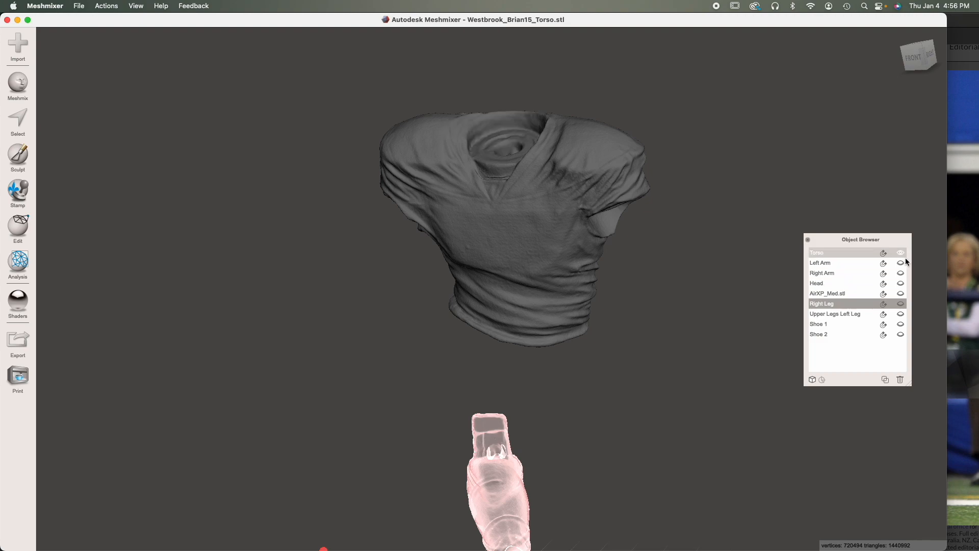
# Step: Select the torso and examine its neck socket, arm sockets and hollow waist opening from above, the side and below
pyautogui.click(526, 308)
pyautogui.moveTo(526, 309); pyautogui.dragTo(437, 342, button='right')
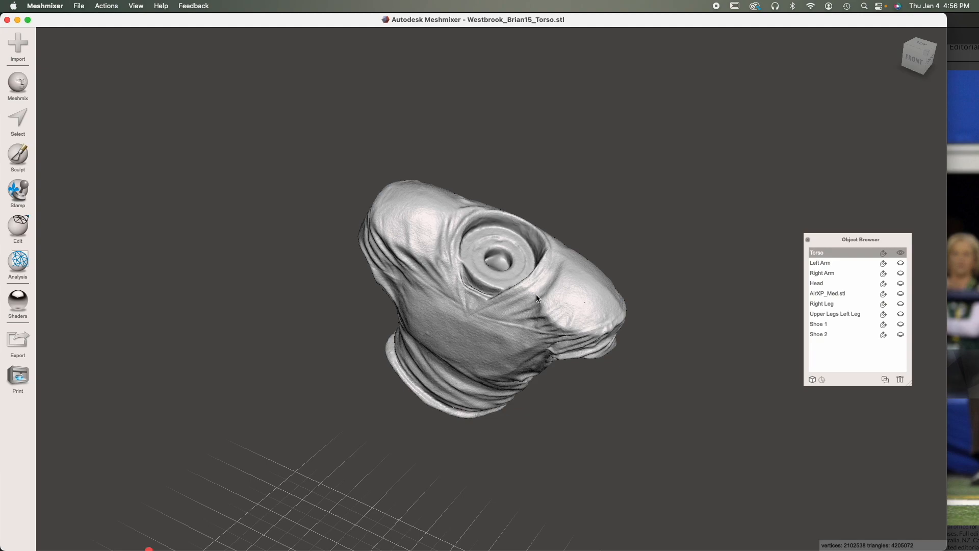
pyautogui.moveTo(496, 302)
pyautogui.mouseDown(button='right')
pyautogui.moveTo(498, 316)
pyautogui.moveTo(538, 309)
pyautogui.moveTo(524, 293)
pyautogui.moveTo(488, 293)
pyautogui.mouseUp(button='right')
pyautogui.scroll(5, 479, 257)
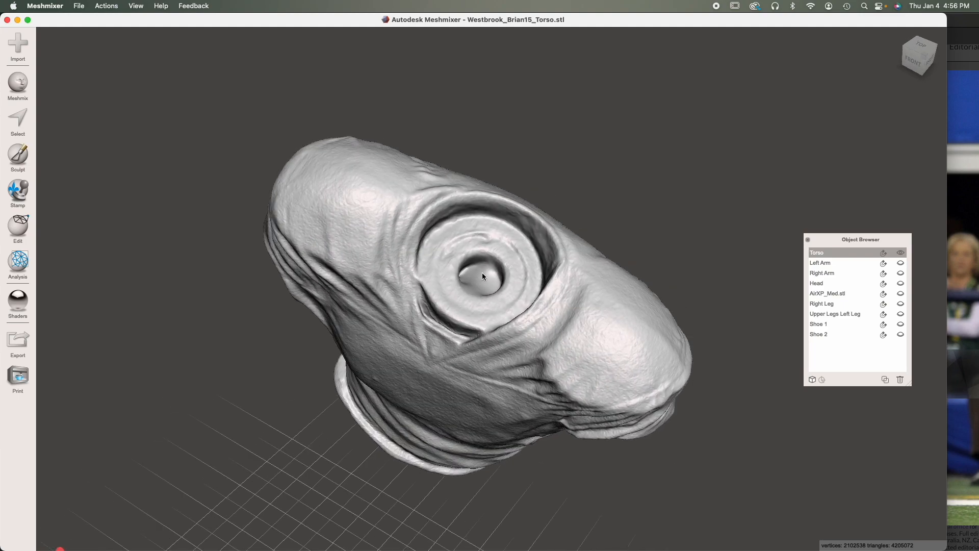
pyautogui.moveTo(573, 382); pyautogui.dragTo(446, 135, button='right')
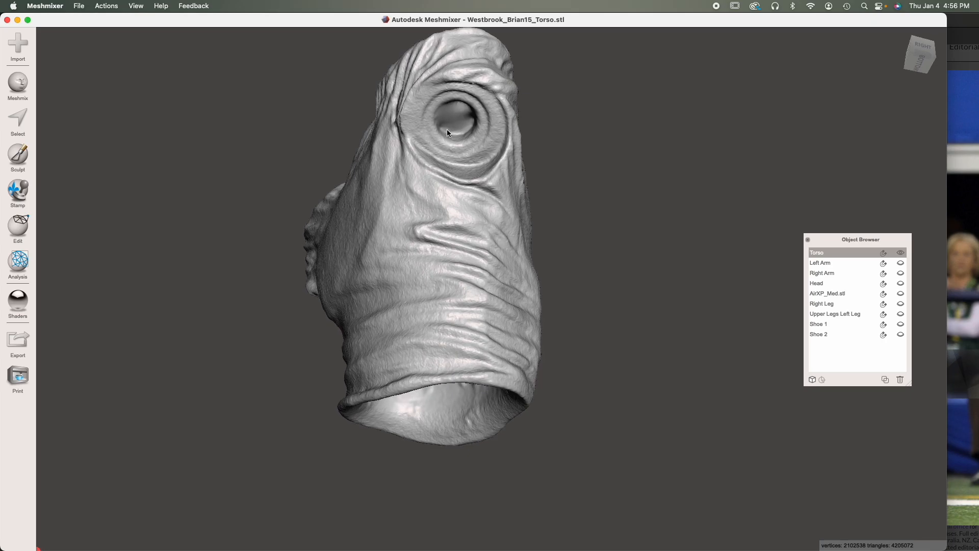
pyautogui.moveTo(487, 431); pyautogui.dragTo(472, 187, button='right')
pyautogui.moveTo(463, 251); pyautogui.dragTo(494, 283, button='right')
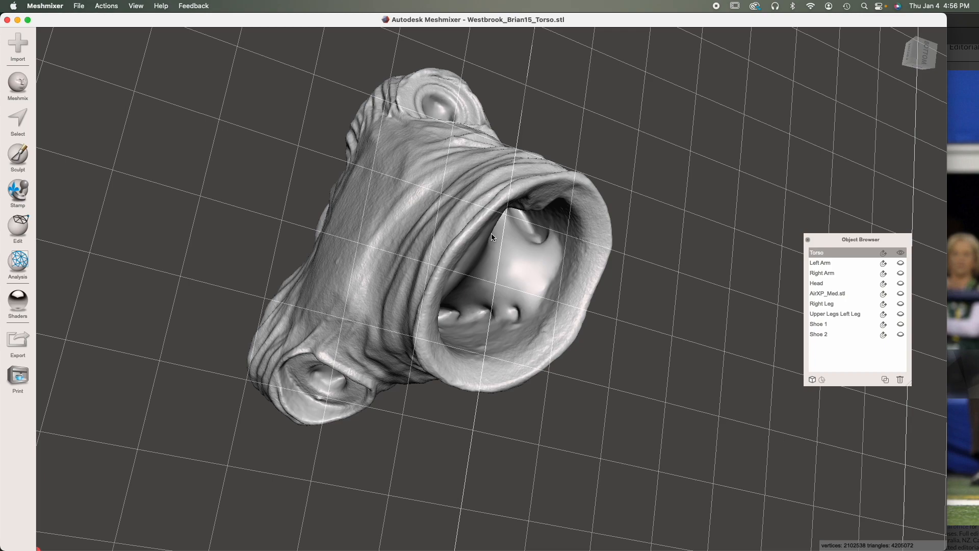
pyautogui.moveTo(475, 347); pyautogui.dragTo(459, 220, button='right')
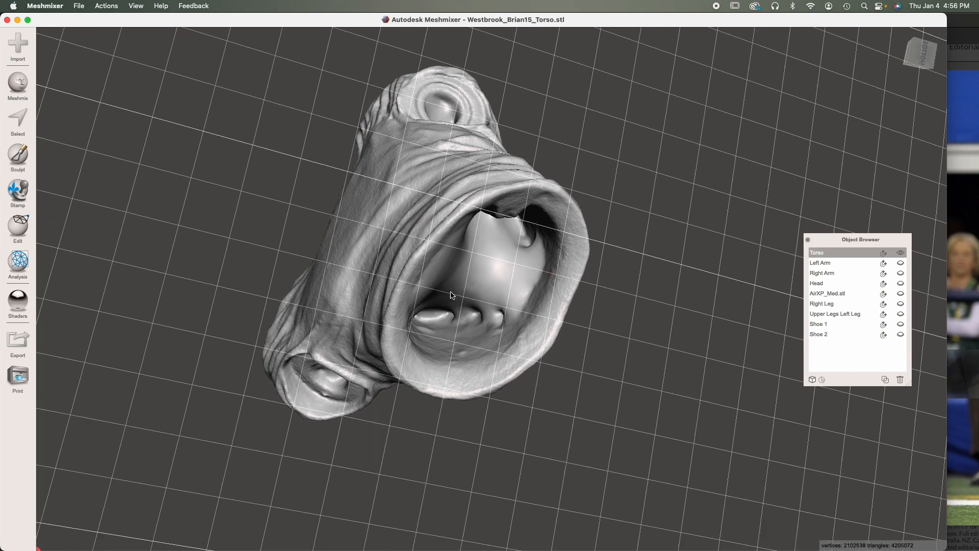
pyautogui.moveTo(458, 284); pyautogui.dragTo(434, 138, button='right')
pyautogui.moveTo(455, 287); pyautogui.dragTo(491, 434, button='middle')
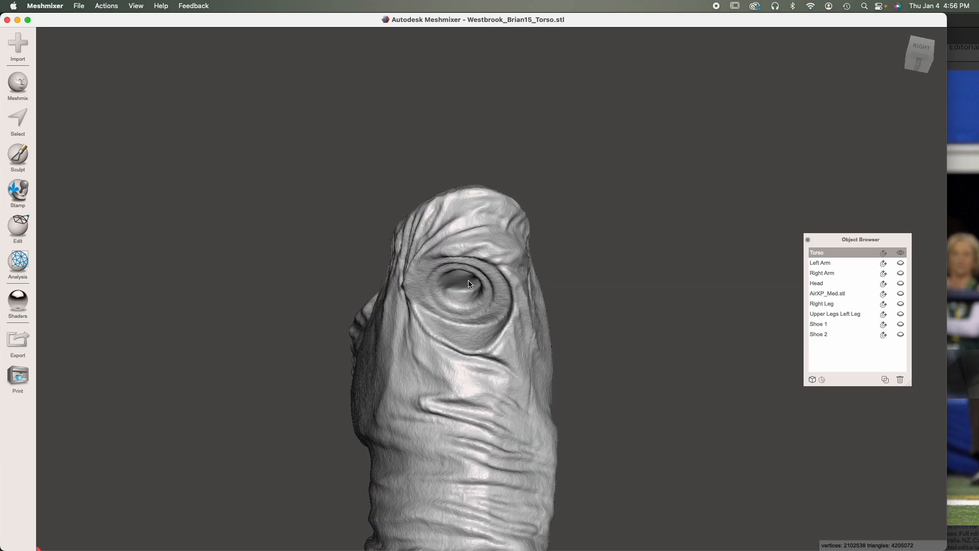
# Step: Hide the grid so the torso's open waist can be seen clearly from below
pyautogui.moveTo(475, 430); pyautogui.dragTo(478, 373, button='right')
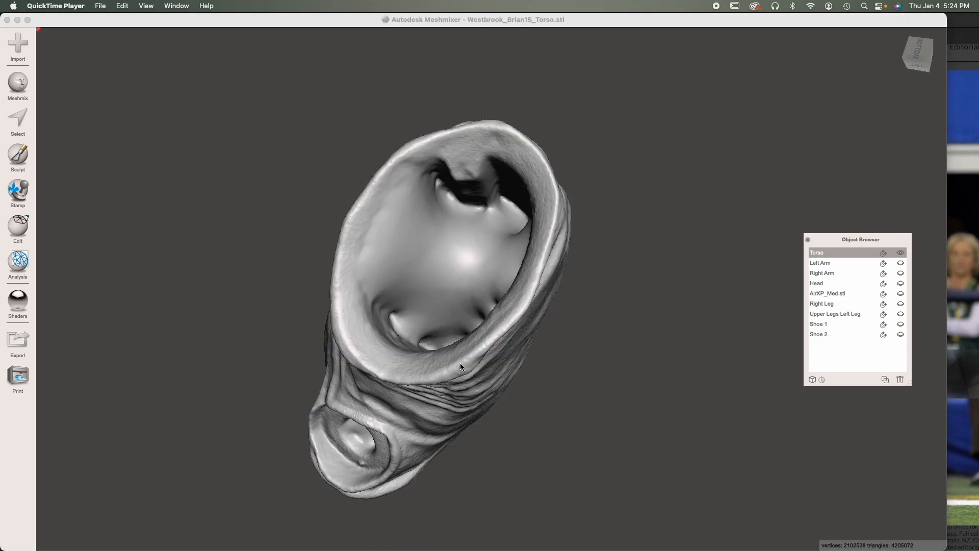
pyautogui.moveTo(516, 285); pyautogui.dragTo(447, 421, button='right')
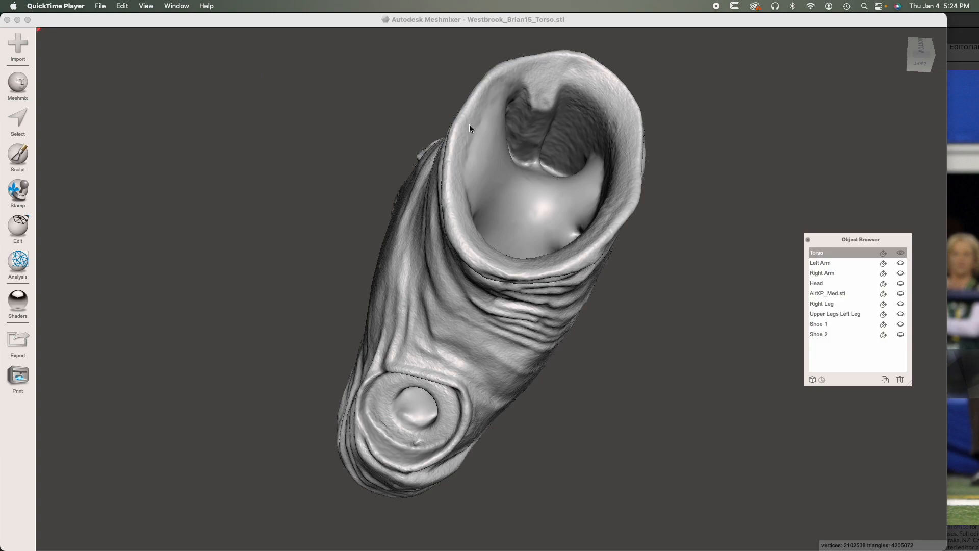
pyautogui.moveTo(507, 215); pyautogui.dragTo(482, 338, button='right')
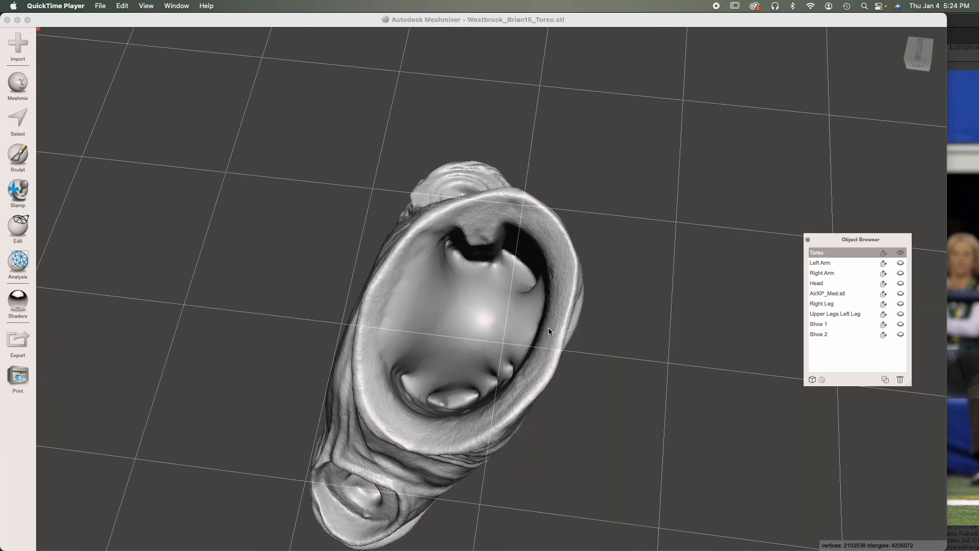
pyautogui.click(143, 6)
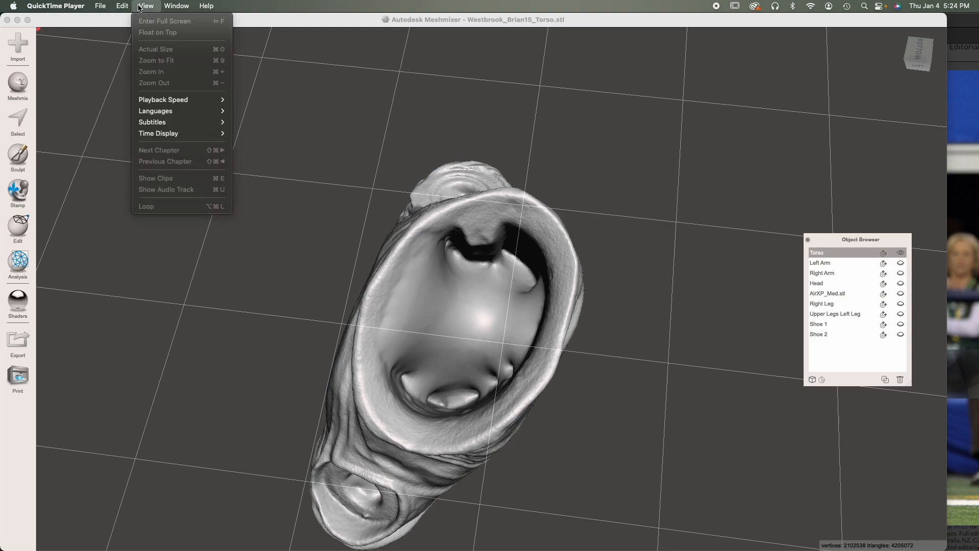
pyautogui.moveTo(176, 122)
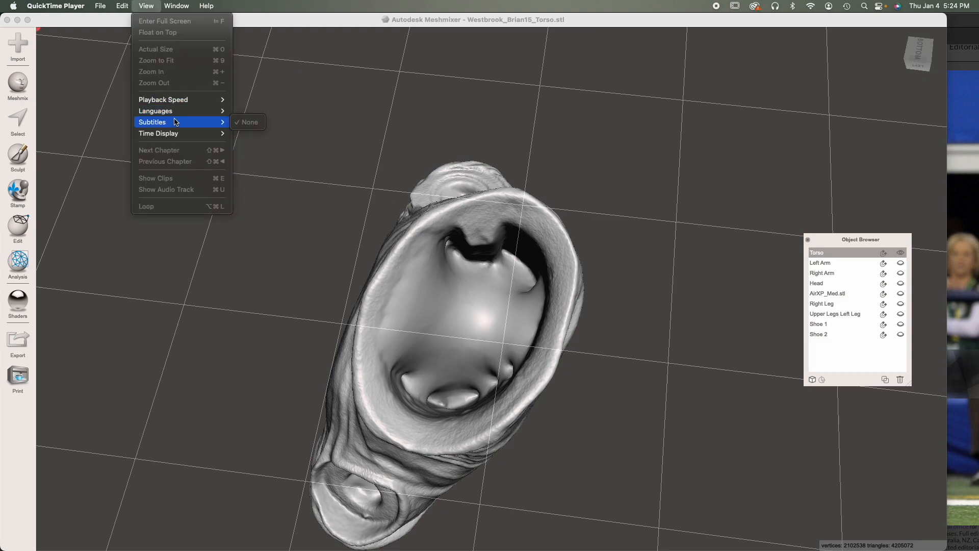
pyautogui.click(368, 126)
pyautogui.click(135, 6)
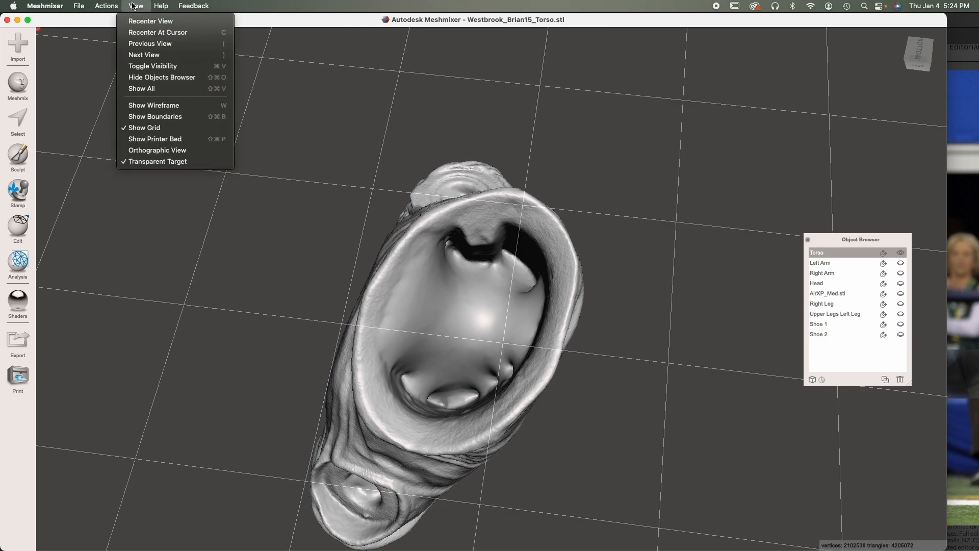
pyautogui.click(158, 127)
pyautogui.moveTo(463, 306); pyautogui.dragTo(459, 278, button='right')
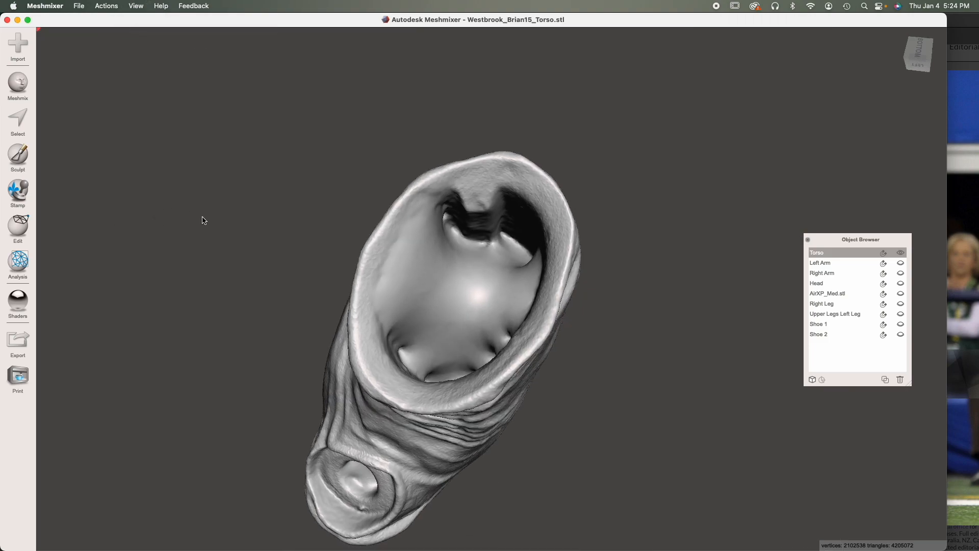
# Step: Paint-select a continuous ring of faces around the torso's inner waist rim with a size 26 SphereDisc brush and delete it
pyautogui.press('s')
pyautogui.press('[')
pyautogui.press('[')
pyautogui.press('[')
pyautogui.press('[')
pyautogui.press('[')
pyautogui.moveTo(485, 197); pyautogui.dragTo(479, 135, button='right')
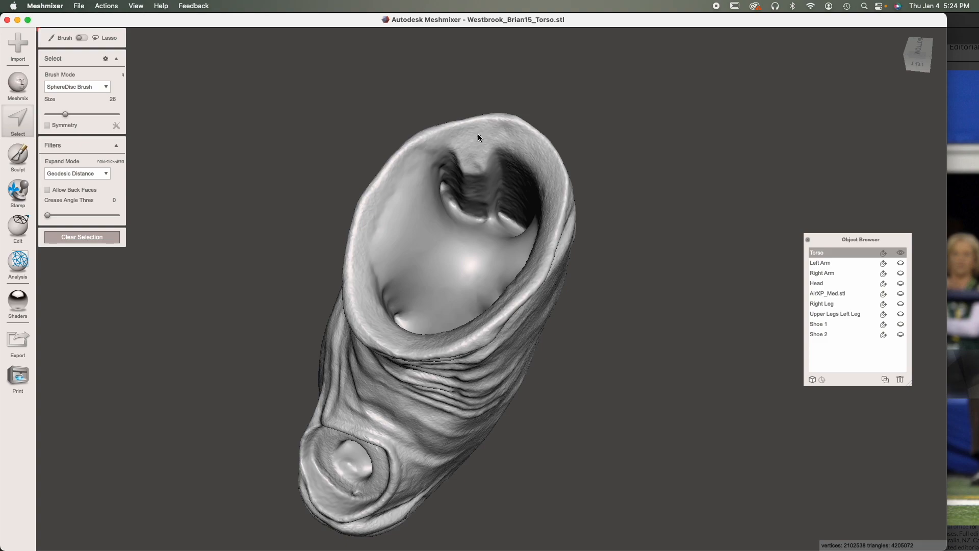
pyautogui.moveTo(456, 139); pyautogui.dragTo(431, 150)
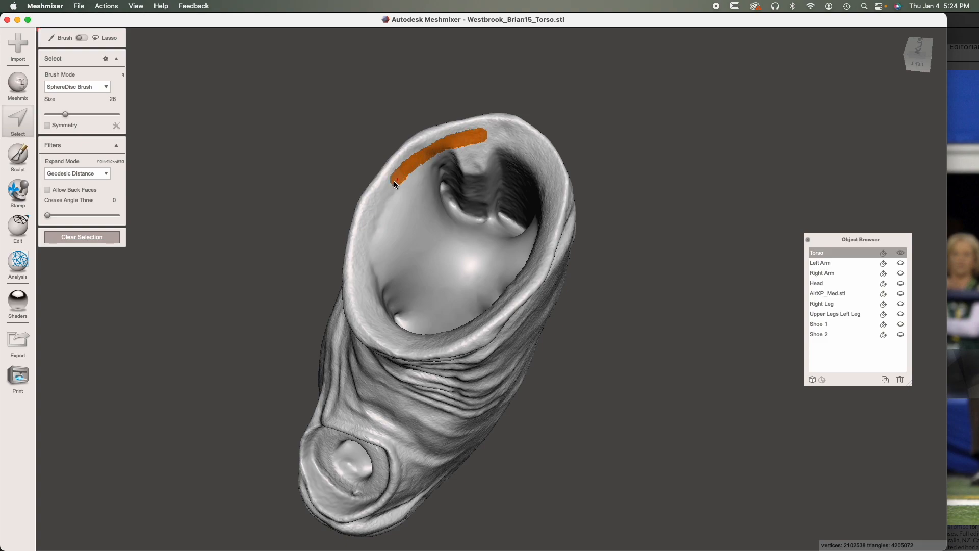
pyautogui.moveTo(366, 236); pyautogui.dragTo(364, 249)
pyautogui.moveTo(305, 277)
pyautogui.mouseDown(button='right')
pyautogui.moveTo(254, 373)
pyautogui.moveTo(339, 271)
pyautogui.moveTo(282, 373)
pyautogui.moveTo(368, 183)
pyautogui.moveTo(326, 285)
pyautogui.mouseUp(button='right')
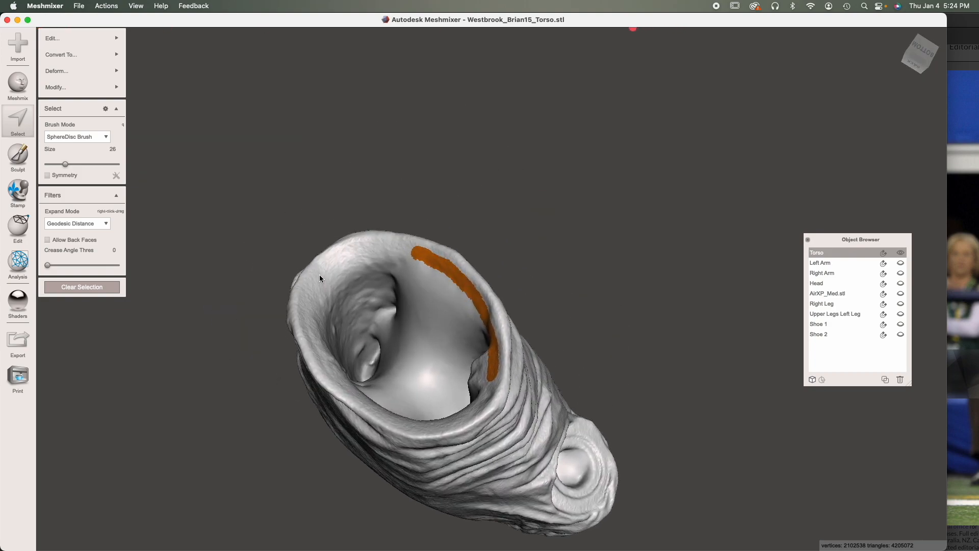
pyautogui.moveTo(357, 252)
pyautogui.mouseDown(button='right')
pyautogui.moveTo(289, 314)
pyautogui.moveTo(319, 294)
pyautogui.mouseUp(button='right')
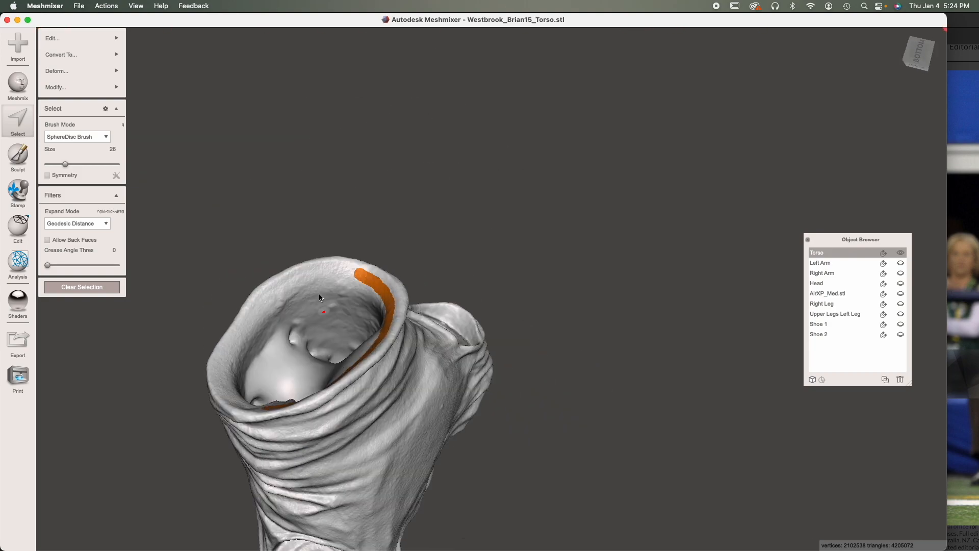
pyautogui.moveTo(224, 369); pyautogui.dragTo(293, 291, button='right')
pyautogui.moveTo(379, 272); pyautogui.dragTo(388, 289, button='right')
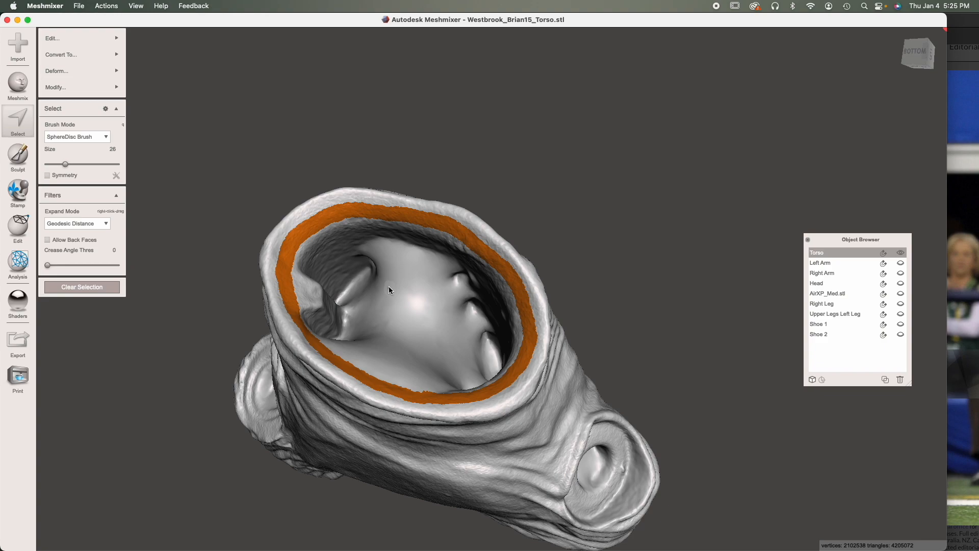
pyautogui.press('Delete')
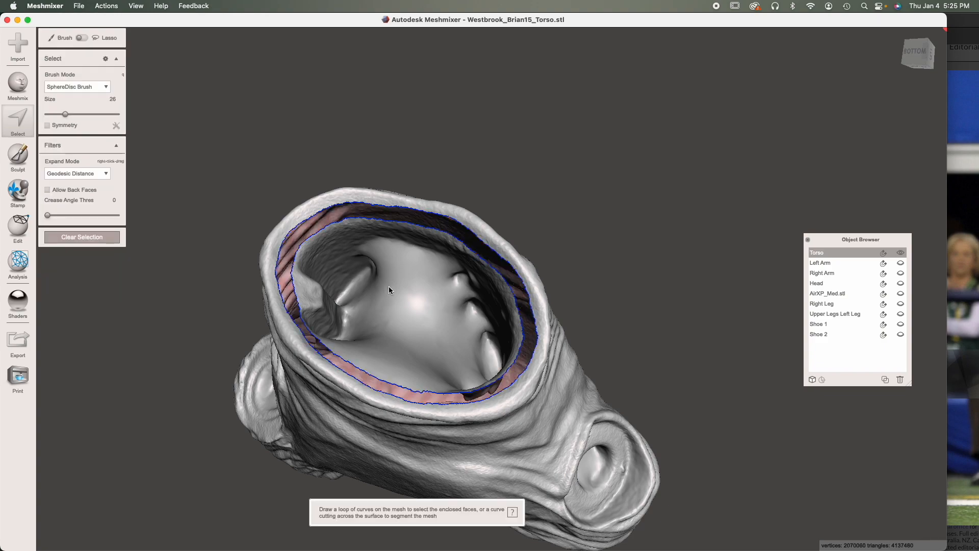
# Step: Select the whole detached inner shell inside the torso's waist opening and delete it
pyautogui.moveTo(407, 299); pyautogui.dragTo(346, 284, button='right')
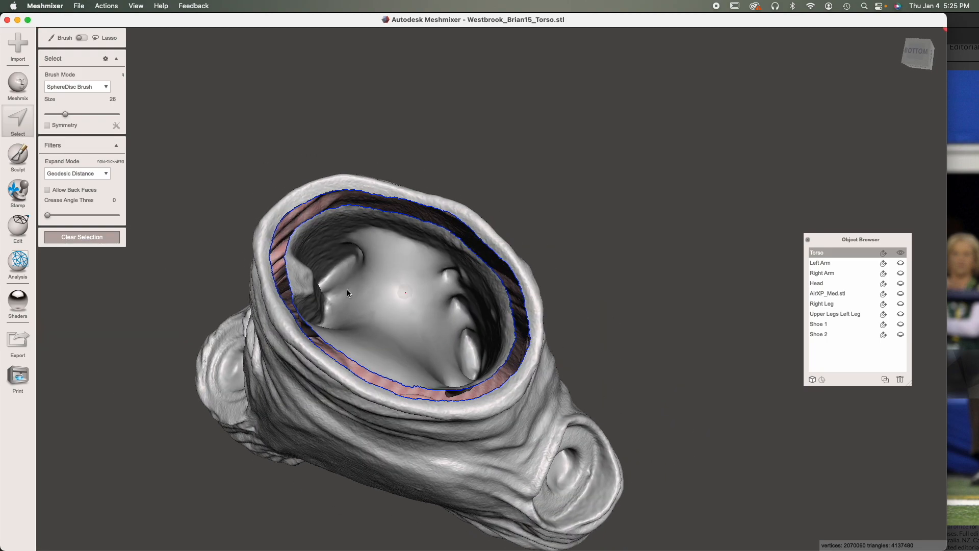
pyautogui.click(402, 285)
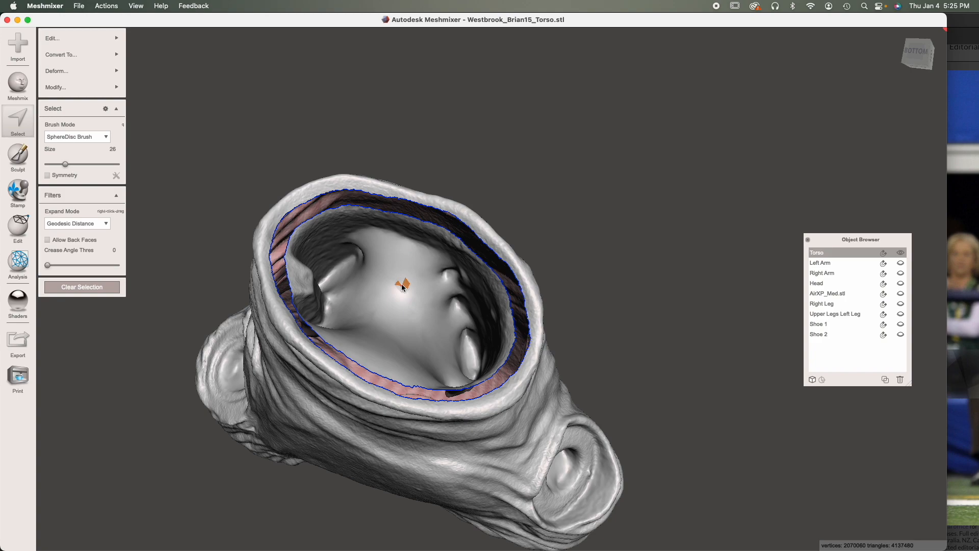
pyautogui.doubleClick(402, 286)
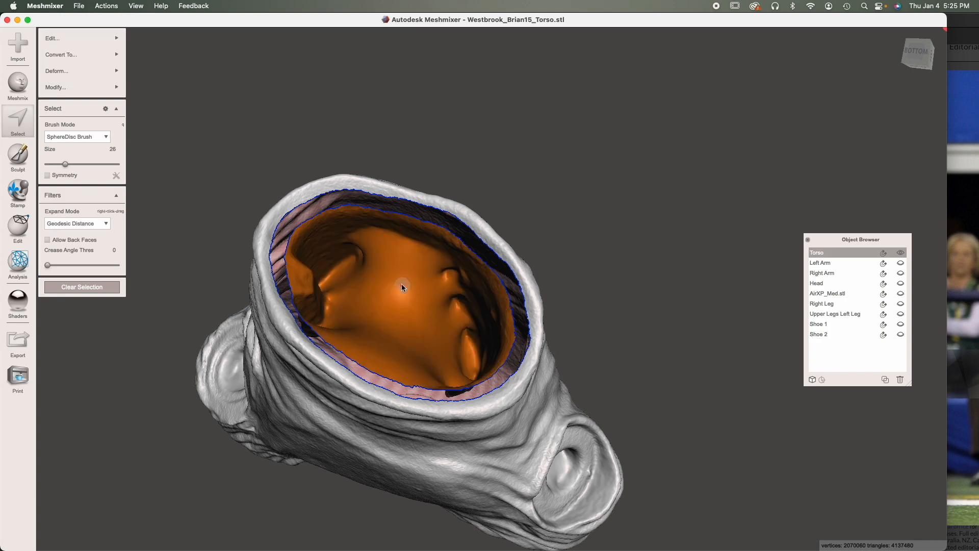
pyautogui.press('Delete')
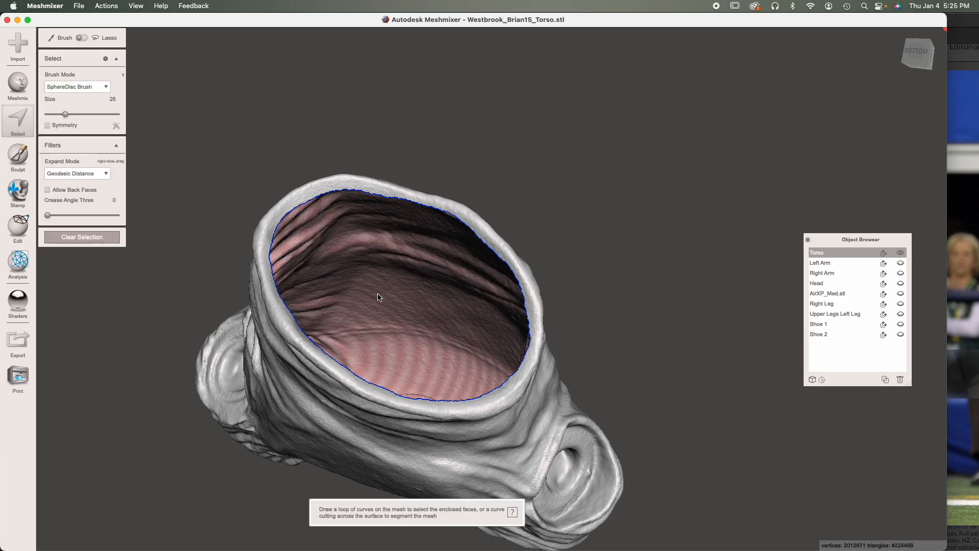
# Step: Select the boundary faces along the entire edge of the waist opening with a size 16 brush
pyautogui.moveTo(380, 321); pyautogui.dragTo(403, 287, button='right')
pyautogui.scroll(10, 359, 229)
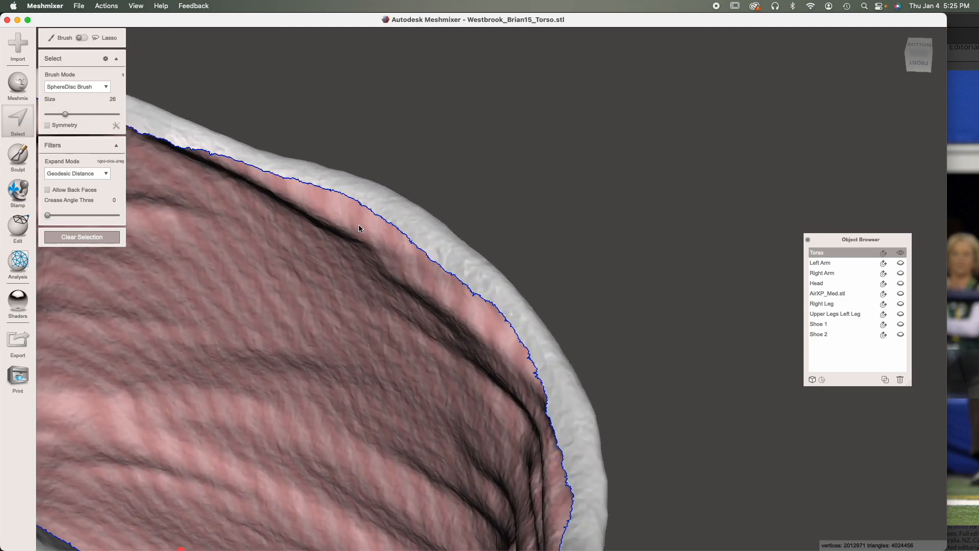
pyautogui.scroll(5, 360, 227)
pyautogui.press('[')
pyautogui.press('[')
pyautogui.press('[')
pyautogui.press('[')
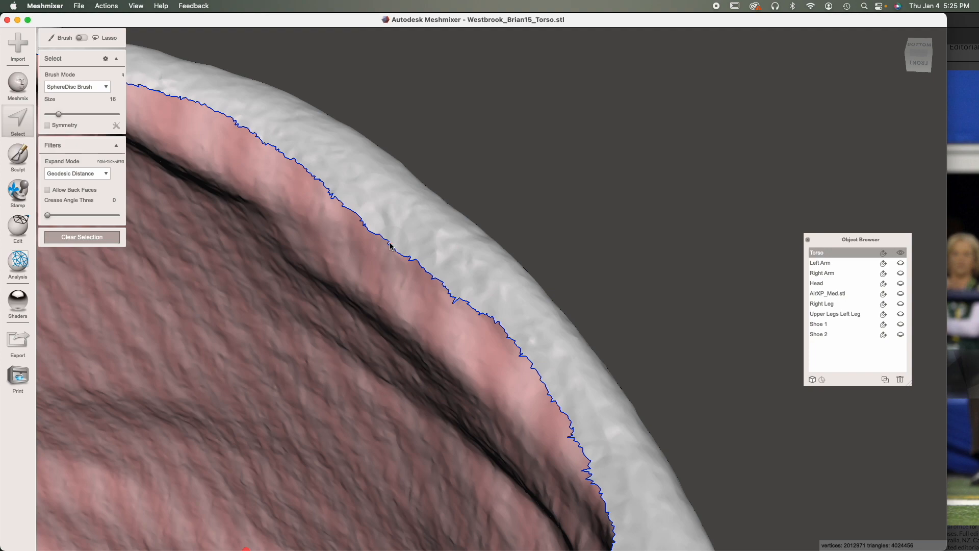
pyautogui.doubleClick(390, 243)
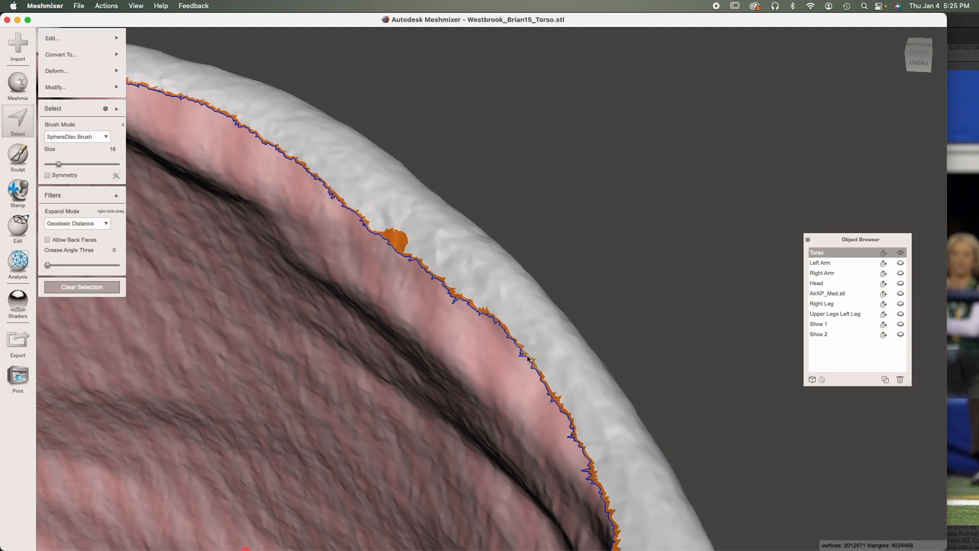
pyautogui.scroll(-10, 544, 412)
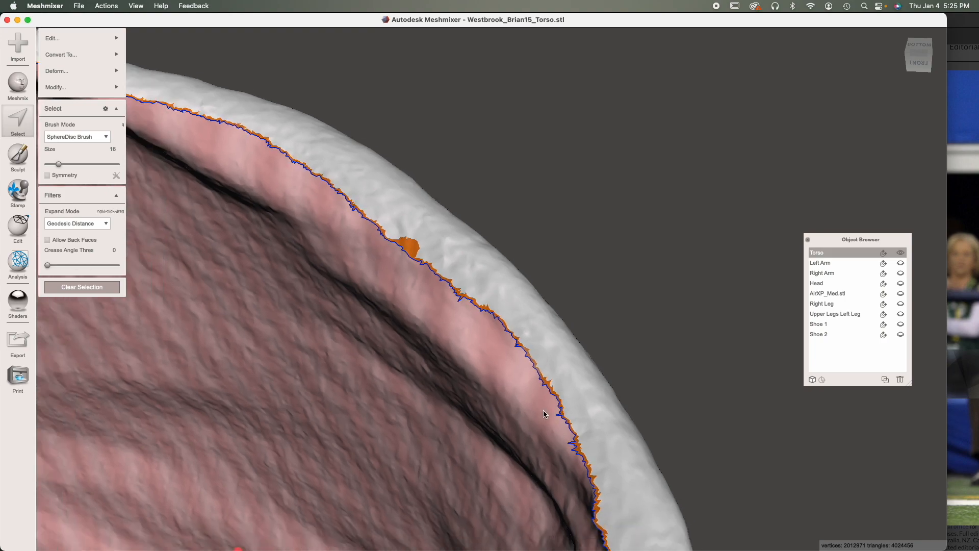
pyautogui.moveTo(543, 442); pyautogui.dragTo(504, 422, button='right')
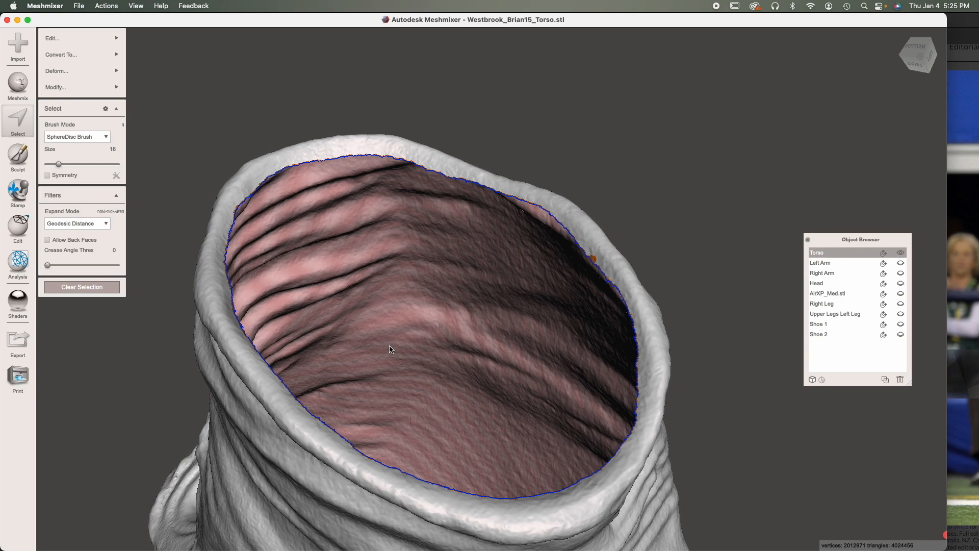
# Step: Close the waist opening with Erase & Fill using the Flat Remeshed type, accept it and clear the selection
pyautogui.moveTo(113, 40)
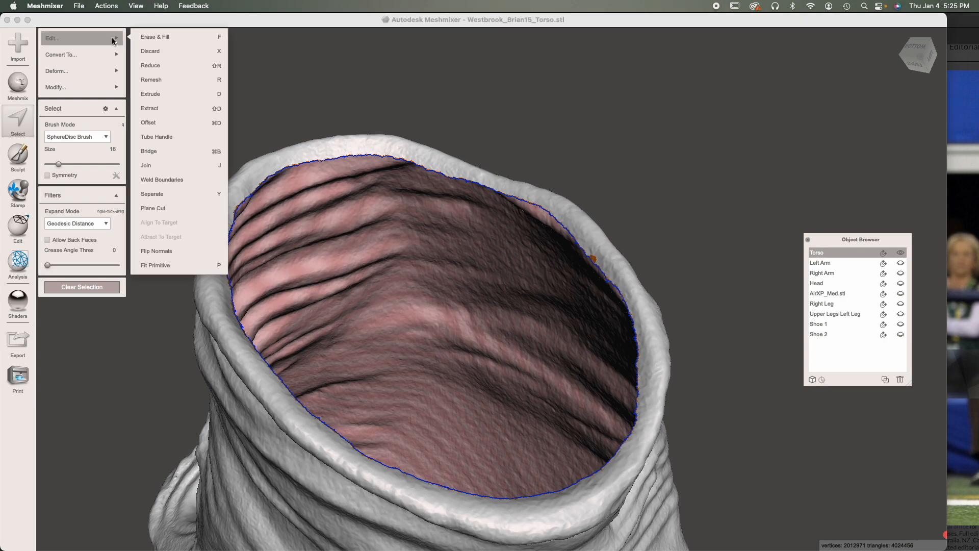
pyautogui.click(154, 41)
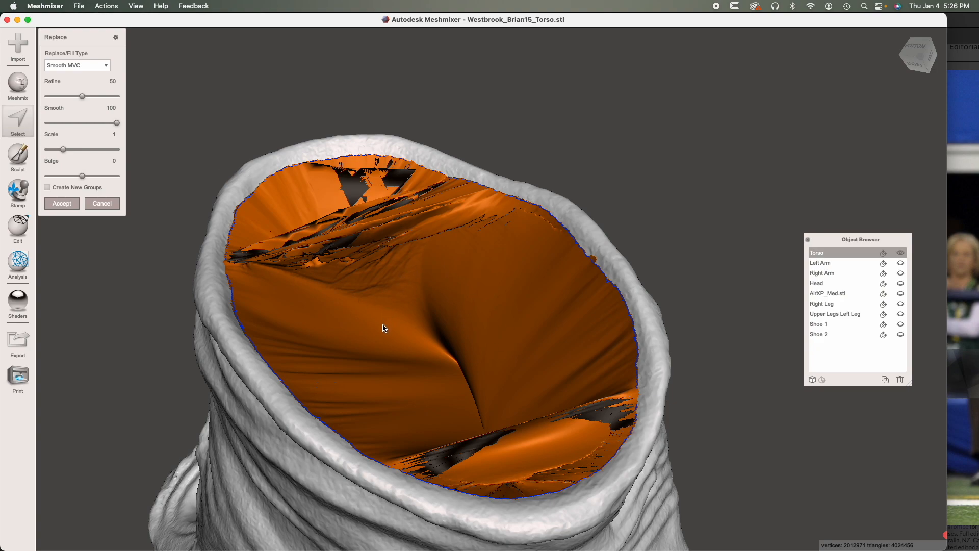
pyautogui.moveTo(342, 302); pyautogui.dragTo(373, 246, button='right')
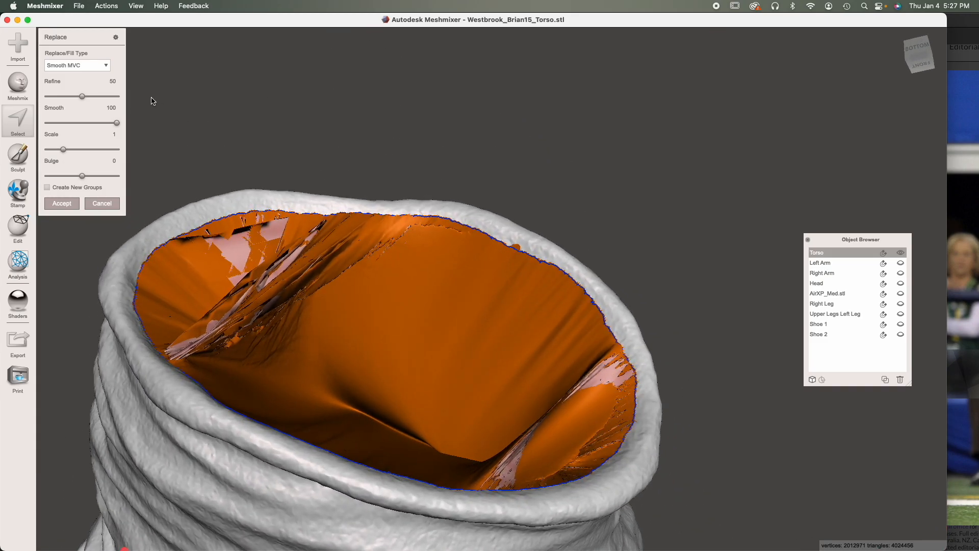
pyautogui.click(97, 65)
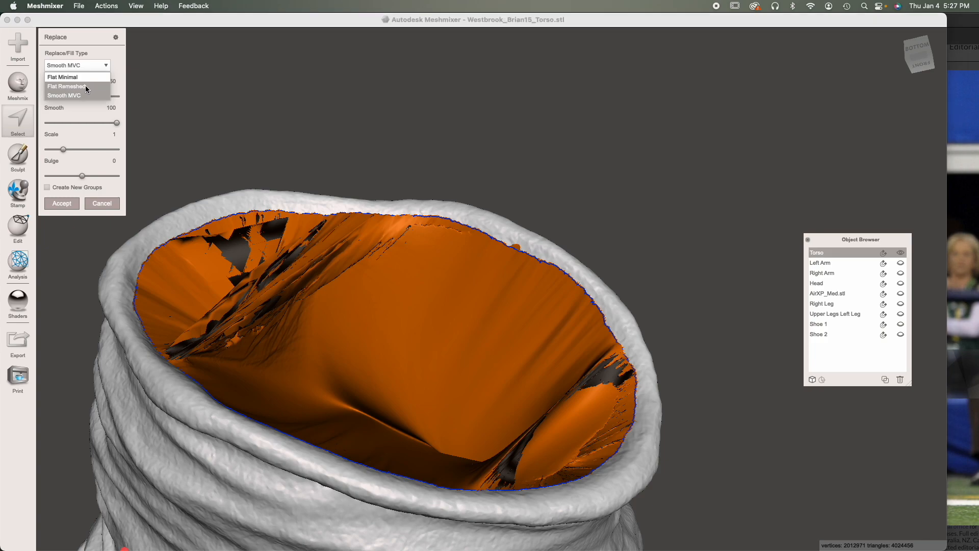
pyautogui.click(86, 89)
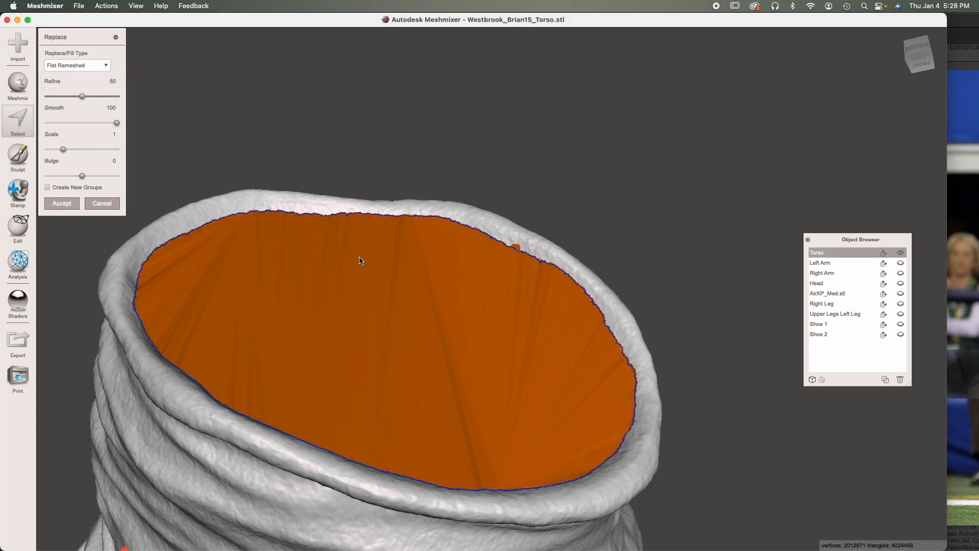
pyautogui.moveTo(392, 270)
pyautogui.mouseDown(button='right')
pyautogui.moveTo(313, 291)
pyautogui.moveTo(411, 326)
pyautogui.moveTo(323, 170)
pyautogui.moveTo(297, 177)
pyautogui.moveTo(439, 227)
pyautogui.moveTo(397, 253)
pyautogui.mouseUp(button='right')
pyautogui.click(62, 203)
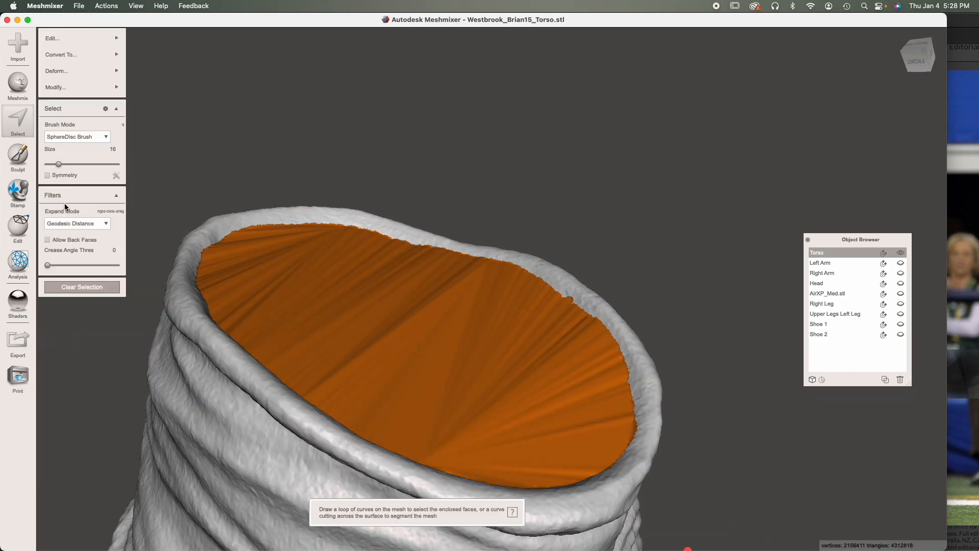
pyautogui.press('Escape')
# Step: Select the round recess in the torso's arm socket with a size 60 SphereDisc brush and delete it
pyautogui.moveTo(374, 349); pyautogui.dragTo(491, 406, button='right')
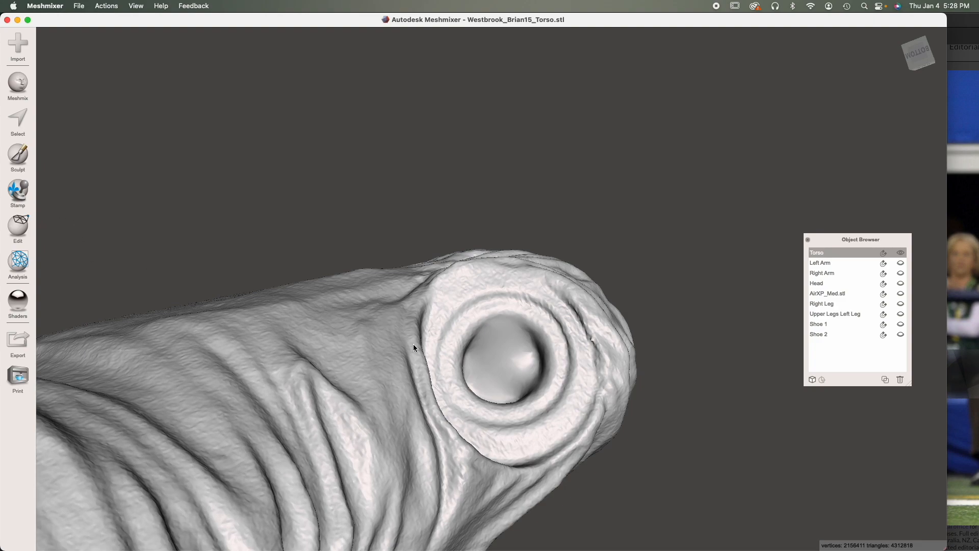
pyautogui.press('s')
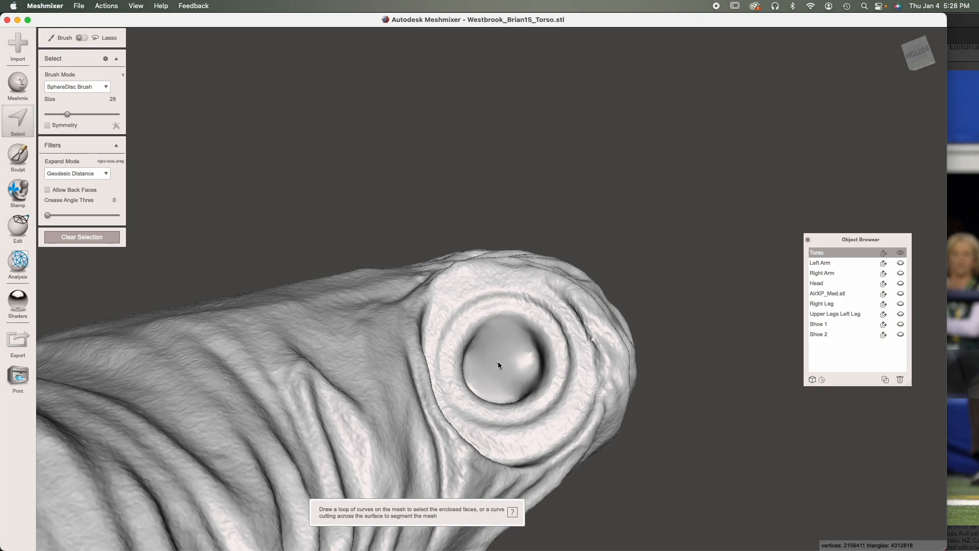
pyautogui.press(']')
pyautogui.press(']')
pyautogui.press(']')
pyautogui.press(']')
pyautogui.press(']')
pyautogui.press(']')
pyautogui.press(']')
pyautogui.press(']')
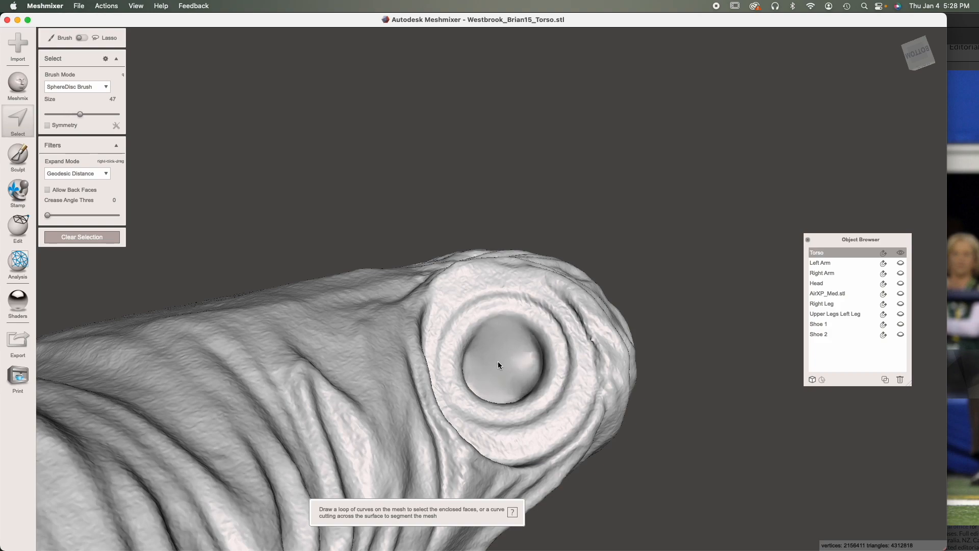
pyautogui.press(']')
pyautogui.press(']')
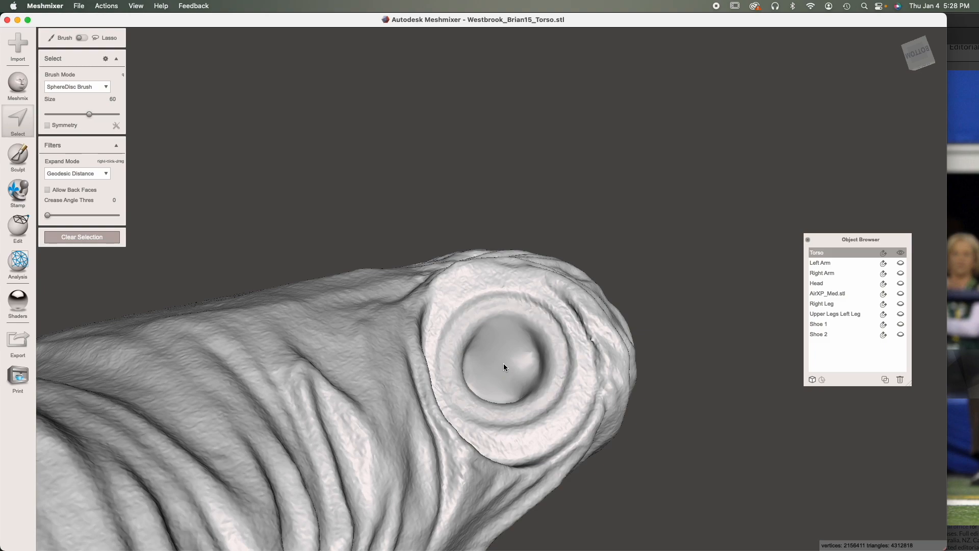
pyautogui.press(']')
pyautogui.press(']')
pyautogui.click(505, 366)
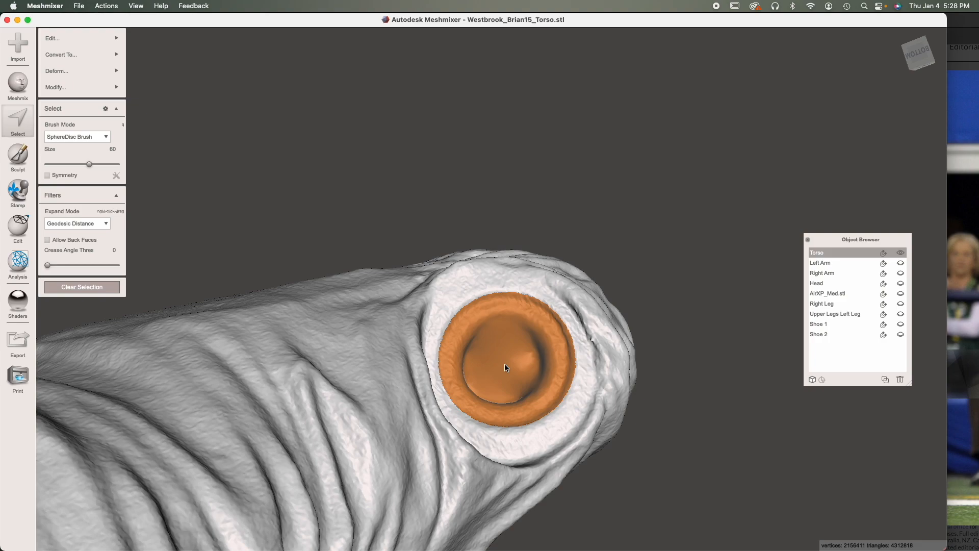
pyautogui.press('Delete')
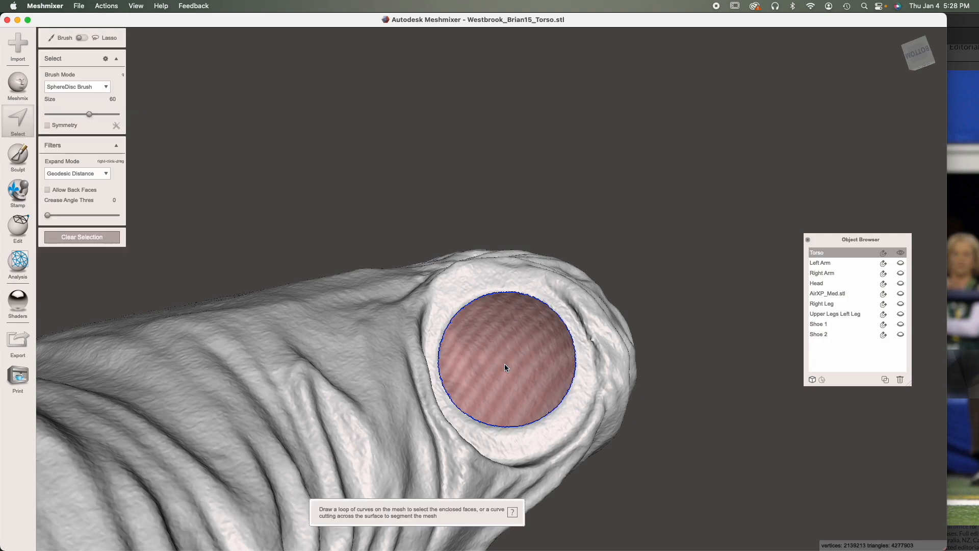
# Step: Select a small patch of rim beside the opened arm socket with a size 26 SphereDisc brush
pyautogui.press('[')
pyautogui.press('[')
pyautogui.press('[')
pyautogui.press('[')
pyautogui.press('[')
pyautogui.press('[')
pyautogui.press('[')
pyautogui.press('[')
pyautogui.press('[')
pyautogui.press('[')
pyautogui.press('[')
pyautogui.click(496, 294)
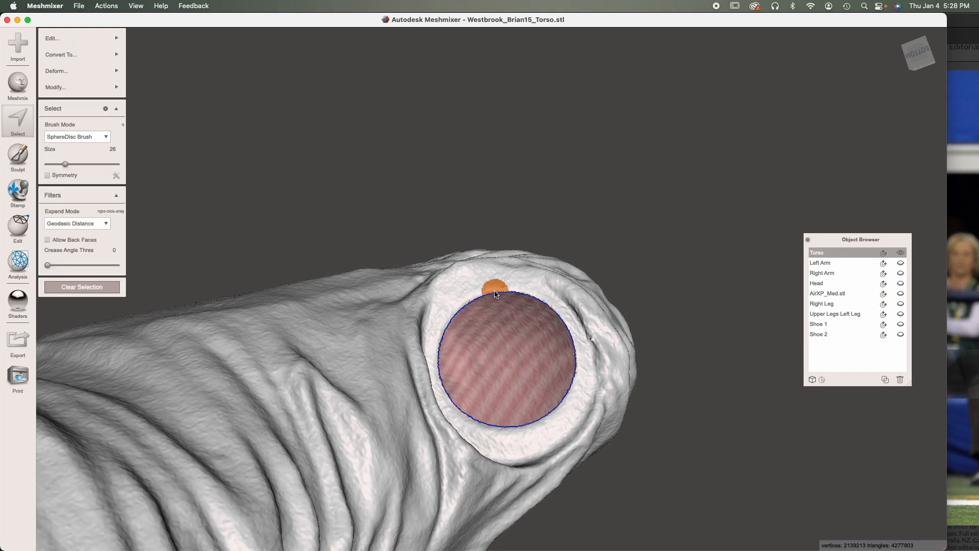
# Step: Close the arm socket hole with Erase & Fill using the Flat Remeshed type, accept it and clear the selection
pyautogui.moveTo(101, 38)
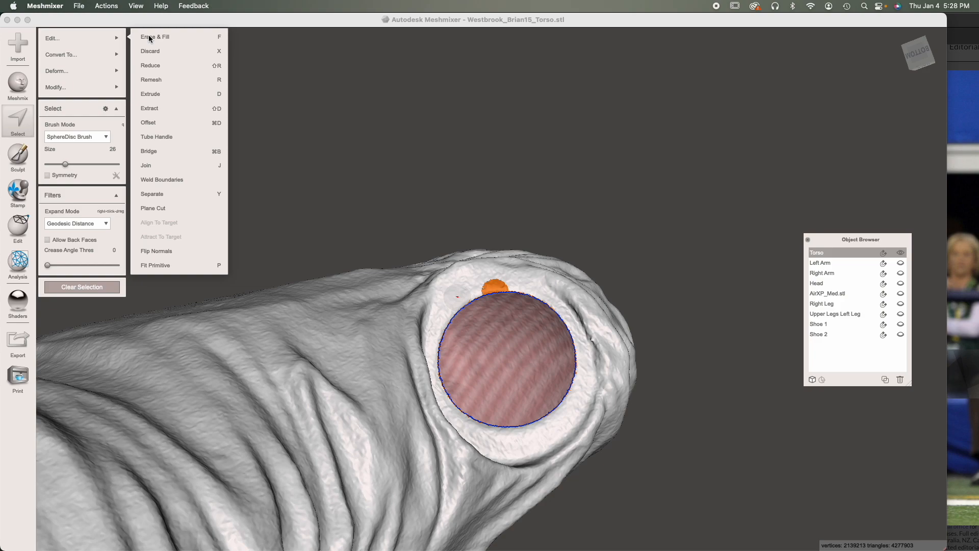
pyautogui.click(150, 38)
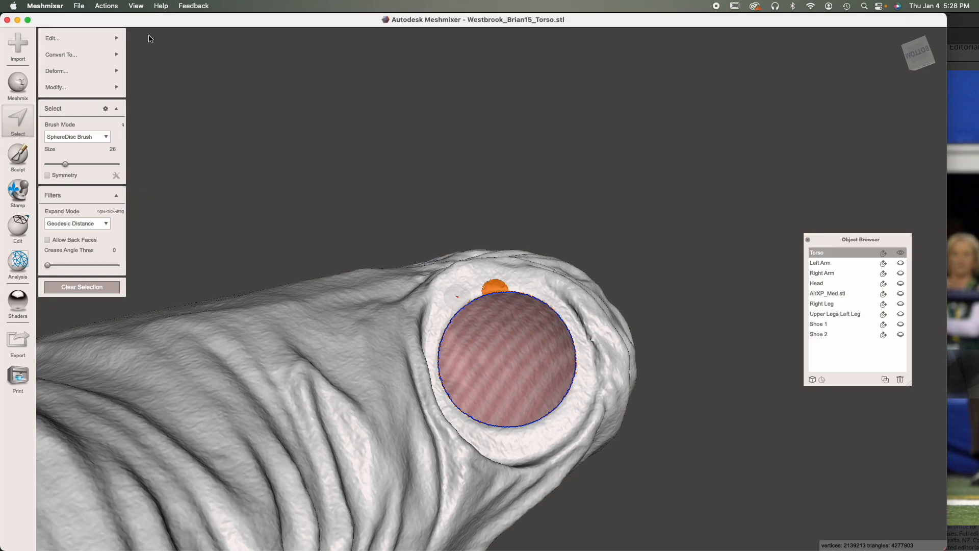
pyautogui.press('f')
pyautogui.moveTo(435, 299); pyautogui.dragTo(238, 248, button='right')
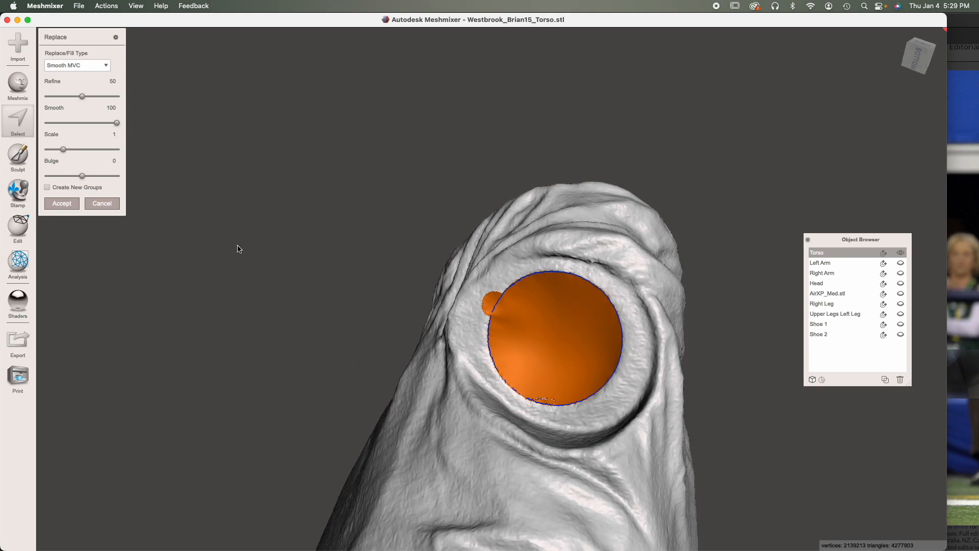
pyautogui.click(72, 64)
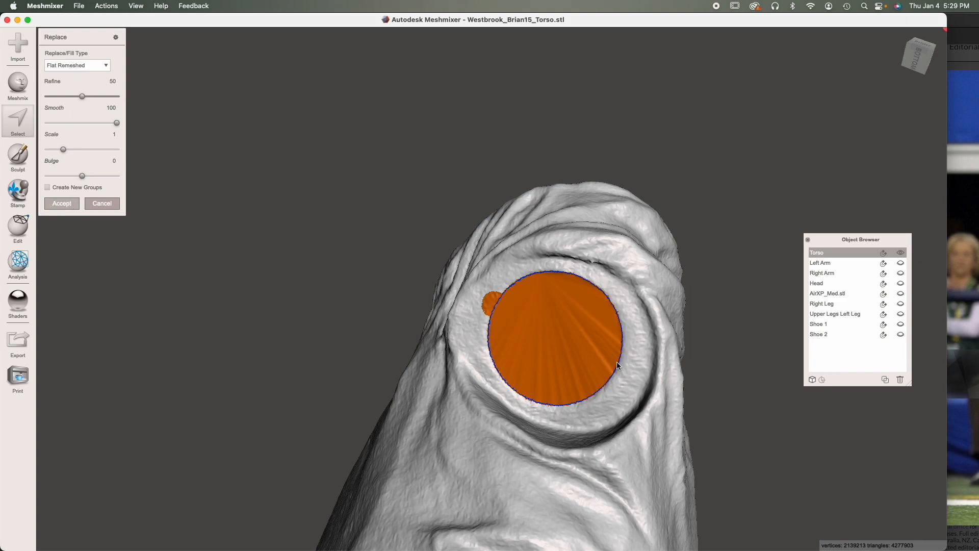
pyautogui.click(62, 203)
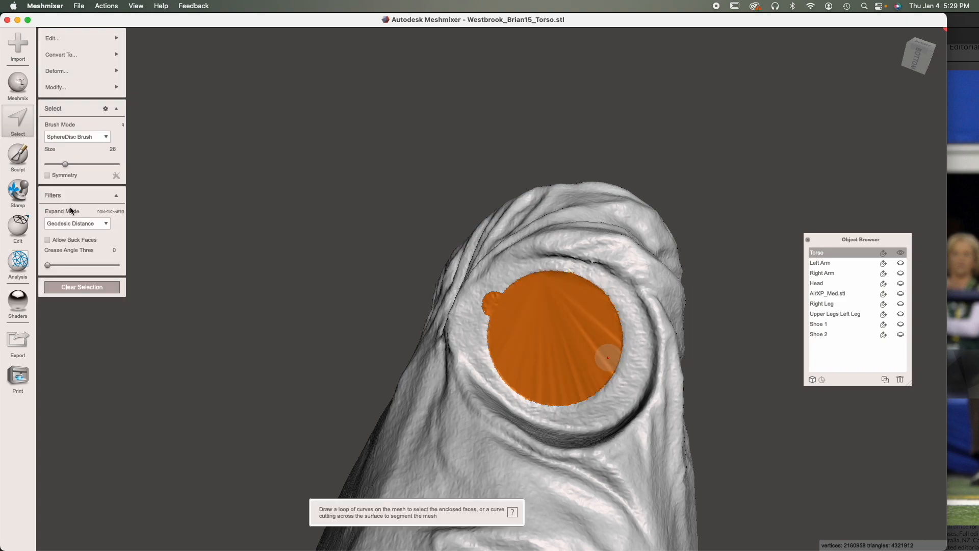
pyautogui.click(84, 283)
# Step: Select the round recess in the torso's opposite arm socket with an enlarged SphereDisc brush and delete it
pyautogui.moveTo(500, 369); pyautogui.dragTo(746, 410, button='right')
pyautogui.moveTo(245, 317)
pyautogui.mouseDown(button='right')
pyautogui.moveTo(393, 231)
pyautogui.moveTo(400, 171)
pyautogui.mouseUp(button='right')
pyautogui.moveTo(401, 272)
pyautogui.mouseDown(button='middle')
pyautogui.moveTo(405, 535)
pyautogui.moveTo(391, 549)
pyautogui.mouseUp(button='middle')
pyautogui.moveTo(375, 227)
pyautogui.mouseDown(button='middle')
pyautogui.moveTo(348, 362)
pyautogui.moveTo(368, 438)
pyautogui.mouseUp(button='middle')
pyautogui.moveTo(370, 365); pyautogui.dragTo(376, 446, button='right')
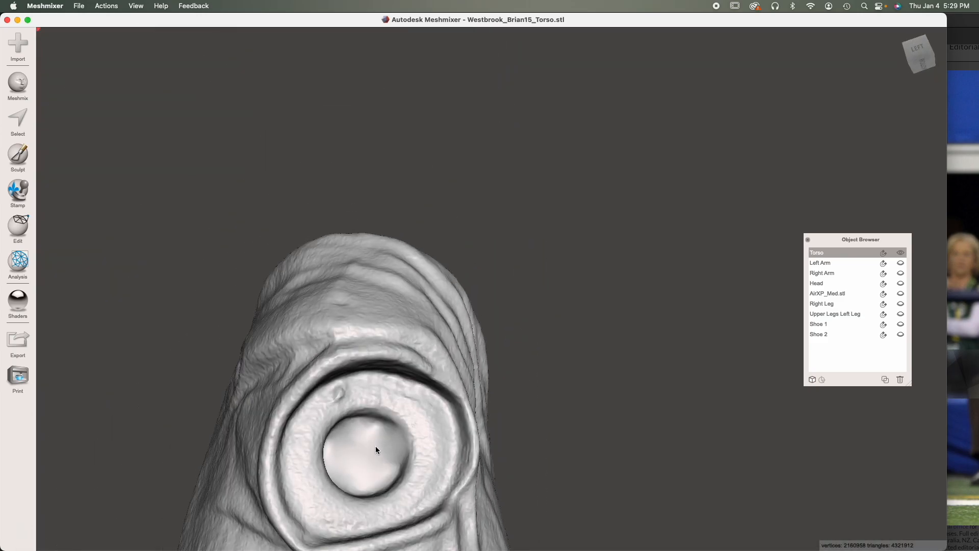
pyautogui.moveTo(376, 447); pyautogui.dragTo(397, 355, button='middle')
pyautogui.press('s')
pyautogui.press(']')
pyautogui.press(']')
pyautogui.press(']')
pyautogui.click(390, 347)
pyautogui.press('Delete')
# Step: Select a rim patch of that socket hole with a size 32 brush, close the hole with Erase & Fill and clear the selection
pyautogui.click(459, 322)
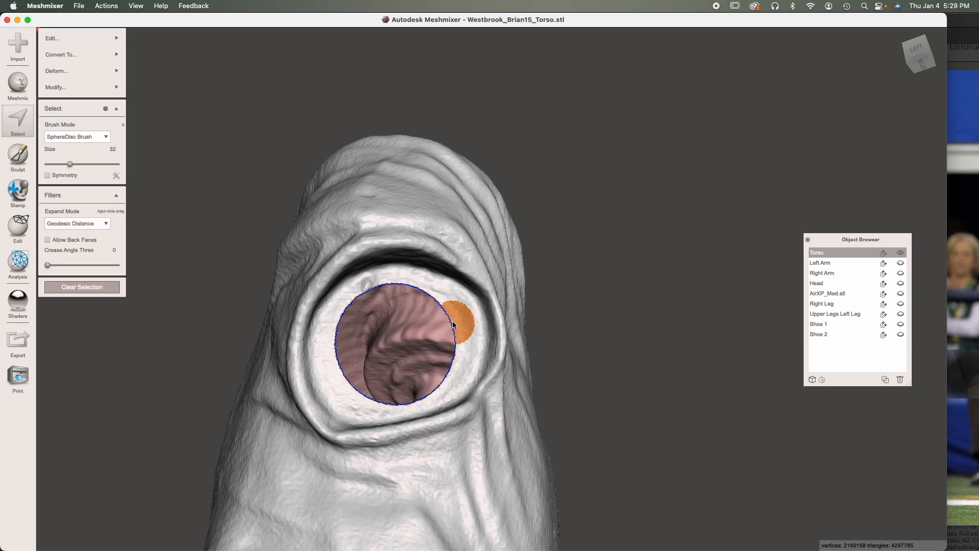
pyautogui.press('f')
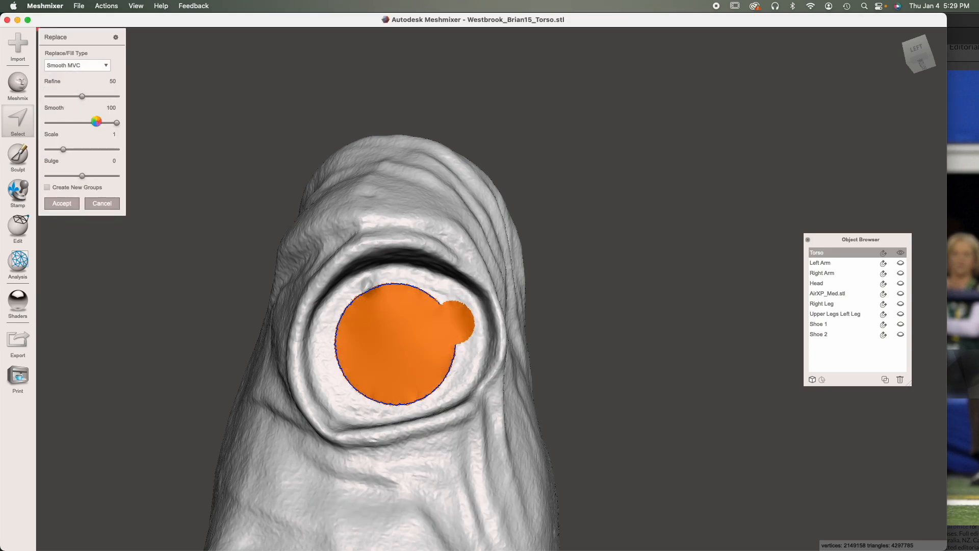
pyautogui.click(56, 204)
pyautogui.press('Escape')
# Step: Select the round recess inside the torso's neck opening with a size 70 SphereDisc brush and delete it
pyautogui.moveTo(512, 314); pyautogui.dragTo(417, 380, button='right')
pyautogui.moveTo(584, 292); pyautogui.dragTo(582, 288, button='right')
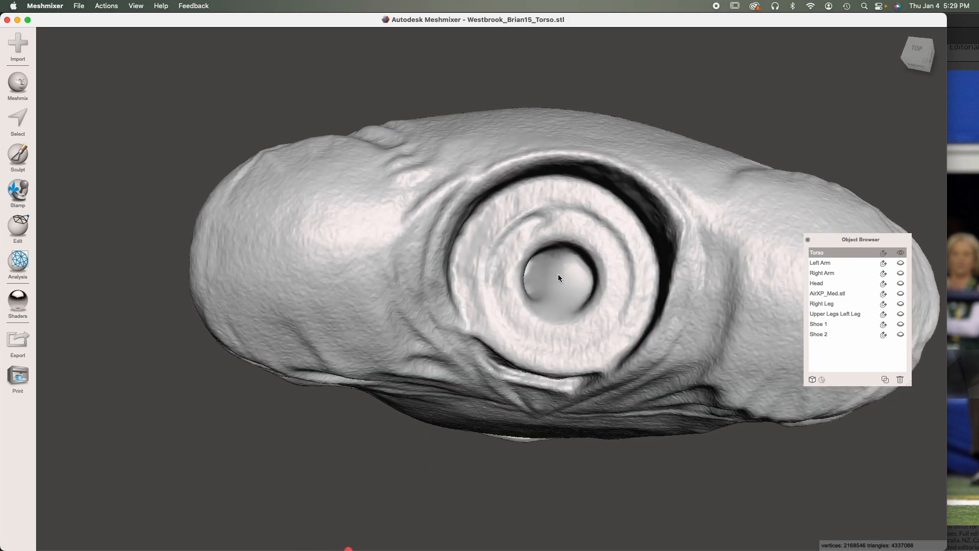
pyautogui.press('s')
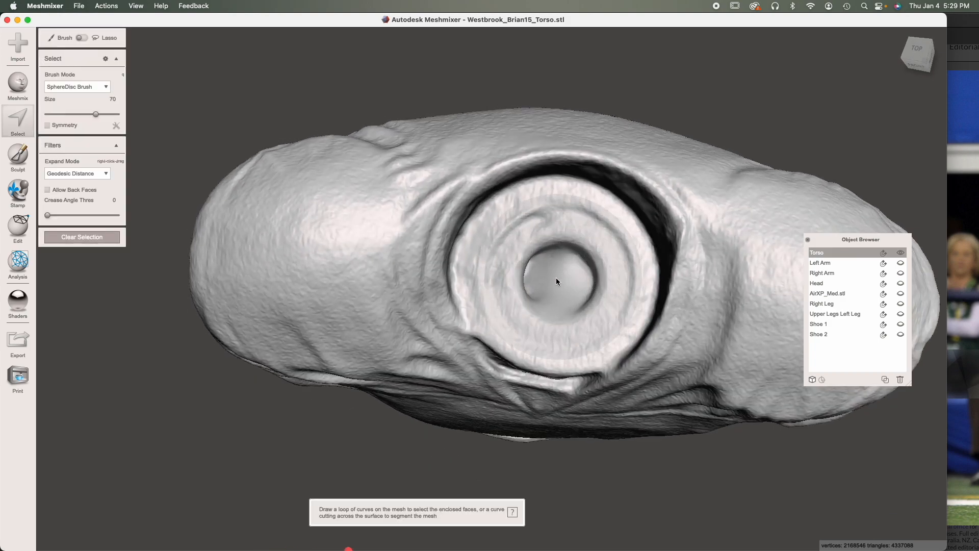
pyautogui.click(556, 277)
pyautogui.press('Delete')
# Step: Select a neck rim patch with a size 17 brush, close the hole with a Flat Remeshed Erase & Fill, and clear the selection
pyautogui.click(59, 115)
pyautogui.doubleClick(544, 194)
pyautogui.moveTo(112, 38)
pyautogui.click(147, 38)
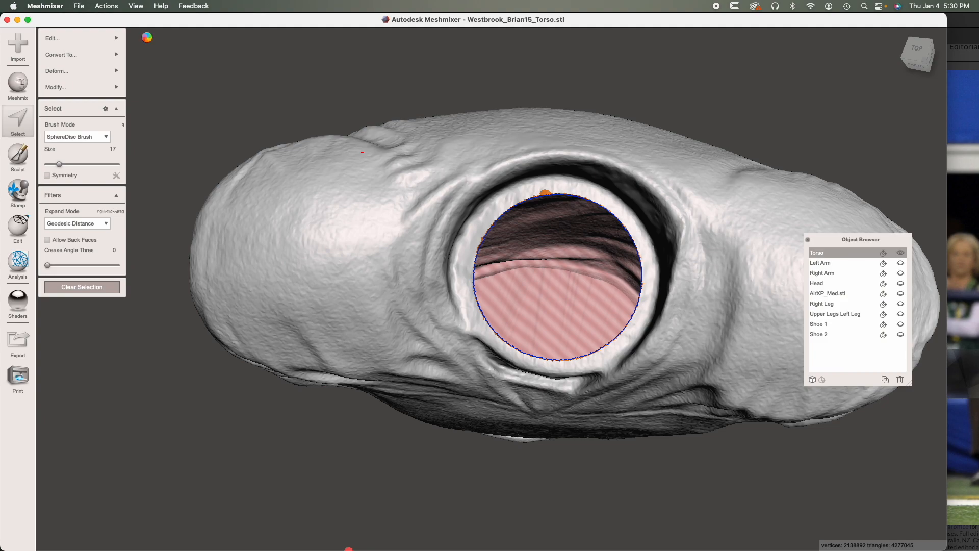
pyautogui.click(79, 65)
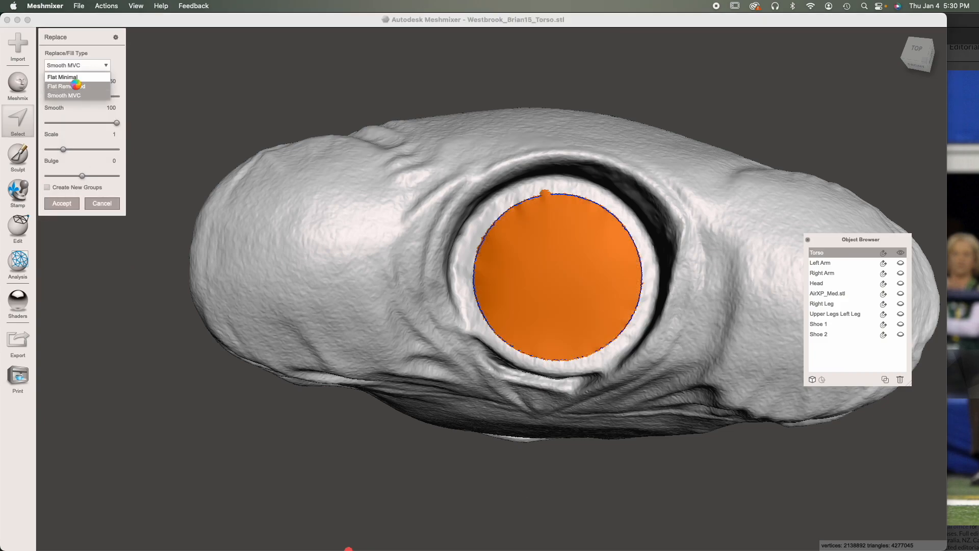
pyautogui.click(76, 85)
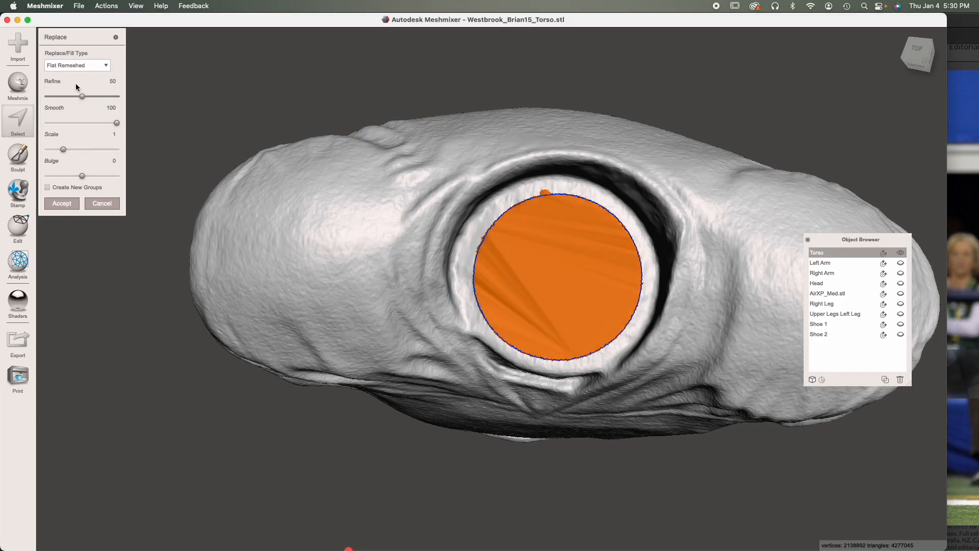
pyautogui.click(62, 204)
pyautogui.click(106, 284)
# Step: Start exporting the finished torso mesh and open the Brian Westbrook (Russell Wilson/Tiki Barber pose) folder as its destination
pyautogui.scroll(-4, 425, 281)
pyautogui.moveTo(525, 407); pyautogui.dragTo(422, 313, button='right')
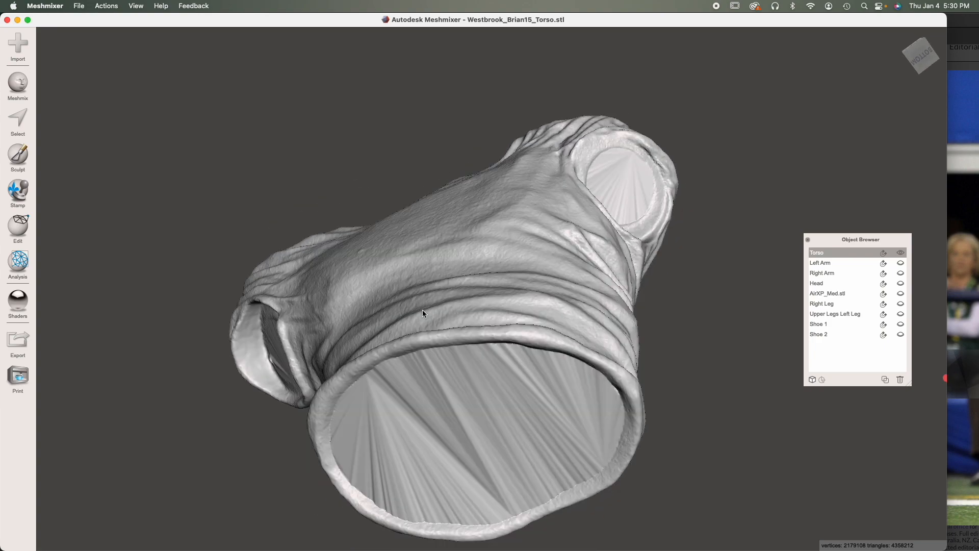
pyautogui.moveTo(454, 248); pyautogui.dragTo(549, 362, button='right')
pyautogui.moveTo(548, 359); pyautogui.dragTo(534, 344, button='middle')
pyautogui.moveTo(534, 344); pyautogui.dragTo(541, 349, button='right')
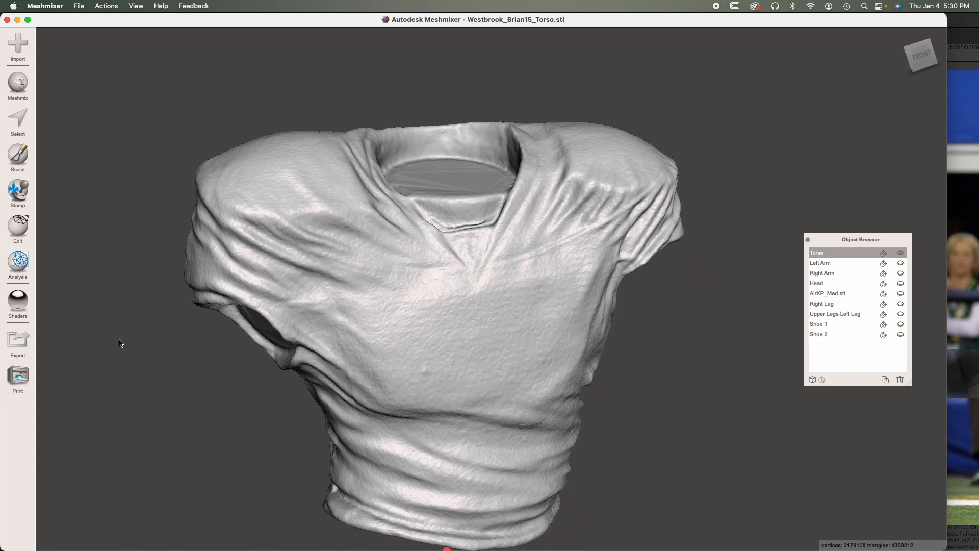
pyautogui.click(17, 347)
pyautogui.click(550, 115)
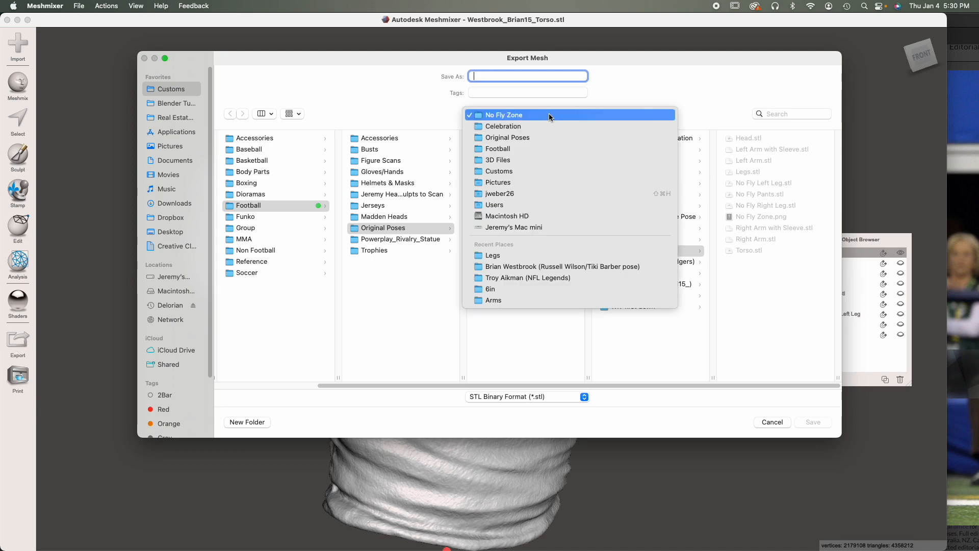
pyautogui.click(535, 266)
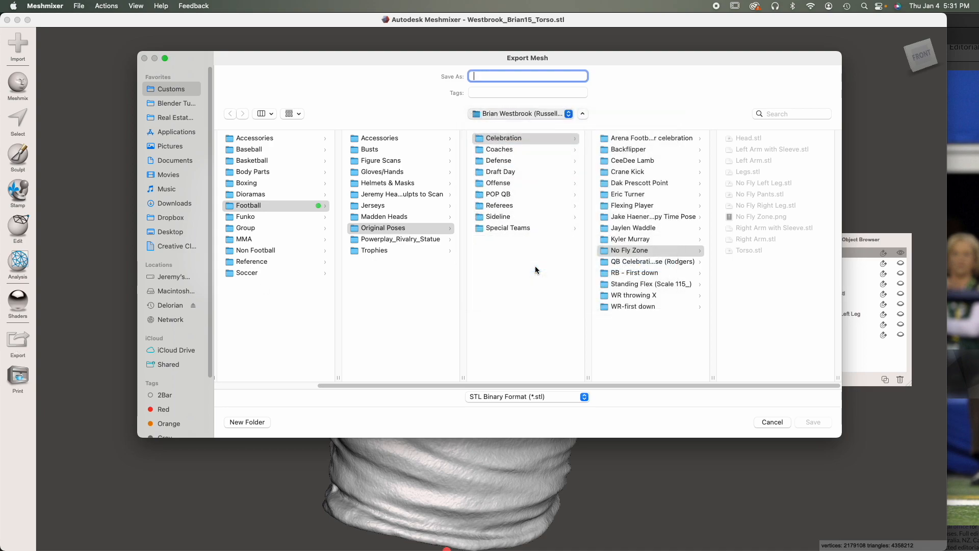
pyautogui.doubleClick(837, 386)
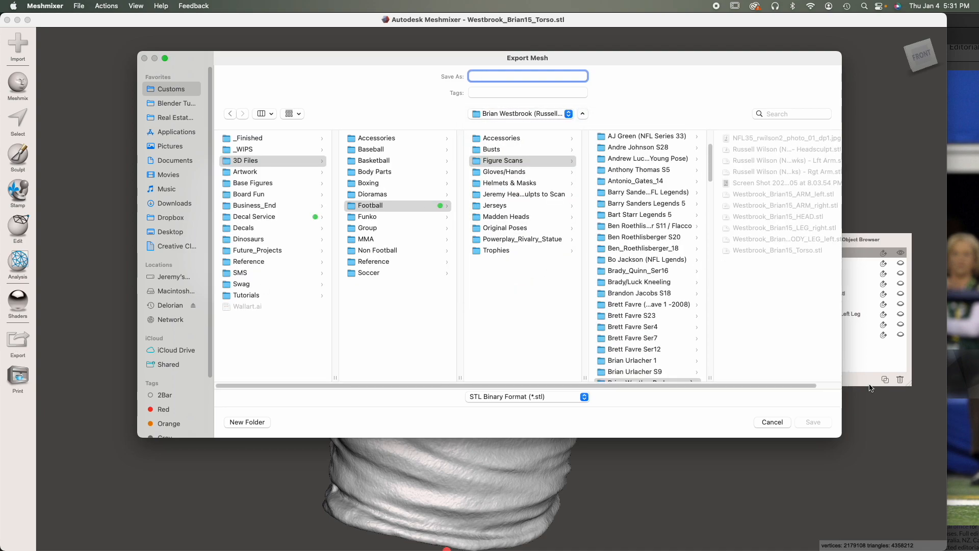
pyautogui.moveTo(701, 387); pyautogui.dragTo(756, 384)
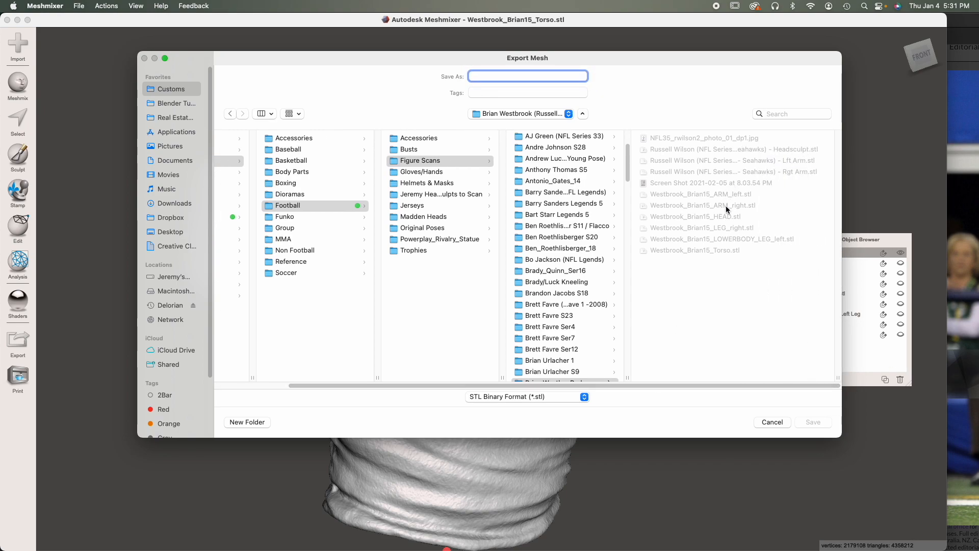
# Step: Save the torso over the existing Westbrook_Brian15_Torso file in STL Binary Format
pyautogui.click(681, 252)
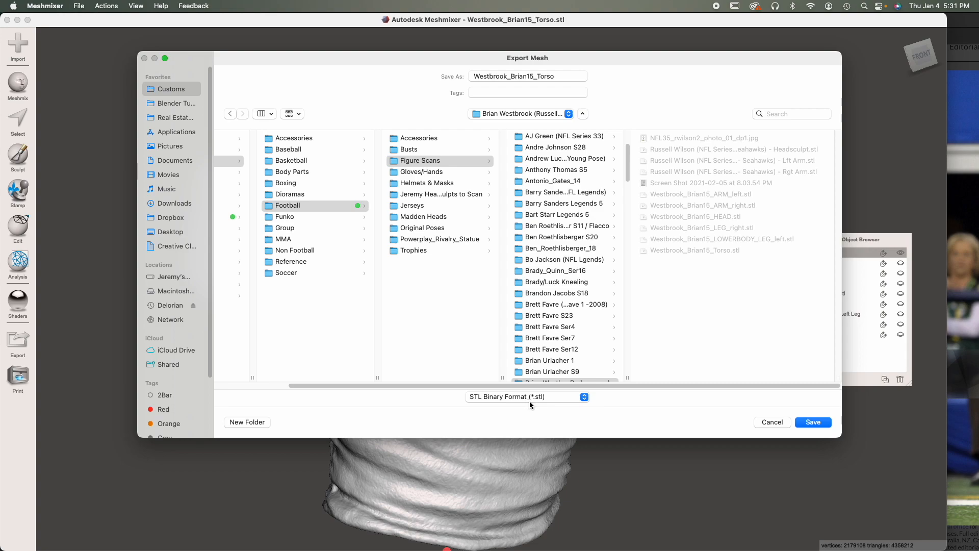
pyautogui.click(817, 424)
pyautogui.click(517, 304)
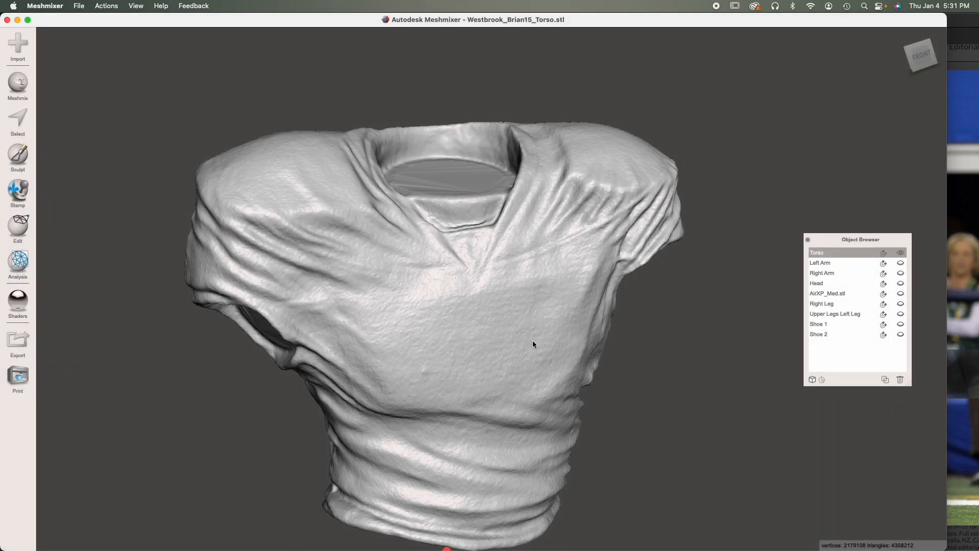
# Step: Show the Head and the AirXP_Med.stl helmet together with the torso, and make the head the active object
pyautogui.moveTo(533, 386)
pyautogui.mouseDown(button='right')
pyautogui.moveTo(488, 338)
pyautogui.moveTo(467, 286)
pyautogui.moveTo(499, 242)
pyautogui.moveTo(523, 403)
pyautogui.moveTo(521, 391)
pyautogui.mouseUp(button='right')
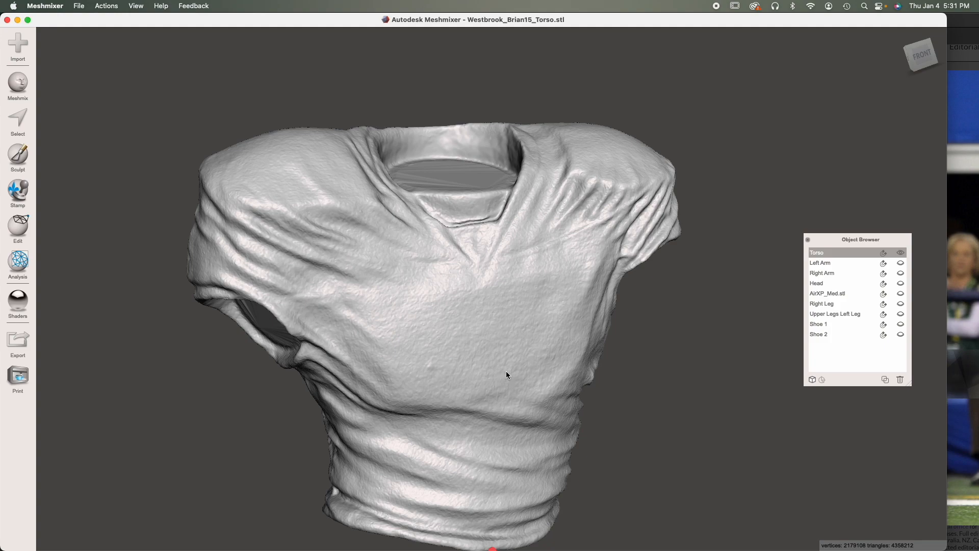
pyautogui.moveTo(509, 356); pyautogui.dragTo(565, 367, button='right')
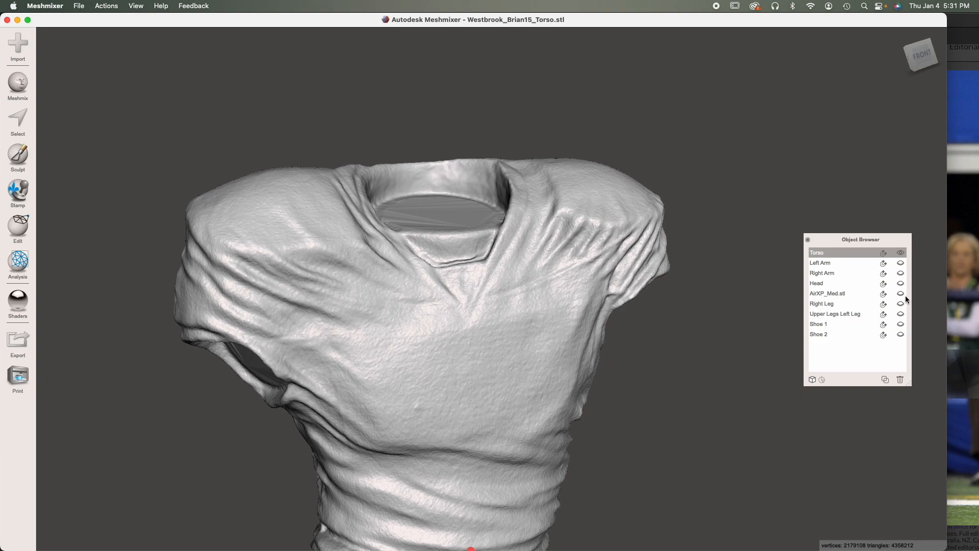
pyautogui.click(901, 283)
pyautogui.moveTo(627, 339)
pyautogui.mouseDown(button='right')
pyautogui.moveTo(595, 334)
pyautogui.moveTo(617, 327)
pyautogui.mouseUp(button='right')
pyautogui.moveTo(616, 293); pyautogui.dragTo(608, 417, button='middle')
pyautogui.click(428, 275)
pyautogui.moveTo(428, 278); pyautogui.dragTo(535, 286, button='right')
pyautogui.scroll(10, 427, 278)
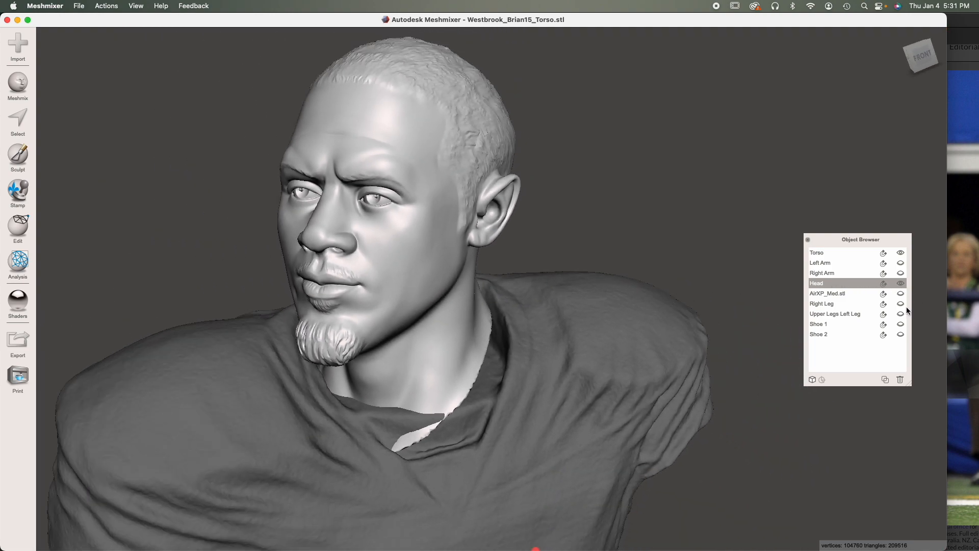
pyautogui.click(900, 294)
pyautogui.moveTo(400, 280); pyautogui.dragTo(349, 172, button='right')
pyautogui.moveTo(431, 241); pyautogui.dragTo(619, 236, button='right')
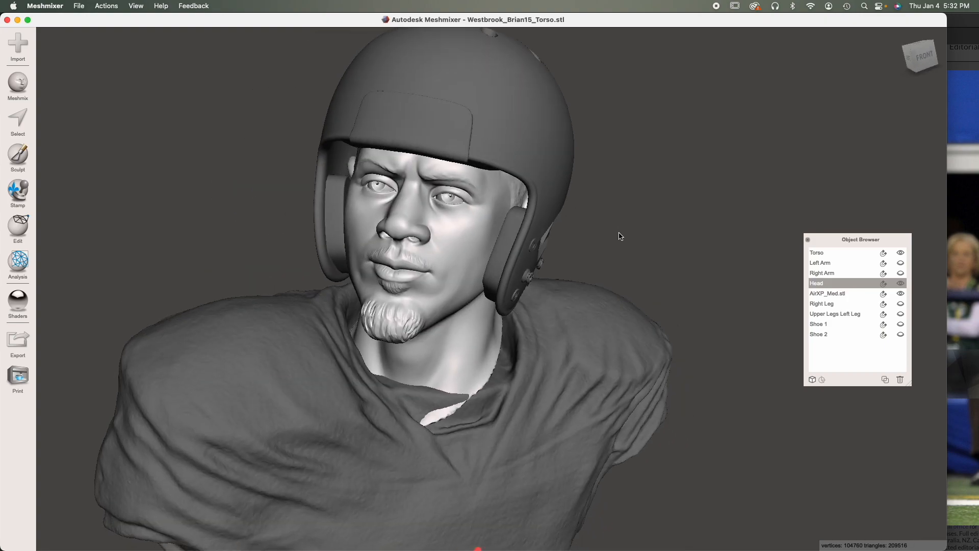
# Step: Set up sculpting on the head's chin with the ShrinkSmooth brush and the wide rounded falloff
pyautogui.press('f')
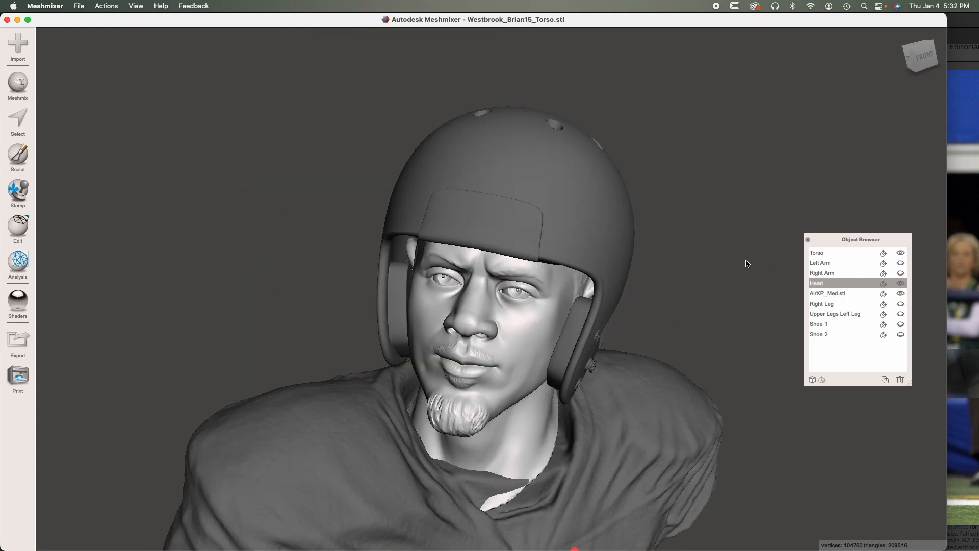
pyautogui.scroll(5, 451, 415)
pyautogui.moveTo(454, 405); pyautogui.dragTo(515, 378, button='right')
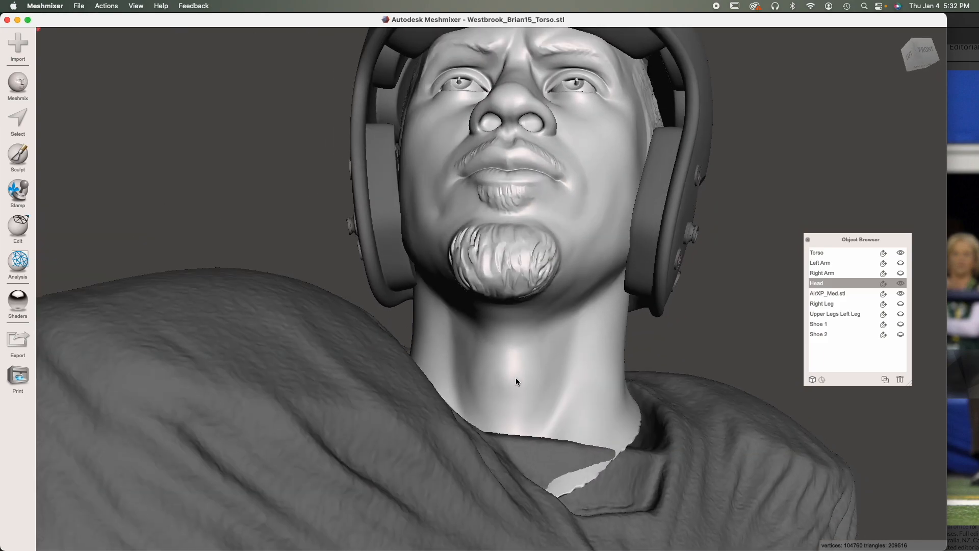
pyautogui.scroll(5, 500, 266)
pyautogui.scroll(-3, 499, 270)
pyautogui.moveTo(502, 280); pyautogui.dragTo(505, 289, button='right')
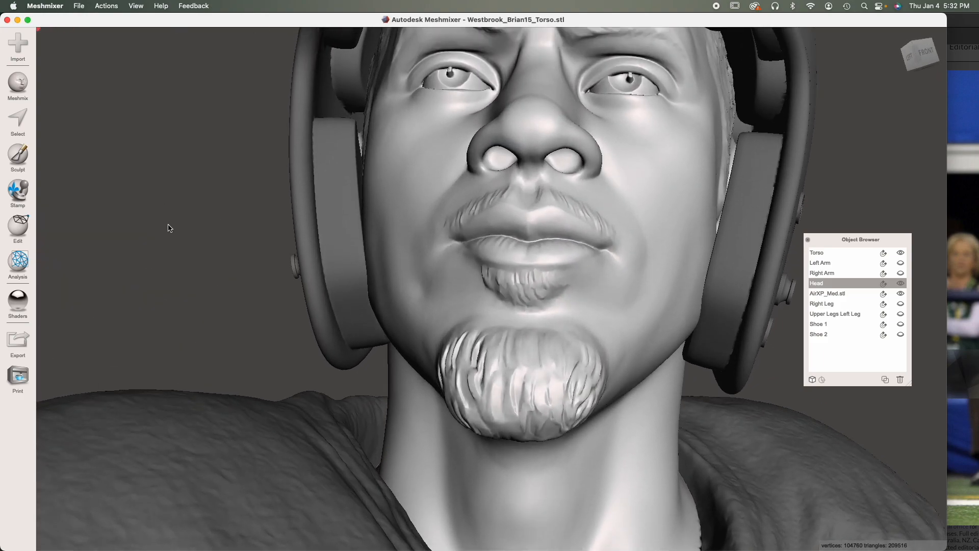
pyautogui.click(25, 164)
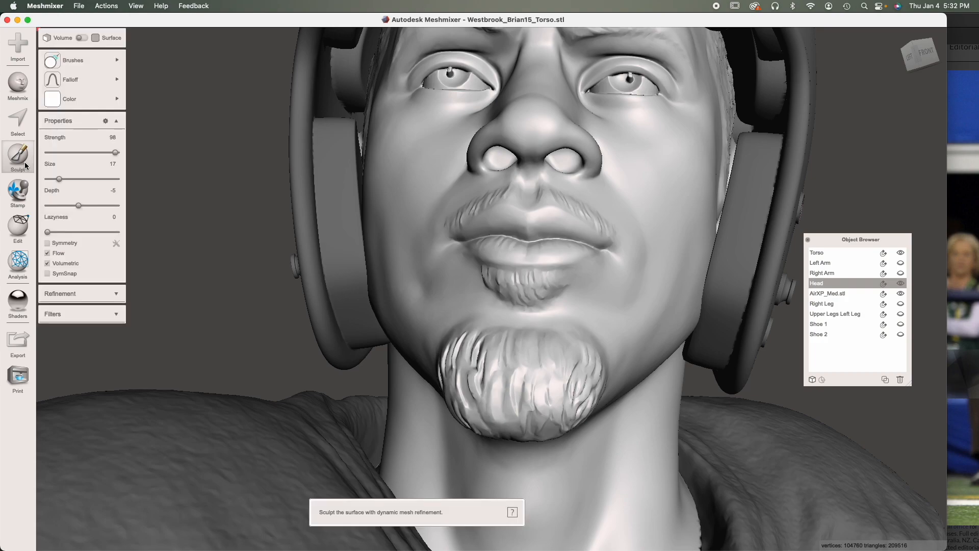
pyautogui.moveTo(87, 55)
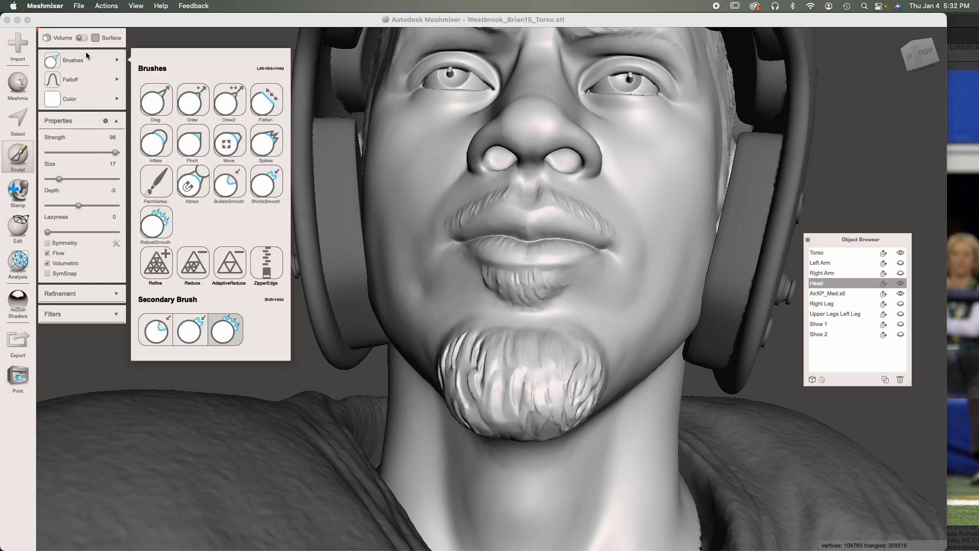
pyautogui.click(269, 187)
pyautogui.moveTo(102, 79)
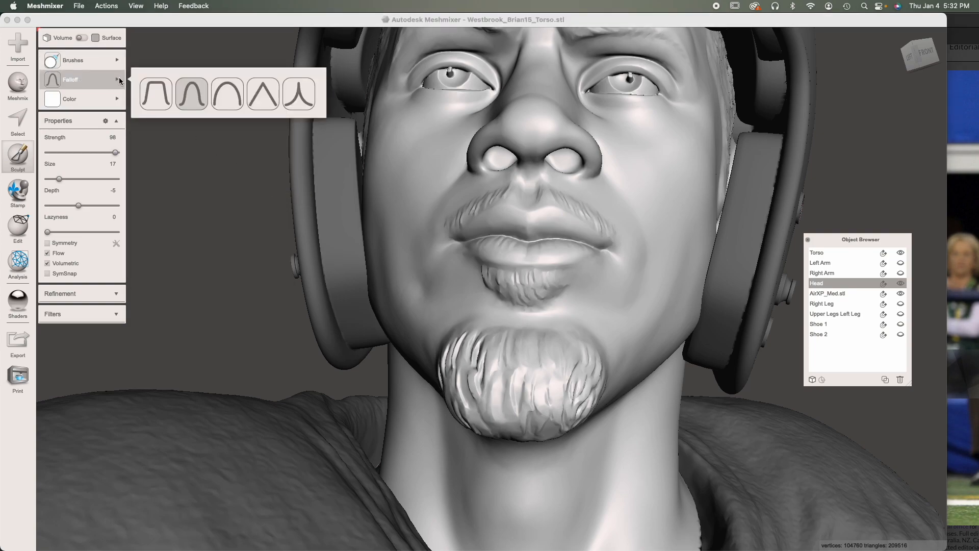
pyautogui.click(223, 94)
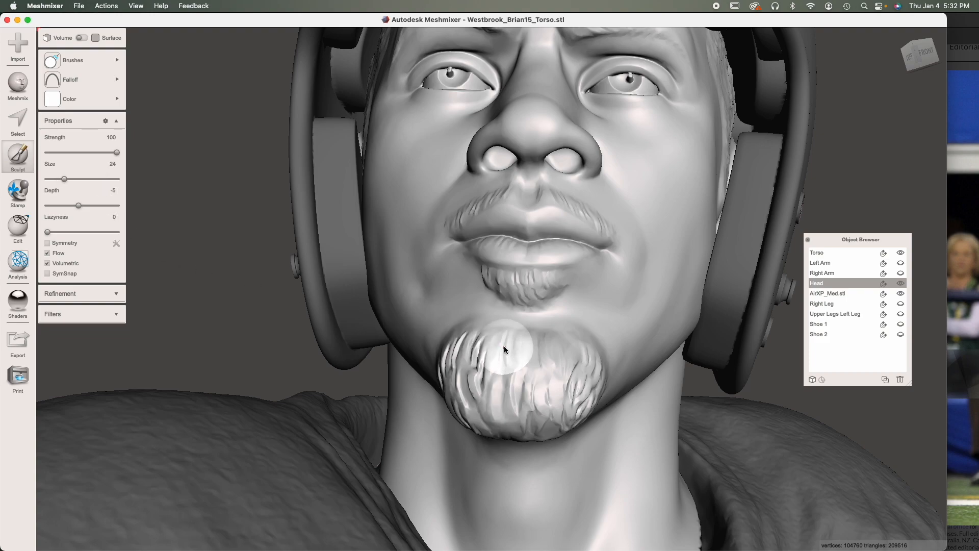
# Step: Enlarge the sculpting brush to size 31 and smooth the goatee texture off the front of the chin
pyautogui.press(']')
pyautogui.press(']')
pyautogui.press(']')
pyautogui.press(']')
pyautogui.press(']')
pyautogui.press(']')
pyautogui.press(']')
pyautogui.press(']')
pyautogui.press(']')
pyautogui.press(']')
pyautogui.press(']')
pyautogui.press('[')
pyautogui.press('[')
pyautogui.press('[')
pyautogui.moveTo(503, 353); pyautogui.dragTo(500, 348, button='right')
pyautogui.moveTo(510, 271)
pyautogui.mouseDown()
pyautogui.moveTo(472, 267)
pyautogui.moveTo(451, 292)
pyautogui.moveTo(448, 268)
pyautogui.moveTo(422, 281)
pyautogui.moveTo(424, 346)
pyautogui.moveTo(545, 323)
pyautogui.moveTo(572, 277)
pyautogui.moveTo(515, 286)
pyautogui.moveTo(579, 302)
pyautogui.moveTo(525, 331)
pyautogui.mouseUp()
pyautogui.moveTo(524, 331)
pyautogui.mouseDown(button='right')
pyautogui.moveTo(484, 402)
pyautogui.moveTo(473, 352)
pyautogui.mouseUp(button='right')
pyautogui.moveTo(428, 101)
pyautogui.mouseDown()
pyautogui.moveTo(388, 119)
pyautogui.moveTo(326, 87)
pyautogui.moveTo(431, 84)
pyautogui.mouseUp()
pyautogui.moveTo(366, 85)
pyautogui.mouseDown(button='right')
pyautogui.moveTo(503, 249)
pyautogui.moveTo(423, 178)
pyautogui.mouseUp(button='right')
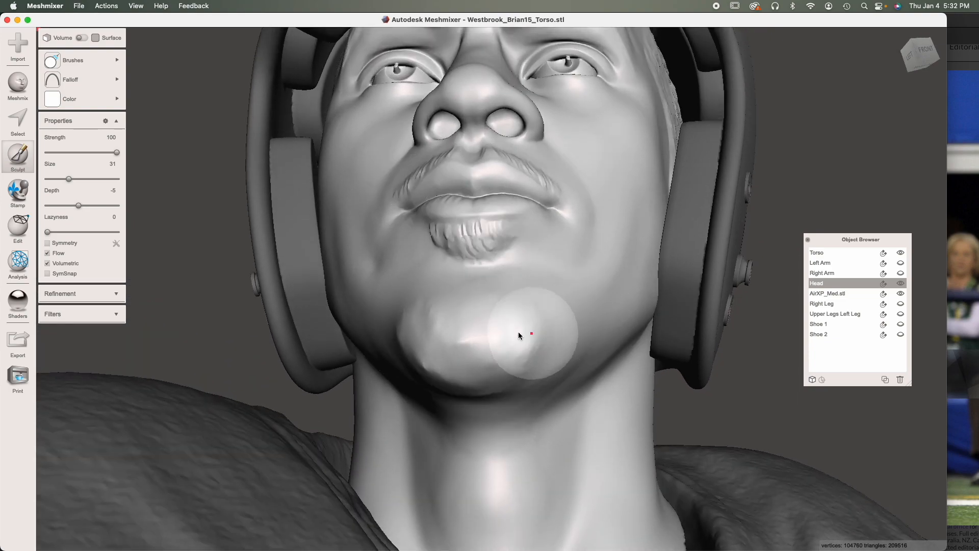
# Step: Smooth the remaining bumps on the sides and underside of the chin with the ShrinkSmooth brush
pyautogui.moveTo(408, 332)
pyautogui.mouseDown(button='right')
pyautogui.moveTo(490, 340)
pyautogui.moveTo(496, 269)
pyautogui.moveTo(581, 384)
pyautogui.moveTo(475, 436)
pyautogui.moveTo(576, 308)
pyautogui.mouseUp(button='right')
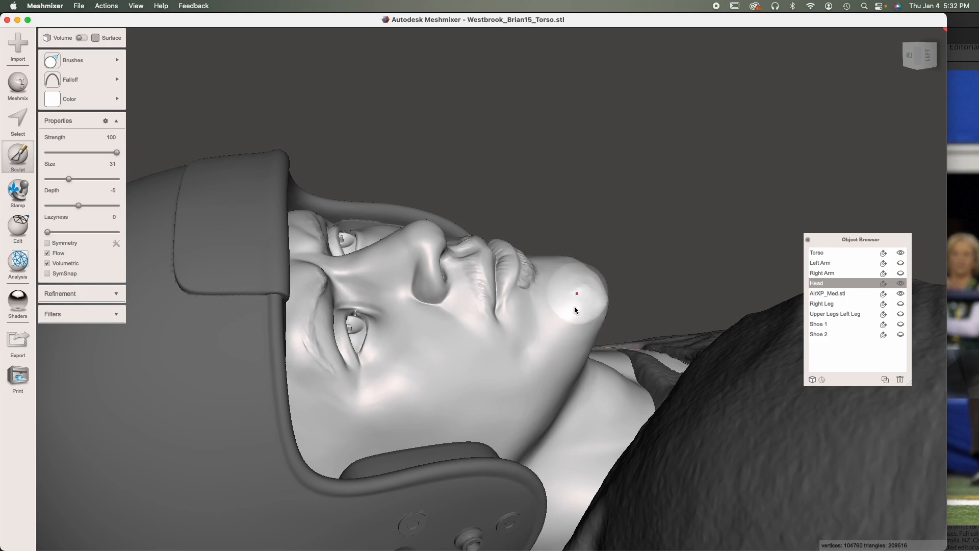
pyautogui.moveTo(602, 297)
pyautogui.mouseDown()
pyautogui.moveTo(592, 267)
pyautogui.moveTo(610, 284)
pyautogui.moveTo(584, 278)
pyautogui.moveTo(570, 258)
pyautogui.mouseUp()
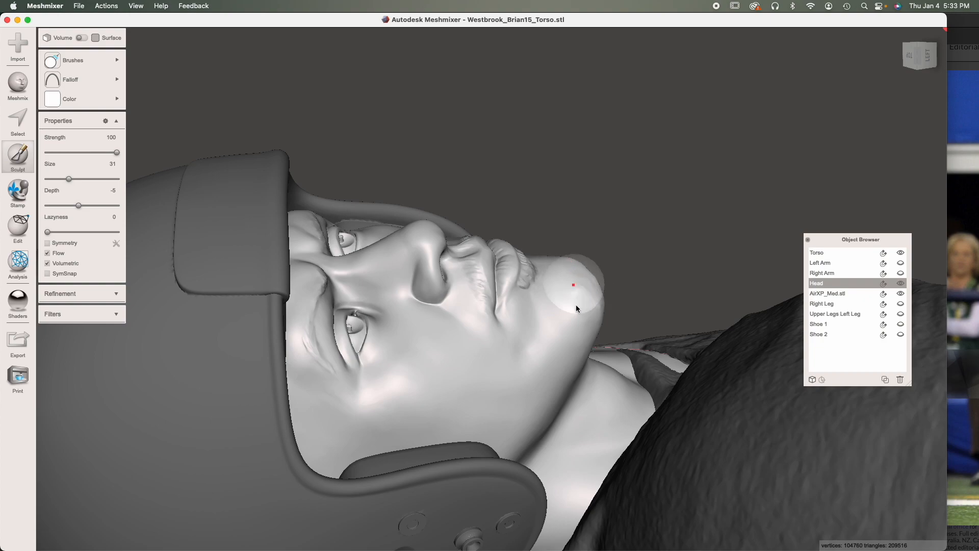
pyautogui.moveTo(565, 299); pyautogui.dragTo(421, 373, button='right')
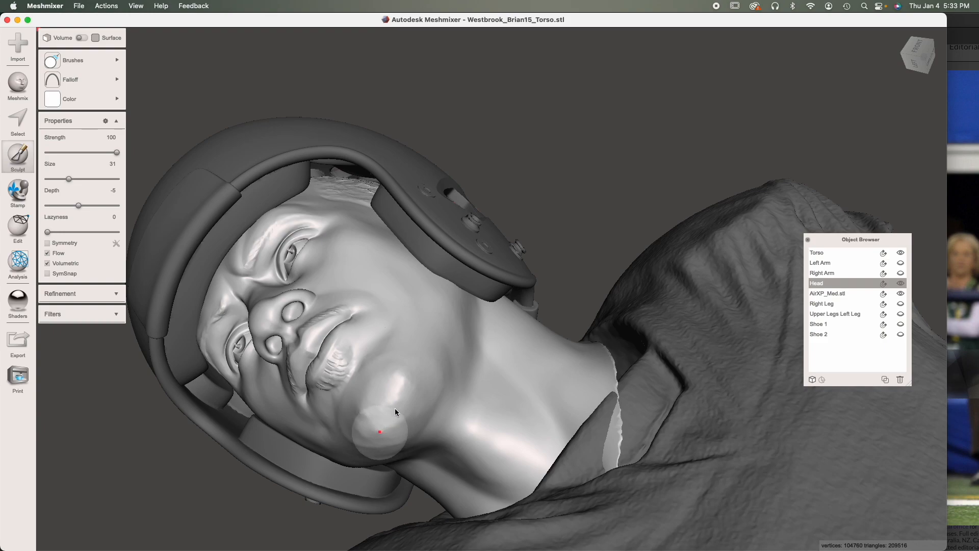
pyautogui.moveTo(423, 362)
pyautogui.mouseDown(button='right')
pyautogui.moveTo(452, 260)
pyautogui.moveTo(482, 293)
pyautogui.mouseUp(button='right')
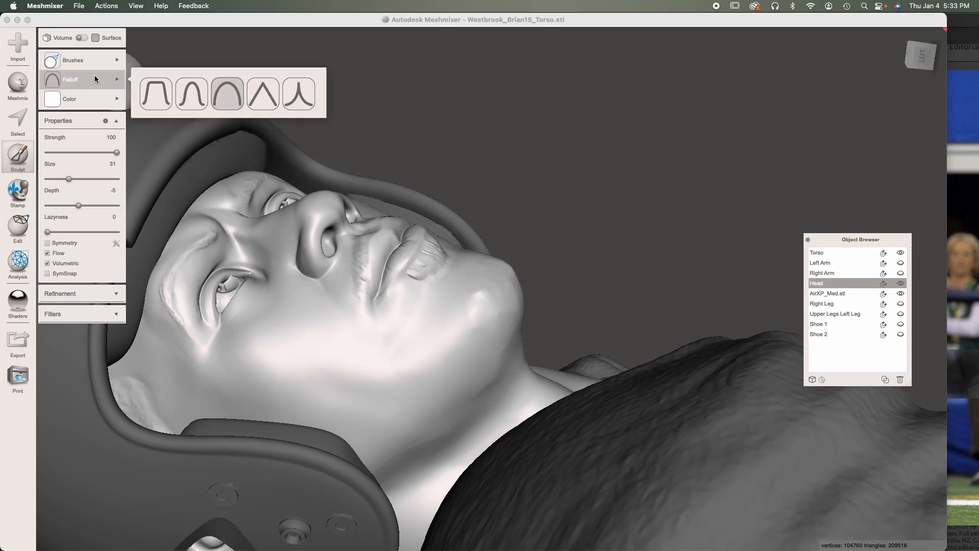
pyautogui.moveTo(77, 62)
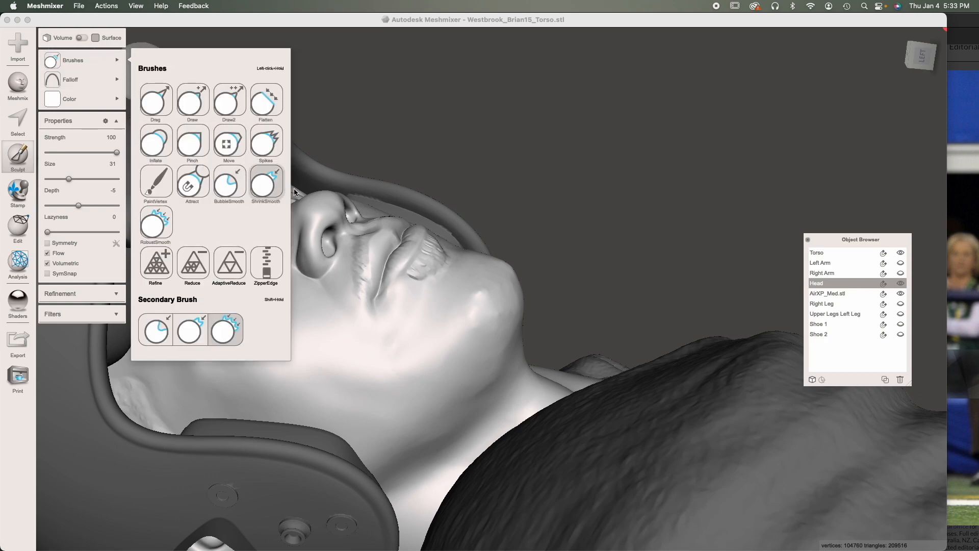
pyautogui.moveTo(451, 304); pyautogui.dragTo(402, 362, button='right')
pyautogui.click(402, 365)
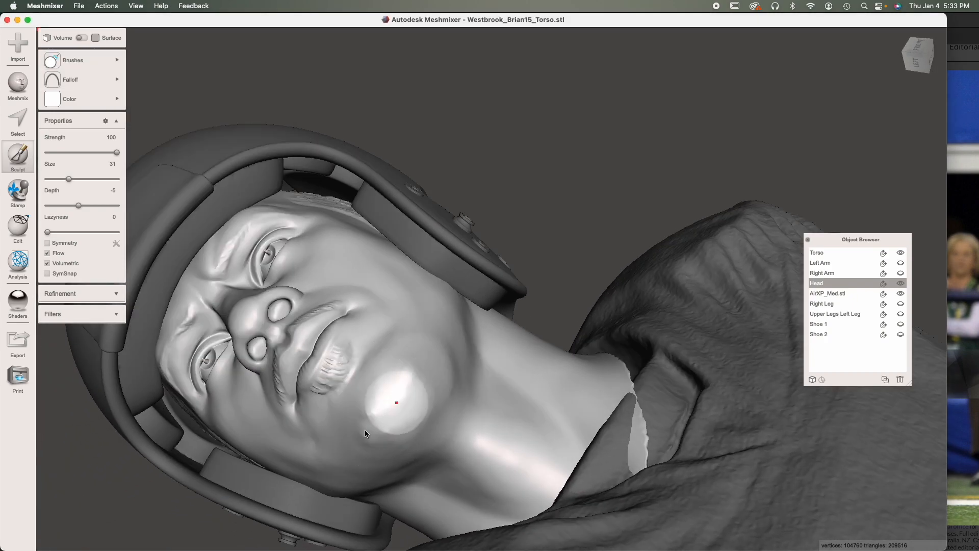
pyautogui.moveTo(408, 376); pyautogui.dragTo(519, 323, button='right')
pyautogui.moveTo(475, 365); pyautogui.dragTo(527, 321, button='right')
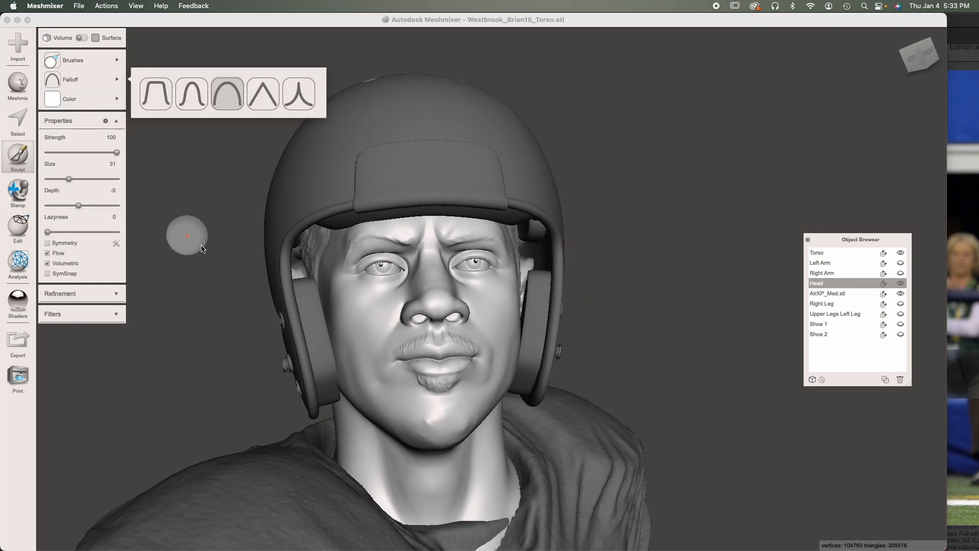
# Step: Finish sculpting the head, make the AirXP_Med.stl helmet the active object, and hide the Torso
pyautogui.press('Escape')
pyautogui.moveTo(270, 335); pyautogui.dragTo(247, 361, button='right')
pyautogui.click(433, 220)
pyautogui.moveTo(431, 342); pyautogui.dragTo(469, 167, button='right')
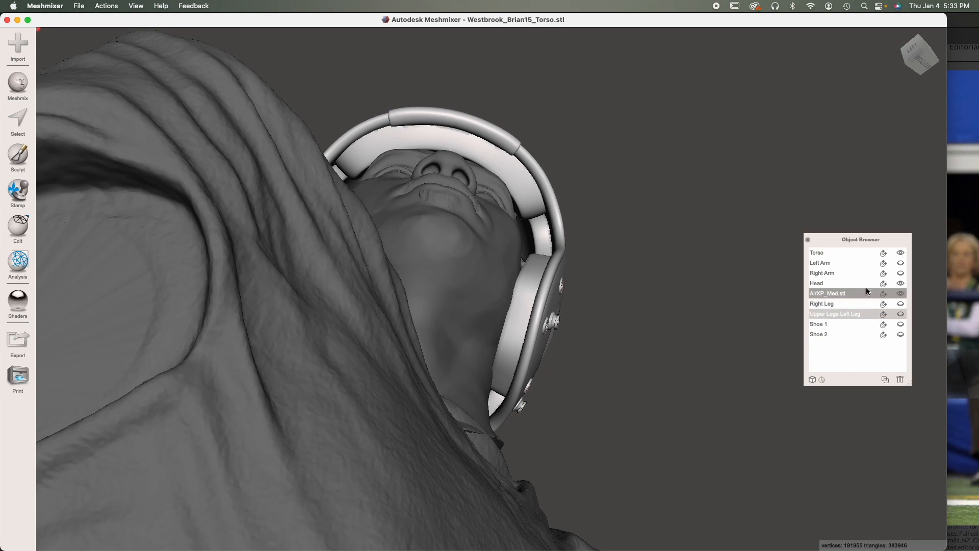
pyautogui.click(901, 252)
pyautogui.moveTo(481, 332); pyautogui.dragTo(318, 349, button='right')
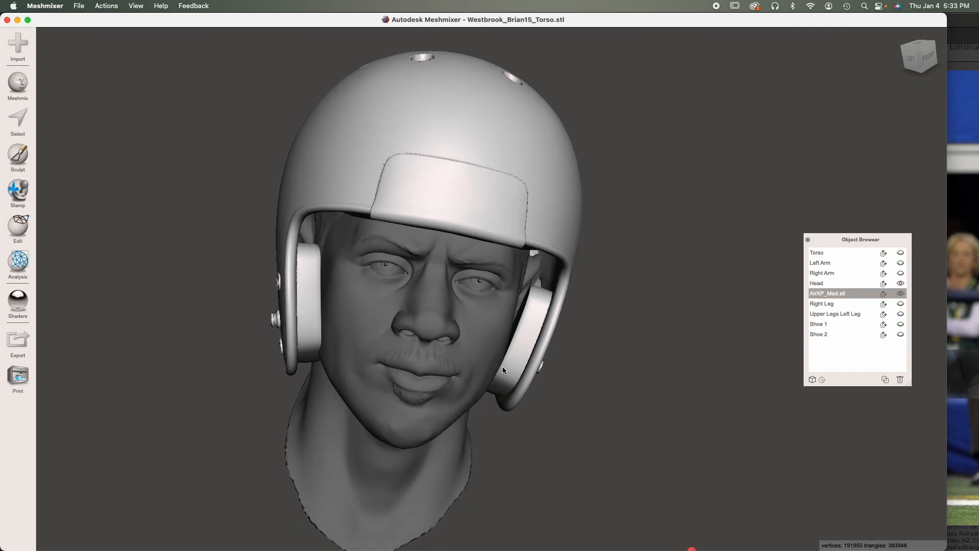
# Step: Transform the helmet in its local frame, moving it about 0.13, -0.29 and -0.10 mm in X, Y and Z with a slight rotation
pyautogui.moveTo(414, 365); pyautogui.dragTo(389, 360, button='right')
pyautogui.moveTo(513, 356); pyautogui.dragTo(357, 356, button='right')
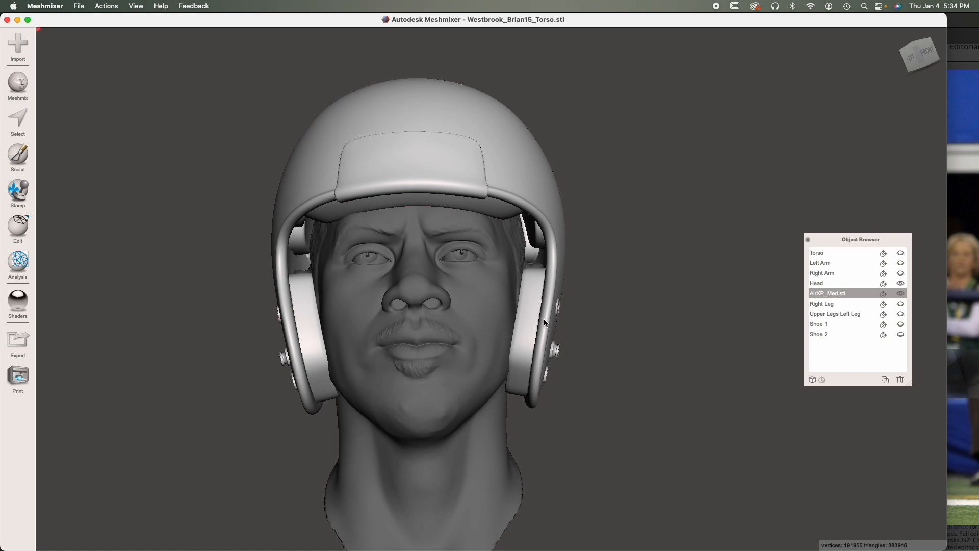
pyautogui.moveTo(355, 393); pyautogui.dragTo(504, 296, button='right')
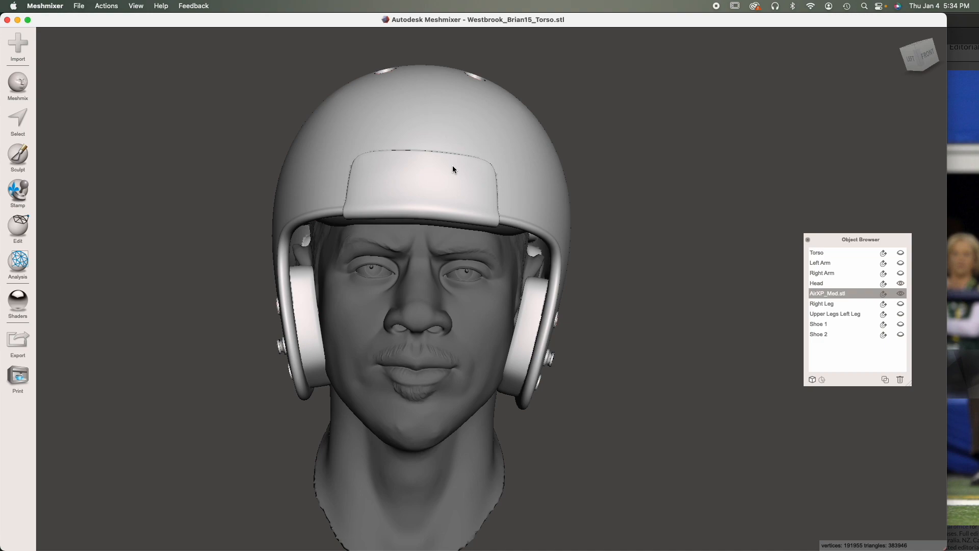
pyautogui.hotkey('ctrl', 't')
pyautogui.click(489, 151)
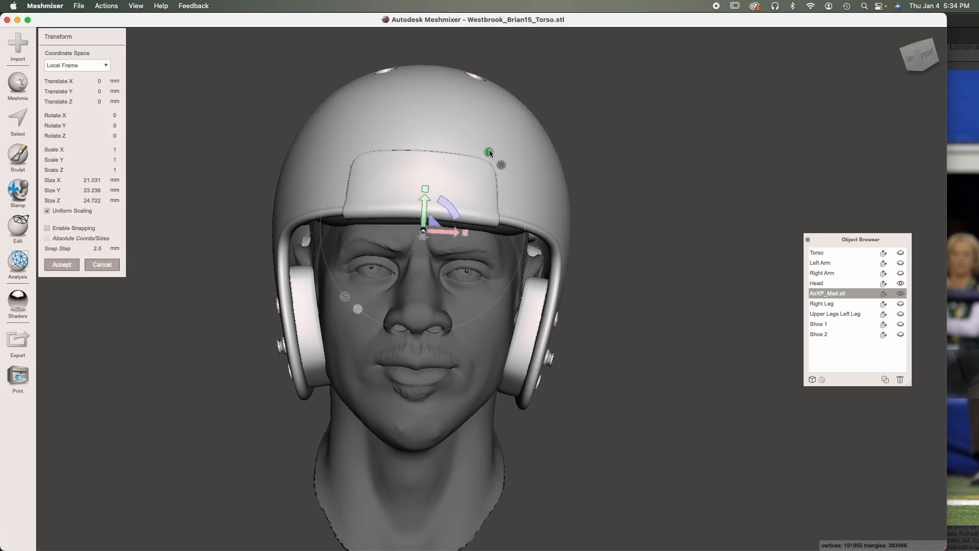
pyautogui.moveTo(450, 206); pyautogui.dragTo(451, 239)
pyautogui.moveTo(375, 398); pyautogui.dragTo(255, 339, button='right')
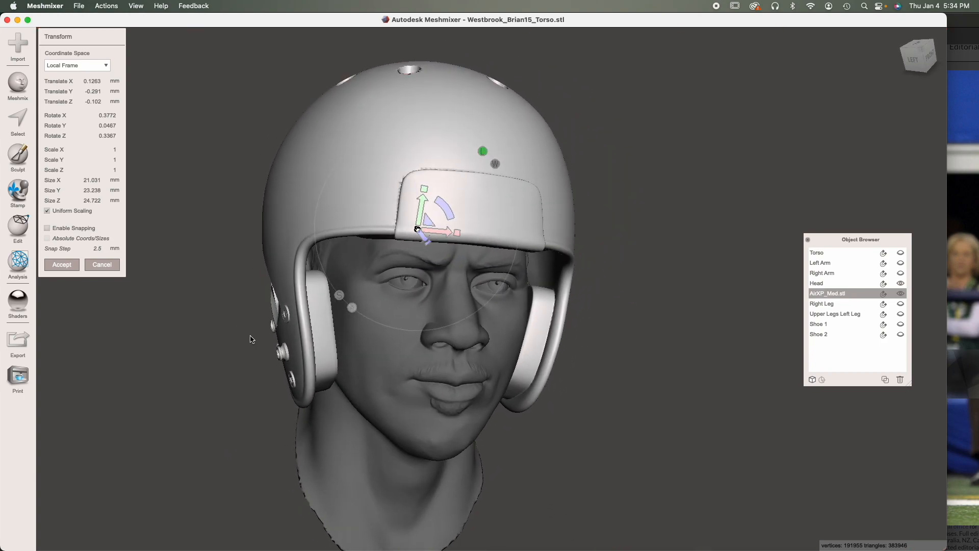
pyautogui.click(60, 265)
# Step: Select the Head, add the AirXP_Med.stl helmet to the selection, and combine both into one object
pyautogui.moveTo(443, 286); pyautogui.dragTo(436, 340, button='right')
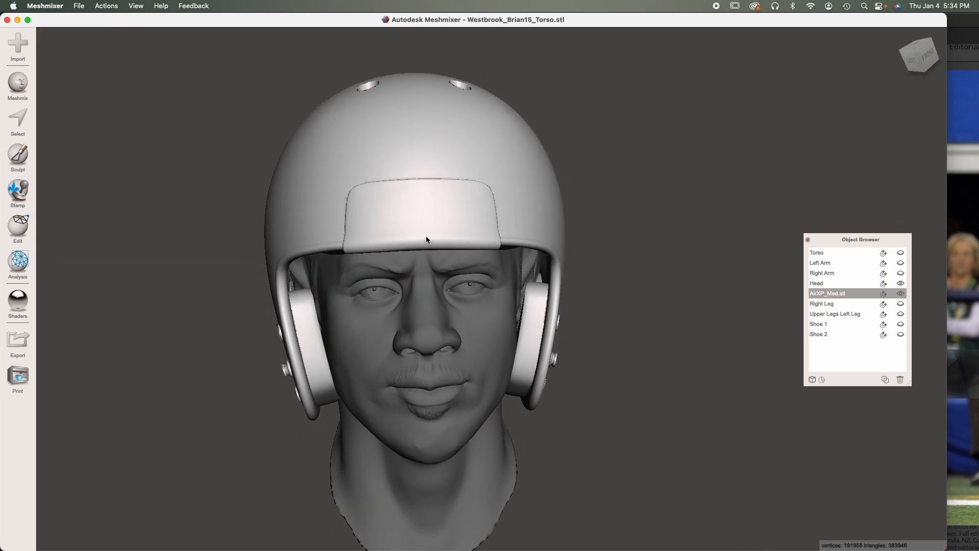
pyautogui.moveTo(409, 355); pyautogui.dragTo(489, 339, button='right')
pyautogui.moveTo(550, 332); pyautogui.dragTo(457, 313, button='right')
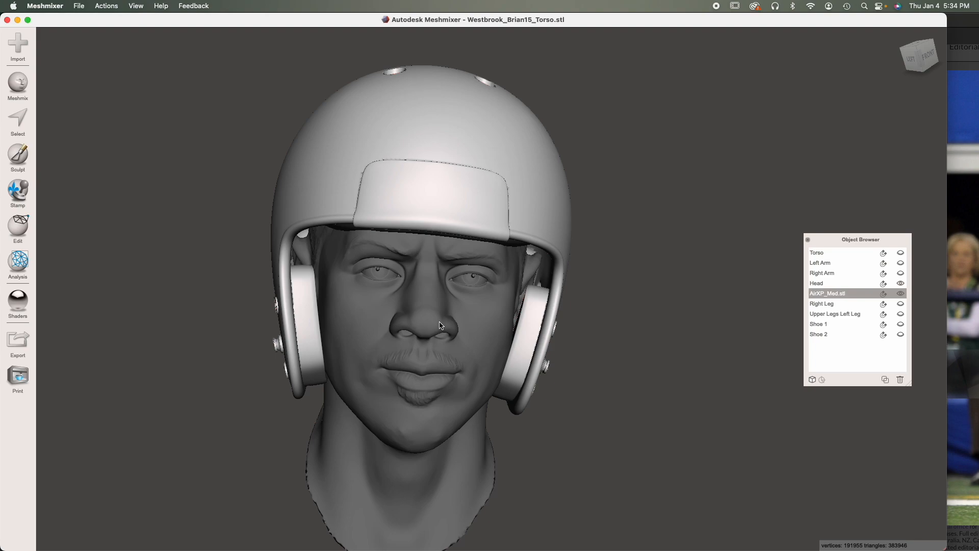
pyautogui.click(443, 310)
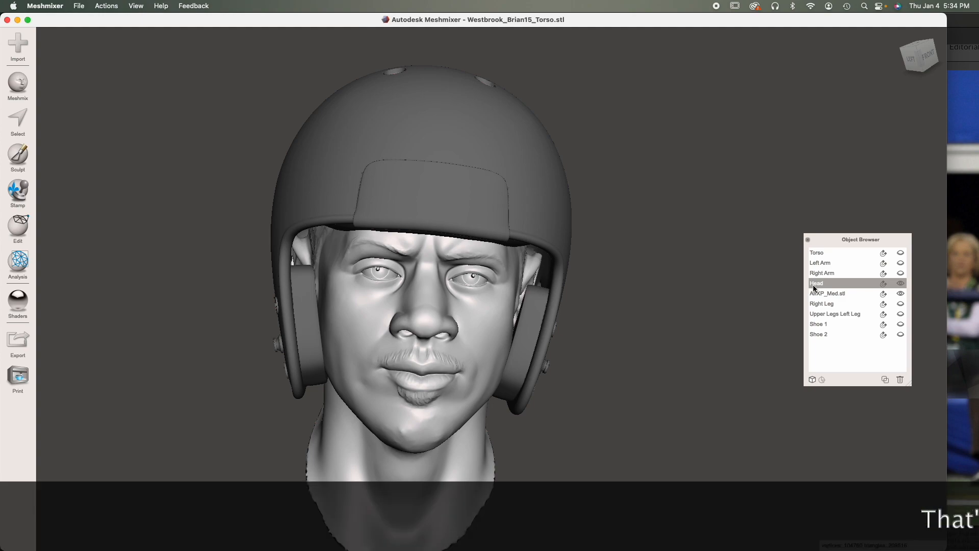
pyautogui.click(426, 184)
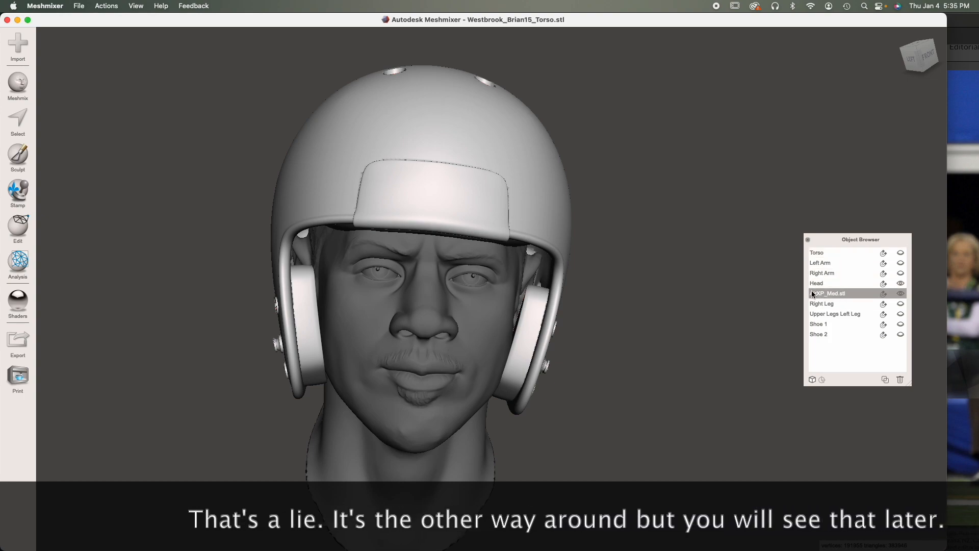
pyautogui.click(444, 330)
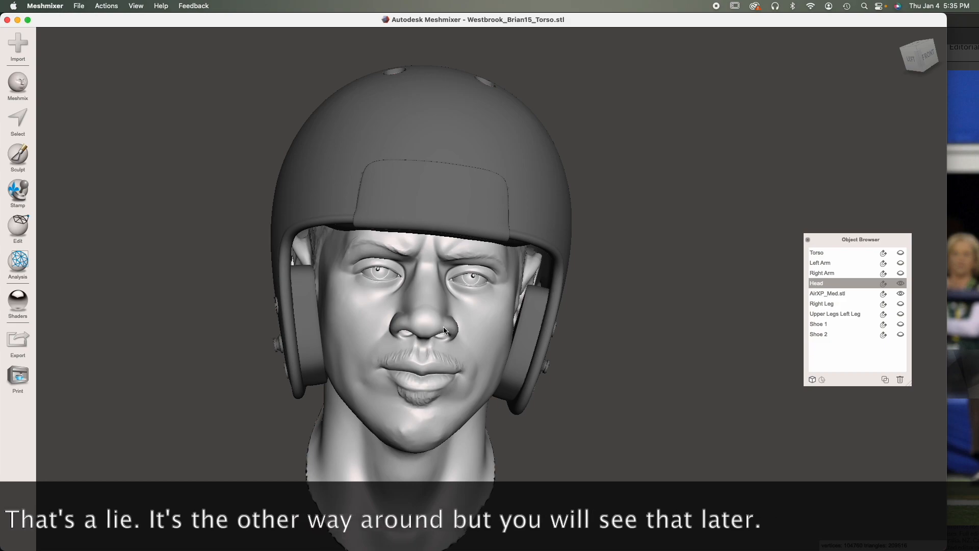
pyautogui.moveTo(435, 313); pyautogui.dragTo(427, 310, button='right')
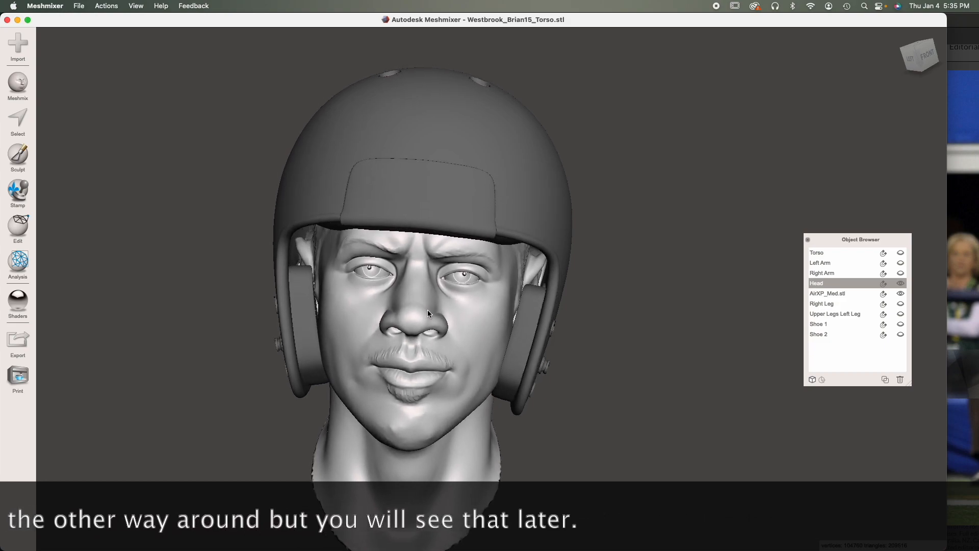
pyautogui.keyDown('shift'); pyautogui.click(456, 197); pyautogui.keyUp('shift')
pyautogui.moveTo(503, 286)
pyautogui.mouseDown(button='right')
pyautogui.moveTo(476, 292)
pyautogui.moveTo(531, 296)
pyautogui.moveTo(495, 298)
pyautogui.mouseUp(button='right')
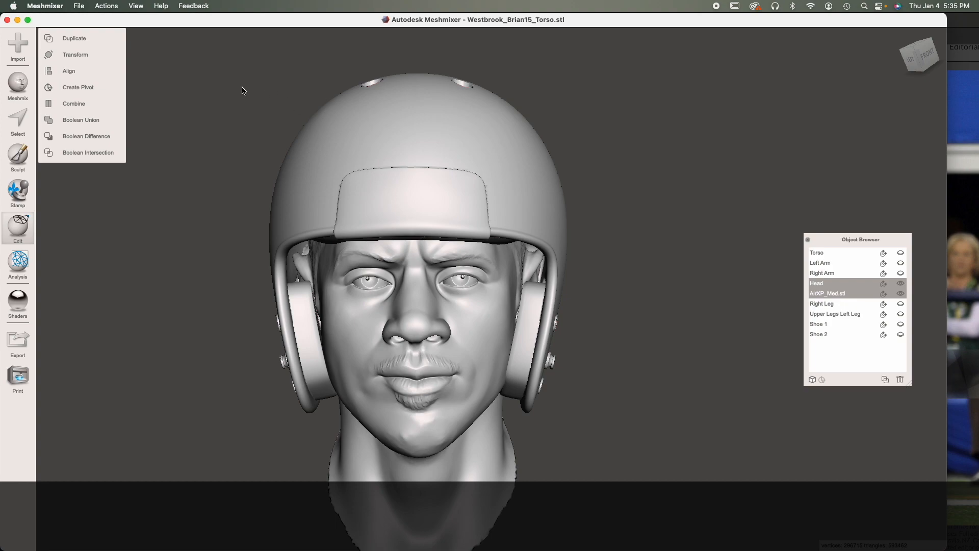
pyautogui.click(78, 104)
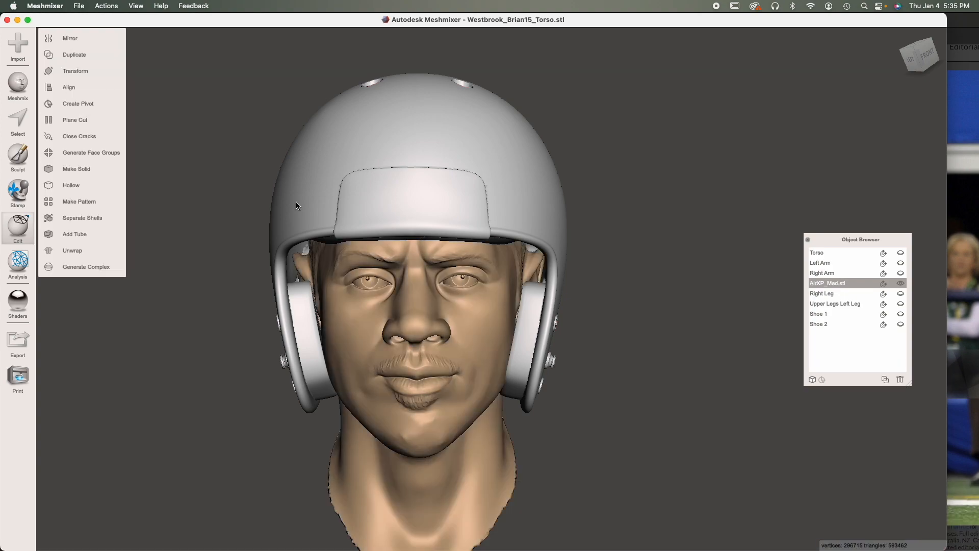
# Step: Show the Torso briefly to examine how the combined head and helmet sit on it, and hide it again
pyautogui.moveTo(462, 330); pyautogui.dragTo(440, 378, button='right')
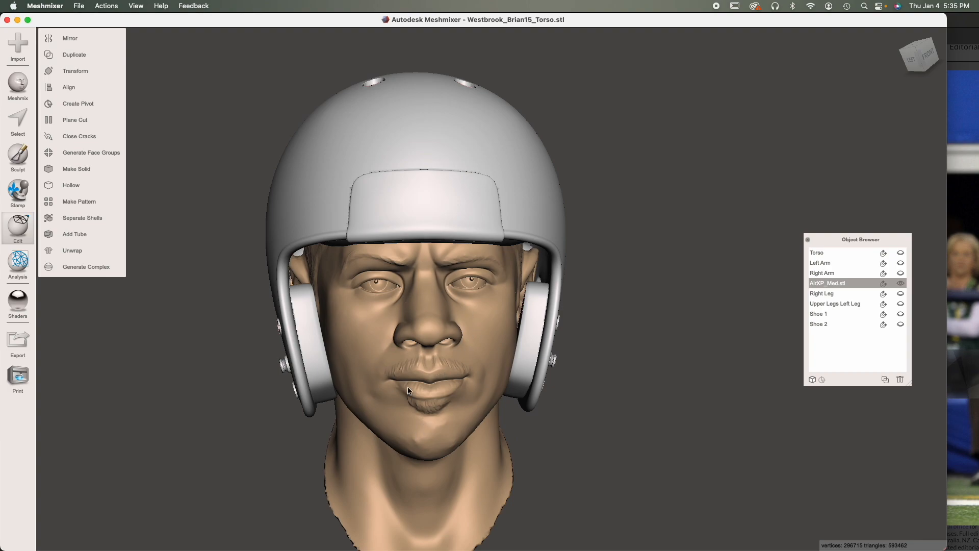
pyautogui.moveTo(410, 376)
pyautogui.mouseDown(button='right')
pyautogui.moveTo(435, 378)
pyautogui.moveTo(414, 381)
pyautogui.mouseUp(button='right')
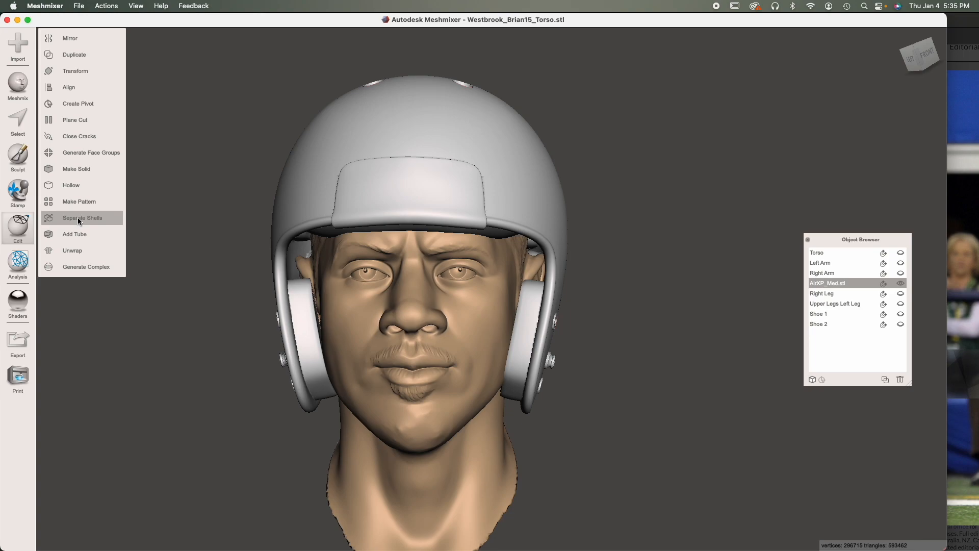
pyautogui.moveTo(344, 314); pyautogui.dragTo(389, 400, button='right')
pyautogui.moveTo(423, 371); pyautogui.dragTo(427, 378, button='right')
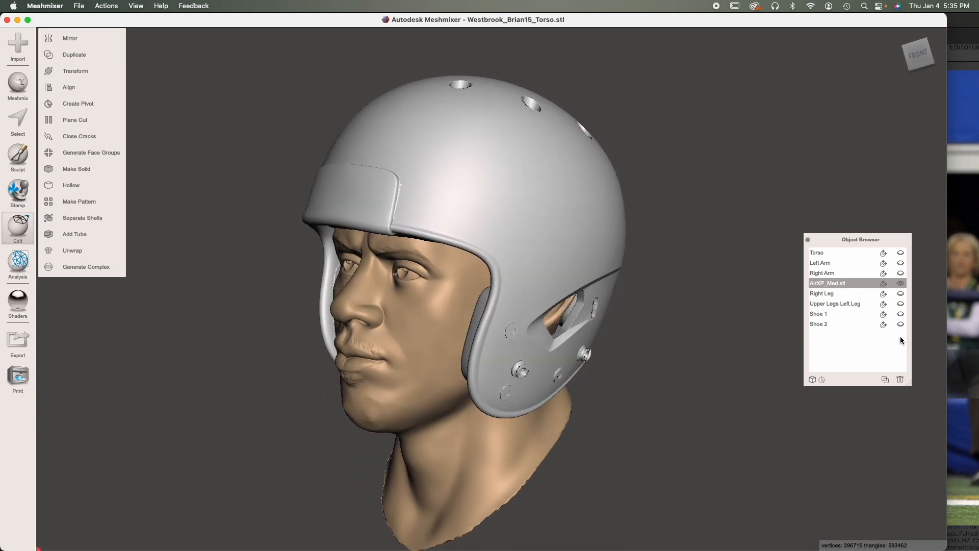
pyautogui.click(901, 253)
pyautogui.moveTo(581, 475); pyautogui.dragTo(523, 393, button='right')
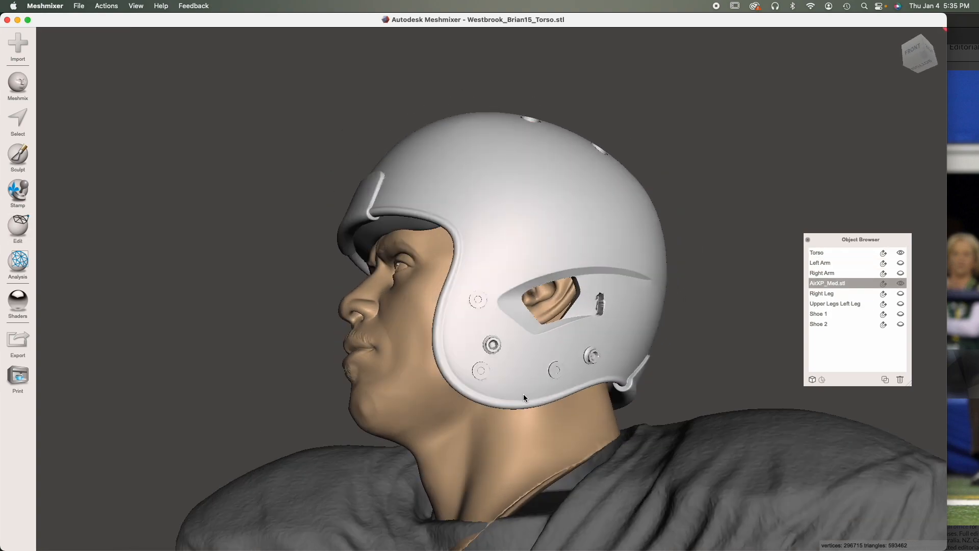
pyautogui.moveTo(606, 508); pyautogui.dragTo(803, 428, button='right')
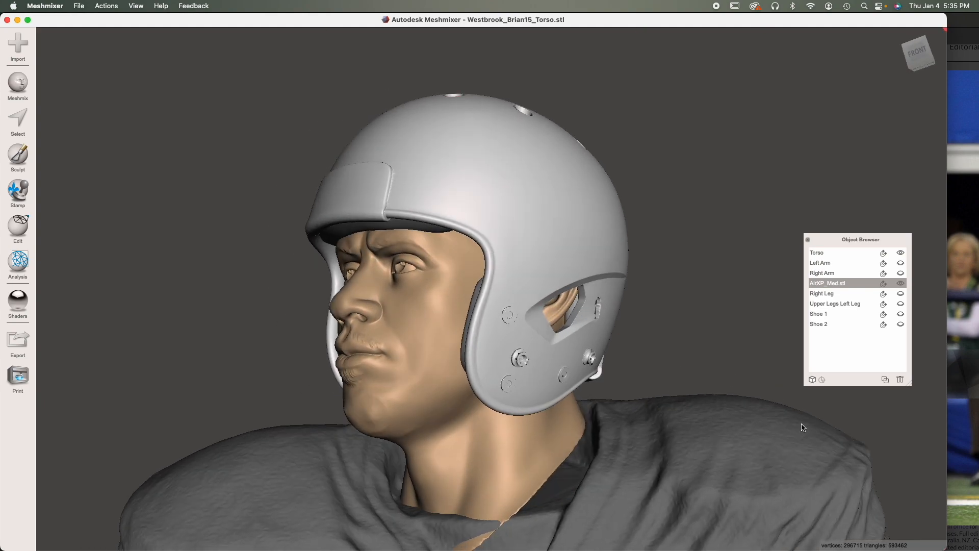
pyautogui.click(900, 252)
# Step: Turn on the wireframe, paint a closed ring of faces around the socket under the neck, and delete that ring
pyautogui.moveTo(614, 448); pyautogui.dragTo(516, 349, button='right')
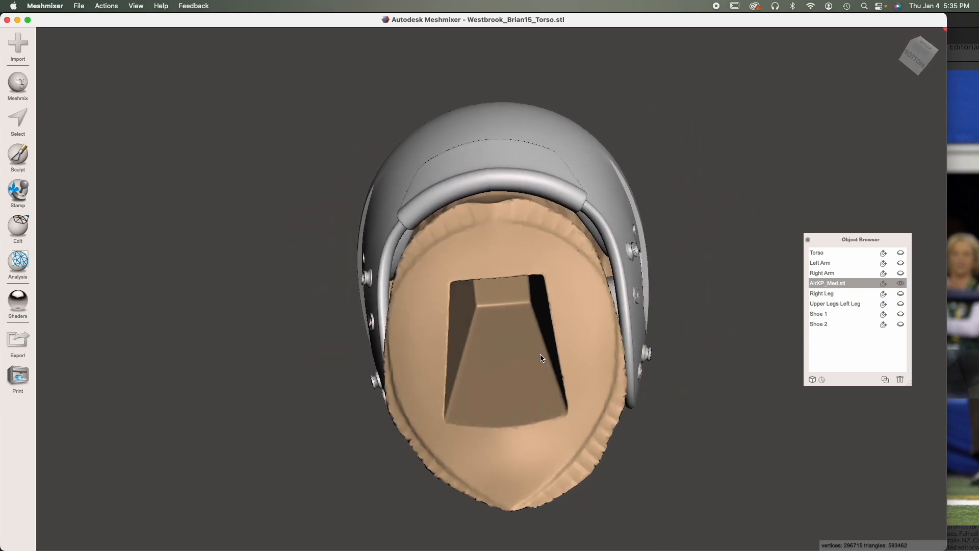
pyautogui.moveTo(494, 416); pyautogui.dragTo(479, 372, button='right')
pyautogui.press('s')
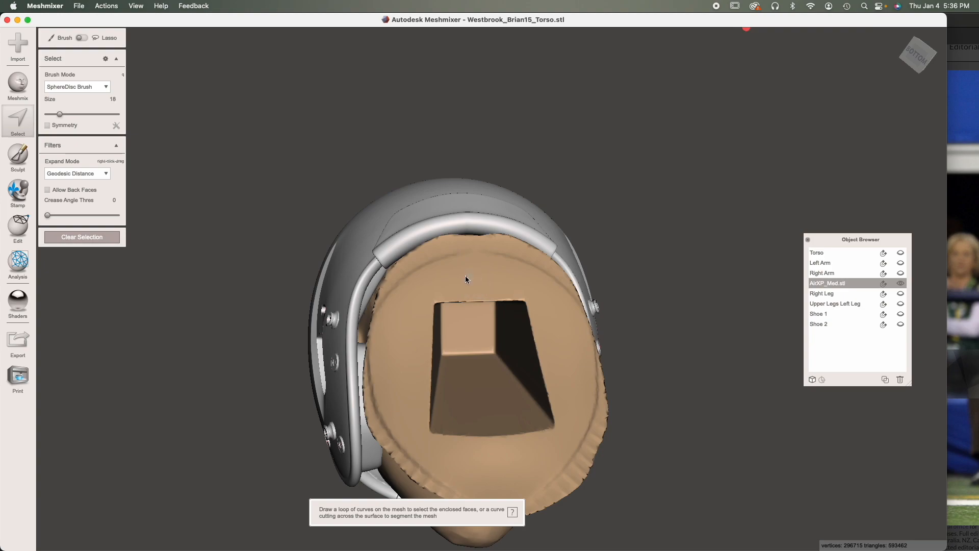
pyautogui.moveTo(466, 279); pyautogui.dragTo(451, 284)
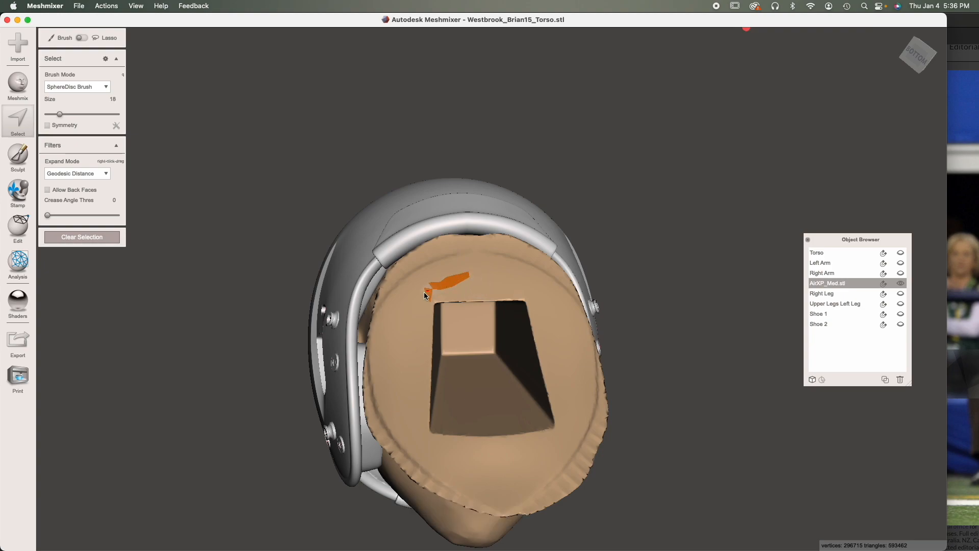
pyautogui.press('w')
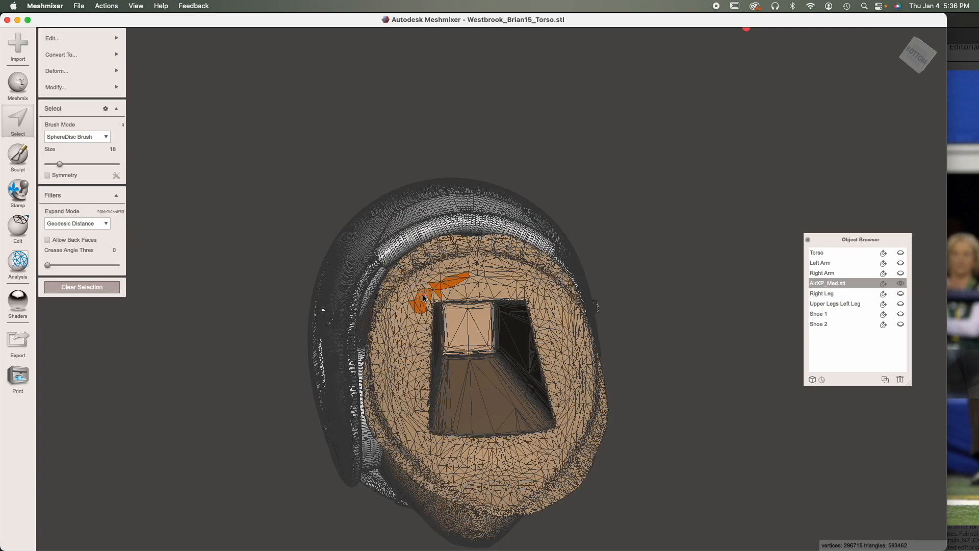
pyautogui.scroll(5, 423, 298)
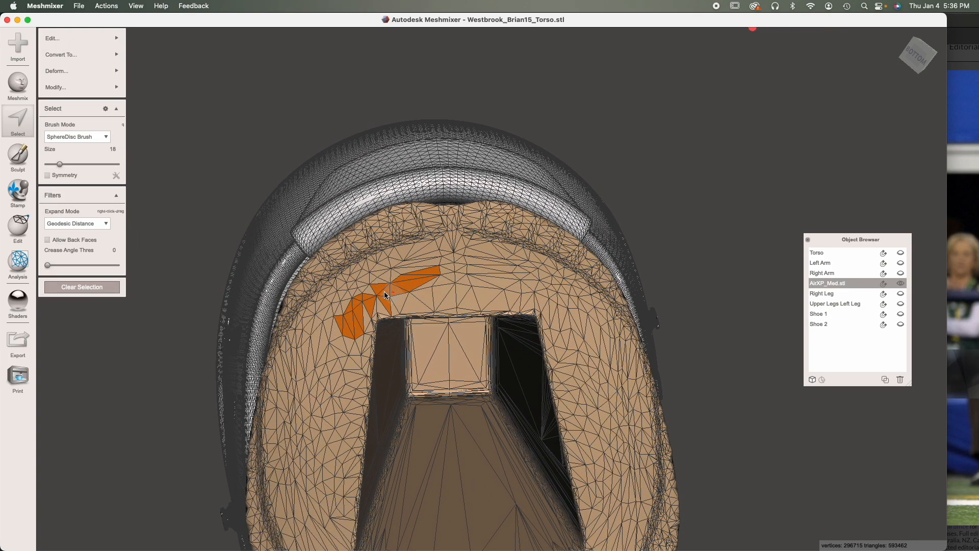
pyautogui.moveTo(383, 291); pyautogui.dragTo(360, 312)
pyautogui.moveTo(334, 338)
pyautogui.mouseDown()
pyautogui.moveTo(309, 492)
pyautogui.moveTo(316, 446)
pyautogui.mouseUp()
pyautogui.moveTo(320, 438); pyautogui.dragTo(327, 367, button='right')
pyautogui.moveTo(352, 299); pyautogui.dragTo(358, 351, button='right')
pyautogui.moveTo(293, 387)
pyautogui.mouseDown()
pyautogui.moveTo(302, 459)
pyautogui.moveTo(329, 484)
pyautogui.moveTo(418, 502)
pyautogui.moveTo(365, 487)
pyautogui.moveTo(403, 494)
pyautogui.moveTo(535, 478)
pyautogui.moveTo(566, 423)
pyautogui.moveTo(571, 387)
pyautogui.moveTo(550, 278)
pyautogui.moveTo(530, 251)
pyautogui.moveTo(447, 228)
pyautogui.moveTo(435, 226)
pyautogui.moveTo(530, 258)
pyautogui.moveTo(510, 244)
pyautogui.moveTo(543, 288)
pyautogui.moveTo(561, 357)
pyautogui.moveTo(548, 451)
pyautogui.mouseUp()
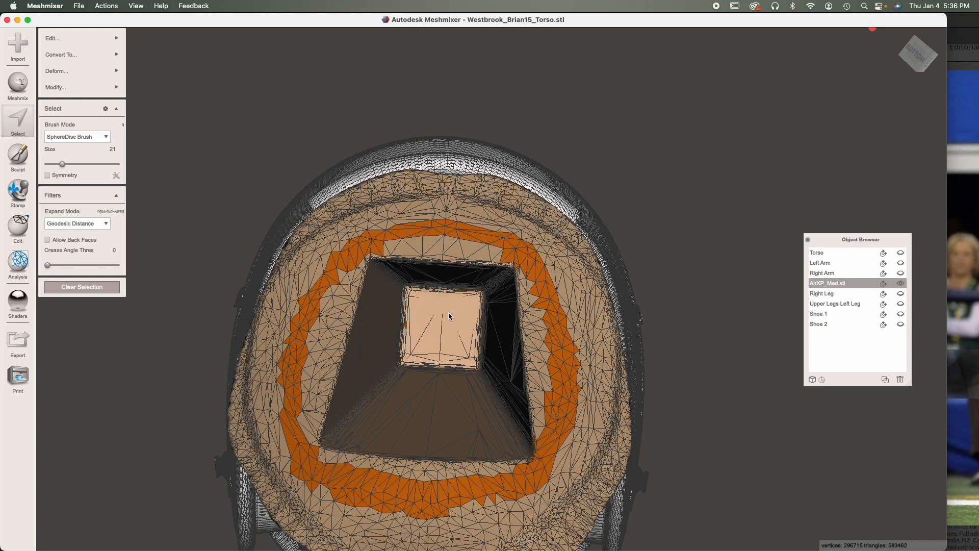
pyautogui.press('x')
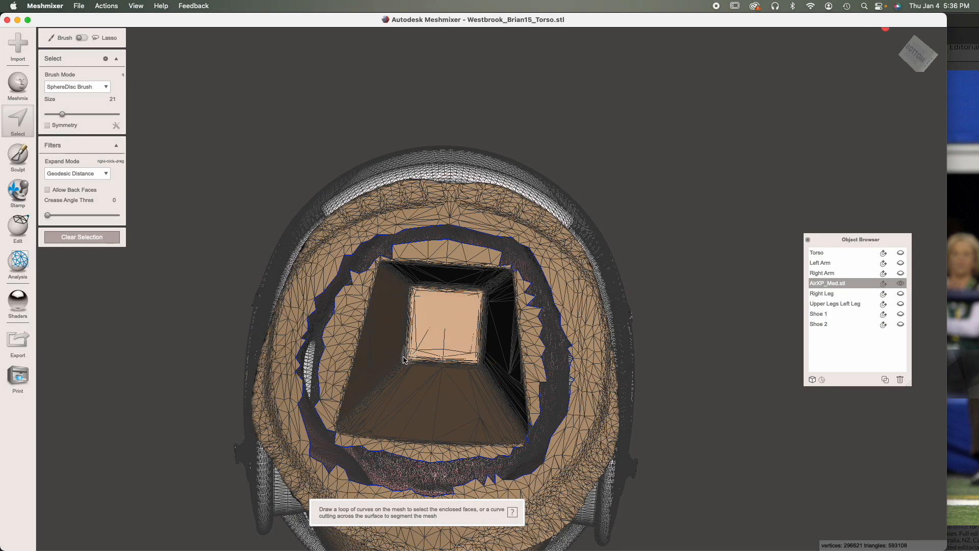
# Step: Select and delete the leftover socket piece inside the removed ring under the neck, and turn off the wireframe
pyautogui.doubleClick(447, 320)
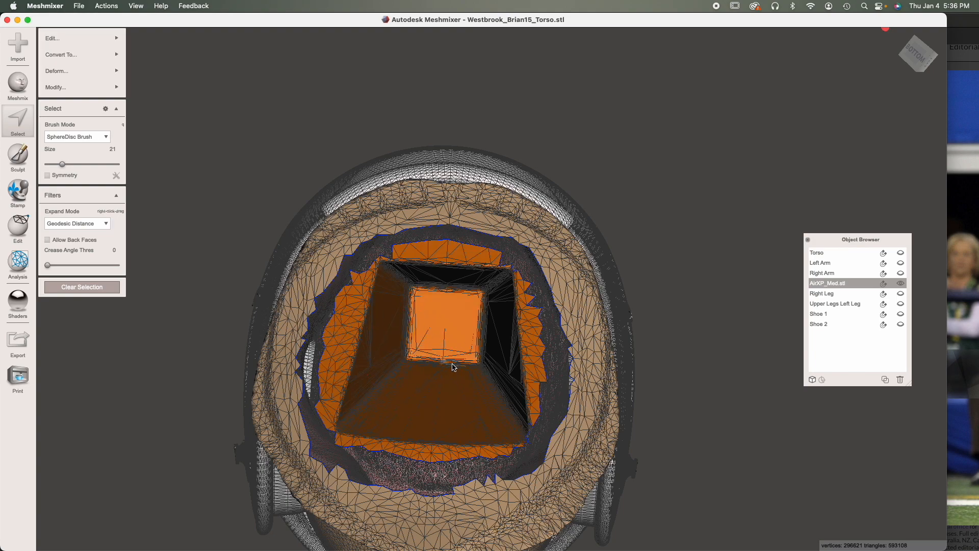
pyautogui.press('Delete')
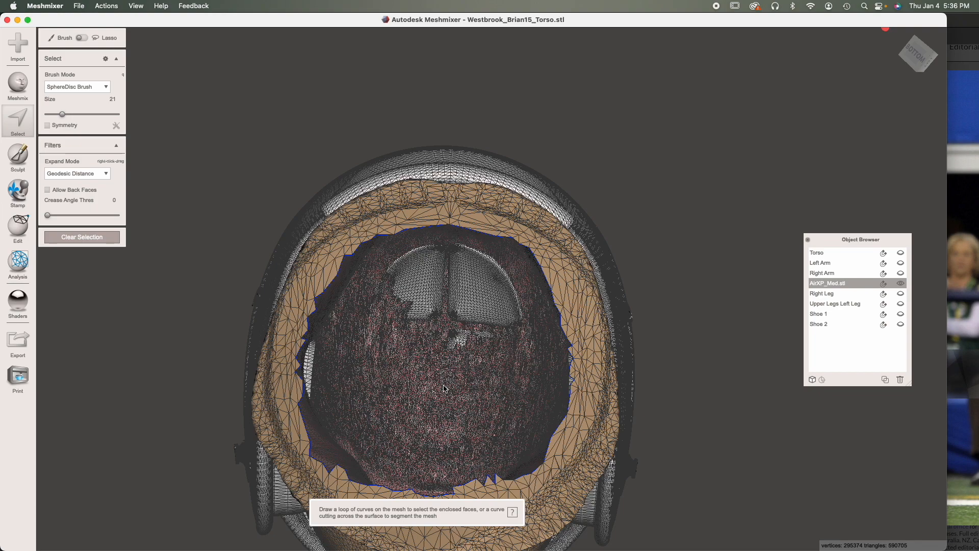
pyautogui.press('w')
pyautogui.press('w')
pyautogui.press('w')
pyautogui.press('w')
pyautogui.press('w')
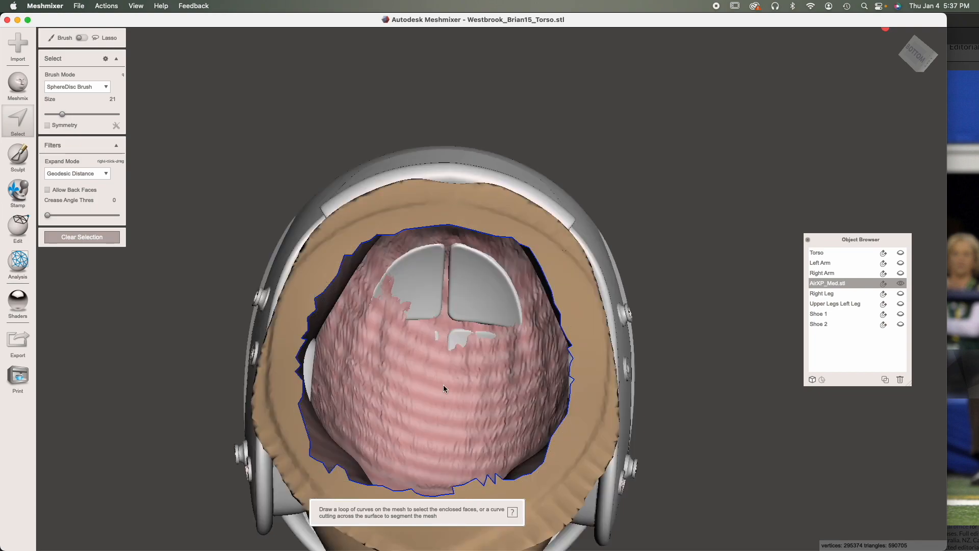
pyautogui.press('w')
pyautogui.press('w')
# Step: Select the faces around the open hole under the neck and close it with Erase & Fill using Smooth MVC
pyautogui.doubleClick(393, 233)
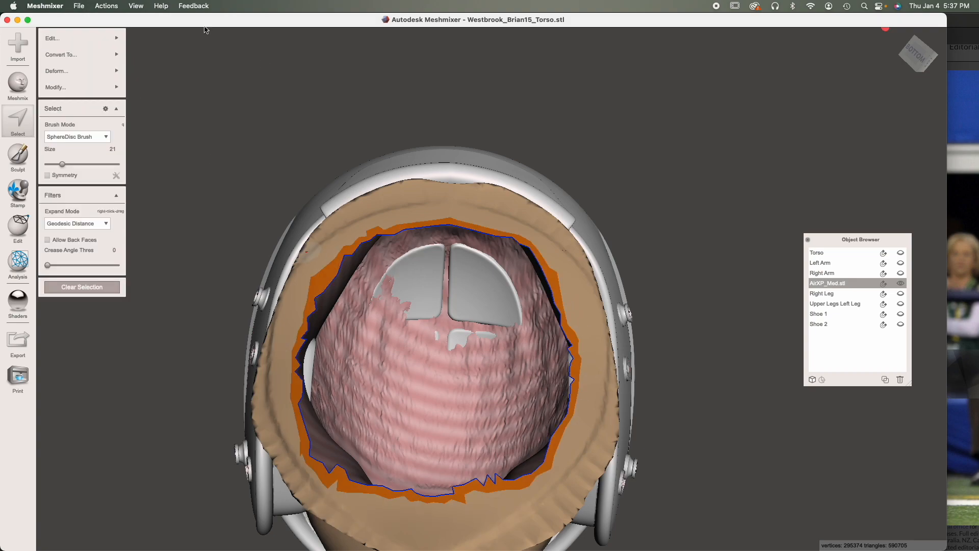
pyautogui.click(95, 40)
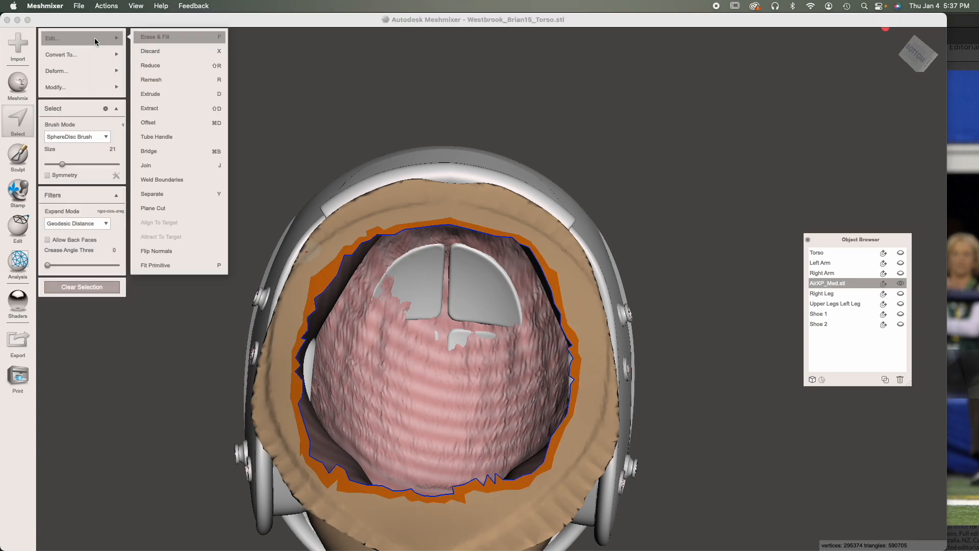
pyautogui.click(142, 39)
pyautogui.click(62, 203)
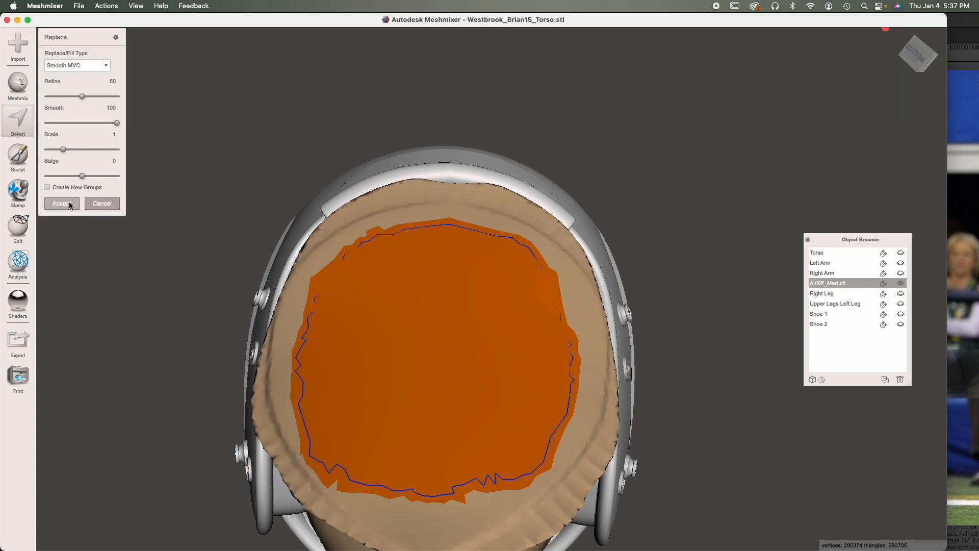
pyautogui.click(98, 296)
# Step: Start a Plane Cut on the combined head and draw the cutting plane in side view along the neck's slanted underside
pyautogui.moveTo(341, 331); pyautogui.dragTo(565, 387, button='right')
pyautogui.moveTo(565, 387); pyautogui.dragTo(488, 368, button='middle')
pyautogui.moveTo(488, 368); pyautogui.dragTo(454, 274, button='right')
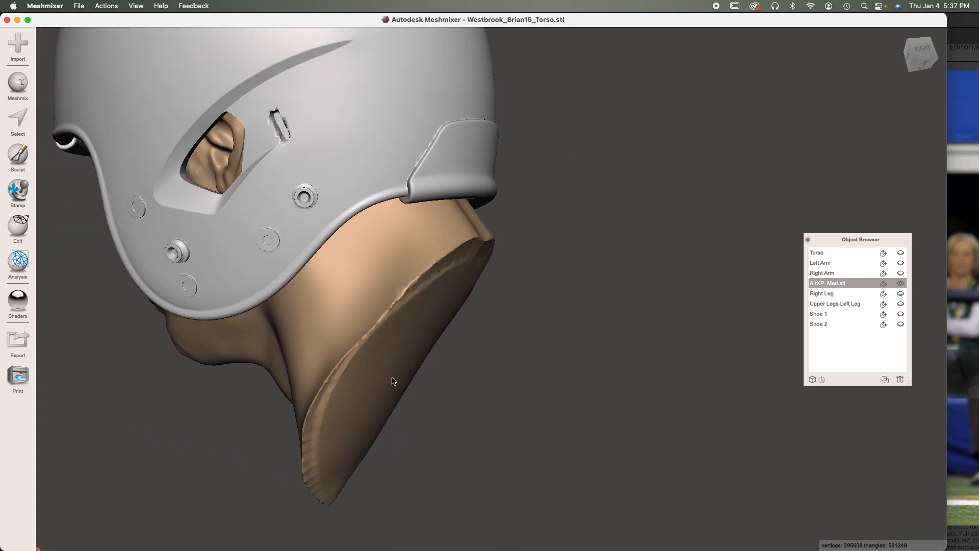
pyautogui.moveTo(394, 381); pyautogui.dragTo(251, 357, button='right')
pyautogui.moveTo(399, 343); pyautogui.dragTo(539, 368, button='right')
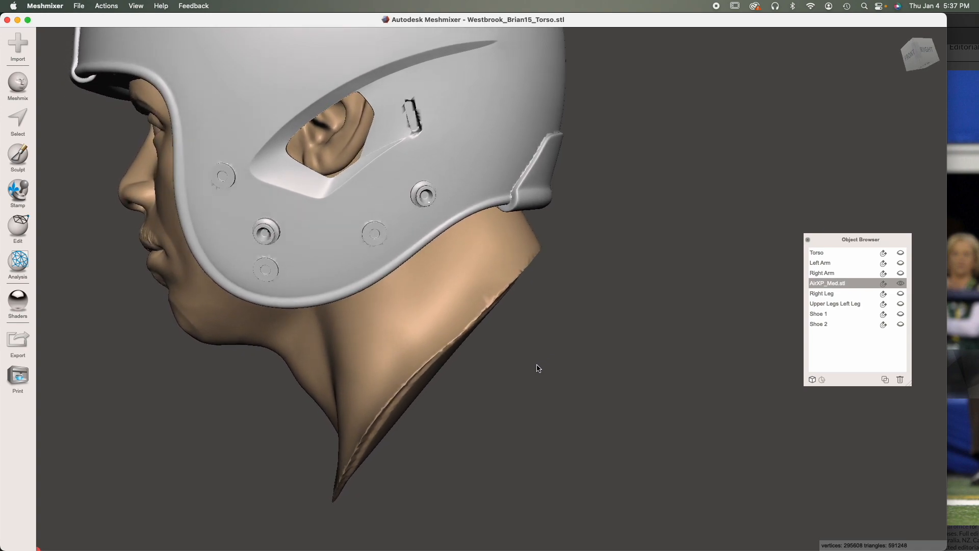
pyautogui.moveTo(364, 308); pyautogui.dragTo(382, 305, button='middle')
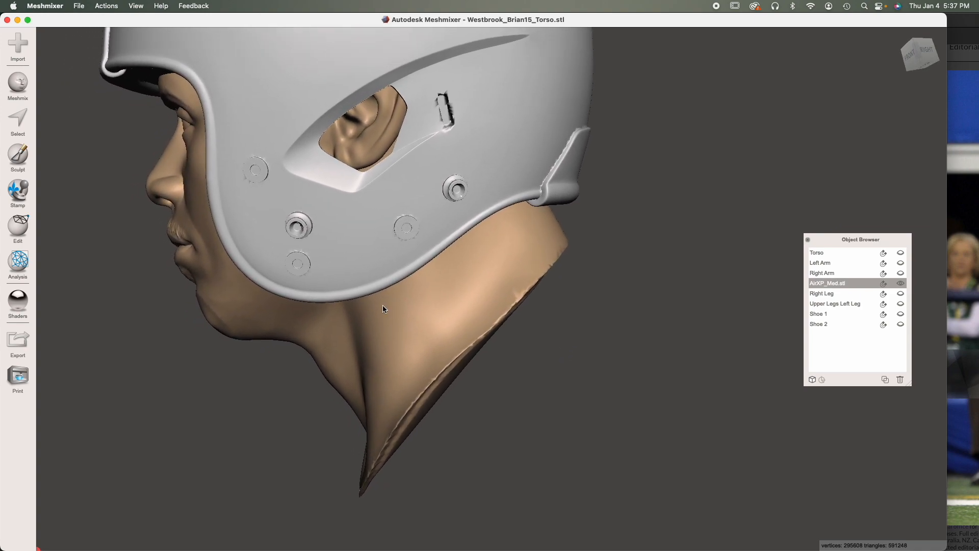
pyautogui.click(26, 232)
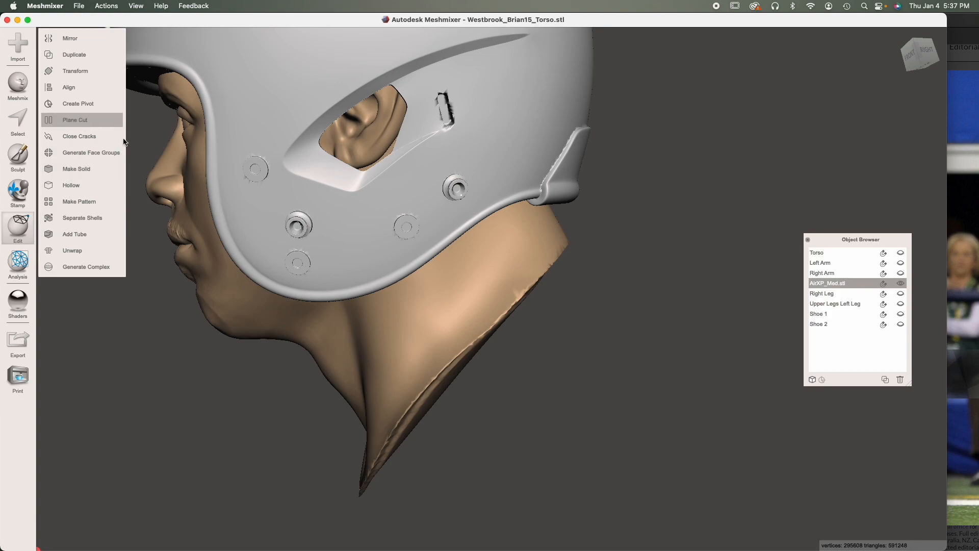
pyautogui.click(87, 121)
pyautogui.scroll(-5, 390, 298)
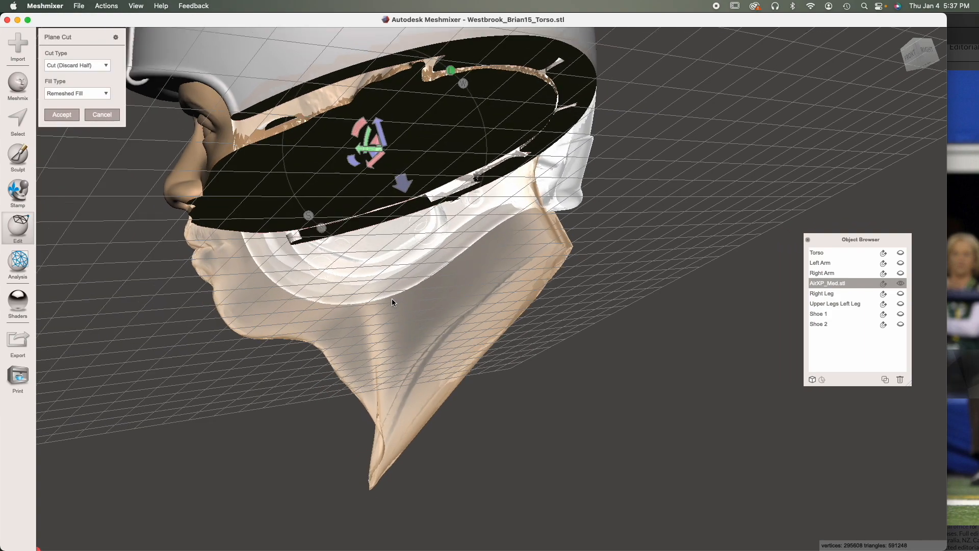
pyautogui.moveTo(393, 305); pyautogui.dragTo(469, 306, button='right')
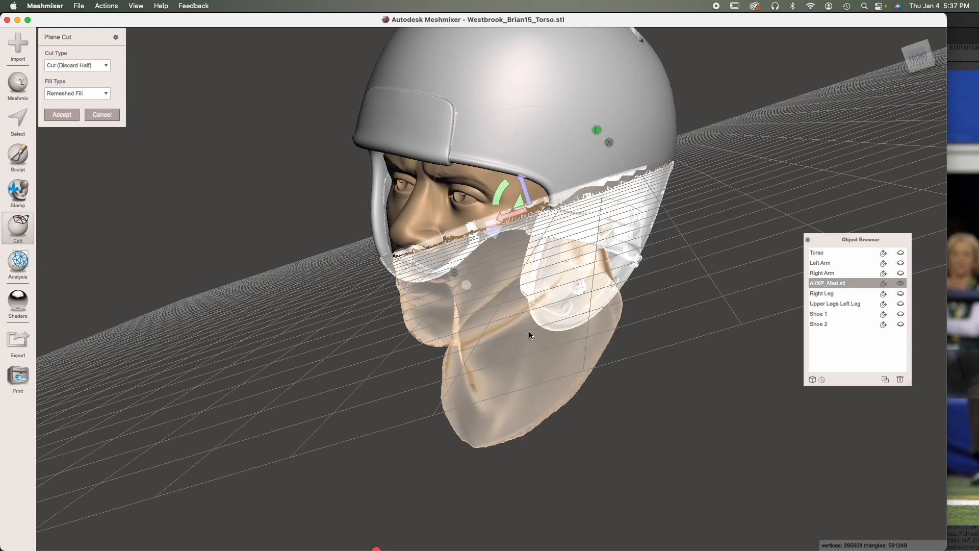
pyautogui.moveTo(574, 401); pyautogui.dragTo(535, 370, button='right')
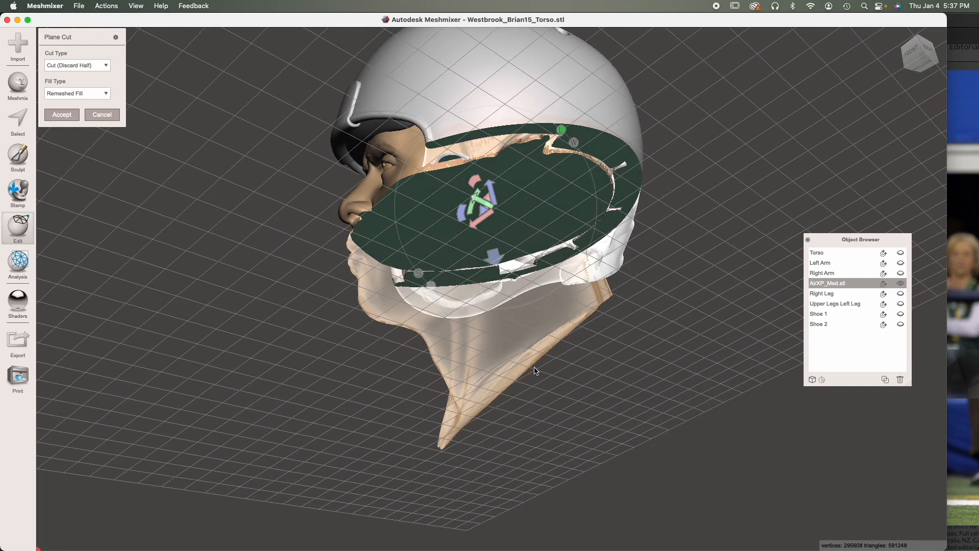
pyautogui.moveTo(623, 286); pyautogui.dragTo(601, 301)
pyautogui.moveTo(544, 346); pyautogui.dragTo(417, 456)
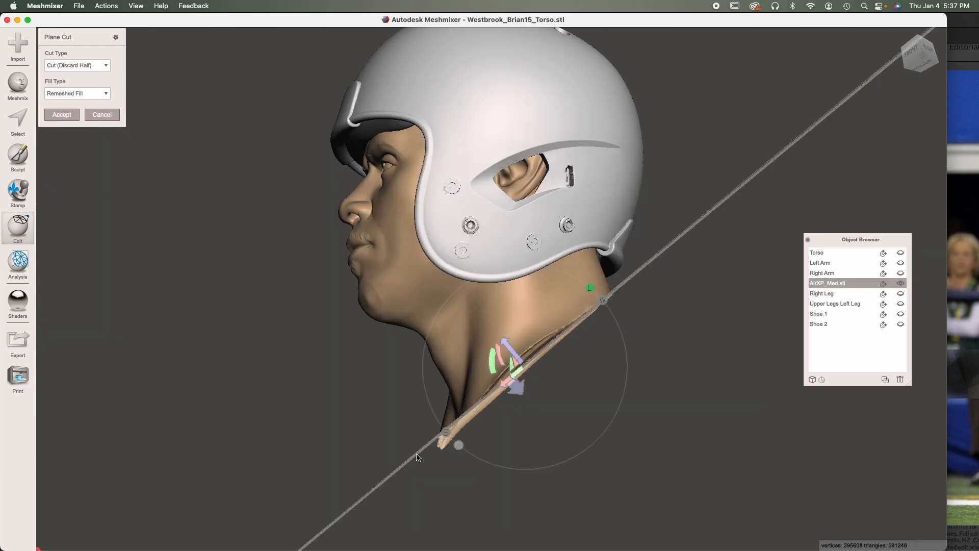
# Step: Try to tilt the cutting plane with its rotation handles to match the neck's lower edge at the back
pyautogui.moveTo(516, 450); pyautogui.dragTo(638, 383, button='right')
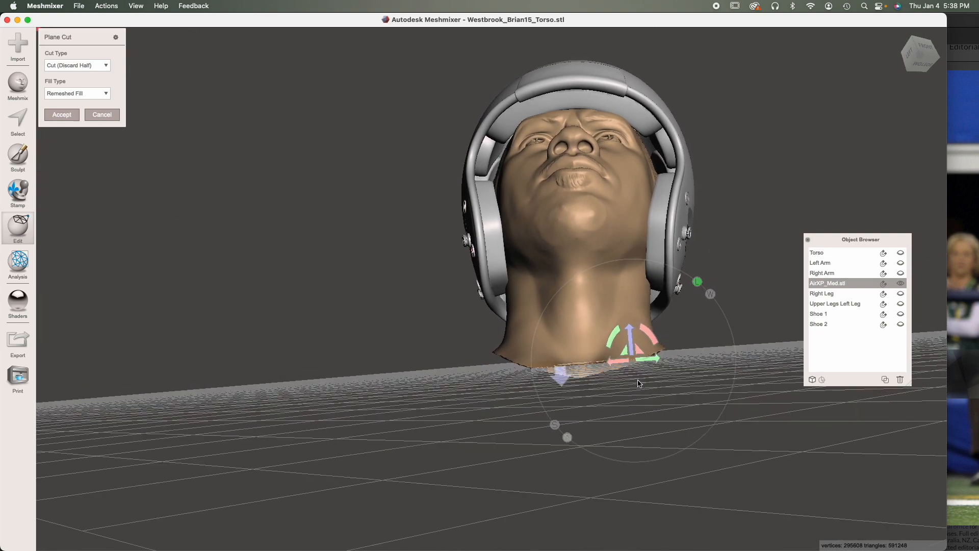
pyautogui.click(710, 295)
pyautogui.click(697, 281)
pyautogui.moveTo(644, 341); pyautogui.dragTo(614, 340)
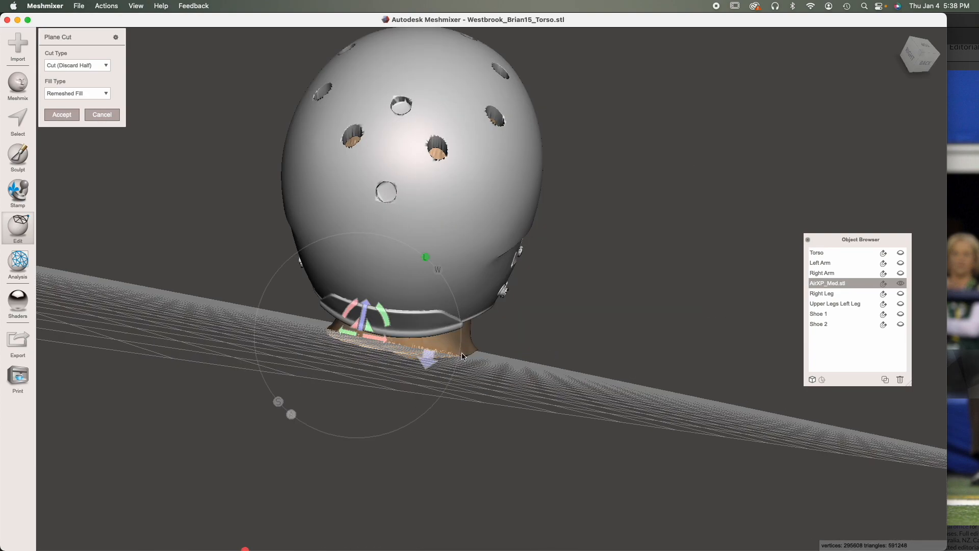
pyautogui.moveTo(437, 352); pyautogui.dragTo(449, 350, button='right')
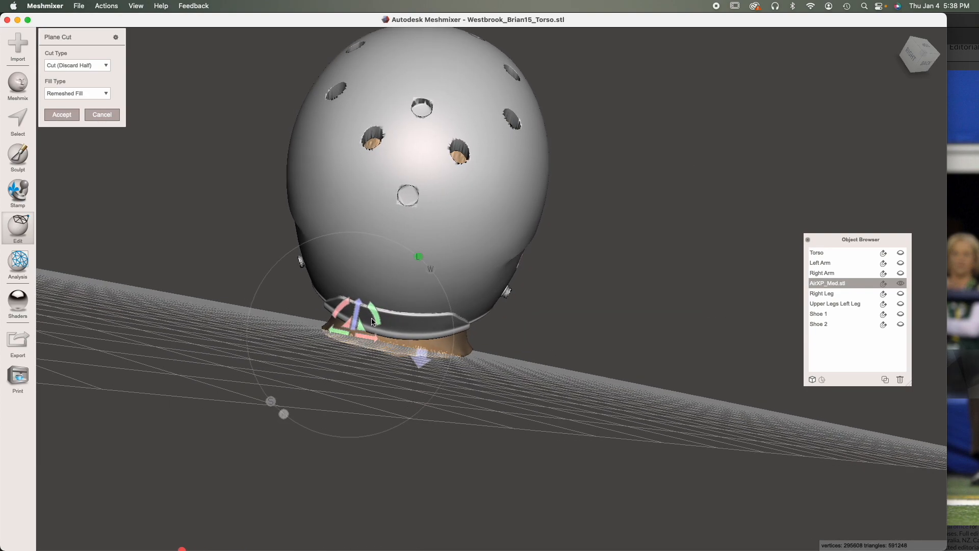
pyautogui.moveTo(374, 319); pyautogui.dragTo(375, 317)
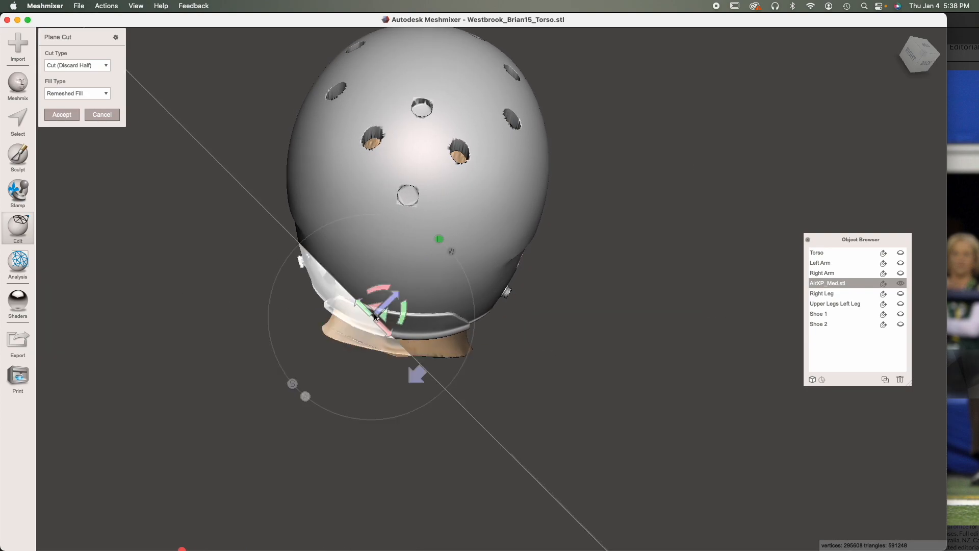
pyautogui.moveTo(377, 332); pyautogui.dragTo(362, 329, button='right')
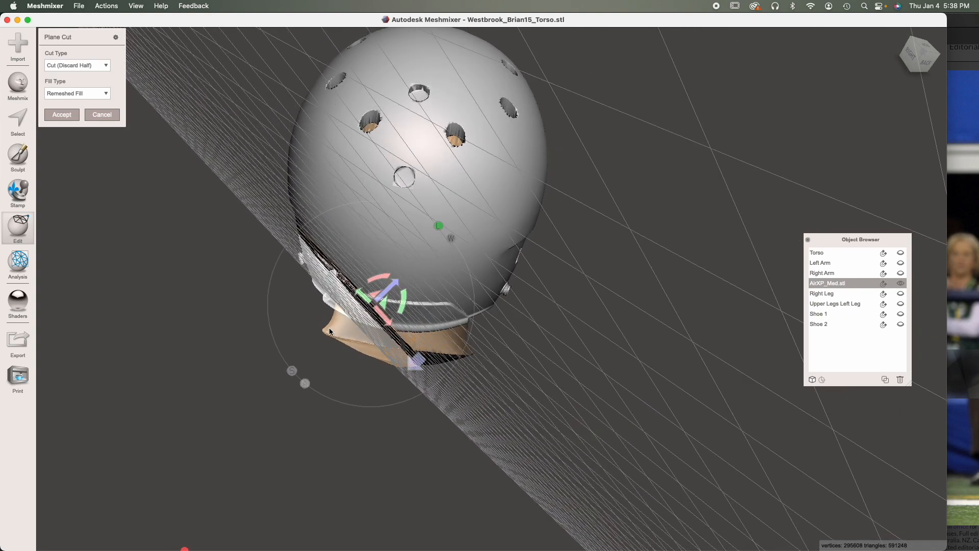
# Step: Redraw the cutting plane across the base of the neck and flip it so the head and helmet are kept
pyautogui.moveTo(309, 320); pyautogui.dragTo(491, 352)
pyautogui.moveTo(611, 370); pyautogui.dragTo(678, 412, button='right')
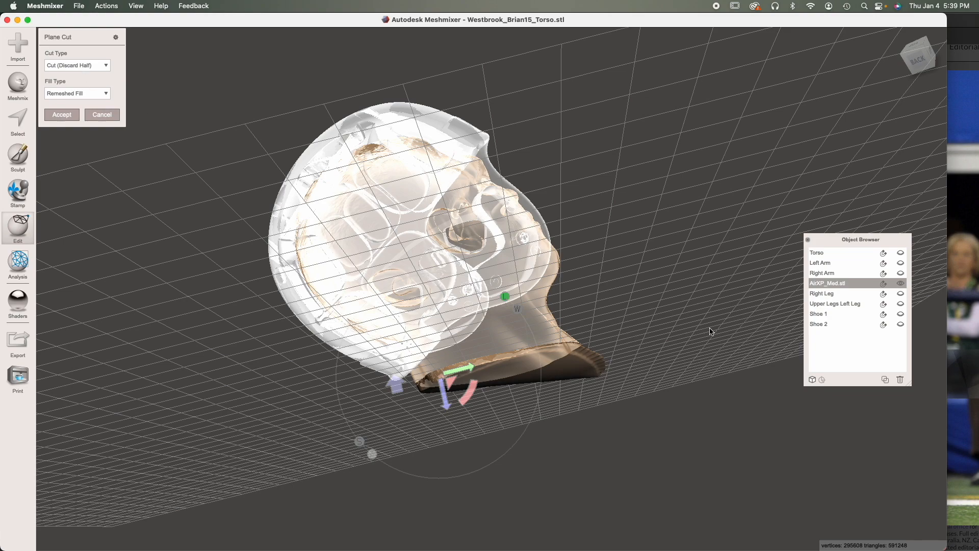
pyautogui.moveTo(626, 320); pyautogui.dragTo(629, 341, button='right')
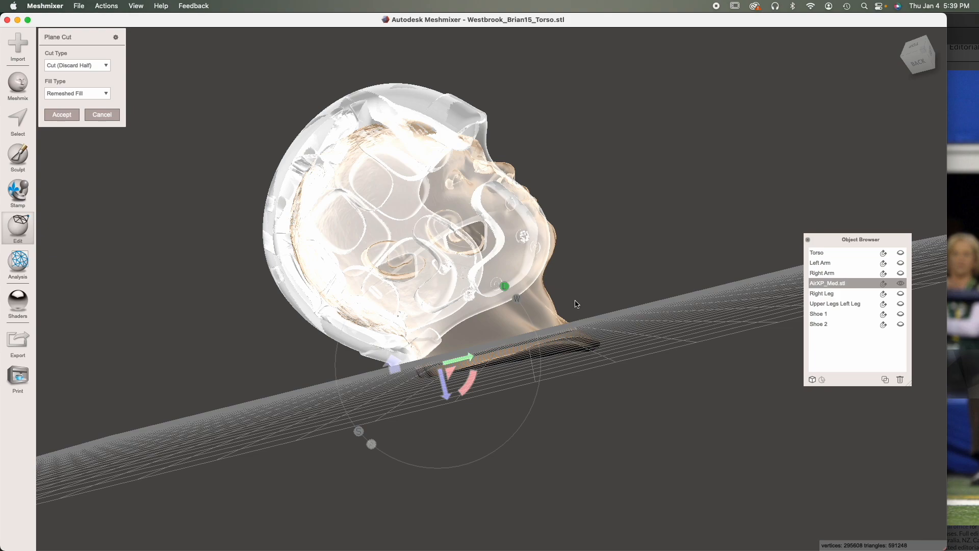
pyautogui.click(393, 361)
pyautogui.moveTo(442, 389); pyautogui.dragTo(504, 435, button='right')
pyautogui.moveTo(506, 357); pyautogui.dragTo(334, 400, button='right')
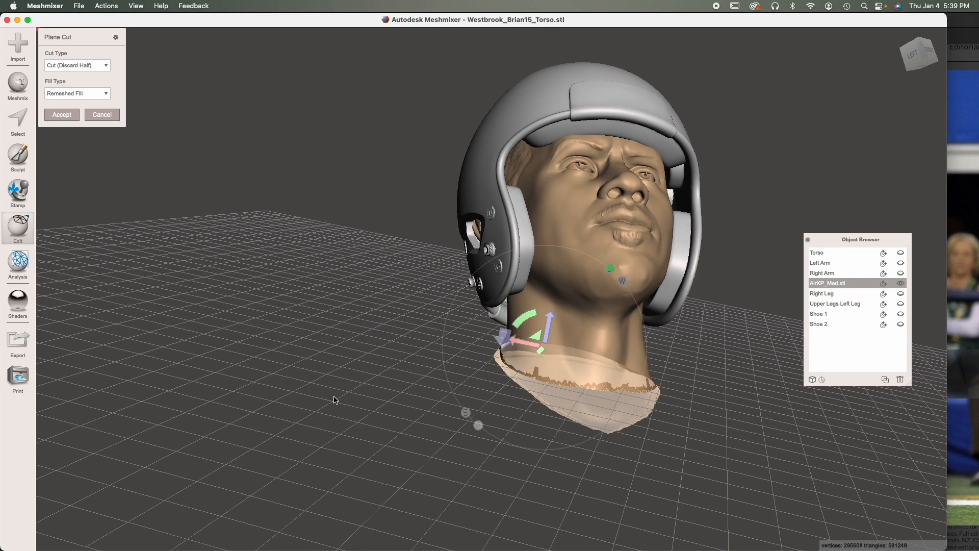
# Step: Cut off the neck's uneven lower edge with cut type Cut (Discard Half) and fill type Remeshed Fill
pyautogui.click(94, 66)
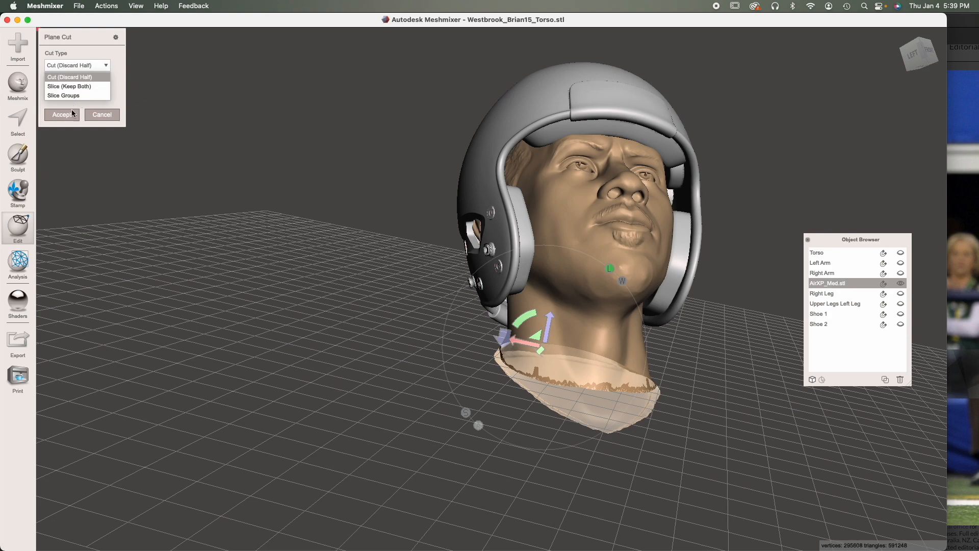
pyautogui.click(94, 65)
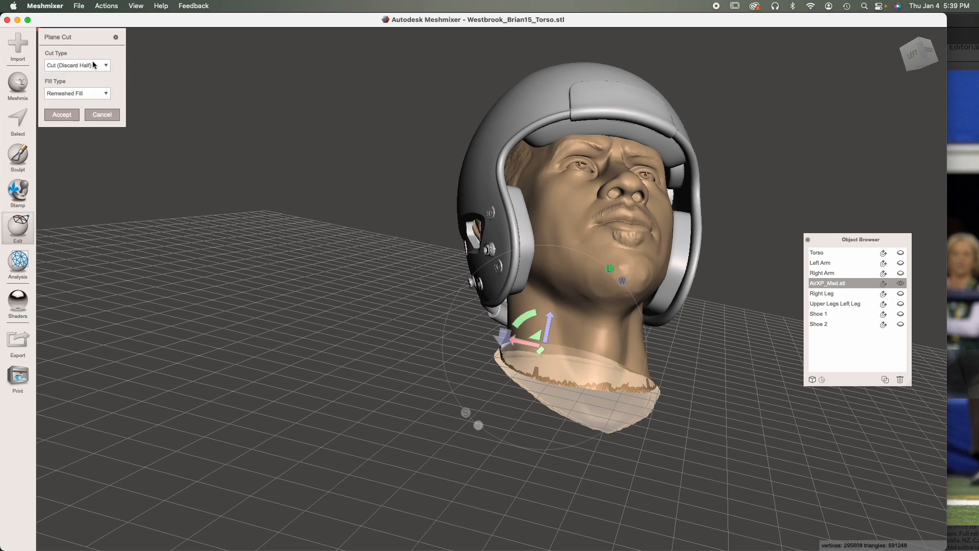
pyautogui.click(69, 113)
pyautogui.moveTo(561, 411); pyautogui.dragTo(496, 249, button='right')
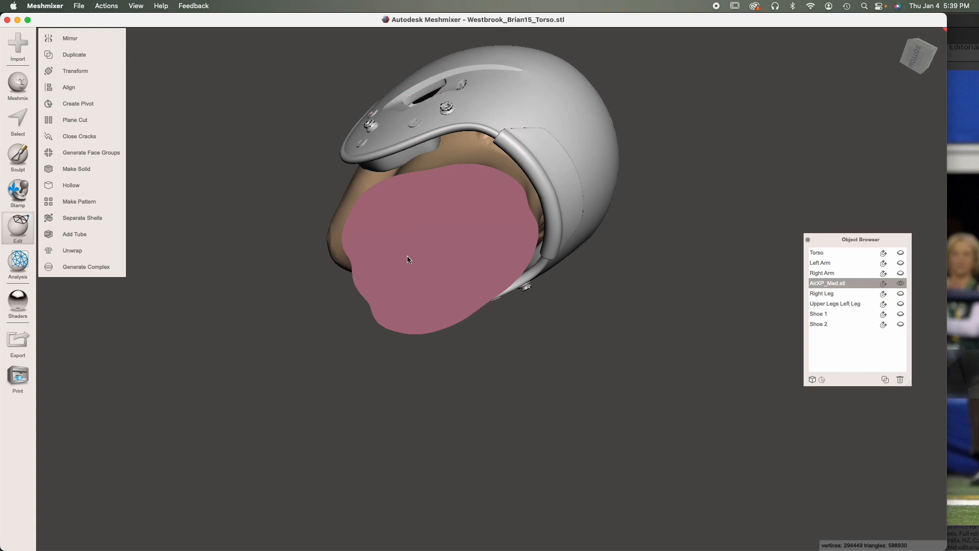
pyautogui.moveTo(404, 255); pyautogui.dragTo(442, 320, button='right')
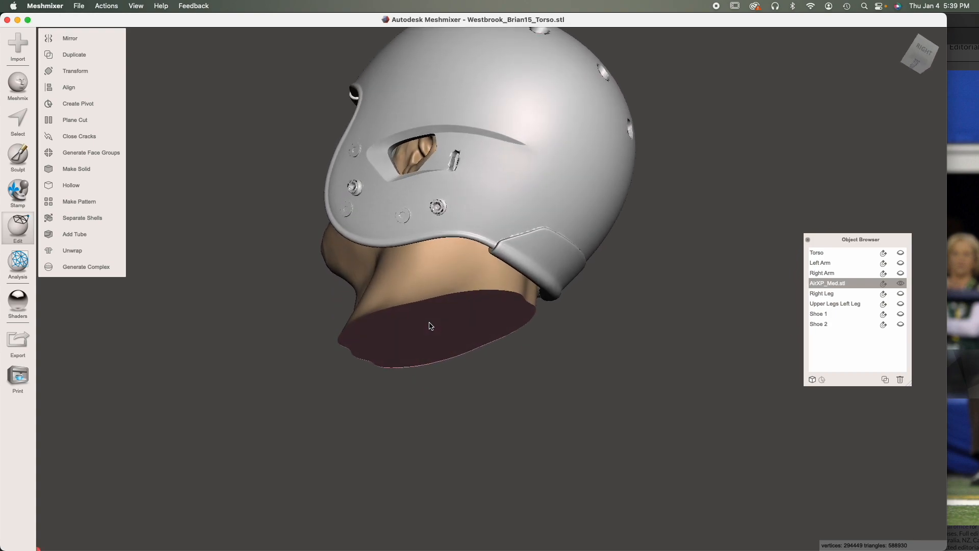
# Step: Show the Torso briefly to examine how the trimmed neck meets the collar, and hide it again
pyautogui.click(902, 253)
pyautogui.moveTo(714, 267); pyautogui.dragTo(540, 405, button='right')
pyautogui.moveTo(569, 434); pyautogui.dragTo(548, 326, button='right')
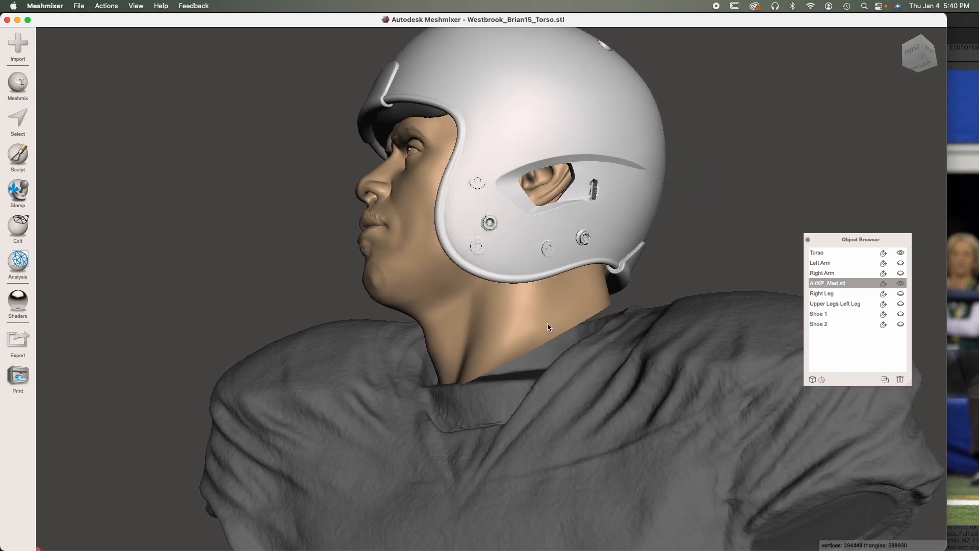
pyautogui.click(900, 254)
# Step: Select the flat cut face under the neck and pull it downward with a slight tilt using Face Transform to lengthen the neck
pyautogui.moveTo(607, 341); pyautogui.dragTo(464, 205, button='right')
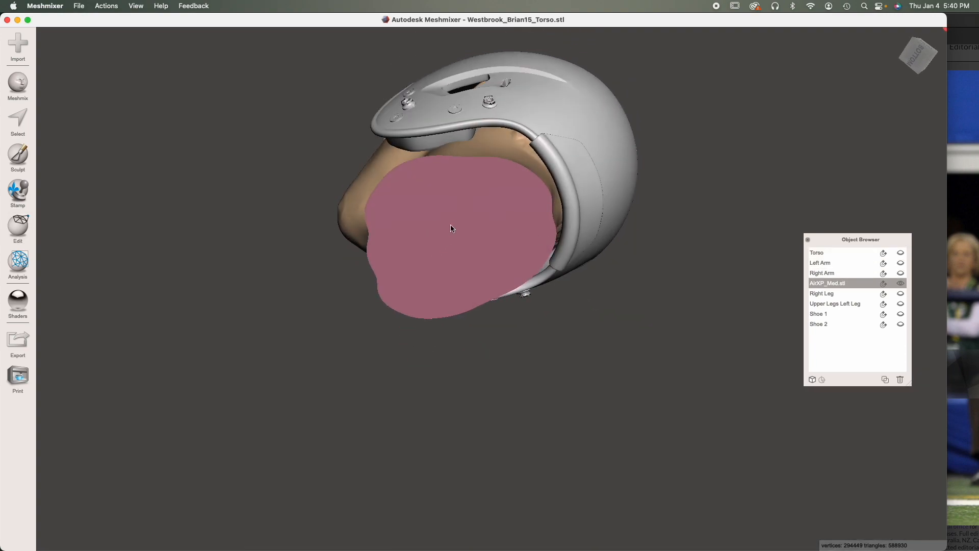
pyautogui.press('s')
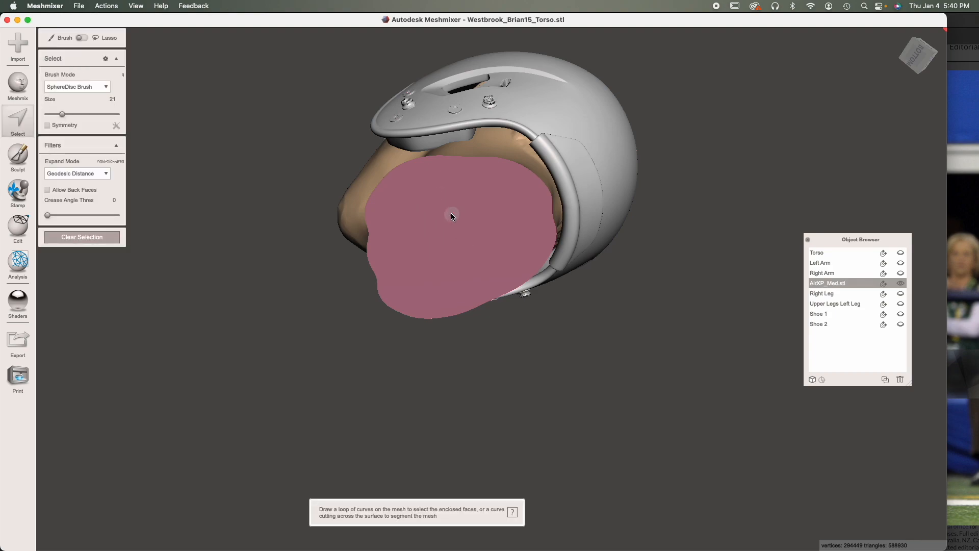
pyautogui.doubleClick(451, 214)
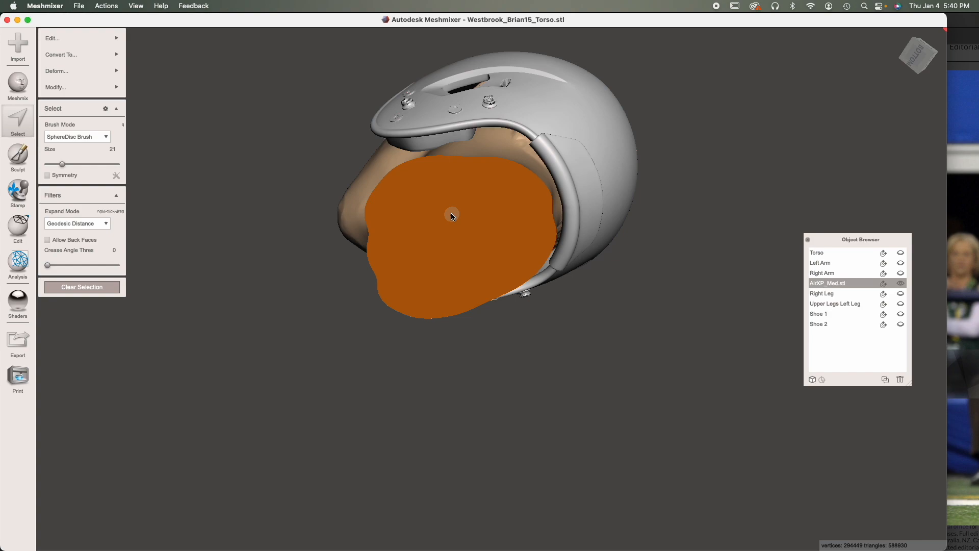
pyautogui.moveTo(452, 215); pyautogui.dragTo(503, 222, button='right')
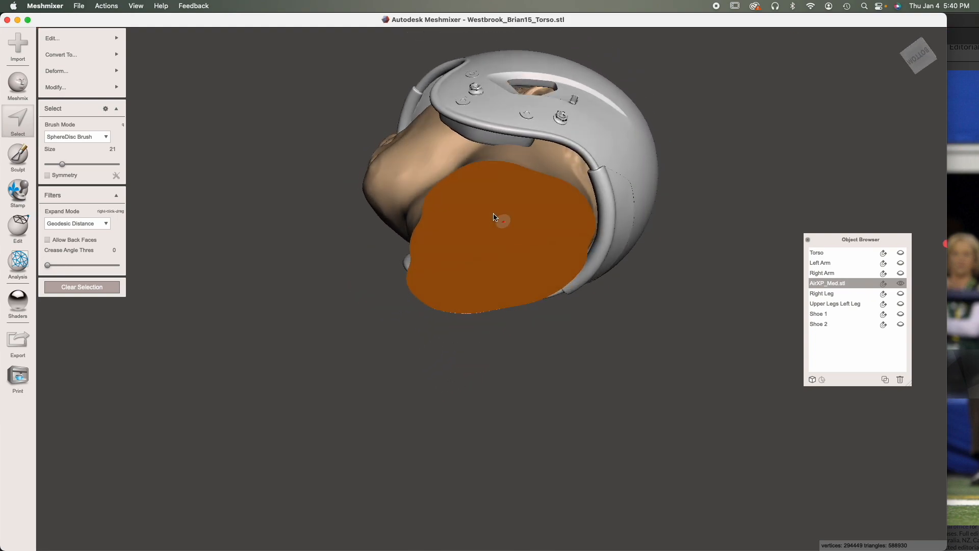
pyautogui.keyDown('alt'); pyautogui.moveTo(488, 241); pyautogui.dragTo(433, 283); pyautogui.keyUp('alt')
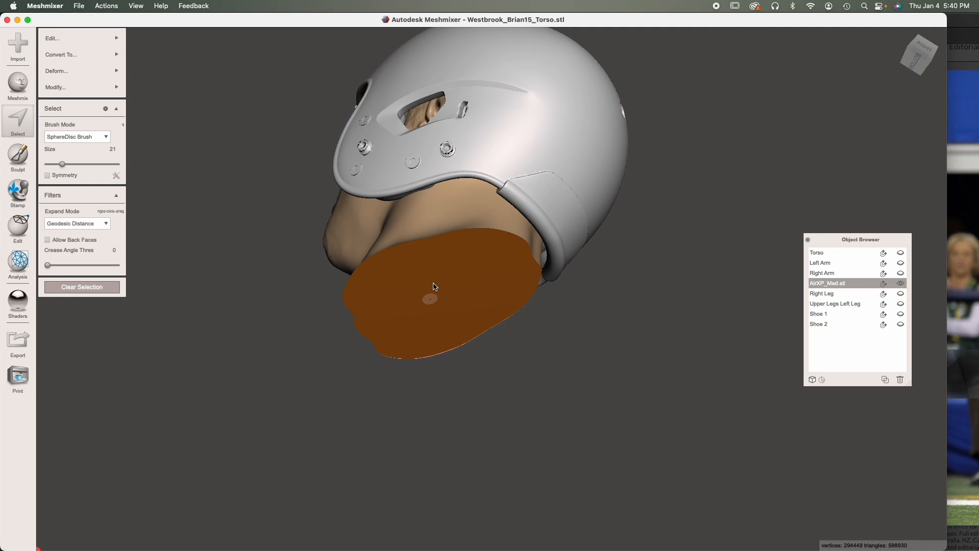
pyautogui.press('t')
pyautogui.keyDown('alt'); pyautogui.moveTo(435, 289); pyautogui.dragTo(504, 377); pyautogui.keyUp('alt')
pyautogui.moveTo(504, 460); pyautogui.dragTo(474, 368)
pyautogui.moveTo(474, 368); pyautogui.dragTo(361, 395, button='right')
pyautogui.moveTo(424, 392); pyautogui.dragTo(423, 392)
pyautogui.moveTo(412, 423); pyautogui.dragTo(587, 440, button='right')
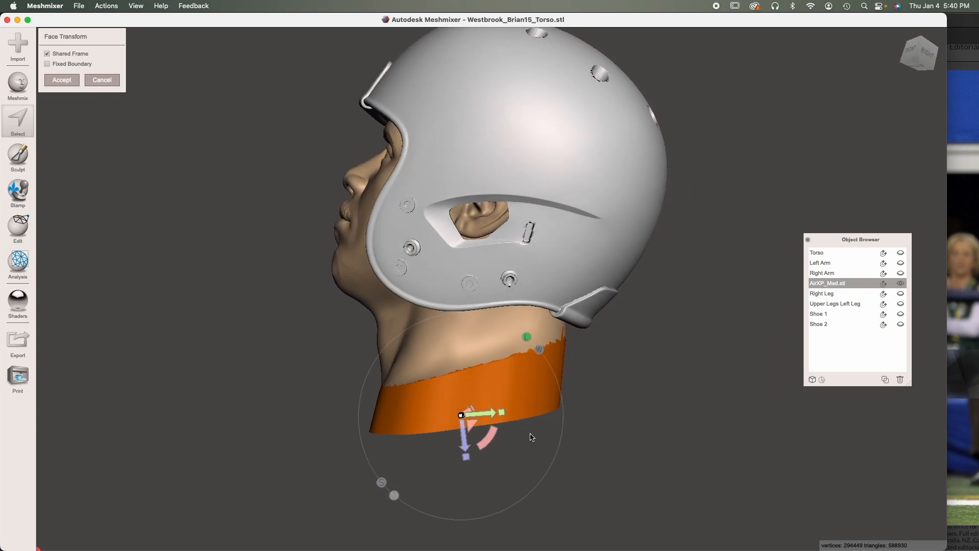
# Step: Show the Torso, pull the neck's bottom face slightly further down into the collar, and apply the transform
pyautogui.click(902, 254)
pyautogui.moveTo(693, 388); pyautogui.dragTo(726, 395, button='right')
pyautogui.moveTo(621, 417); pyautogui.dragTo(614, 444, button='right')
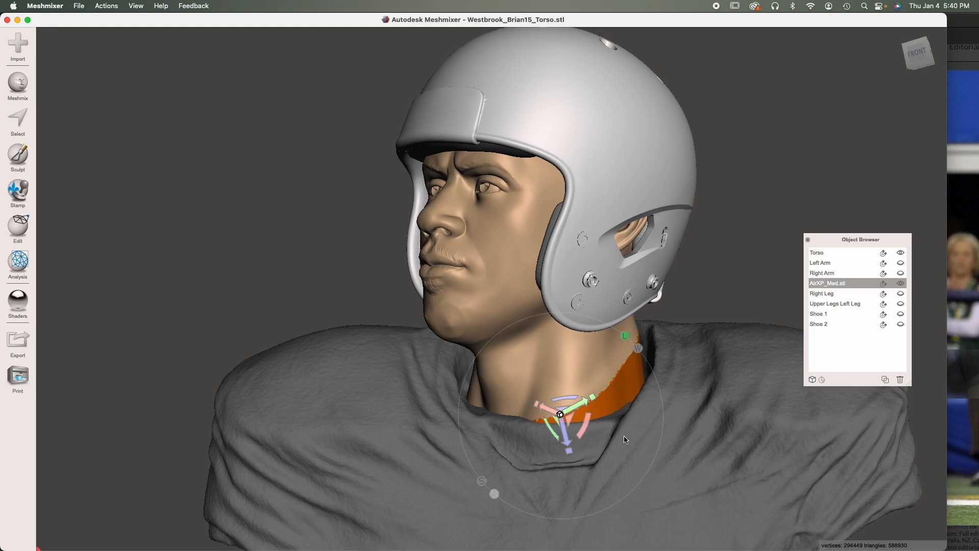
pyautogui.moveTo(565, 437)
pyautogui.mouseDown()
pyautogui.moveTo(559, 419)
pyautogui.moveTo(566, 441)
pyautogui.mouseUp()
pyautogui.press('Return')
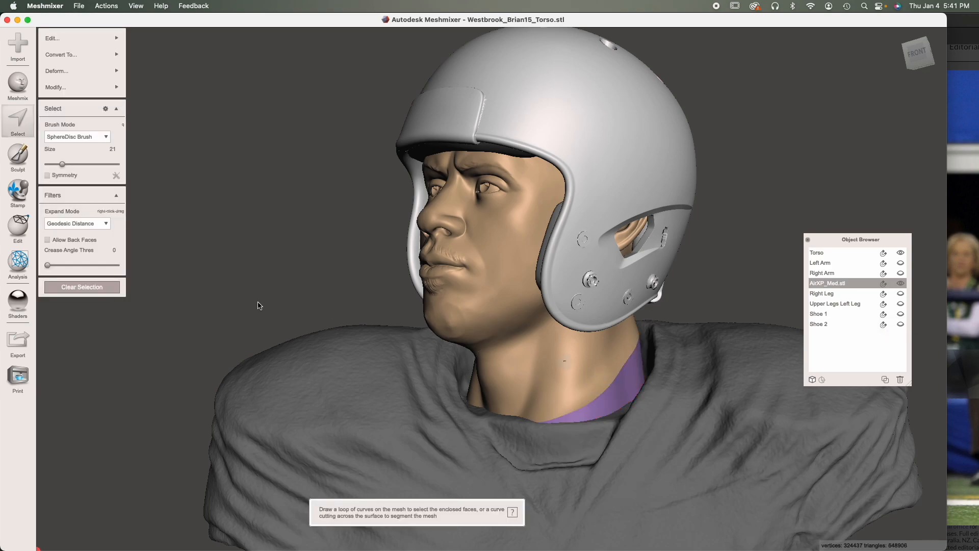
# Step: Clear the face selection and hide the Torso to expose the extended neck
pyautogui.click(94, 287)
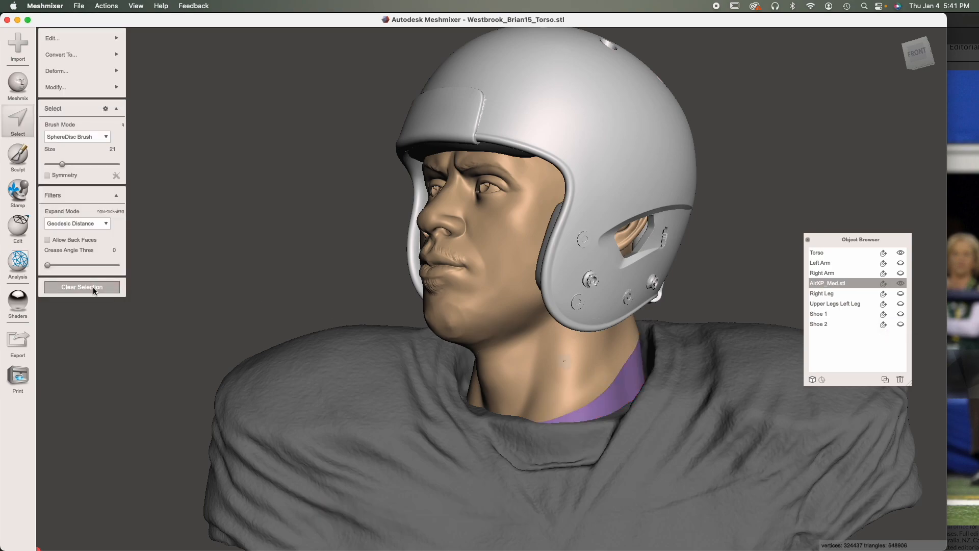
pyautogui.click(901, 253)
pyautogui.moveTo(782, 334); pyautogui.dragTo(603, 399, button='right')
pyautogui.scroll(5, 604, 397)
pyautogui.moveTo(602, 394); pyautogui.dragTo(524, 382, button='middle')
pyautogui.moveTo(524, 383); pyautogui.dragTo(594, 359, button='right')
# Step: Select the neck extension together with the head and neck faces and merge them into one face group
pyautogui.press('s')
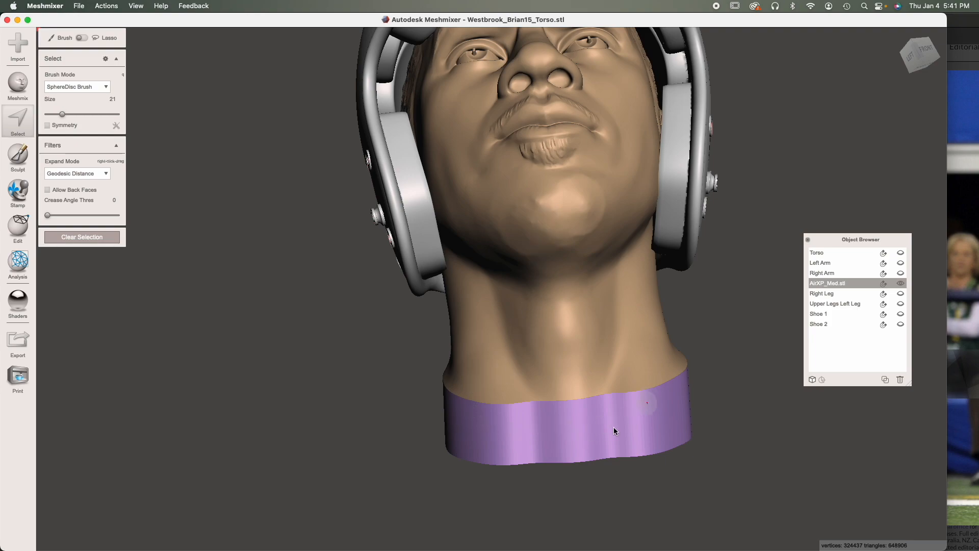
pyautogui.doubleClick(491, 436)
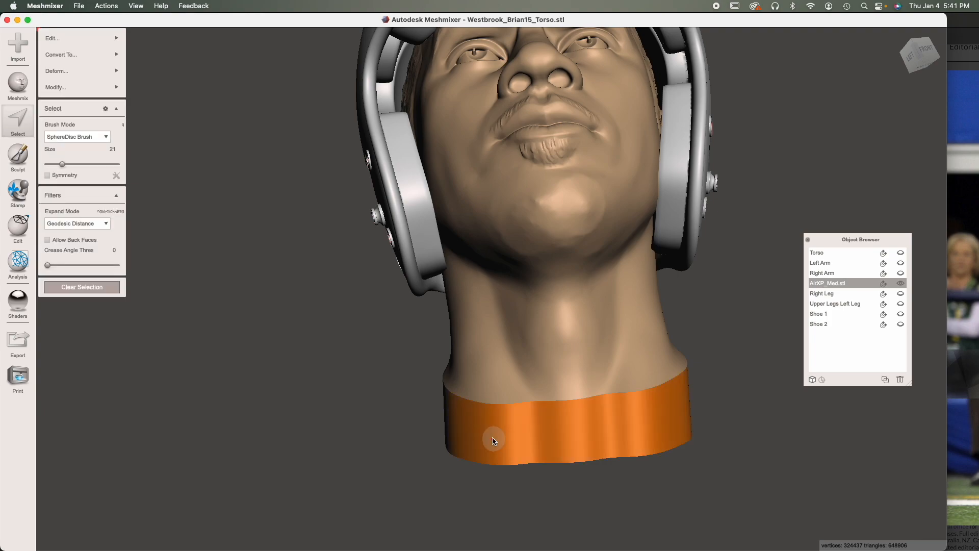
pyautogui.doubleClick(508, 357)
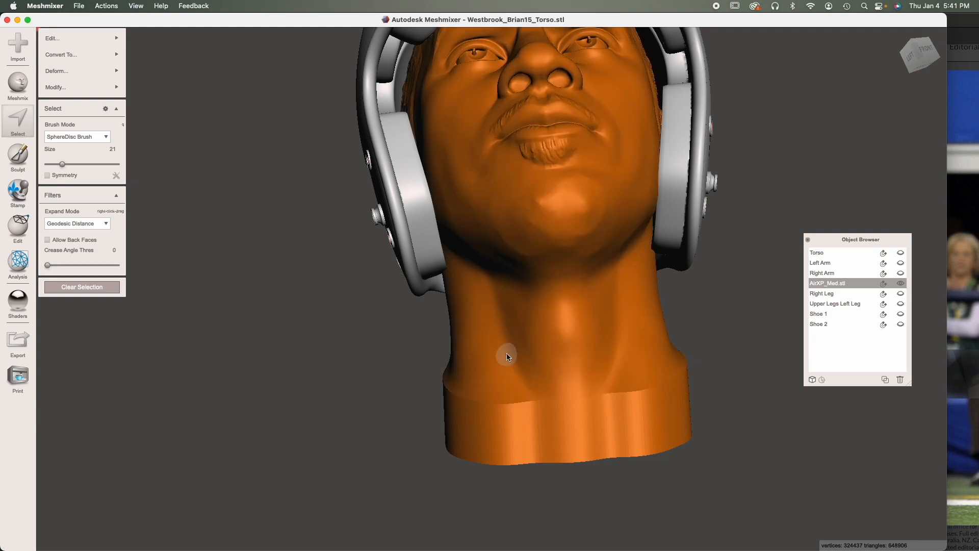
pyautogui.moveTo(553, 345); pyautogui.dragTo(518, 276, button='right')
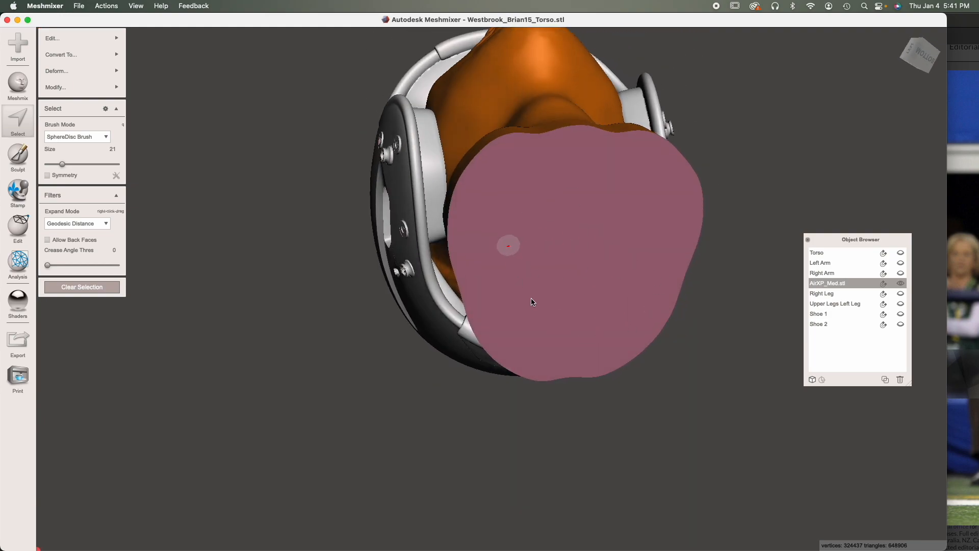
pyautogui.moveTo(555, 219); pyautogui.dragTo(543, 354, button='right')
pyautogui.click(90, 89)
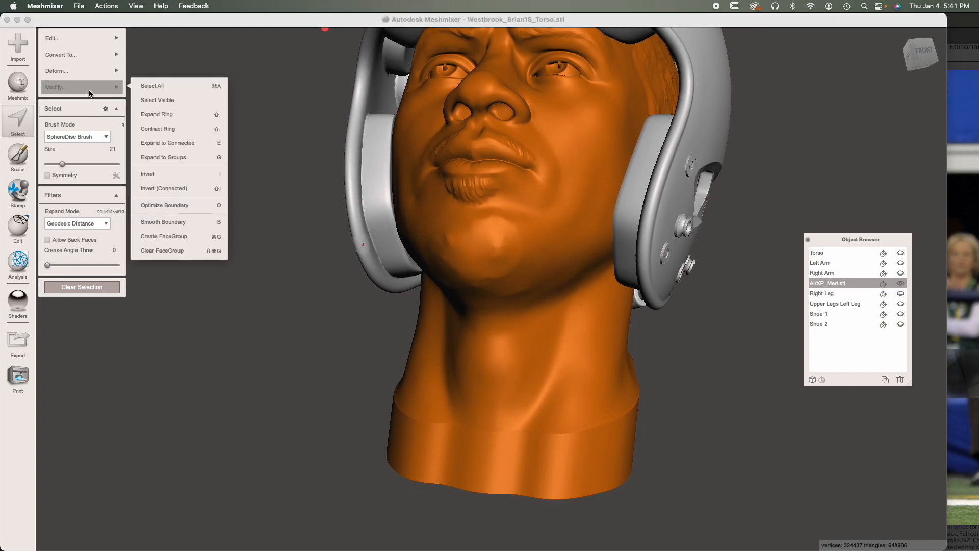
pyautogui.click(177, 238)
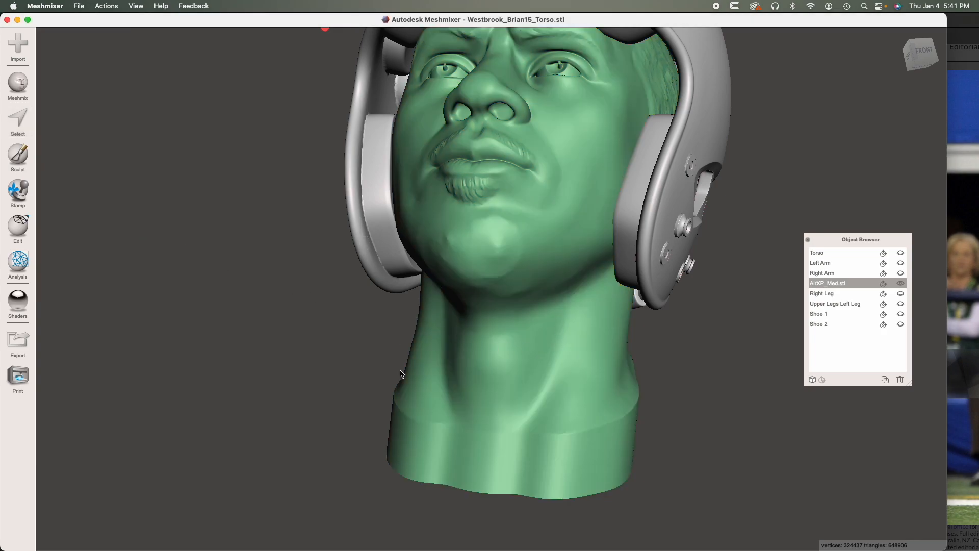
# Step: Smooth the seam between the neck and its extension across the front, using a sculpt brush of size 31
pyautogui.moveTo(389, 334); pyautogui.dragTo(481, 337, button='right')
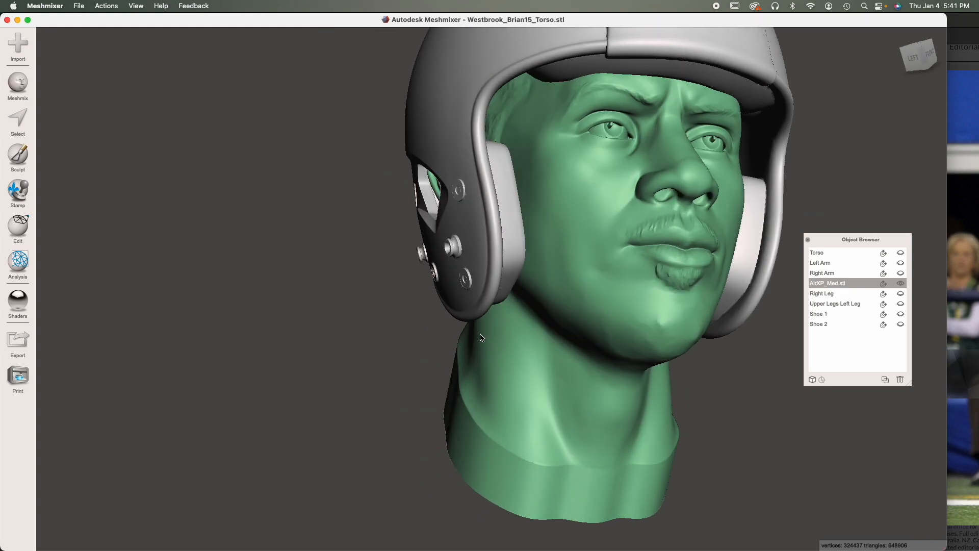
pyautogui.moveTo(555, 411); pyautogui.dragTo(458, 352, button='right')
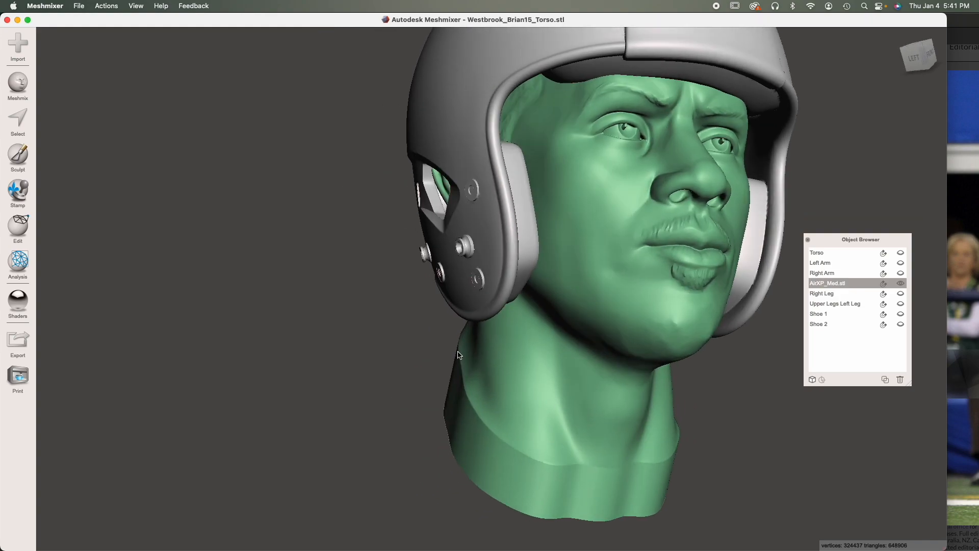
pyautogui.click(19, 163)
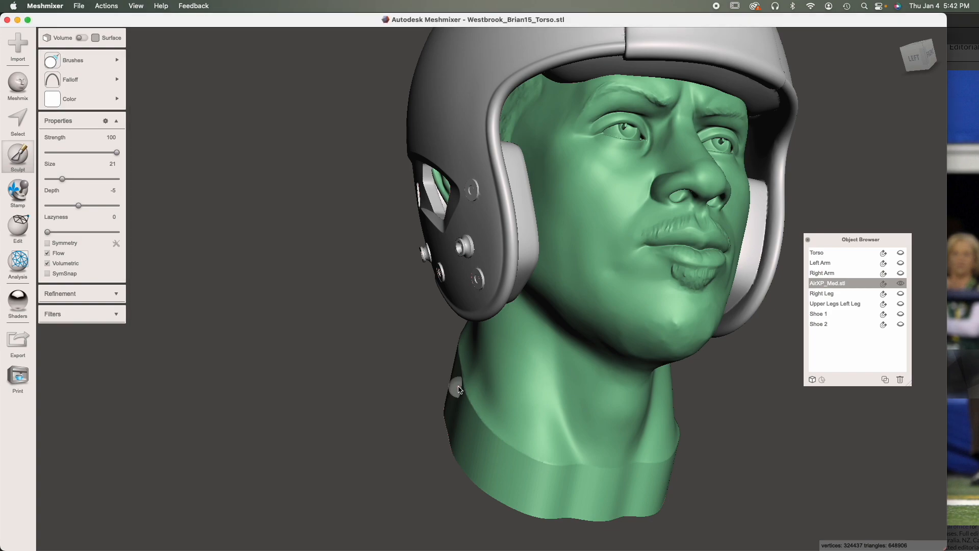
pyautogui.press(']')
pyautogui.press(']')
pyautogui.press(']')
pyautogui.press(']')
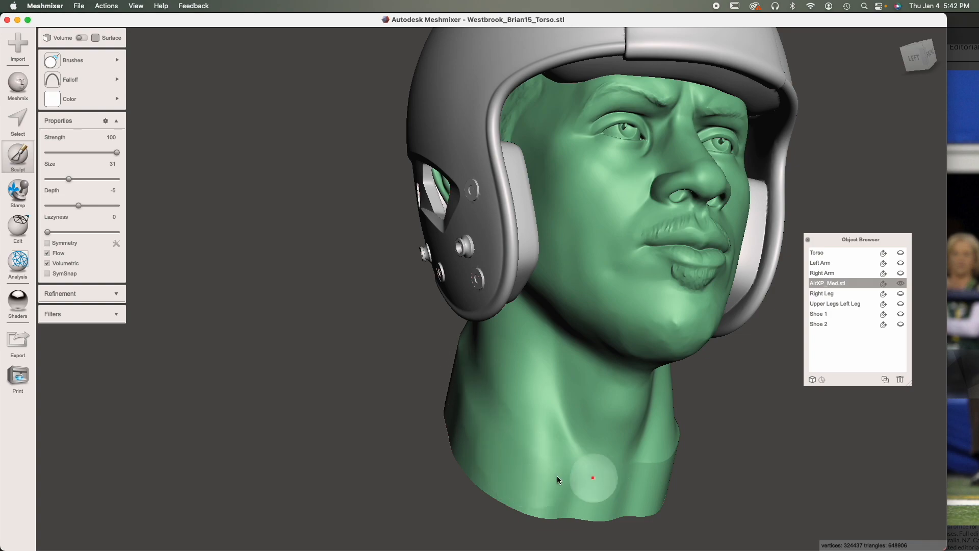
# Step: Smooth the rest of the extension seam around the sides and back of the neck with the sculpt brush
pyautogui.moveTo(497, 444); pyautogui.dragTo(492, 447, button='right')
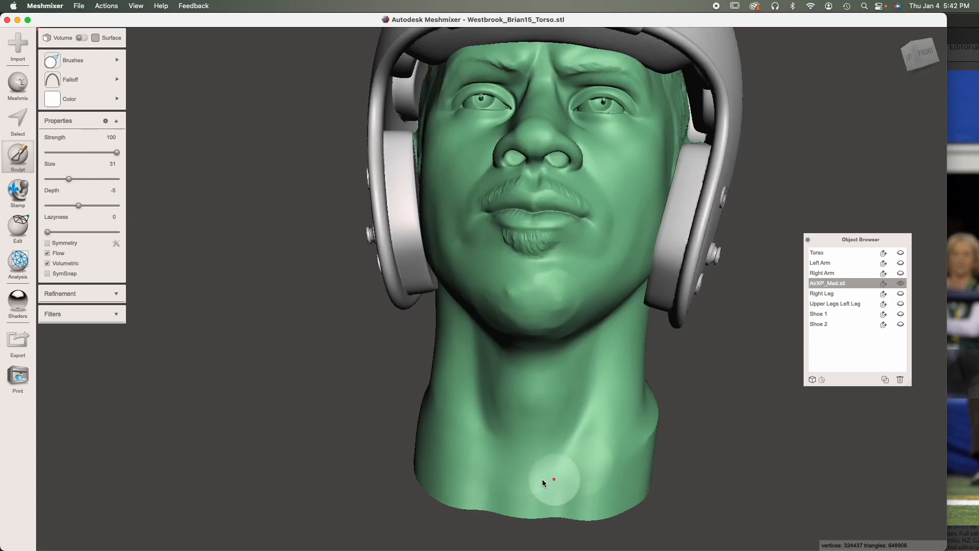
pyautogui.moveTo(636, 446); pyautogui.dragTo(614, 408, button='right')
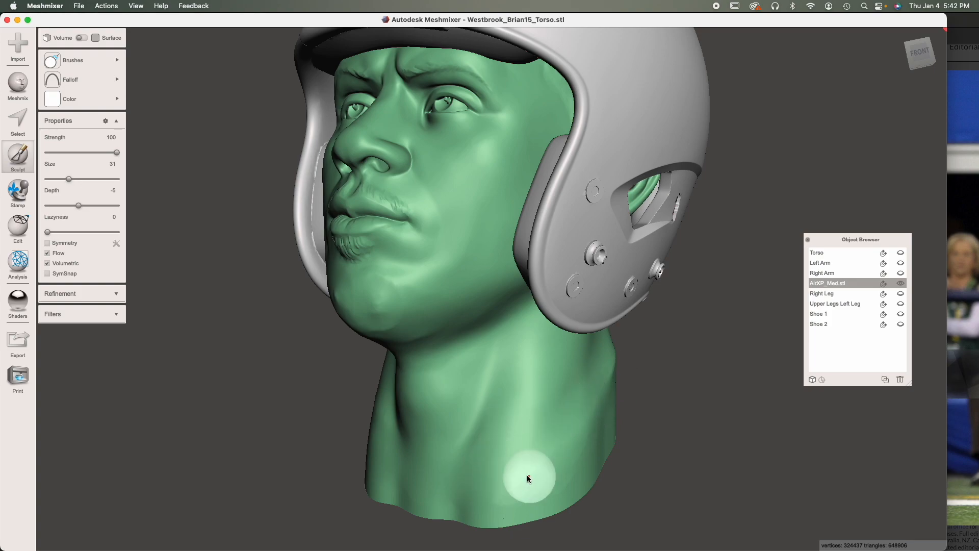
pyautogui.moveTo(510, 459); pyautogui.dragTo(587, 357, button='right')
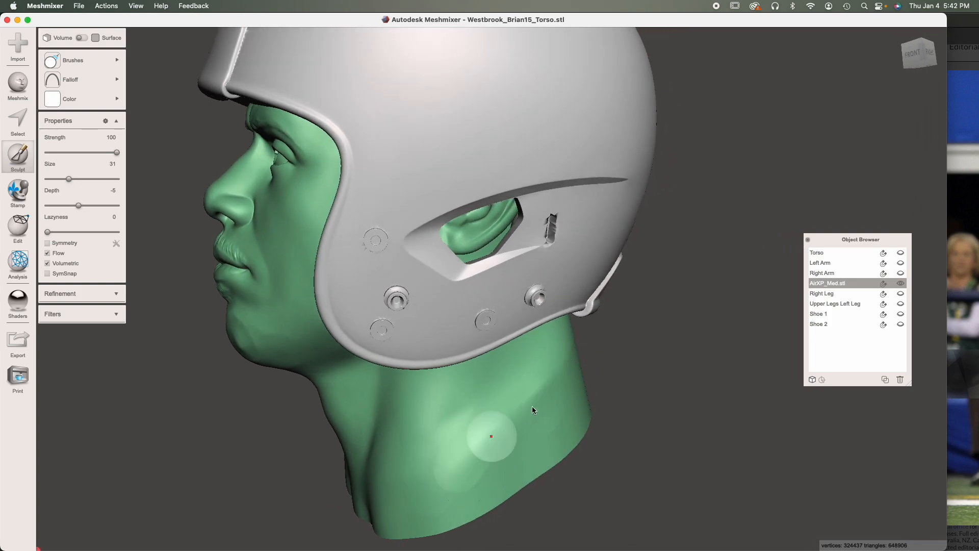
pyautogui.moveTo(424, 500); pyautogui.dragTo(403, 451, button='right')
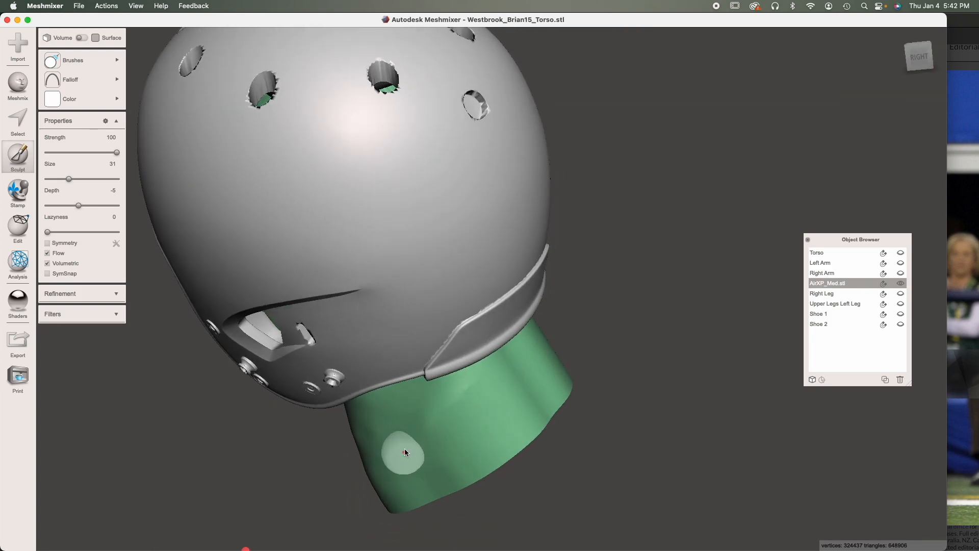
pyautogui.moveTo(494, 415); pyautogui.dragTo(501, 367, button='right')
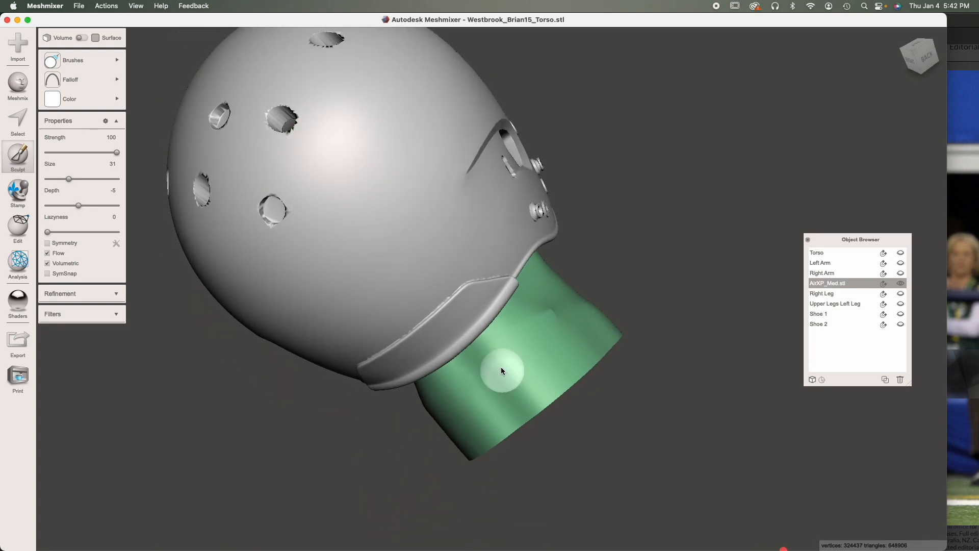
pyautogui.moveTo(541, 330); pyautogui.dragTo(647, 282, button='right')
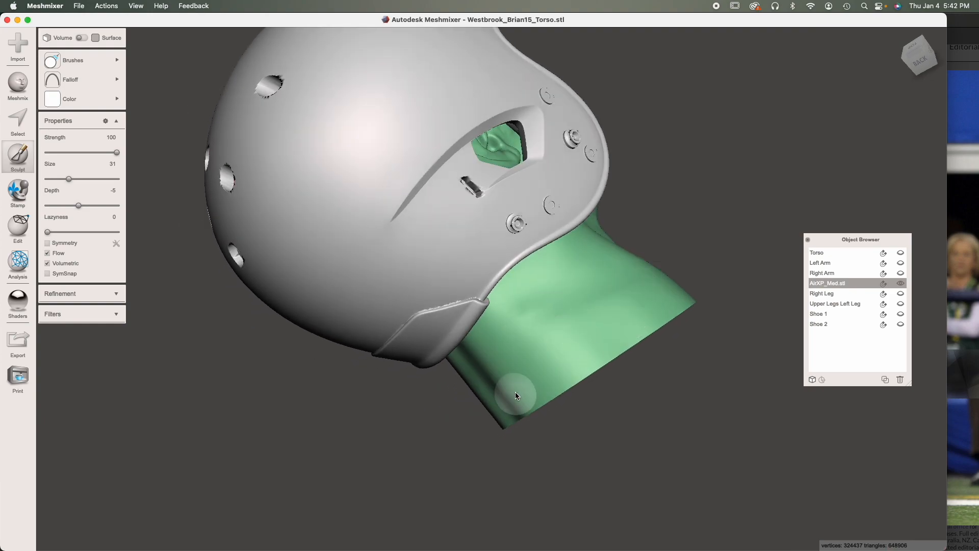
pyautogui.moveTo(515, 392); pyautogui.dragTo(572, 350, button='right')
pyautogui.moveTo(618, 294); pyautogui.dragTo(591, 358, button='right')
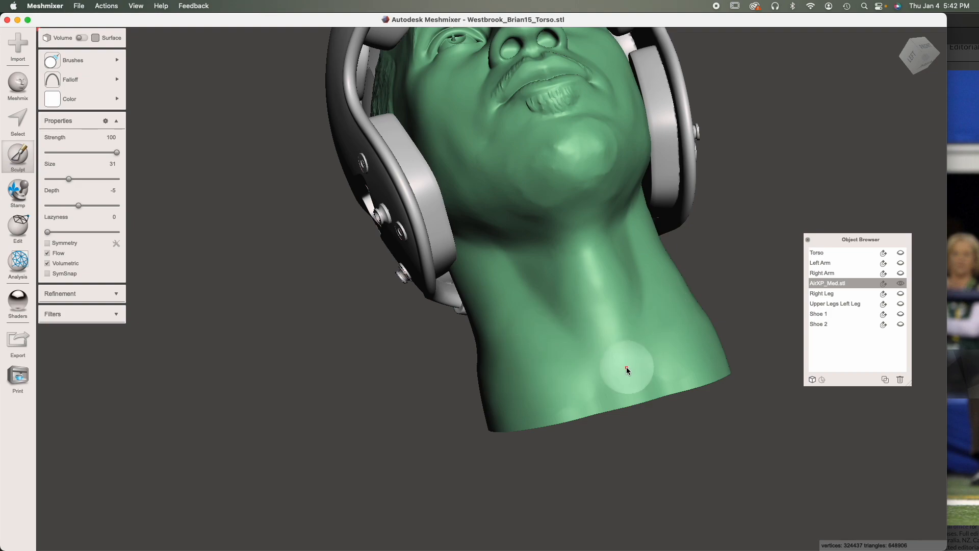
pyautogui.moveTo(545, 403); pyautogui.dragTo(420, 445, button='right')
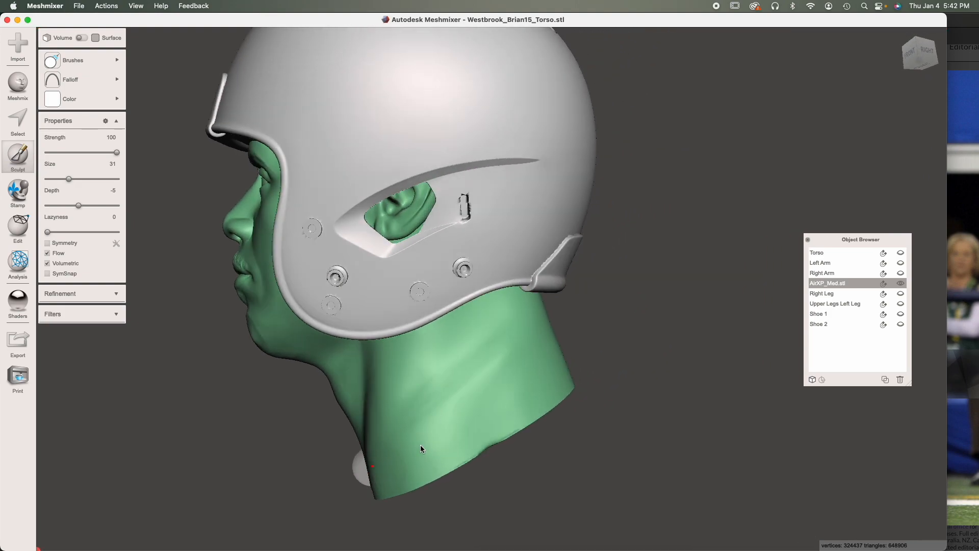
pyautogui.moveTo(555, 413); pyautogui.dragTo(621, 317, button='right')
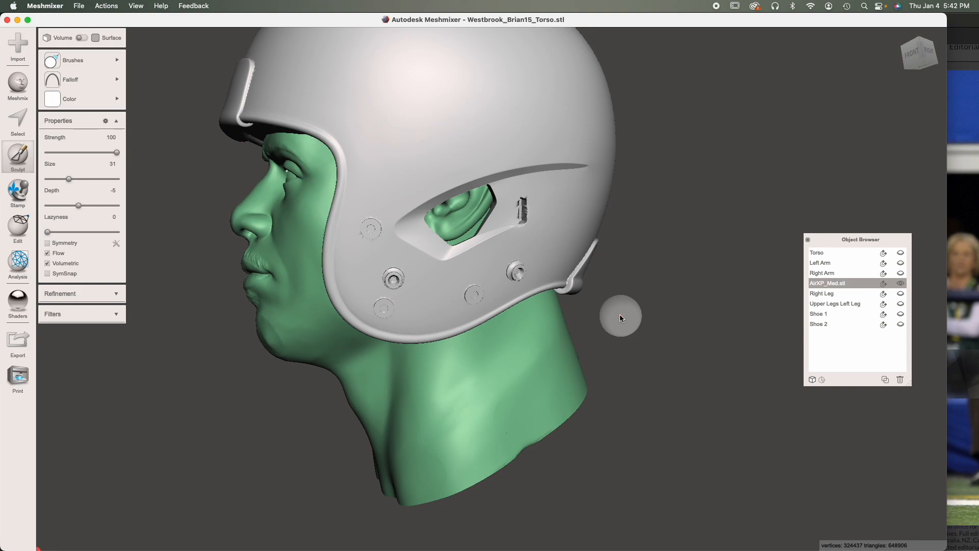
# Step: Show the Torso again and check how the smoothed neck meets the jersey collar
pyautogui.click(900, 253)
pyautogui.moveTo(638, 285); pyautogui.dragTo(629, 305, button='right')
pyautogui.moveTo(629, 304); pyautogui.dragTo(619, 269, button='middle')
pyautogui.scroll(-3, 647, 356)
pyautogui.moveTo(608, 414)
pyautogui.mouseDown(button='right')
pyautogui.moveTo(631, 412)
pyautogui.moveTo(611, 400)
pyautogui.mouseUp(button='right')
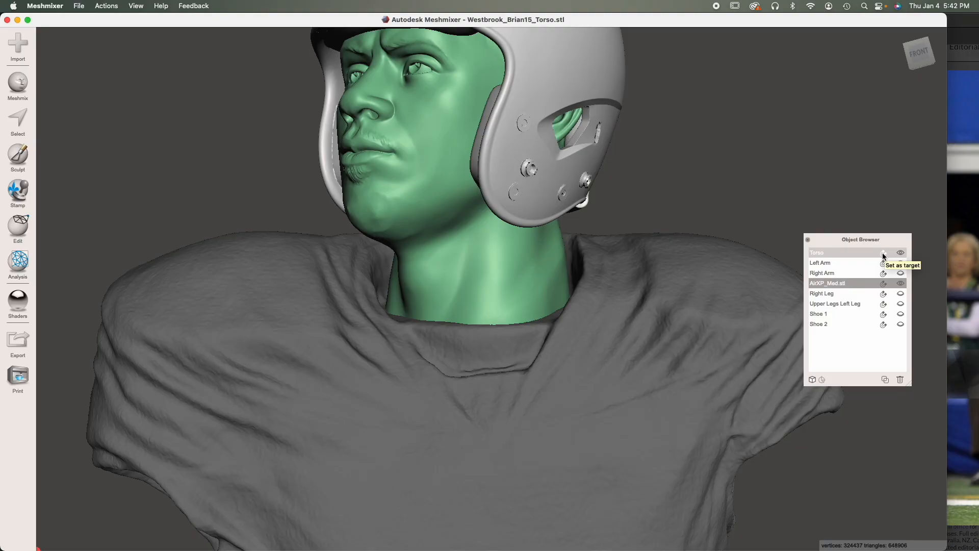
# Step: Temporarily set the Torso as target to examine the neck's depth inside the collar, and reselect the head and helmet object
pyautogui.click(883, 254)
pyautogui.moveTo(746, 340); pyautogui.dragTo(462, 315, button='right')
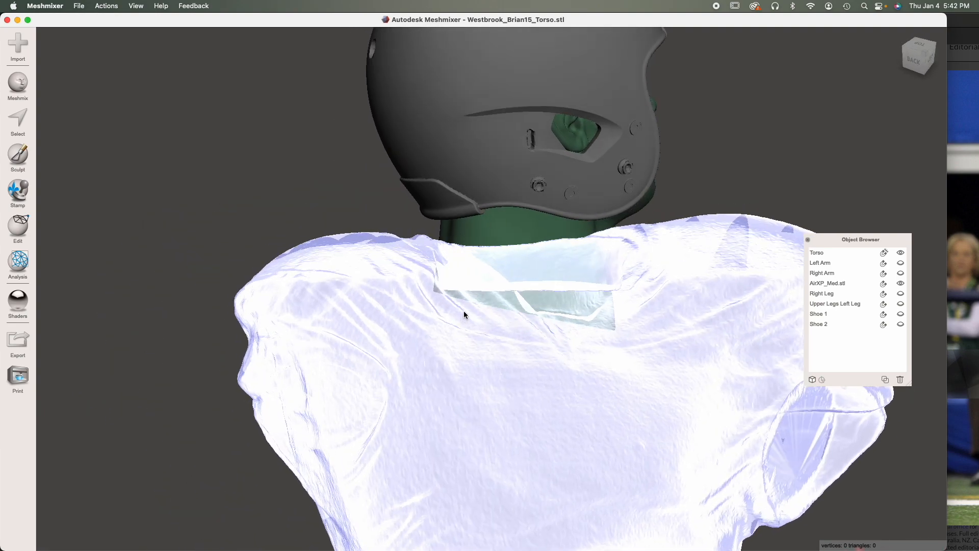
pyautogui.moveTo(455, 303); pyautogui.dragTo(495, 336, button='right')
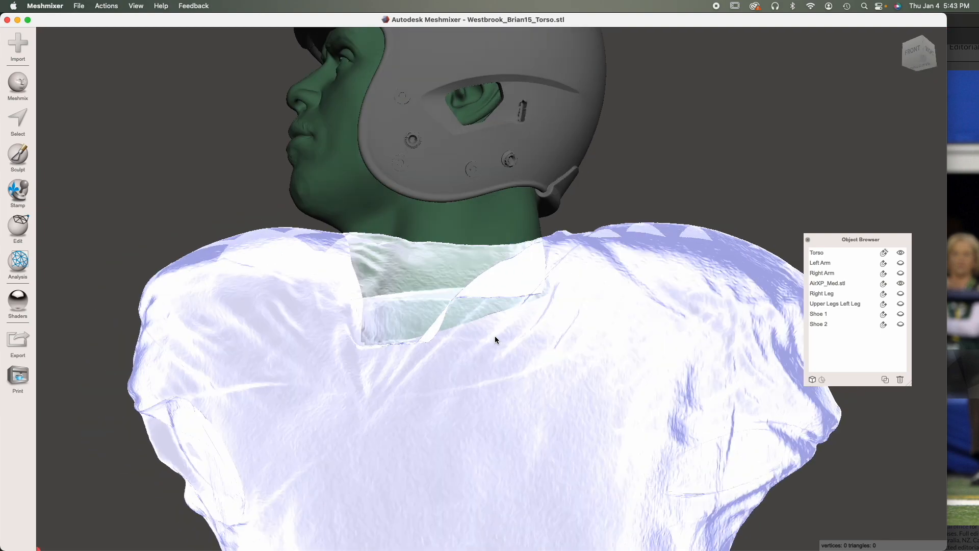
pyautogui.moveTo(494, 338); pyautogui.dragTo(605, 332, button='right')
pyautogui.moveTo(451, 340); pyautogui.dragTo(510, 326, button='right')
pyautogui.click(882, 253)
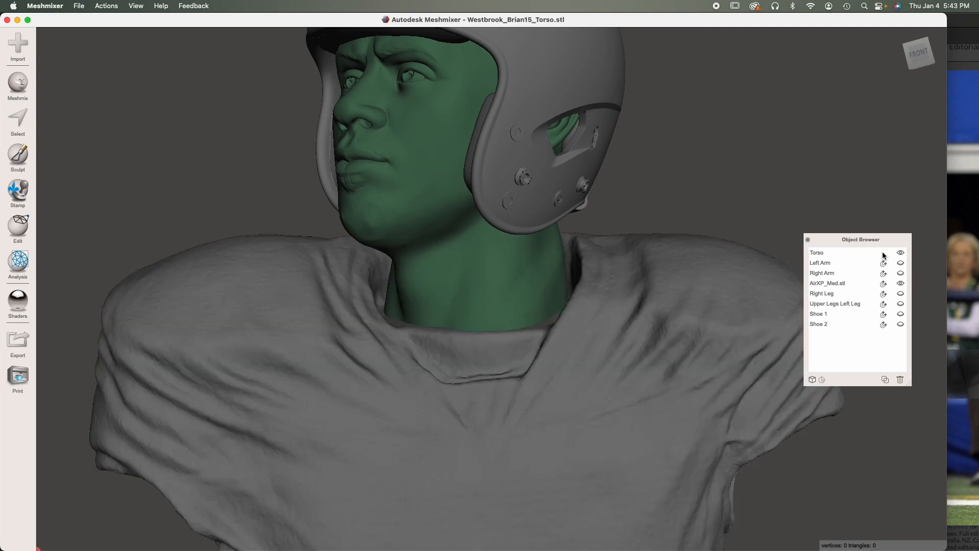
pyautogui.moveTo(670, 351); pyautogui.dragTo(690, 380, button='right')
pyautogui.click(459, 303)
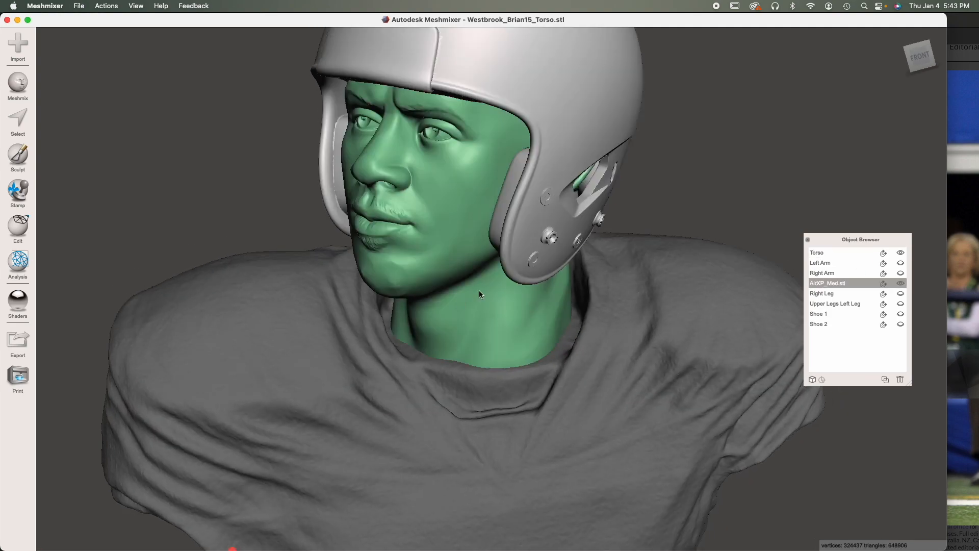
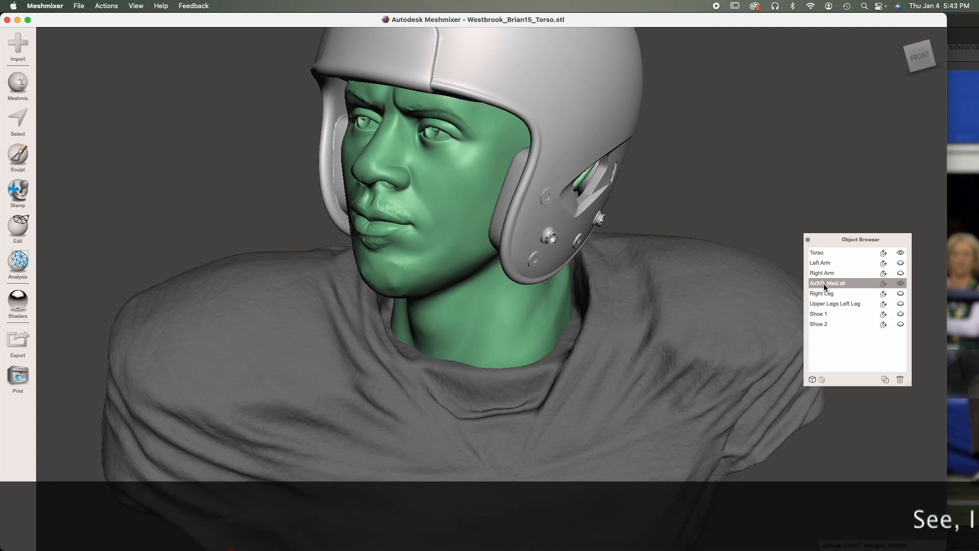
# Step: Rename the AirXP_Med.stl object as Head and duplicate it, leaving only the copy visible
pyautogui.doubleClick(824, 283)
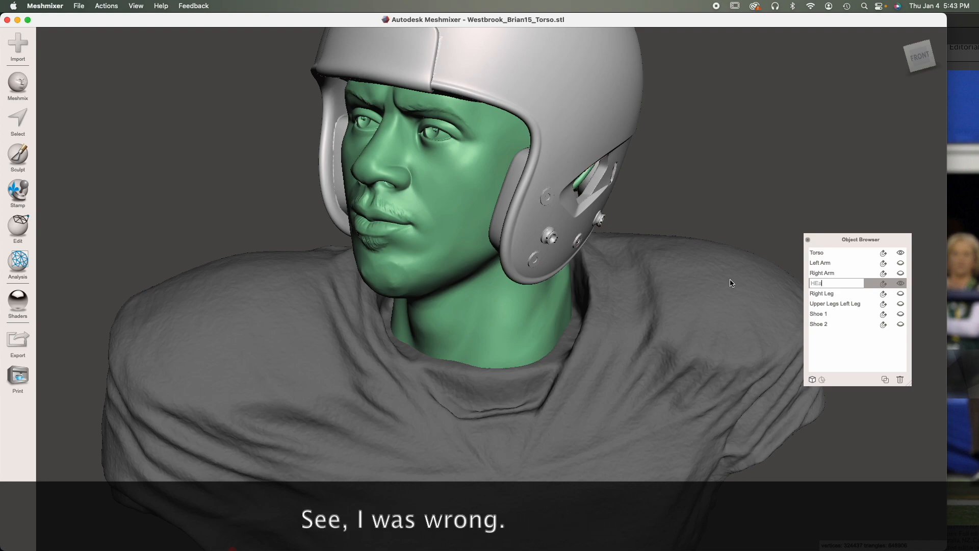
pyautogui.press('Return')
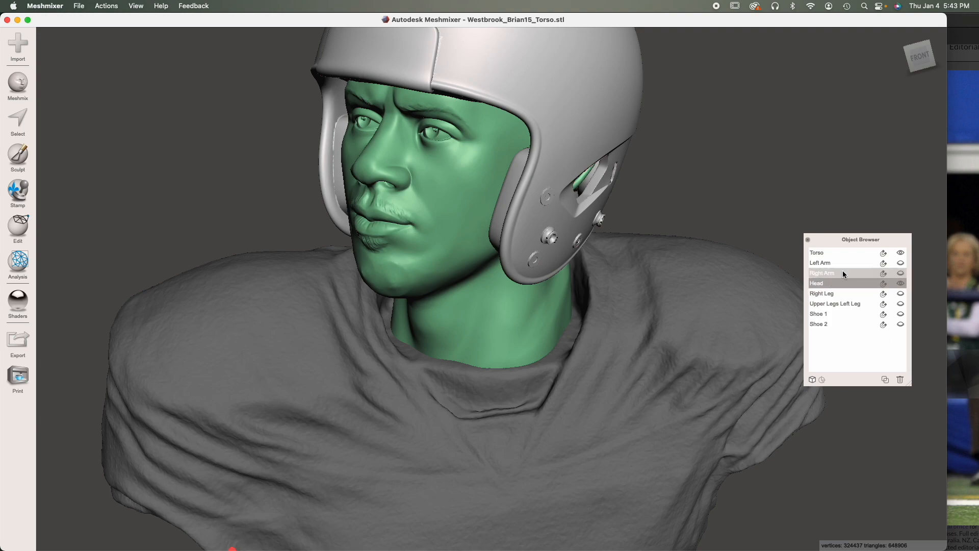
pyautogui.click(885, 380)
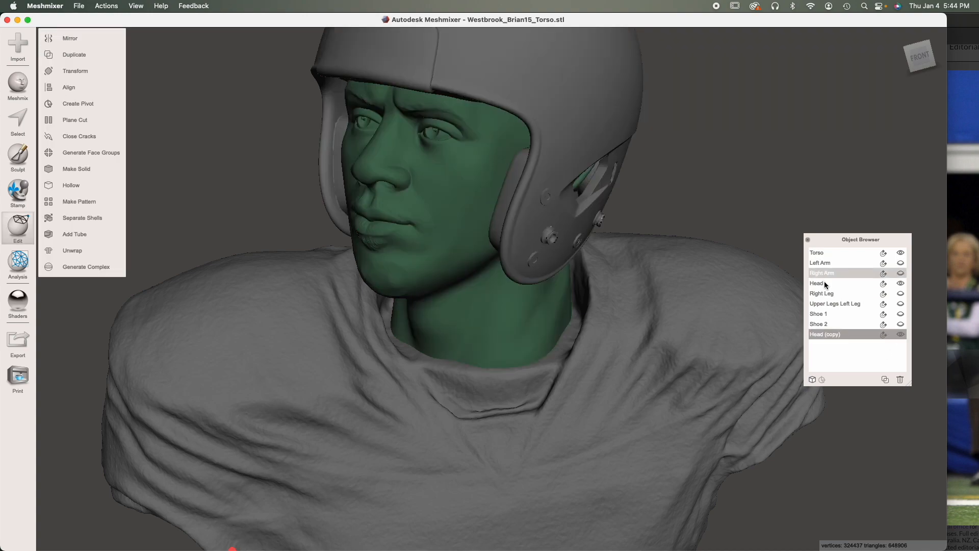
pyautogui.click(900, 284)
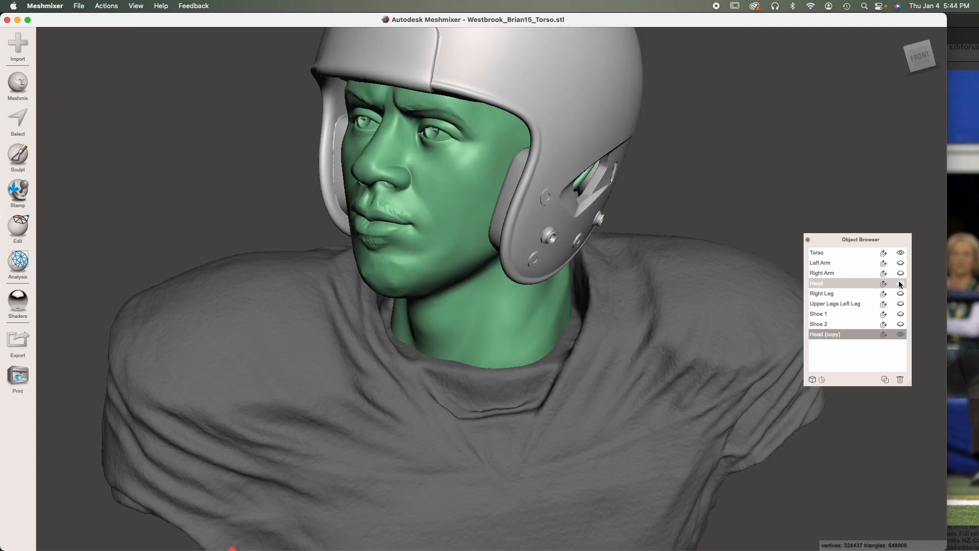
# Step: Subtract the Head (copy) from the Torso with a Boolean Difference to cut a socket for the neck inside the collar
pyautogui.click(668, 414)
pyautogui.moveTo(675, 407); pyautogui.dragTo(672, 395, button='right')
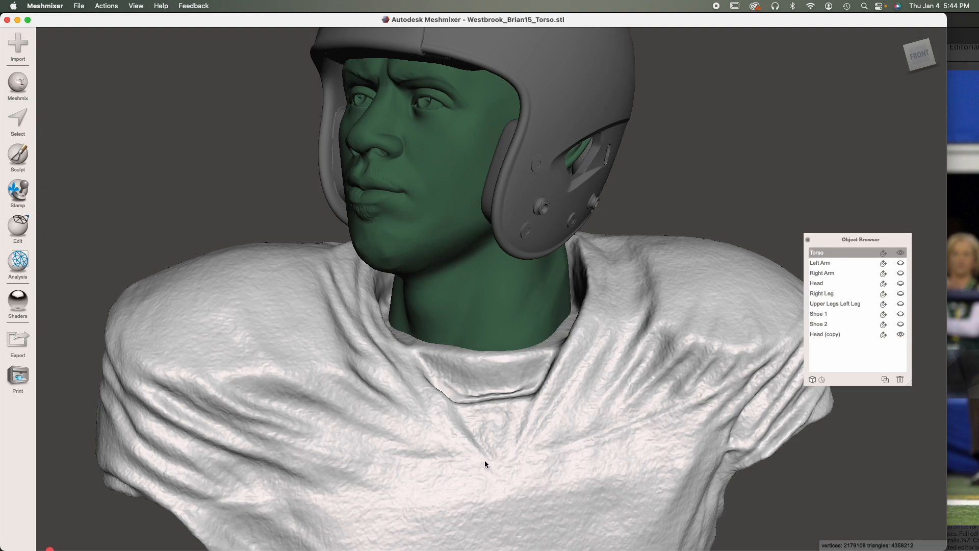
pyautogui.click(485, 310)
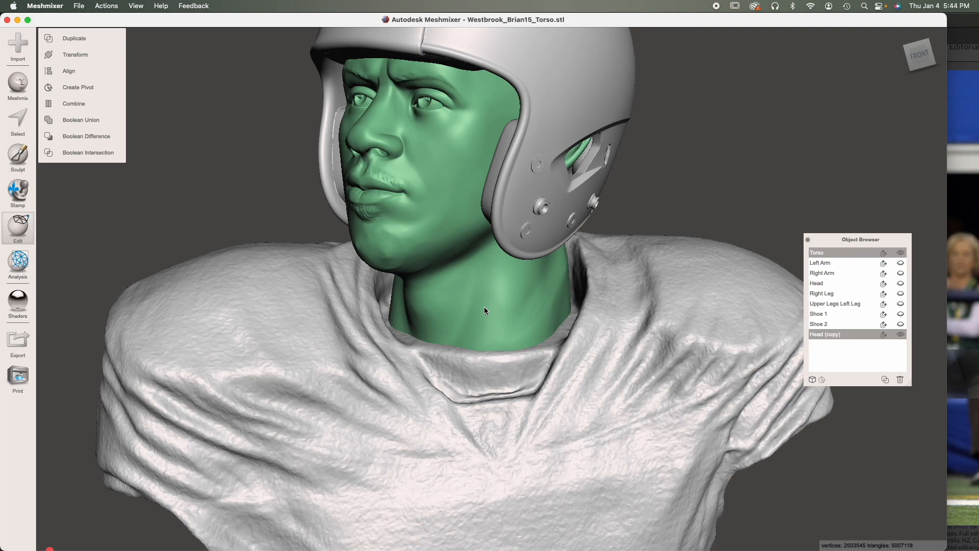
pyautogui.click(85, 137)
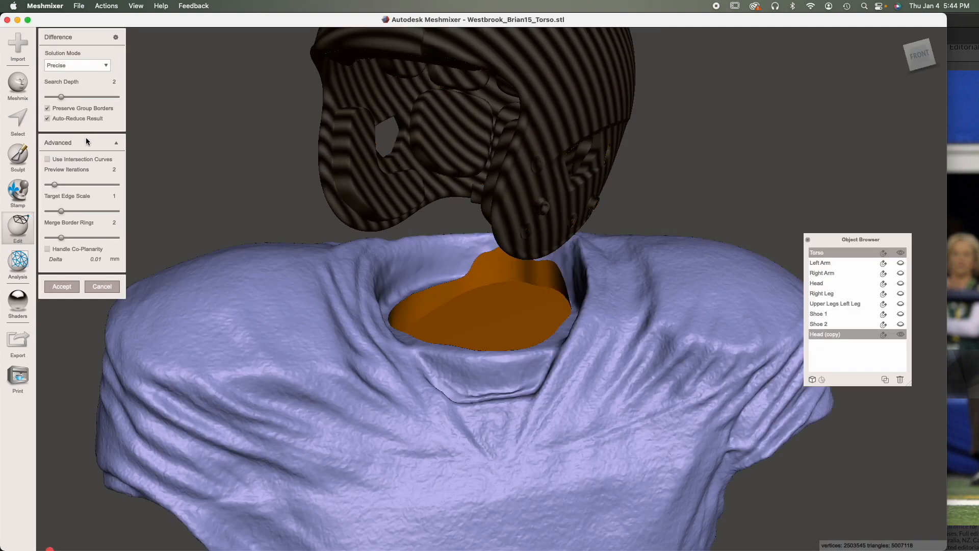
pyautogui.moveTo(343, 222); pyautogui.dragTo(453, 252, button='right')
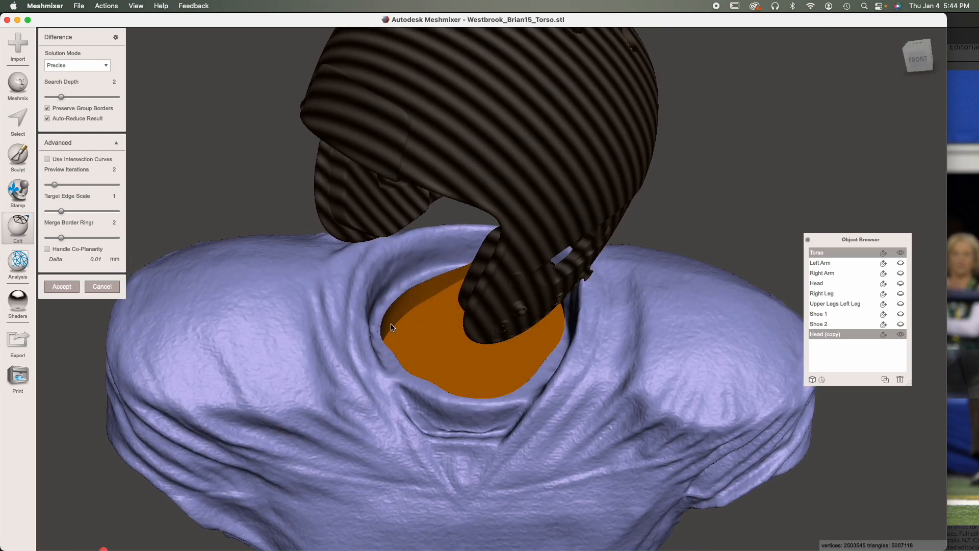
pyautogui.moveTo(485, 362); pyautogui.dragTo(510, 284, button='right')
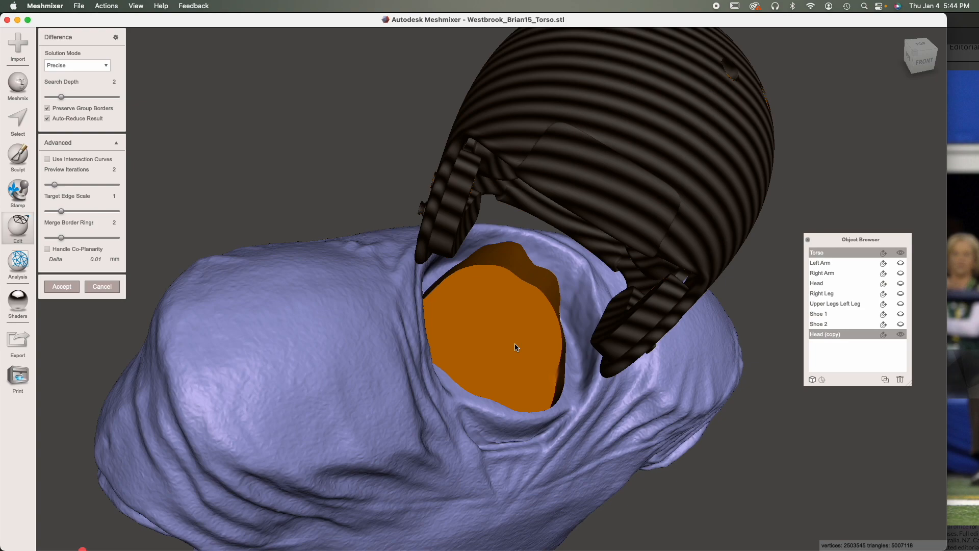
pyautogui.moveTo(550, 354); pyautogui.dragTo(535, 389, button='right')
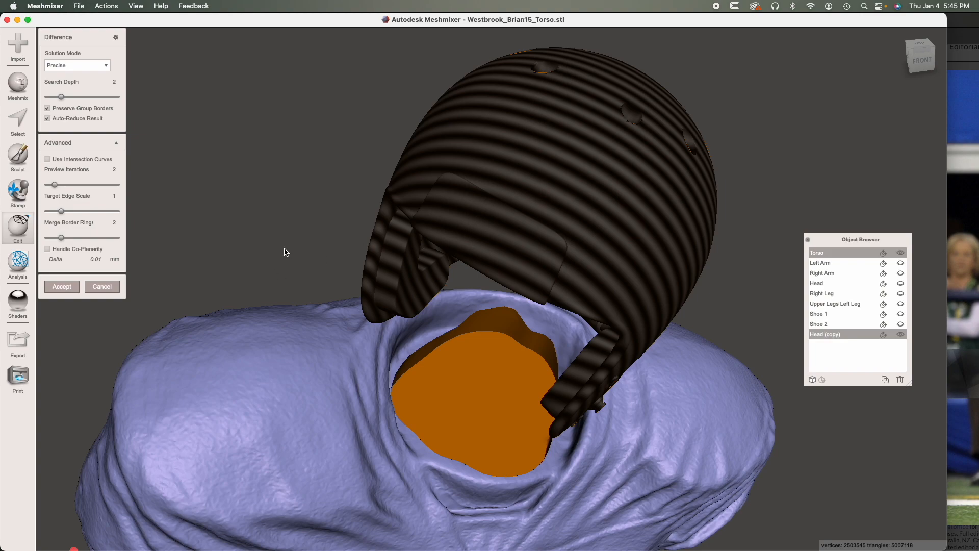
pyautogui.click(62, 287)
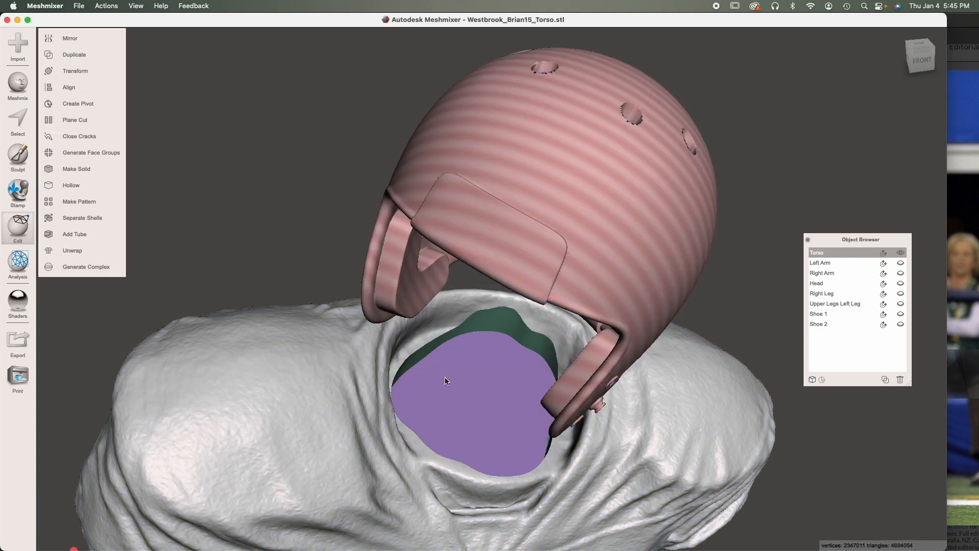
# Step: Select the leftover helmet shell above the Torso with back faces allowed, delete it and clear the selection
pyautogui.moveTo(445, 377); pyautogui.dragTo(477, 279, button='right')
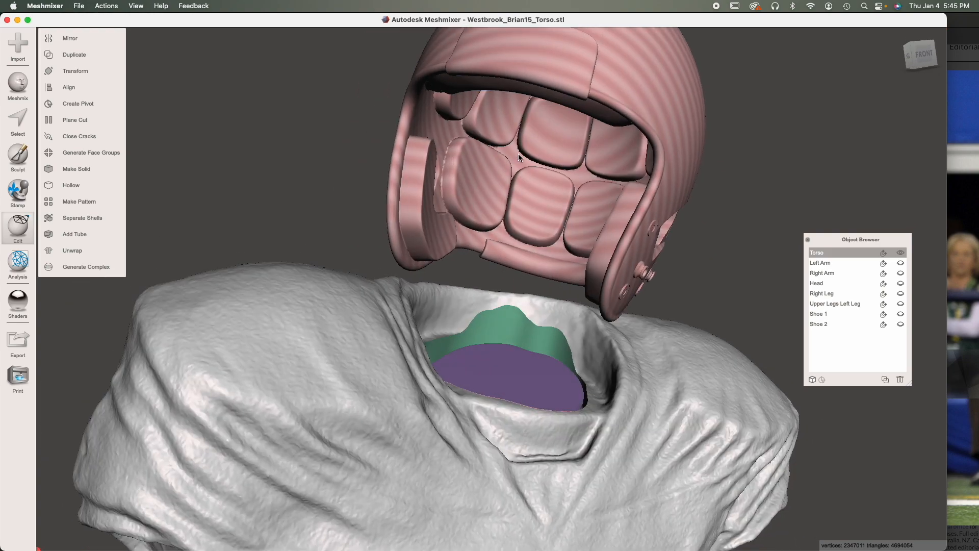
pyautogui.moveTo(501, 154); pyautogui.dragTo(515, 278, button='right')
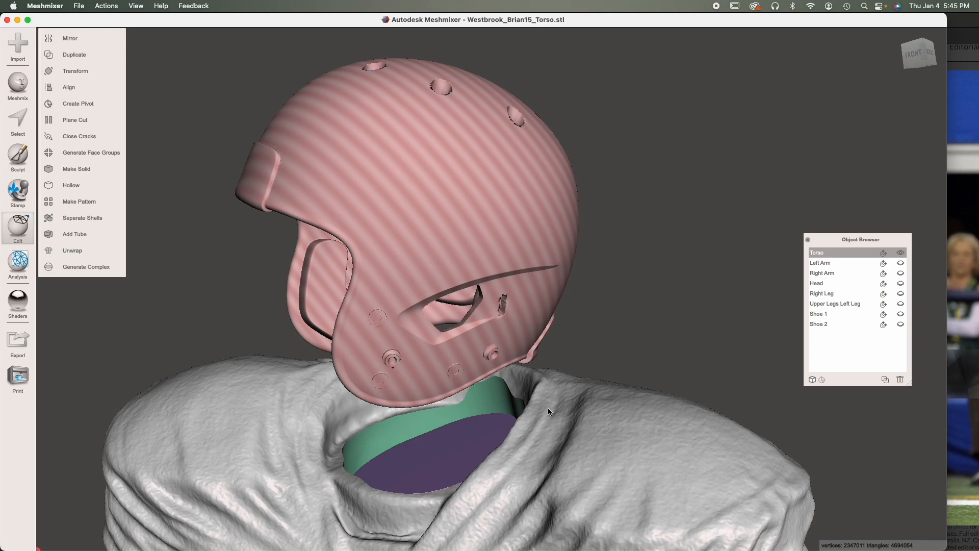
pyautogui.moveTo(449, 329); pyautogui.dragTo(432, 188, button='right')
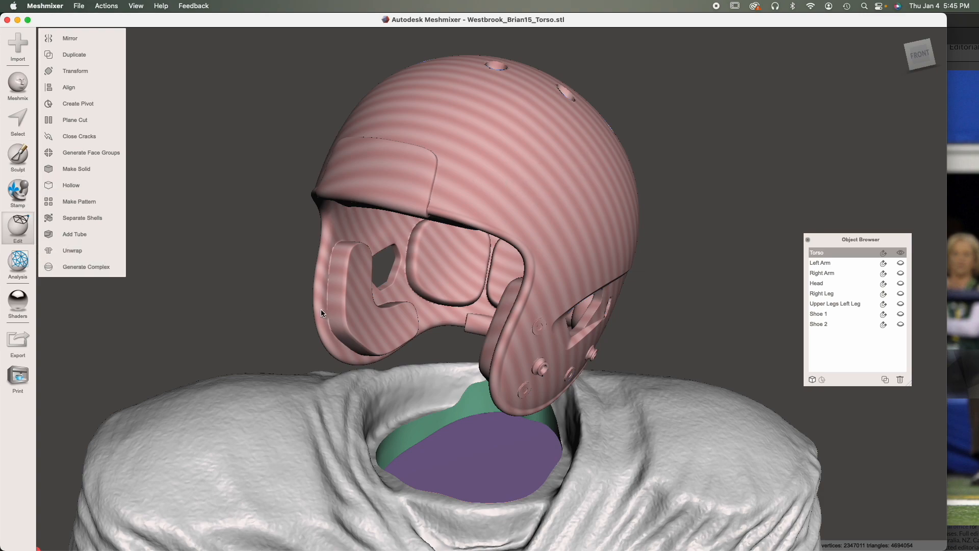
pyautogui.press('s')
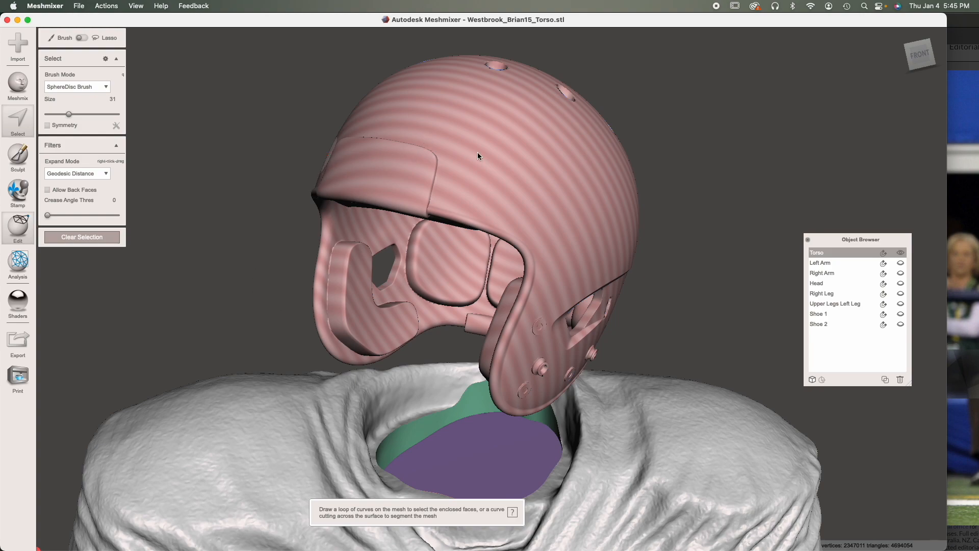
pyautogui.click(47, 189)
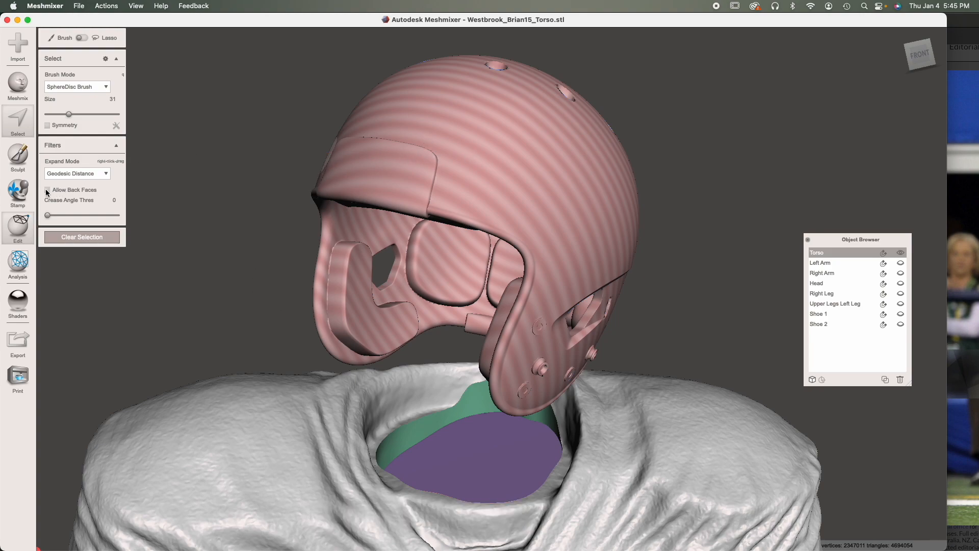
pyautogui.click(418, 176)
pyautogui.doubleClick(418, 176)
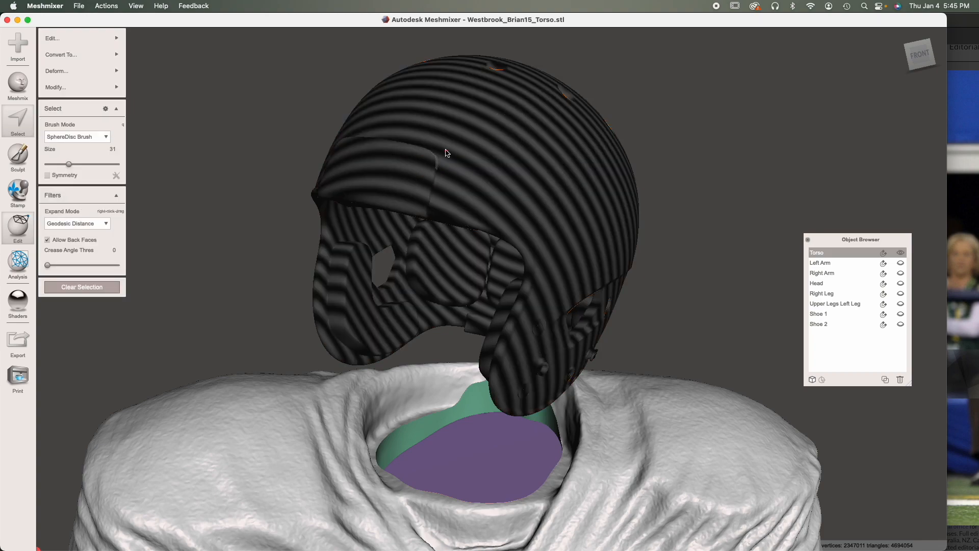
pyautogui.press('Delete')
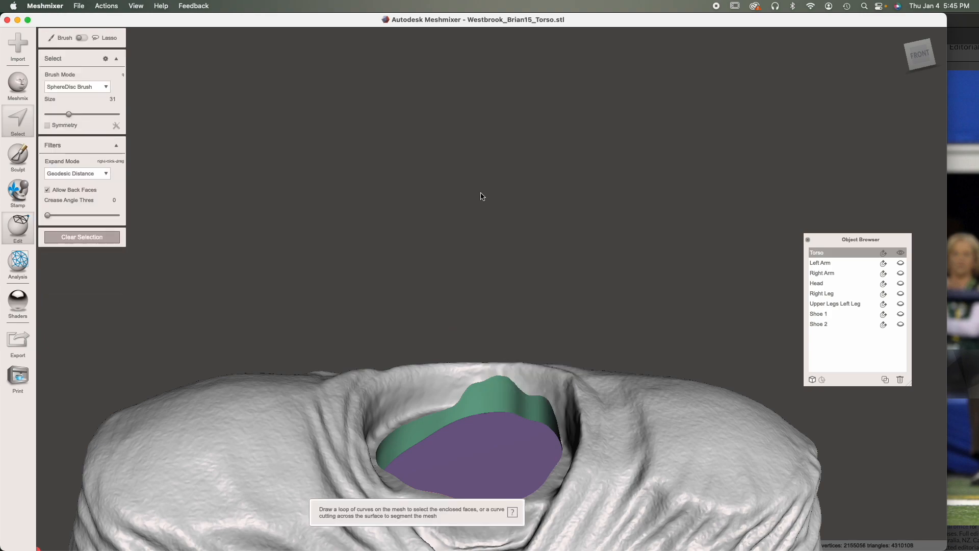
pyautogui.click(81, 232)
# Step: Temporarily show the Head to check how the neck sits in the new torso socket
pyautogui.scroll(-3, 426, 345)
pyautogui.moveTo(427, 345); pyautogui.dragTo(490, 402, button='right')
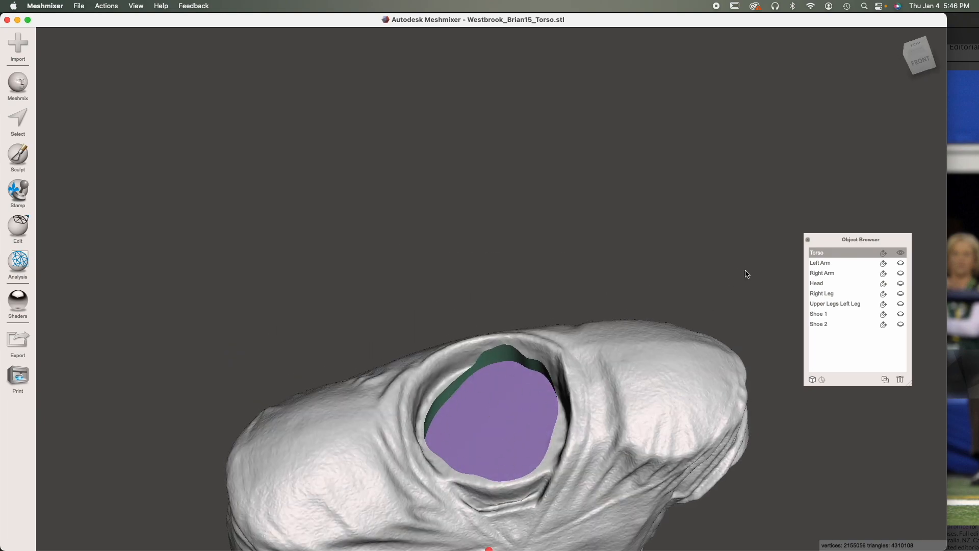
pyautogui.click(900, 285)
pyautogui.moveTo(658, 423); pyautogui.dragTo(661, 409, button='right')
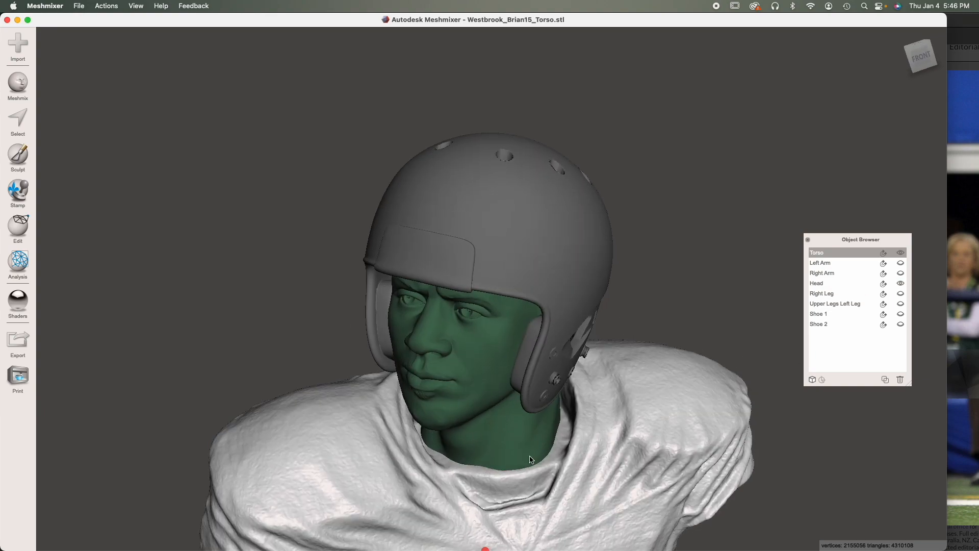
pyautogui.moveTo(526, 452); pyautogui.dragTo(581, 430, button='right')
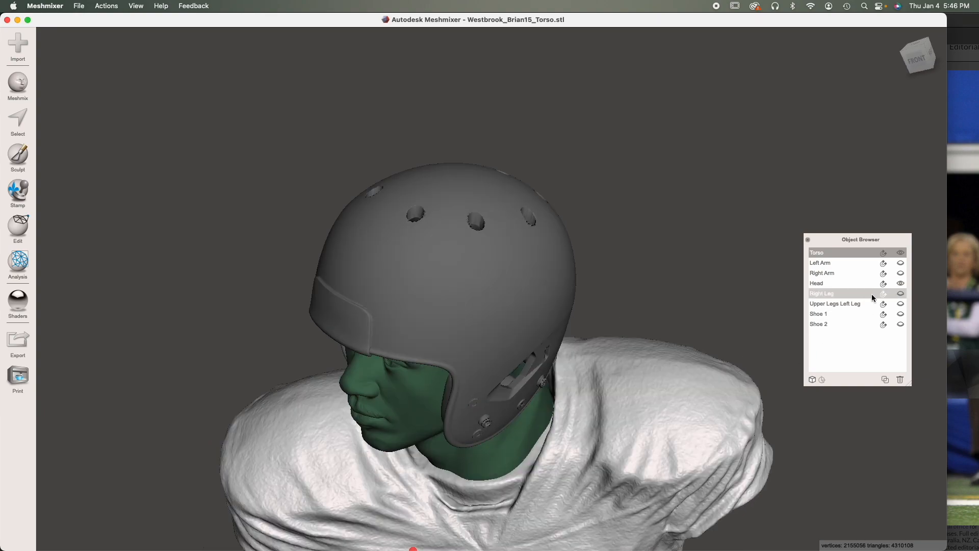
pyautogui.click(901, 284)
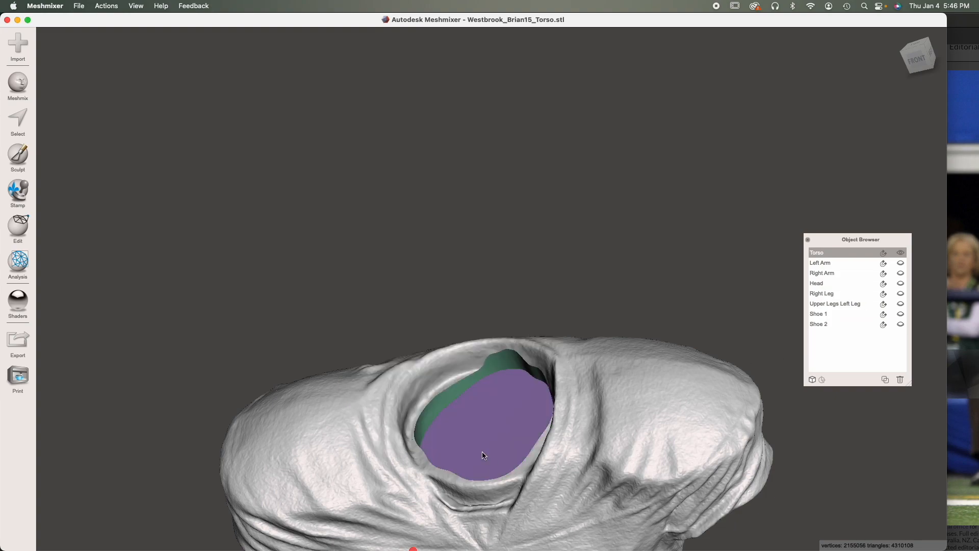
# Step: Smooth the walls and bottom edge of the torso's neck socket all around with the ShrinkSmooth sculpt brush
pyautogui.scroll(5, 487, 429)
pyautogui.moveTo(517, 464); pyautogui.dragTo(531, 459, button='right')
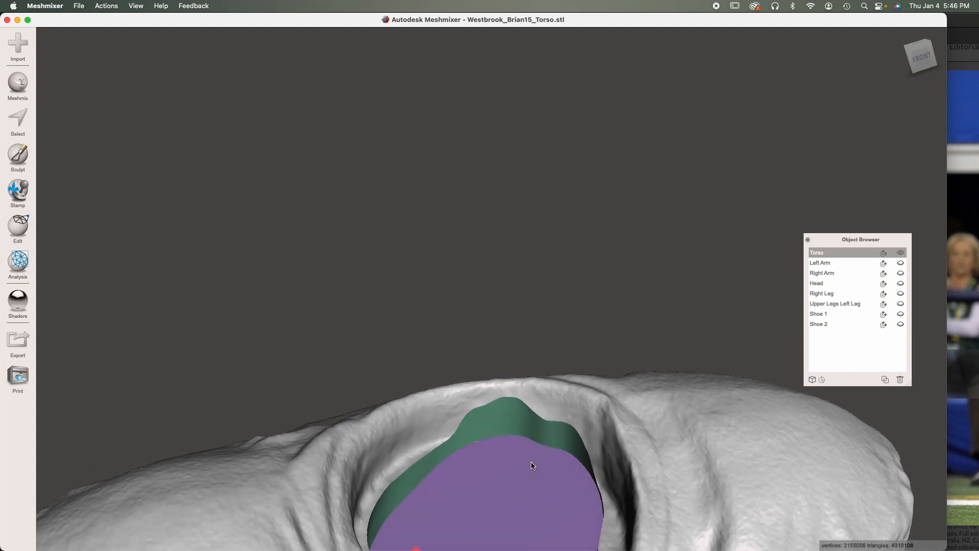
pyautogui.scroll(3, 531, 459)
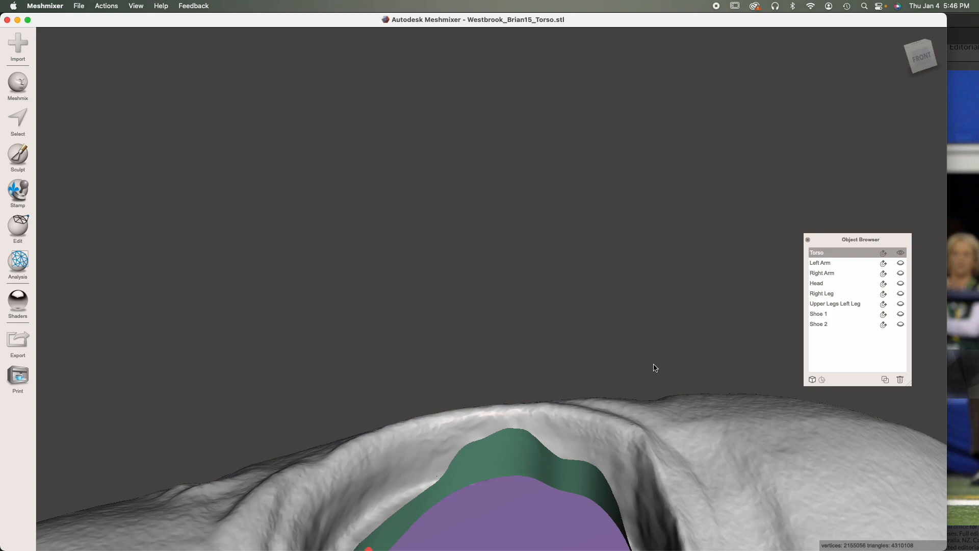
pyautogui.moveTo(610, 412); pyautogui.dragTo(562, 319, button='right')
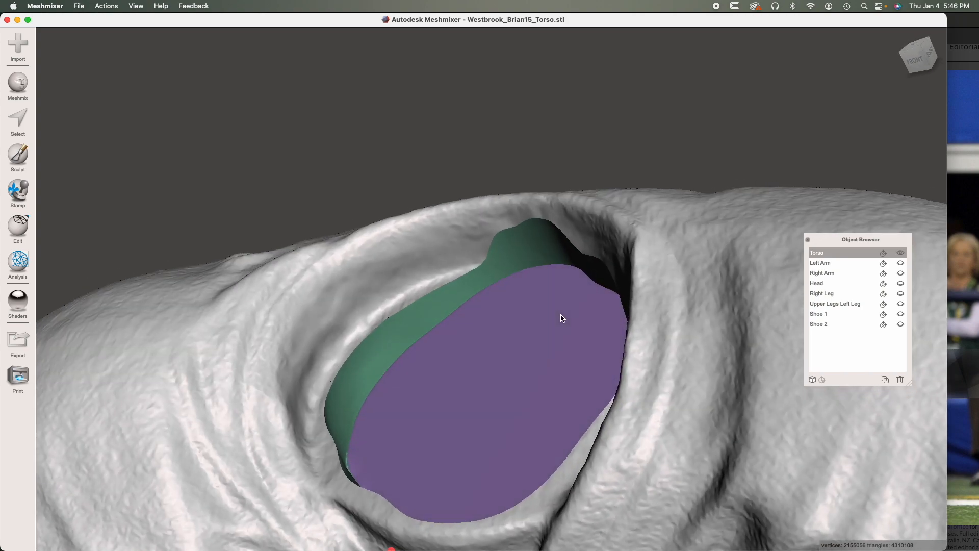
pyautogui.click(17, 155)
pyautogui.click(79, 62)
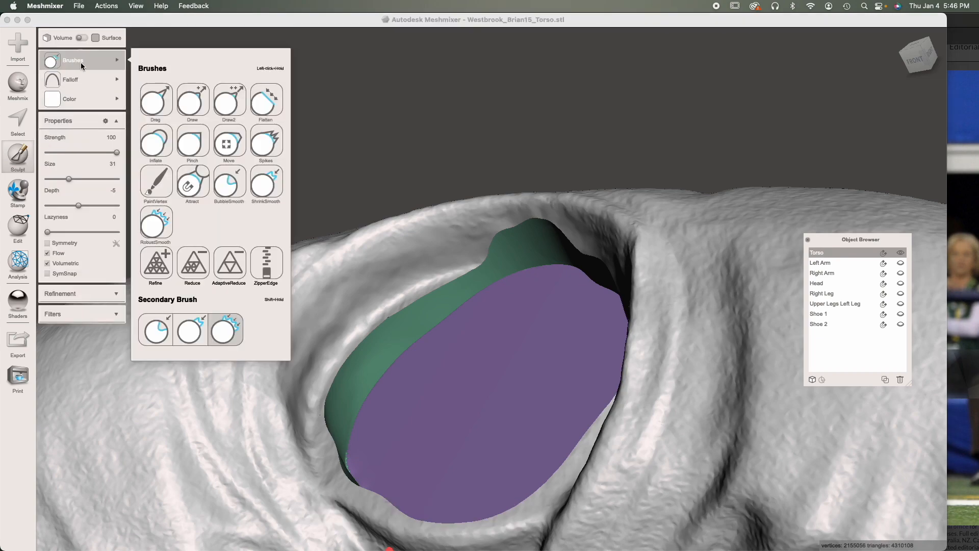
pyautogui.click(273, 173)
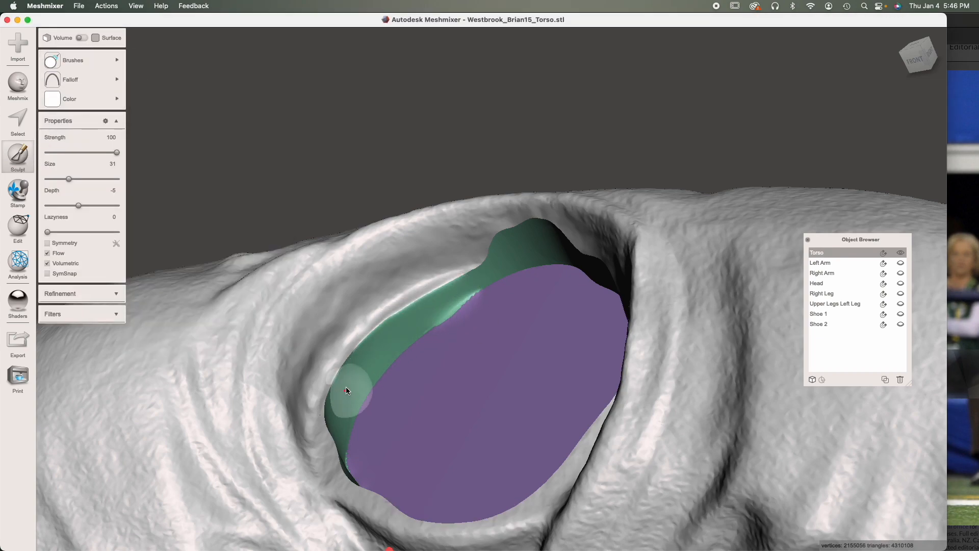
pyautogui.moveTo(359, 407); pyautogui.dragTo(329, 443, button='right')
pyautogui.moveTo(417, 538)
pyautogui.mouseDown()
pyautogui.moveTo(342, 436)
pyautogui.moveTo(411, 301)
pyautogui.moveTo(546, 237)
pyautogui.mouseUp()
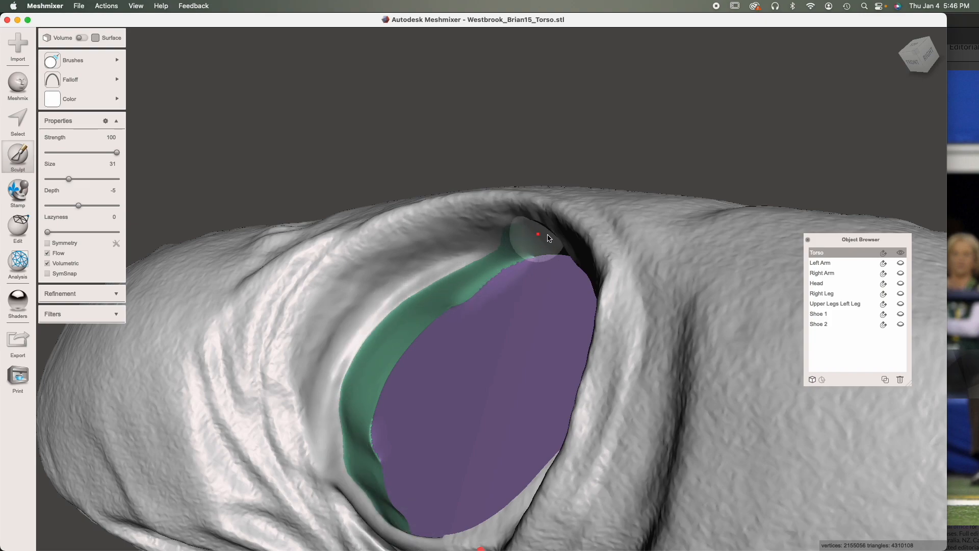
pyautogui.moveTo(500, 319); pyautogui.dragTo(444, 321, button='right')
pyautogui.moveTo(606, 417)
pyautogui.mouseDown()
pyautogui.moveTo(612, 462)
pyautogui.moveTo(607, 442)
pyautogui.moveTo(592, 493)
pyautogui.moveTo(555, 543)
pyautogui.mouseUp()
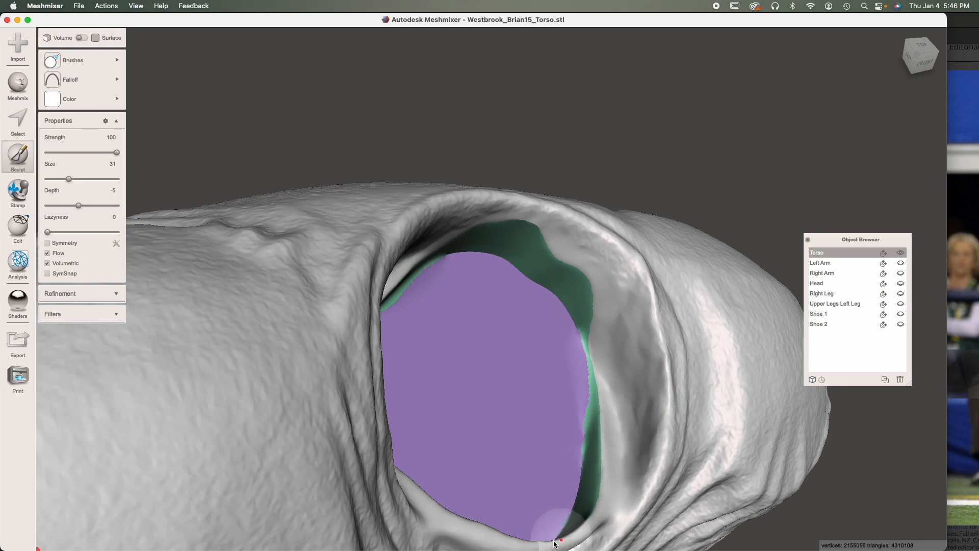
pyautogui.moveTo(485, 507); pyautogui.dragTo(466, 491, button='right')
pyautogui.moveTo(426, 525)
pyautogui.mouseDown()
pyautogui.moveTo(375, 416)
pyautogui.moveTo(438, 267)
pyautogui.moveTo(476, 301)
pyautogui.mouseUp()
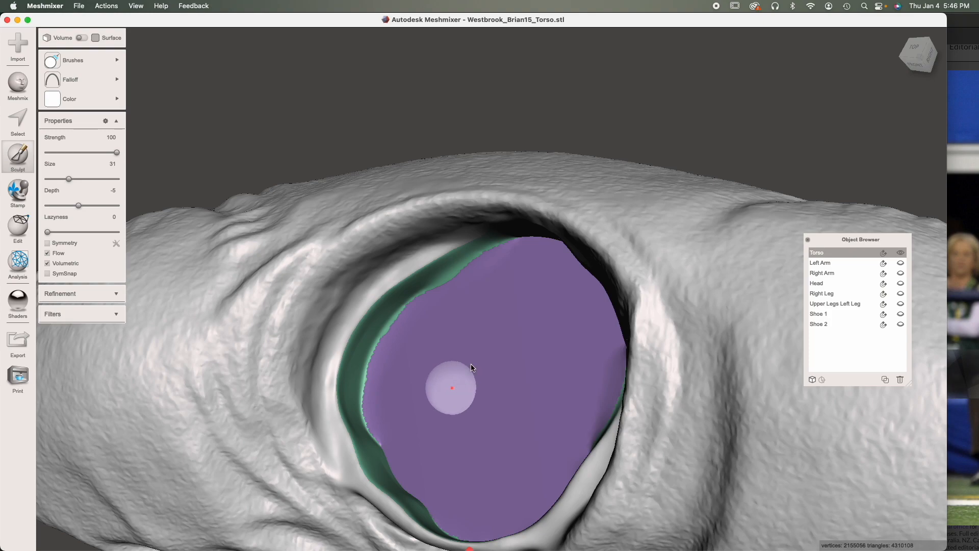
pyautogui.moveTo(470, 364); pyautogui.dragTo(499, 340, button='right')
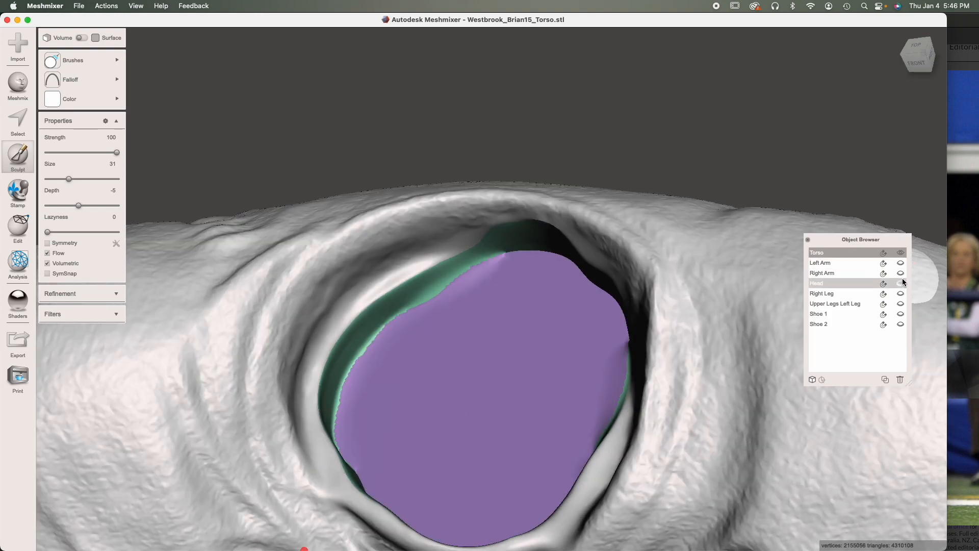
# Step: Show the Head, hide the Torso, clear the Torso's target setting and select the Head for editing its neck
pyautogui.click(899, 282)
pyautogui.click(898, 252)
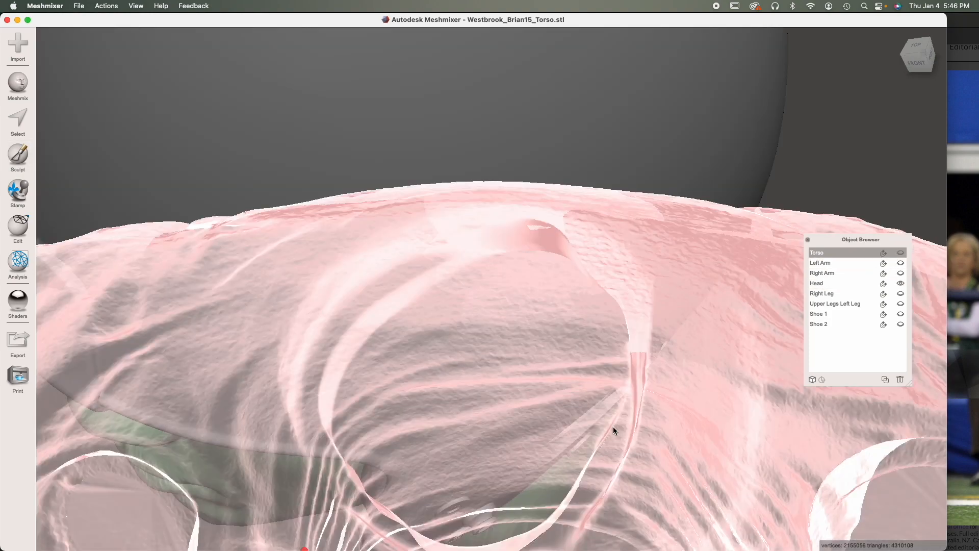
pyautogui.click(551, 162)
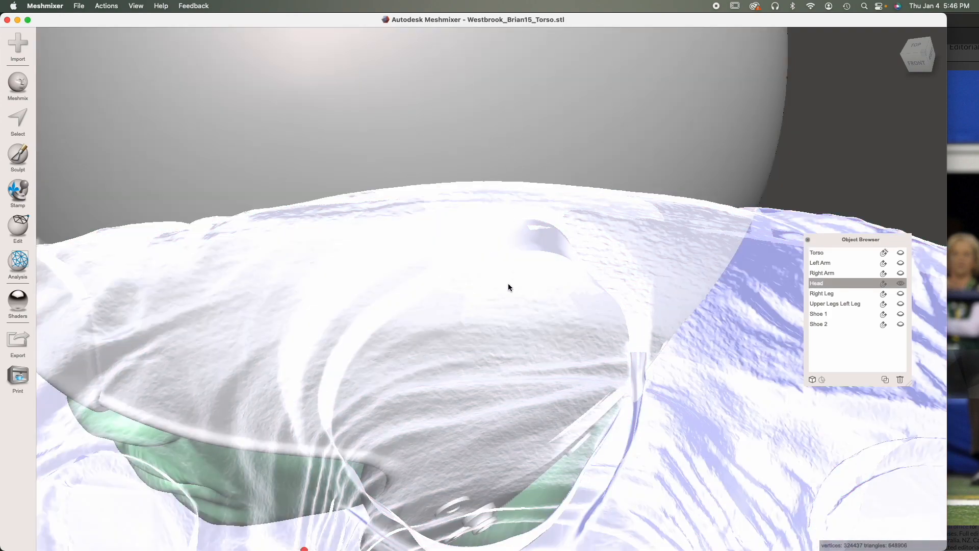
pyautogui.press('f')
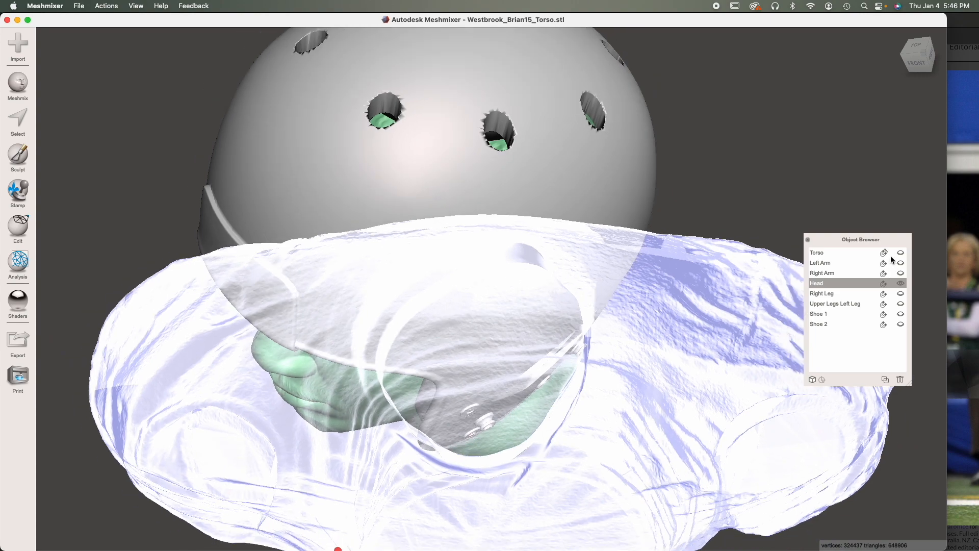
pyautogui.click(886, 253)
pyautogui.click(886, 253)
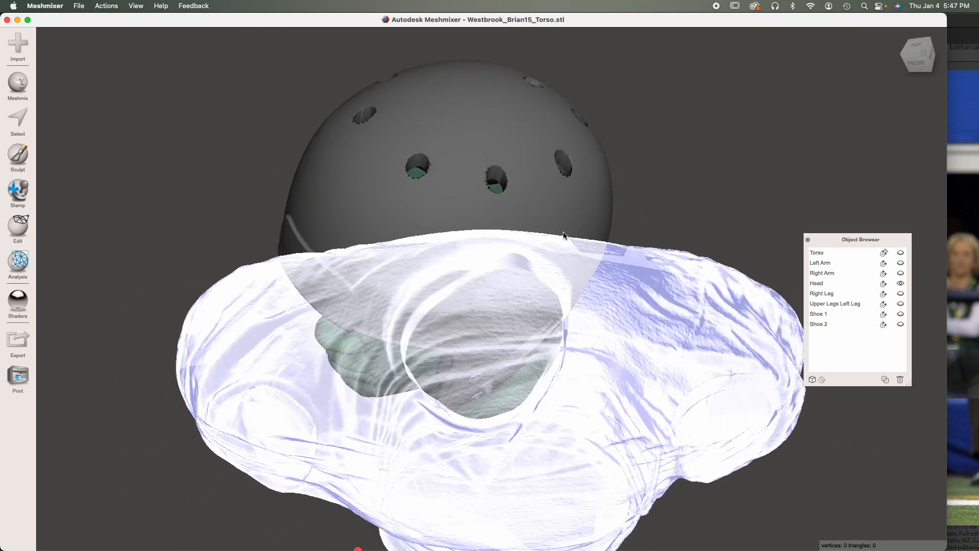
pyautogui.click(884, 253)
pyautogui.click(478, 298)
pyautogui.moveTo(478, 342); pyautogui.dragTo(462, 299, button='right')
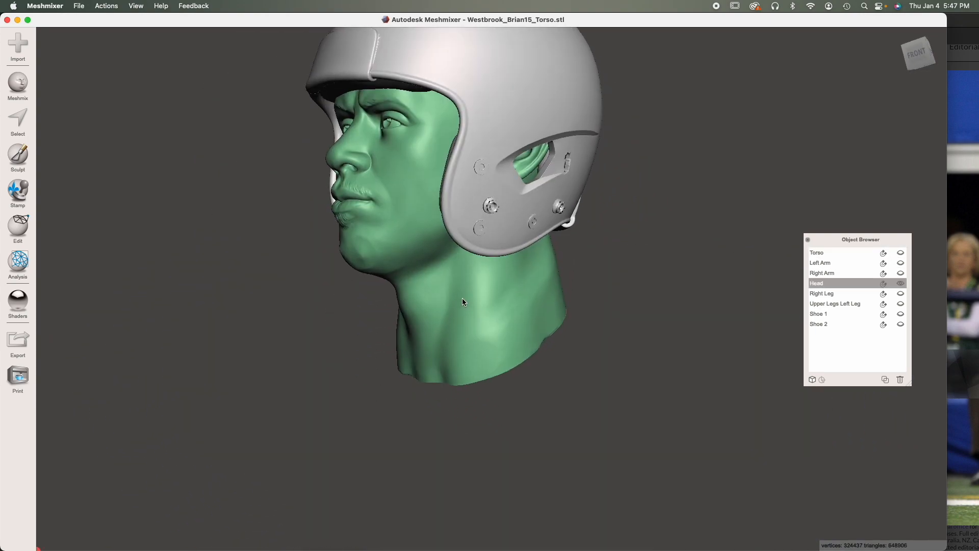
pyautogui.scroll(5, 513, 352)
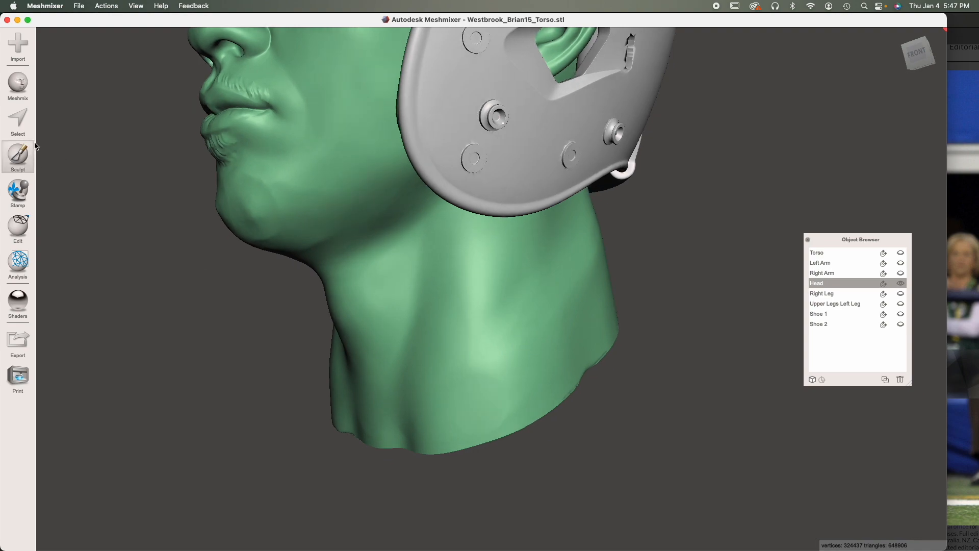
# Step: Try to smooth the lower edge of the Head's neck with the sculpt brush at strength 100 and size 43
pyautogui.click(32, 148)
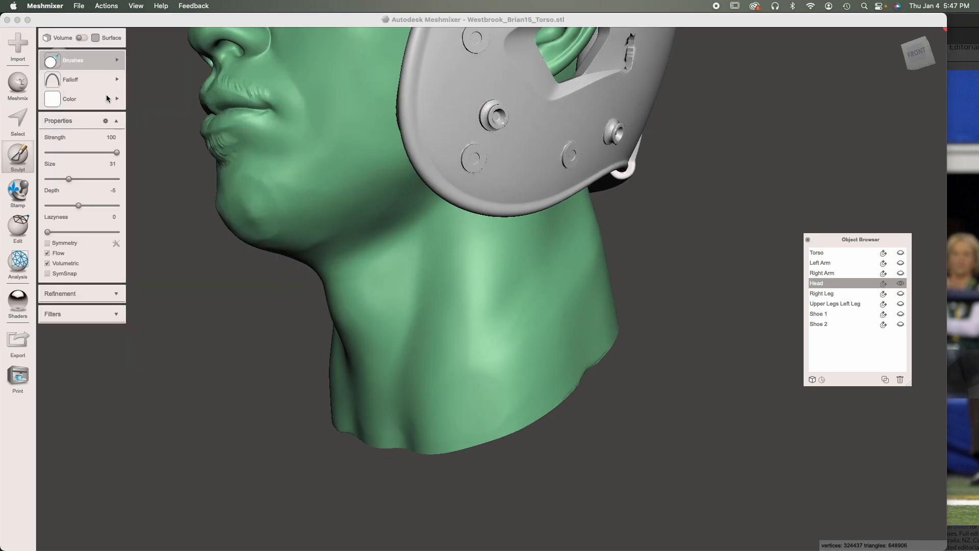
pyautogui.click(77, 179)
pyautogui.moveTo(572, 379); pyautogui.dragTo(470, 436)
pyautogui.press('super+z')
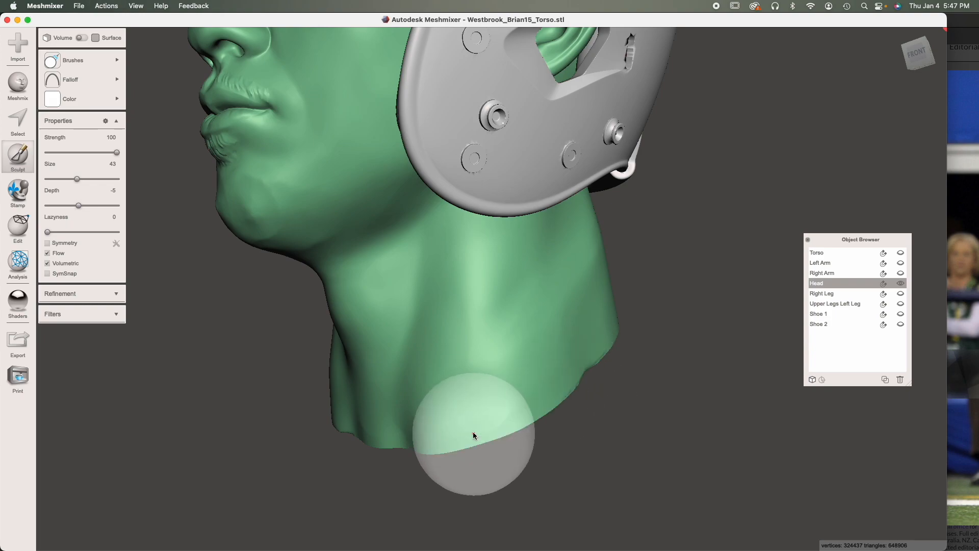
pyautogui.press('super+z')
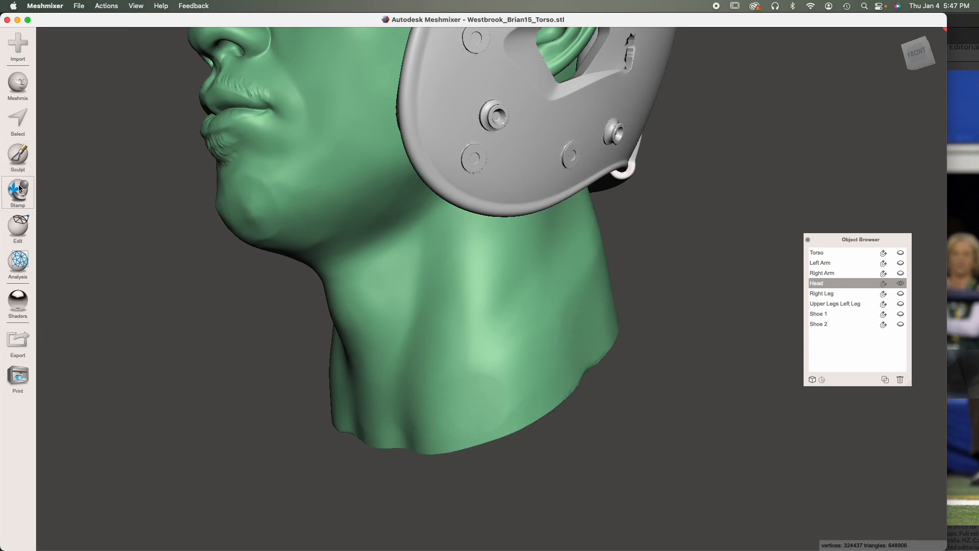
# Step: Smooth the lower edge of the Head's neck all around with the sculpt brush at strength 59 and size 36
pyautogui.click(18, 157)
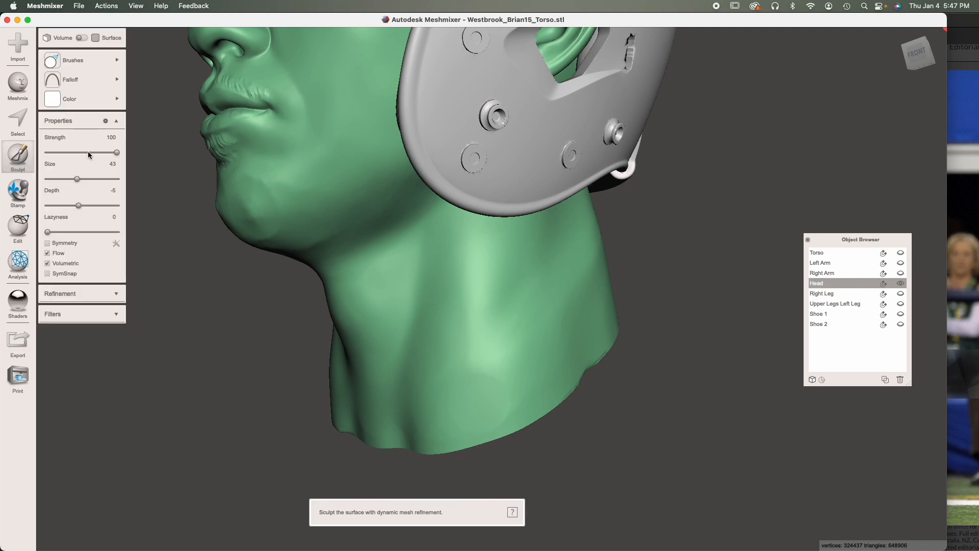
pyautogui.press('[')
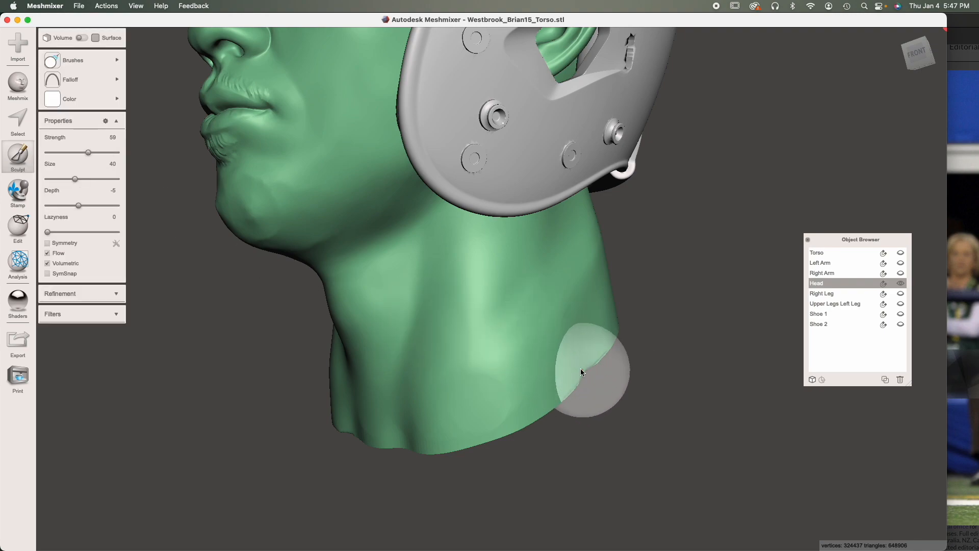
pyautogui.moveTo(580, 368); pyautogui.dragTo(556, 390)
pyautogui.moveTo(440, 457); pyautogui.dragTo(562, 395, button='right')
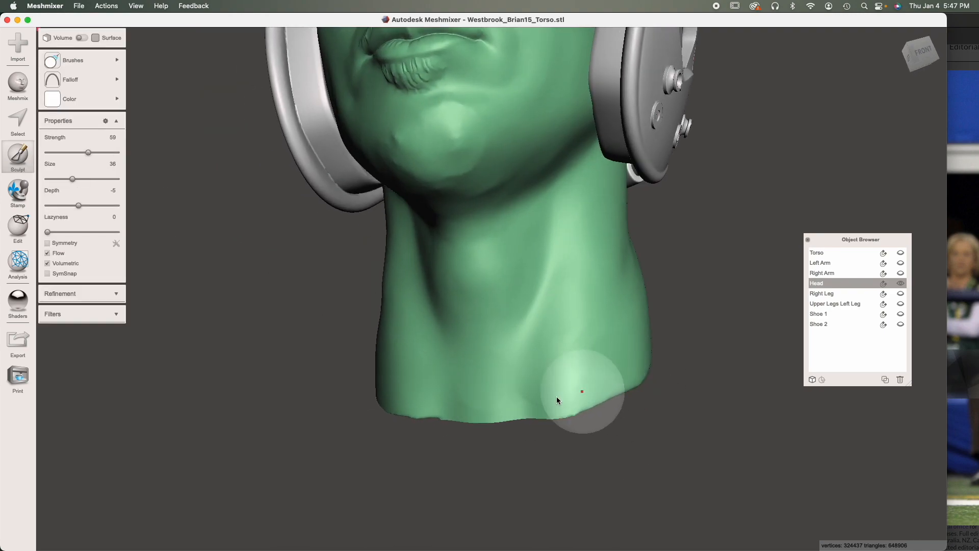
pyautogui.moveTo(446, 416); pyautogui.dragTo(606, 382, button='right')
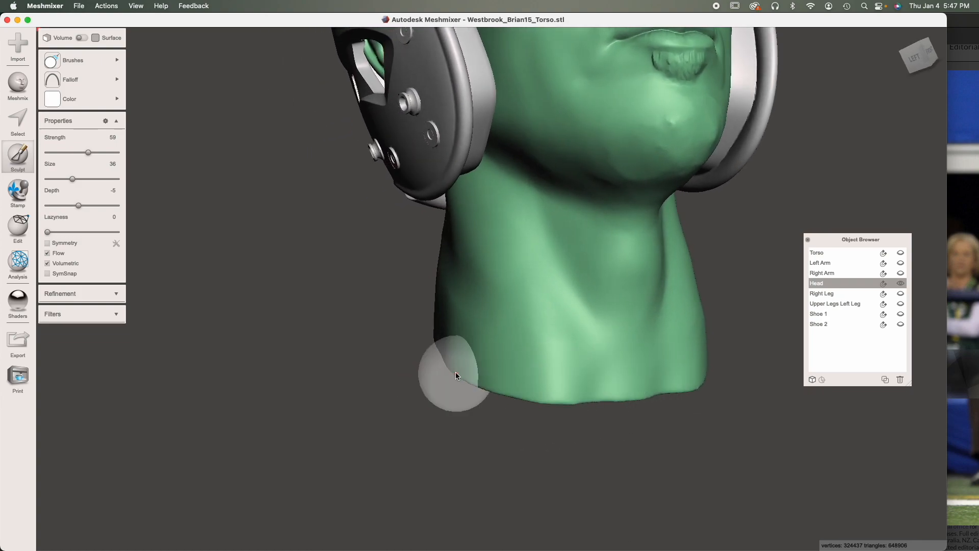
pyautogui.moveTo(455, 371); pyautogui.dragTo(595, 403, button='right')
pyautogui.moveTo(466, 367); pyautogui.dragTo(601, 398, button='right')
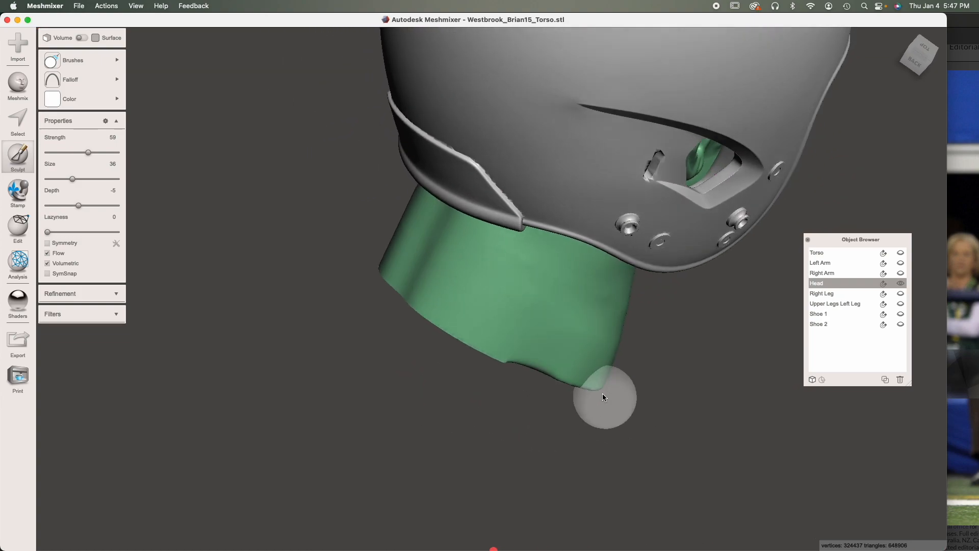
pyautogui.moveTo(455, 325); pyautogui.dragTo(520, 352, button='right')
pyautogui.moveTo(388, 278)
pyautogui.mouseDown(button='right')
pyautogui.moveTo(498, 407)
pyautogui.moveTo(431, 313)
pyautogui.mouseUp(button='right')
pyautogui.moveTo(341, 237); pyautogui.dragTo(421, 375, button='right')
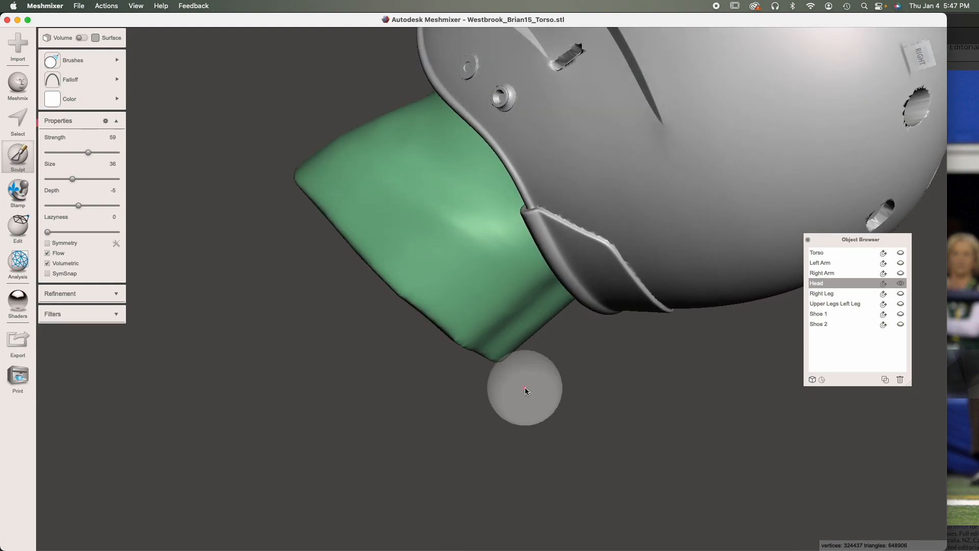
pyautogui.moveTo(524, 387); pyautogui.dragTo(376, 284, button='right')
pyautogui.moveTo(498, 338)
pyautogui.mouseDown(button='right')
pyautogui.moveTo(428, 320)
pyautogui.moveTo(560, 347)
pyautogui.moveTo(458, 338)
pyautogui.moveTo(632, 367)
pyautogui.moveTo(538, 369)
pyautogui.moveTo(485, 349)
pyautogui.mouseUp(button='right')
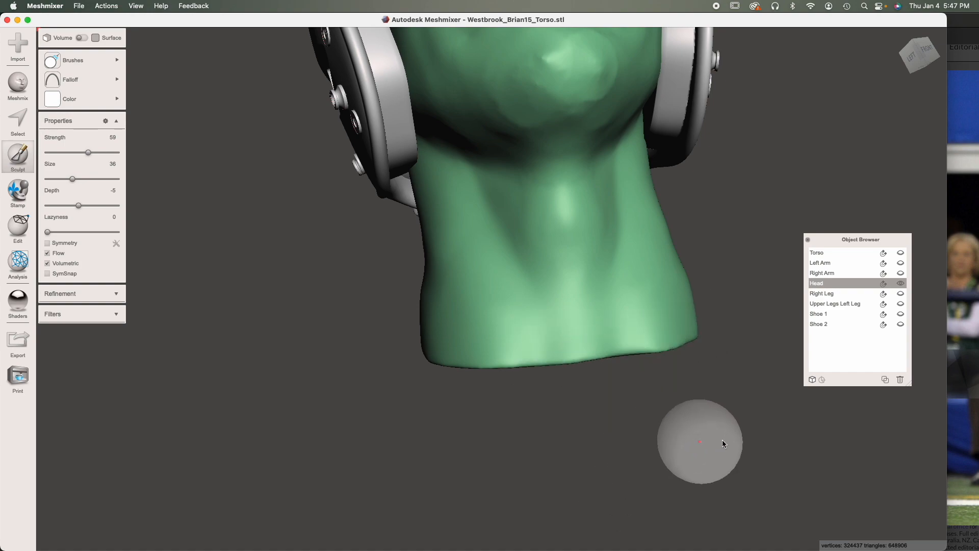
# Step: Show the Torso and examine from several angles how the smoothed neck sits in its socket
pyautogui.click(901, 255)
pyautogui.click(901, 255)
pyautogui.click(901, 255)
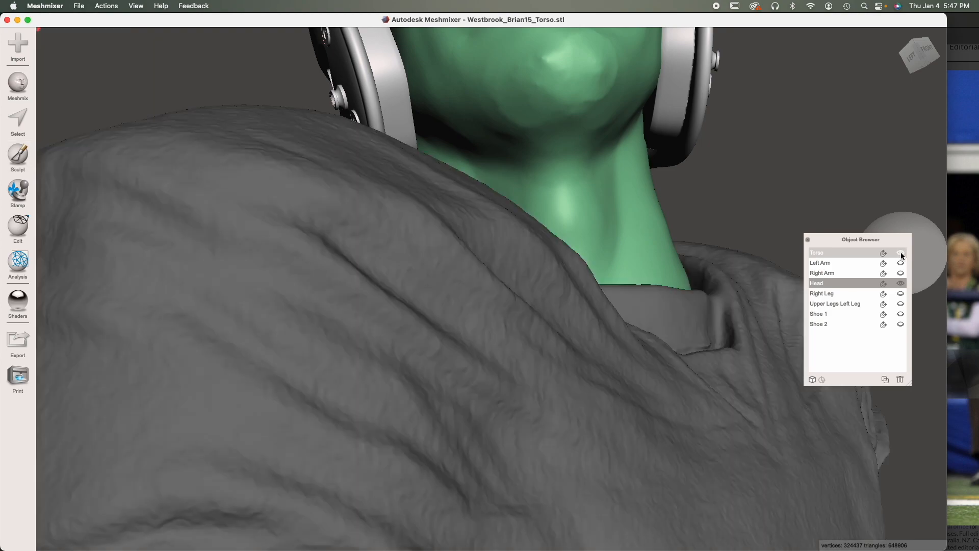
pyautogui.moveTo(623, 457)
pyautogui.mouseDown(button='right')
pyautogui.moveTo(612, 522)
pyautogui.moveTo(586, 535)
pyautogui.moveTo(626, 389)
pyautogui.mouseUp(button='right')
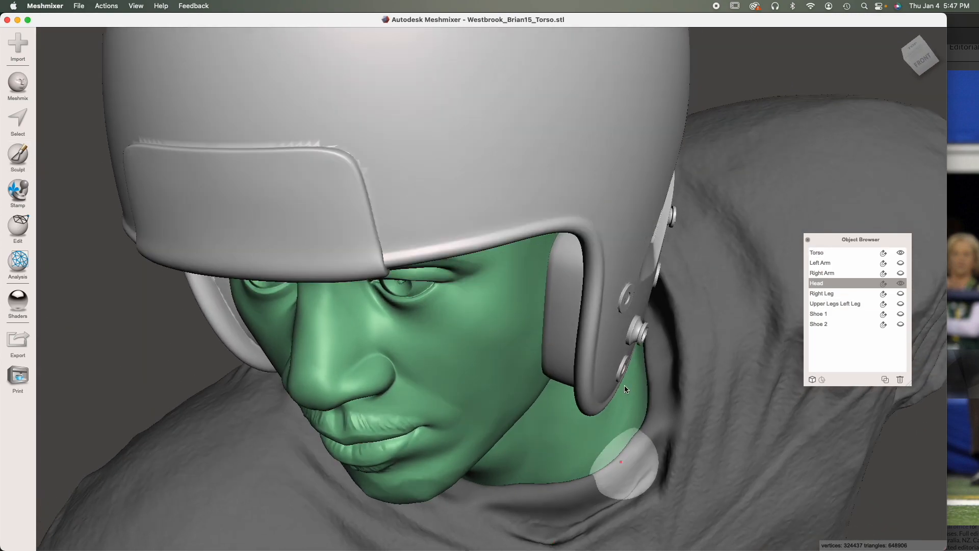
pyautogui.moveTo(625, 467); pyautogui.dragTo(624, 427, button='right')
pyautogui.scroll(-5, 536, 373)
pyautogui.moveTo(534, 375); pyautogui.dragTo(482, 413, button='right')
pyautogui.moveTo(557, 399); pyautogui.dragTo(630, 367, button='right')
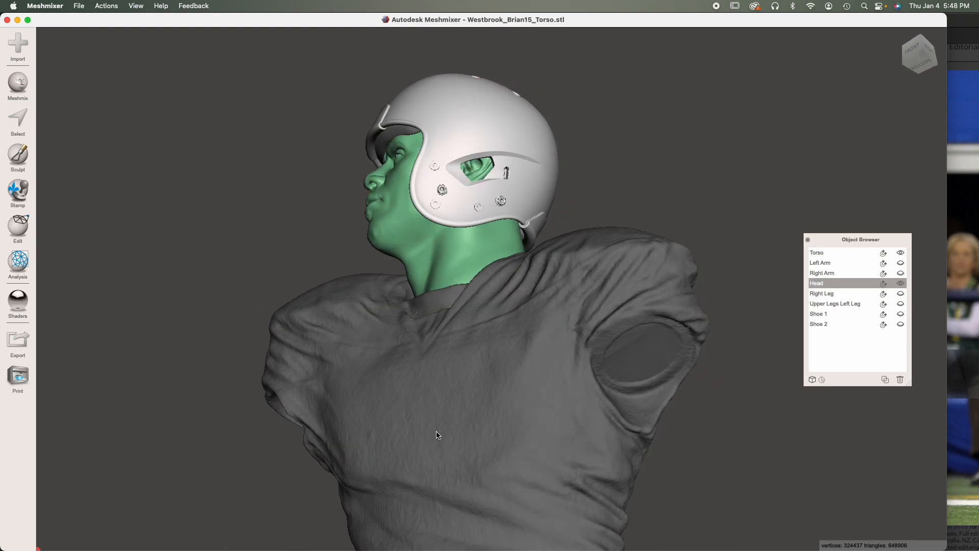
pyautogui.moveTo(619, 348); pyautogui.dragTo(576, 321, button='middle')
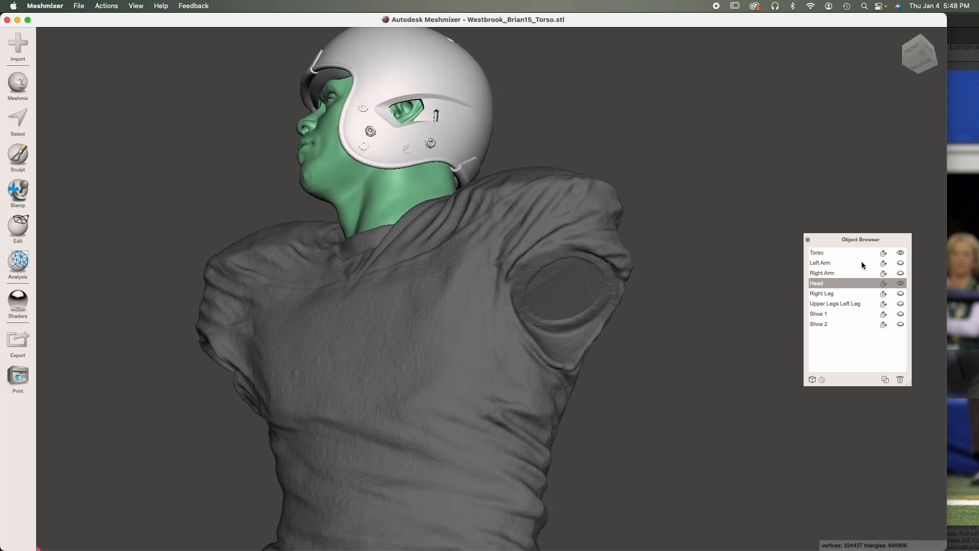
# Step: Show the Left Arm, hide the Torso and make the Left Arm the active object to expose its connector peg
pyautogui.click(901, 265)
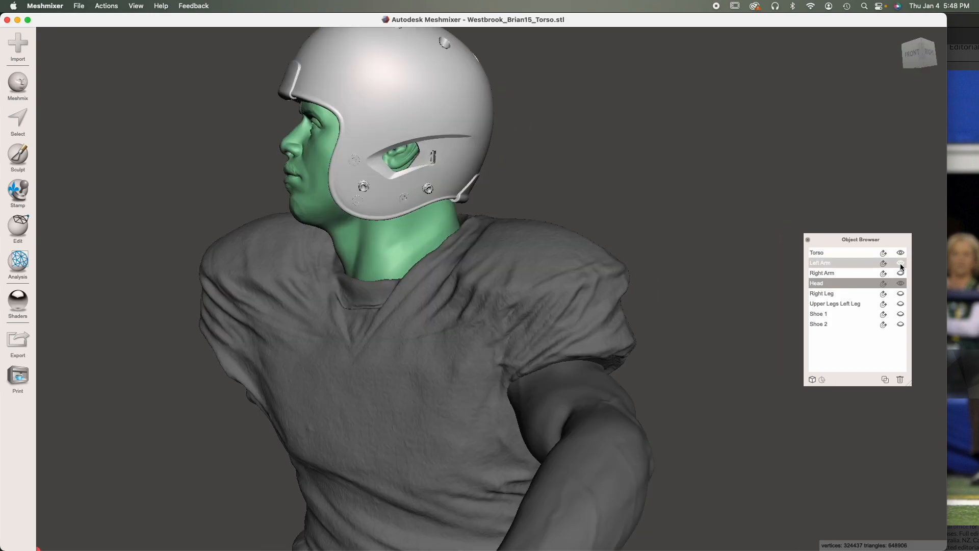
pyautogui.moveTo(678, 365); pyautogui.dragTo(556, 331, button='right')
pyautogui.click(649, 330)
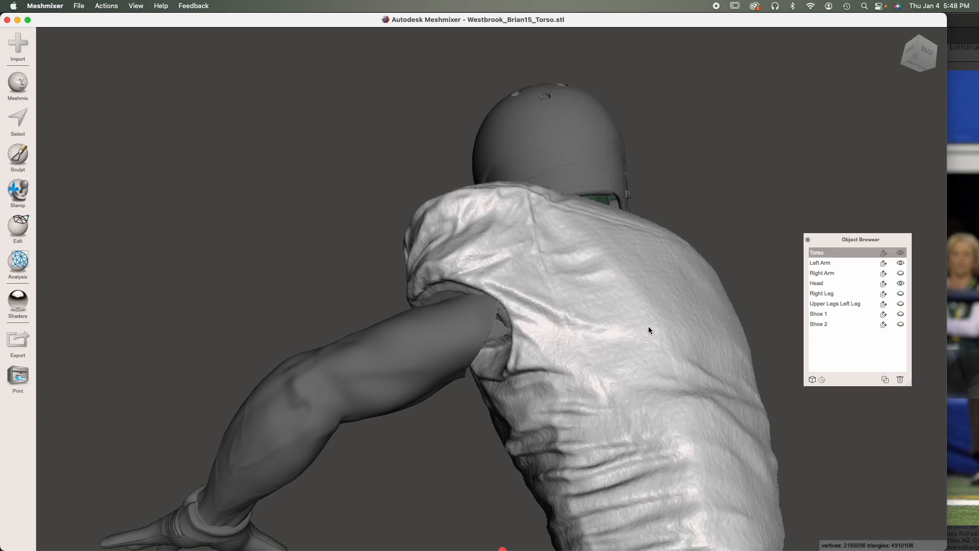
pyautogui.click(900, 253)
pyautogui.moveTo(511, 381); pyautogui.dragTo(580, 354, button='right')
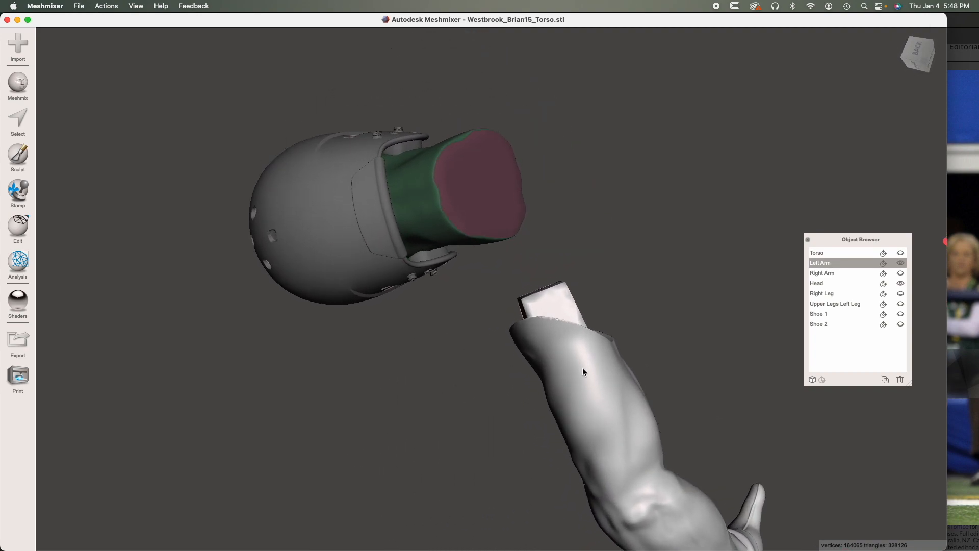
# Step: Remove the square peg from the Left Arm's upper end with a Plane Cut, discarding that half and using Remeshed Fill
pyautogui.click(21, 226)
pyautogui.click(106, 126)
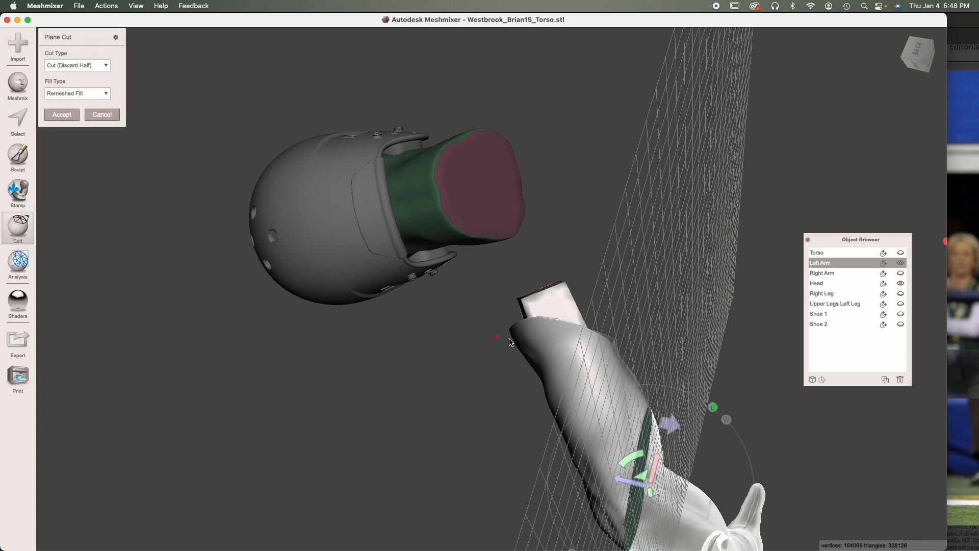
pyautogui.moveTo(659, 353); pyautogui.dragTo(660, 352)
pyautogui.moveTo(662, 384); pyautogui.dragTo(550, 352, button='right')
pyautogui.moveTo(389, 291); pyautogui.dragTo(482, 375, button='right')
pyautogui.moveTo(553, 390); pyautogui.dragTo(560, 521, button='right')
pyautogui.click(69, 119)
# Step: Select the Left Arm's cut end face, show the Torso and extend the face into the sleeve opening with Transform
pyautogui.press('s')
pyautogui.doubleClick(346, 348)
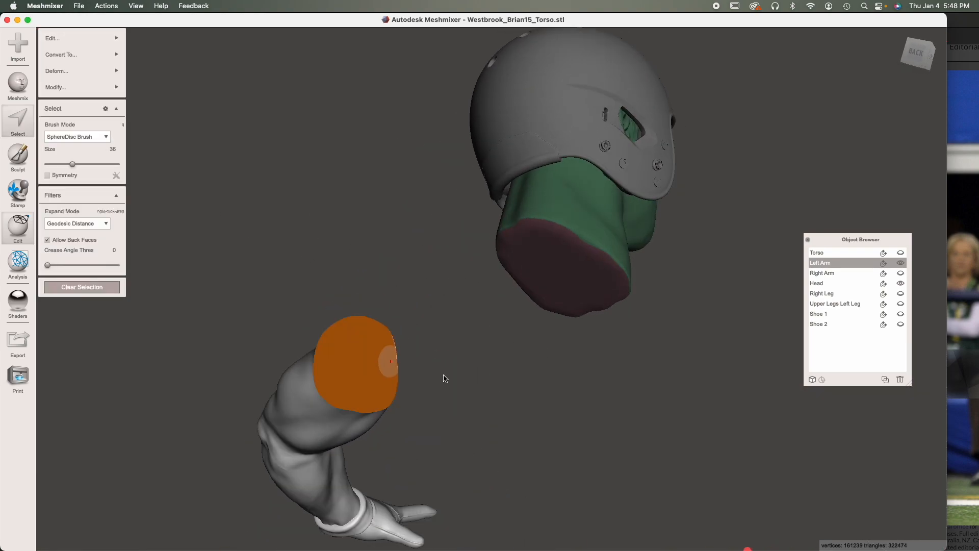
pyautogui.click(900, 253)
pyautogui.moveTo(575, 433)
pyautogui.mouseDown(button='right')
pyautogui.moveTo(598, 429)
pyautogui.moveTo(576, 428)
pyautogui.mouseUp(button='right')
pyautogui.press('t')
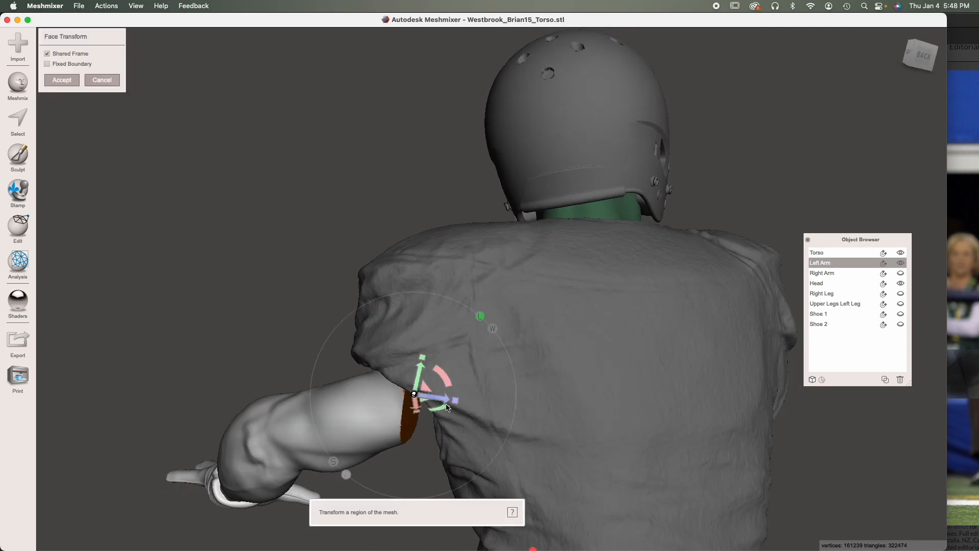
pyautogui.moveTo(442, 400); pyautogui.dragTo(491, 408)
pyautogui.moveTo(512, 373); pyautogui.dragTo(574, 332, button='right')
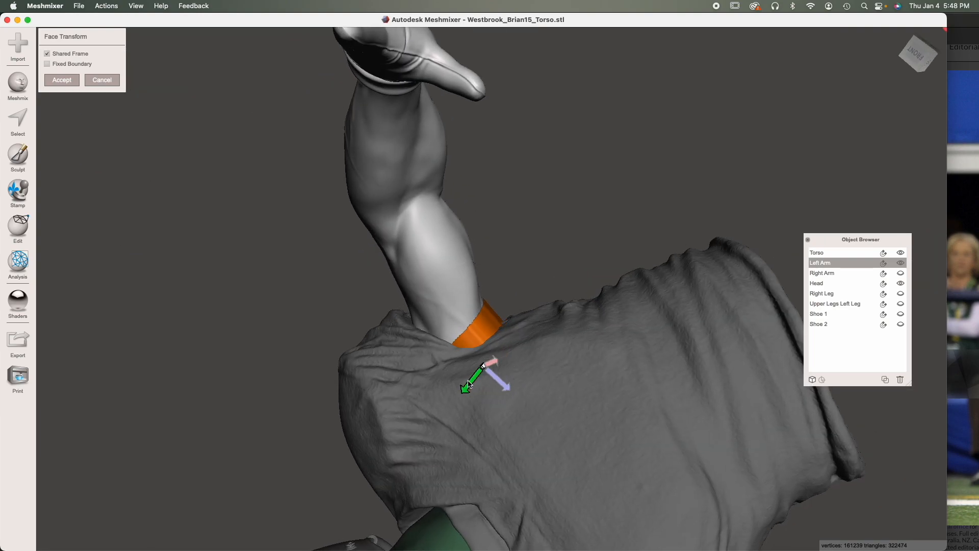
pyautogui.moveTo(469, 435); pyautogui.dragTo(565, 251, button='right')
pyautogui.moveTo(477, 199); pyautogui.dragTo(479, 203, button='right')
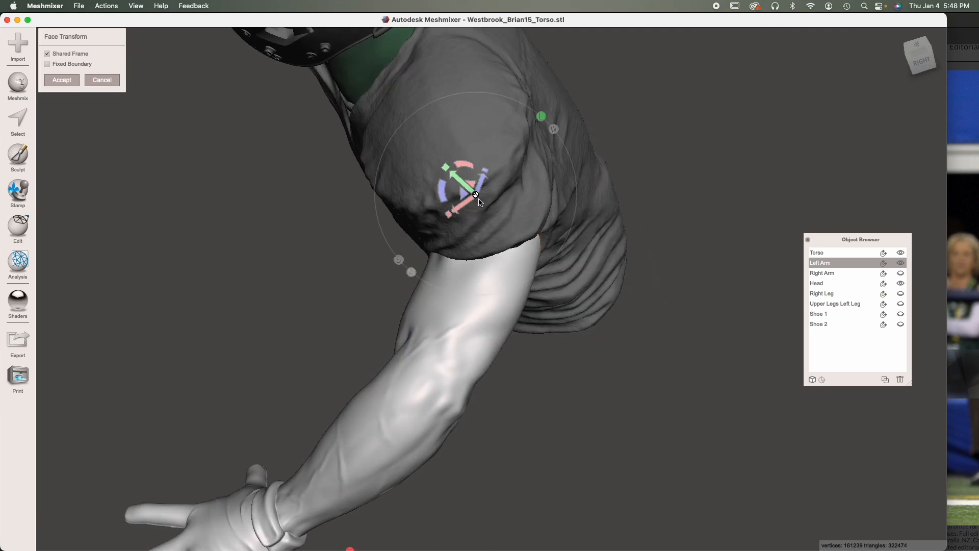
# Step: Hide the Torso, fine-tune and accept the Left Arm's end extension, and clear the selection
pyautogui.click(900, 253)
pyautogui.moveTo(485, 179)
pyautogui.mouseDown()
pyautogui.moveTo(480, 199)
pyautogui.moveTo(485, 183)
pyautogui.mouseUp()
pyautogui.moveTo(537, 283); pyautogui.dragTo(501, 281, button='right')
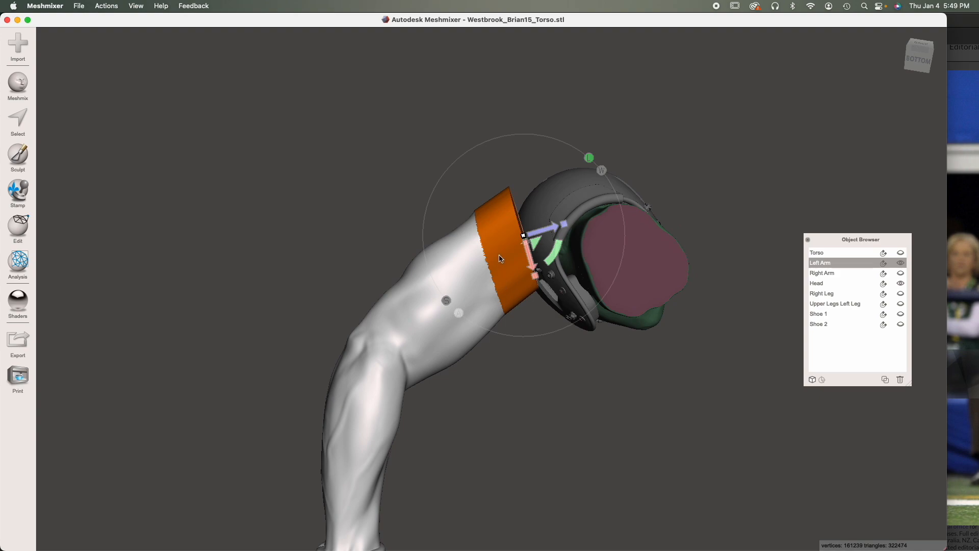
pyautogui.moveTo(123, 273); pyautogui.dragTo(379, 356, button='right')
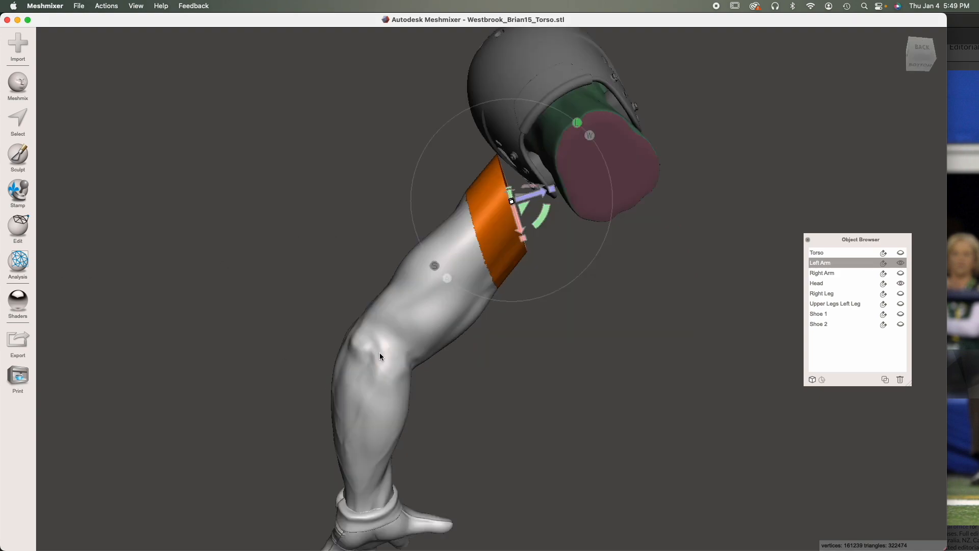
pyautogui.press('Return')
pyautogui.moveTo(509, 284); pyautogui.dragTo(484, 337, button='right')
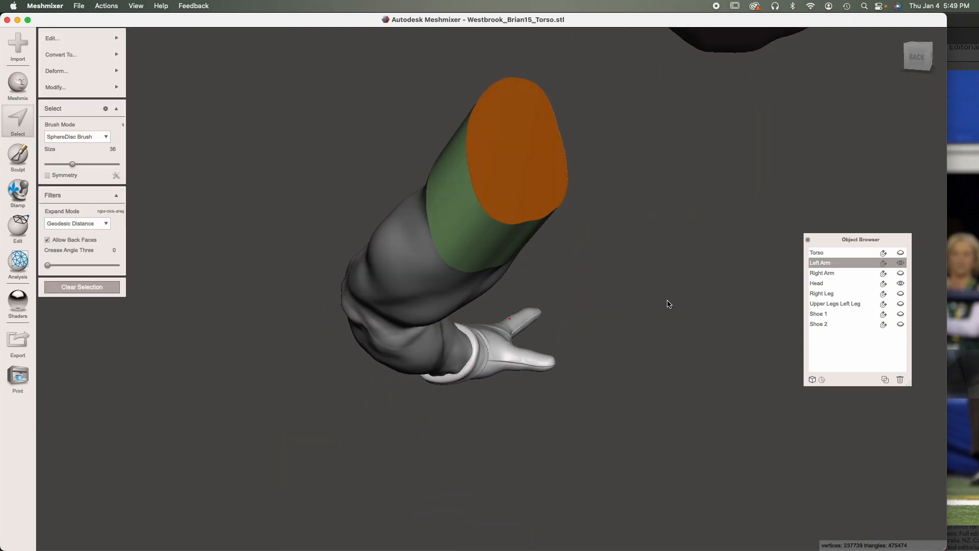
pyautogui.click(106, 287)
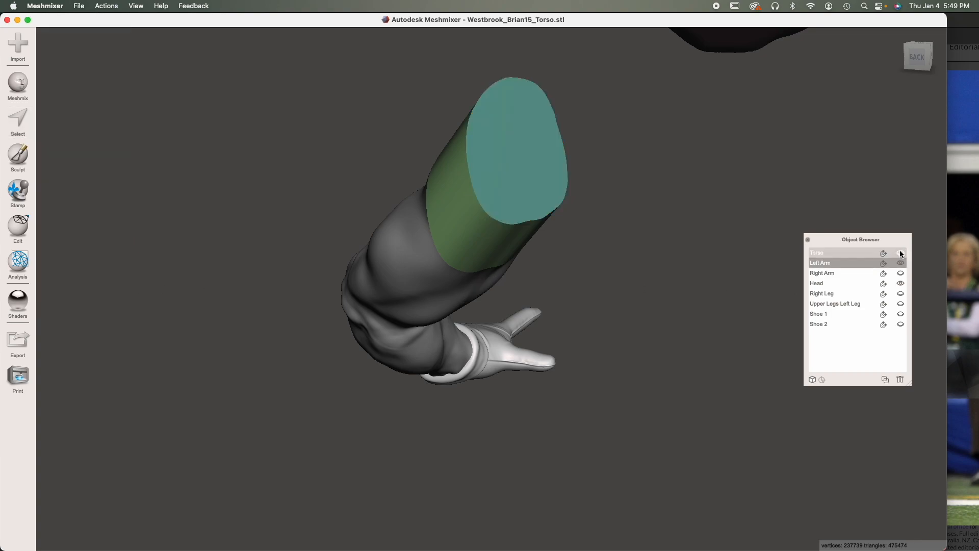
# Step: Show the Torso, select the face group on the Left Arm's extension, clear that FaceGroup and leave the selection
pyautogui.click(900, 254)
pyautogui.moveTo(561, 316); pyautogui.dragTo(772, 304, button='right')
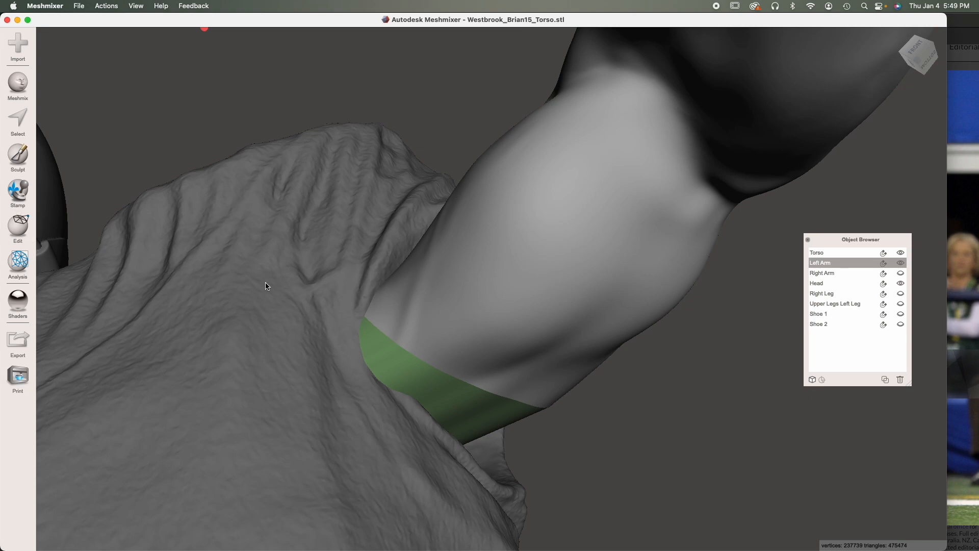
pyautogui.press('s')
pyautogui.doubleClick(456, 400)
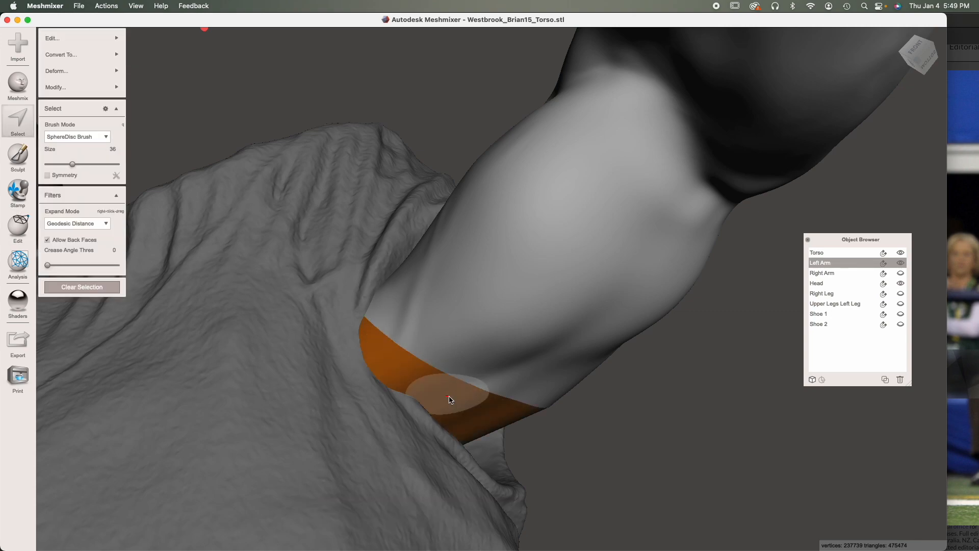
pyautogui.click(77, 87)
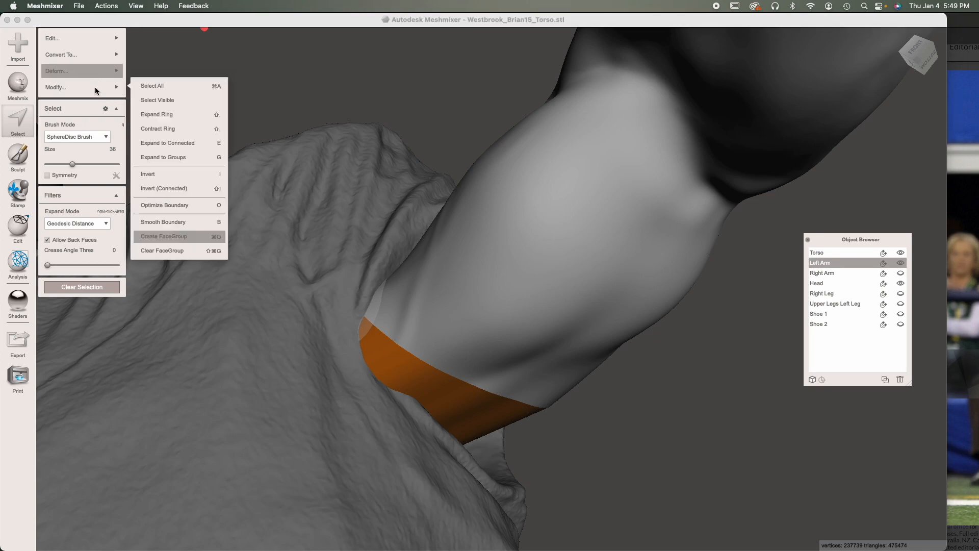
pyautogui.click(195, 252)
pyautogui.press('Escape')
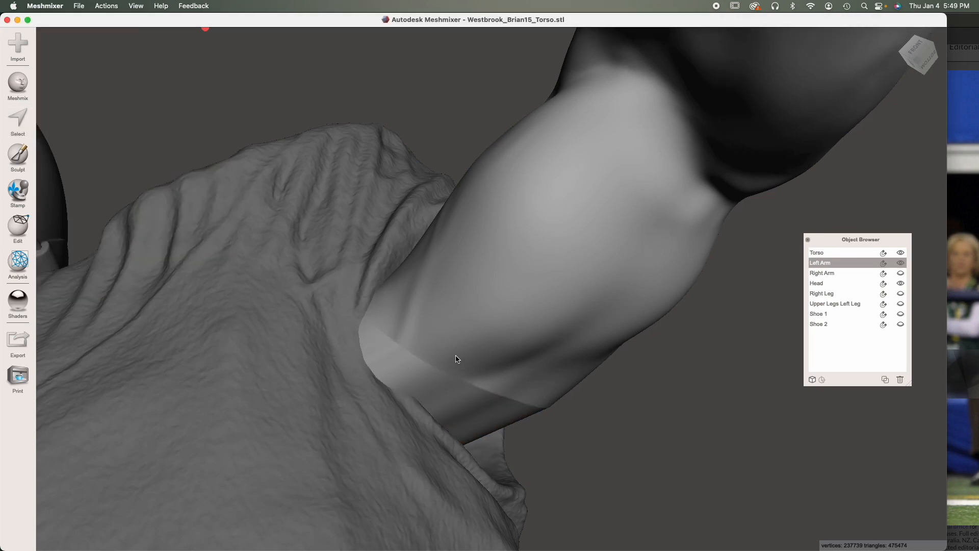
# Step: Smooth the seam between the Left Arm and its extension with the sculpt brush, raising the strength from 59 to 86
pyautogui.moveTo(455, 356); pyautogui.dragTo(463, 341, button='right')
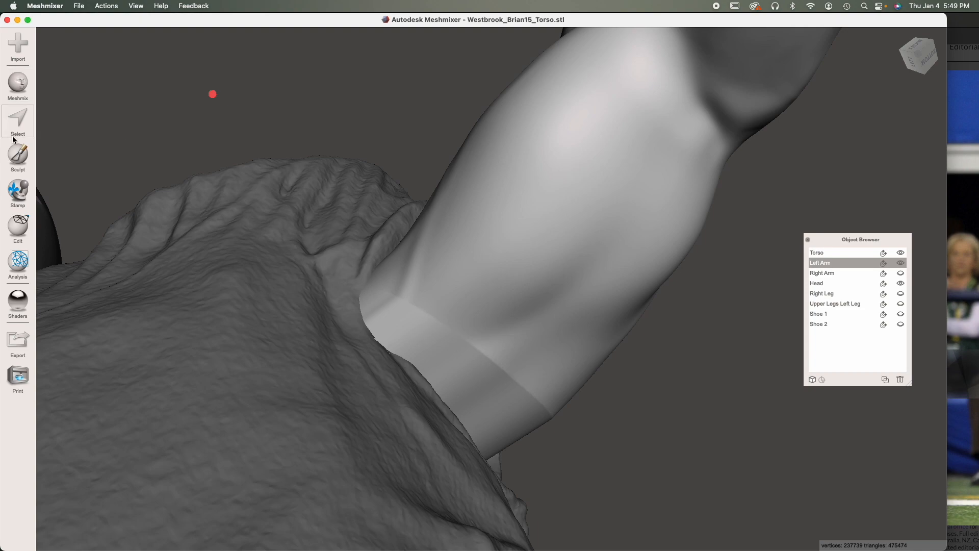
pyautogui.click(18, 156)
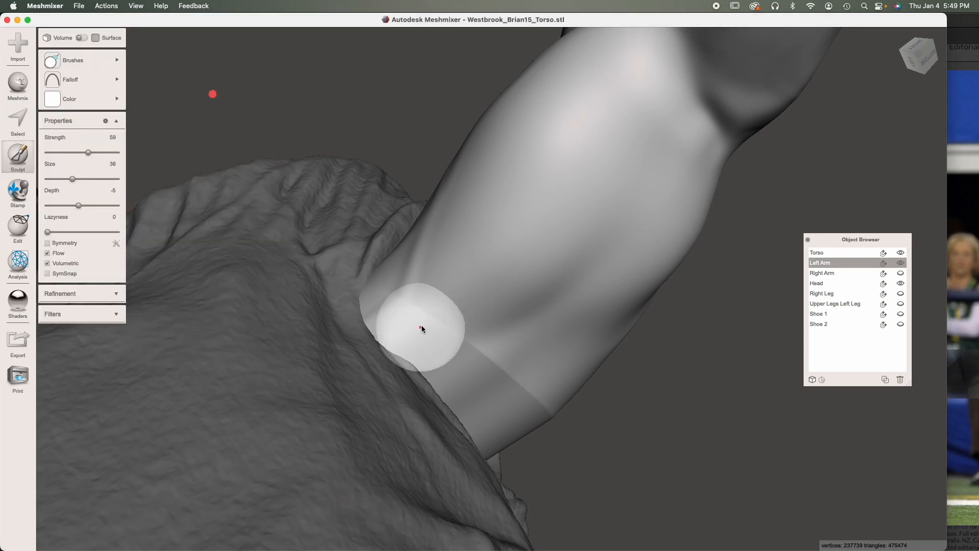
pyautogui.moveTo(379, 289)
pyautogui.mouseDown()
pyautogui.moveTo(531, 397)
pyautogui.moveTo(442, 340)
pyautogui.mouseUp()
pyautogui.moveTo(442, 341); pyautogui.dragTo(377, 280, button='right')
pyautogui.moveTo(374, 288); pyautogui.dragTo(539, 417)
pyautogui.click(107, 153)
pyautogui.moveTo(469, 356); pyautogui.dragTo(417, 371)
# Step: Smooth the rest of the Left Arm's seam beside the Torso's sleeve opening at strength 100 and size 38
pyautogui.moveTo(418, 371); pyautogui.dragTo(376, 348, button='right')
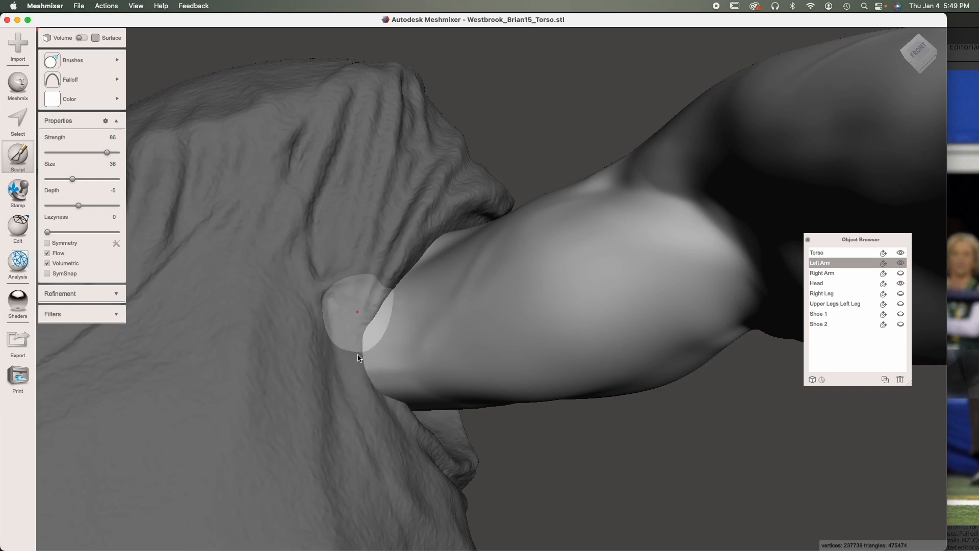
pyautogui.moveTo(286, 401); pyautogui.dragTo(343, 403, button='right')
pyautogui.scroll(4, 321, 333)
pyautogui.press(']')
pyautogui.press(']')
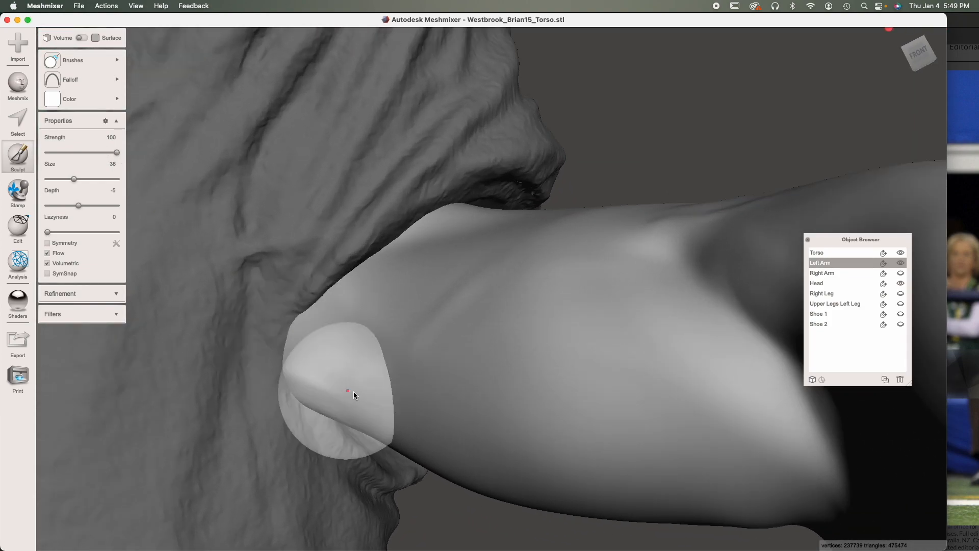
pyautogui.press('[')
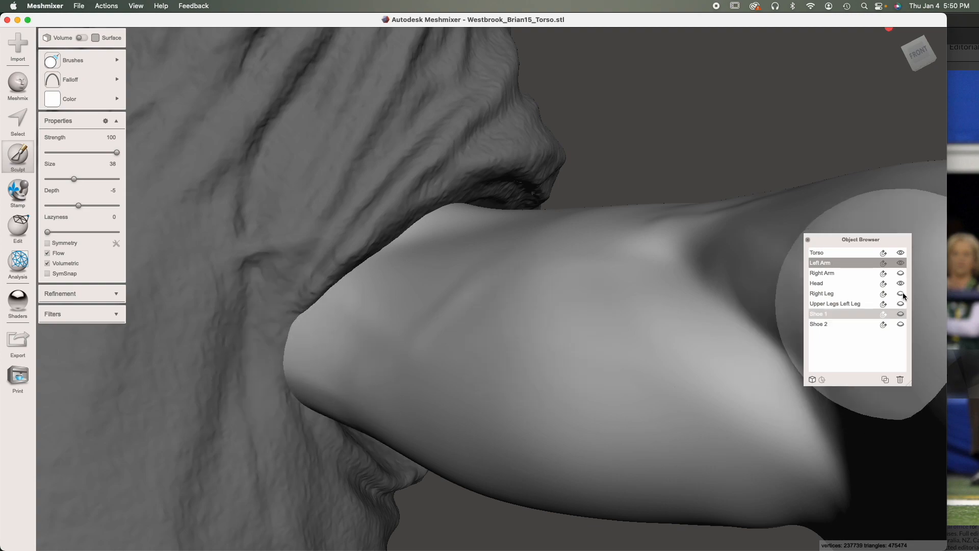
# Step: Hide the Torso and smooth the exposed seam and underside of the Left Arm's extension with the sculpt brush
pyautogui.click(901, 252)
pyautogui.moveTo(223, 270)
pyautogui.mouseDown()
pyautogui.moveTo(225, 330)
pyautogui.moveTo(219, 191)
pyautogui.moveTo(179, 202)
pyautogui.moveTo(216, 170)
pyautogui.moveTo(231, 351)
pyautogui.moveTo(265, 378)
pyautogui.moveTo(258, 326)
pyautogui.mouseUp()
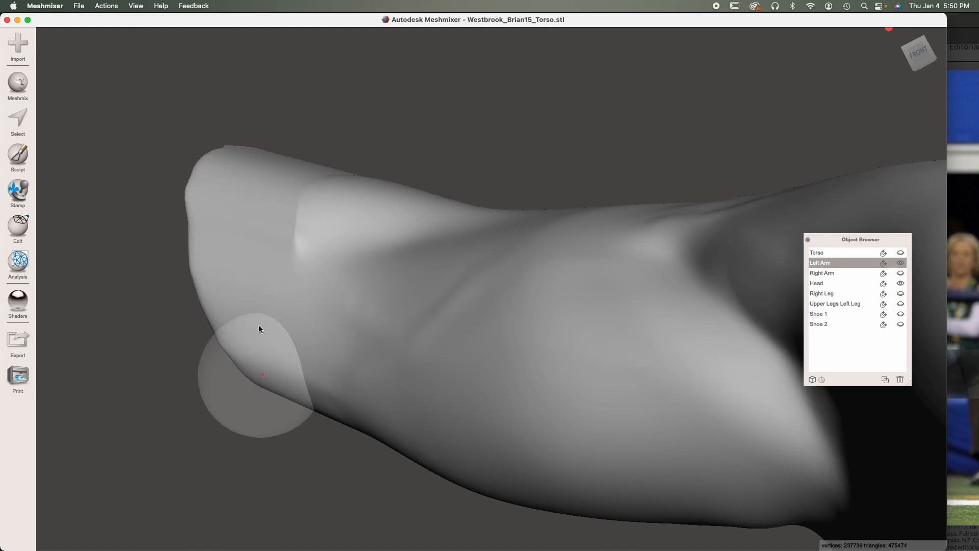
pyautogui.moveTo(341, 200); pyautogui.dragTo(341, 215, button='right')
pyautogui.moveTo(334, 206)
pyautogui.mouseDown()
pyautogui.moveTo(307, 162)
pyautogui.moveTo(304, 199)
pyautogui.moveTo(348, 362)
pyautogui.mouseUp()
pyautogui.moveTo(347, 363); pyautogui.dragTo(323, 252, button='right')
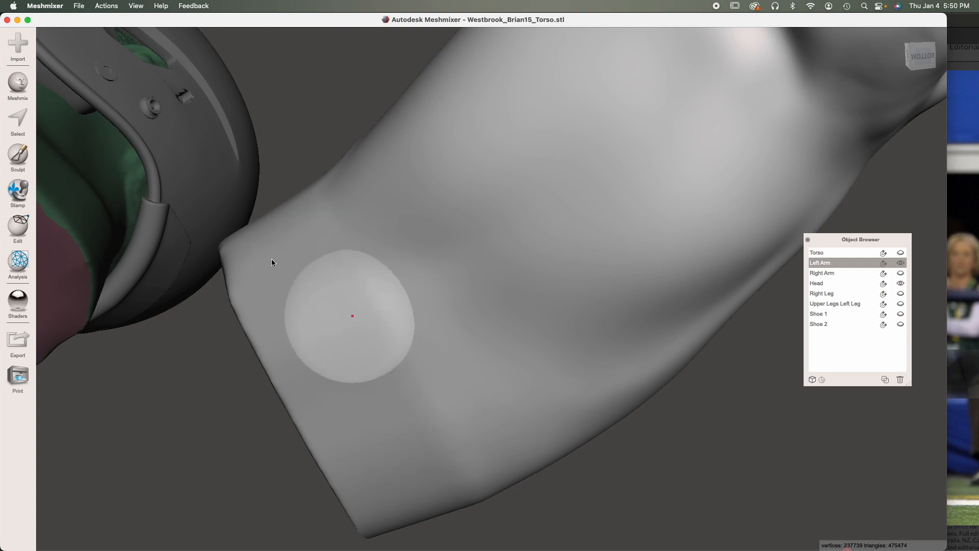
# Step: Show the Torso again and inspect how the smoothed Left Arm meets the sleeve opening
pyautogui.click(901, 252)
pyautogui.moveTo(547, 281)
pyautogui.mouseDown(button='right')
pyautogui.moveTo(519, 360)
pyautogui.moveTo(347, 292)
pyautogui.mouseUp(button='right')
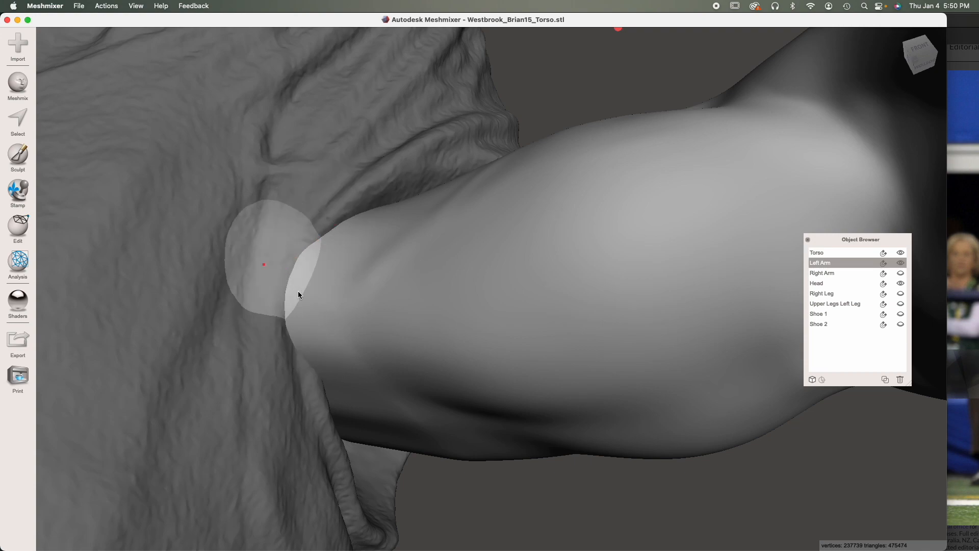
pyautogui.moveTo(276, 356); pyautogui.dragTo(265, 360, button='right')
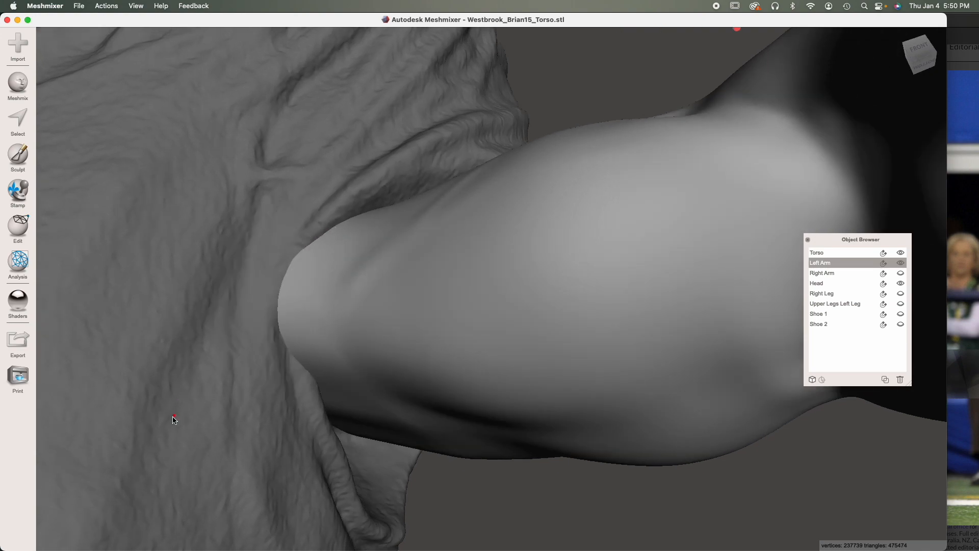
# Step: Activate the Sculpt tool and bring up its brush choices for the Left Arm
pyautogui.click(19, 154)
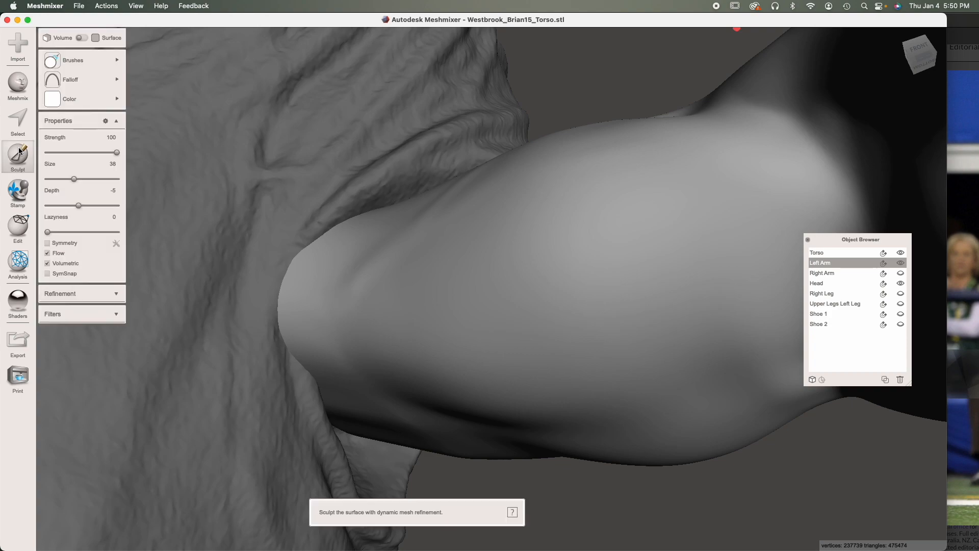
pyautogui.moveTo(107, 62)
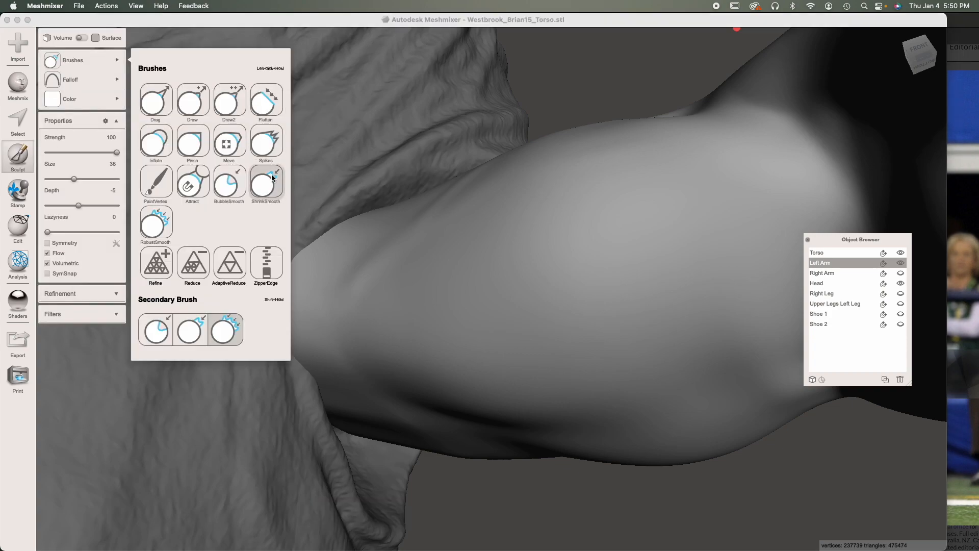
# Step: Swell the left arm's upper end inside the sleeve opening with the Inflate brush at size 41, hiding the torso to reach it
pyautogui.click(161, 146)
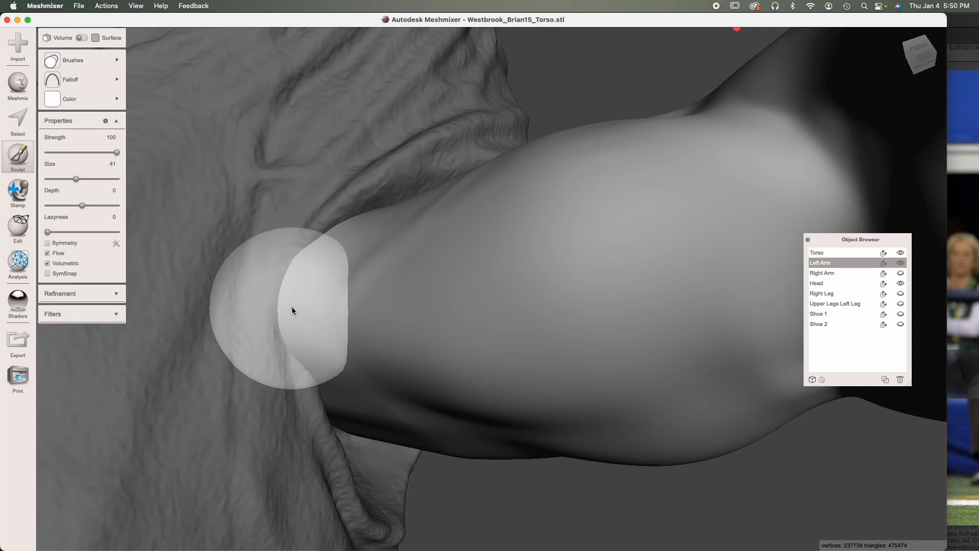
pyautogui.moveTo(292, 306)
pyautogui.mouseDown()
pyautogui.moveTo(280, 288)
pyautogui.moveTo(327, 243)
pyautogui.moveTo(284, 321)
pyautogui.moveTo(256, 310)
pyautogui.moveTo(272, 379)
pyautogui.moveTo(247, 366)
pyautogui.mouseUp()
pyautogui.moveTo(272, 306); pyautogui.dragTo(262, 290)
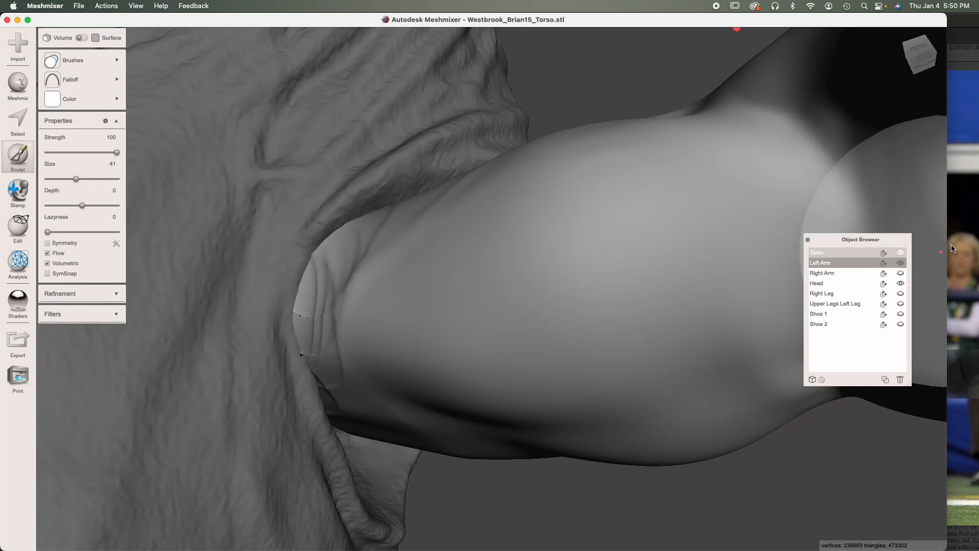
pyautogui.click(901, 253)
pyautogui.moveTo(224, 256)
pyautogui.mouseDown()
pyautogui.moveTo(209, 199)
pyautogui.moveTo(259, 213)
pyautogui.moveTo(236, 196)
pyautogui.moveTo(262, 280)
pyautogui.moveTo(290, 328)
pyautogui.mouseUp()
# Step: Smooth the bumpy, inflated upper end of the left arm with the ShrinkSmooth brush
pyautogui.click(26, 152)
pyautogui.moveTo(91, 62)
pyautogui.click(267, 185)
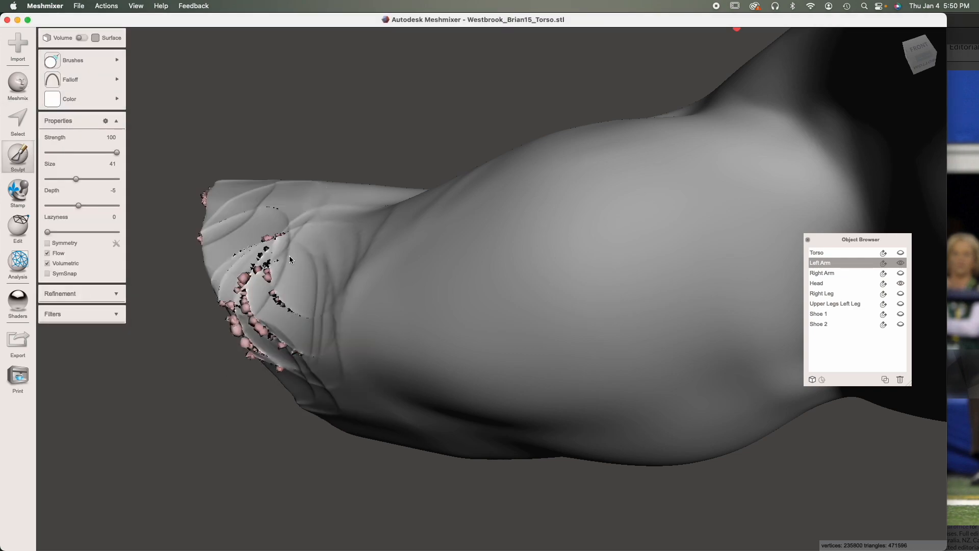
pyautogui.moveTo(289, 255)
pyautogui.mouseDown()
pyautogui.moveTo(299, 305)
pyautogui.moveTo(327, 313)
pyautogui.moveTo(288, 323)
pyautogui.moveTo(219, 222)
pyautogui.moveTo(219, 185)
pyautogui.moveTo(289, 387)
pyautogui.moveTo(254, 304)
pyautogui.moveTo(264, 290)
pyautogui.moveTo(272, 306)
pyautogui.moveTo(256, 198)
pyautogui.mouseUp()
pyautogui.moveTo(256, 197)
pyautogui.mouseDown(button='right')
pyautogui.moveTo(286, 367)
pyautogui.moveTo(331, 183)
pyautogui.moveTo(142, 158)
pyautogui.mouseUp(button='right')
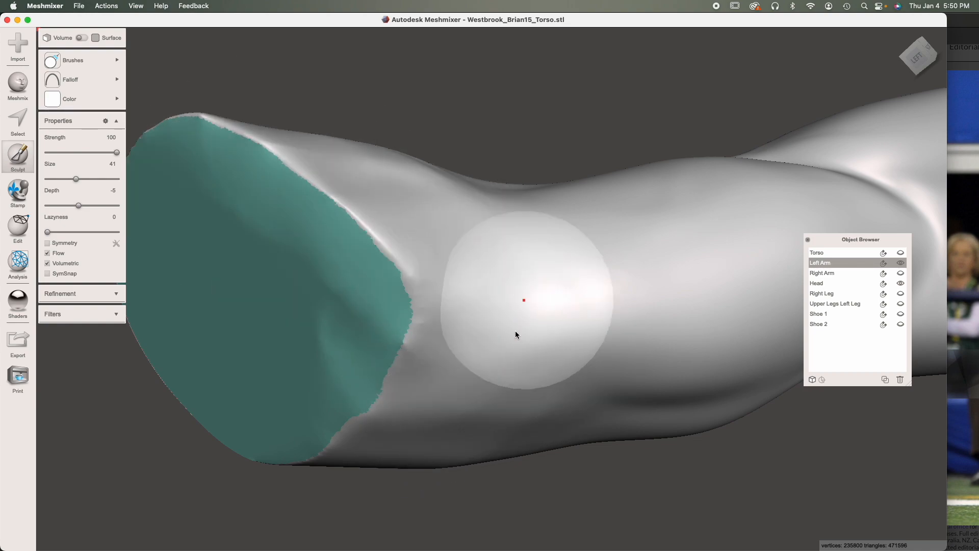
pyautogui.moveTo(340, 373)
pyautogui.mouseDown(button='right')
pyautogui.moveTo(499, 332)
pyautogui.moveTo(418, 322)
pyautogui.moveTo(339, 245)
pyautogui.mouseUp(button='right')
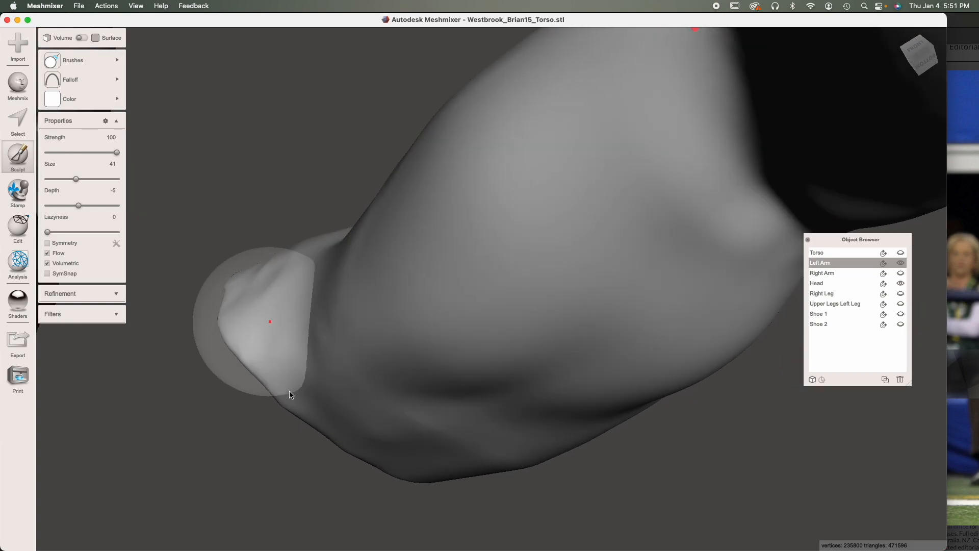
# Step: Show the torso again and nudge the left arm slightly within the sleeve opening using Transform
pyautogui.click(901, 252)
pyautogui.moveTo(510, 357); pyautogui.dragTo(489, 452, button='right')
pyautogui.moveTo(402, 427); pyautogui.dragTo(566, 343, button='right')
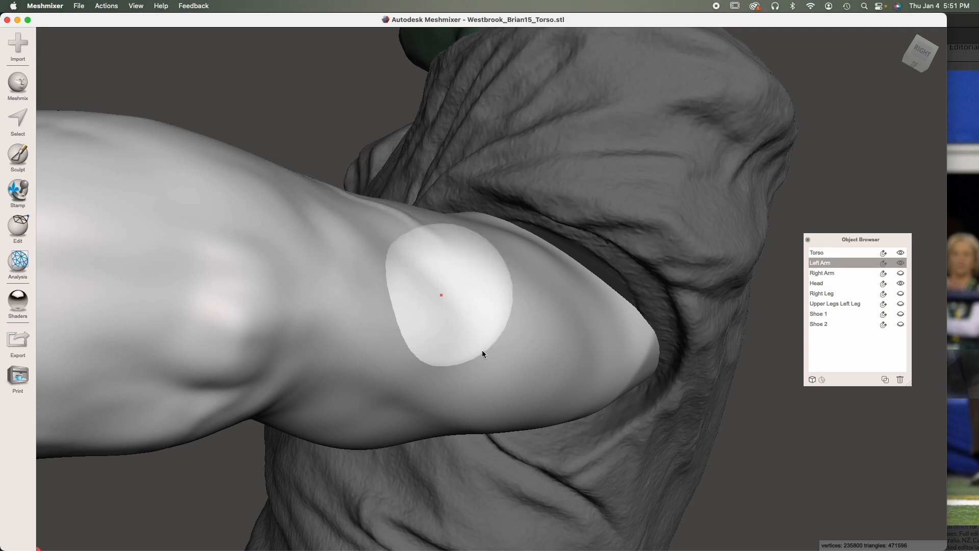
pyautogui.scroll(-5, 480, 347)
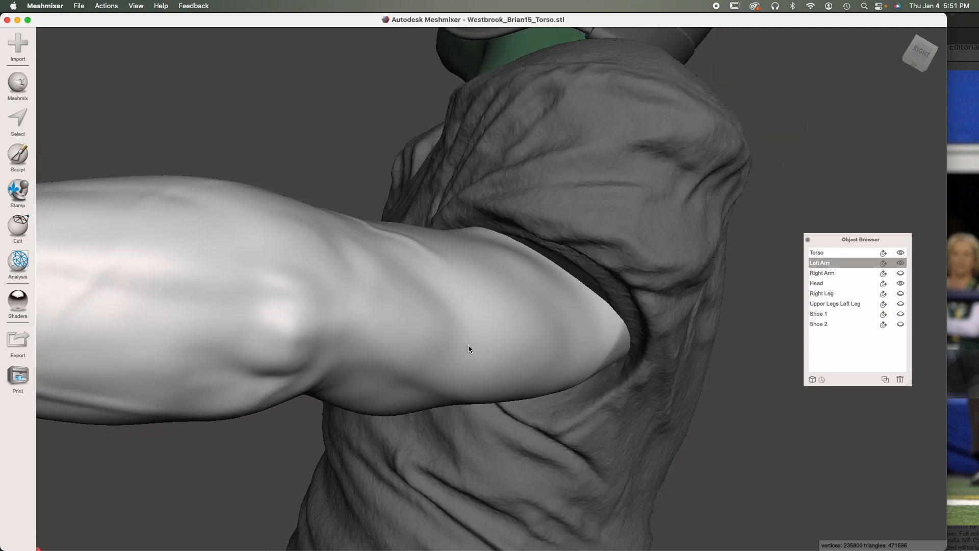
pyautogui.press('t')
pyautogui.scroll(-5, 356, 331)
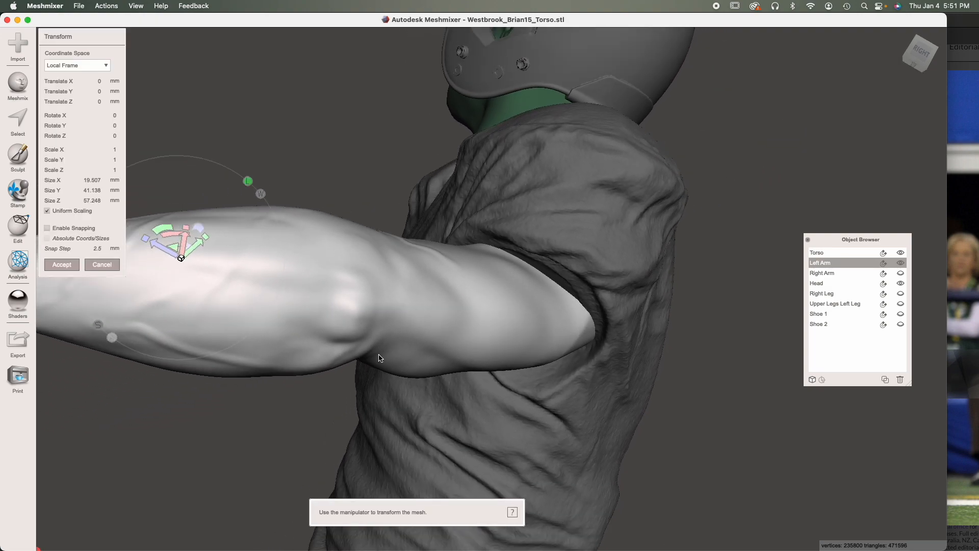
pyautogui.moveTo(215, 282); pyautogui.dragTo(223, 286)
pyautogui.moveTo(318, 365); pyautogui.dragTo(306, 296, button='right')
pyautogui.press('Return')
pyautogui.moveTo(367, 305); pyautogui.dragTo(285, 237, button='right')
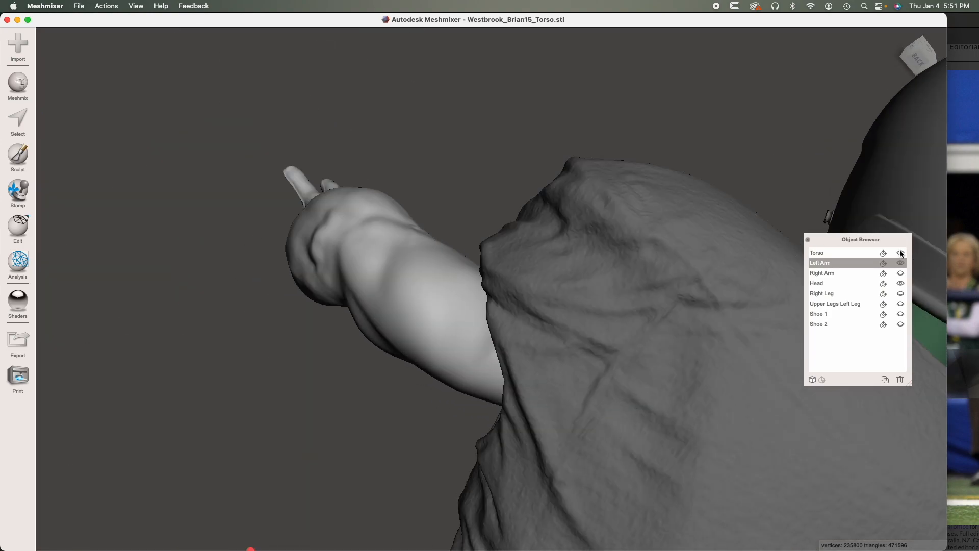
# Step: Make the torso see-through, trim the left arm's end inside the sleeve with Plane Cut (Discard Half, Remeshed Fill), and restore the torso's solid display
pyautogui.click(883, 252)
pyautogui.moveTo(653, 353); pyautogui.dragTo(597, 352, button='right')
pyautogui.moveTo(561, 269); pyautogui.dragTo(599, 347, button='right')
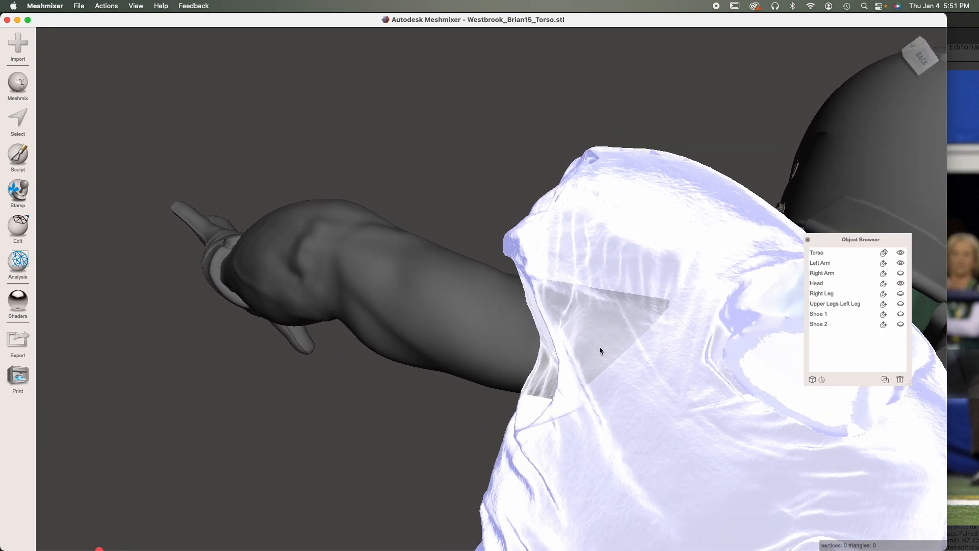
pyautogui.click(426, 313)
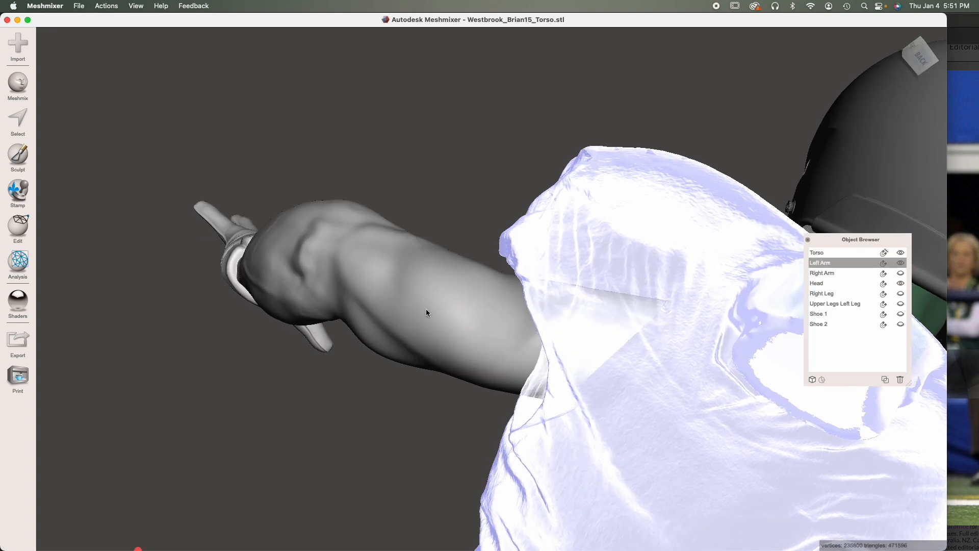
pyautogui.click(21, 236)
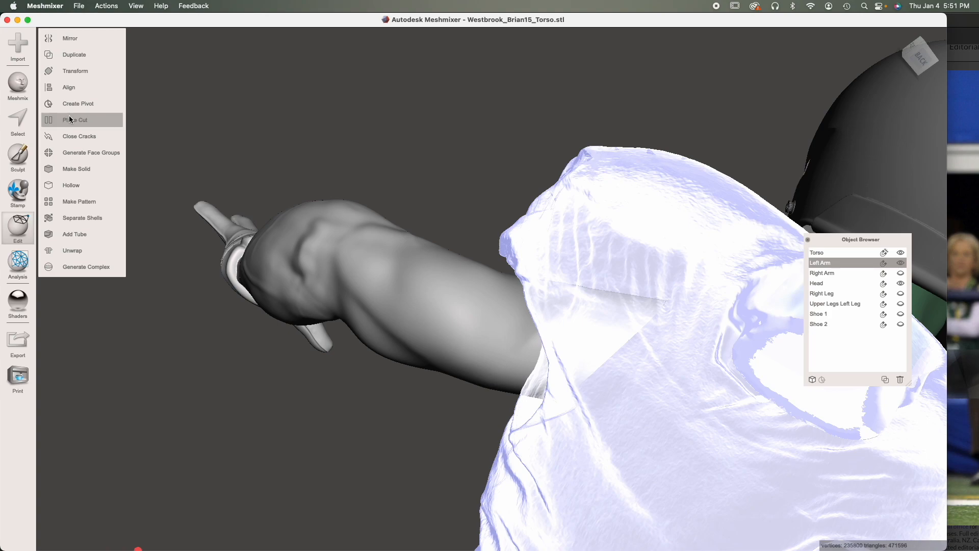
pyautogui.click(65, 119)
pyautogui.moveTo(536, 237); pyautogui.dragTo(578, 441)
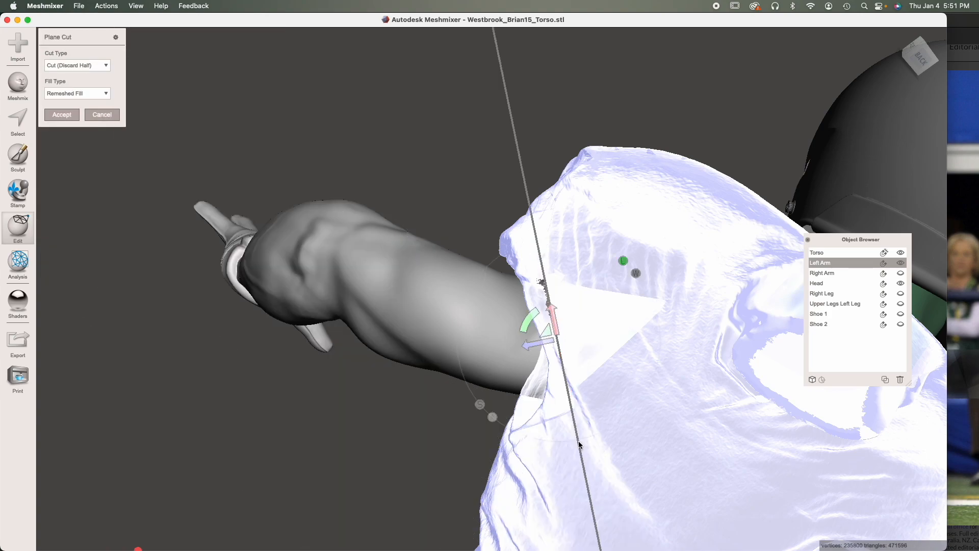
pyautogui.moveTo(360, 301); pyautogui.dragTo(311, 372, button='right')
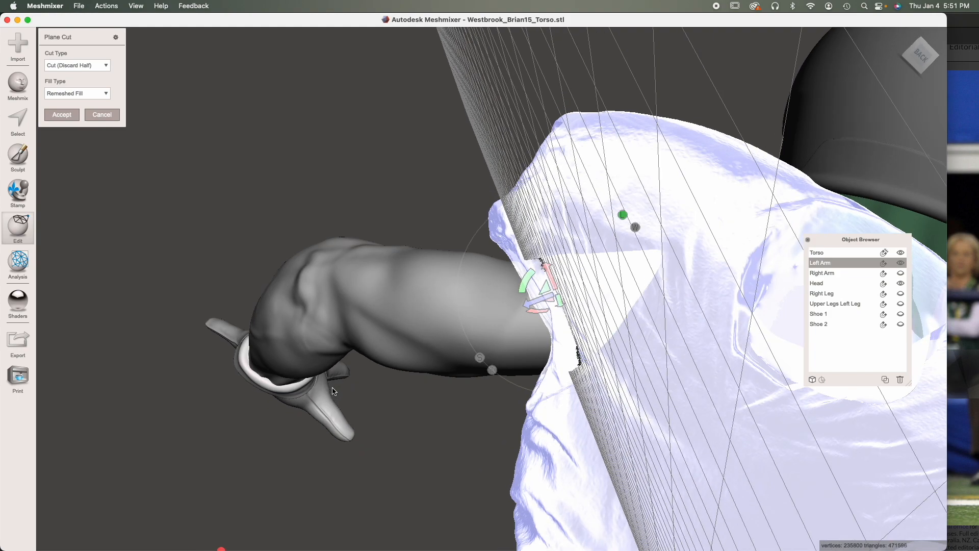
pyautogui.press('Return')
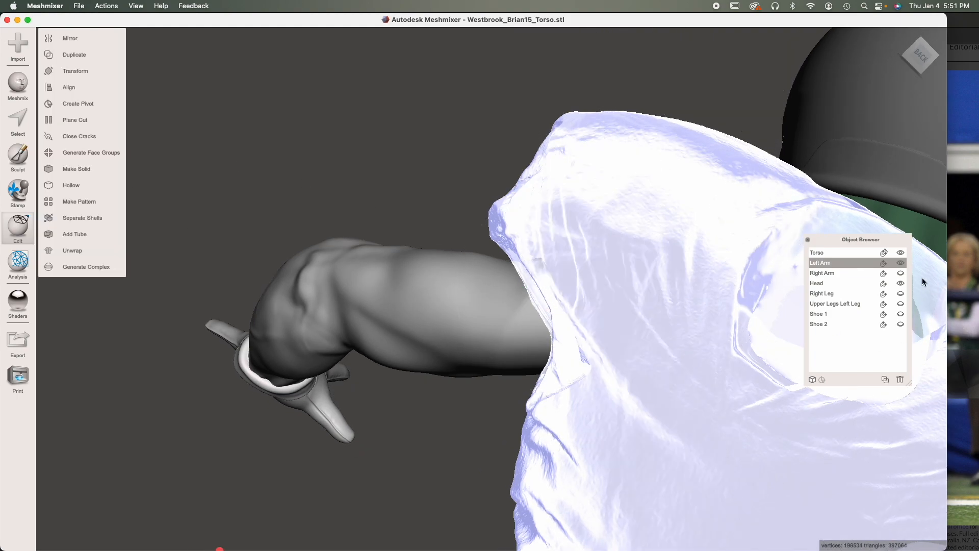
pyautogui.click(883, 253)
# Step: Duplicate the left arm and hide the original, keeping the copy shown
pyautogui.moveTo(551, 264); pyautogui.dragTo(531, 322, button='right')
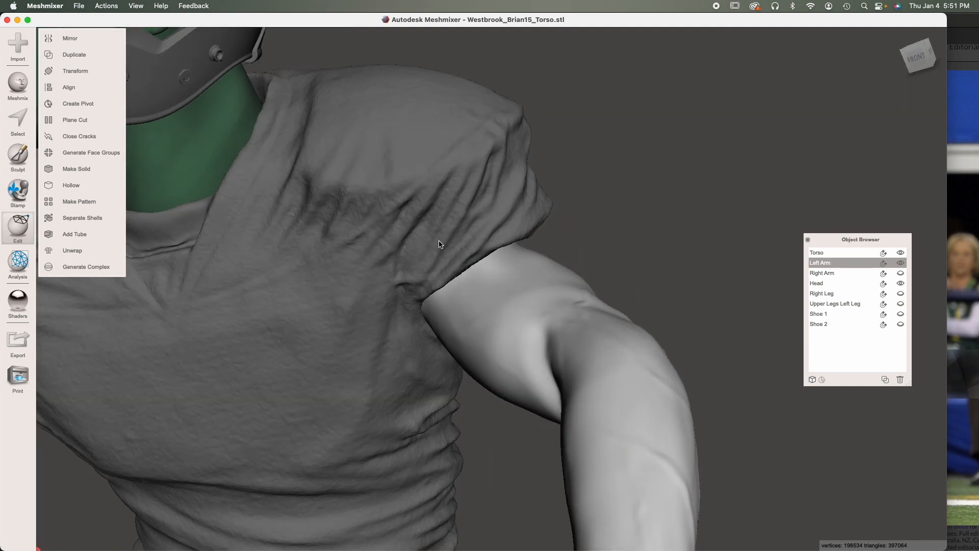
pyautogui.moveTo(431, 244); pyautogui.dragTo(404, 332, button='right')
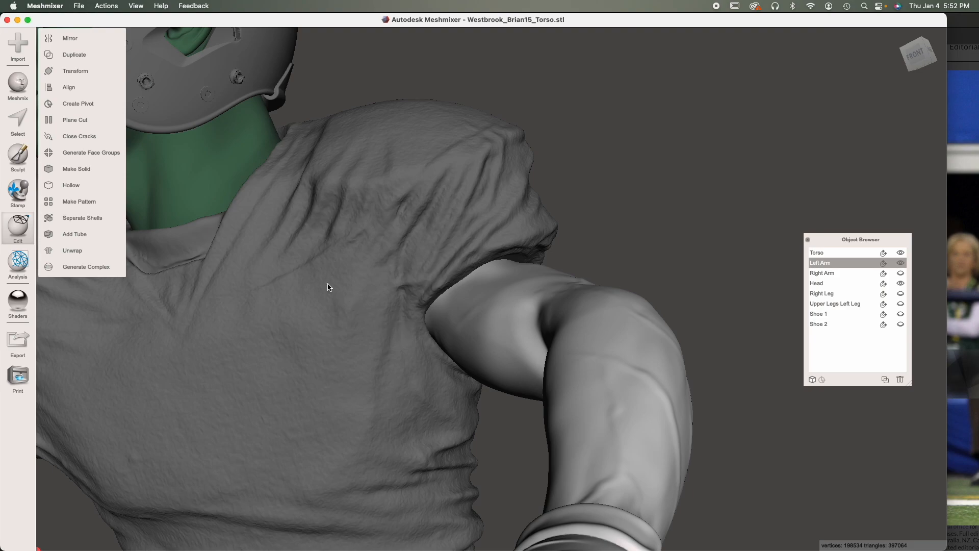
pyautogui.click(323, 266)
pyautogui.moveTo(318, 314)
pyautogui.mouseDown(button='right')
pyautogui.moveTo(307, 324)
pyautogui.moveTo(318, 317)
pyautogui.mouseUp(button='right')
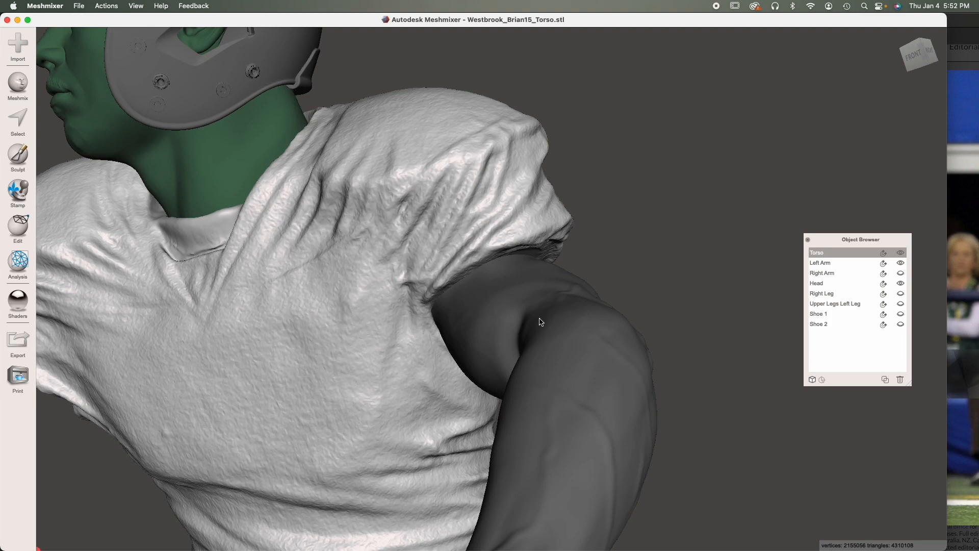
pyautogui.click(568, 353)
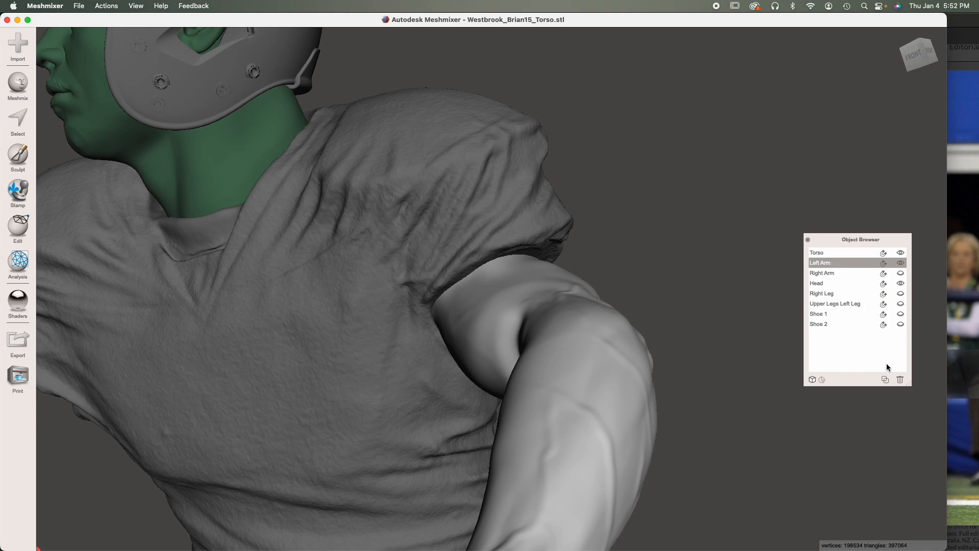
pyautogui.click(886, 379)
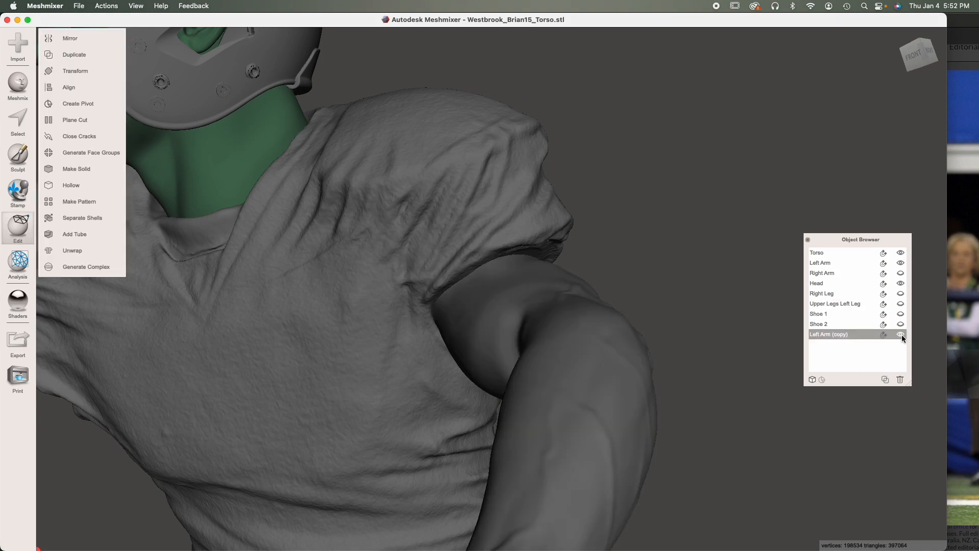
pyautogui.click(902, 263)
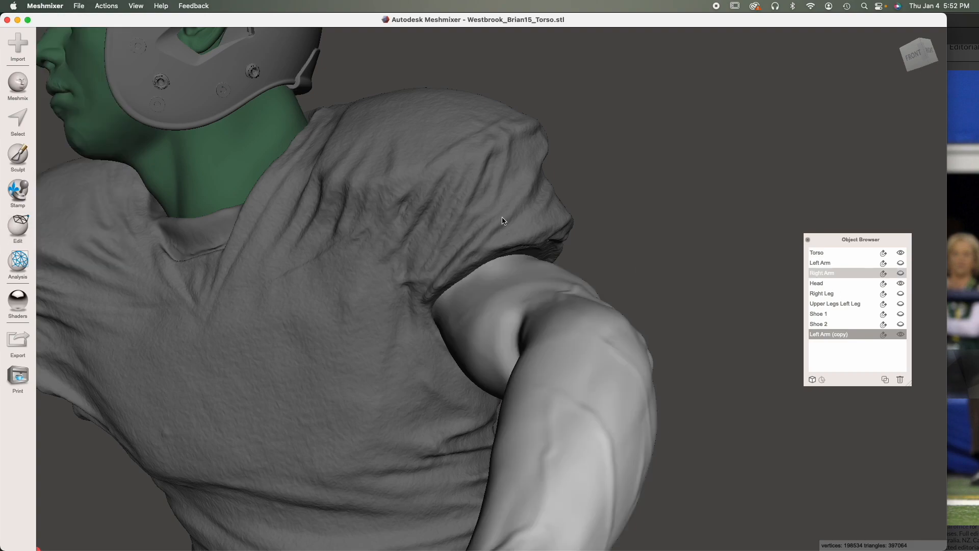
# Step: Subtract the left arm copy from the torso with Boolean Difference in Precise mode
pyautogui.click(471, 219)
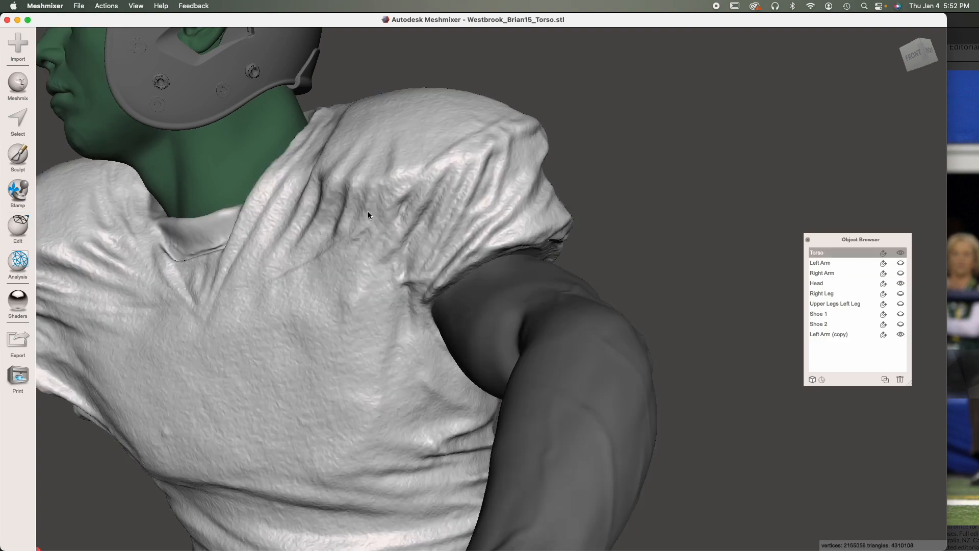
pyautogui.keyDown('shift'); pyautogui.click(580, 358); pyautogui.keyUp('shift')
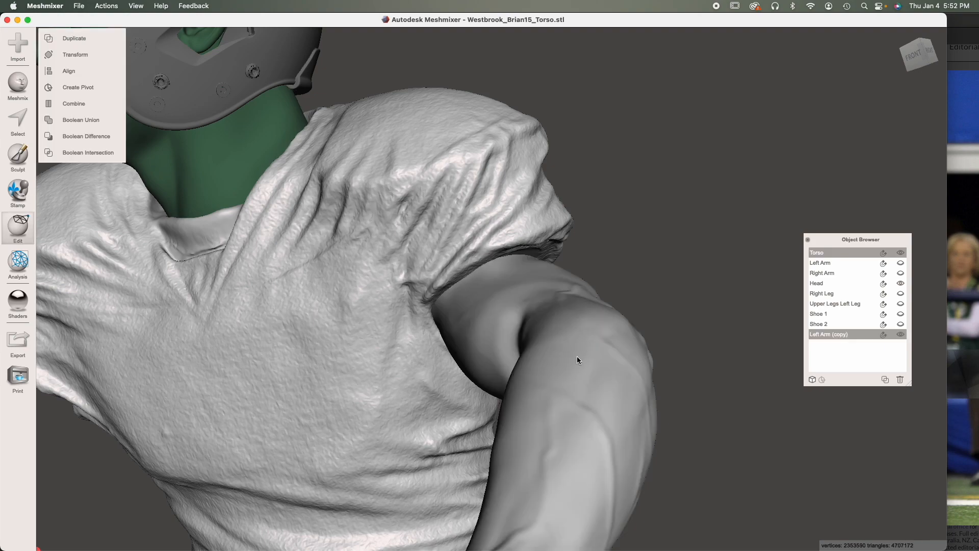
pyautogui.click(101, 137)
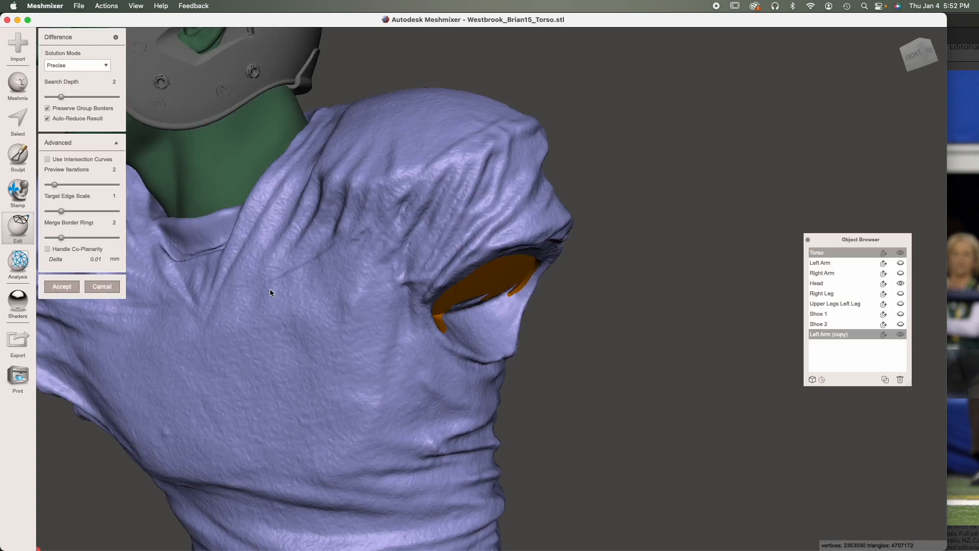
pyautogui.moveTo(360, 298); pyautogui.dragTo(53, 119, button='right')
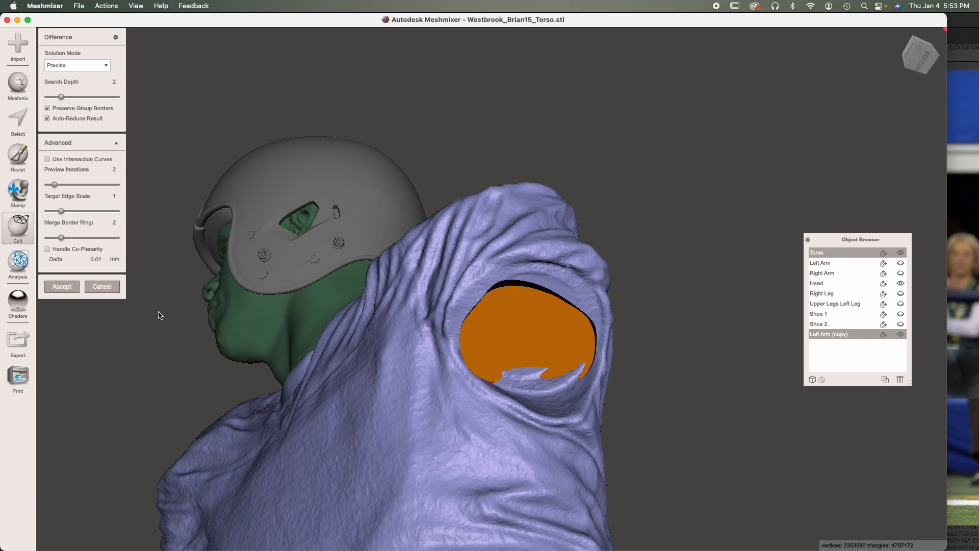
pyautogui.press('Return')
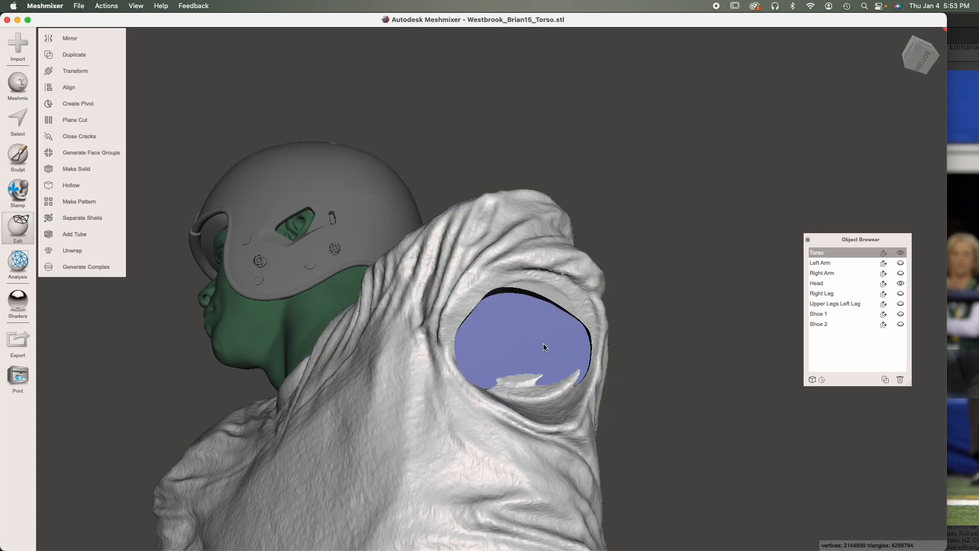
# Step: Smooth the walls and rim of the arm socket cut into the torso's sleeve with the ShrinkSmooth brush reduced to size 33
pyautogui.moveTo(544, 347); pyautogui.dragTo(376, 262, button='right')
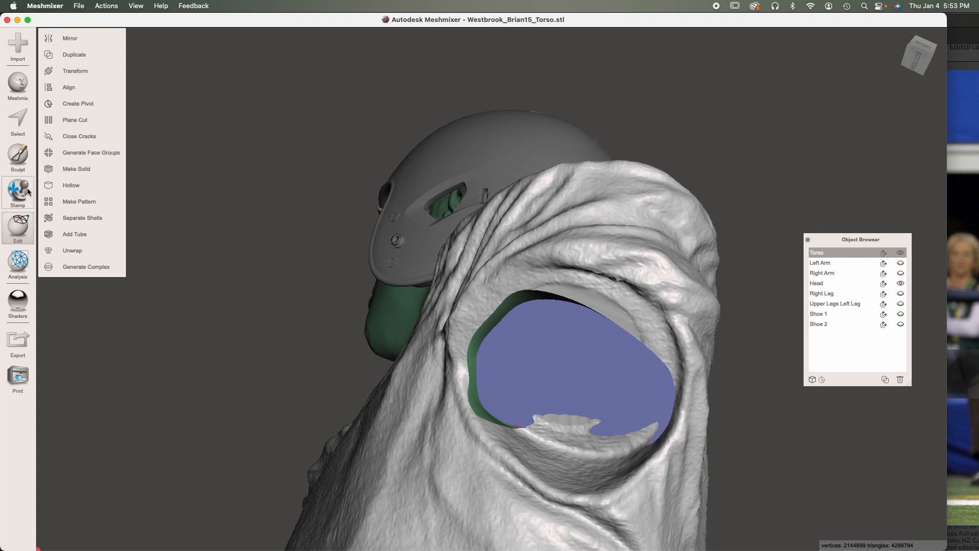
pyautogui.click(113, 59)
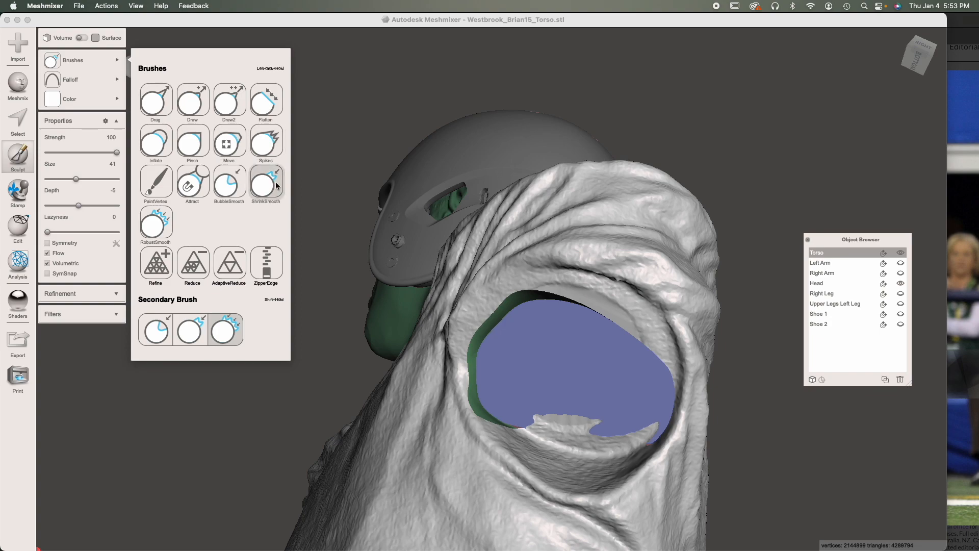
pyautogui.click(266, 184)
pyautogui.press('[')
pyautogui.press('[')
pyautogui.press('[')
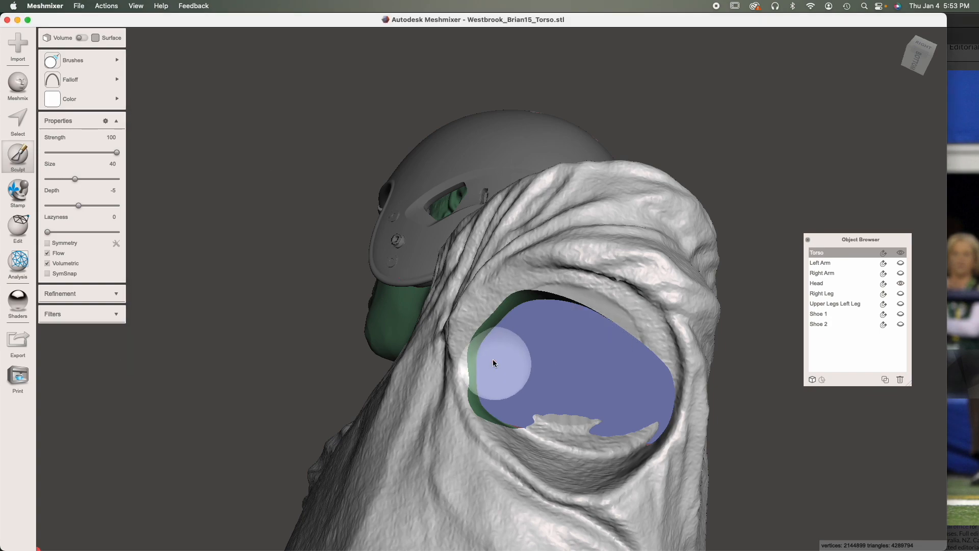
pyautogui.scroll(2, 494, 361)
pyautogui.scroll(3, 493, 360)
pyautogui.moveTo(488, 348); pyautogui.dragTo(479, 324, button='right')
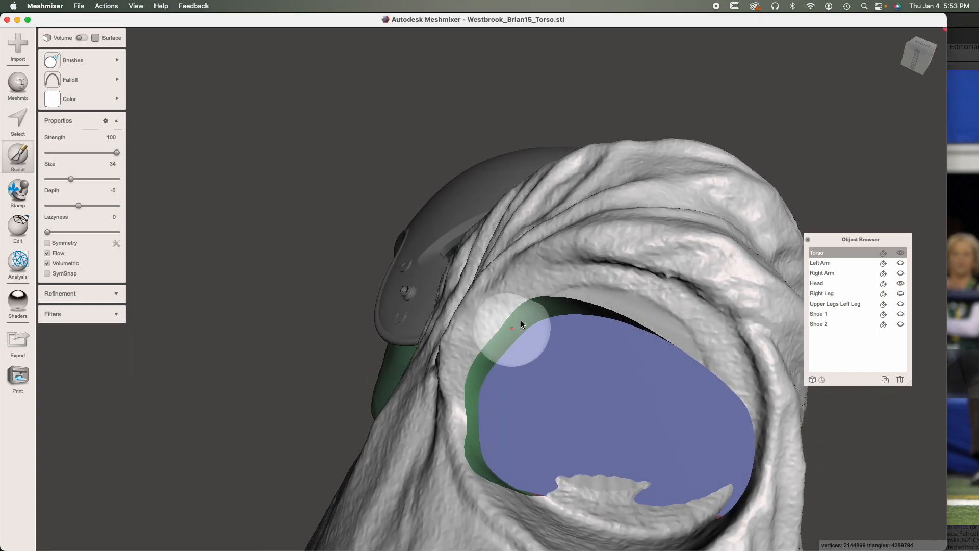
pyautogui.moveTo(511, 326)
pyautogui.mouseDown()
pyautogui.moveTo(479, 405)
pyautogui.moveTo(485, 439)
pyautogui.moveTo(471, 398)
pyautogui.moveTo(490, 474)
pyautogui.moveTo(508, 491)
pyautogui.moveTo(663, 525)
pyautogui.mouseUp()
pyautogui.moveTo(728, 490); pyautogui.dragTo(728, 492, button='right')
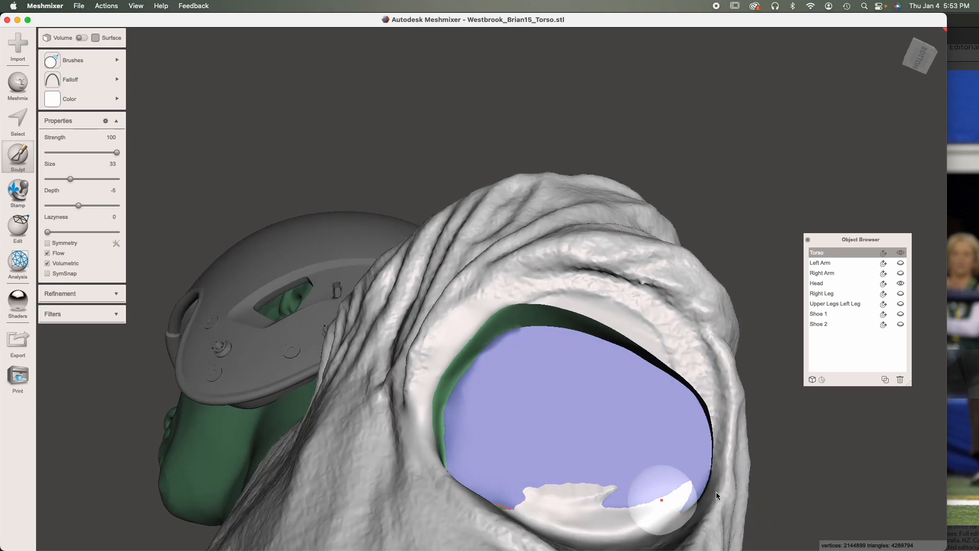
pyautogui.moveTo(698, 487)
pyautogui.mouseDown()
pyautogui.moveTo(702, 442)
pyautogui.moveTo(675, 387)
pyautogui.moveTo(573, 328)
pyautogui.moveTo(518, 278)
pyautogui.moveTo(611, 321)
pyautogui.moveTo(577, 312)
pyautogui.moveTo(661, 363)
pyautogui.mouseUp()
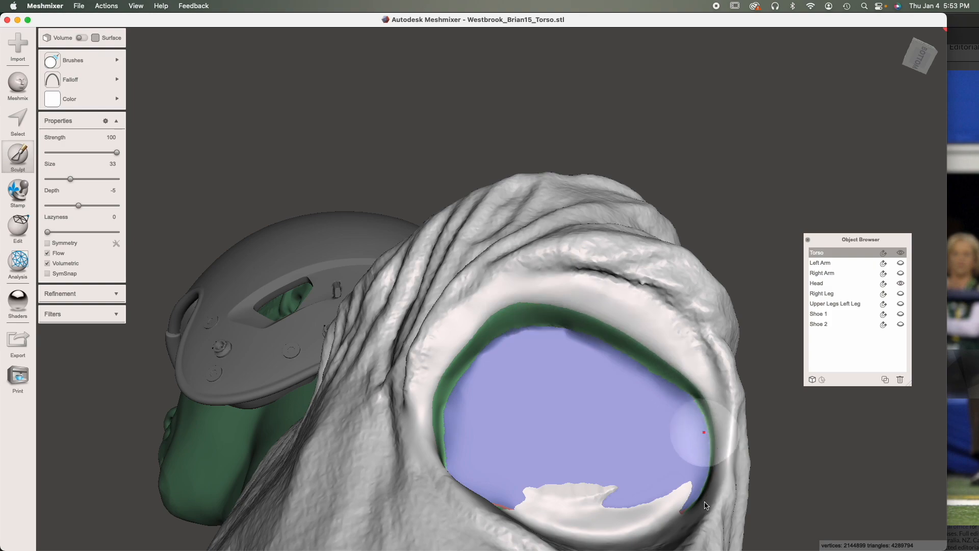
pyautogui.moveTo(461, 370); pyautogui.dragTo(494, 353, button='right')
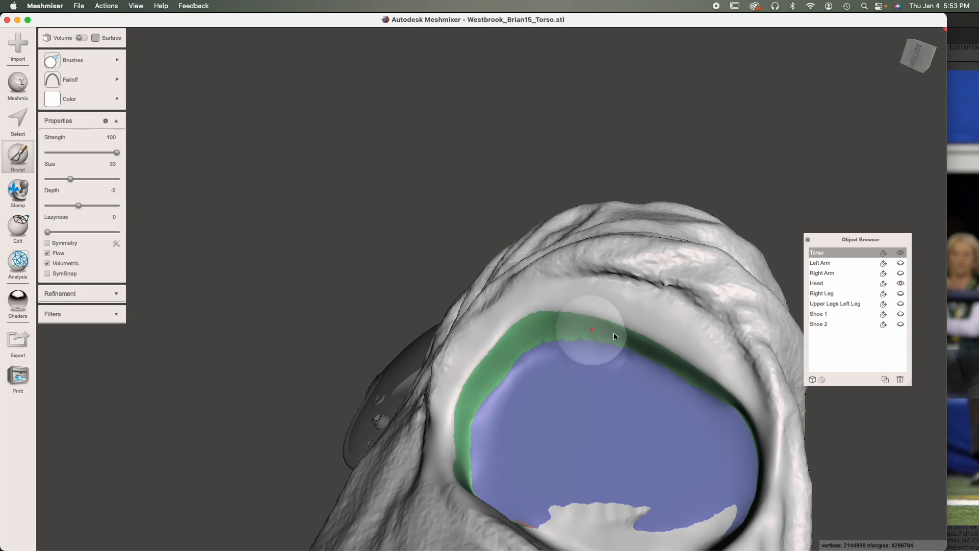
pyautogui.moveTo(724, 513)
pyautogui.mouseDown(button='right')
pyautogui.moveTo(642, 517)
pyautogui.moveTo(650, 516)
pyautogui.moveTo(596, 362)
pyautogui.mouseUp(button='right')
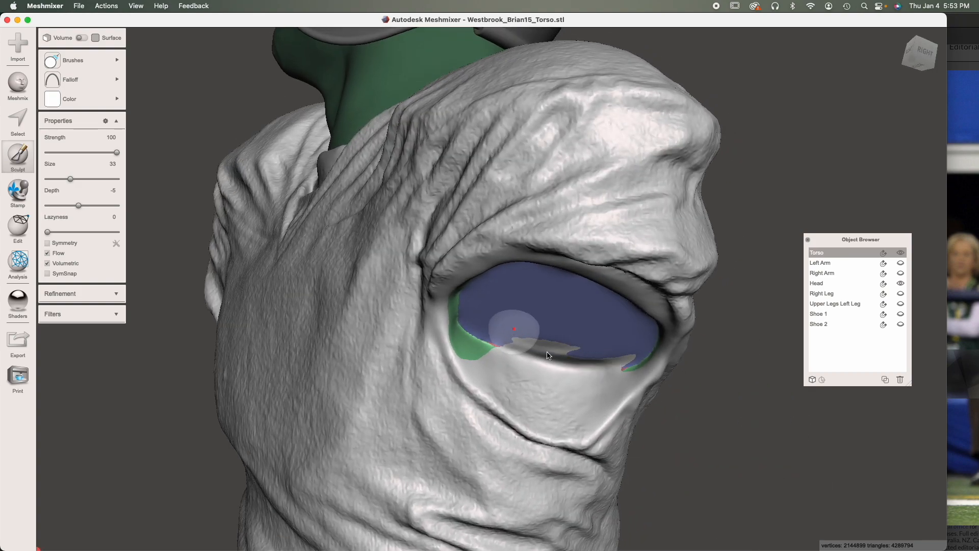
# Step: Hide the torso and show the left arm, turning its trimmed end into view
pyautogui.click(901, 253)
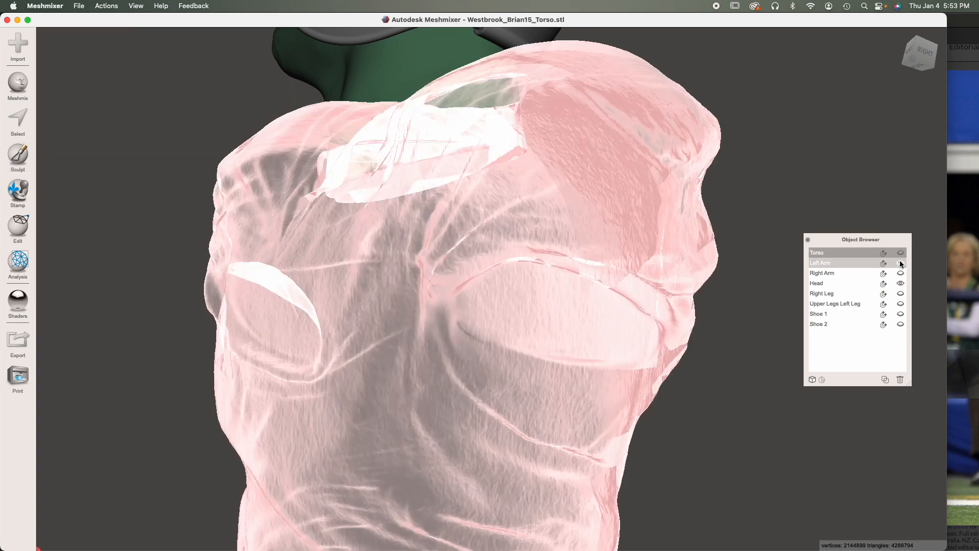
pyautogui.click(190, 419)
pyautogui.moveTo(191, 419); pyautogui.dragTo(393, 440, button='right')
# Step: Smooth the sharp rim around the left arm's cut end with the sculpting brush at strength 100 and size 33
pyautogui.click(18, 156)
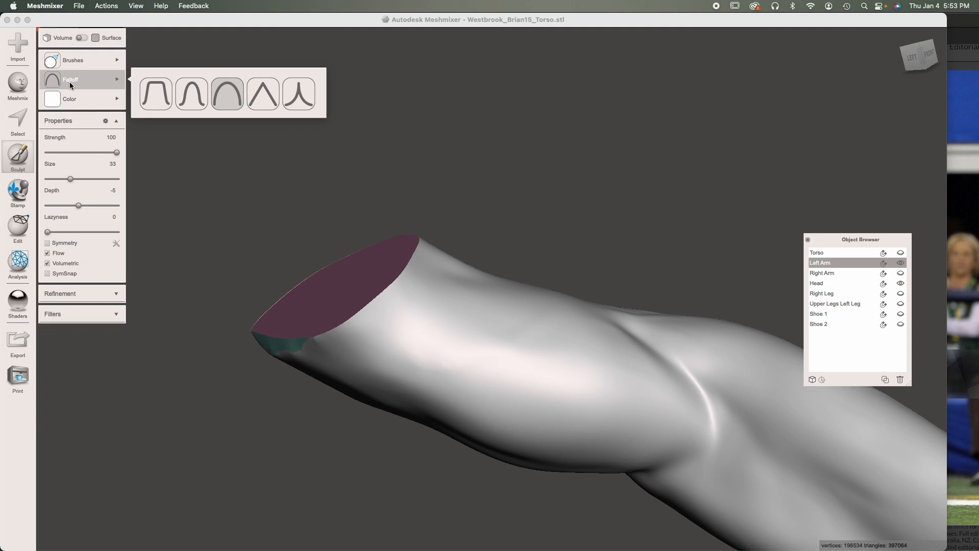
pyautogui.moveTo(94, 71)
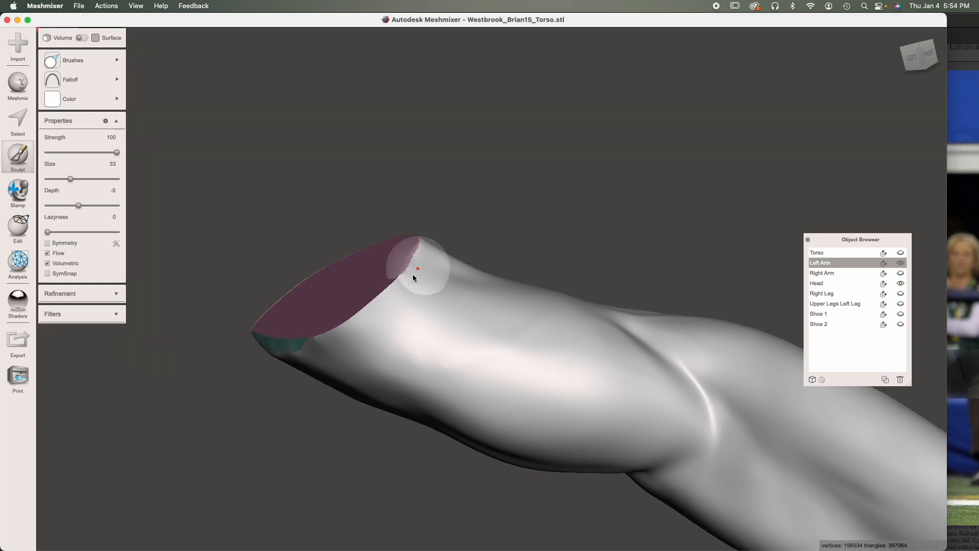
pyautogui.moveTo(329, 347)
pyautogui.mouseDown(button='right')
pyautogui.moveTo(382, 339)
pyautogui.moveTo(460, 305)
pyautogui.mouseUp(button='right')
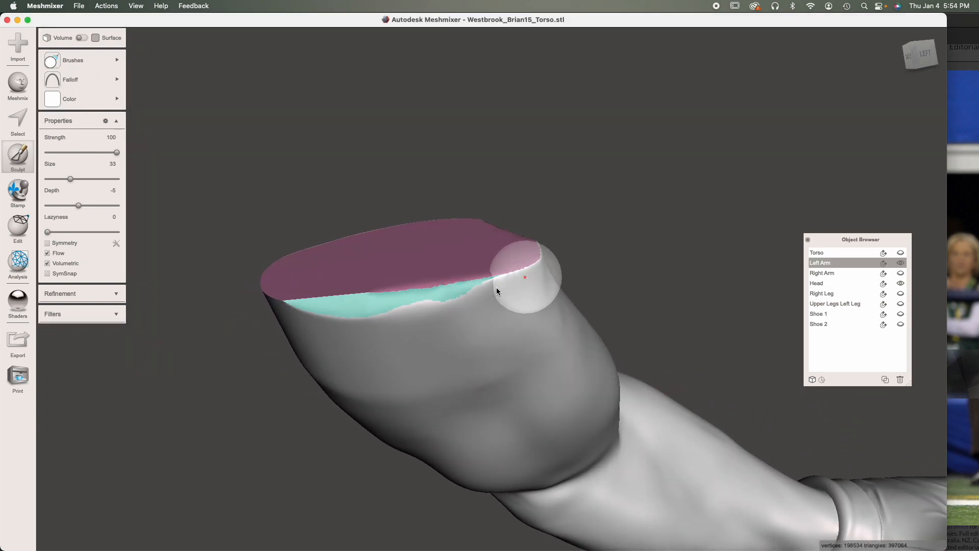
pyautogui.moveTo(306, 317); pyautogui.dragTo(535, 283, button='right')
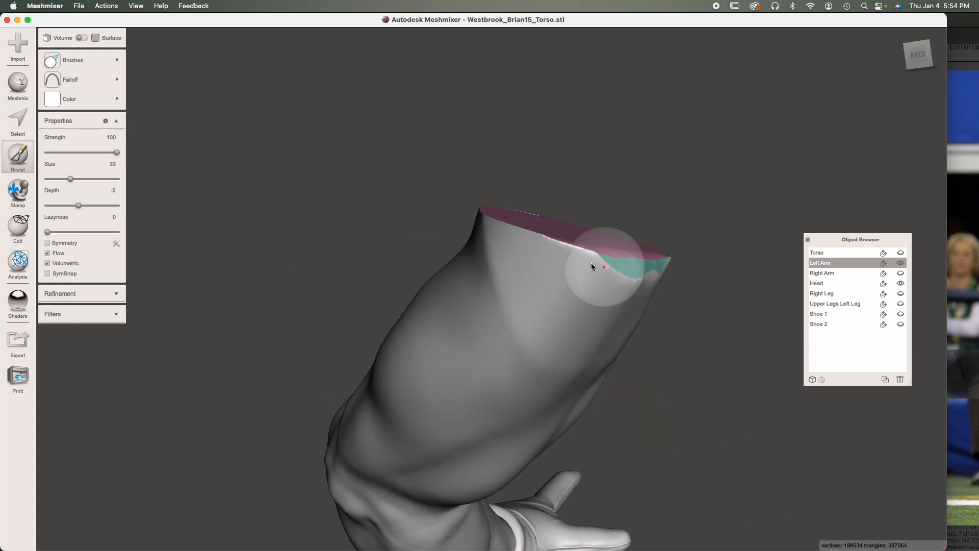
pyautogui.moveTo(467, 231)
pyautogui.mouseDown(button='right')
pyautogui.moveTo(588, 280)
pyautogui.moveTo(702, 296)
pyautogui.mouseUp(button='right')
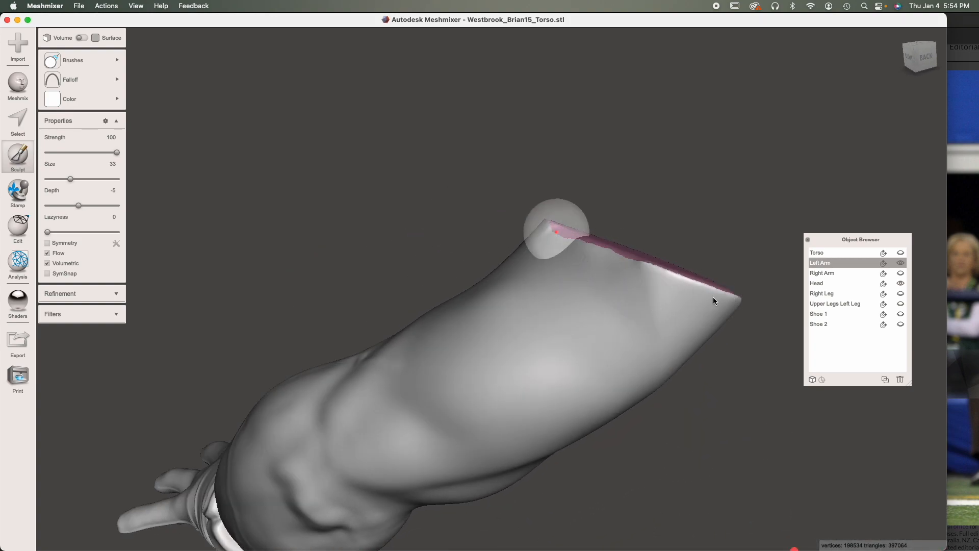
pyautogui.moveTo(713, 298); pyautogui.dragTo(723, 286, button='right')
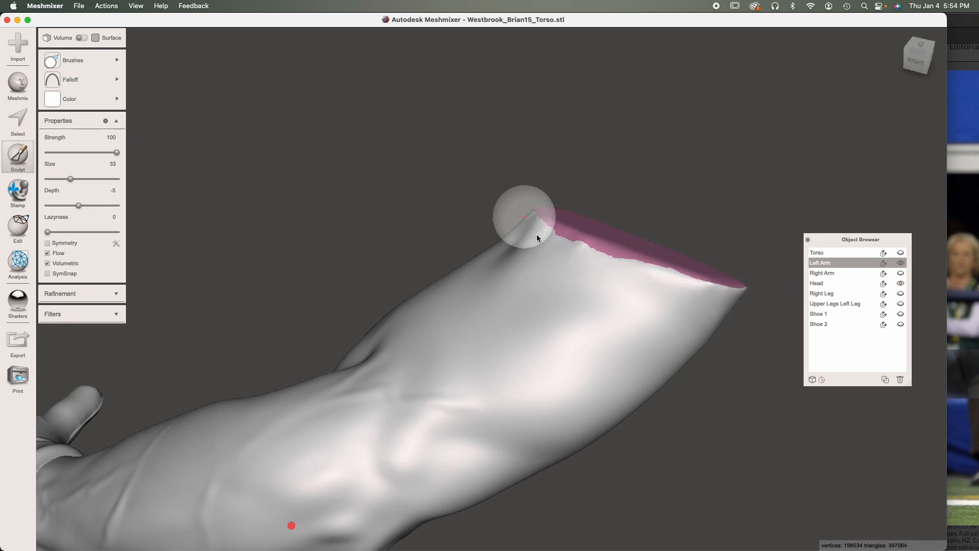
pyautogui.moveTo(531, 225); pyautogui.dragTo(600, 251, button='right')
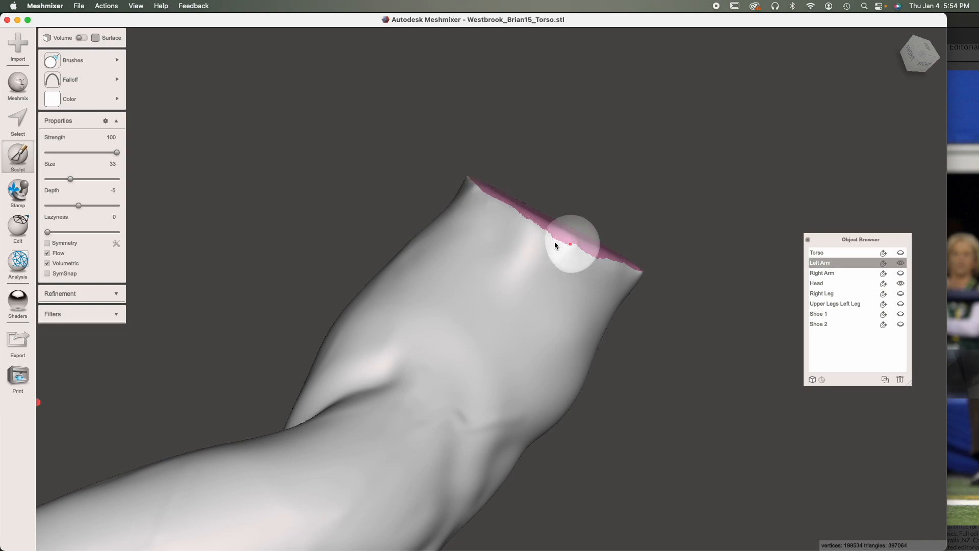
pyautogui.press('w')
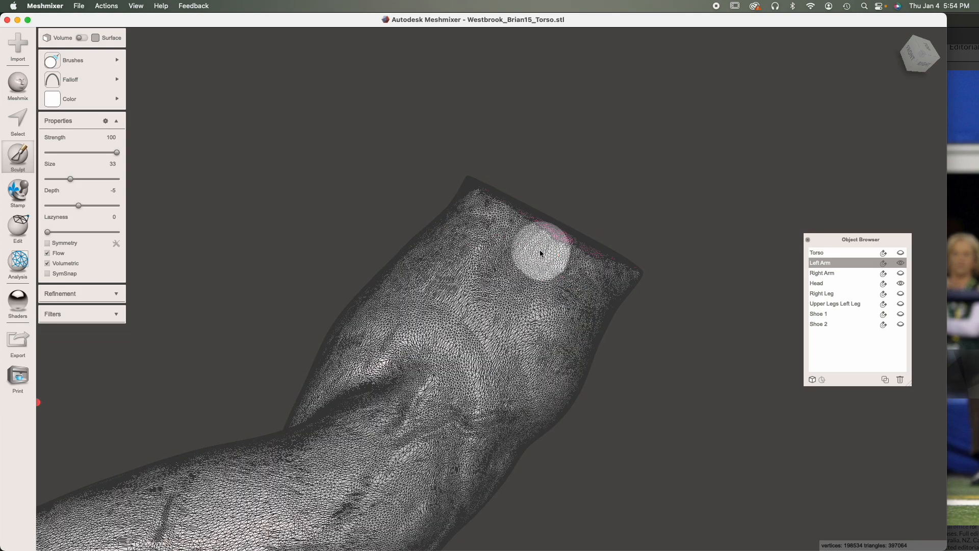
pyautogui.moveTo(468, 240); pyautogui.dragTo(445, 213, button='right')
pyautogui.press('w')
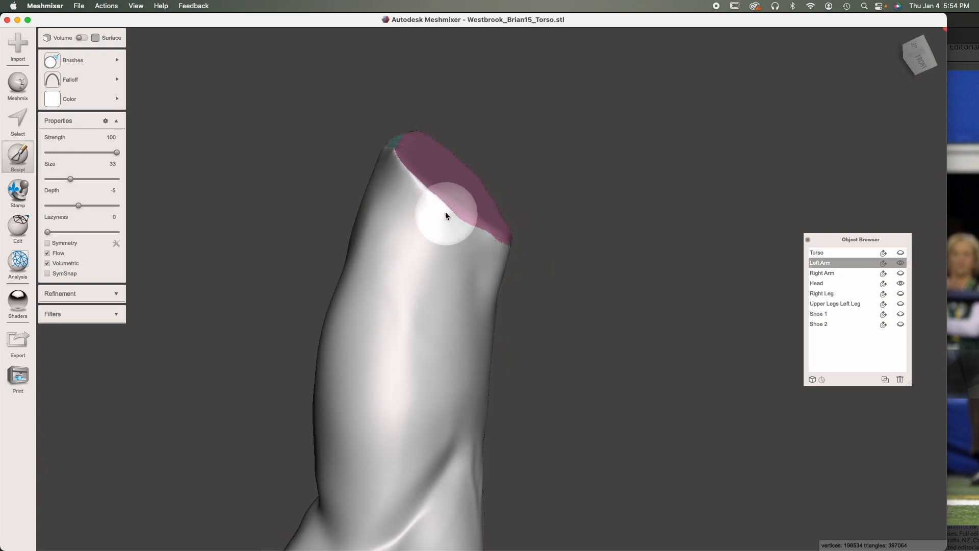
# Step: Show the torso again and examine how the left arm sits in its sleeve from several angles
pyautogui.click(900, 253)
pyautogui.moveTo(530, 168); pyautogui.dragTo(250, 235, button='right')
pyautogui.scroll(-10, 321, 327)
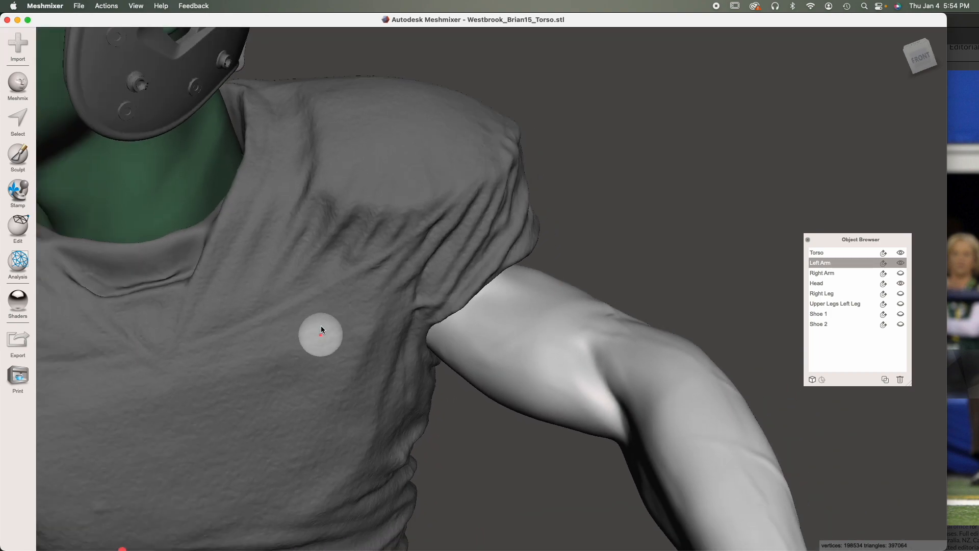
pyautogui.moveTo(361, 334); pyautogui.dragTo(150, 406, button='right')
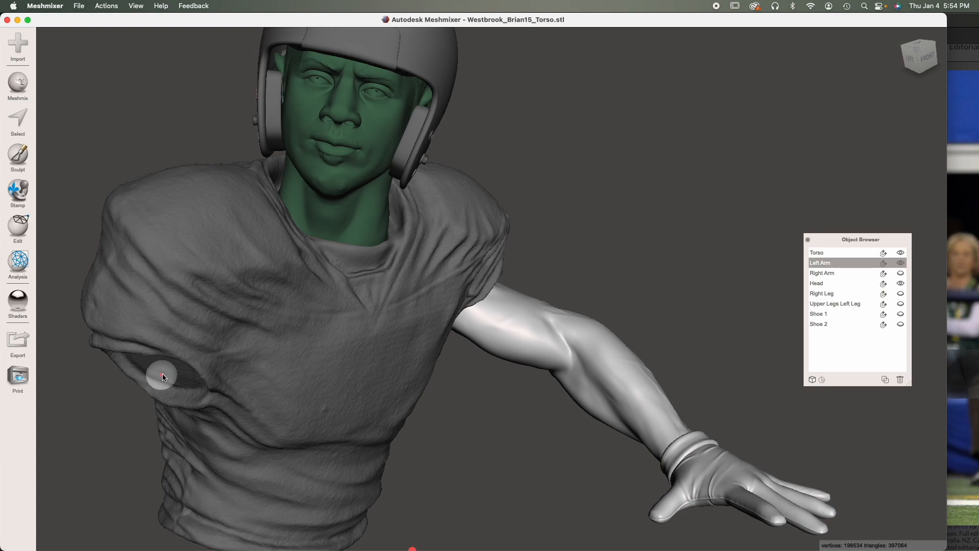
pyautogui.moveTo(414, 439); pyautogui.dragTo(404, 408, button='right')
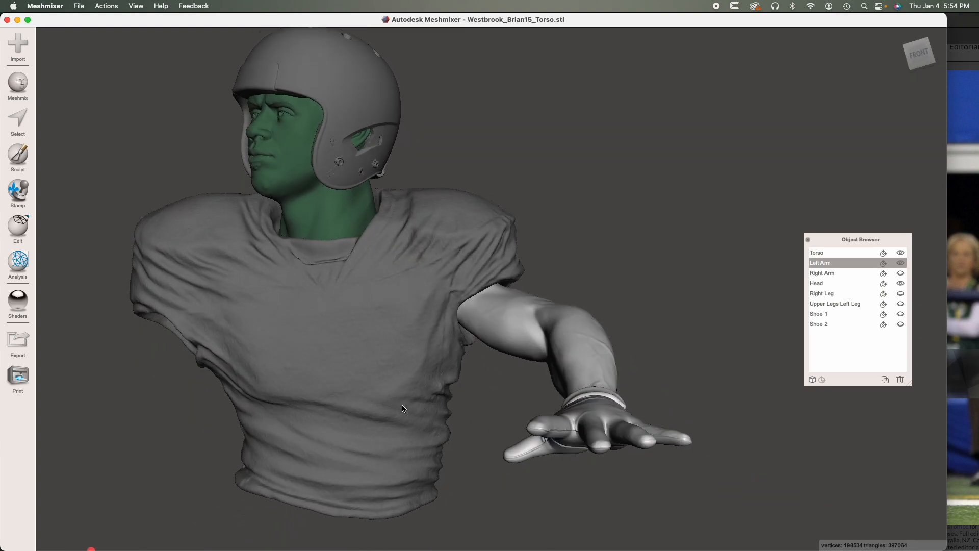
pyautogui.moveTo(503, 323); pyautogui.dragTo(519, 366, button='middle')
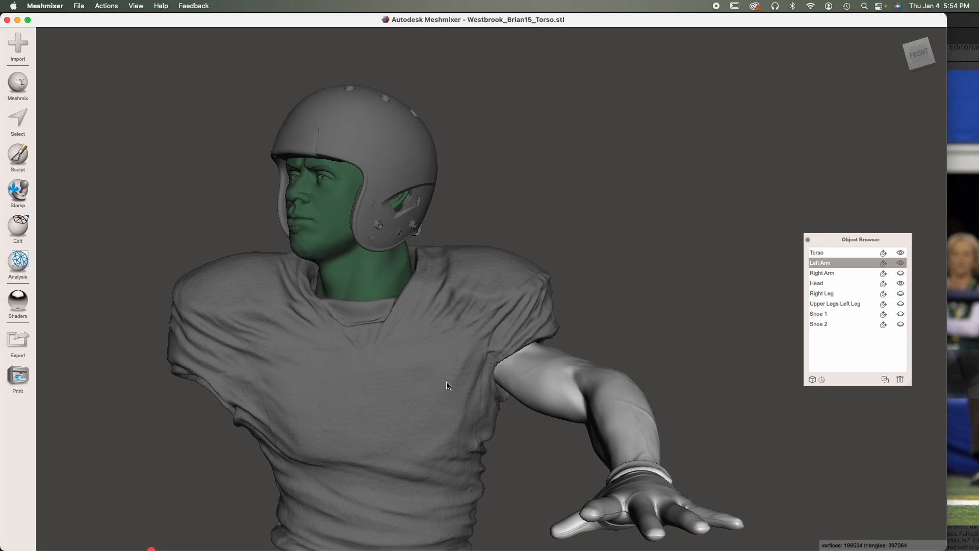
pyautogui.moveTo(444, 382); pyautogui.dragTo(459, 390, button='middle')
pyautogui.moveTo(459, 390); pyautogui.dragTo(475, 393, button='right')
# Step: Hide the head to expose the neck socket and make the torso the active object
pyautogui.click(405, 197)
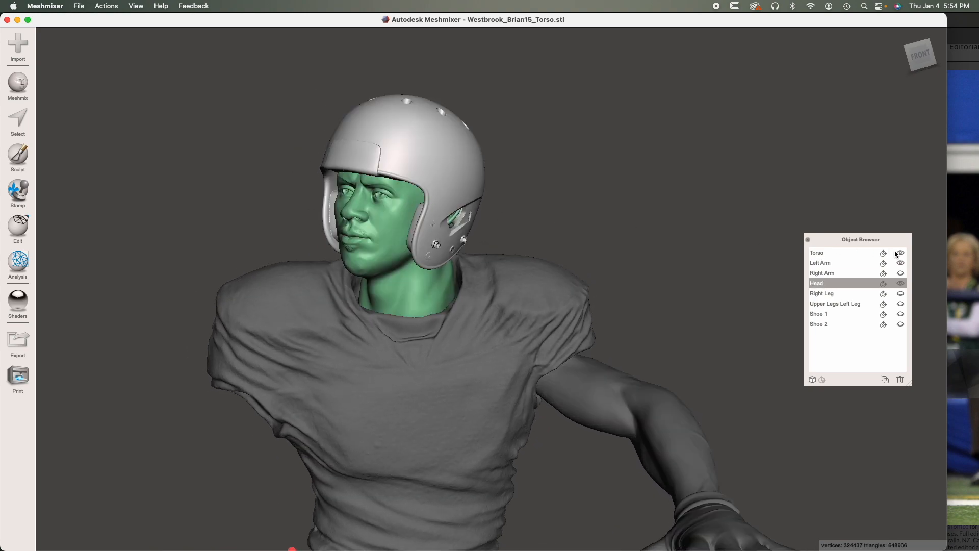
pyautogui.click(901, 283)
pyautogui.click(469, 359)
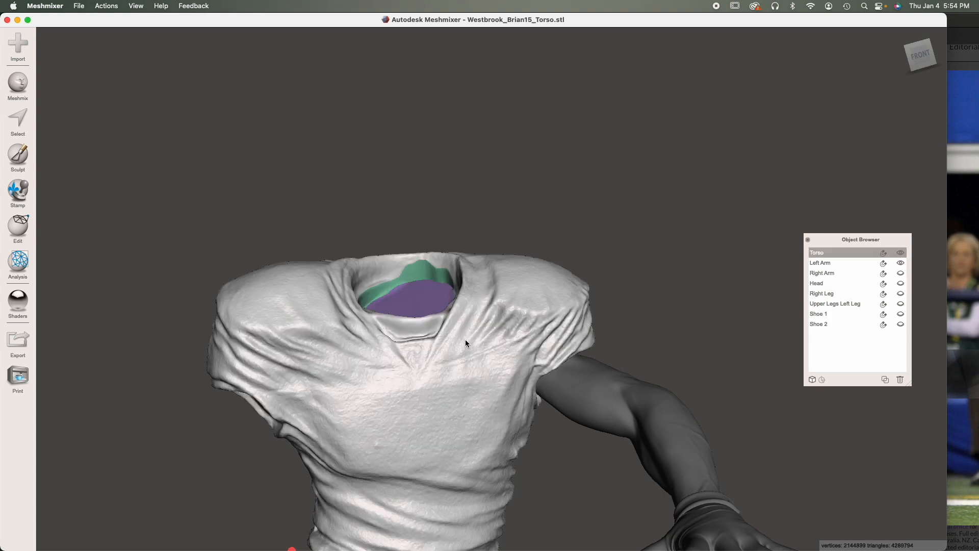
pyautogui.moveTo(469, 361); pyautogui.dragTo(472, 366, button='right')
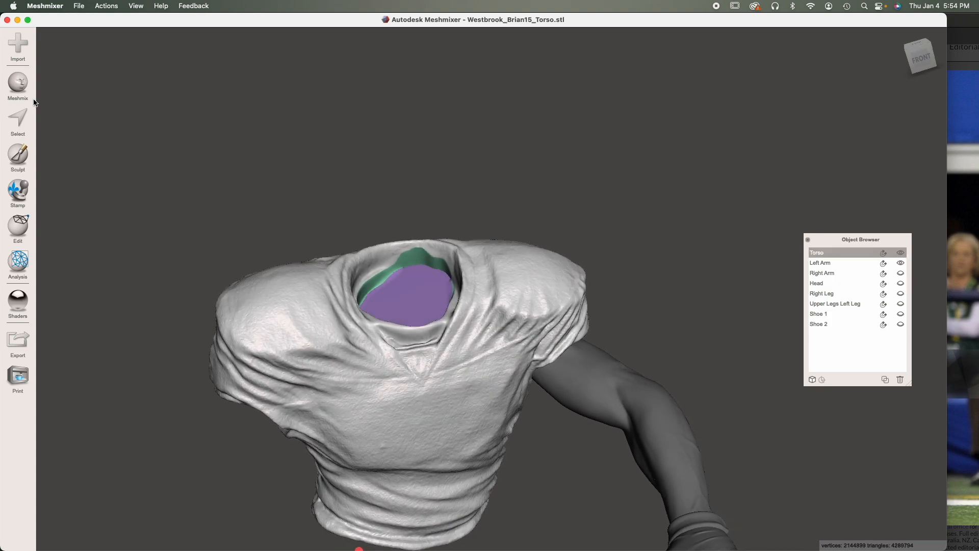
# Step: Drop a cylinder primitive about 12 mm in size onto the floor of the neck socket as a new object
pyautogui.click(23, 90)
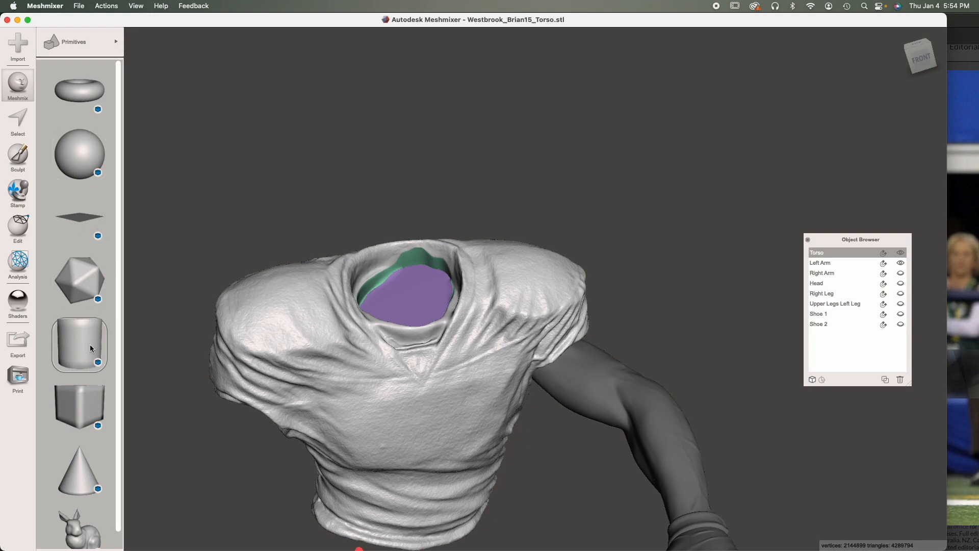
pyautogui.moveTo(79, 341); pyautogui.dragTo(404, 288)
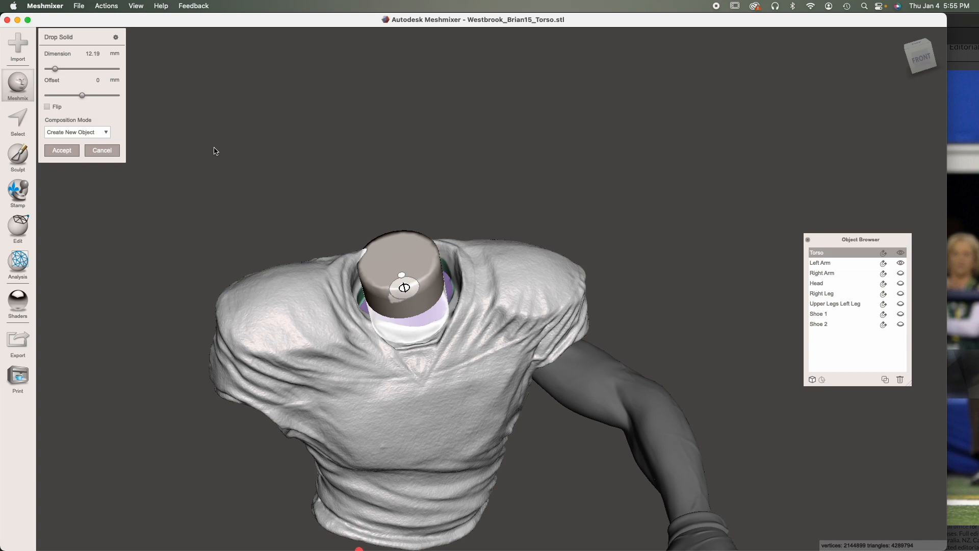
pyautogui.doubleClick(92, 53)
pyautogui.write('3')
pyautogui.click(66, 150)
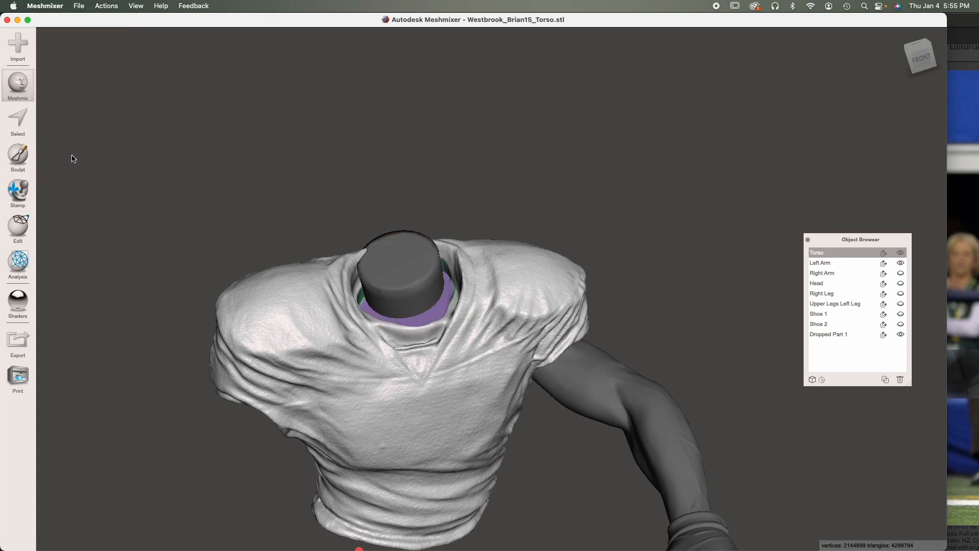
# Step: Scale the cylinder in the neck socket uniformly to 3 mm with Transform and accept it
pyautogui.click(405, 272)
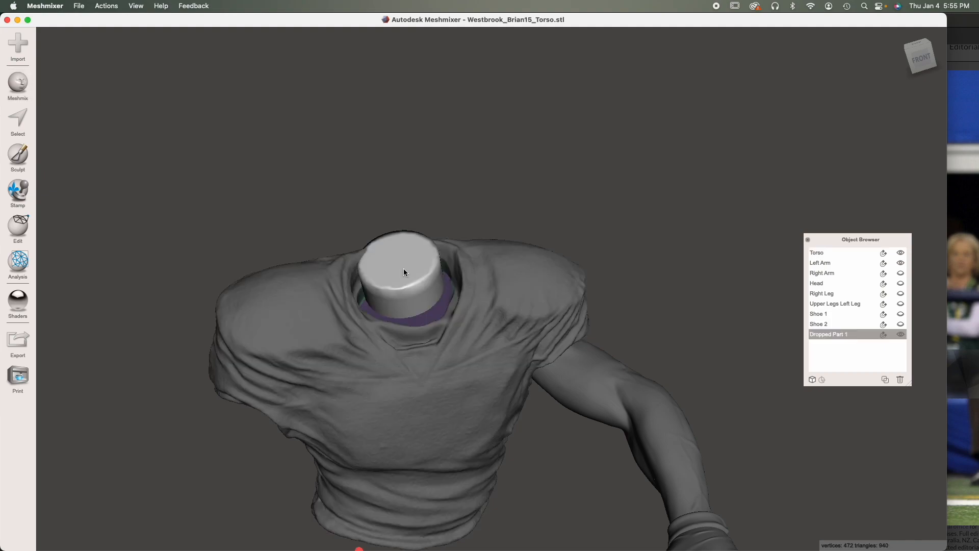
pyautogui.press('t')
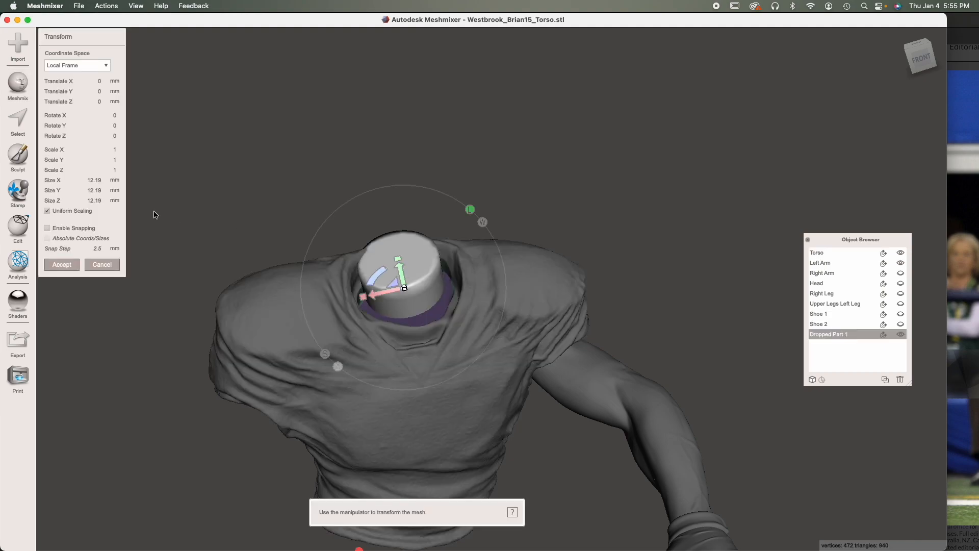
pyautogui.click(83, 177)
pyautogui.write('3')
pyautogui.press('Tab')
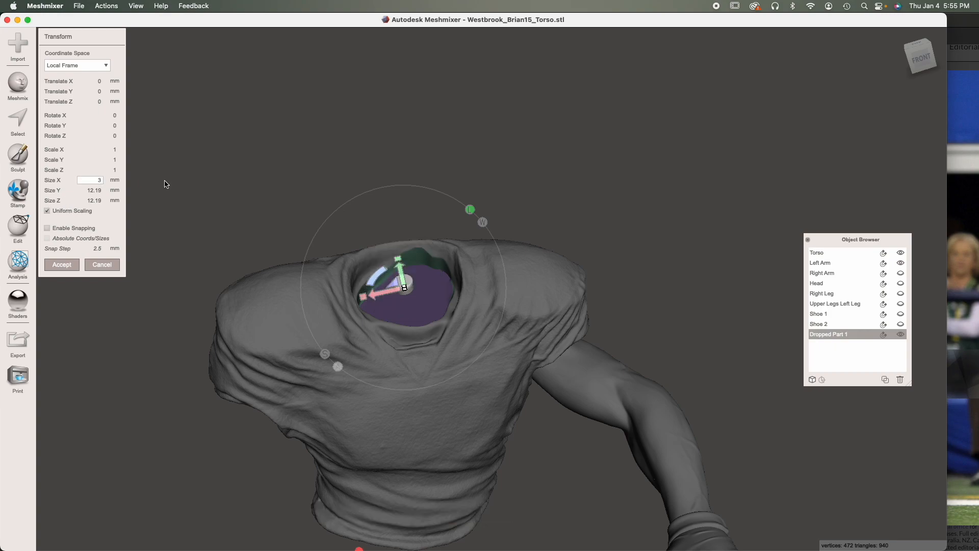
pyautogui.click(68, 265)
# Step: Tilt and shift the cylinder in the neck socket with Transform and stretch it to about 19 mm long
pyautogui.moveTo(387, 340); pyautogui.dragTo(370, 386, button='middle')
pyautogui.moveTo(387, 361); pyautogui.dragTo(367, 331, button='right')
pyautogui.press('super+t')
pyautogui.moveTo(367, 309); pyautogui.dragTo(366, 326)
pyautogui.moveTo(348, 350); pyautogui.dragTo(346, 298, button='right')
pyautogui.moveTo(347, 345); pyautogui.dragTo(389, 251)
pyautogui.moveTo(371, 330); pyautogui.dragTo(359, 153)
pyautogui.moveTo(370, 329); pyautogui.dragTo(361, 81)
pyautogui.moveTo(370, 329); pyautogui.dragTo(388, 205)
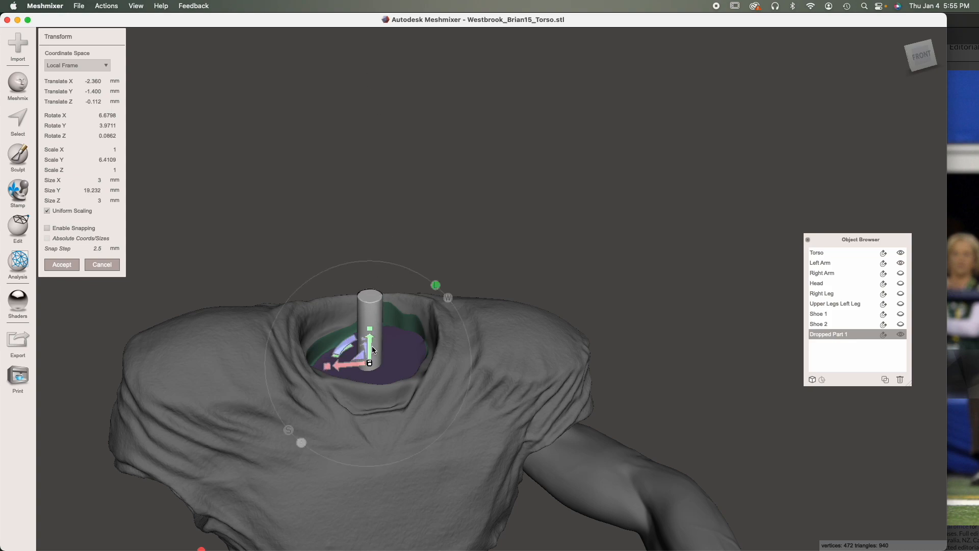
# Step: Raise the cylinder in the neck socket and tilt it to about 8.5° in X and 5° in Y
pyautogui.moveTo(371, 342); pyautogui.dragTo(371, 233)
pyautogui.moveTo(412, 371); pyautogui.dragTo(364, 329, button='right')
pyautogui.moveTo(340, 212); pyautogui.dragTo(373, 298)
pyautogui.moveTo(372, 298); pyautogui.dragTo(386, 322, button='right')
pyautogui.moveTo(373, 321); pyautogui.dragTo(372, 341)
pyautogui.moveTo(462, 350); pyautogui.dragTo(491, 403, button='right')
pyautogui.moveTo(490, 401); pyautogui.dragTo(493, 404, button='middle')
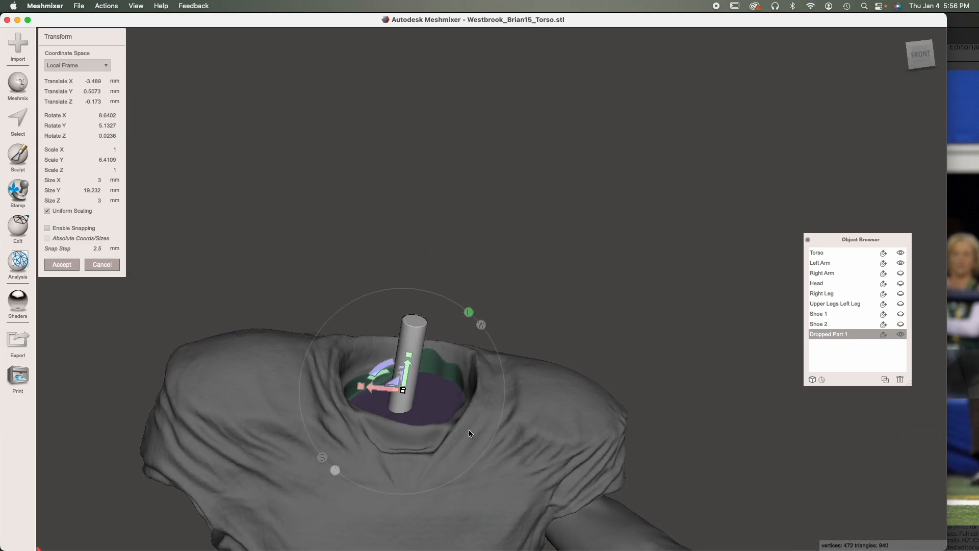
pyautogui.moveTo(469, 430); pyautogui.dragTo(468, 428, button='right')
pyautogui.moveTo(376, 358); pyautogui.dragTo(379, 363)
# Step: Center the cylinder in the neck socket, tilted about 6.7° in X and 4° in Y, and lower it into the torso
pyautogui.moveTo(428, 400); pyautogui.dragTo(446, 387, button='right')
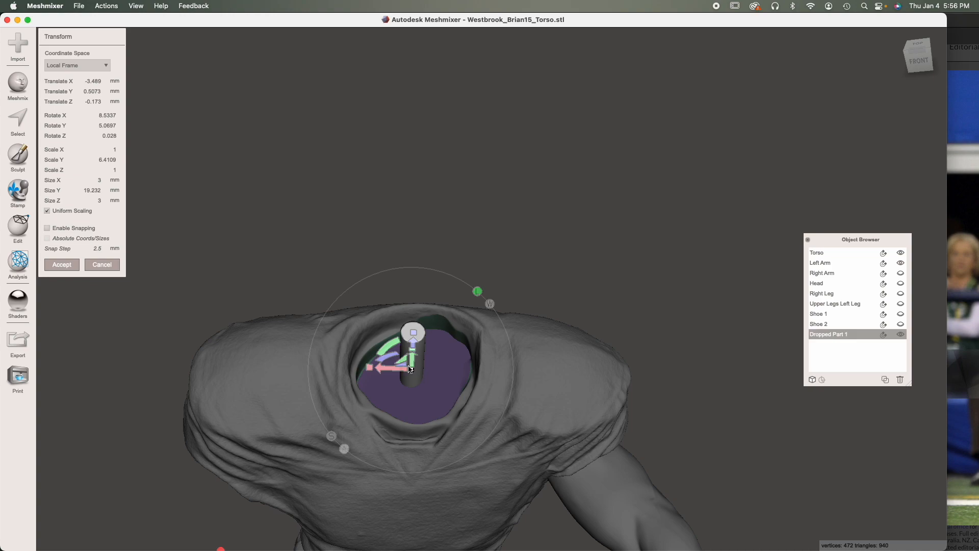
pyautogui.moveTo(424, 395); pyautogui.dragTo(398, 405, button='right')
pyautogui.moveTo(373, 403); pyautogui.dragTo(382, 404)
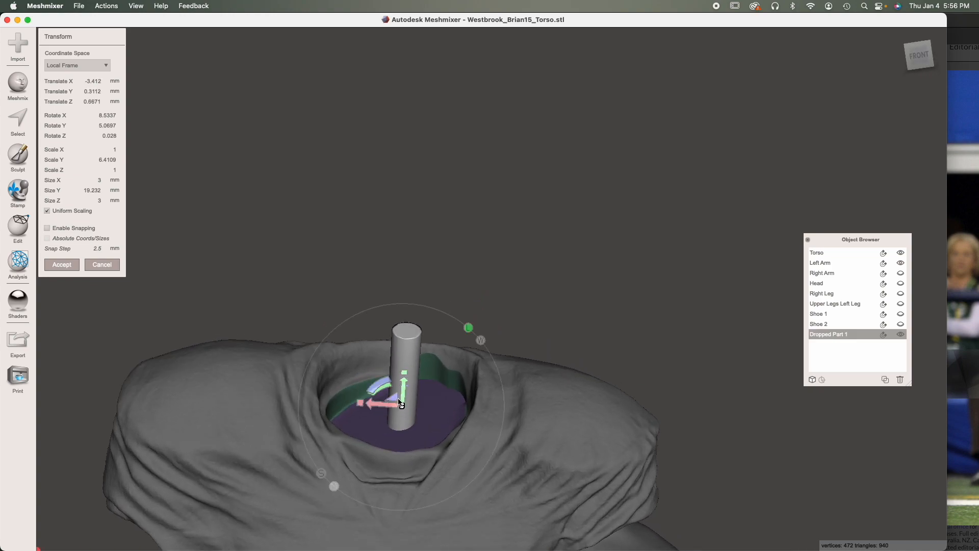
pyautogui.moveTo(388, 402); pyautogui.dragTo(397, 376, button='right')
pyautogui.moveTo(379, 381); pyautogui.dragTo(375, 383)
pyautogui.moveTo(405, 390); pyautogui.dragTo(422, 405, button='right')
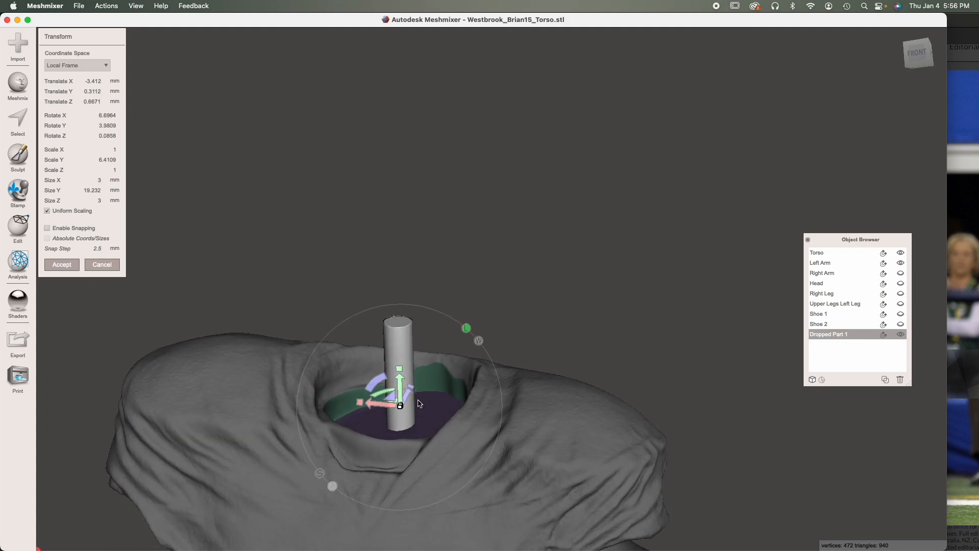
pyautogui.moveTo(402, 383); pyautogui.dragTo(403, 399)
pyautogui.click(69, 265)
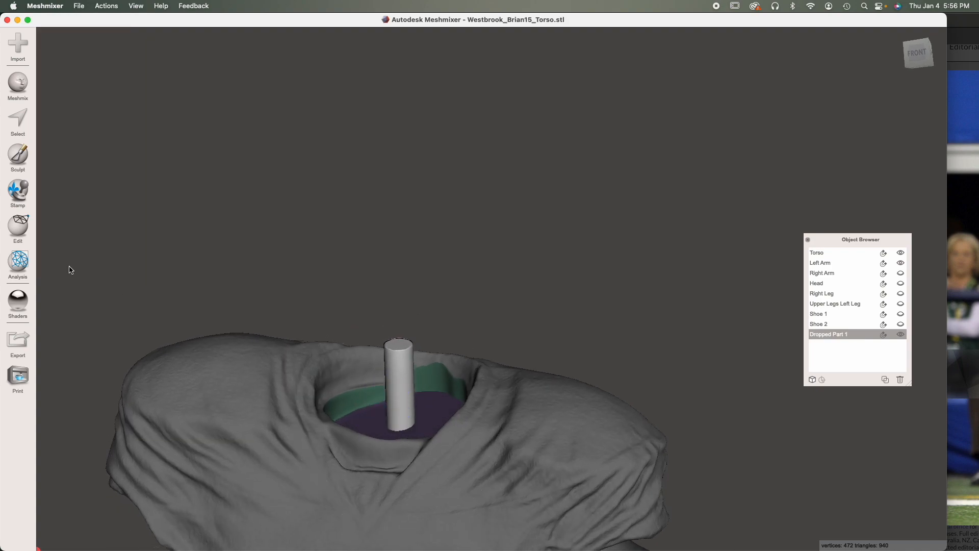
# Step: Duplicate the cylinder and move the copy clear of the torso, beside the left shoulder
pyautogui.moveTo(478, 449); pyautogui.dragTo(595, 452, button='right')
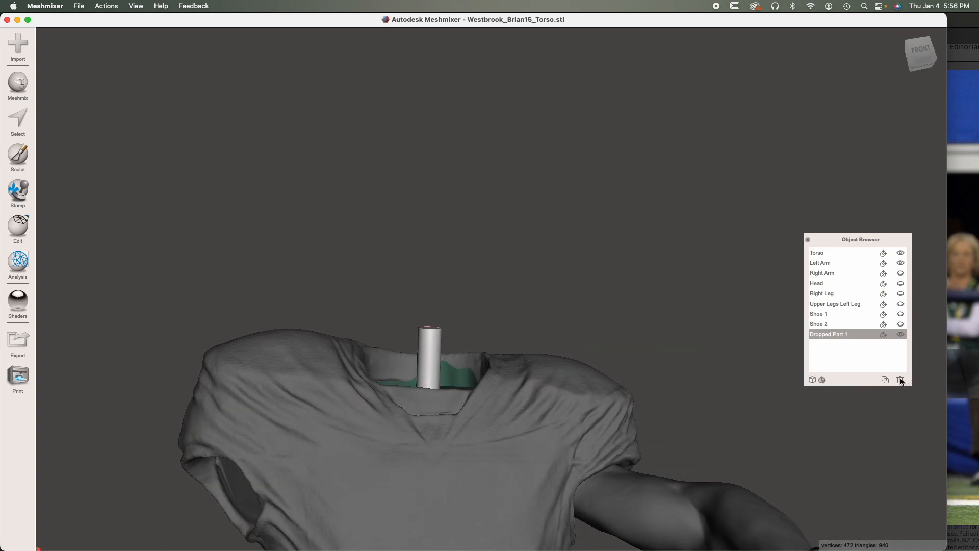
pyautogui.click(885, 380)
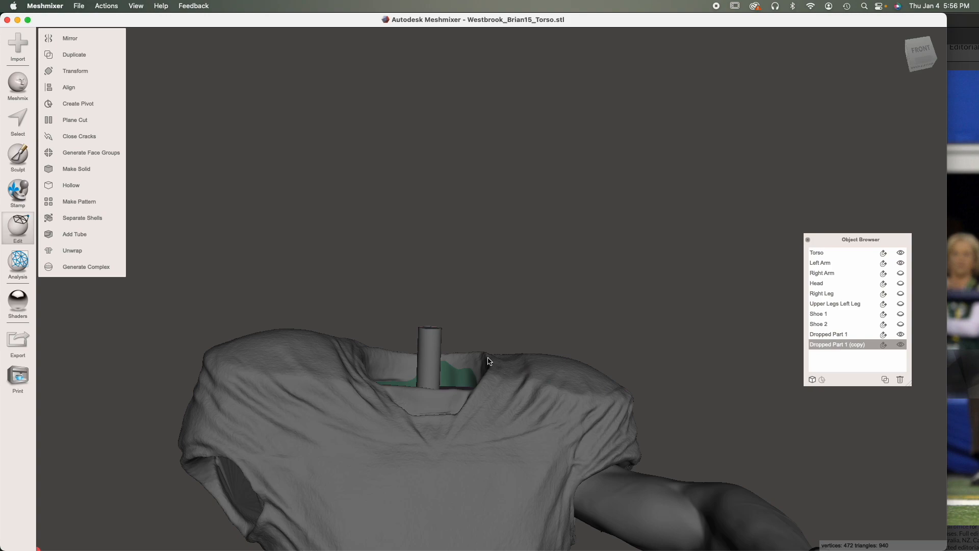
pyautogui.press('t')
pyautogui.moveTo(414, 400); pyautogui.dragTo(676, 449)
pyautogui.moveTo(675, 449); pyautogui.dragTo(686, 504, button='right')
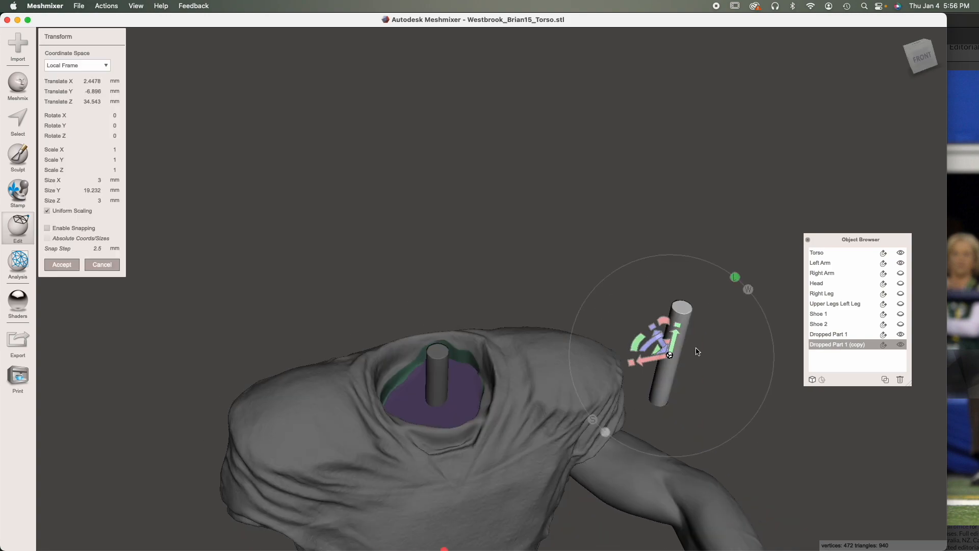
pyautogui.moveTo(657, 334); pyautogui.dragTo(683, 399)
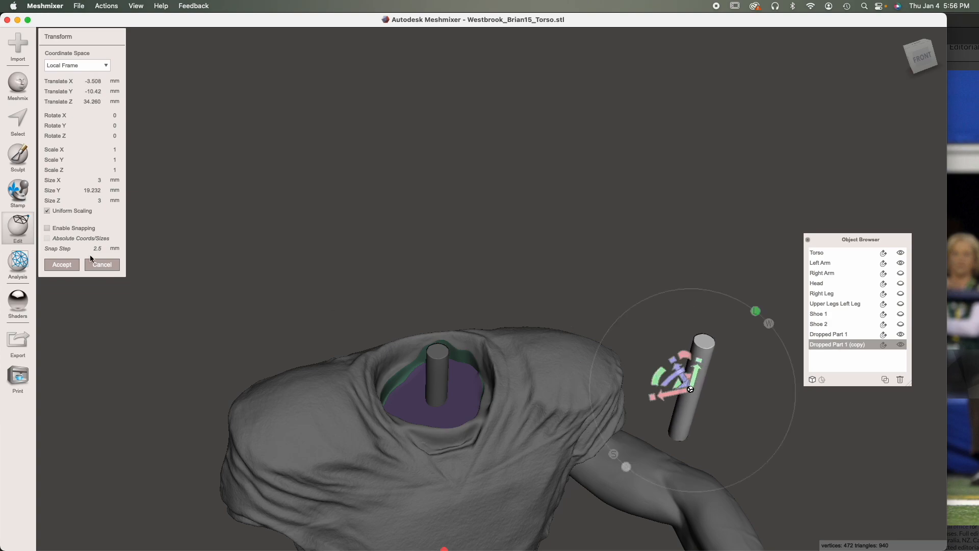
pyautogui.click(57, 260)
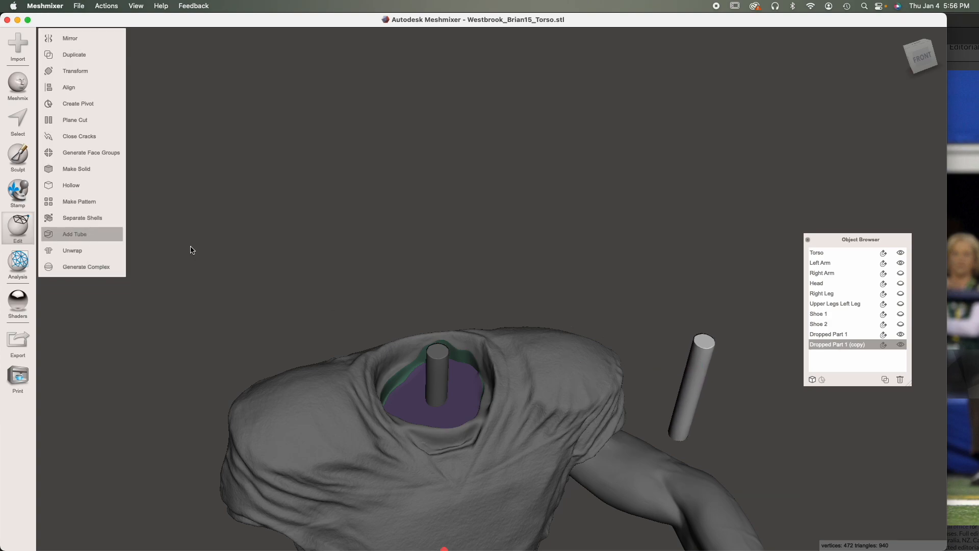
# Step: Show the head and hide the torso to examine where the cylinder enters the underside of the neck
pyautogui.click(438, 363)
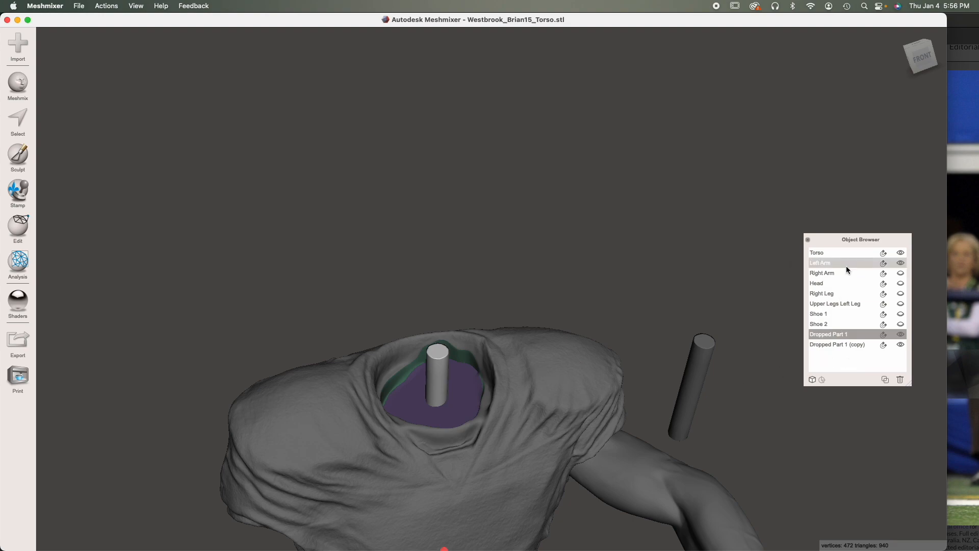
pyautogui.click(900, 283)
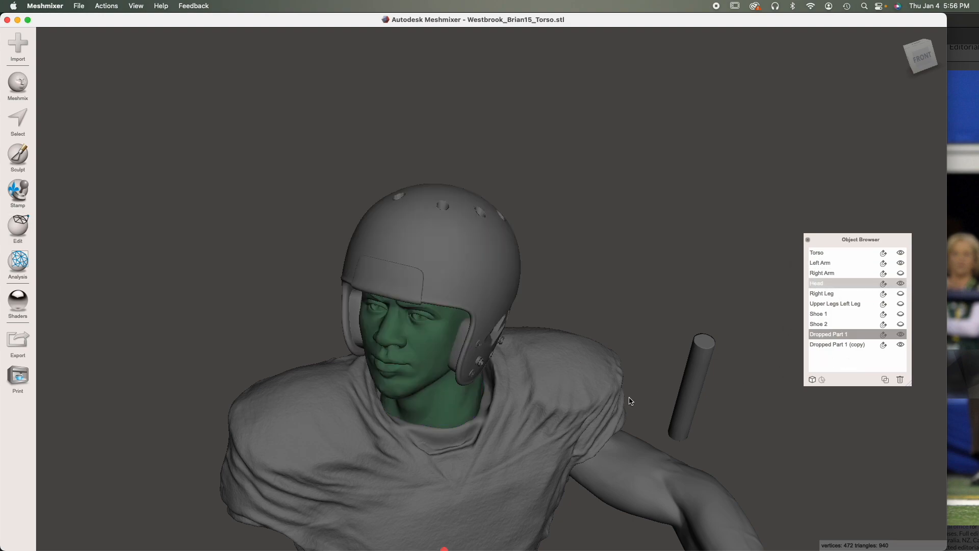
pyautogui.click(573, 441)
pyautogui.click(901, 252)
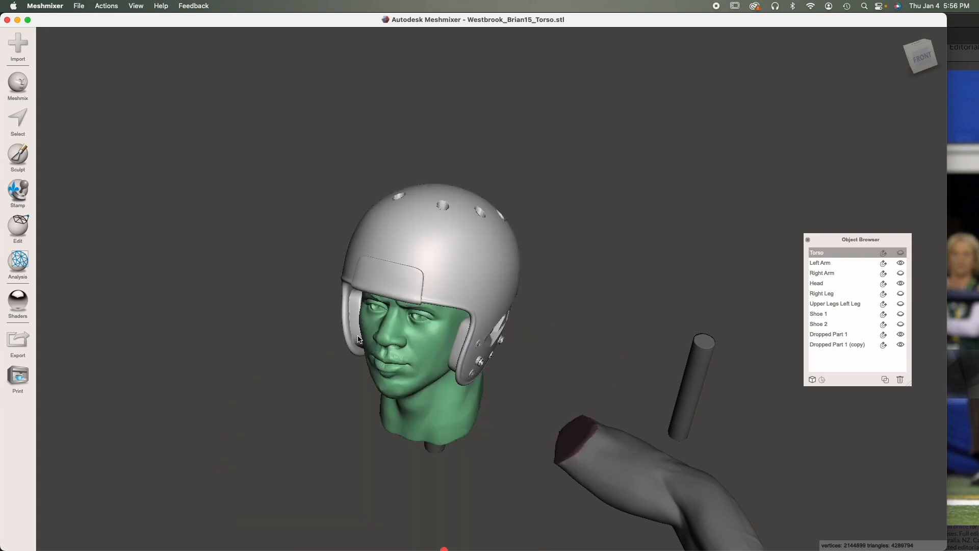
pyautogui.click(467, 334)
pyautogui.moveTo(467, 334); pyautogui.dragTo(510, 207, button='right')
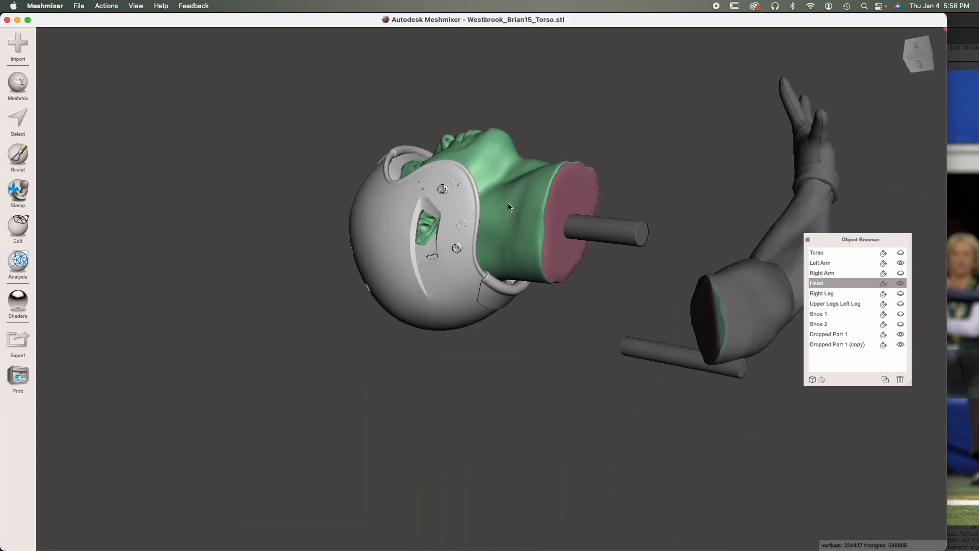
# Step: Check the cylinder's depth inside the head with see-through display, restore solid display, and swap the head back for the torso
pyautogui.click(884, 284)
pyautogui.moveTo(754, 306); pyautogui.dragTo(486, 339, button='right')
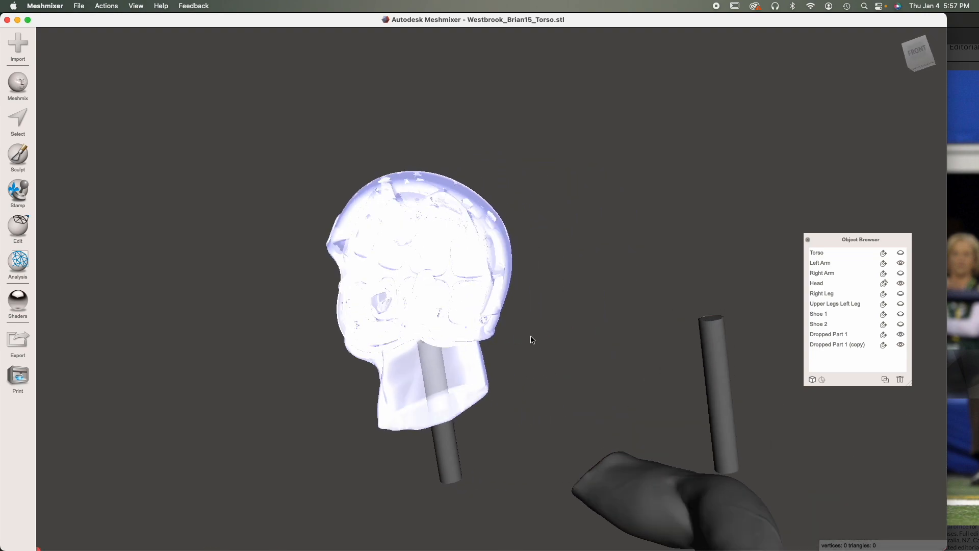
pyautogui.click(885, 284)
pyautogui.moveTo(577, 343); pyautogui.dragTo(447, 413, button='right')
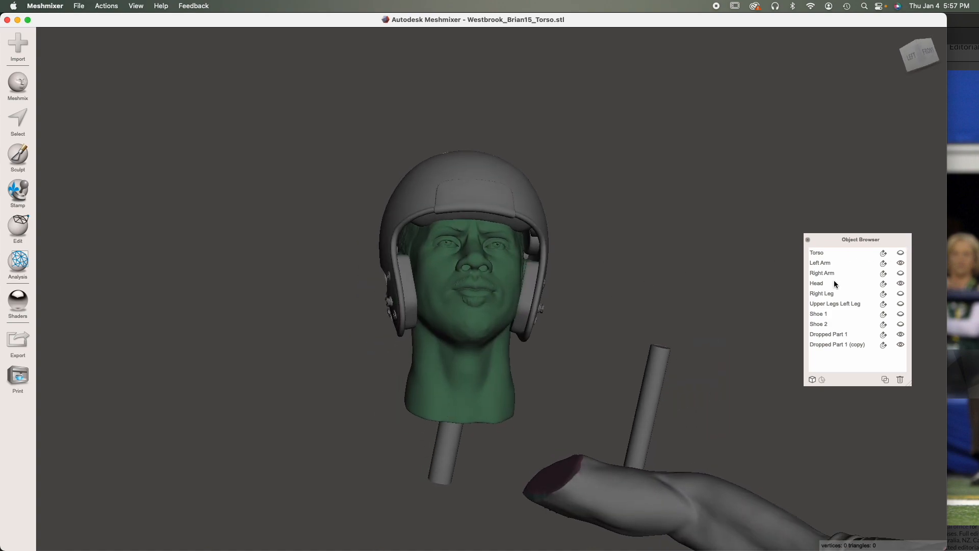
pyautogui.click(901, 283)
pyautogui.click(901, 253)
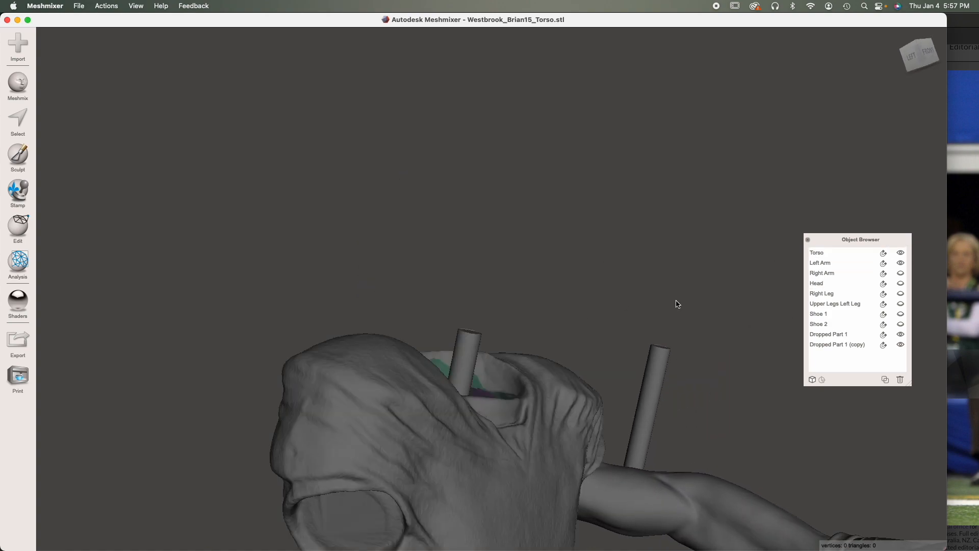
pyautogui.moveTo(468, 458); pyautogui.dragTo(433, 377, button='right')
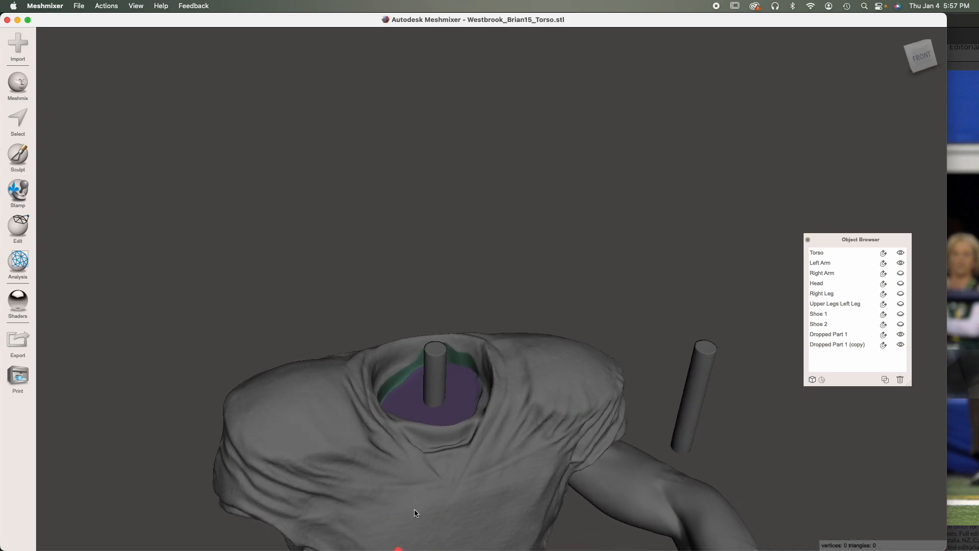
# Step: Hide the spare cylinder beside the shoulder, duplicate the neck cylinder in place, and hide the new duplicate
pyautogui.click(430, 371)
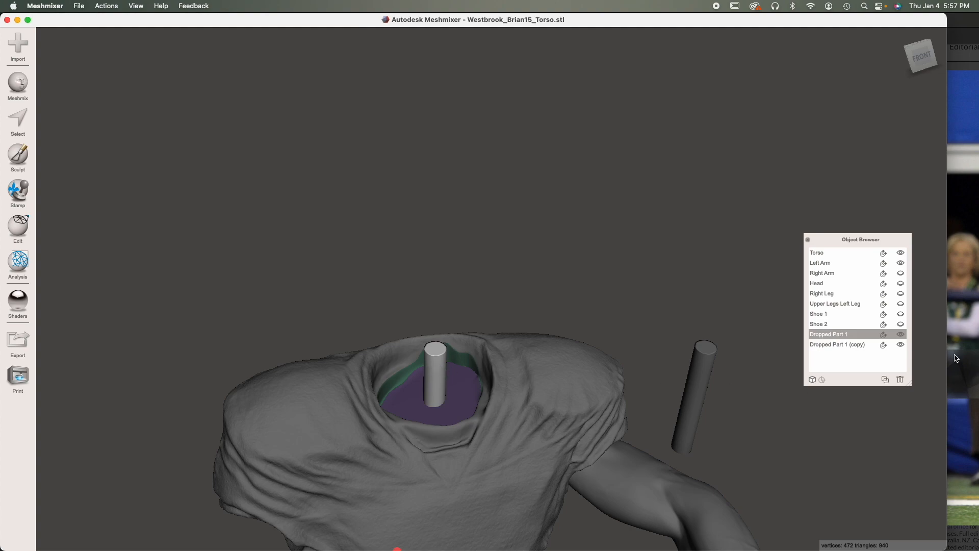
pyautogui.click(901, 345)
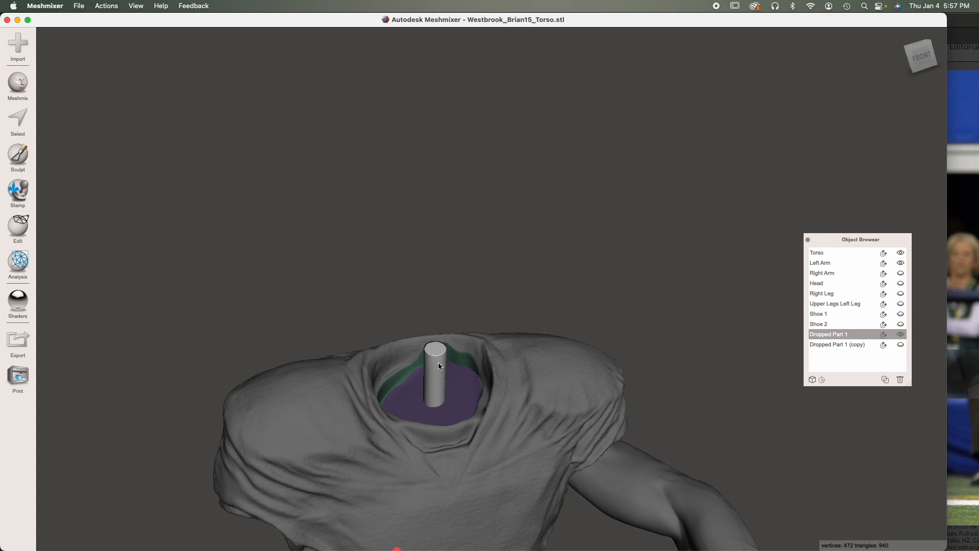
pyautogui.click(884, 380)
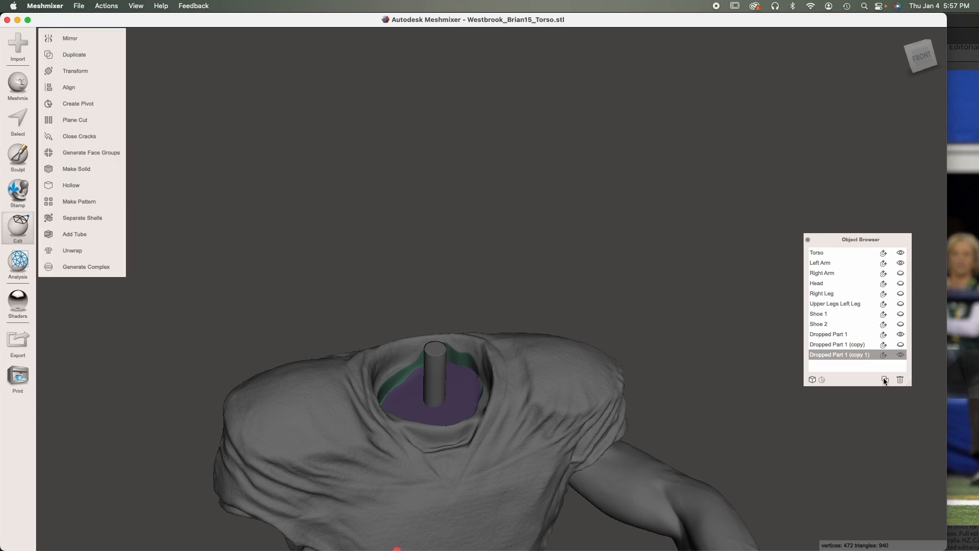
pyautogui.click(901, 356)
pyautogui.click(406, 466)
# Step: Set up a Boolean Difference that subtracts the original neck cylinder from the torso
pyautogui.click(456, 370)
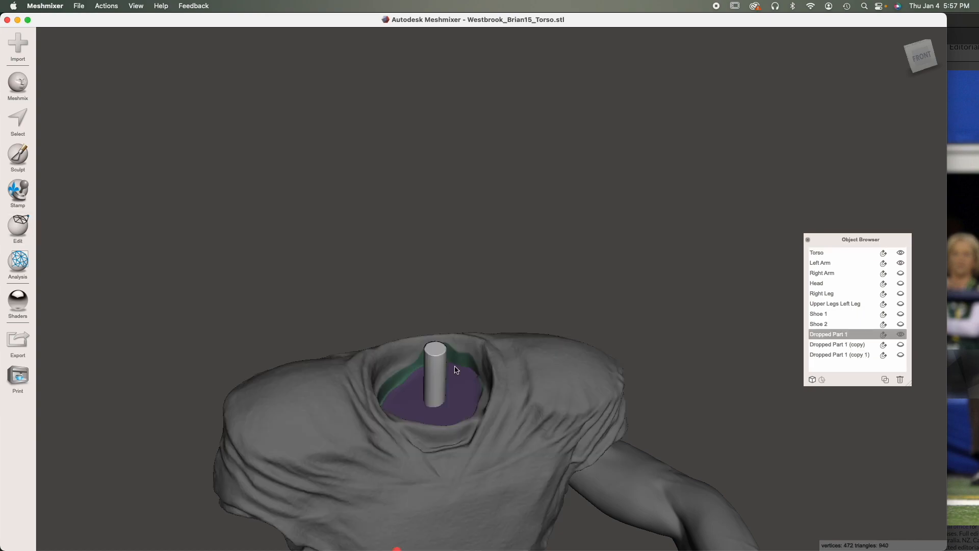
pyautogui.click(448, 467)
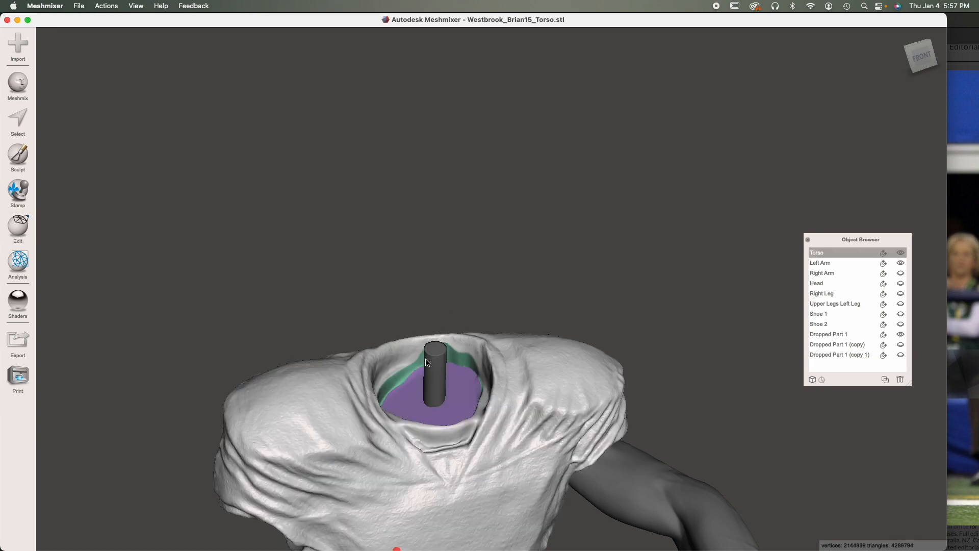
pyautogui.keyDown('shift'); pyautogui.click(436, 378); pyautogui.keyUp('shift')
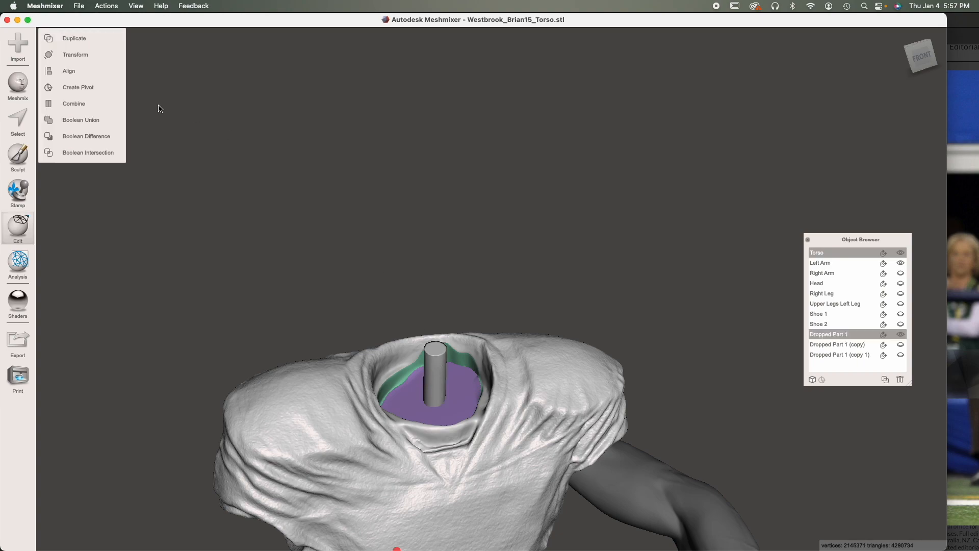
pyautogui.click(104, 136)
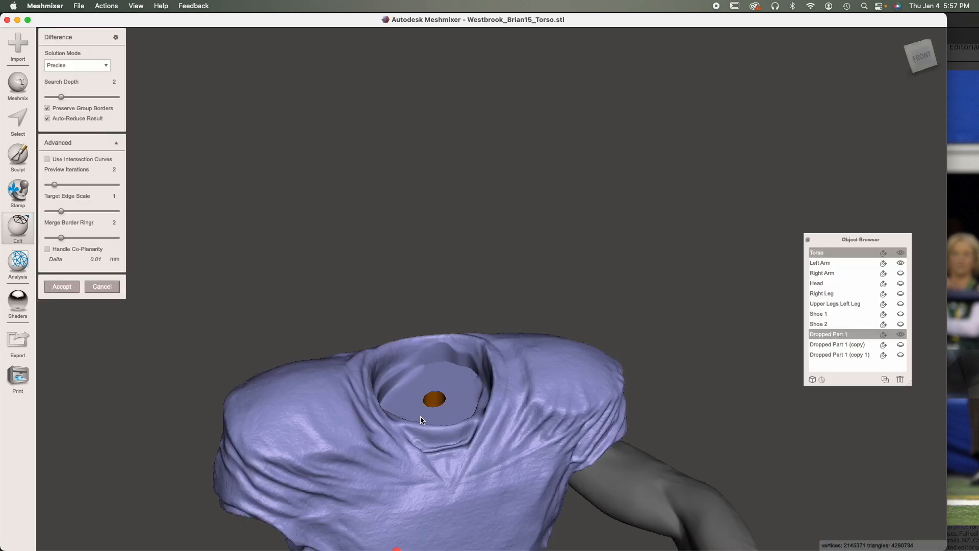
pyautogui.scroll(1, 420, 416)
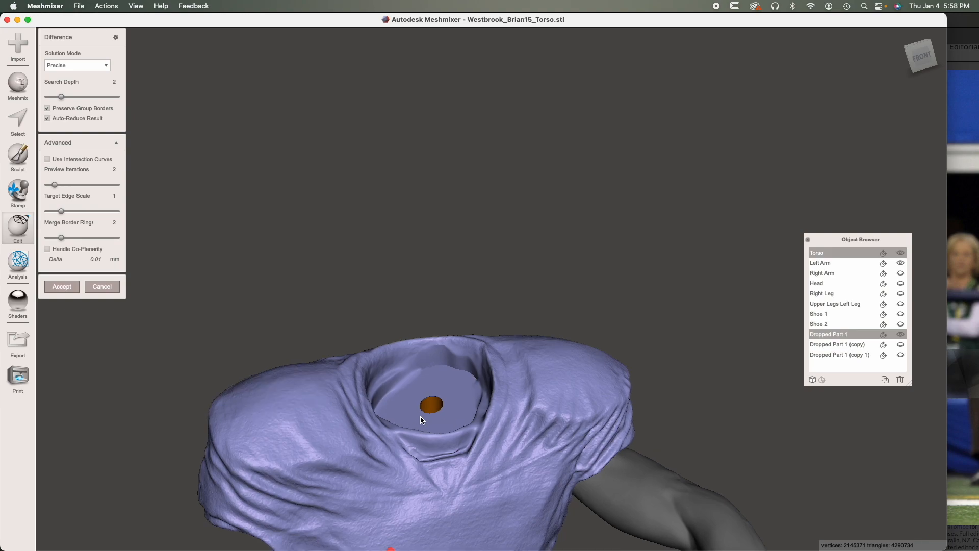
pyautogui.scroll(1, 420, 419)
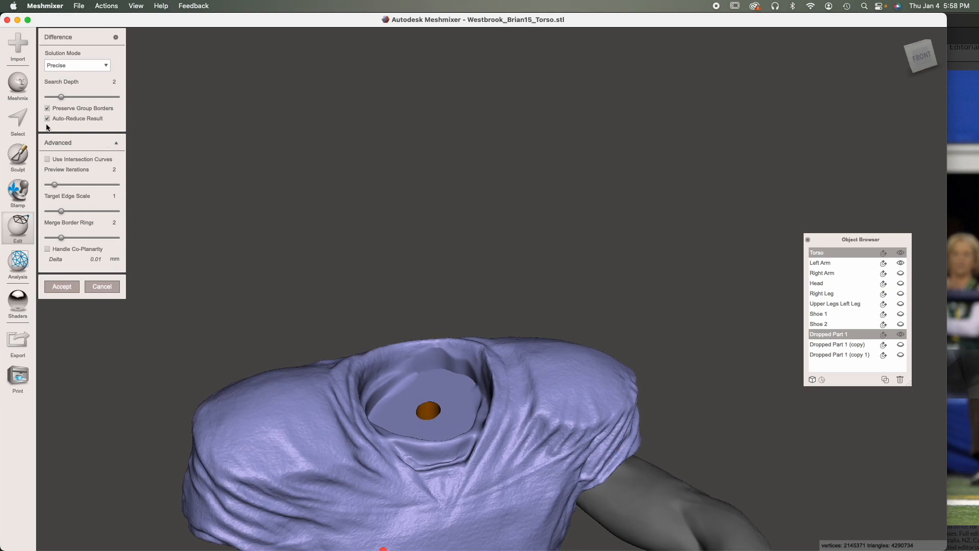
pyautogui.scroll(1, 47, 121)
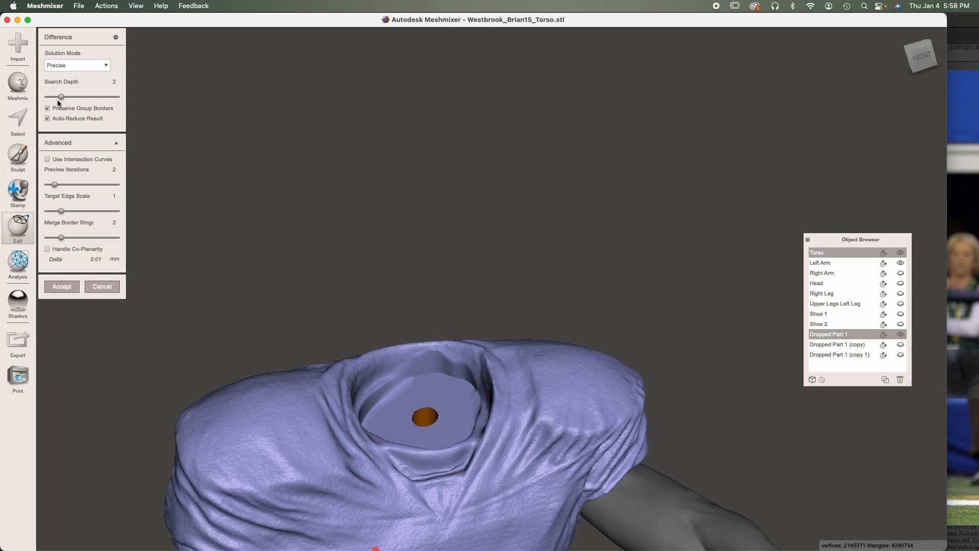
pyautogui.scroll(1, 75, 67)
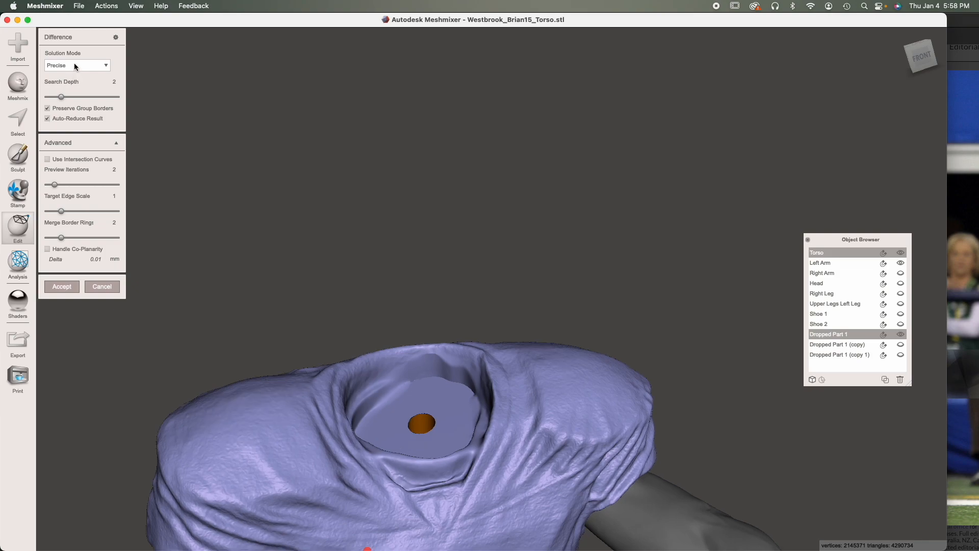
pyautogui.scroll(1, 75, 63)
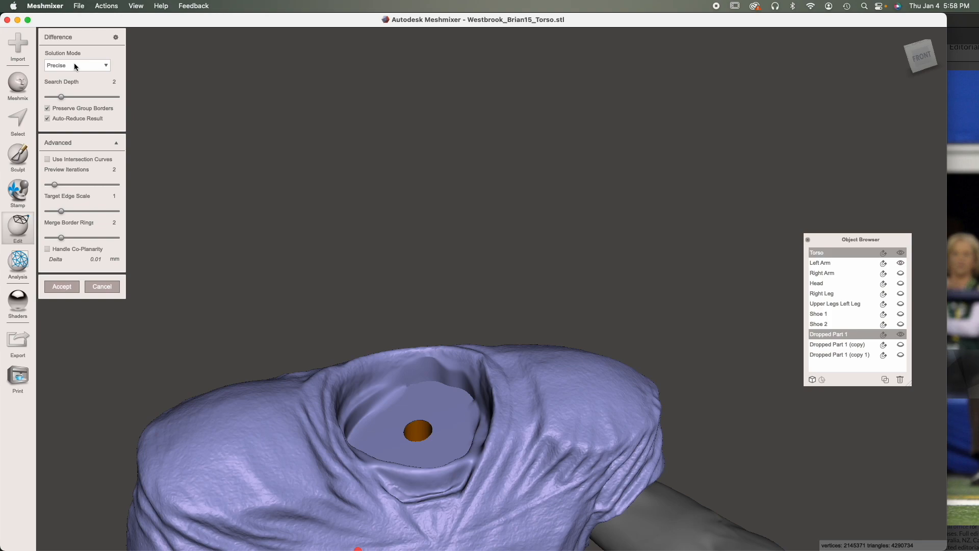
pyautogui.scroll(1, 75, 63)
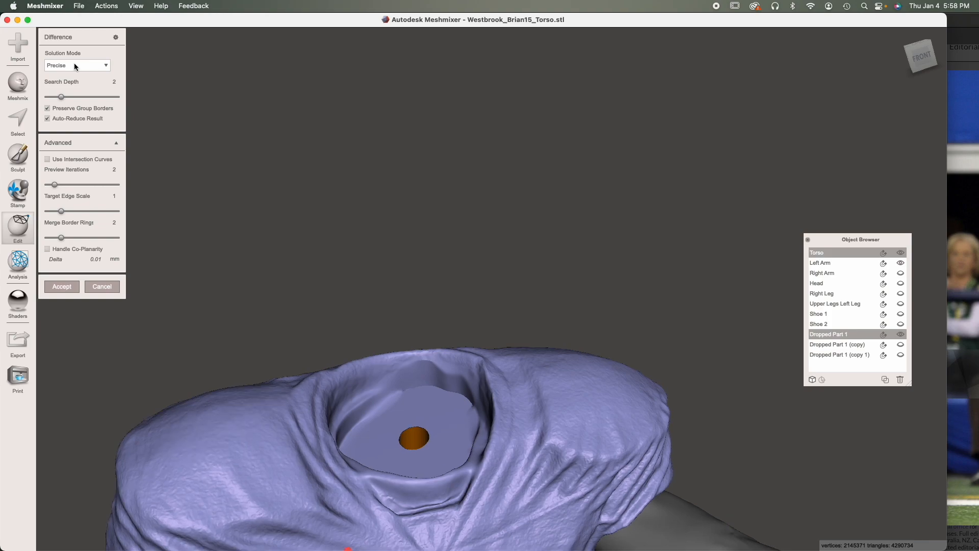
pyautogui.scroll(1, 258, 372)
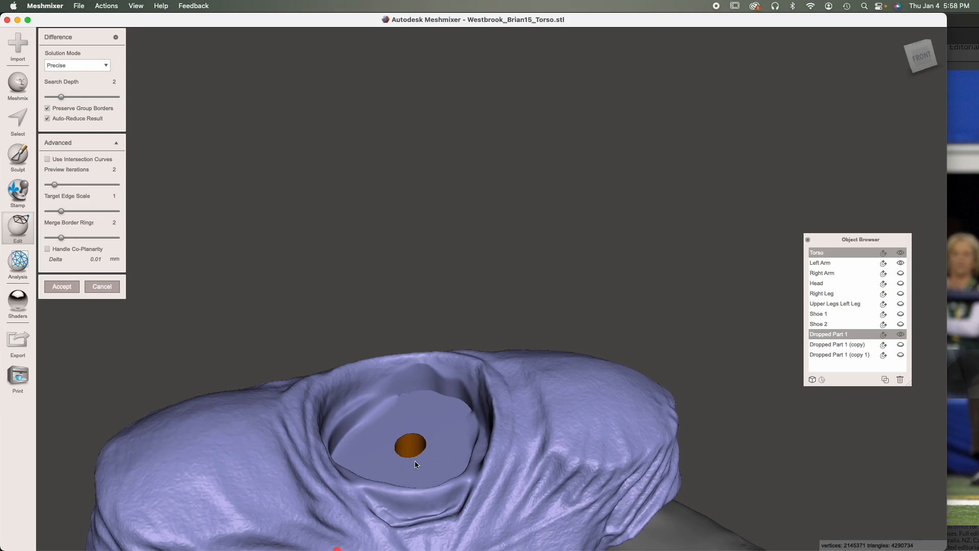
pyautogui.moveTo(406, 462); pyautogui.dragTo(430, 442, button='right')
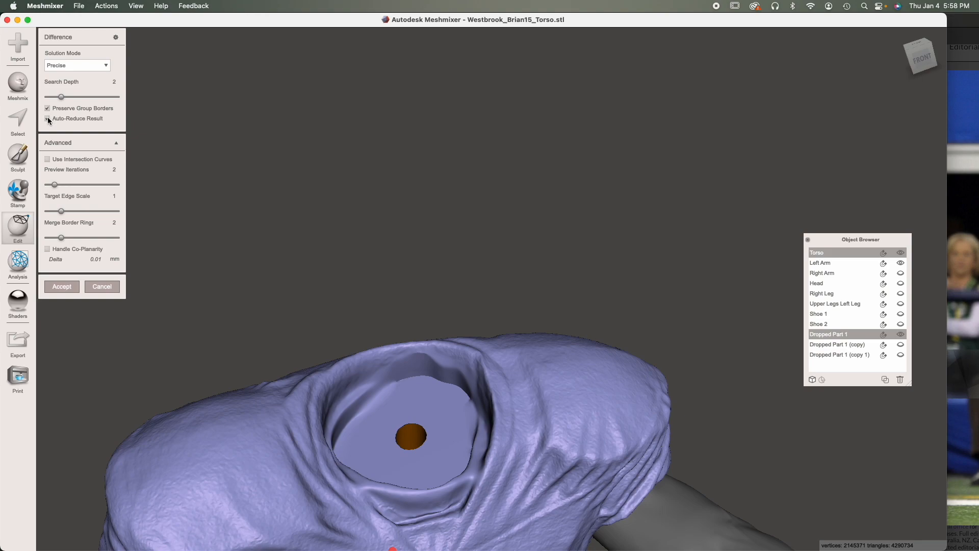
# Step: Turn off Auto-Reduce Result, set the solution mode to Max Quality, and accept the torso's Boolean Difference
pyautogui.press('Return')
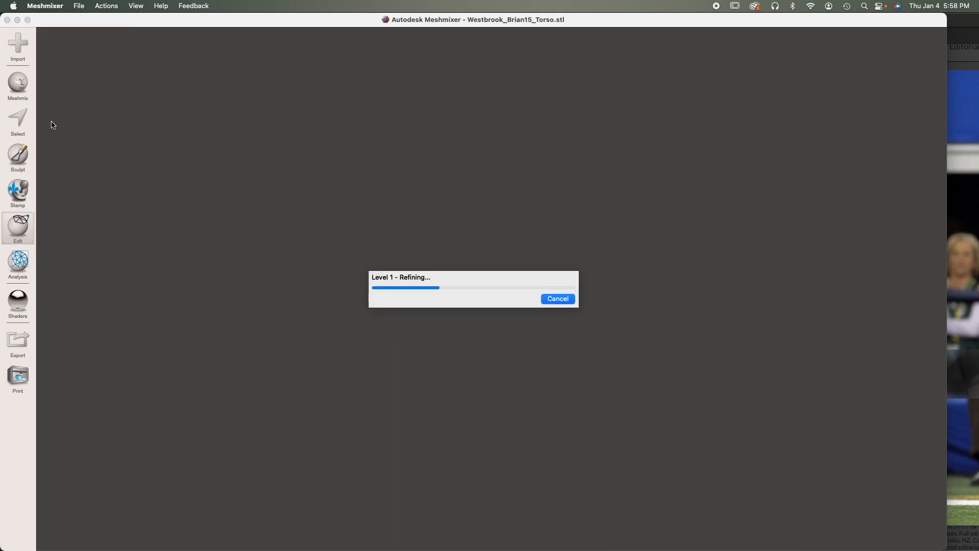
pyautogui.click(89, 65)
pyautogui.click(81, 99)
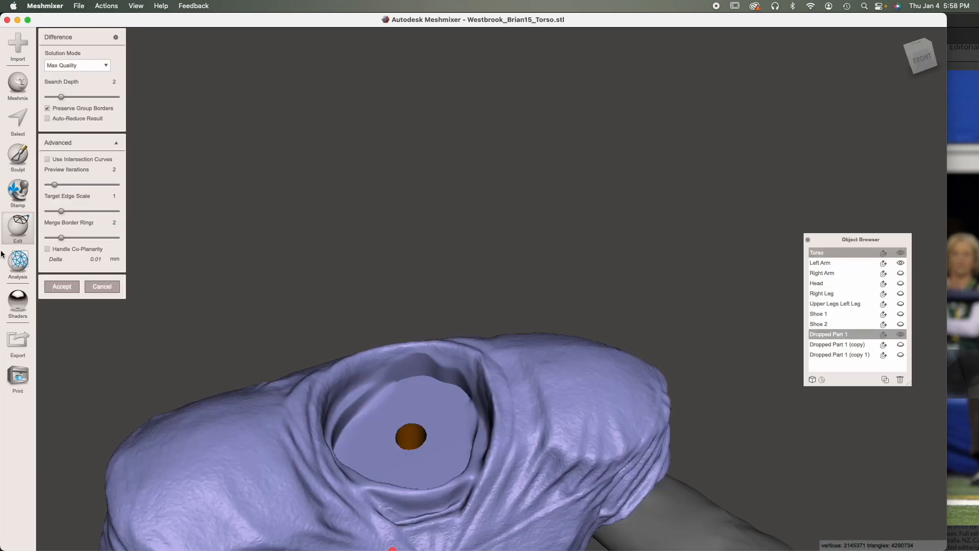
pyautogui.click(62, 285)
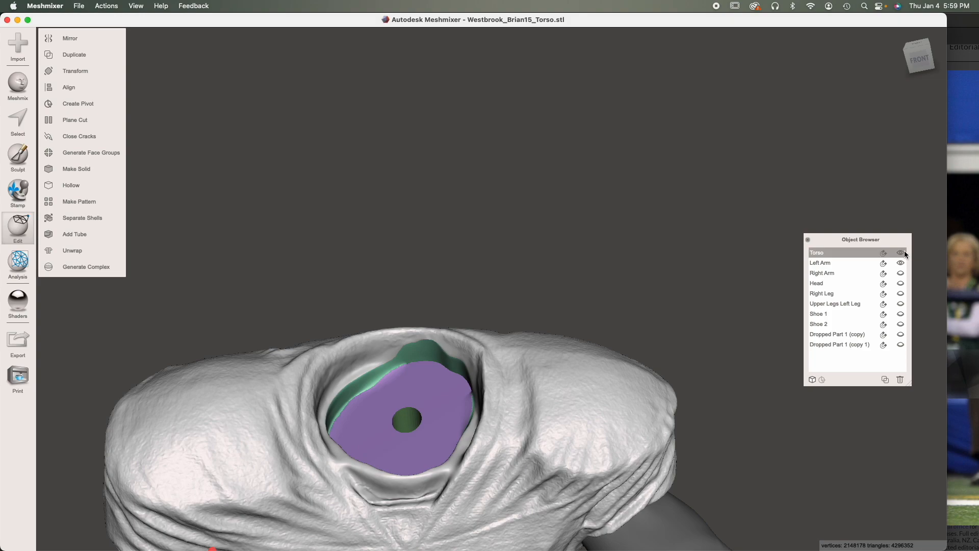
# Step: Hide the torso and show the head with the duplicate cylinder in its neck, keeping the spare cylinder hidden
pyautogui.click(901, 253)
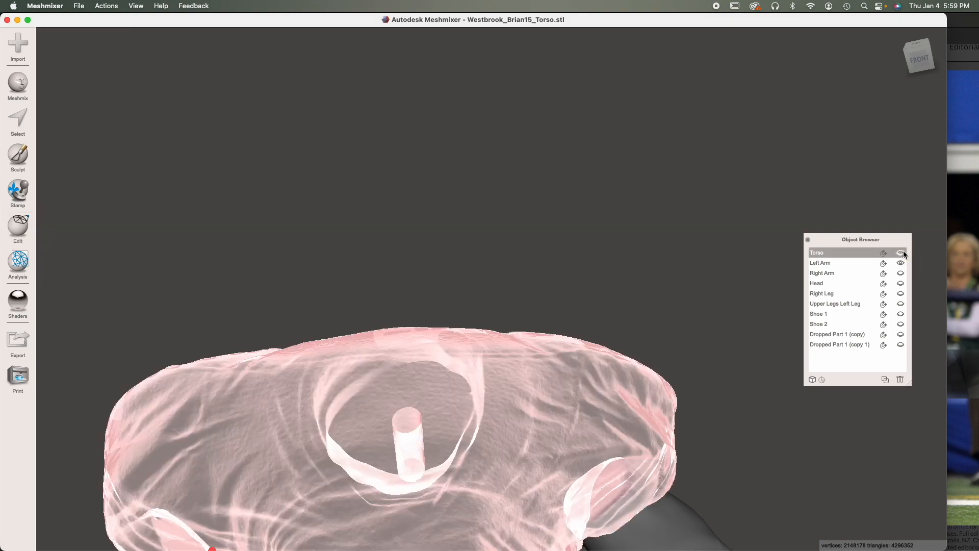
pyautogui.click(900, 284)
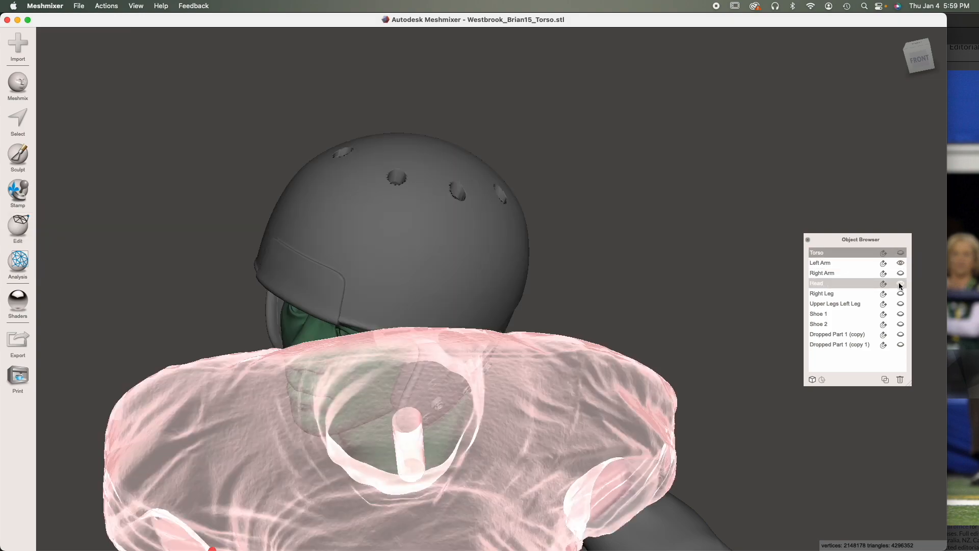
pyautogui.click(482, 251)
pyautogui.click(895, 334)
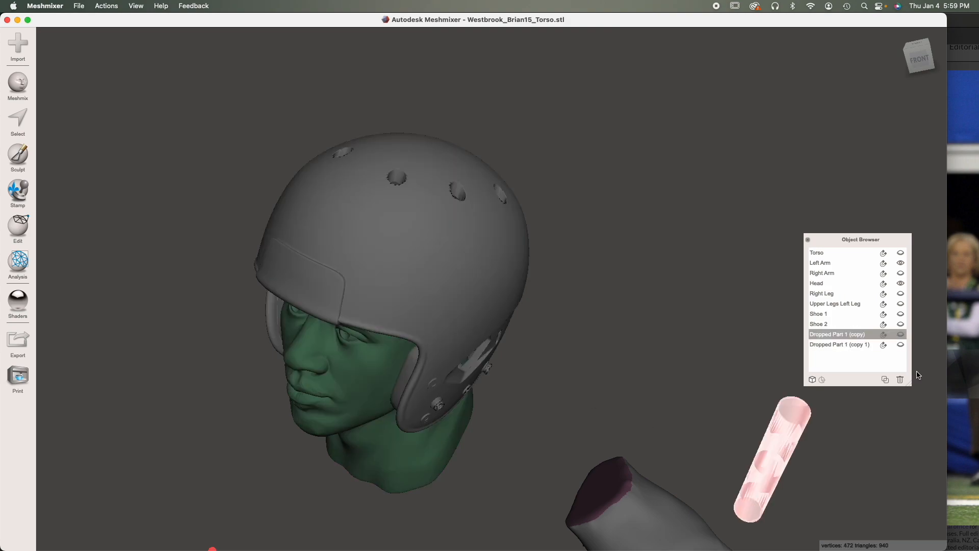
pyautogui.click(900, 344)
pyautogui.moveTo(574, 339); pyautogui.dragTo(399, 499, button='right')
pyautogui.click(400, 498)
pyautogui.moveTo(426, 431); pyautogui.dragTo(442, 360, button='right')
# Step: Subtract the duplicate cylinder from the head with Boolean Difference in Precise mode, keeping Auto-Reduce Result on
pyautogui.click(436, 295)
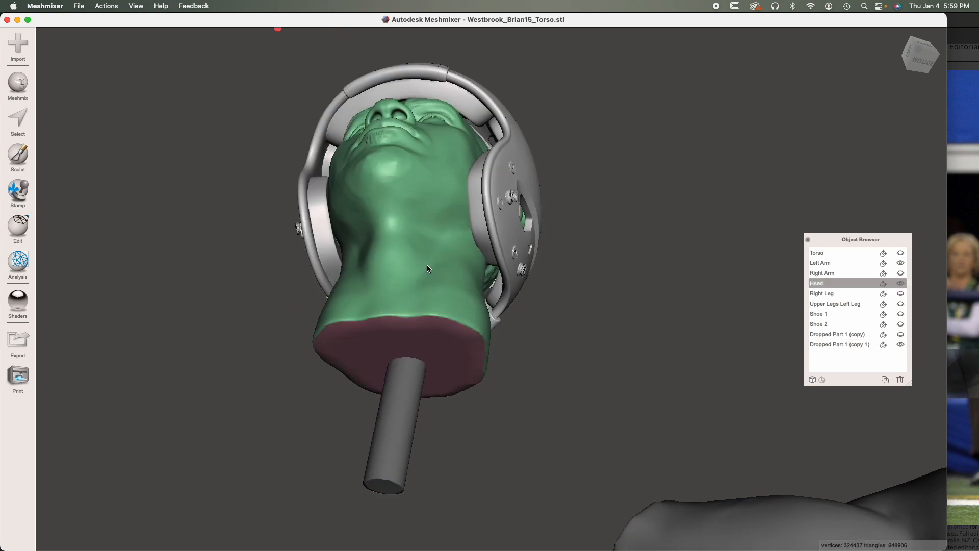
pyautogui.keyDown('shift'); pyautogui.click(404, 377); pyautogui.keyUp('shift')
pyautogui.click(18, 227)
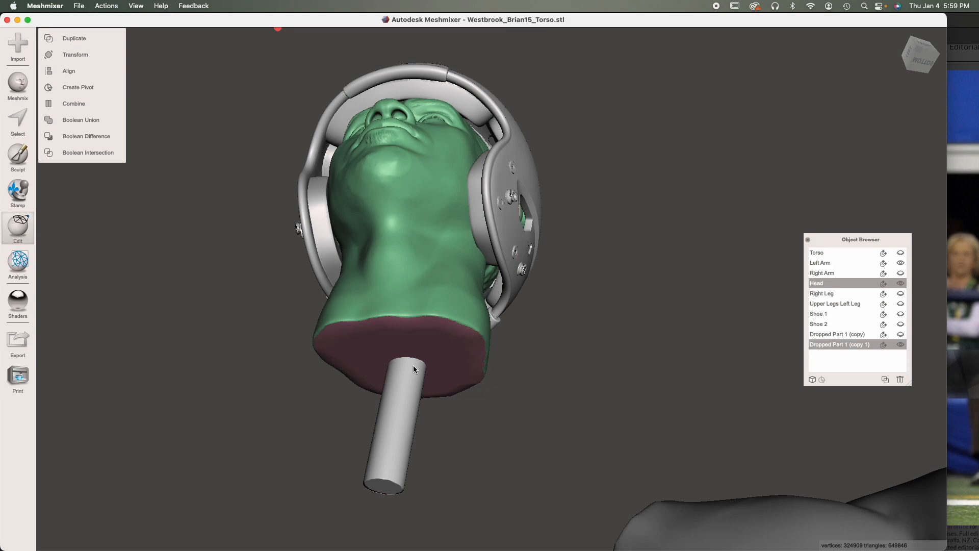
pyautogui.click(84, 136)
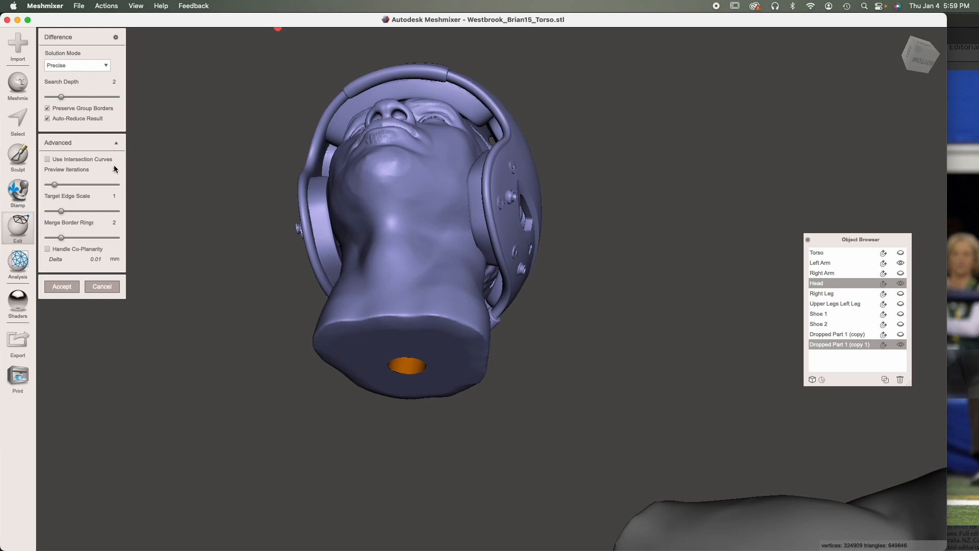
pyautogui.click(62, 286)
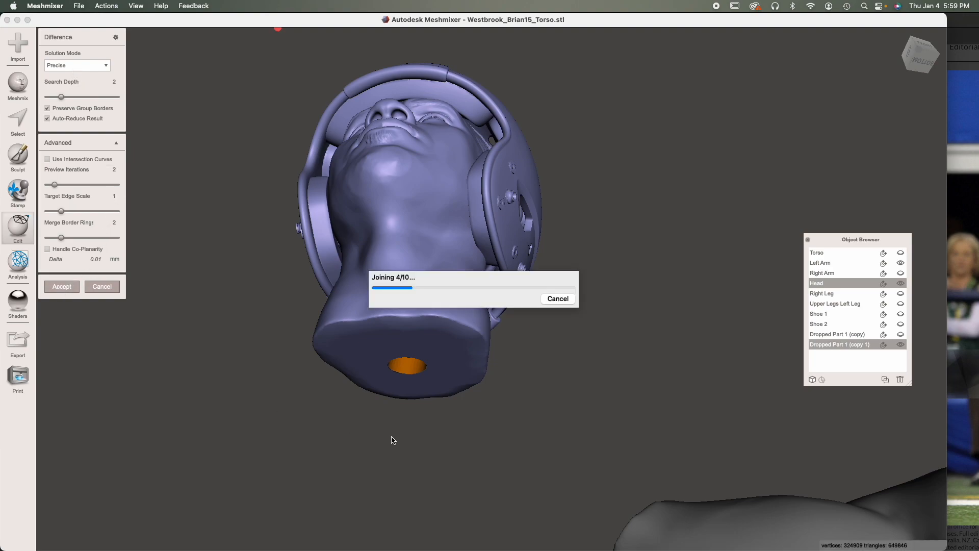
# Step: Inspect the pin hole in the neck's underside and show the torso again to view the head seated in it
pyautogui.moveTo(393, 439); pyautogui.dragTo(422, 313, button='right')
pyautogui.scroll(5, 423, 313)
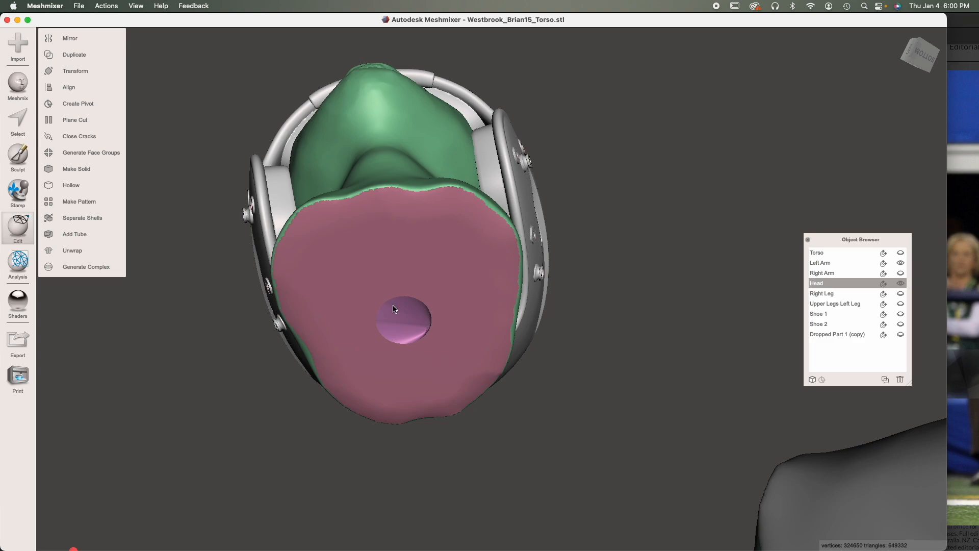
pyautogui.moveTo(435, 264); pyautogui.dragTo(434, 391, button='right')
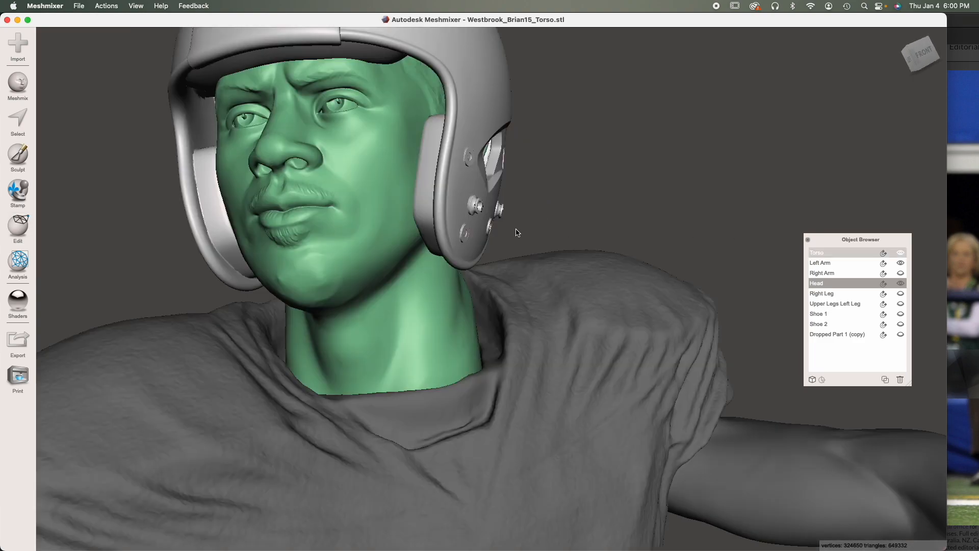
# Step: Show the spare cylinder, hide the left arm, and select the cylinder for placement in the torso's left sleeve opening
pyautogui.moveTo(516, 233); pyautogui.dragTo(510, 185, button='right')
pyautogui.moveTo(630, 267); pyautogui.dragTo(379, 94, button='middle')
pyautogui.moveTo(570, 257); pyautogui.dragTo(556, 251, button='middle')
pyautogui.moveTo(559, 254); pyautogui.dragTo(431, 290, button='right')
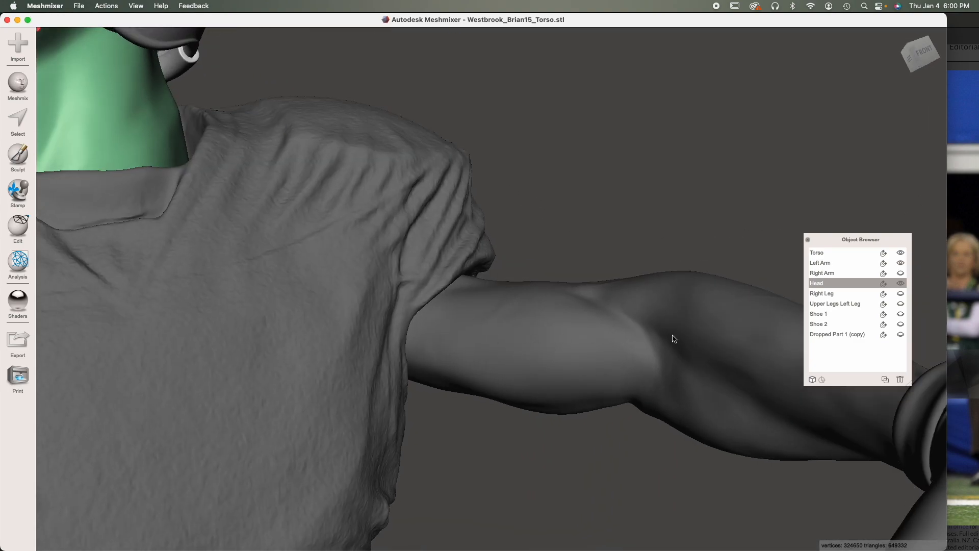
pyautogui.scroll(-2, 398, 242)
pyautogui.moveTo(406, 250); pyautogui.dragTo(471, 326, button='right')
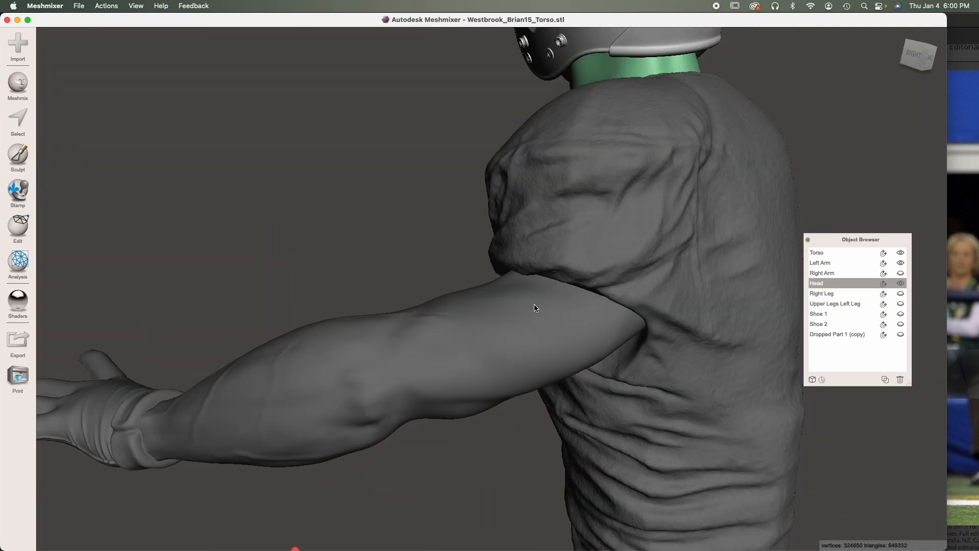
pyautogui.click(901, 334)
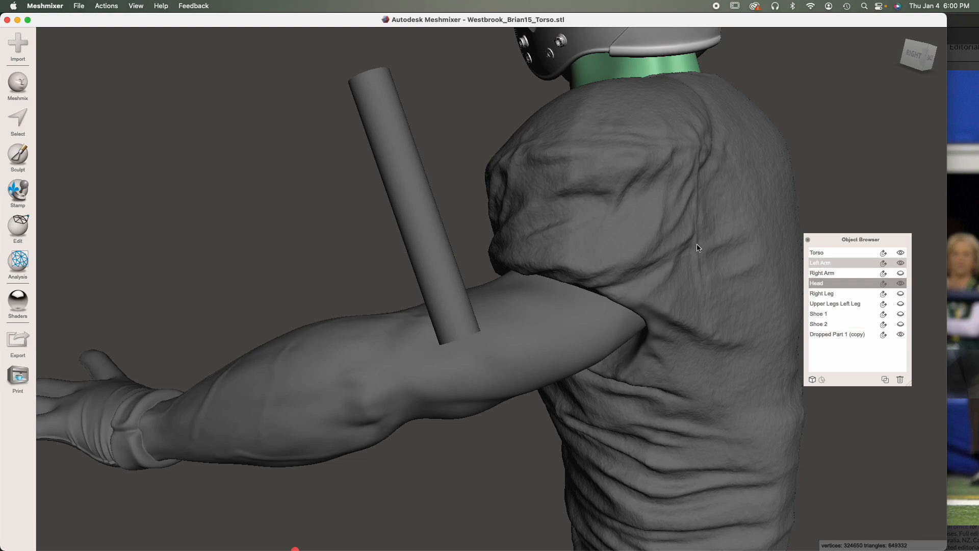
pyautogui.click(525, 332)
pyautogui.click(899, 265)
pyautogui.click(428, 234)
pyautogui.moveTo(490, 337); pyautogui.dragTo(465, 250, button='right')
# Step: Move and rotate the cylinder with Transform to bring it in line with the torso's left arm socket
pyautogui.press('t')
pyautogui.moveTo(443, 116); pyautogui.dragTo(442, 278)
pyautogui.moveTo(442, 277); pyautogui.dragTo(436, 406, button='right')
pyautogui.moveTo(436, 407); pyautogui.dragTo(403, 439)
pyautogui.moveTo(403, 439); pyautogui.dragTo(605, 331, button='right')
pyautogui.moveTo(637, 327); pyautogui.dragTo(632, 350)
pyautogui.moveTo(632, 351); pyautogui.dragTo(614, 391, button='right')
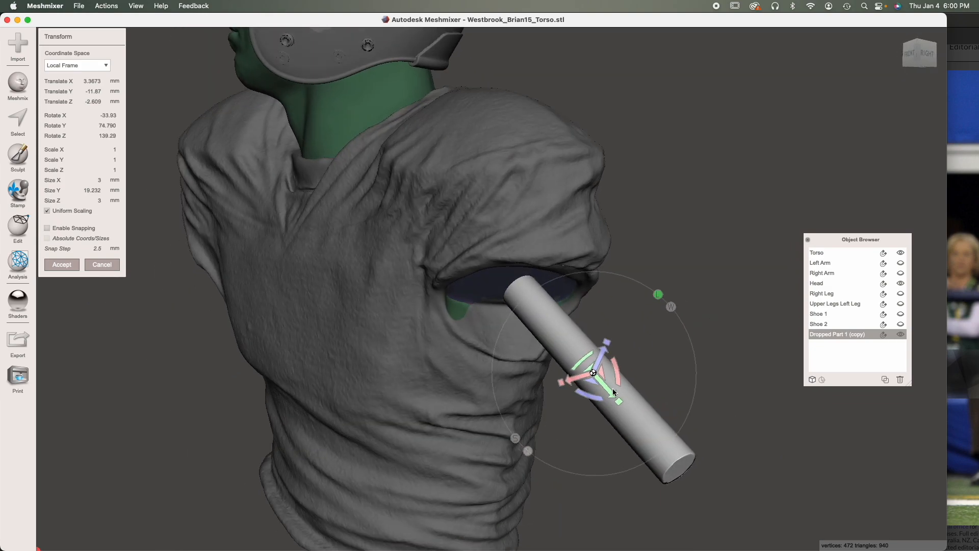
# Step: Slide the cylinder partway into the centre of the left arm socket, refine its angle, and accept the transform
pyautogui.moveTo(594, 398); pyautogui.dragTo(615, 368)
pyautogui.moveTo(619, 364); pyautogui.dragTo(683, 340, button='right')
pyautogui.moveTo(646, 315); pyautogui.dragTo(474, 306)
pyautogui.moveTo(479, 332); pyautogui.dragTo(459, 317)
pyautogui.moveTo(459, 319); pyautogui.dragTo(393, 293, button='right')
pyautogui.moveTo(493, 294); pyautogui.dragTo(494, 291)
pyautogui.click(61, 264)
pyautogui.moveTo(505, 360); pyautogui.dragTo(435, 364, button='right')
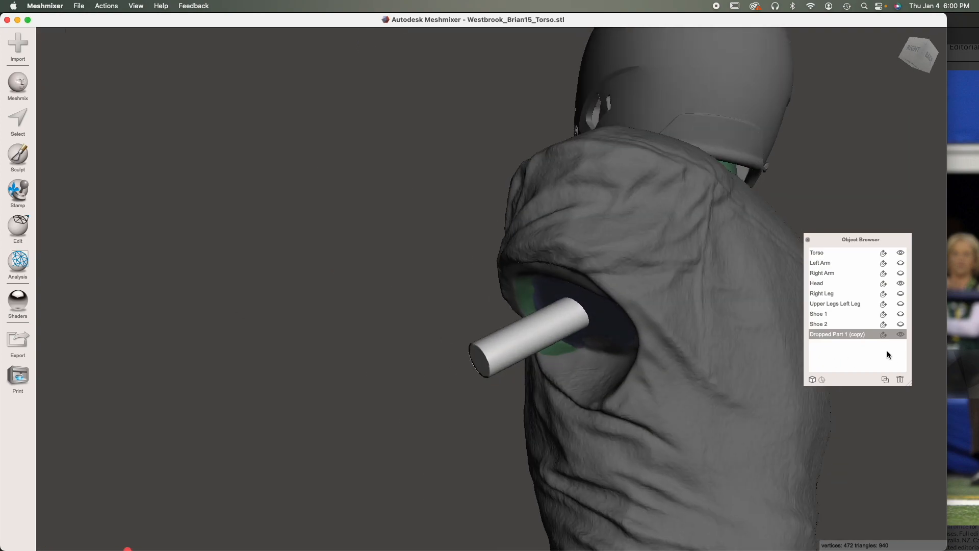
# Step: Hide the torso, show the left arm, and make the arm see-through to check the cylinder inside it
pyautogui.click(714, 286)
pyautogui.click(901, 253)
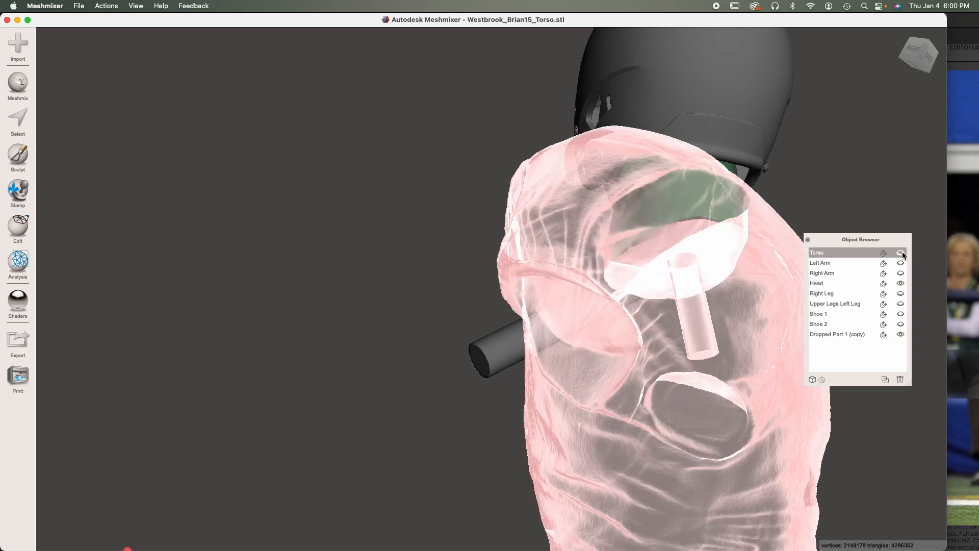
pyautogui.click(901, 263)
pyautogui.click(593, 313)
pyautogui.moveTo(445, 221); pyautogui.dragTo(333, 358, button='right')
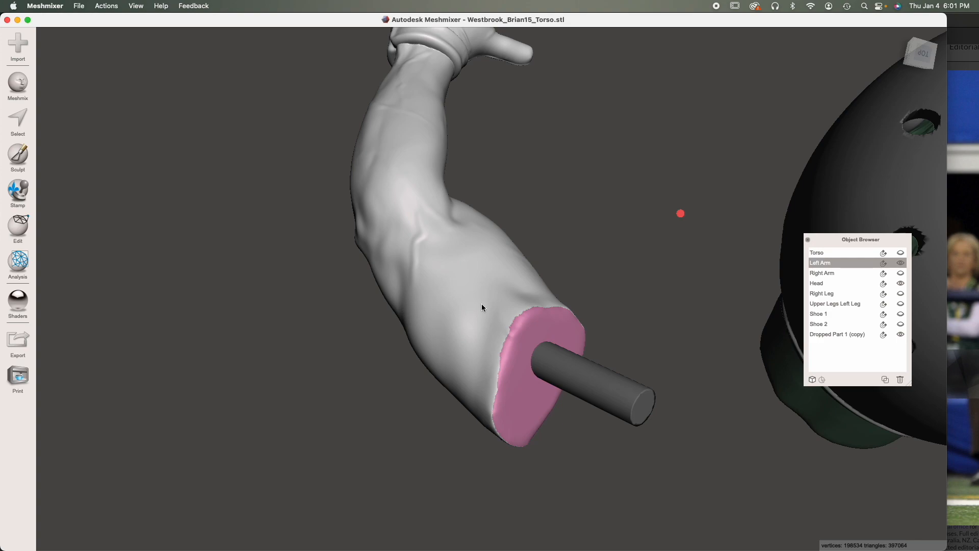
pyautogui.click(883, 263)
pyautogui.moveTo(630, 279); pyautogui.dragTo(699, 297, button='right')
# Step: Fine-tune the cylinder's angle and position so it sits centred inside the upper left arm, and accept the transform
pyautogui.click(596, 364)
pyautogui.press('t')
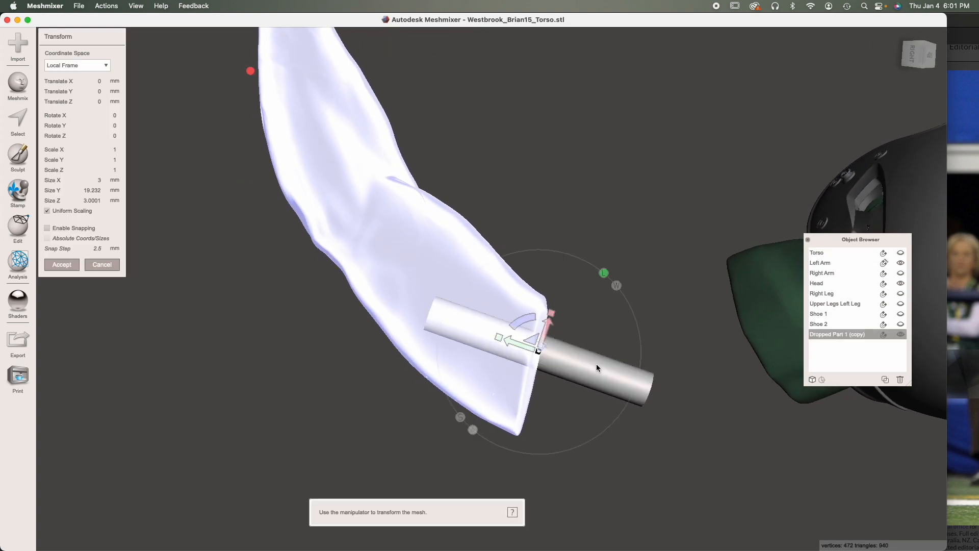
pyautogui.moveTo(532, 322); pyautogui.dragTo(532, 343)
pyautogui.moveTo(532, 343); pyautogui.dragTo(579, 269, button='right')
pyautogui.moveTo(543, 285); pyautogui.dragTo(543, 278)
pyautogui.moveTo(543, 278); pyautogui.dragTo(389, 460, button='right')
pyautogui.click(77, 265)
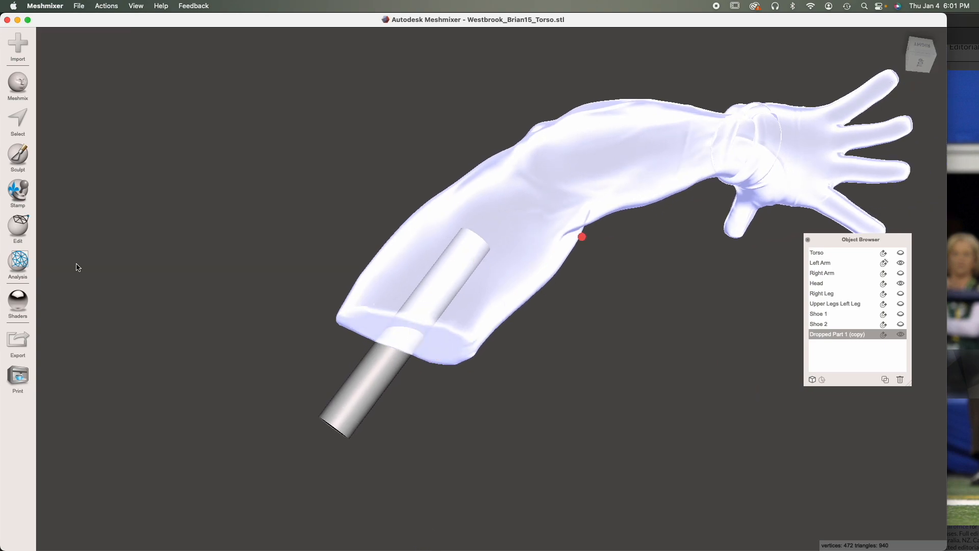
# Step: Return the left arm to solid display, hide it, and show the torso again
pyautogui.moveTo(155, 286); pyautogui.dragTo(870, 240, button='right')
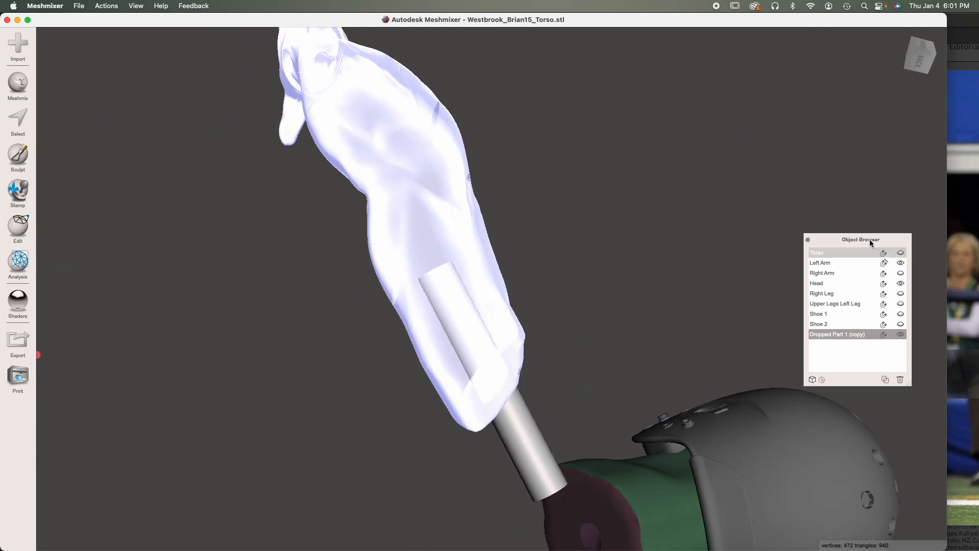
pyautogui.click(883, 264)
pyautogui.moveTo(685, 219); pyautogui.dragTo(631, 335, button='right')
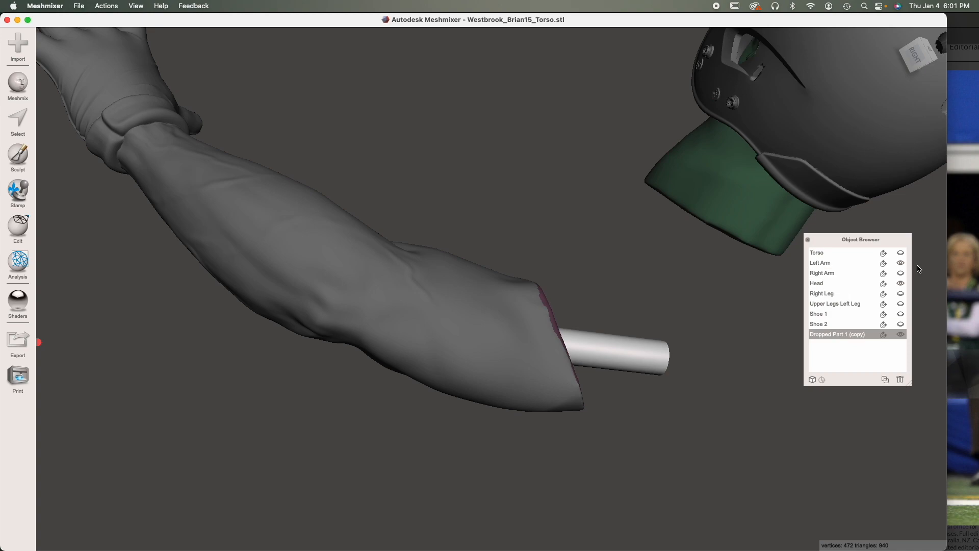
pyautogui.click(900, 262)
pyautogui.click(901, 252)
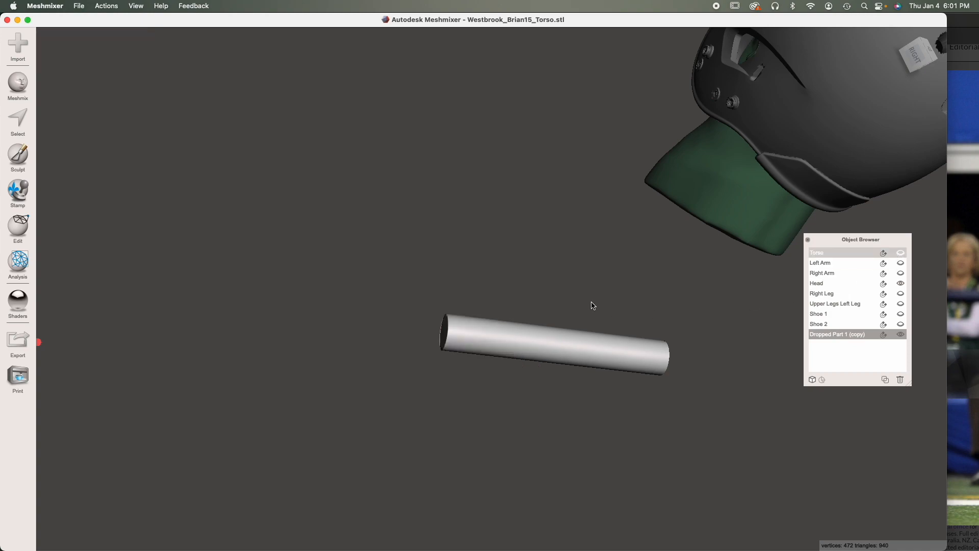
# Step: Duplicate the cylinder in the left arm socket and hide the new copy
pyautogui.moveTo(618, 335); pyautogui.dragTo(467, 351, button='right')
pyautogui.moveTo(512, 383); pyautogui.dragTo(511, 335, button='right')
pyautogui.click(884, 380)
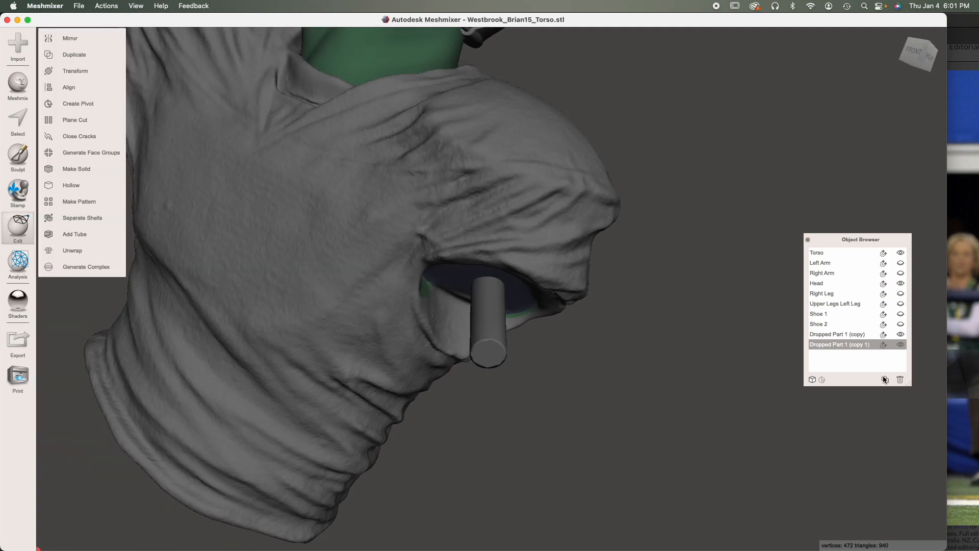
pyautogui.click(901, 345)
# Step: Subtract the visible cylinder from the torso with Boolean Difference in Max Quality mode, with Auto-Reduce Result off
pyautogui.click(443, 235)
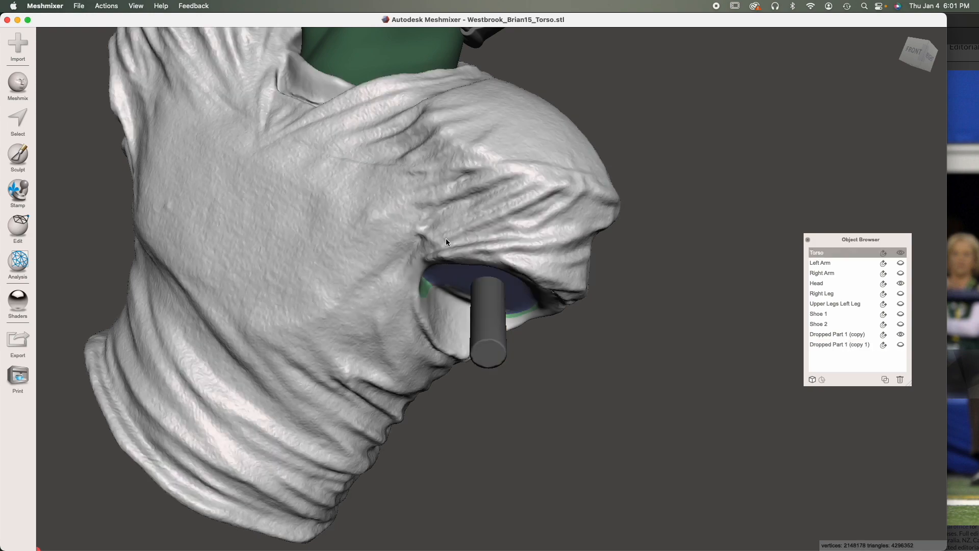
pyautogui.keyDown('shift'); pyautogui.click(480, 307); pyautogui.keyUp('shift')
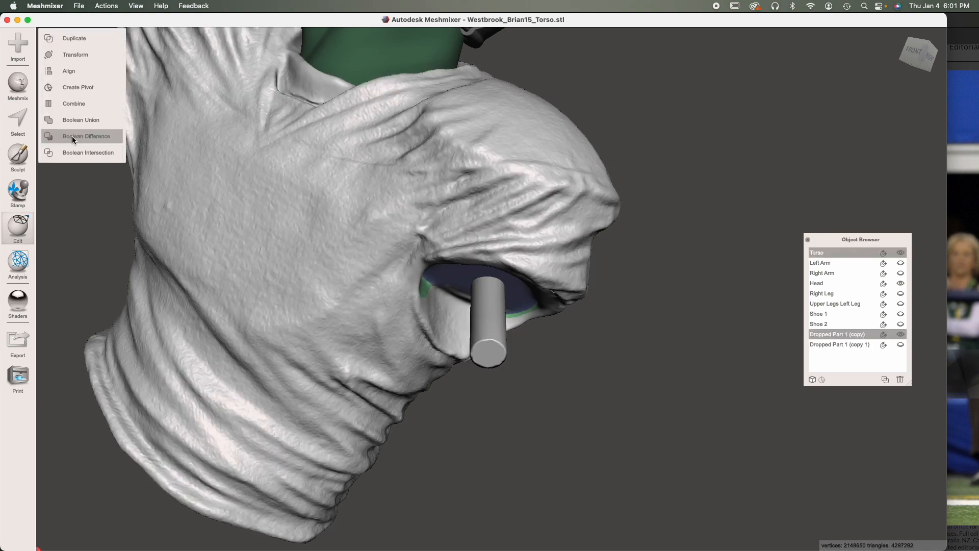
pyautogui.click(72, 137)
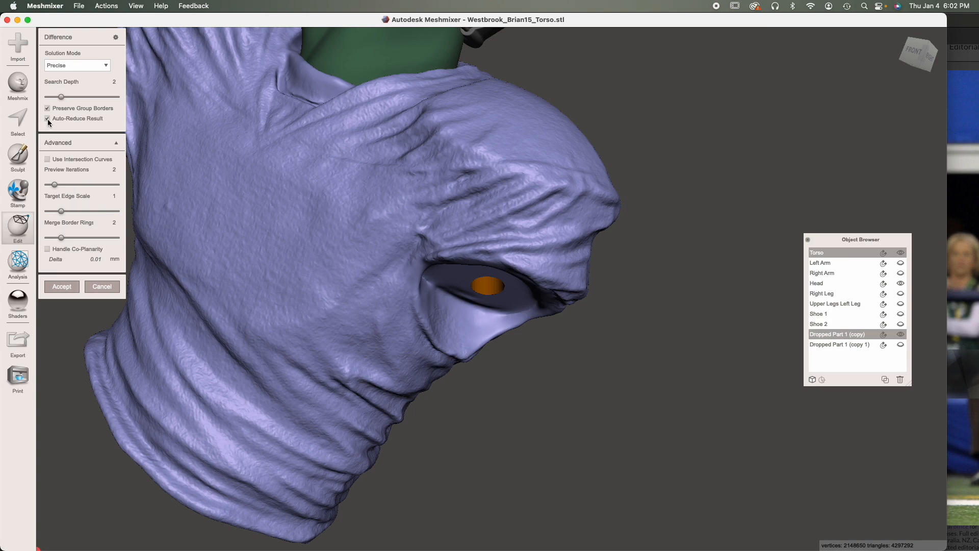
pyautogui.click(47, 118)
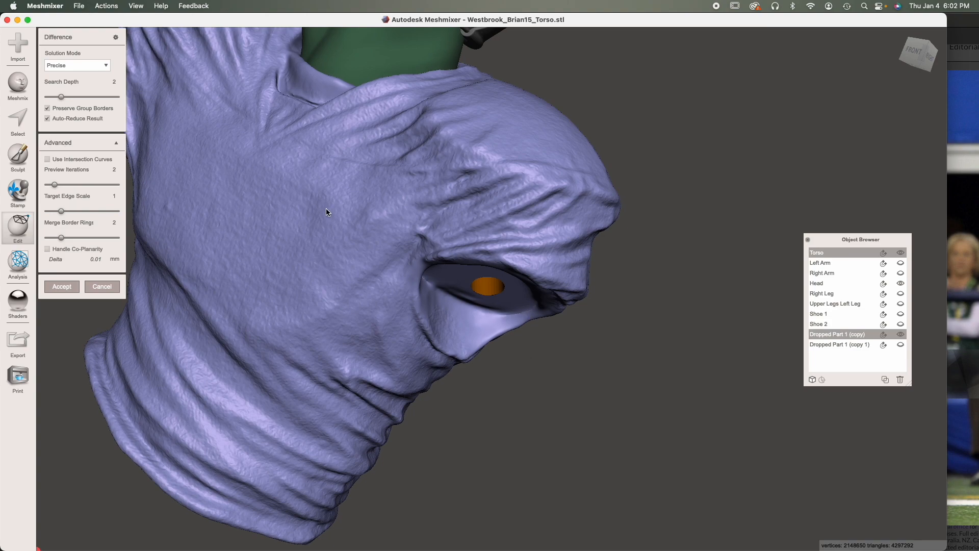
pyautogui.moveTo(326, 209); pyautogui.dragTo(328, 211, button='right')
pyautogui.click(47, 118)
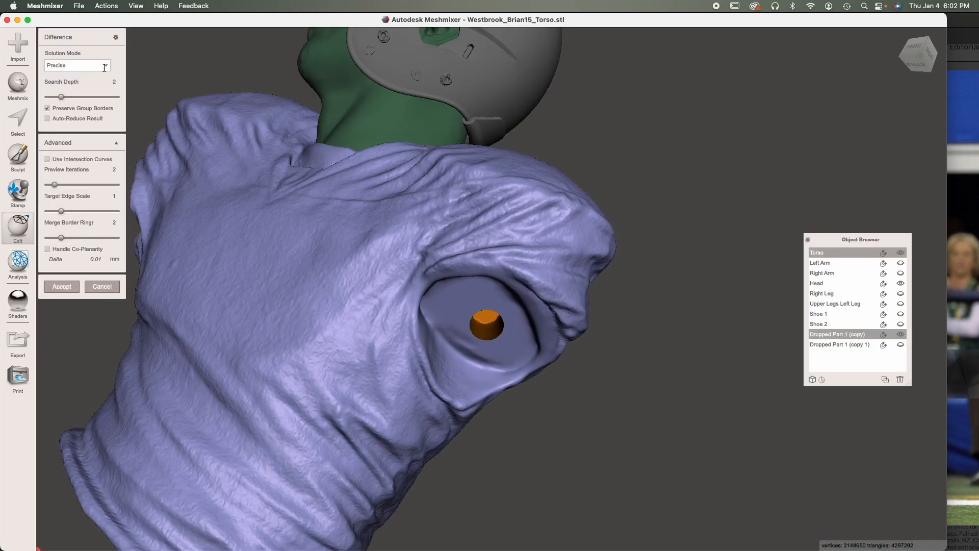
pyautogui.click(103, 66)
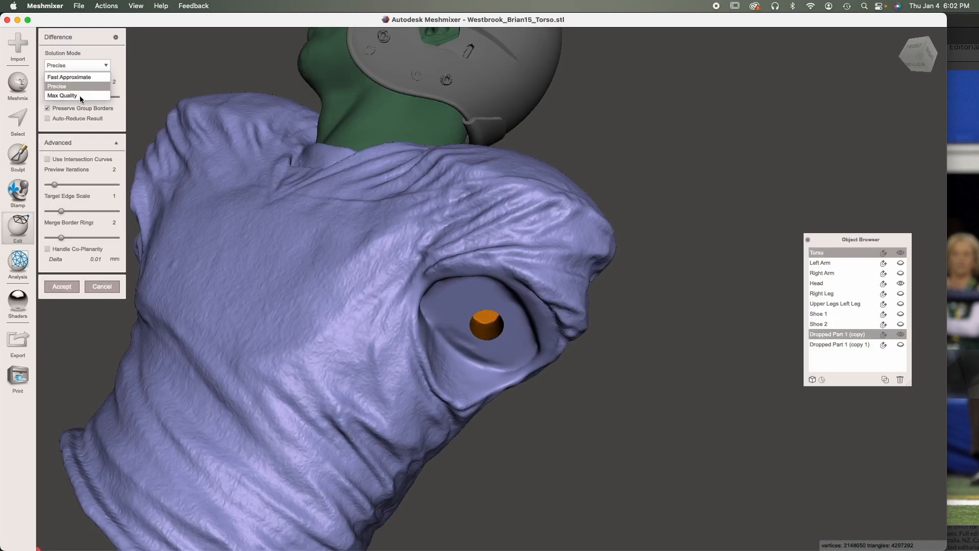
pyautogui.click(75, 95)
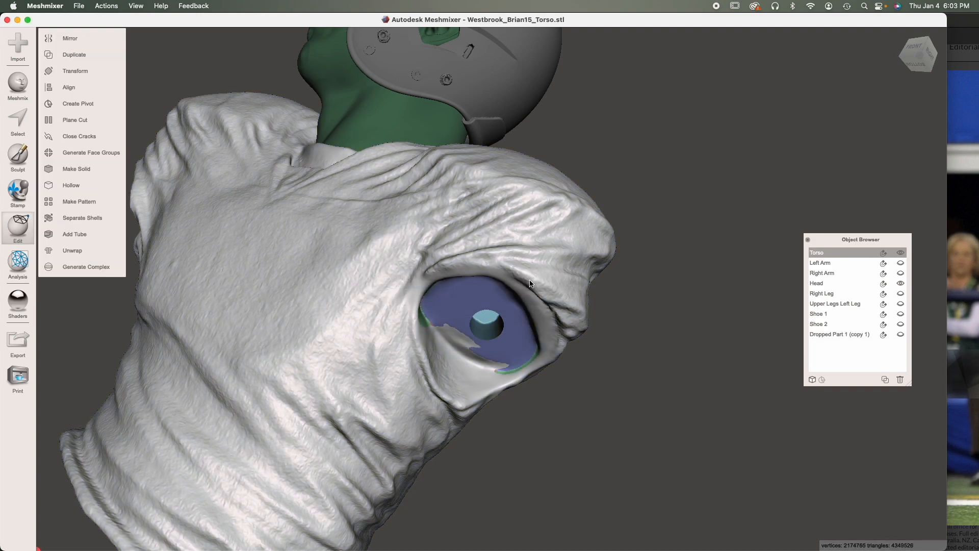
# Step: Inspect the pin hole in the left arm socket and show the left arm to check its fit in the sleeve
pyautogui.moveTo(530, 284); pyautogui.dragTo(569, 286, button='right')
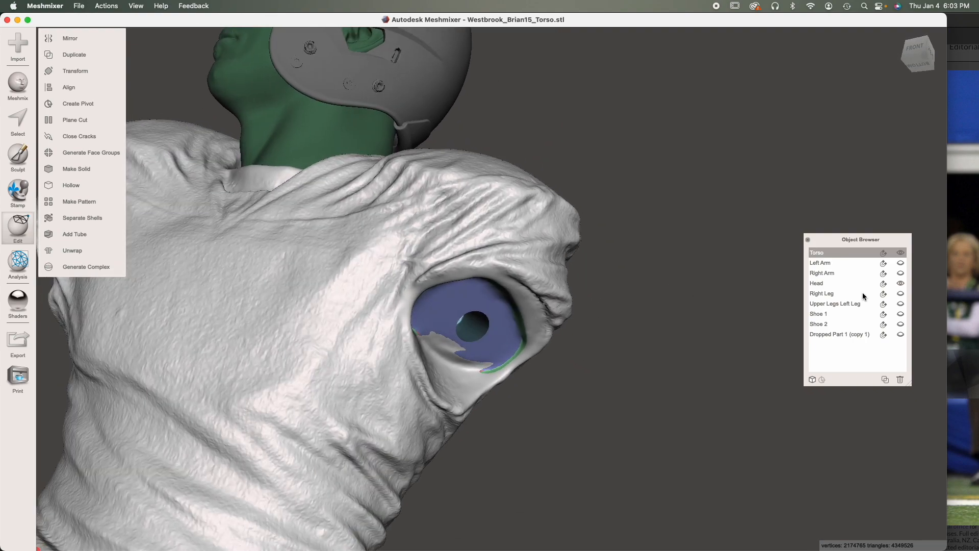
pyautogui.click(901, 263)
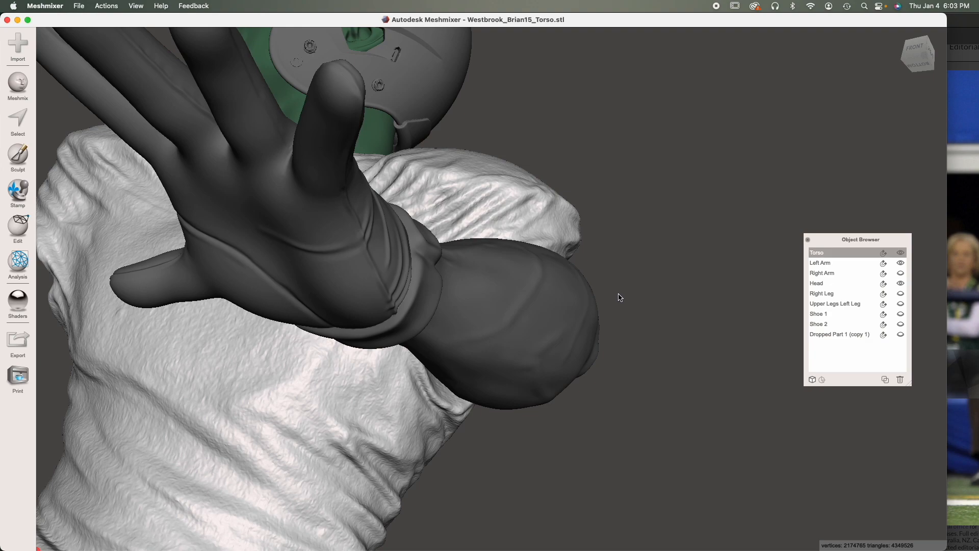
pyautogui.moveTo(619, 297); pyautogui.dragTo(684, 270, button='right')
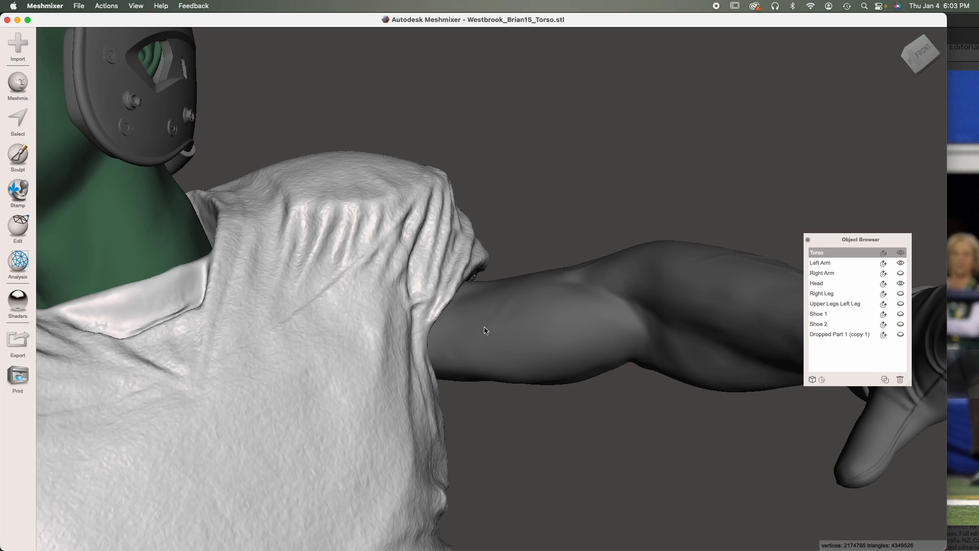
pyautogui.moveTo(539, 392); pyautogui.dragTo(533, 349, button='right')
pyautogui.moveTo(460, 363); pyautogui.dragTo(335, 210, button='right')
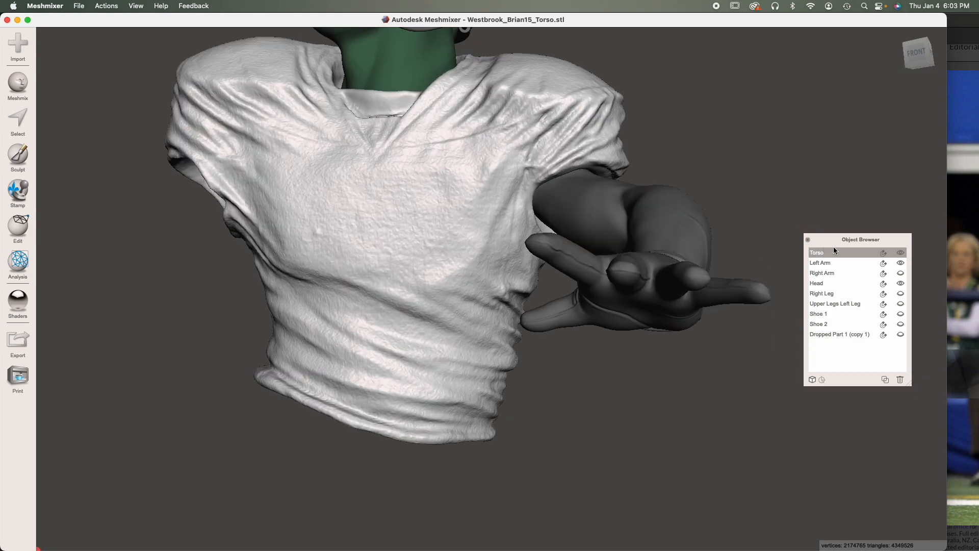
# Step: Hide the left arm, torso and head, and show and select the Upper Legs Left Leg part
pyautogui.click(901, 263)
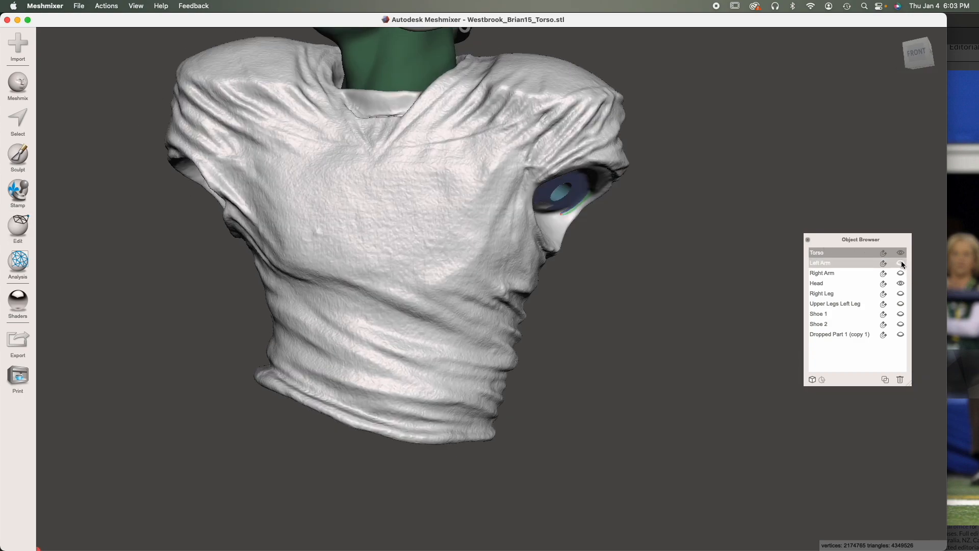
pyautogui.click(901, 253)
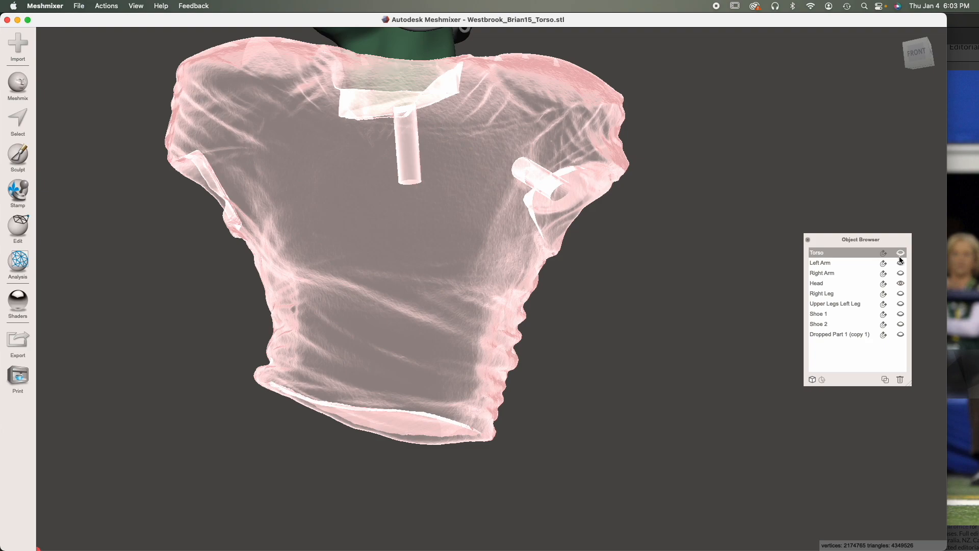
pyautogui.click(901, 284)
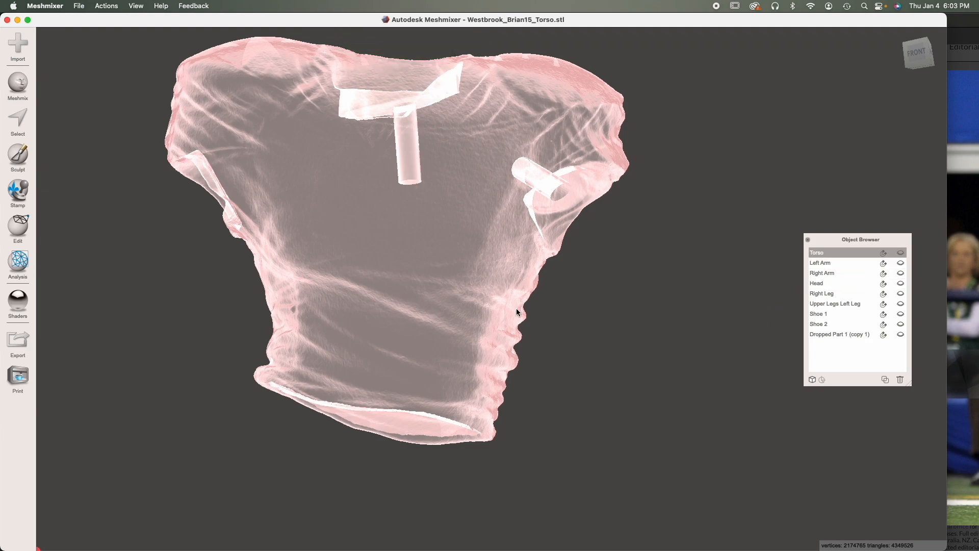
pyautogui.click(901, 305)
pyautogui.click(422, 453)
pyautogui.moveTo(378, 534); pyautogui.dragTo(479, 236, button='right')
pyautogui.moveTo(450, 312); pyautogui.dragTo(492, 270, button='right')
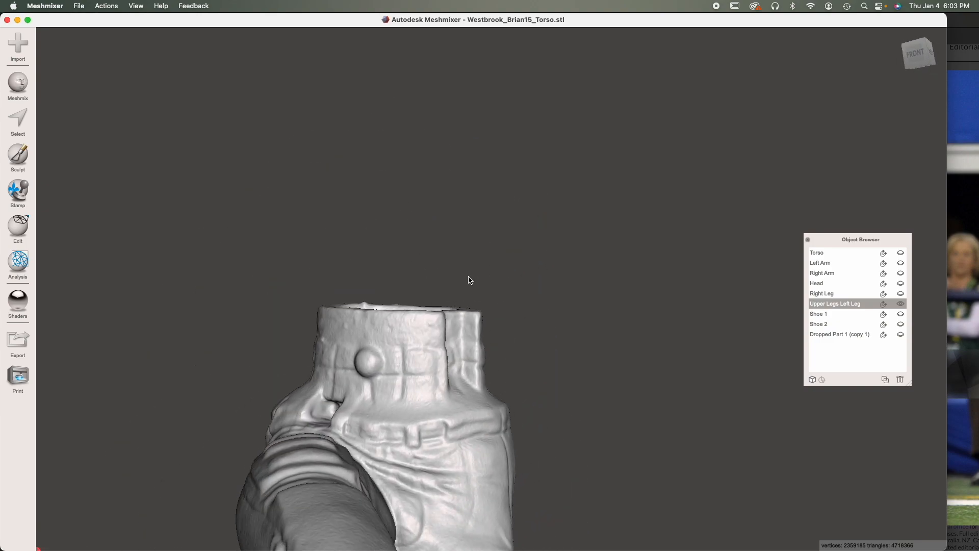
pyautogui.moveTo(494, 426); pyautogui.dragTo(412, 447, button='right')
# Step: Plane-cut the raised waist section off the upper legs just above the belt, using Cut (Discard Half) and Remeshed Fill
pyautogui.click(21, 233)
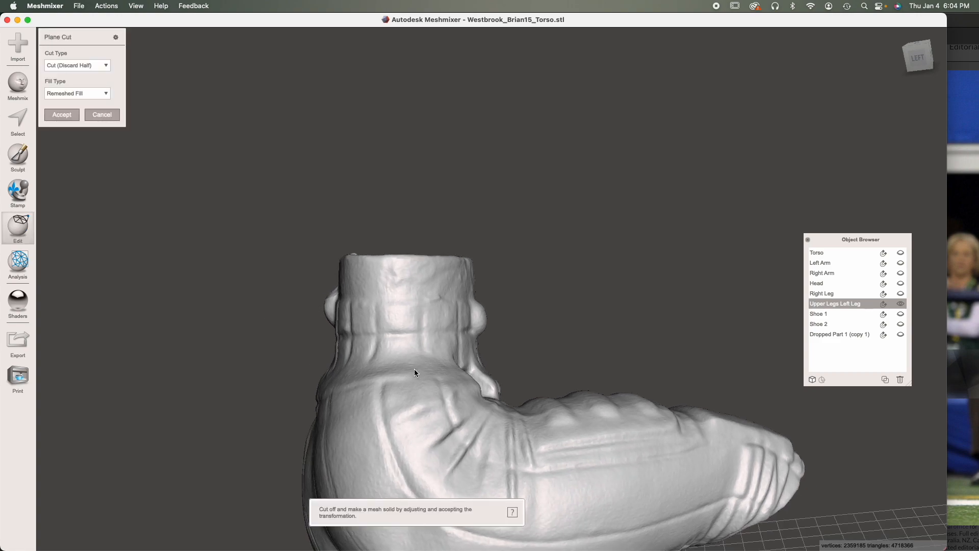
pyautogui.moveTo(252, 370); pyautogui.dragTo(555, 371)
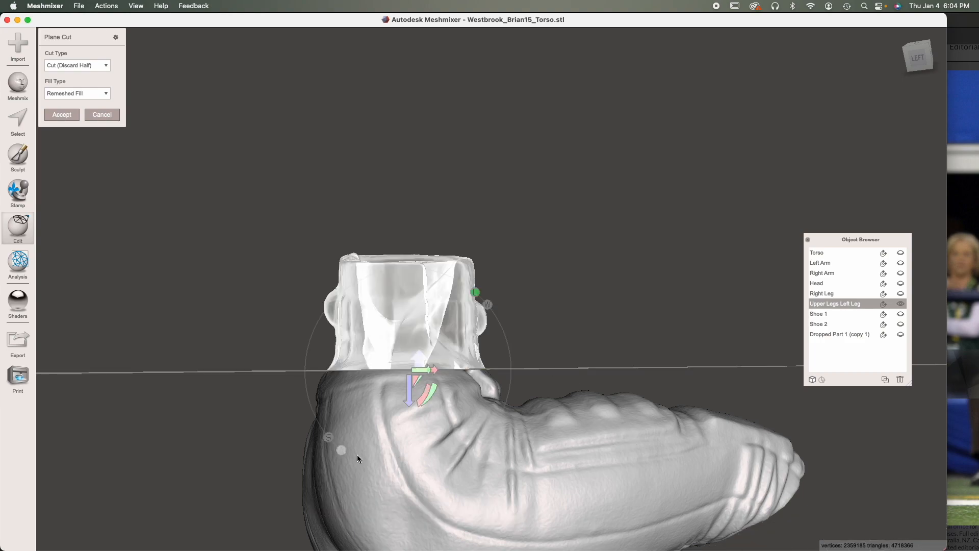
pyautogui.moveTo(444, 458); pyautogui.dragTo(471, 451, button='right')
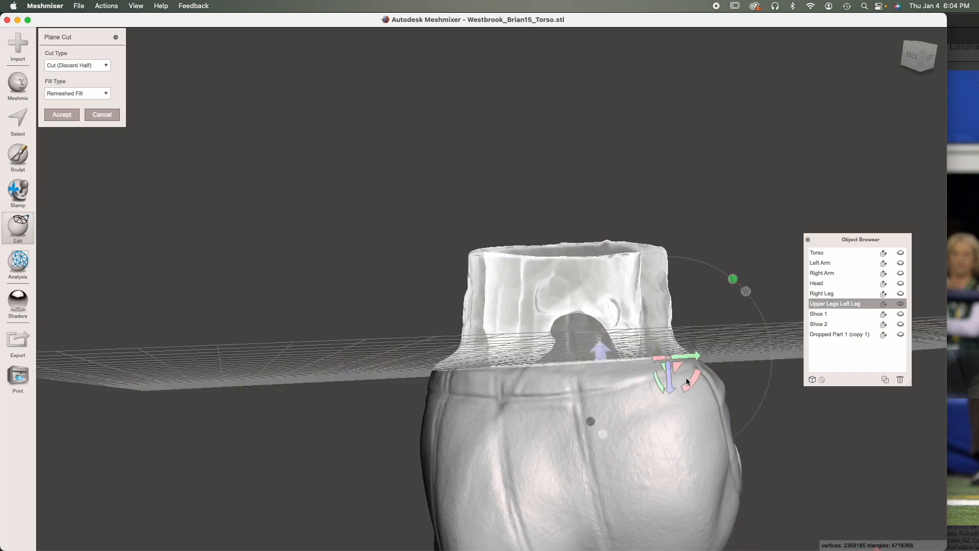
pyautogui.moveTo(688, 381); pyautogui.dragTo(689, 384)
pyautogui.moveTo(531, 435); pyautogui.dragTo(442, 455)
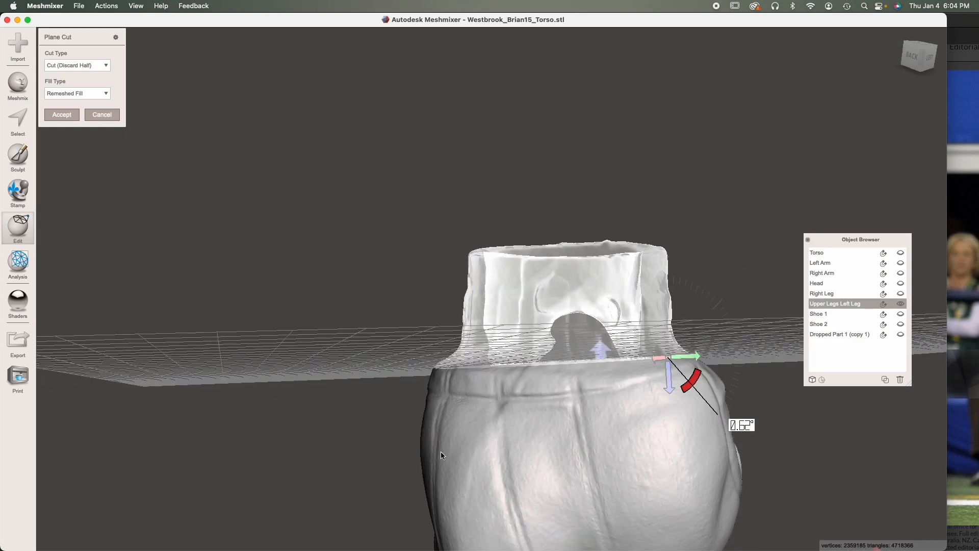
pyautogui.moveTo(570, 448); pyautogui.dragTo(423, 502, button='right')
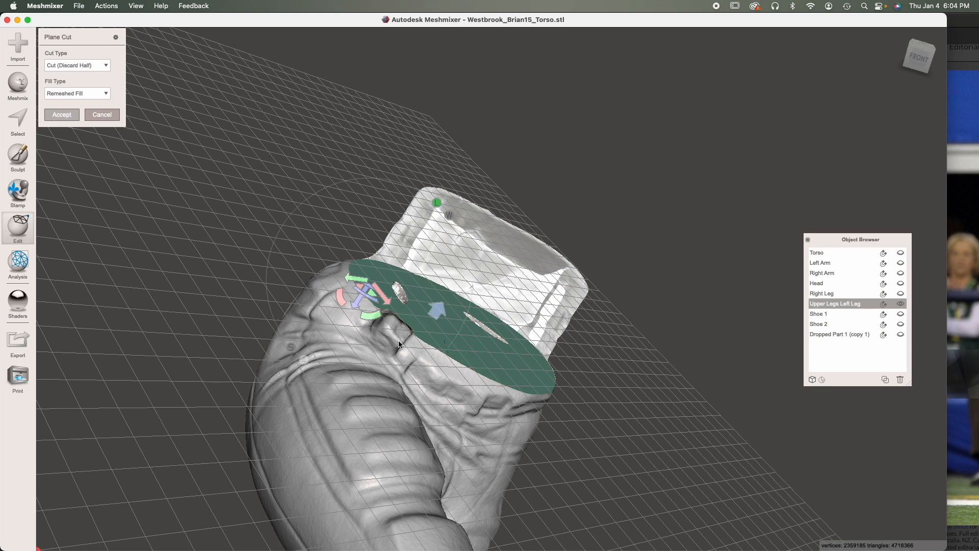
pyautogui.press('Return')
# Step: Discard a ring of faces around the slit nearest the belt-buckle notch on the waist cut, plus the enclosed faces and slit
pyautogui.moveTo(399, 341)
pyautogui.mouseDown(button='right')
pyautogui.moveTo(333, 410)
pyautogui.moveTo(408, 337)
pyautogui.mouseUp(button='right')
pyautogui.scroll(5, 409, 338)
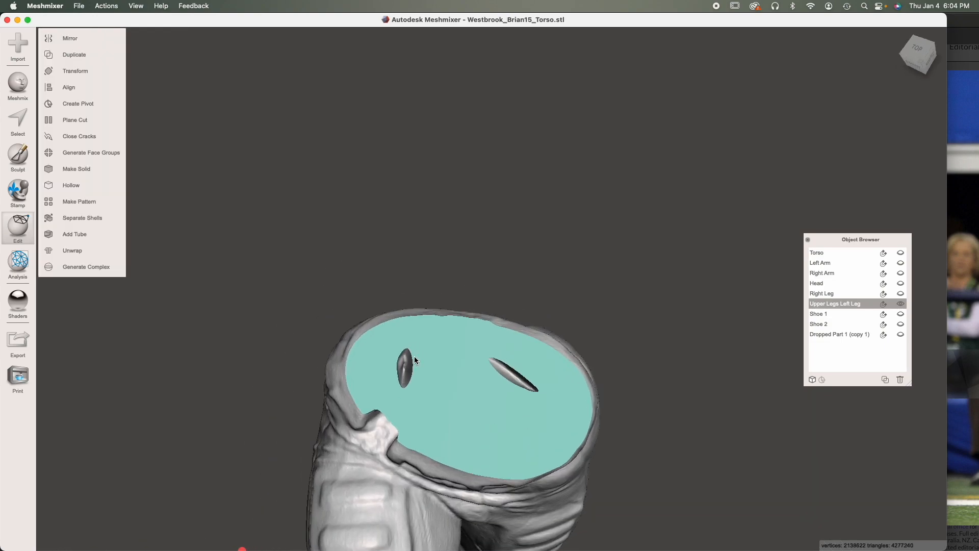
pyautogui.press('s')
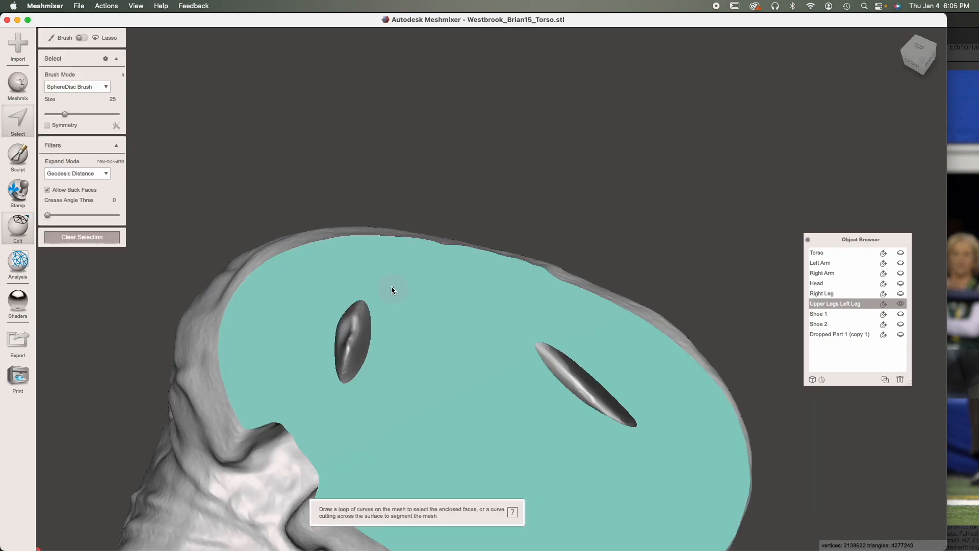
pyautogui.moveTo(390, 285); pyautogui.dragTo(365, 277)
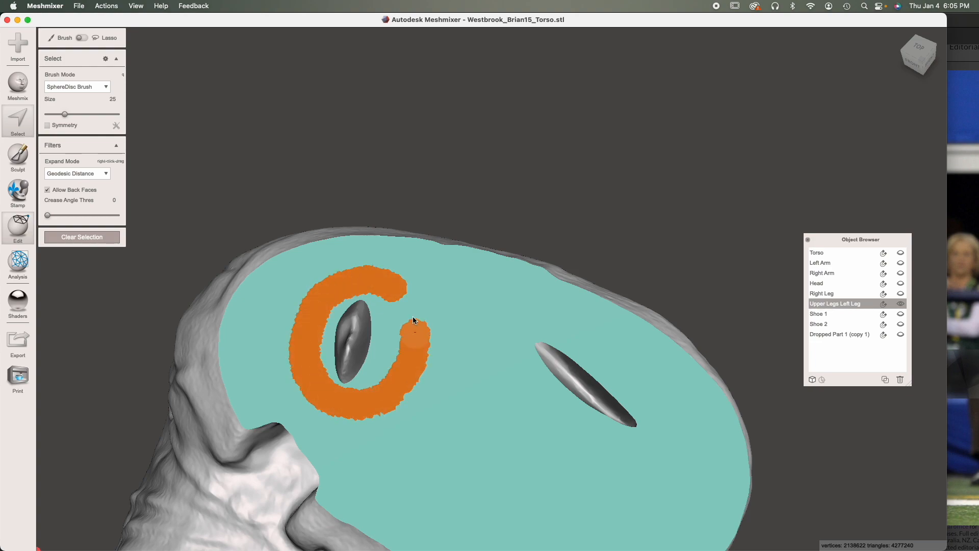
pyautogui.moveTo(413, 321); pyautogui.dragTo(403, 298)
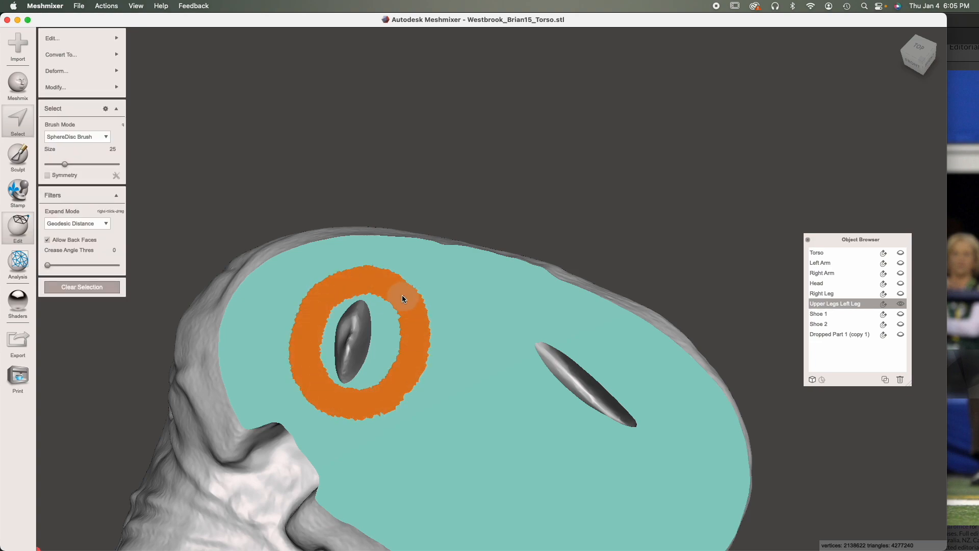
pyautogui.press('x')
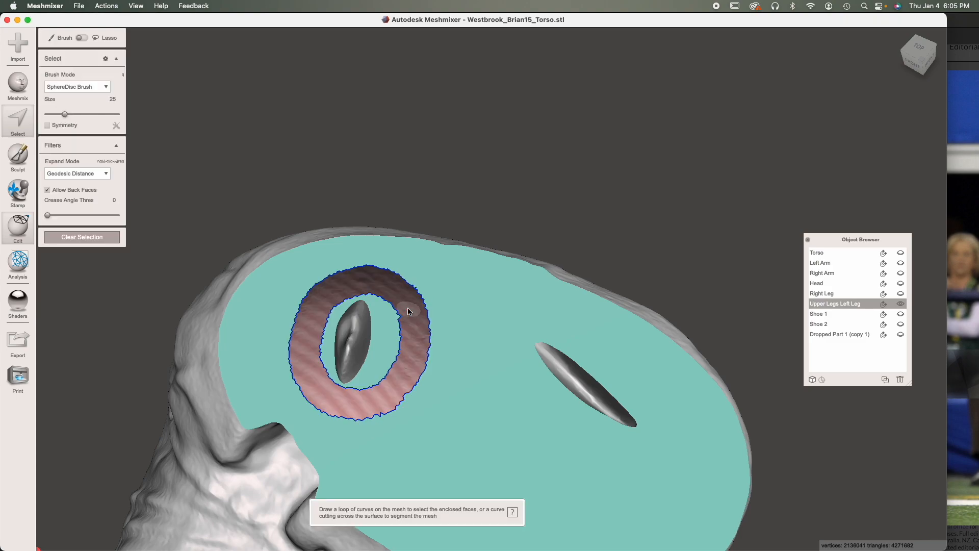
pyautogui.doubleClick(380, 336)
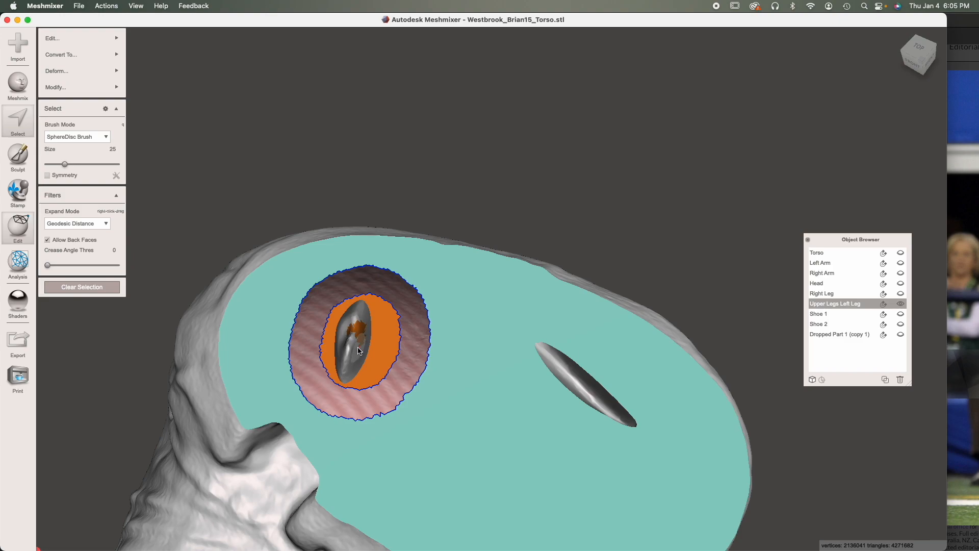
pyautogui.doubleClick(357, 351)
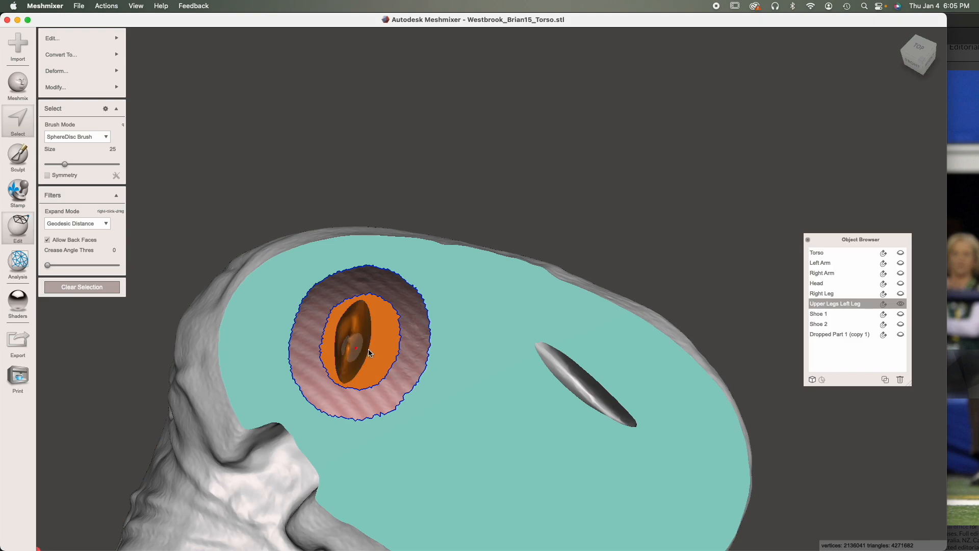
pyautogui.press('x')
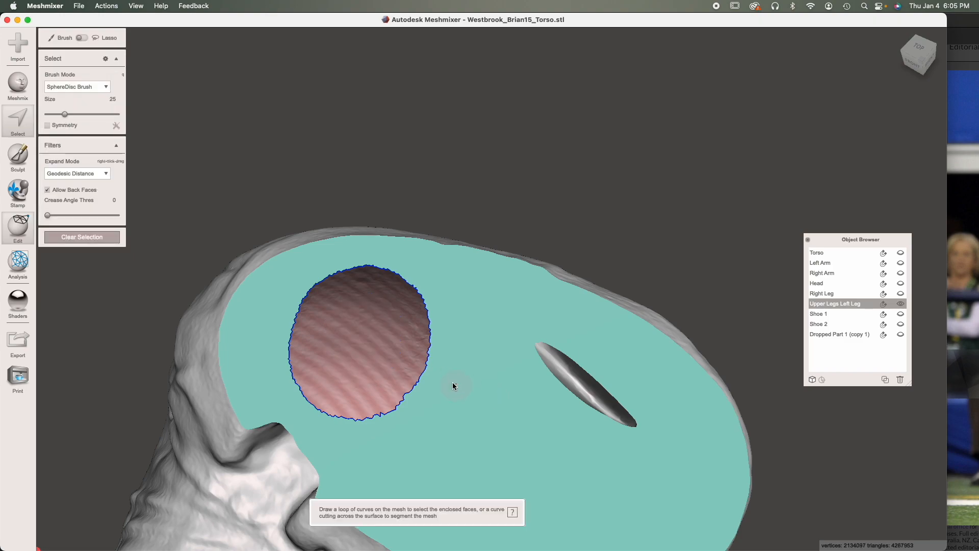
# Step: Close the resulting round opening in the waist face with a Smooth MVC Erase & Fill and clear the selection
pyautogui.click(426, 374)
pyautogui.moveTo(113, 38)
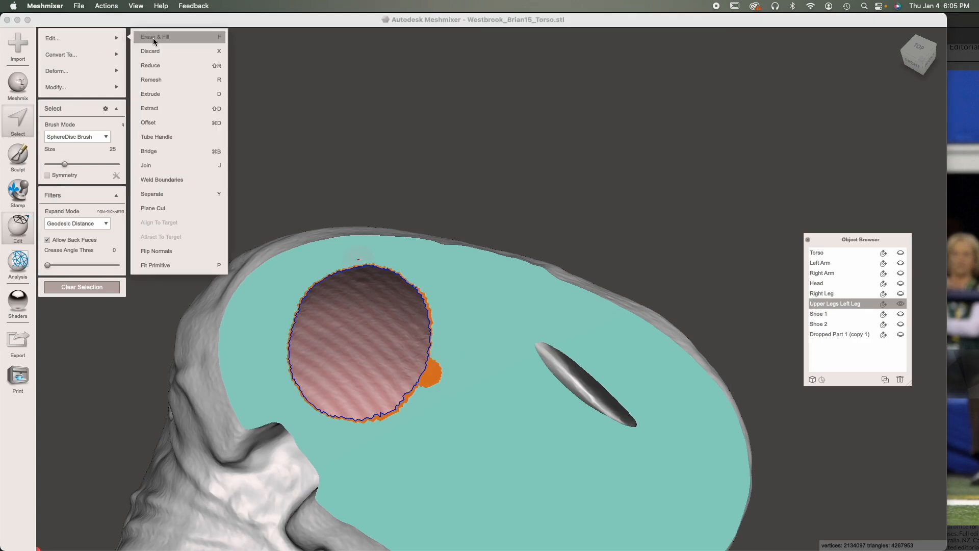
pyautogui.click(155, 37)
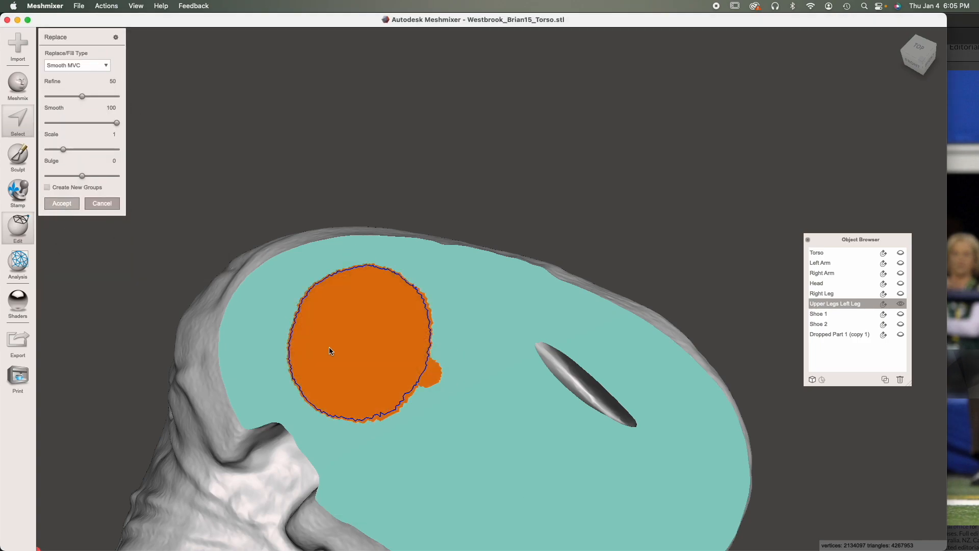
pyautogui.press('Return')
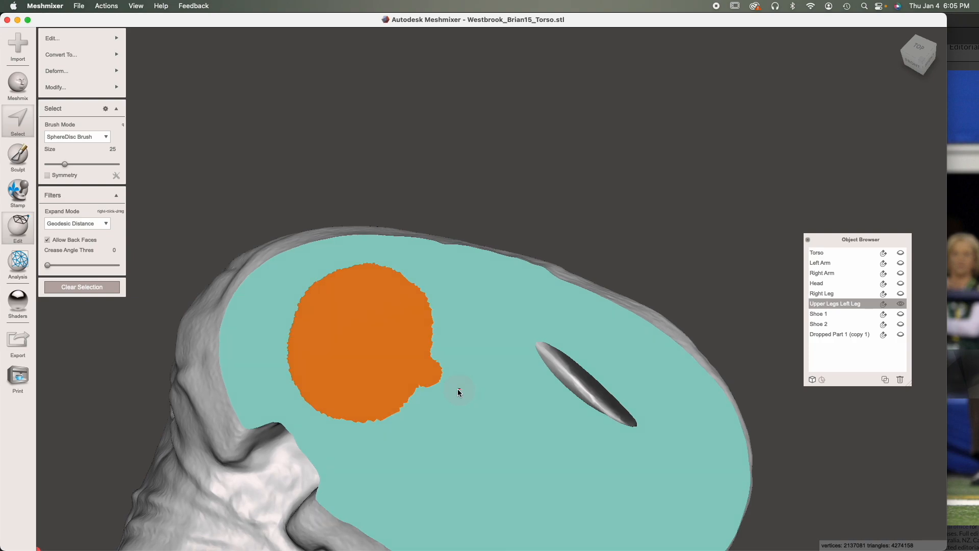
pyautogui.press('Escape')
# Step: Brush-select the second slit and its surrounding faces on the waist cut at brush size 38 and discard them
pyautogui.moveTo(458, 393); pyautogui.dragTo(534, 341, button='right')
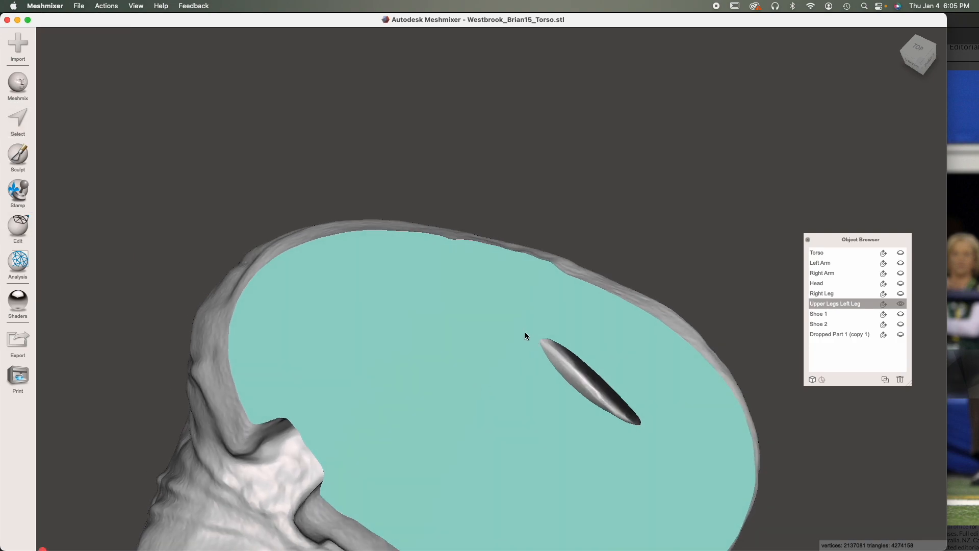
pyautogui.press('s')
pyautogui.press(']')
pyautogui.moveTo(530, 333); pyautogui.dragTo(603, 399)
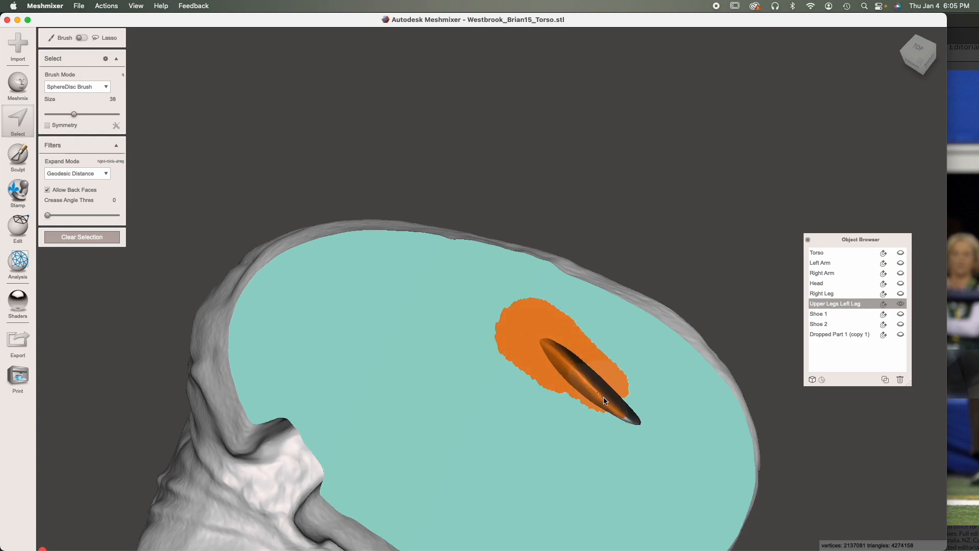
pyautogui.moveTo(643, 427); pyautogui.dragTo(587, 391)
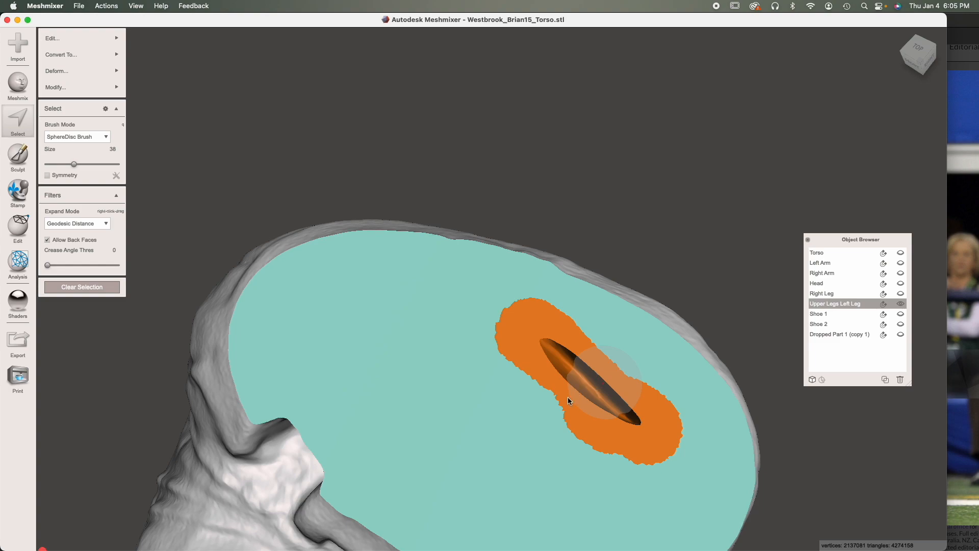
pyautogui.press('f')
# Step: Select the rim of the second opening, close it with a Smooth MVC Erase & Fill, and clear the selection
pyautogui.doubleClick(549, 393)
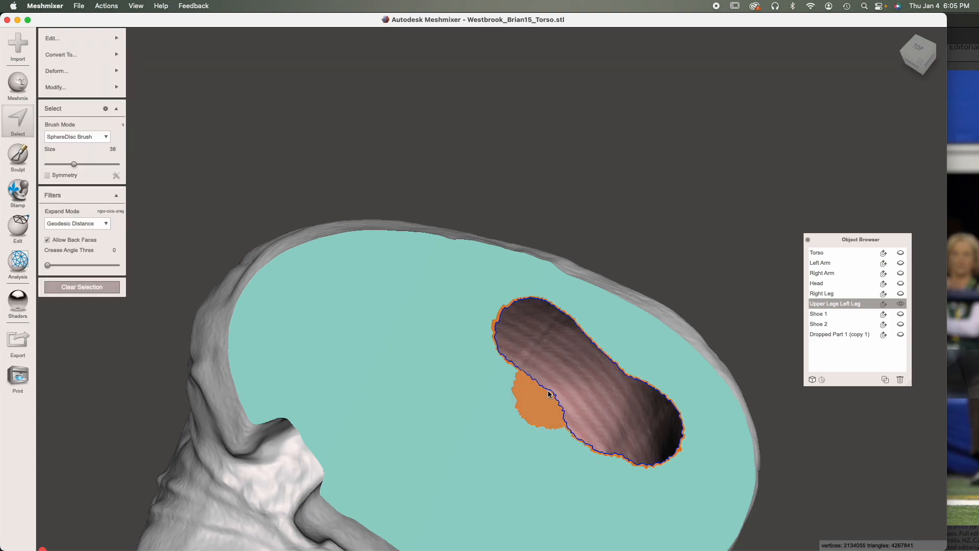
pyautogui.click(85, 35)
pyautogui.click(148, 37)
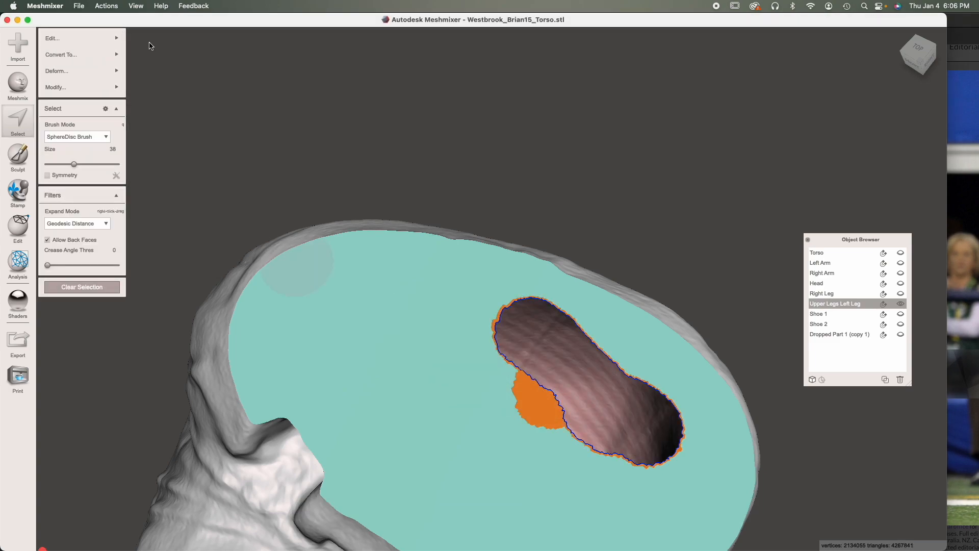
pyautogui.press('f')
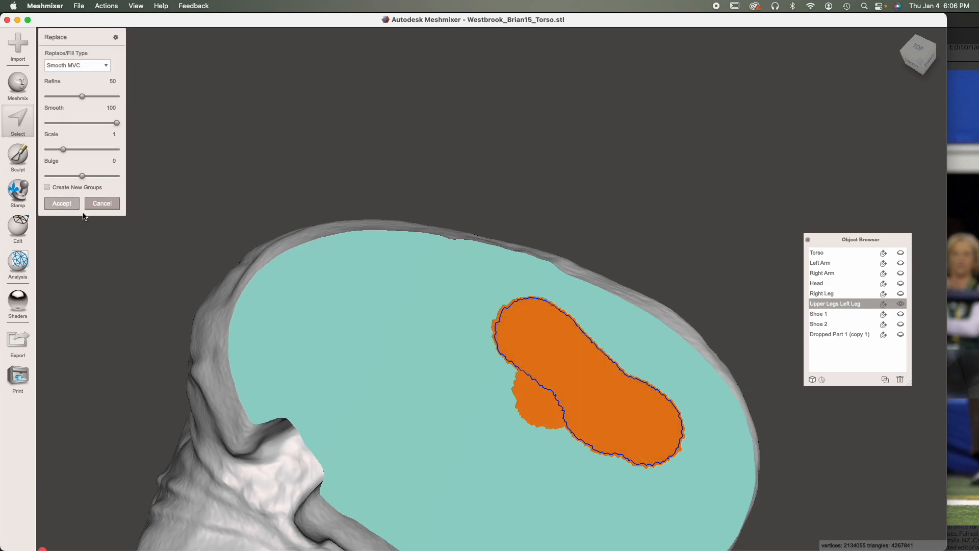
pyautogui.scroll(-3, 406, 305)
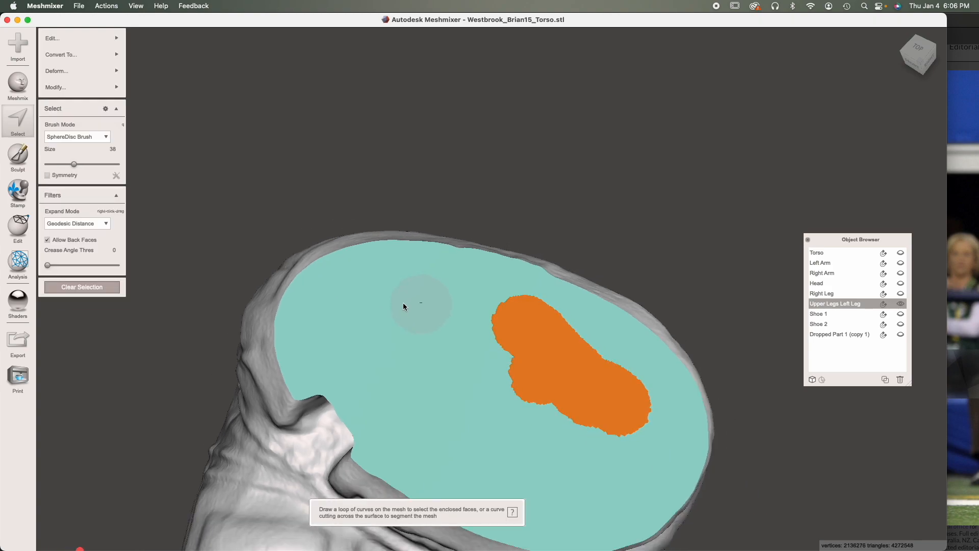
pyautogui.click(104, 288)
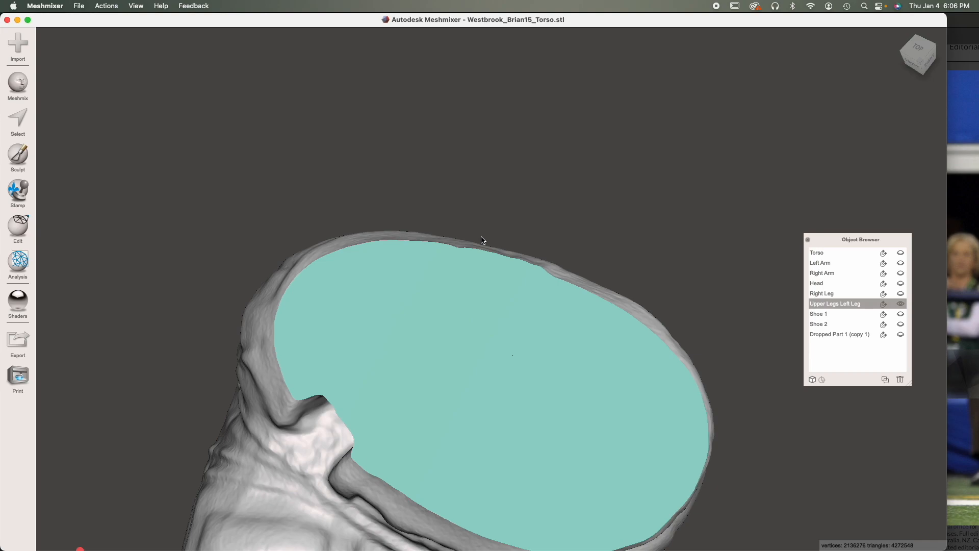
# Step: Select the whole flat waist face and raise it into a tall plug above the belt with Face Transform, leaving Fixed Boundary off
pyautogui.moveTo(440, 362); pyautogui.dragTo(490, 411, button='right')
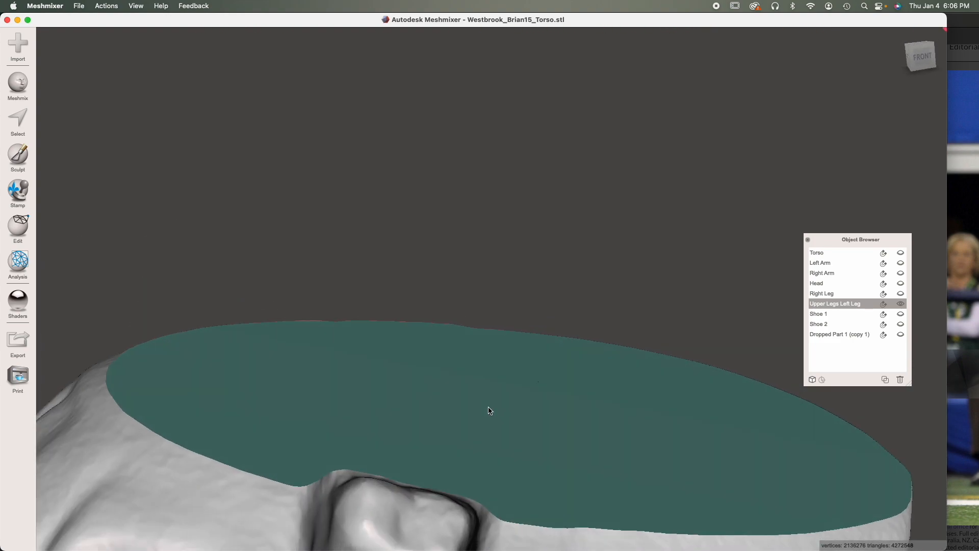
pyautogui.moveTo(513, 426); pyautogui.dragTo(558, 301, button='right')
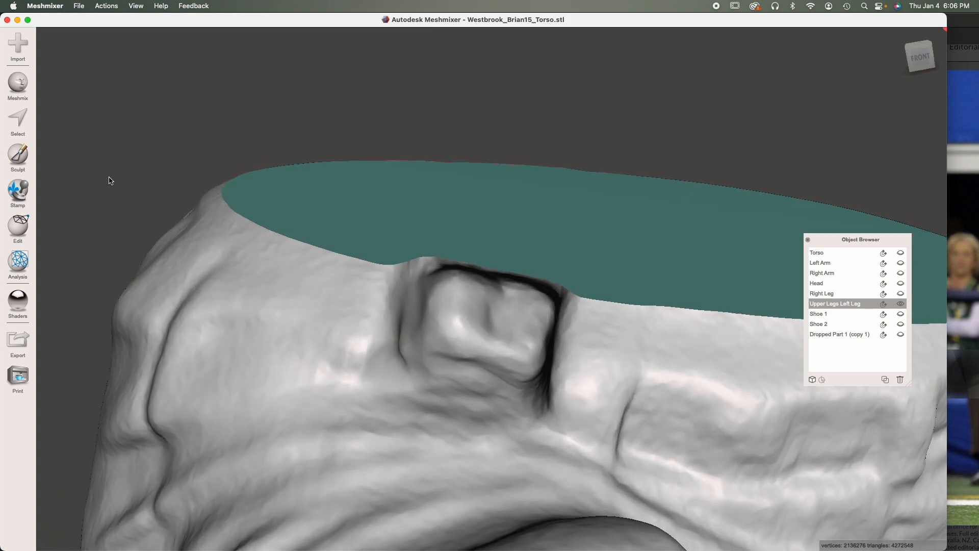
pyautogui.scroll(-2, 107, 177)
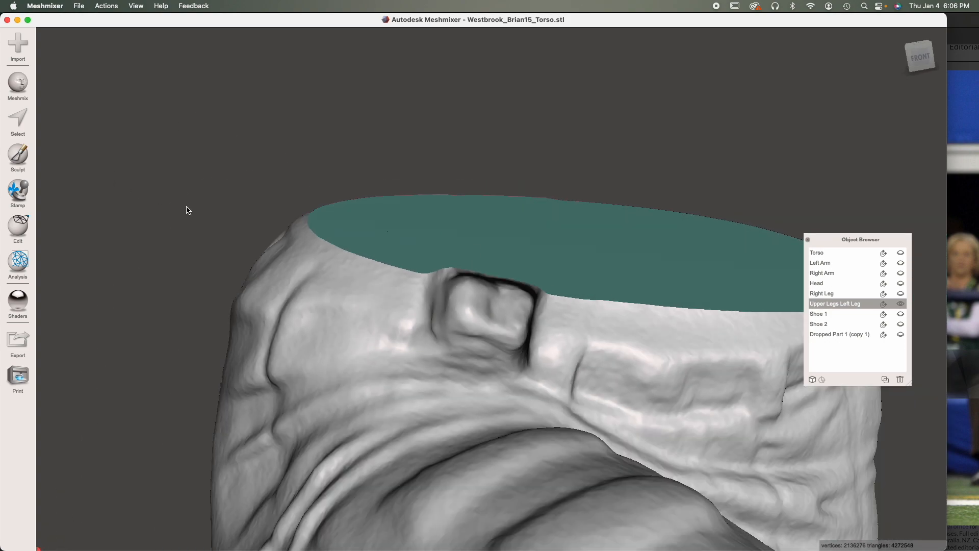
pyautogui.scroll(-2, 179, 222)
pyautogui.scroll(3, 199, 207)
pyautogui.moveTo(179, 202); pyautogui.dragTo(143, 242, button='right')
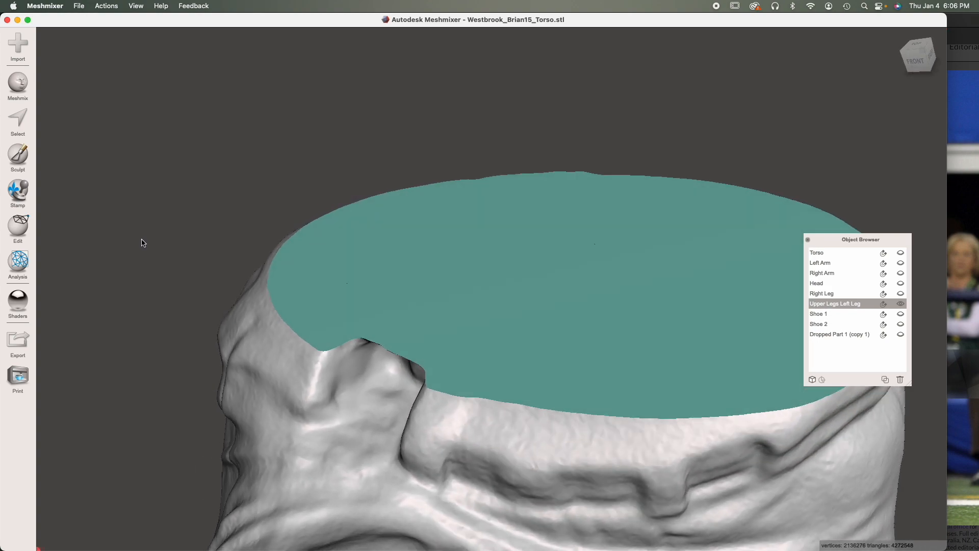
pyautogui.press('s')
pyautogui.doubleClick(524, 271)
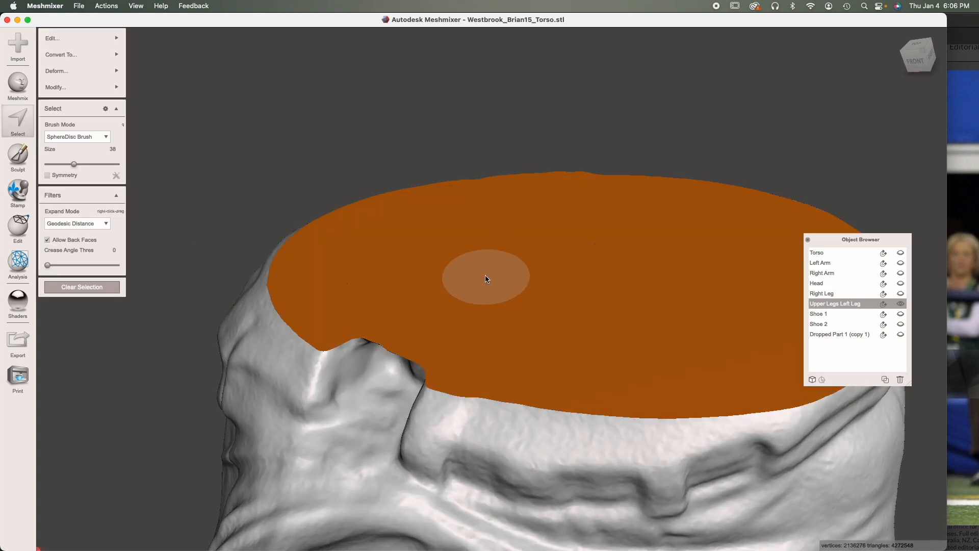
pyautogui.press('t')
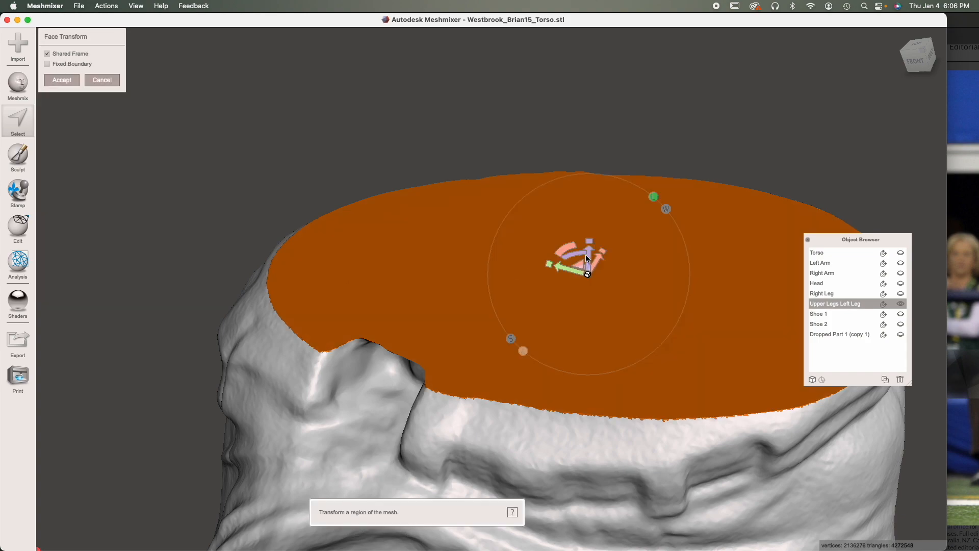
pyautogui.moveTo(590, 257); pyautogui.dragTo(582, 129)
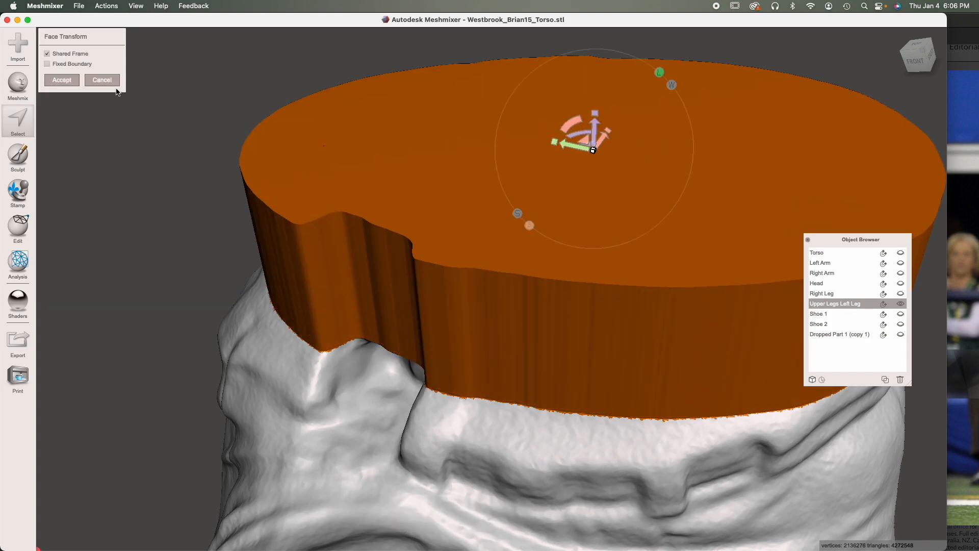
pyautogui.click(76, 81)
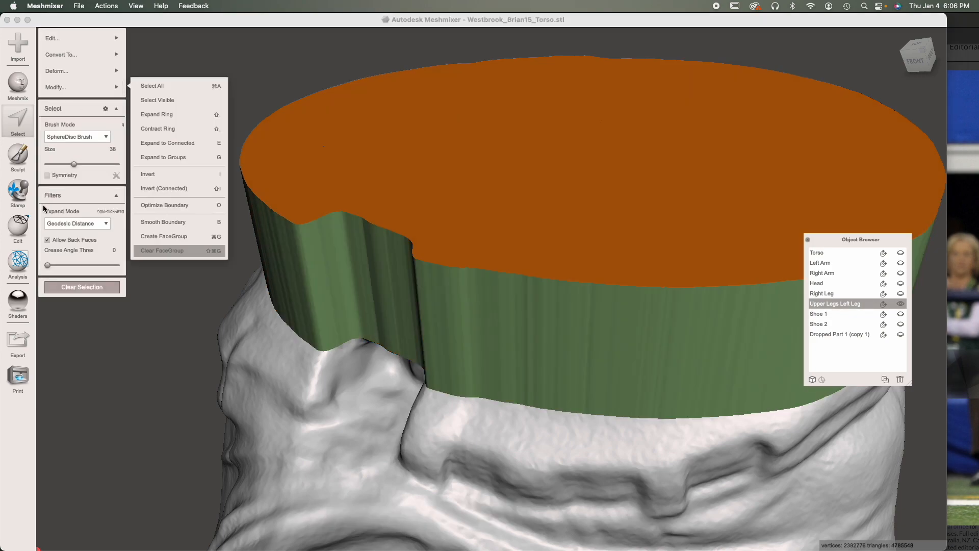
pyautogui.click(83, 287)
# Step: Sculpt over the raised buckle shape just below the green plug with the Inflate brush at strength 100 and size 38
pyautogui.moveTo(313, 340); pyautogui.dragTo(317, 280, button='right')
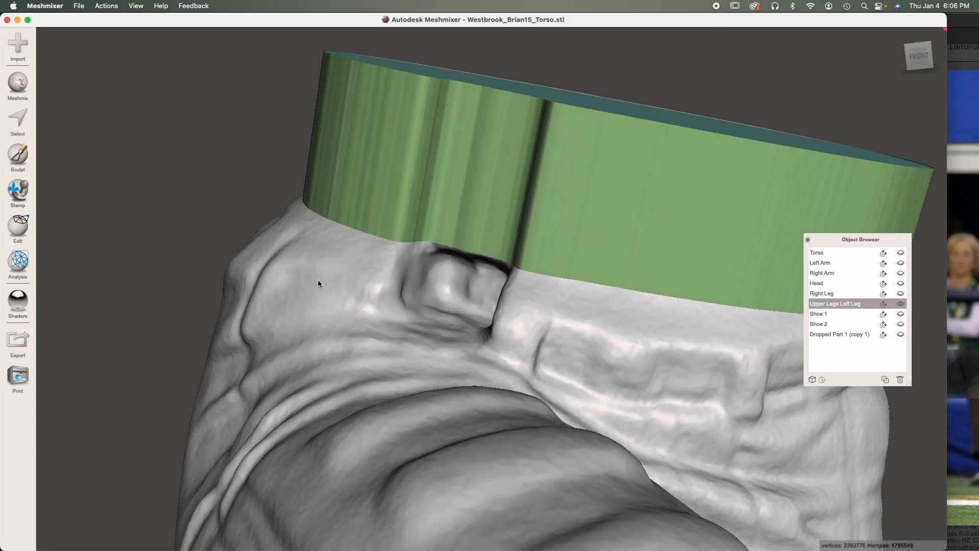
pyautogui.scroll(6, 478, 287)
pyautogui.scroll(-4, 478, 287)
pyautogui.scroll(4, 381, 283)
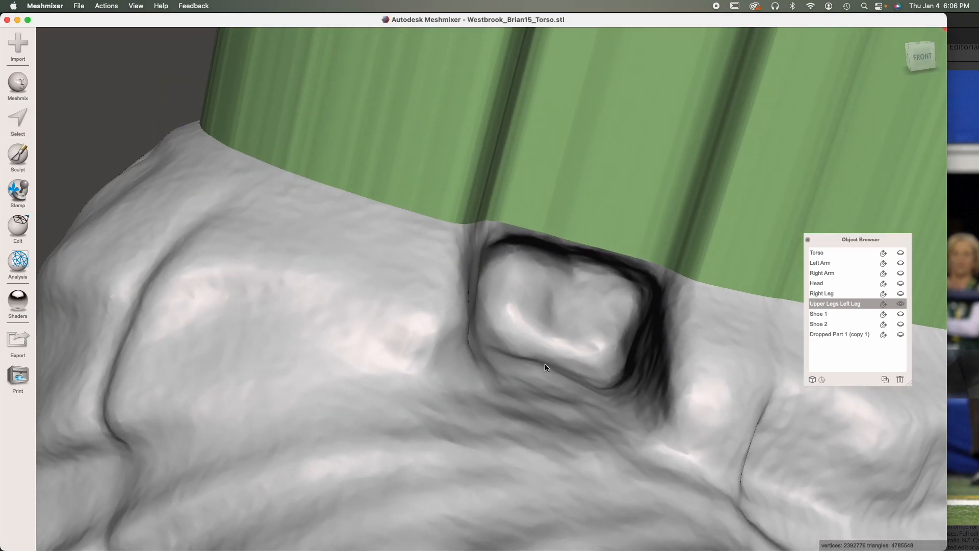
pyautogui.moveTo(517, 355); pyautogui.dragTo(97, 118, button='right')
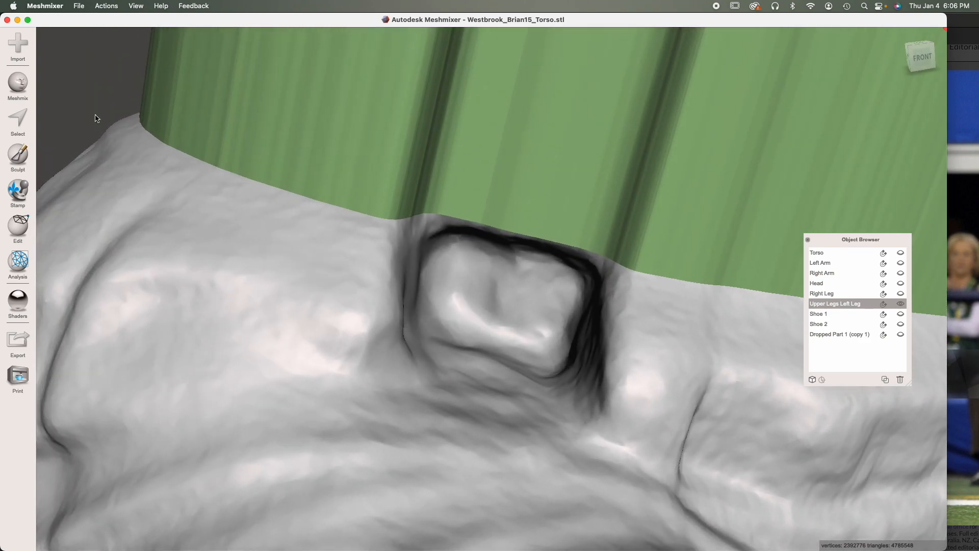
pyautogui.click(19, 154)
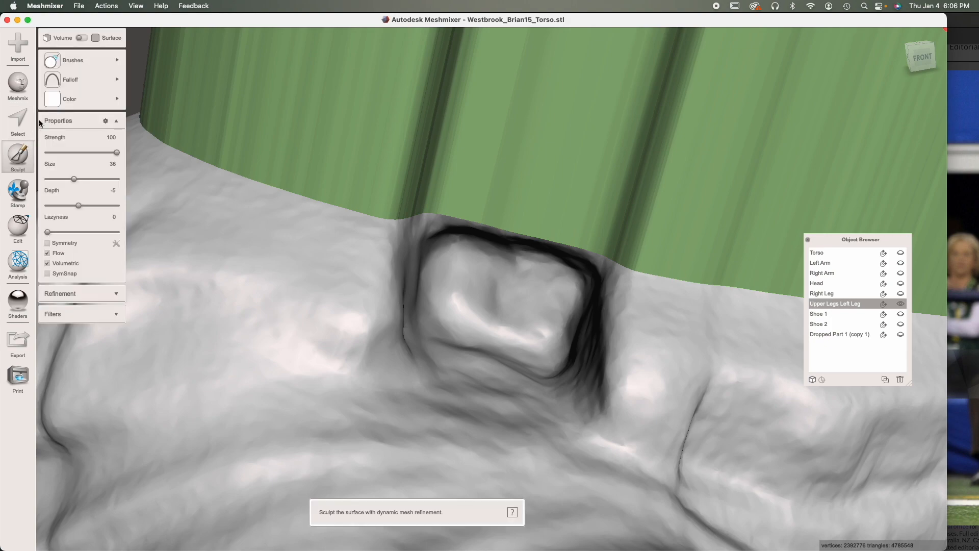
pyautogui.click(78, 59)
pyautogui.click(186, 112)
pyautogui.moveTo(474, 285)
pyautogui.mouseDown()
pyautogui.moveTo(481, 308)
pyautogui.moveTo(460, 286)
pyautogui.moveTo(460, 268)
pyautogui.moveTo(558, 286)
pyautogui.moveTo(571, 305)
pyautogui.moveTo(515, 352)
pyautogui.moveTo(463, 348)
pyautogui.moveTo(440, 316)
pyautogui.moveTo(449, 356)
pyautogui.mouseUp()
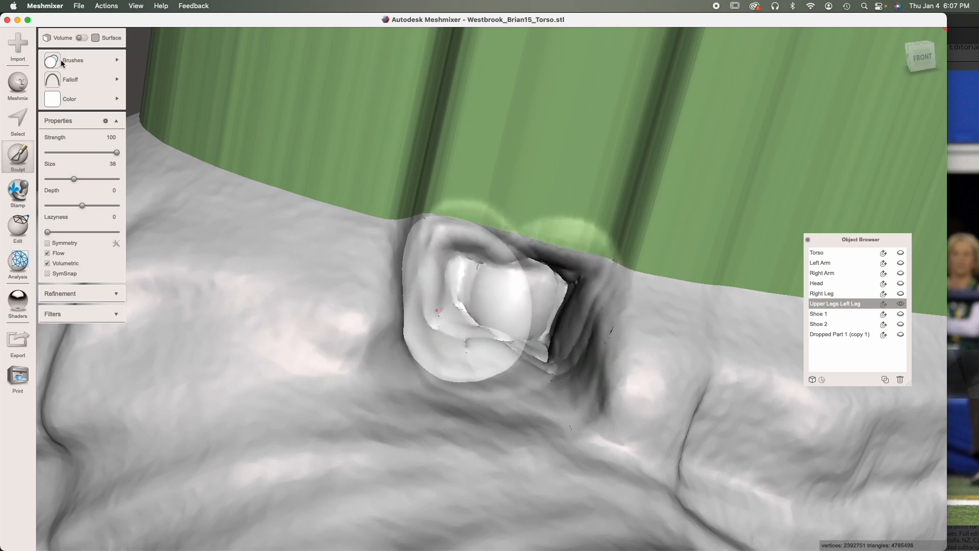
# Step: Smooth the hollow buckle shape below the plug with the BubbleSmooth brush, then flatten it with ShrinkSmooth at strength 100 and size 38
pyautogui.click(65, 64)
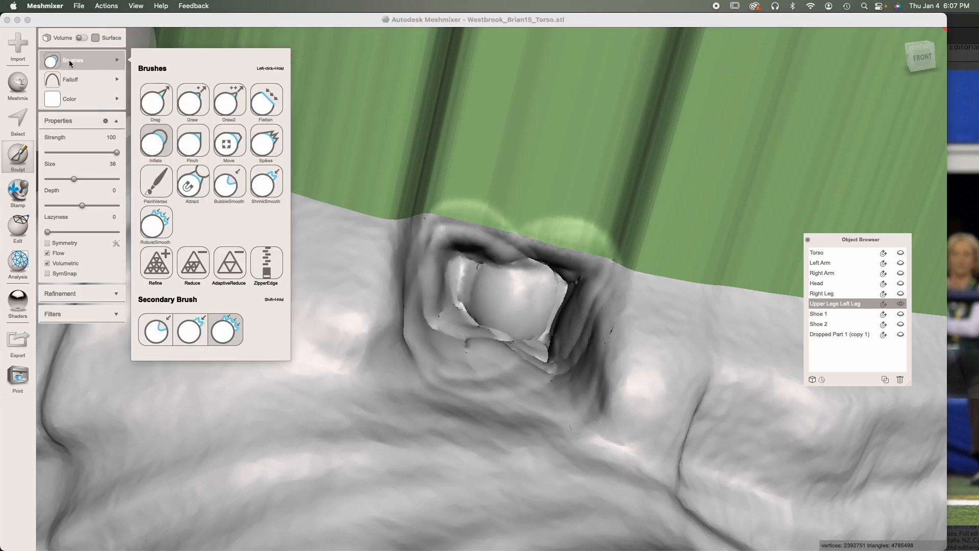
pyautogui.click(230, 182)
pyautogui.moveTo(458, 294)
pyautogui.mouseDown()
pyautogui.moveTo(501, 277)
pyautogui.moveTo(582, 377)
pyautogui.moveTo(415, 330)
pyautogui.moveTo(395, 308)
pyautogui.moveTo(415, 313)
pyautogui.mouseUp()
pyautogui.click(71, 60)
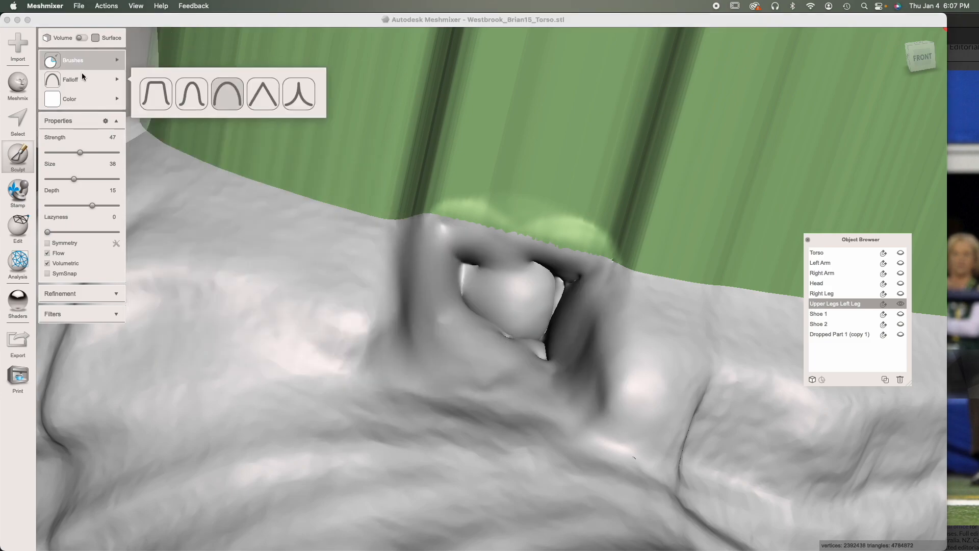
pyautogui.click(275, 198)
pyautogui.moveTo(459, 291)
pyautogui.mouseDown()
pyautogui.moveTo(534, 299)
pyautogui.moveTo(527, 311)
pyautogui.moveTo(500, 301)
pyautogui.moveTo(551, 335)
pyautogui.mouseUp()
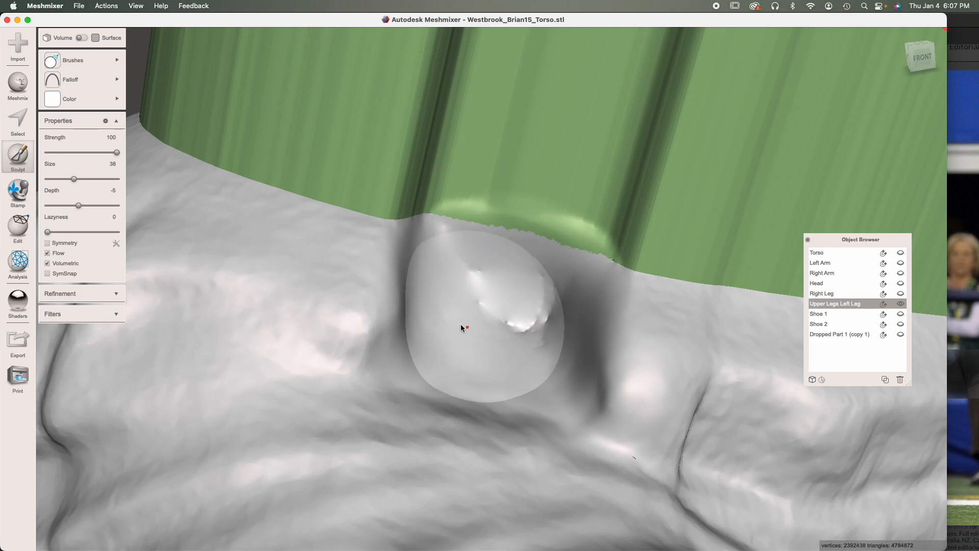
# Step: Smooth the remaining dent and the area around the buckle with the BubbleSmooth brush at strength 47 and size 38
pyautogui.moveTo(462, 325)
pyautogui.keyDown('alt'); pyautogui.mouseDown(button='right')
pyautogui.moveTo(505, 376)
pyautogui.moveTo(443, 372)
pyautogui.mouseUp(button='right'); pyautogui.keyUp('alt')
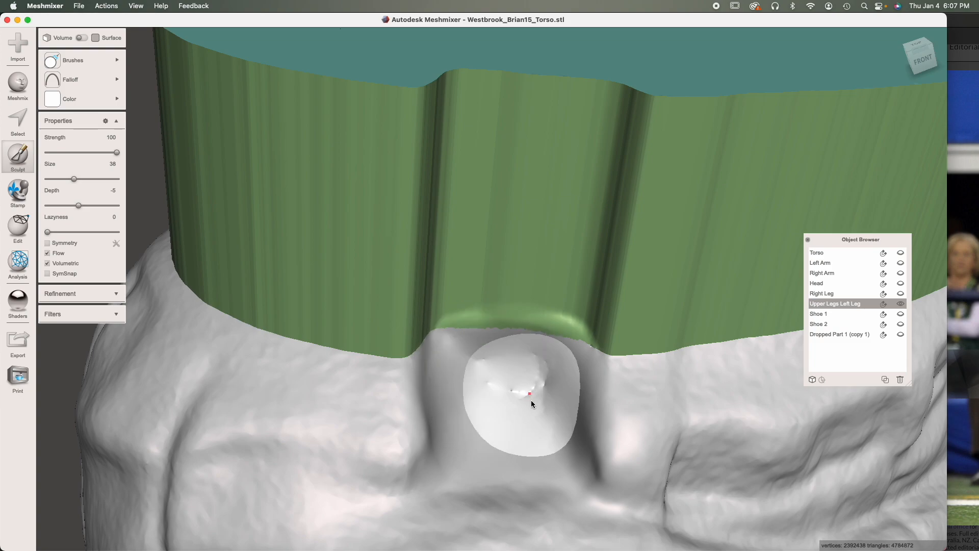
pyautogui.scroll(4, 526, 394)
pyautogui.moveTo(525, 392); pyautogui.dragTo(488, 327, button='middle')
pyautogui.moveTo(488, 326)
pyautogui.mouseDown(button='right')
pyautogui.moveTo(543, 329)
pyautogui.moveTo(513, 326)
pyautogui.mouseUp(button='right')
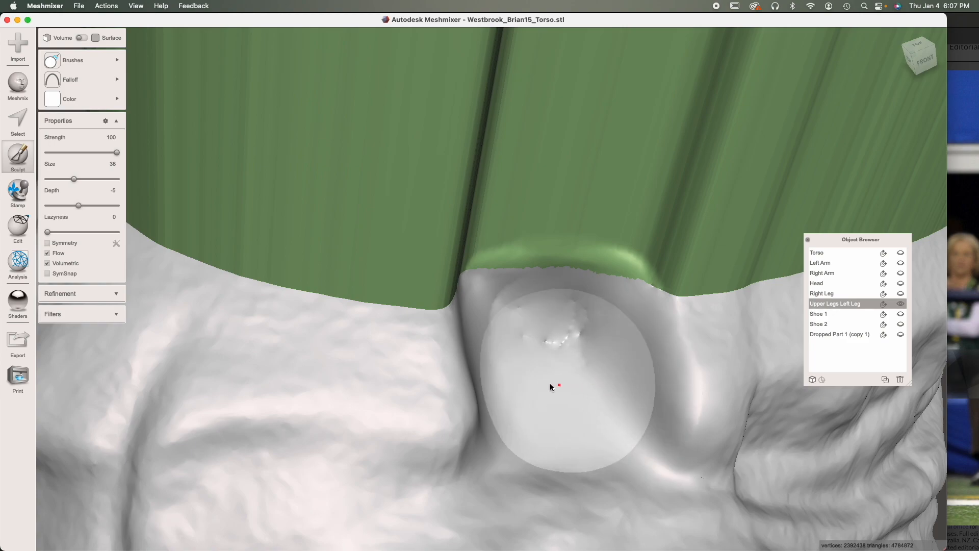
pyautogui.moveTo(534, 371); pyautogui.dragTo(502, 377, button='right')
pyautogui.click(84, 61)
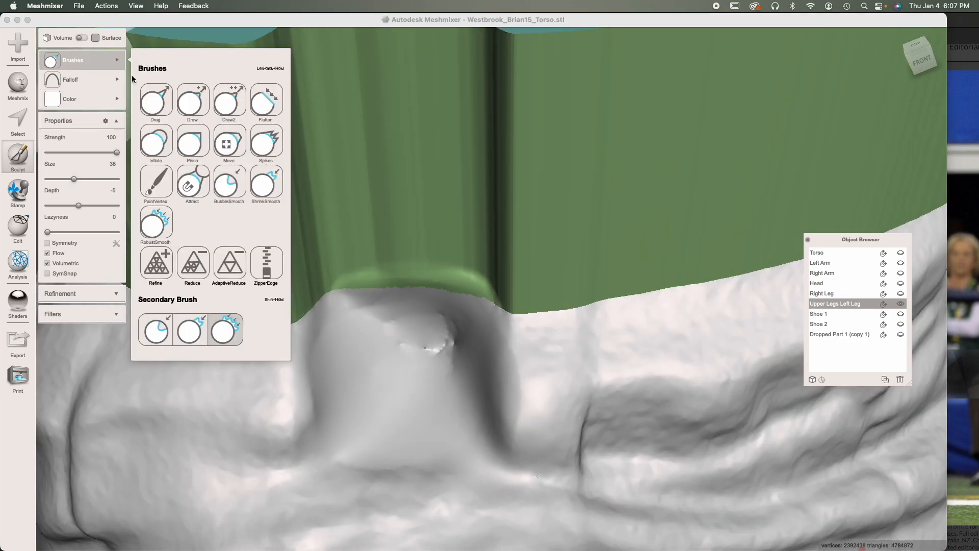
pyautogui.click(223, 192)
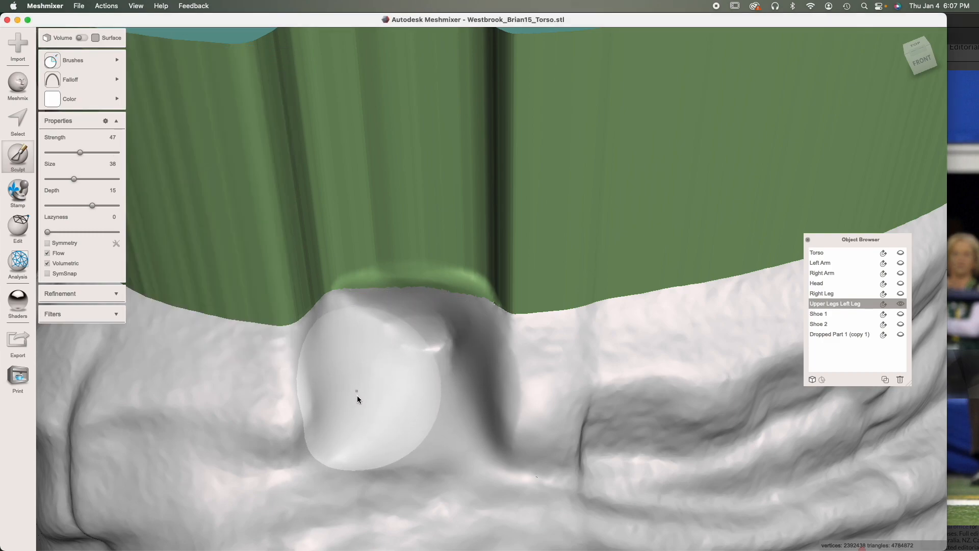
pyautogui.moveTo(454, 408)
pyautogui.mouseDown()
pyautogui.moveTo(431, 359)
pyautogui.moveTo(411, 382)
pyautogui.moveTo(424, 387)
pyautogui.moveTo(371, 398)
pyautogui.moveTo(357, 382)
pyautogui.moveTo(387, 387)
pyautogui.mouseUp()
# Step: Build up the recessed buckle area with overlapping Inflate brush dabs at strength 100 and size 27
pyautogui.click(82, 61)
pyautogui.click(155, 142)
pyautogui.press('[')
pyautogui.press('[')
pyautogui.press('[')
pyautogui.press('[')
pyautogui.press('[')
pyautogui.press('[')
pyautogui.click(423, 397)
pyautogui.click(421, 342)
pyautogui.click(342, 380)
pyautogui.click(349, 433)
pyautogui.click(363, 343)
pyautogui.click(488, 404)
pyautogui.click(474, 440)
pyautogui.click(351, 441)
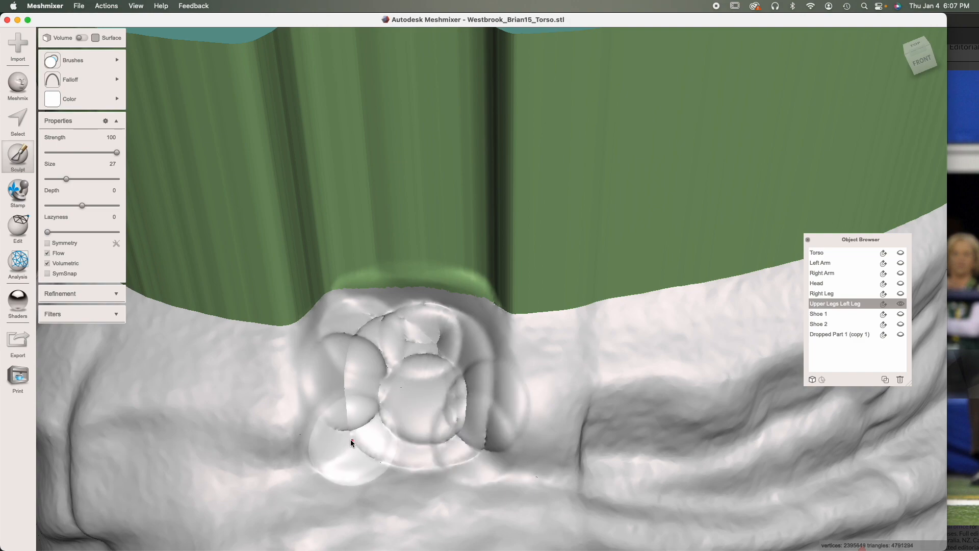
pyautogui.click(439, 362)
# Step: Smooth the inflated bumps over the buckle area with the ShrinkSmooth brush at strength 100 and size 27
pyautogui.click(74, 60)
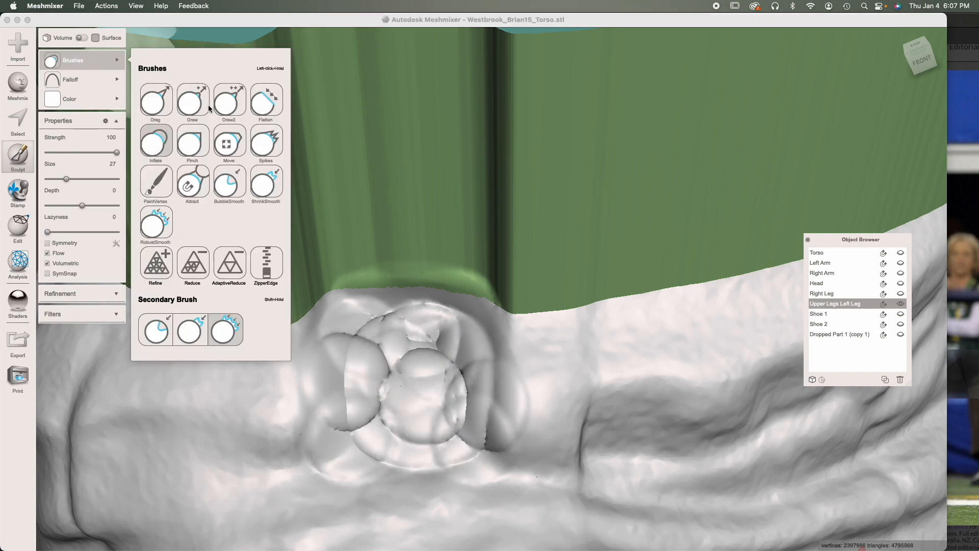
pyautogui.click(266, 186)
pyautogui.moveTo(421, 362)
pyautogui.mouseDown()
pyautogui.moveTo(431, 334)
pyautogui.moveTo(429, 363)
pyautogui.moveTo(365, 356)
pyautogui.moveTo(362, 326)
pyautogui.moveTo(436, 350)
pyautogui.moveTo(405, 338)
pyautogui.moveTo(350, 370)
pyautogui.moveTo(350, 441)
pyautogui.moveTo(489, 441)
pyautogui.mouseUp()
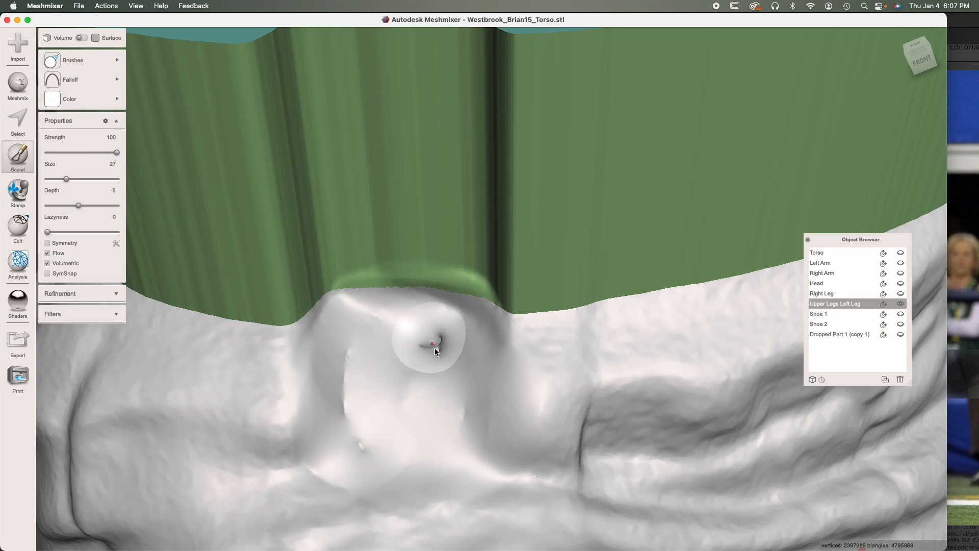
pyautogui.moveTo(407, 407)
pyautogui.mouseDown(button='right')
pyautogui.moveTo(402, 351)
pyautogui.moveTo(427, 390)
pyautogui.mouseUp(button='right')
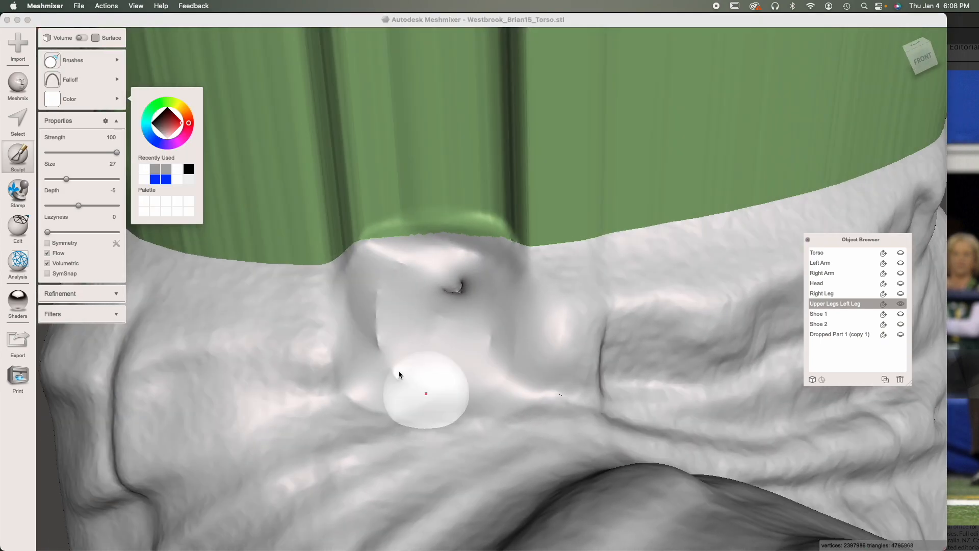
pyautogui.click(468, 303)
# Step: Select the whole pinched buckle patch below the plug with the selection brush at size 41 and delete its faces
pyautogui.press('s')
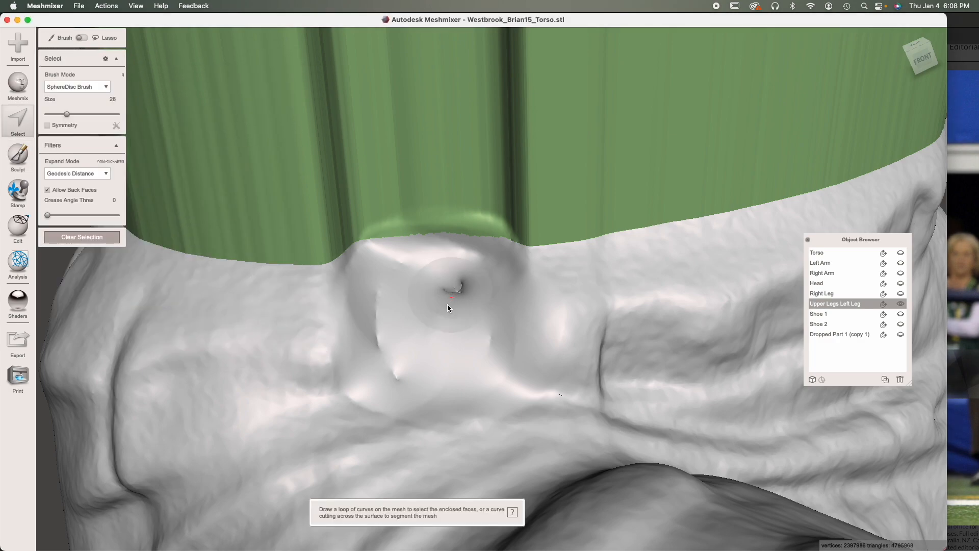
pyautogui.press(']')
pyautogui.press(']')
pyautogui.press(']')
pyautogui.press(']')
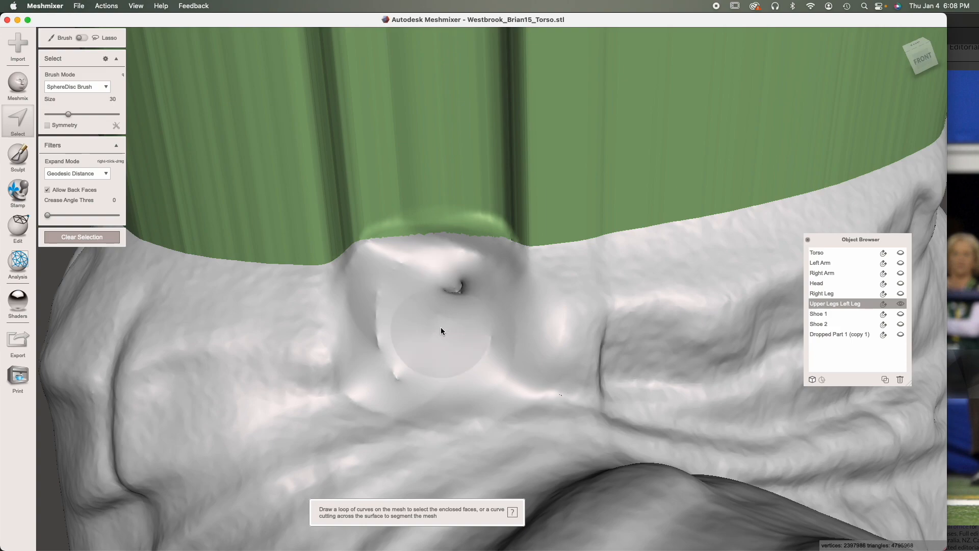
pyautogui.click(441, 327)
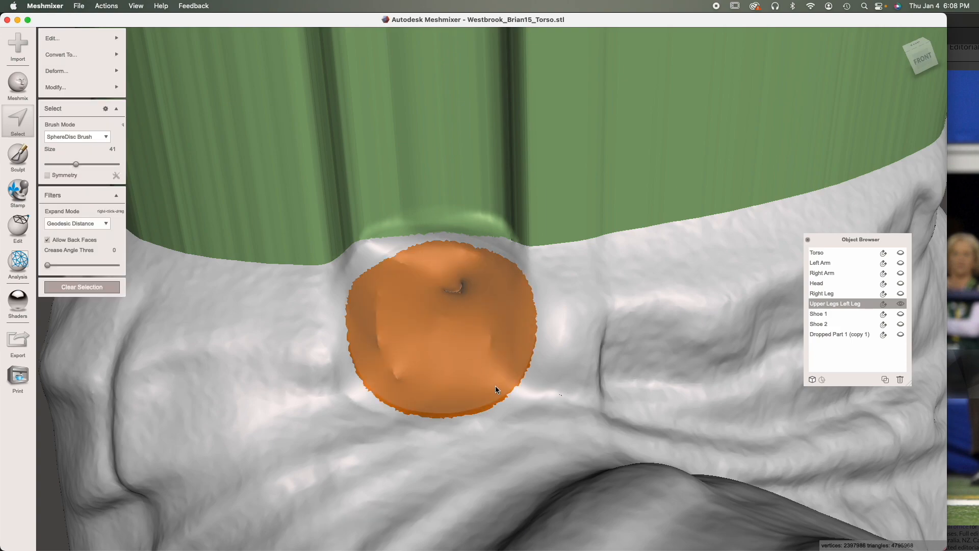
pyautogui.press('Delete')
# Step: Select the rim of the buckle opening at brush size 16, close it with a Smooth MVC Erase & Fill, and clear the selection
pyautogui.moveTo(496, 382); pyautogui.dragTo(488, 380, button='right')
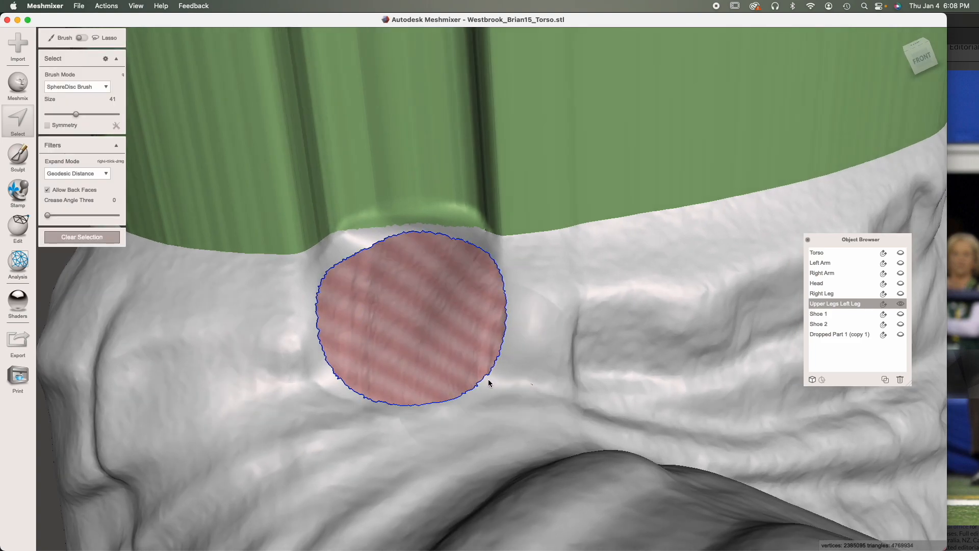
pyautogui.press('[')
pyautogui.press('[')
pyautogui.press('[')
pyautogui.press('[')
pyautogui.press('[')
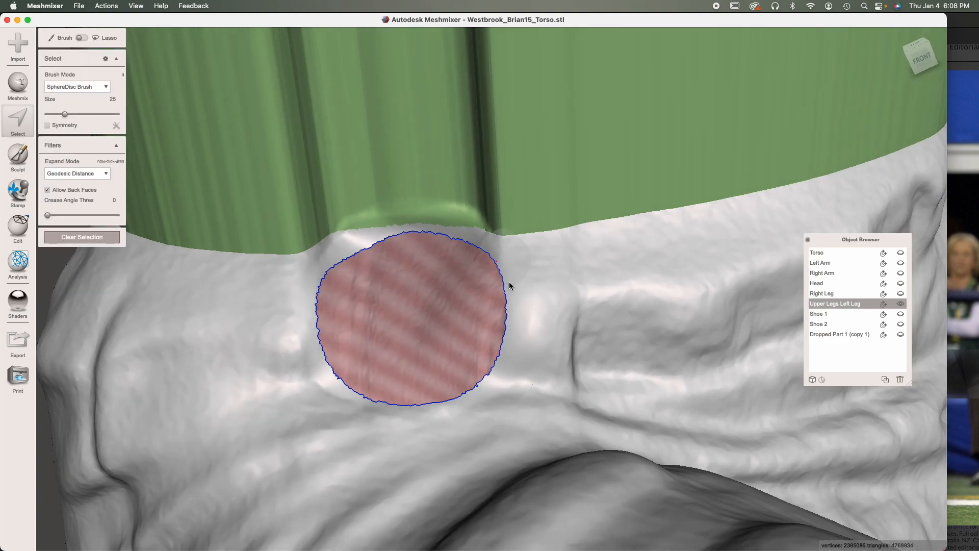
pyautogui.click(506, 288)
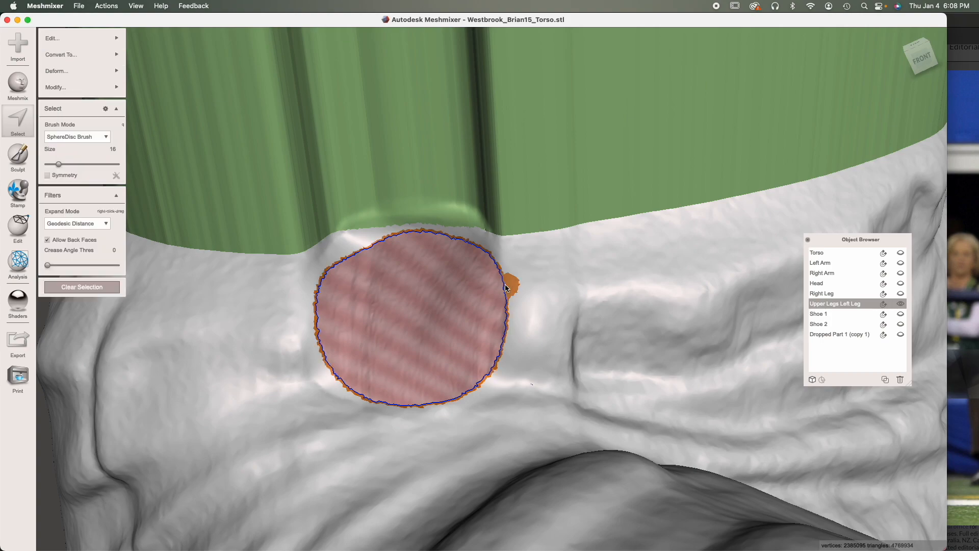
pyautogui.moveTo(81, 40)
pyautogui.click(178, 38)
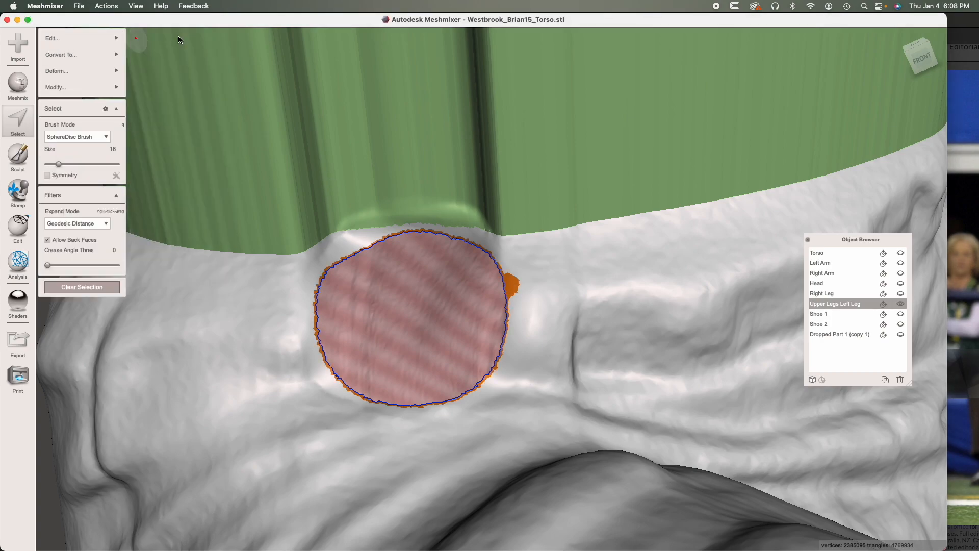
pyautogui.moveTo(393, 358); pyautogui.dragTo(460, 350, button='right')
pyautogui.moveTo(476, 335); pyautogui.dragTo(349, 338, button='middle')
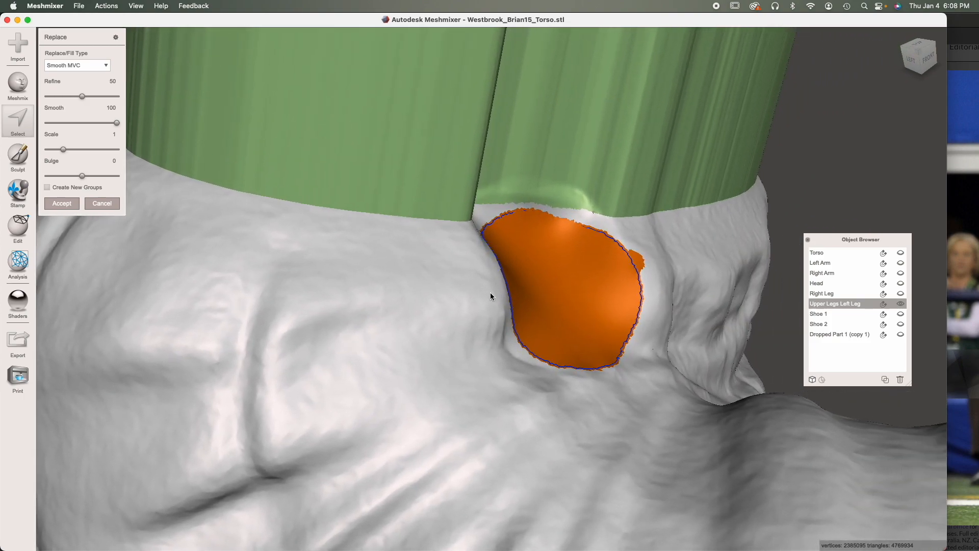
pyautogui.click(69, 203)
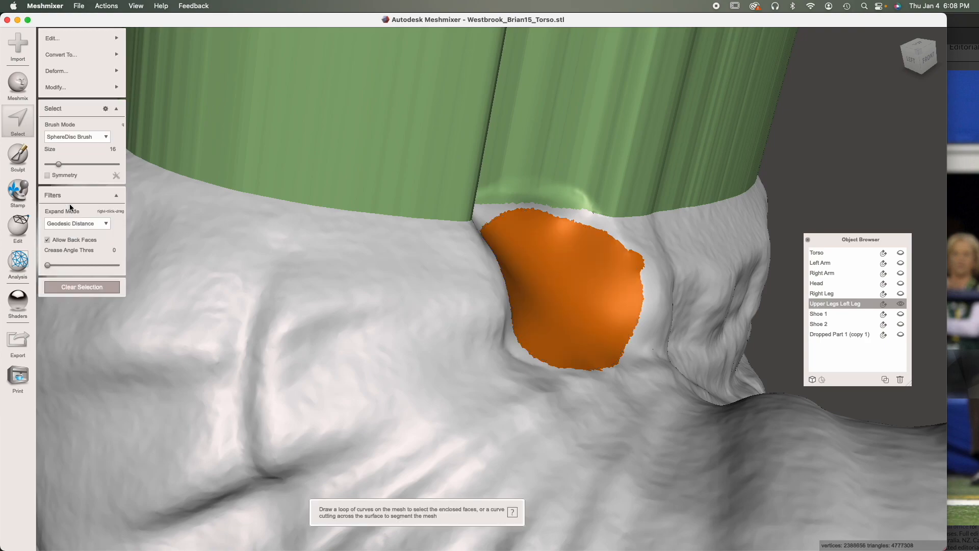
pyautogui.click(82, 277)
# Step: Inflate the centre of the filled patch with the Inflate brush at strength 49 and size 42
pyautogui.moveTo(374, 356); pyautogui.dragTo(312, 264, button='right')
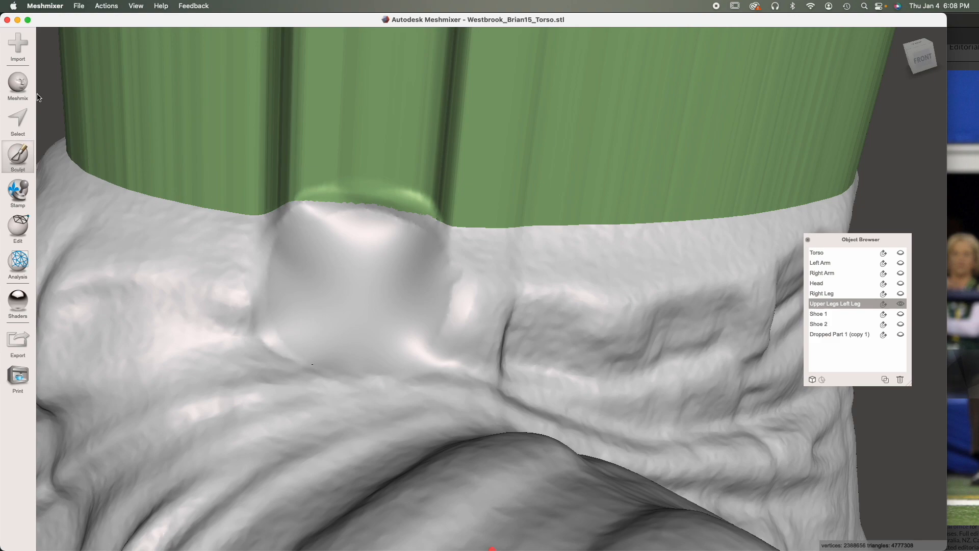
pyautogui.moveTo(67, 63)
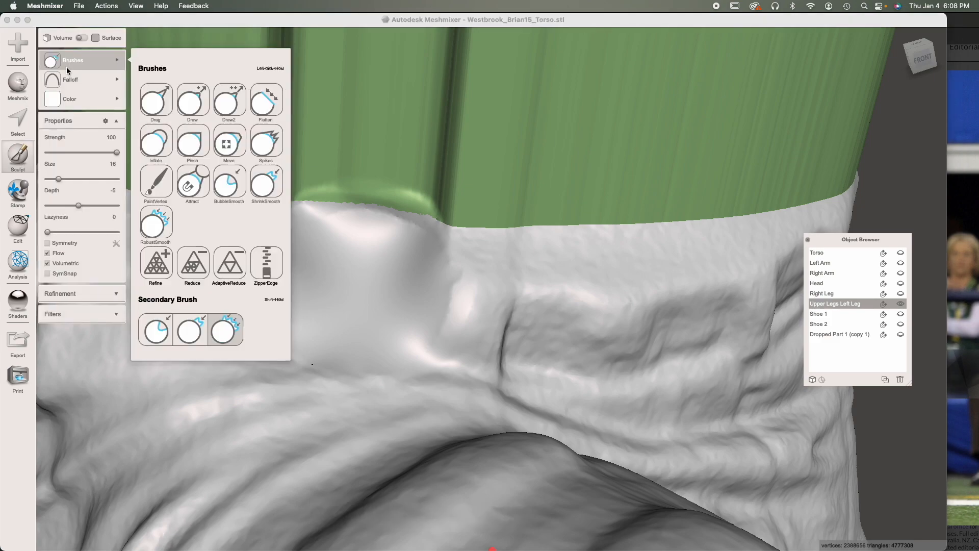
pyautogui.click(157, 145)
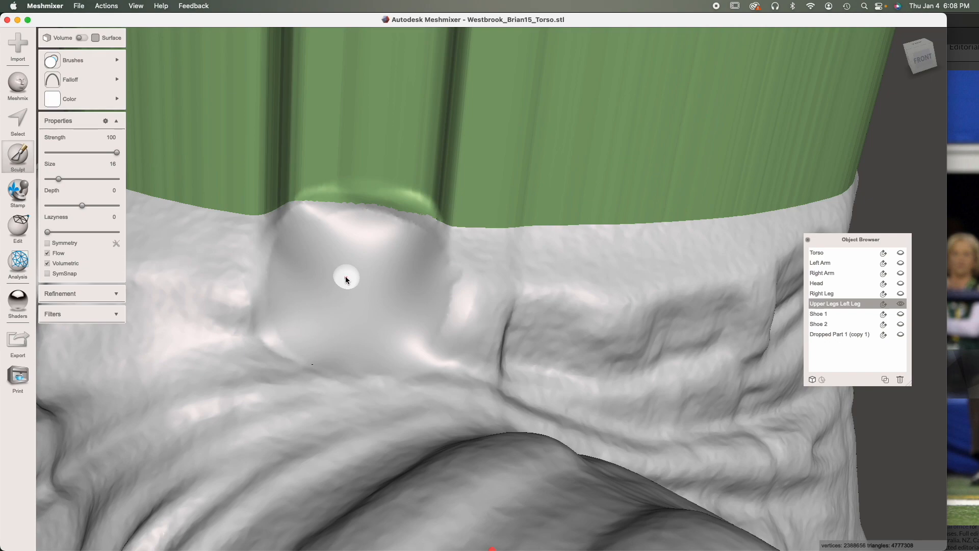
pyautogui.click(79, 179)
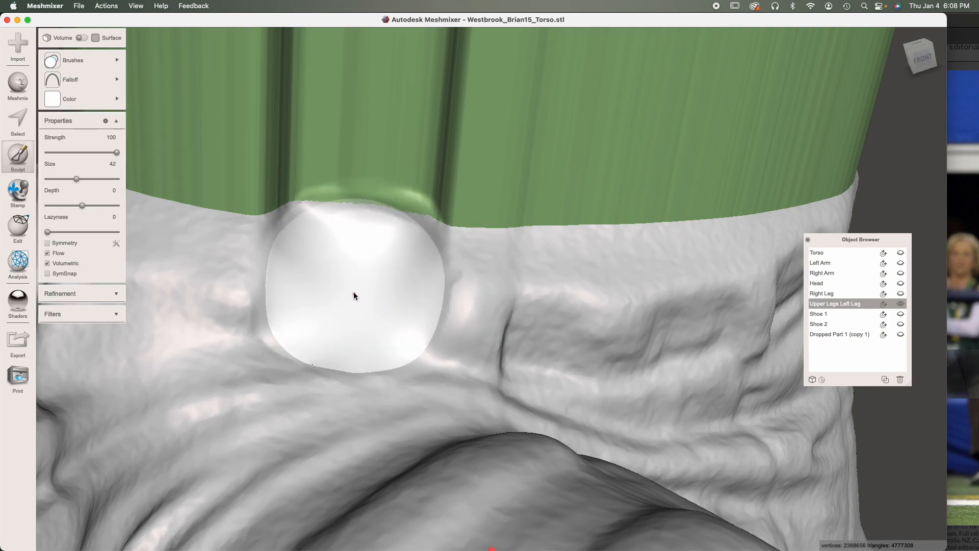
pyautogui.click(81, 152)
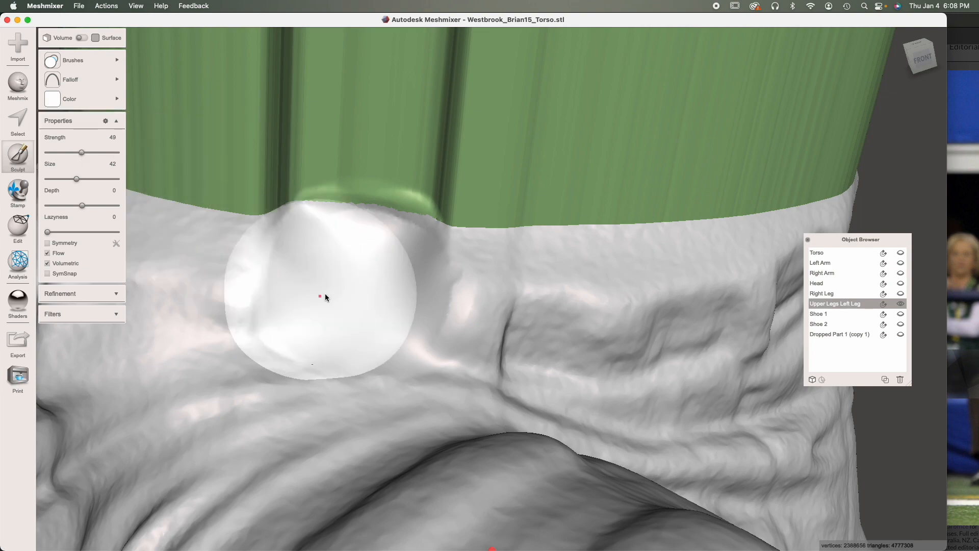
pyautogui.click(351, 290)
pyautogui.moveTo(351, 290)
pyautogui.mouseDown()
pyautogui.moveTo(356, 265)
pyautogui.moveTo(354, 281)
pyautogui.mouseUp()
# Step: Raise the filled patch further with repeated Inflate dabs at strength 49, using brush sizes around 37 to 40
pyautogui.press('[')
pyautogui.press('[')
pyautogui.press('[')
pyautogui.click(350, 288)
pyautogui.press(']')
pyautogui.scroll(-1, 345, 285)
pyautogui.click(348, 286)
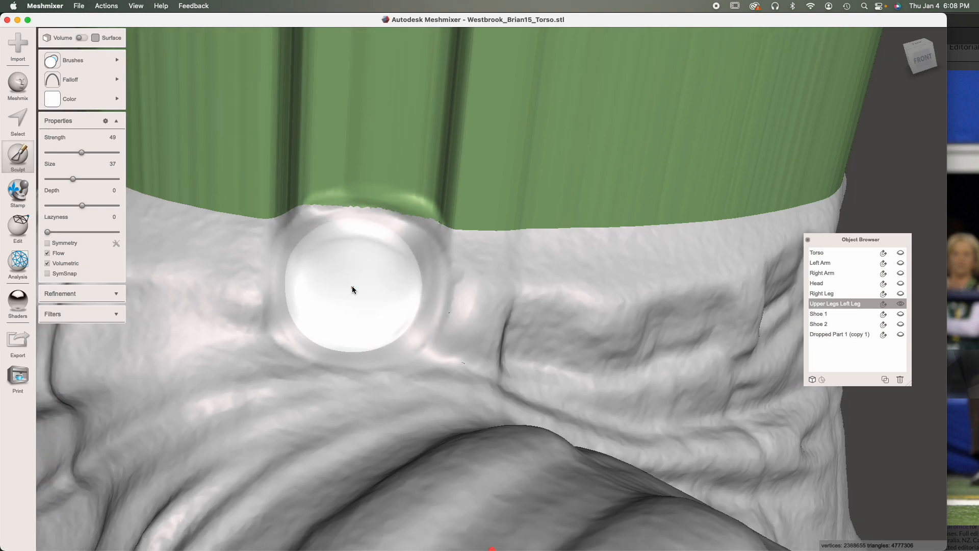
pyautogui.press(']')
pyautogui.press(']')
pyautogui.click(355, 288)
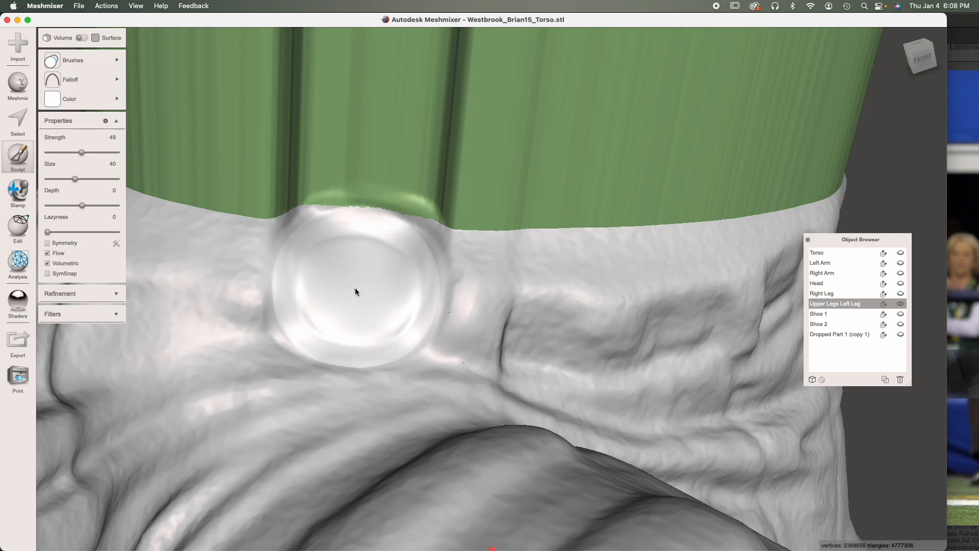
pyautogui.click(359, 287)
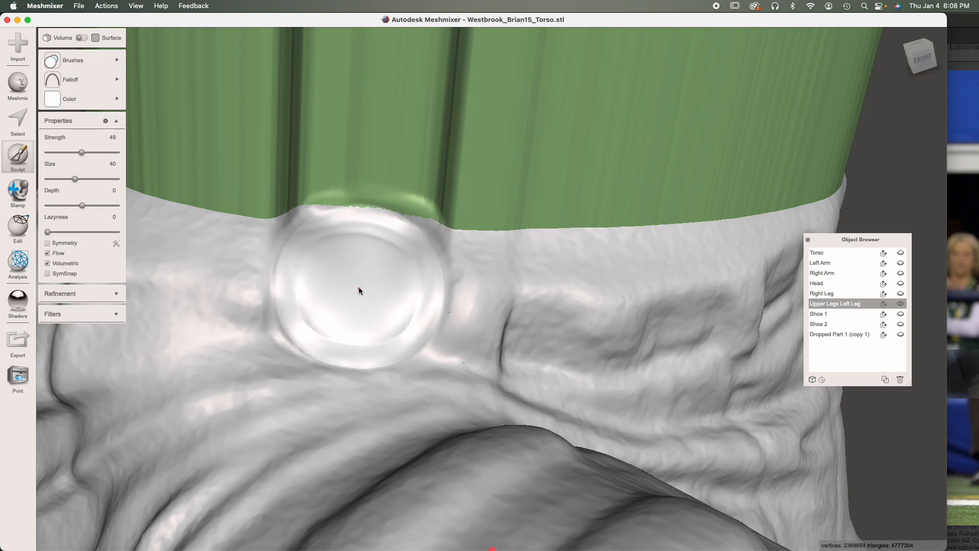
pyautogui.click(319, 290)
pyautogui.click(387, 298)
# Step: Blend the inflated patch into the surrounding belt and the plug's lower edge with the BubbleSmooth brush at strength 47 and size 30
pyautogui.click(101, 65)
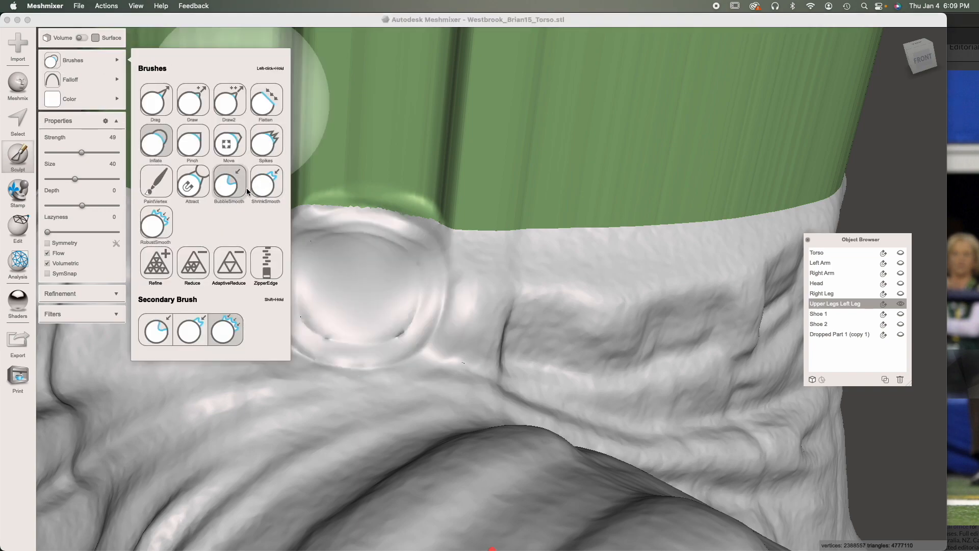
pyautogui.click(246, 188)
pyautogui.press('[')
pyautogui.press('[')
pyautogui.press('[')
pyautogui.press('[')
pyautogui.press('[')
pyautogui.press('[')
pyautogui.moveTo(424, 290)
pyautogui.mouseDown()
pyautogui.moveTo(401, 322)
pyautogui.moveTo(347, 326)
pyautogui.moveTo(304, 314)
pyautogui.moveTo(301, 268)
pyautogui.moveTo(323, 230)
pyautogui.moveTo(417, 247)
pyautogui.moveTo(354, 347)
pyautogui.moveTo(261, 280)
pyautogui.moveTo(252, 240)
pyautogui.moveTo(454, 289)
pyautogui.moveTo(222, 310)
pyautogui.moveTo(356, 220)
pyautogui.moveTo(421, 233)
pyautogui.mouseUp()
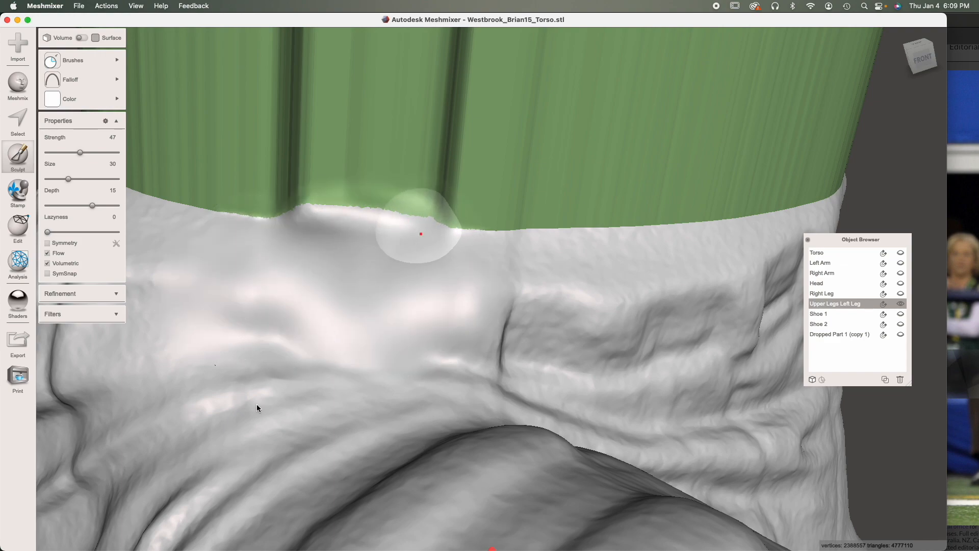
pyautogui.moveTo(255, 403); pyautogui.dragTo(500, 446, button='right')
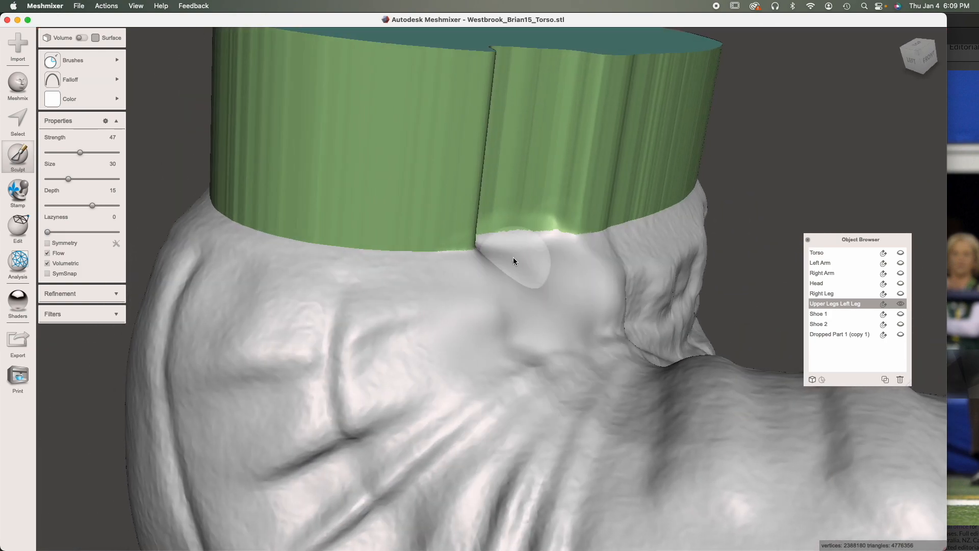
pyautogui.moveTo(499, 265); pyautogui.dragTo(391, 444, button='right')
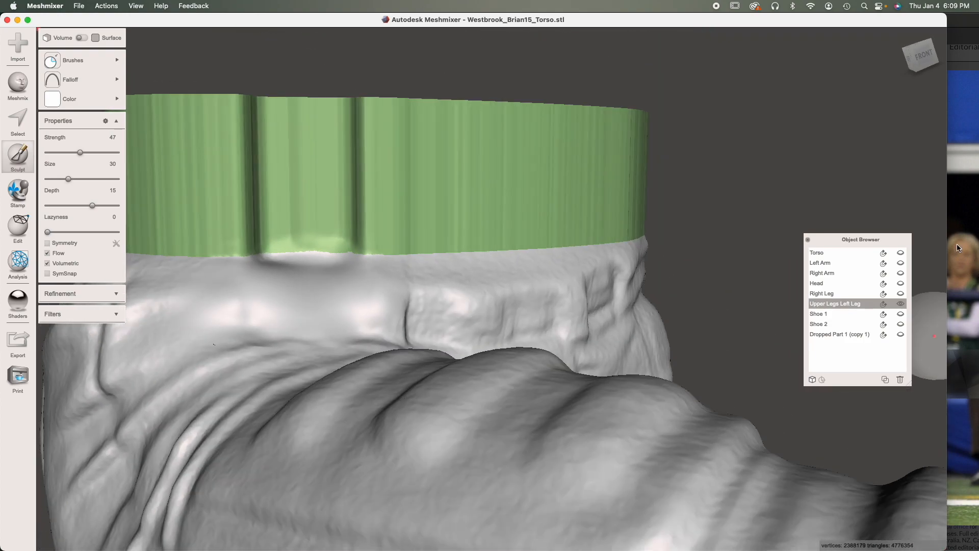
# Step: Show the Torso together with the upper legs and examine how its lower edge fits over the waist joint
pyautogui.click(900, 255)
pyautogui.moveTo(655, 343)
pyautogui.mouseDown(button='right')
pyautogui.moveTo(671, 376)
pyautogui.moveTo(702, 385)
pyautogui.moveTo(436, 382)
pyautogui.moveTo(540, 404)
pyautogui.moveTo(763, 418)
pyautogui.moveTo(758, 397)
pyautogui.moveTo(677, 449)
pyautogui.moveTo(461, 426)
pyautogui.moveTo(437, 446)
pyautogui.moveTo(489, 435)
pyautogui.moveTo(500, 397)
pyautogui.moveTo(527, 415)
pyautogui.moveTo(633, 427)
pyautogui.moveTo(732, 332)
pyautogui.moveTo(566, 377)
pyautogui.moveTo(559, 422)
pyautogui.moveTo(539, 373)
pyautogui.mouseUp(button='right')
pyautogui.scroll(3, 538, 375)
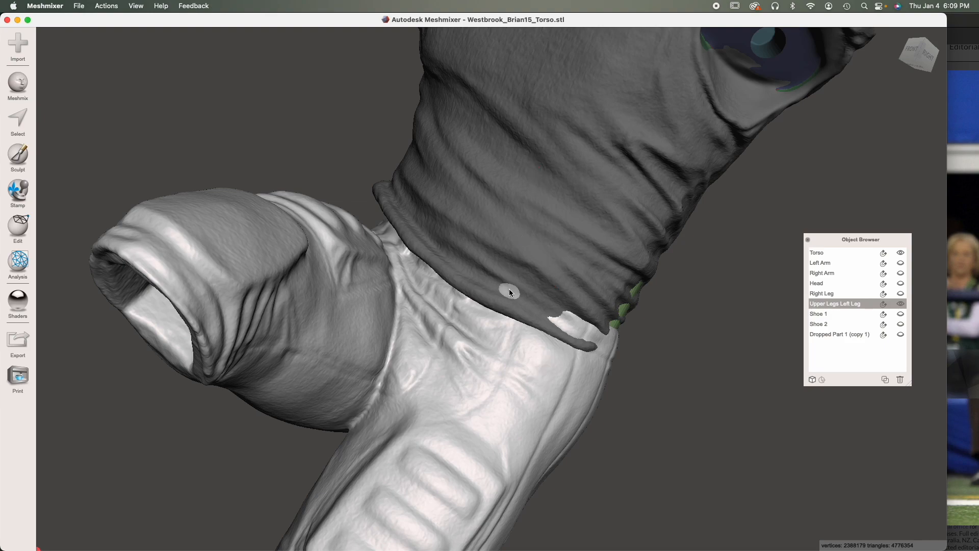
pyautogui.moveTo(509, 291); pyautogui.dragTo(577, 353, button='right')
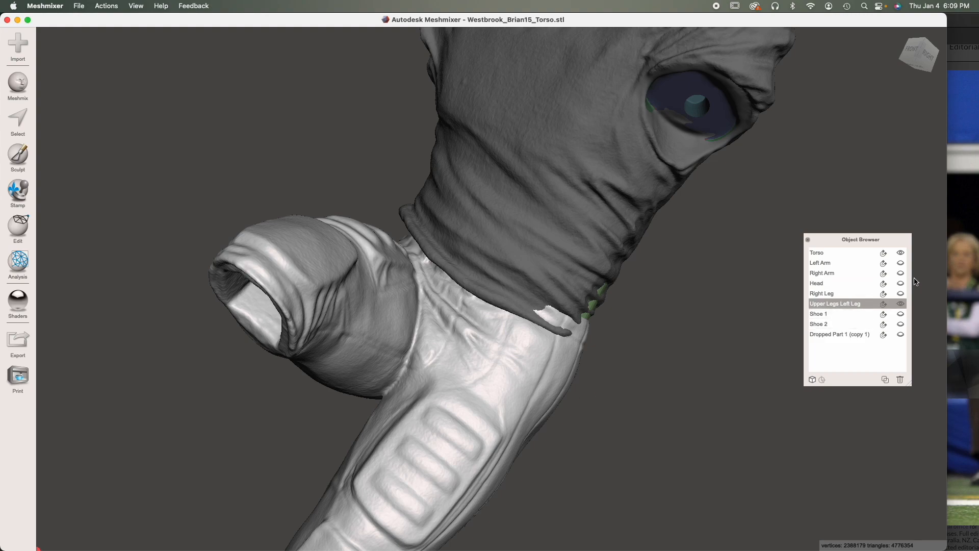
pyautogui.click(871, 293)
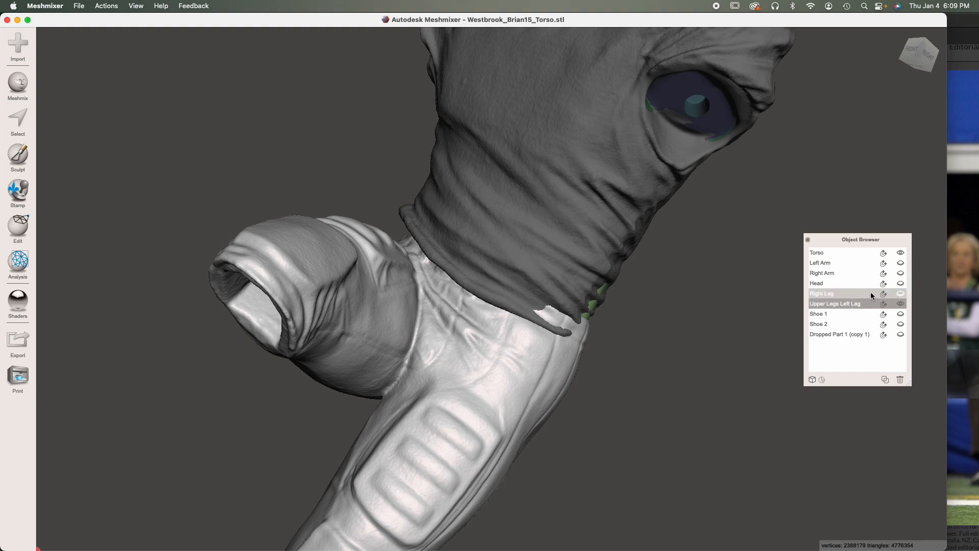
# Step: Move the Right Leg and Upper Legs Left Leg together by about -1.35 mm in X and -0.85 mm in Z
pyautogui.keyDown('shift'); pyautogui.click(411, 388); pyautogui.keyUp('shift')
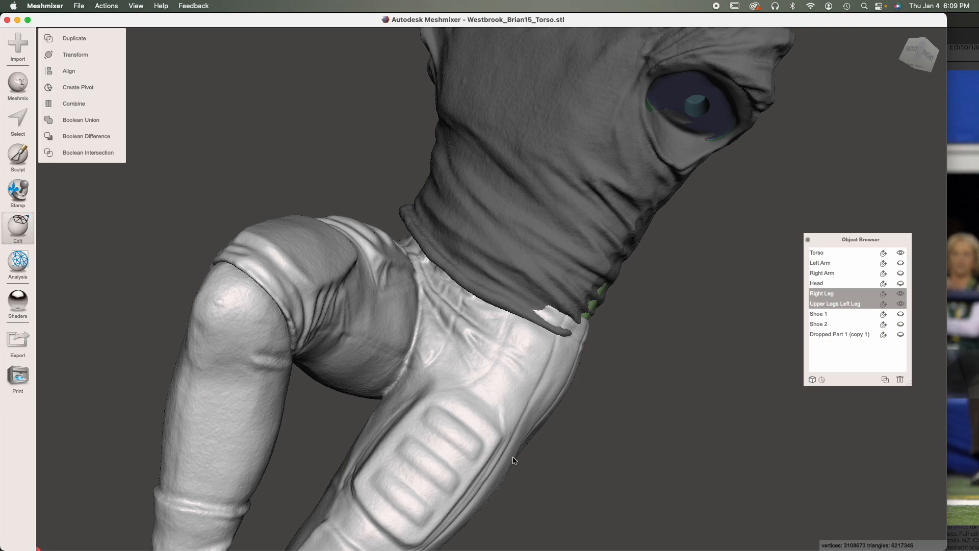
pyautogui.moveTo(514, 460); pyautogui.dragTo(498, 397, button='right')
pyautogui.press('t')
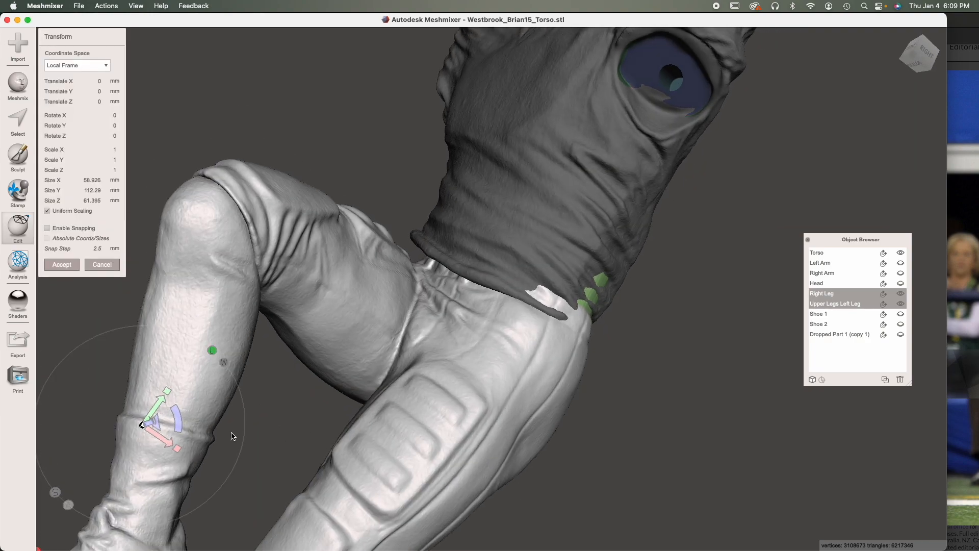
pyautogui.moveTo(150, 426)
pyautogui.mouseDown()
pyautogui.moveTo(158, 438)
pyautogui.moveTo(149, 431)
pyautogui.mouseUp()
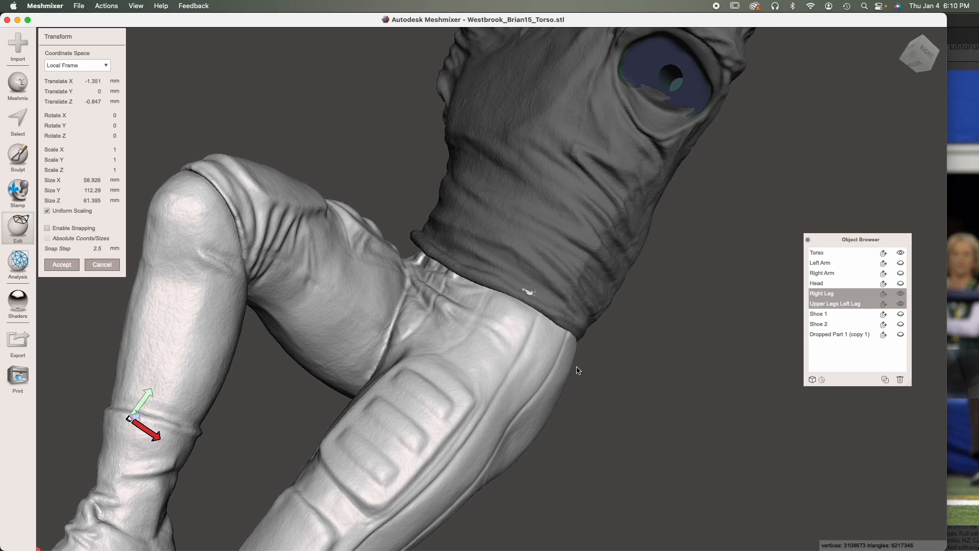
pyautogui.moveTo(546, 356); pyautogui.dragTo(299, 218, button='right')
pyautogui.moveTo(451, 400); pyautogui.dragTo(454, 343, button='middle')
pyautogui.scroll(-6, 469, 377)
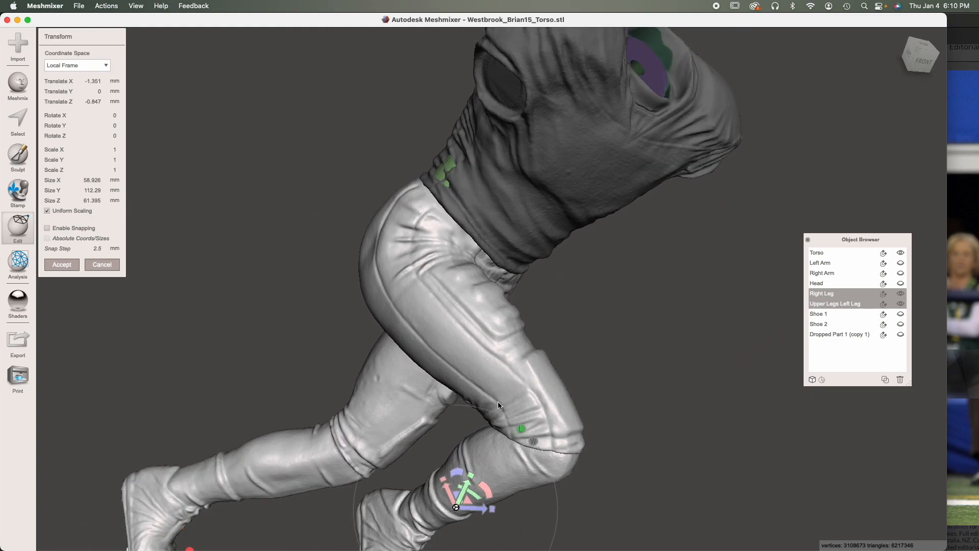
# Step: Rotate both leg parts about 4.24° in X, 4.48° in Y and -0.33° in Z, adjusting their position under the torso
pyautogui.scroll(1, 500, 406)
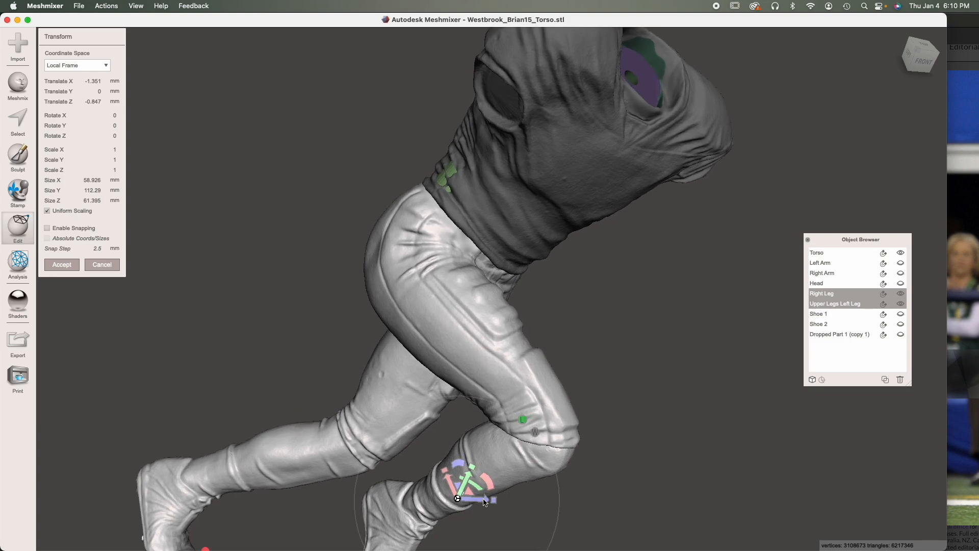
pyautogui.moveTo(483, 501); pyautogui.dragTo(489, 501)
pyautogui.moveTo(557, 448); pyautogui.dragTo(511, 379, button='right')
pyautogui.moveTo(462, 483); pyautogui.dragTo(452, 484)
pyautogui.moveTo(506, 396); pyautogui.dragTo(552, 350, button='right')
pyautogui.moveTo(643, 309)
pyautogui.mouseDown()
pyautogui.moveTo(649, 302)
pyautogui.moveTo(644, 311)
pyautogui.mouseUp()
pyautogui.moveTo(644, 311); pyautogui.dragTo(529, 400, button='right')
pyautogui.moveTo(525, 445); pyautogui.dragTo(589, 471)
pyautogui.moveTo(591, 471); pyautogui.dragTo(767, 393, button='right')
pyautogui.moveTo(683, 421); pyautogui.dragTo(447, 466, button='right')
pyautogui.moveTo(423, 481); pyautogui.dragTo(422, 480)
pyautogui.moveTo(402, 446); pyautogui.dragTo(398, 459)
pyautogui.moveTo(504, 470); pyautogui.dragTo(428, 384, button='right')
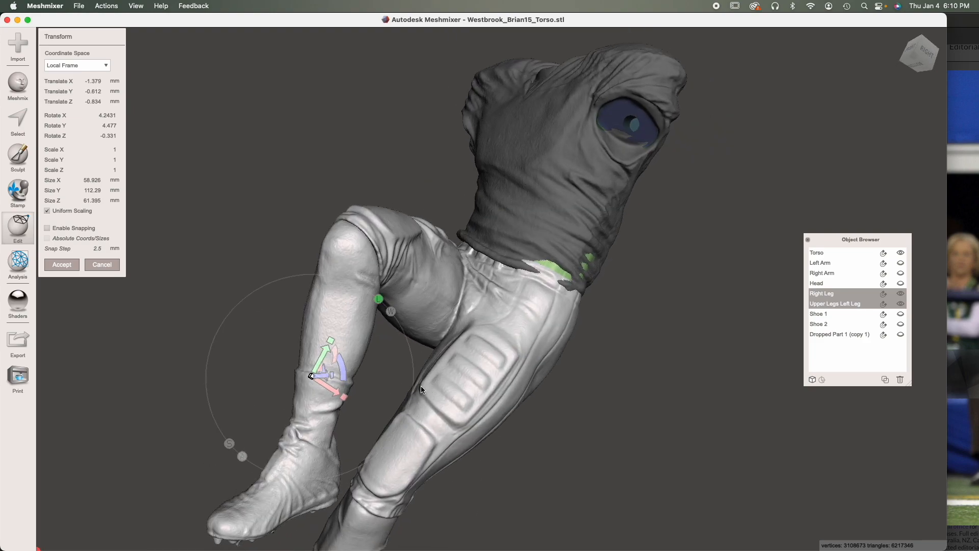
# Step: Shift both leg parts to a translation of about -1.45, -0.55 and -1.71 mm, accept it, and check the waistline fit
pyautogui.moveTo(324, 378); pyautogui.dragTo(322, 376)
pyautogui.moveTo(326, 375); pyautogui.dragTo(483, 410, button='right')
pyautogui.moveTo(534, 285); pyautogui.dragTo(304, 197, button='right')
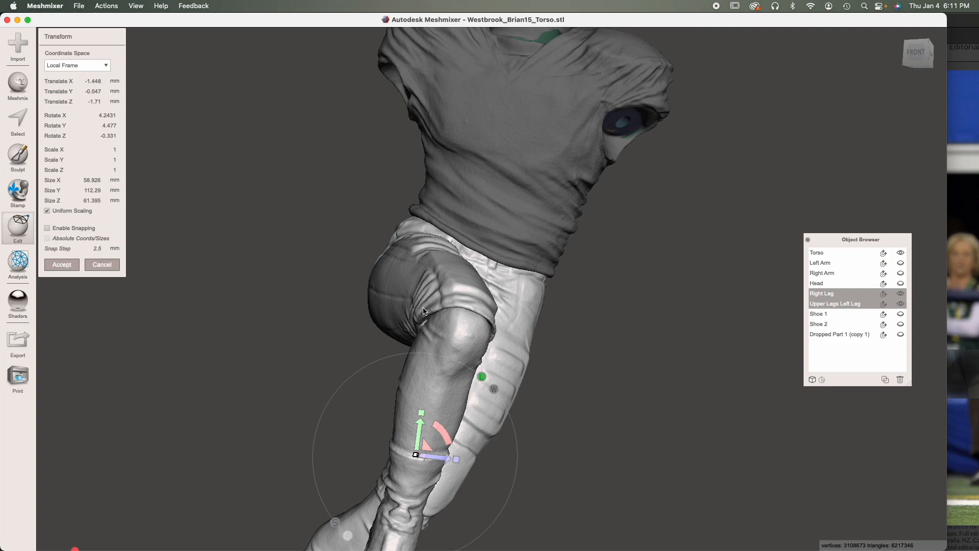
pyautogui.press('Return')
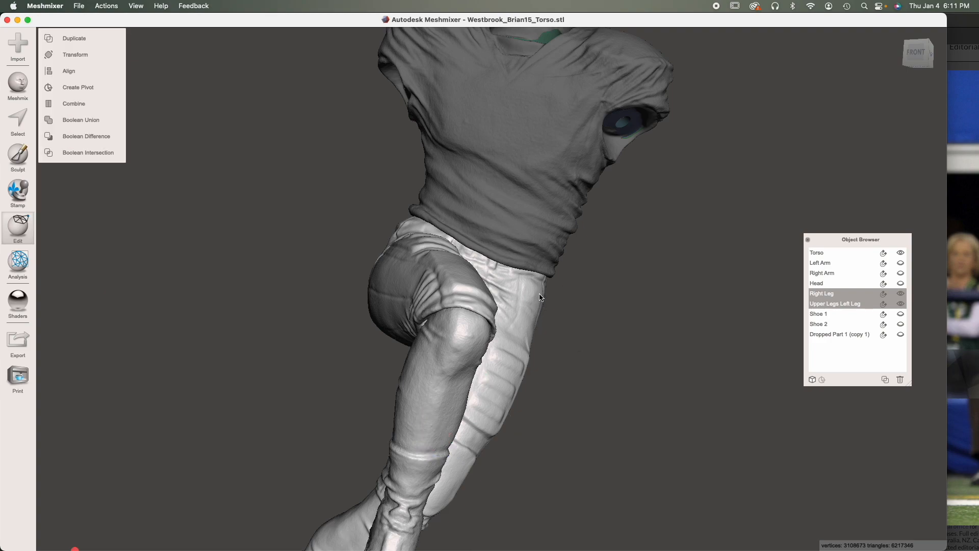
pyautogui.moveTo(540, 296); pyautogui.dragTo(528, 306, button='right')
pyautogui.moveTo(508, 361); pyautogui.dragTo(445, 287, button='right')
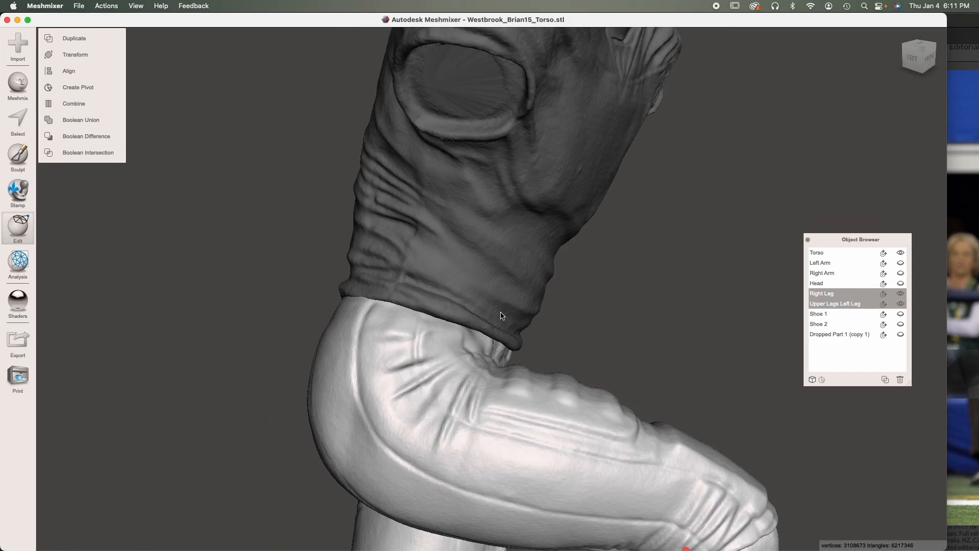
pyautogui.moveTo(510, 318); pyautogui.dragTo(427, 296, button='right')
pyautogui.moveTo(542, 333); pyautogui.dragTo(586, 337, button='right')
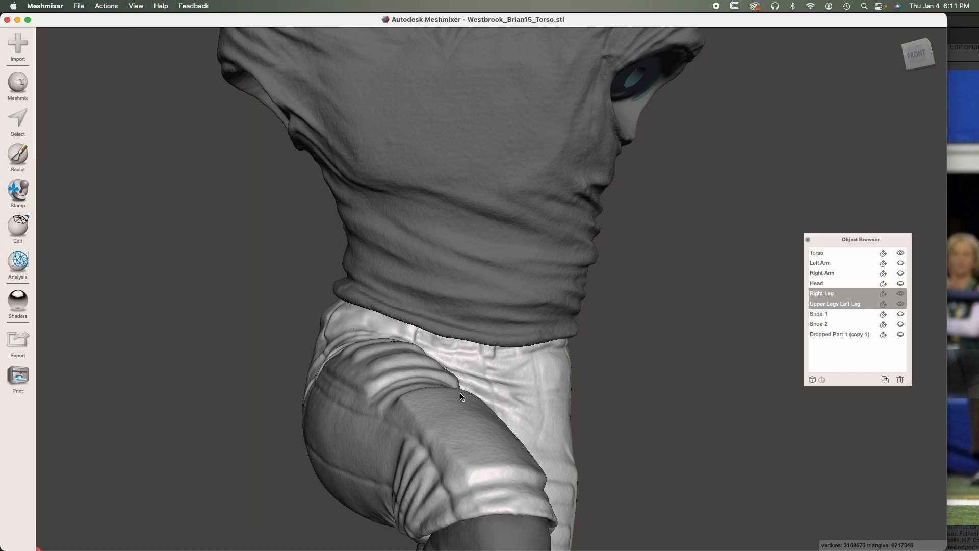
# Step: Hide the Torso and make Upper Legs Left Leg the active object to expose the waist plug
pyautogui.click(836, 303)
pyautogui.click(867, 253)
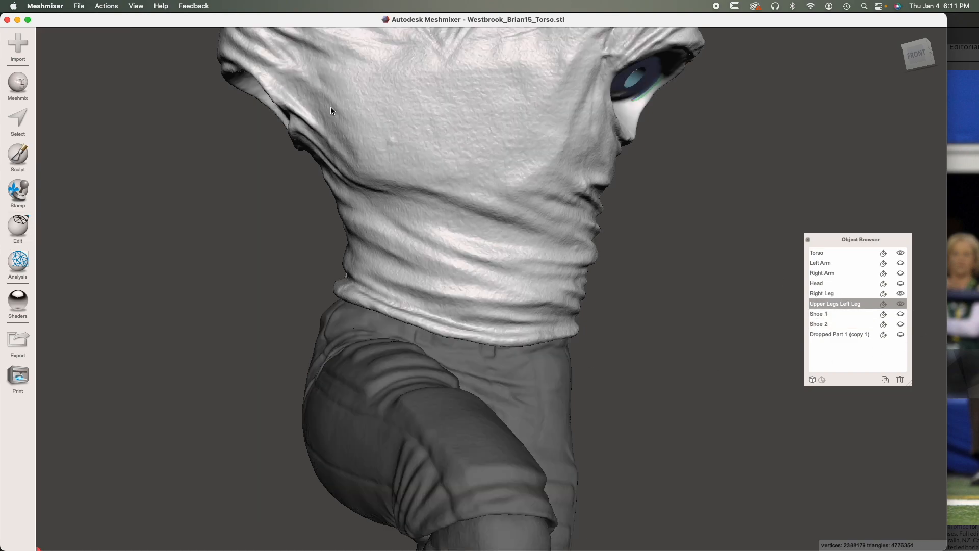
pyautogui.click(900, 253)
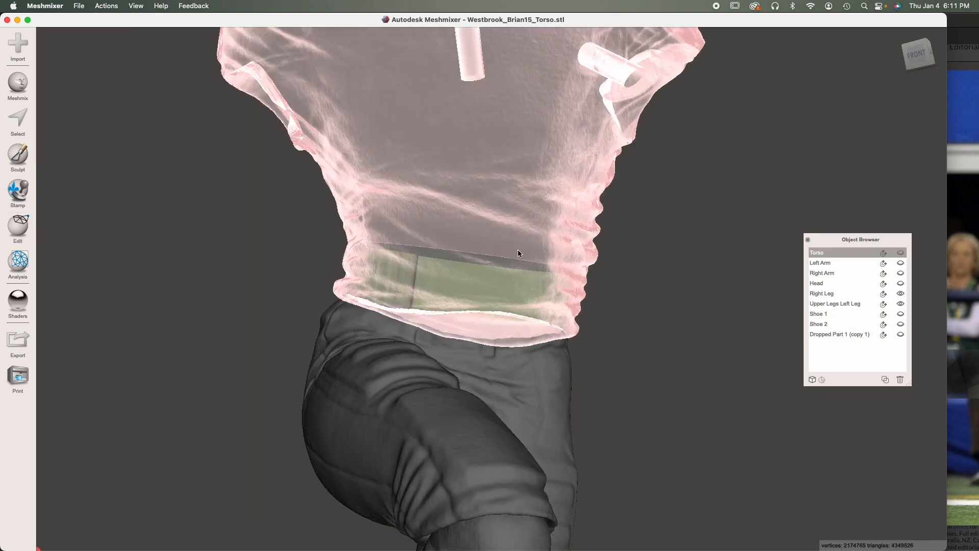
pyautogui.click(459, 389)
pyautogui.moveTo(440, 264); pyautogui.dragTo(238, 235, button='right')
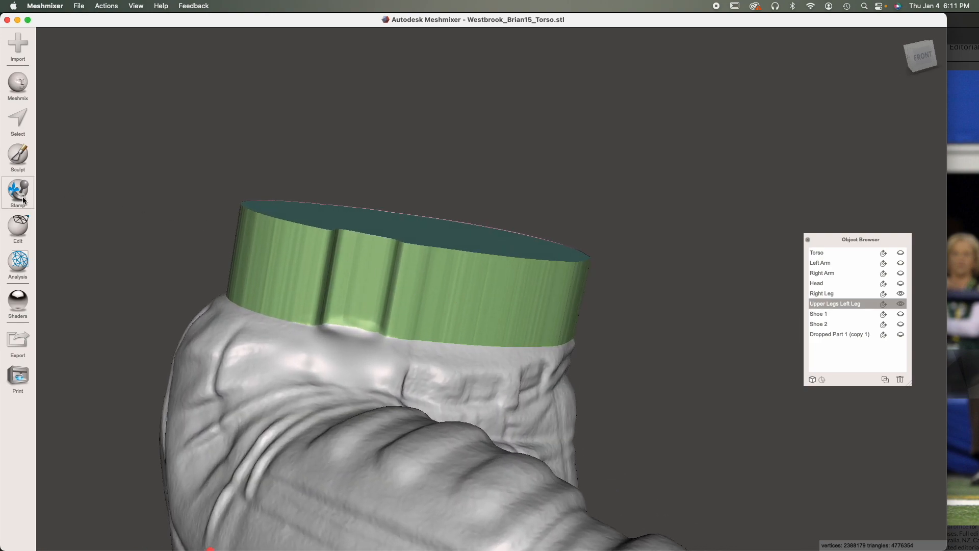
# Step: Smooth the waist plug's side and top edge all around with the ShrinkSmooth brush at strength 100 and size 49
pyautogui.click(15, 151)
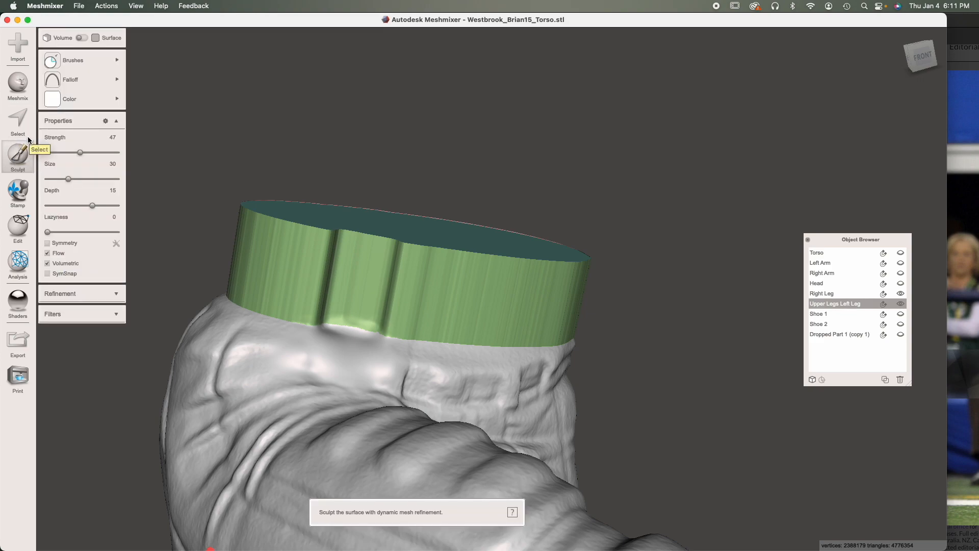
pyautogui.click(73, 62)
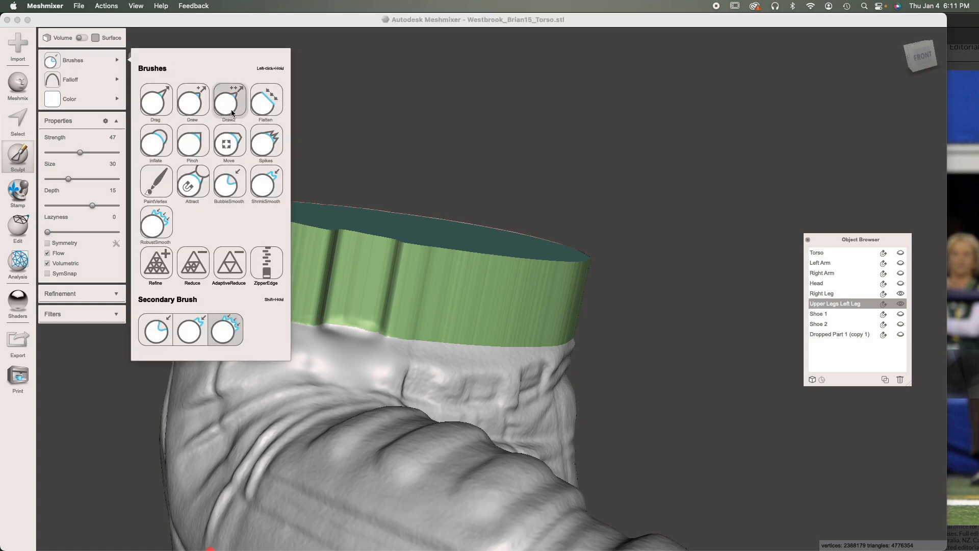
pyautogui.click(267, 182)
pyautogui.click(84, 178)
pyautogui.moveTo(270, 259)
pyautogui.mouseDown()
pyautogui.moveTo(455, 293)
pyautogui.moveTo(295, 298)
pyautogui.moveTo(376, 265)
pyautogui.moveTo(482, 311)
pyautogui.moveTo(326, 306)
pyautogui.mouseUp()
pyautogui.press('[')
pyautogui.moveTo(326, 306); pyautogui.dragTo(553, 352, button='right')
pyautogui.moveTo(667, 349)
pyautogui.mouseDown()
pyautogui.moveTo(638, 384)
pyautogui.moveTo(434, 319)
pyautogui.moveTo(534, 390)
pyautogui.mouseUp()
pyautogui.moveTo(533, 389); pyautogui.dragTo(671, 329, button='right')
pyautogui.moveTo(671, 330)
pyautogui.mouseDown()
pyautogui.moveTo(610, 359)
pyautogui.moveTo(427, 319)
pyautogui.moveTo(659, 338)
pyautogui.moveTo(459, 336)
pyautogui.mouseUp()
pyautogui.moveTo(459, 337); pyautogui.dragTo(552, 342, button='right')
pyautogui.moveTo(663, 317)
pyautogui.mouseDown()
pyautogui.moveTo(510, 326)
pyautogui.moveTo(623, 310)
pyautogui.moveTo(454, 273)
pyautogui.mouseUp()
pyautogui.moveTo(556, 366); pyautogui.dragTo(632, 359, button='right')
pyautogui.moveTo(625, 357); pyautogui.dragTo(270, 243)
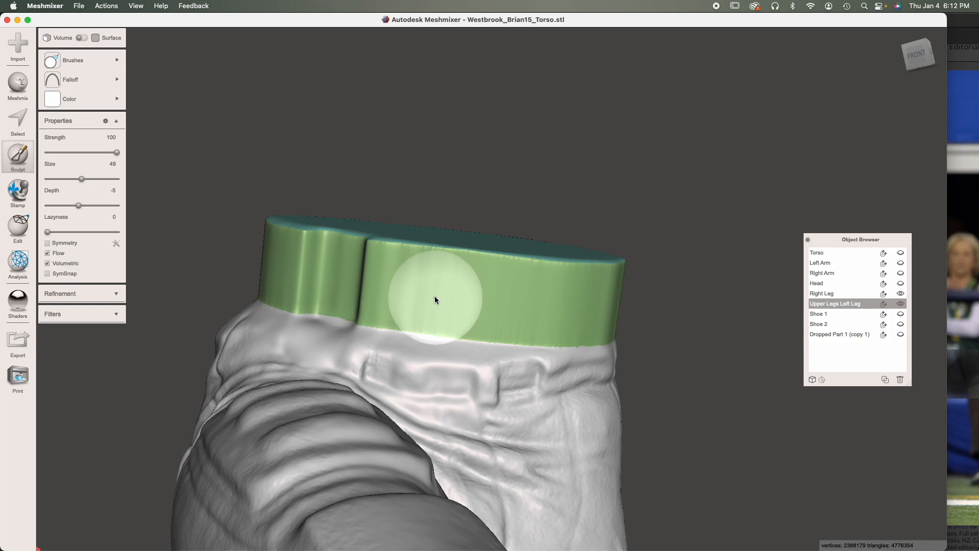
# Step: Show the Torso, make it see-through to examine how the waist plug sits inside it, and restore its solid display
pyautogui.press('Escape')
pyautogui.moveTo(552, 266)
pyautogui.mouseDown(button='right')
pyautogui.moveTo(540, 289)
pyautogui.moveTo(607, 301)
pyautogui.mouseUp(button='right')
pyautogui.click(900, 252)
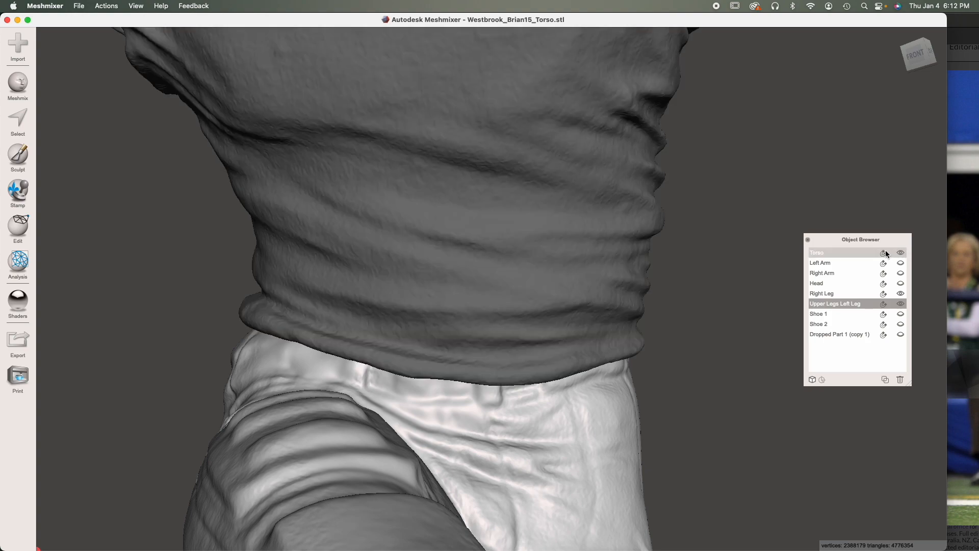
pyautogui.click(883, 253)
pyautogui.moveTo(679, 355); pyautogui.dragTo(386, 294, button='right')
pyautogui.moveTo(456, 322); pyautogui.dragTo(846, 302, button='right')
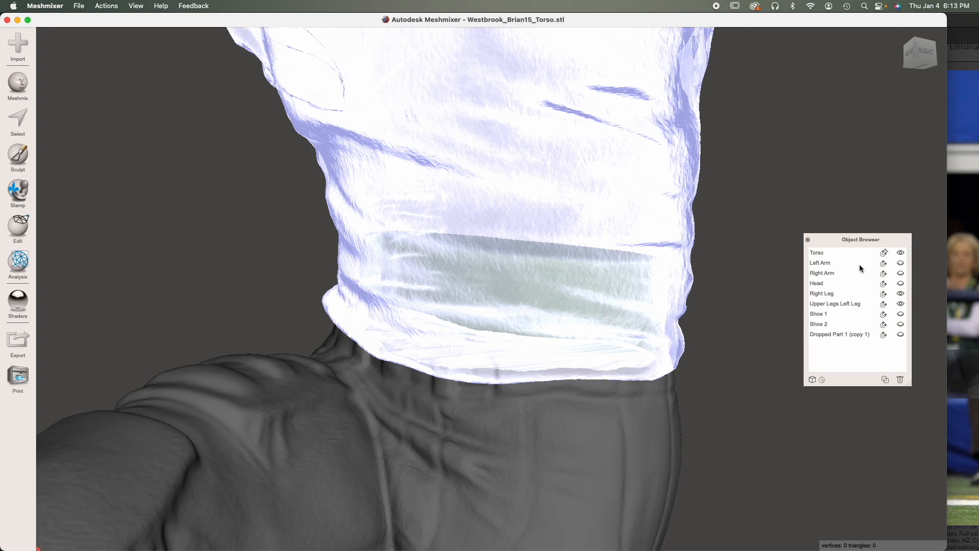
pyautogui.click(884, 253)
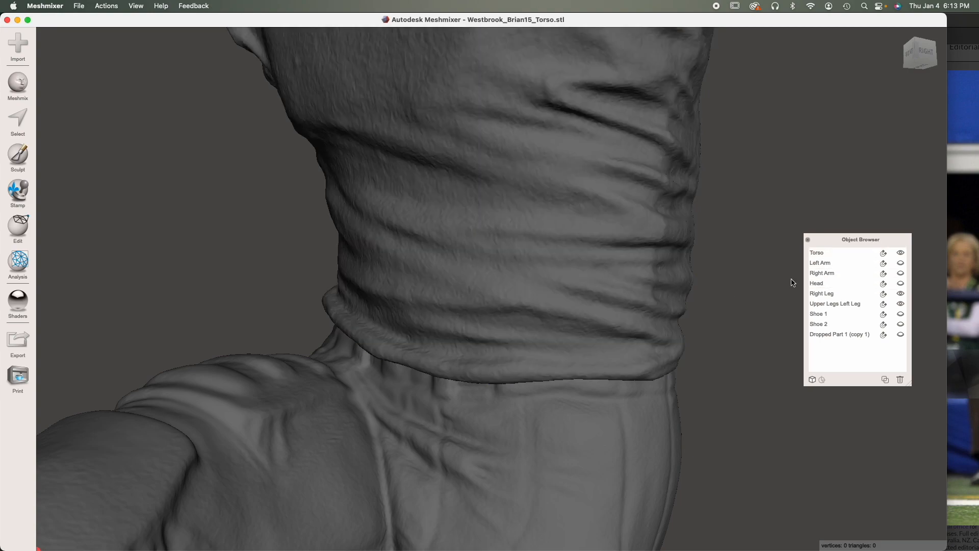
# Step: Hide the Torso, duplicate Upper Legs Left Leg, and hide the original so that only the copy stays shown
pyautogui.click(900, 252)
pyautogui.moveTo(540, 365); pyautogui.dragTo(514, 340, button='right')
pyautogui.click(514, 341)
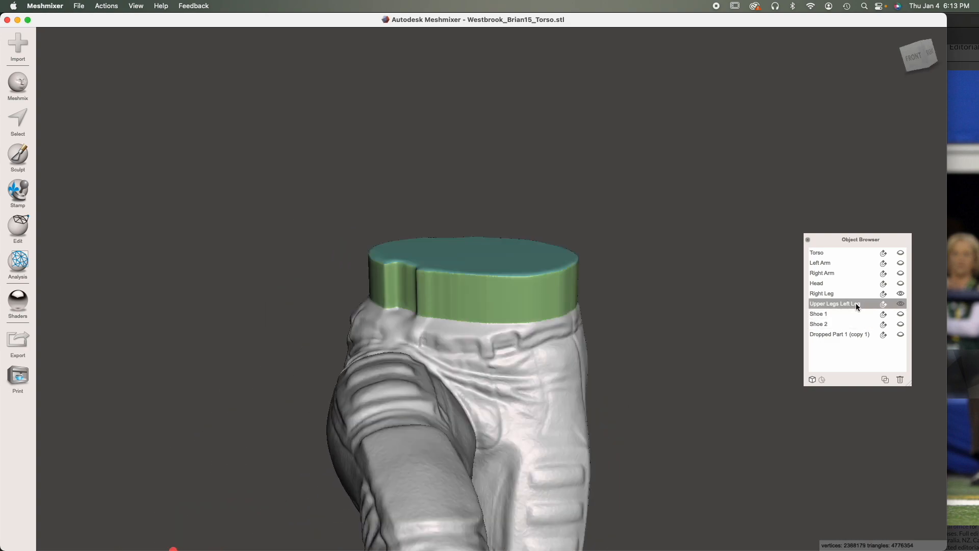
pyautogui.click(886, 376)
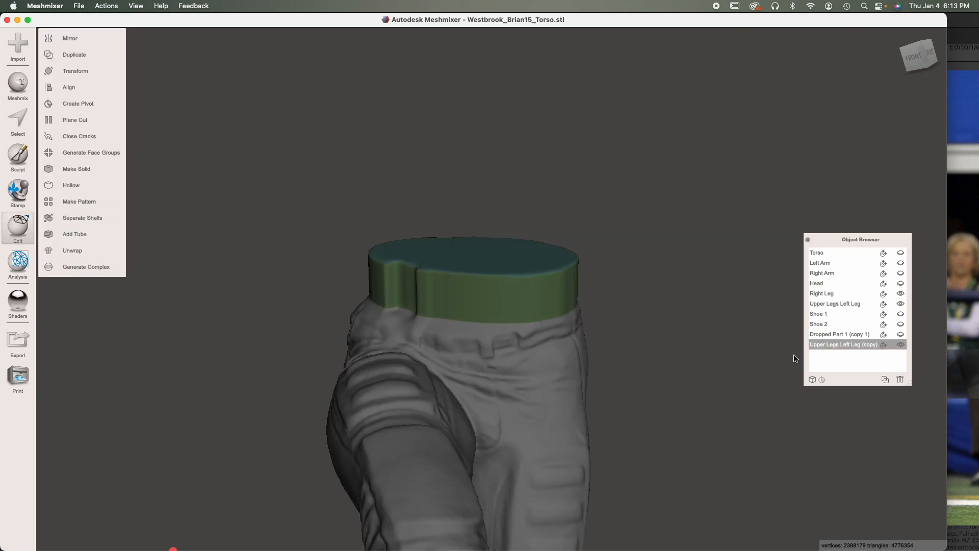
pyautogui.click(891, 305)
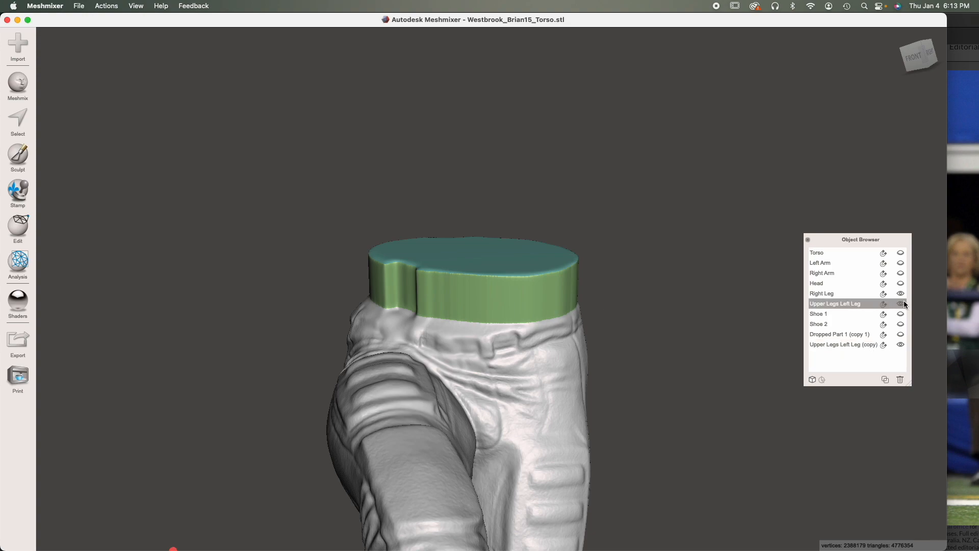
pyautogui.click(830, 345)
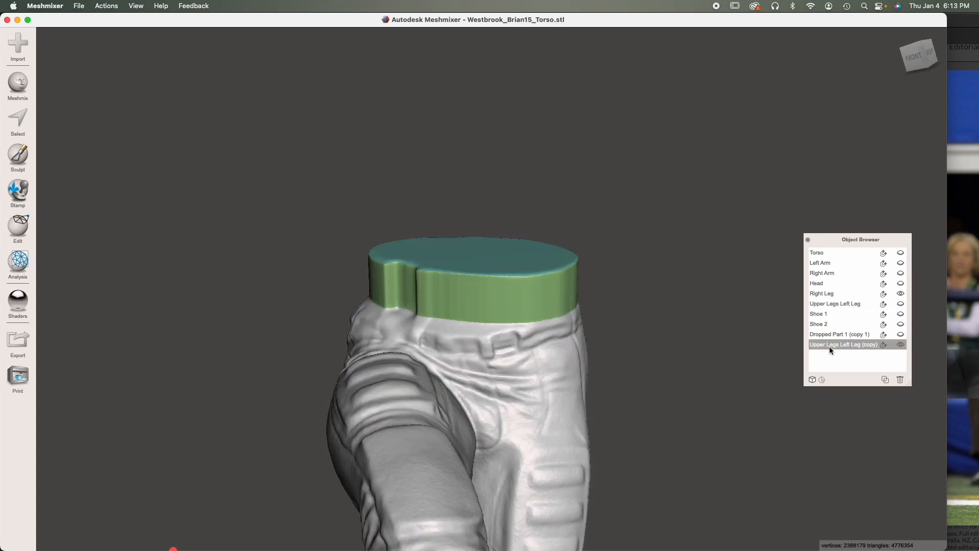
# Step: Show the Torso and subtract the Upper Legs Left Leg copy from it with a Boolean Difference in Precise mode
pyautogui.click(902, 253)
pyautogui.moveTo(635, 411); pyautogui.dragTo(561, 306, button='right')
pyautogui.click(531, 261)
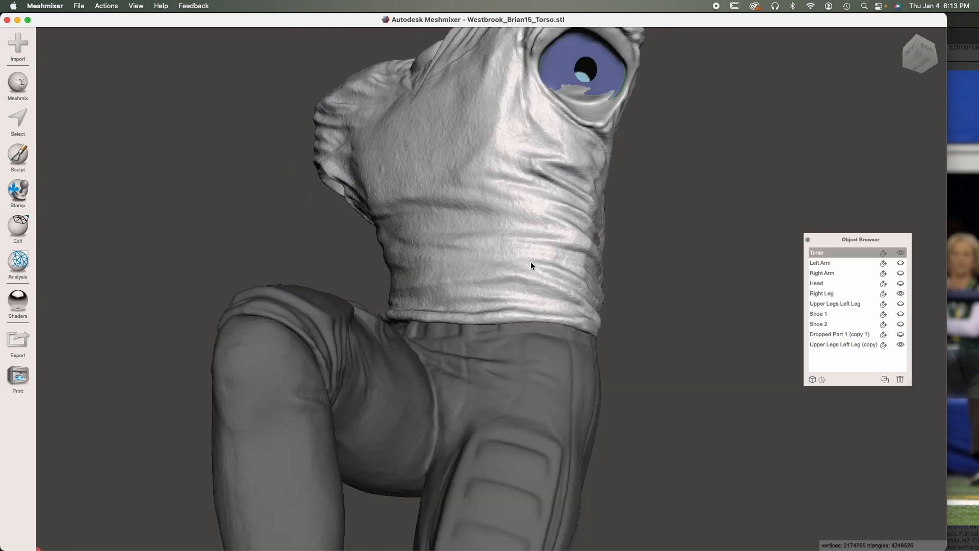
pyautogui.keyDown('shift'); pyautogui.click(516, 382); pyautogui.keyUp('shift')
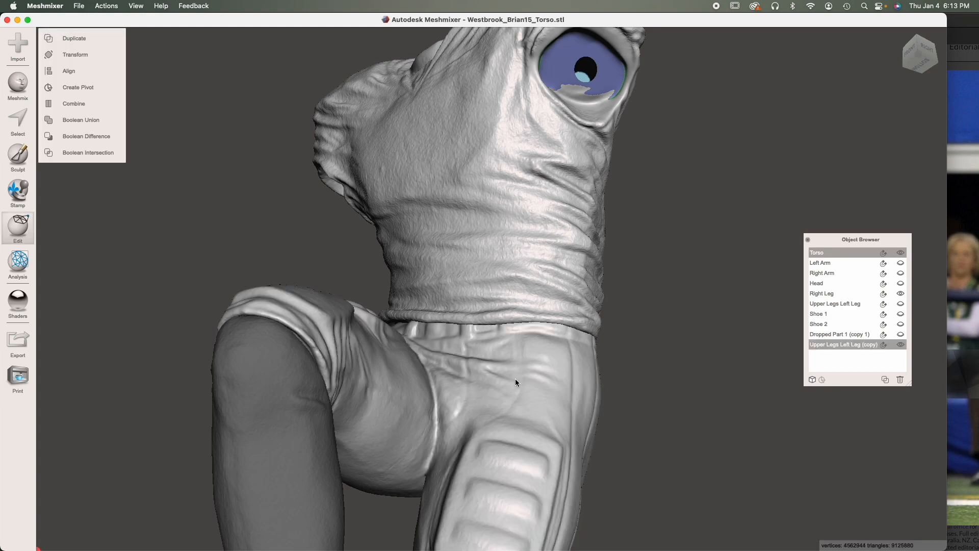
pyautogui.click(97, 138)
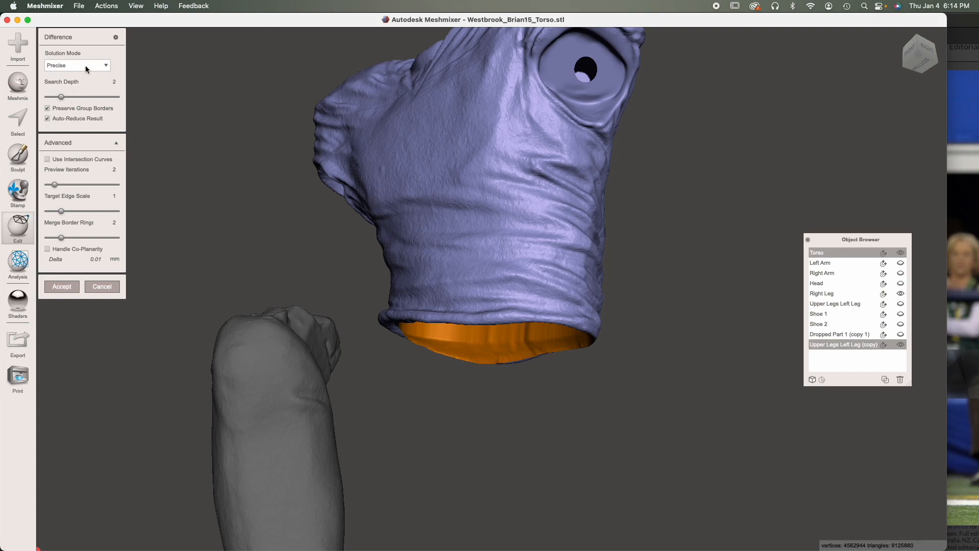
pyautogui.moveTo(553, 459); pyautogui.dragTo(555, 386, button='right')
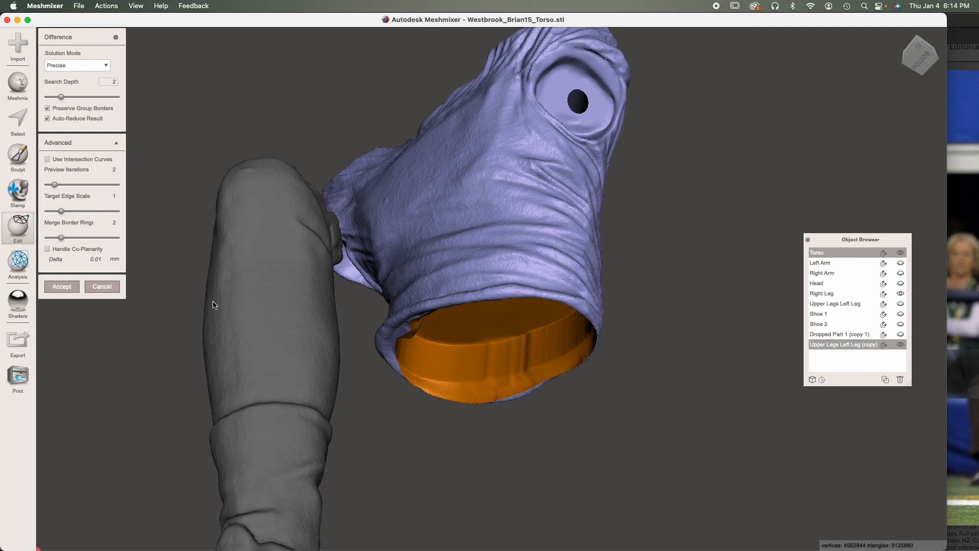
pyautogui.click(60, 288)
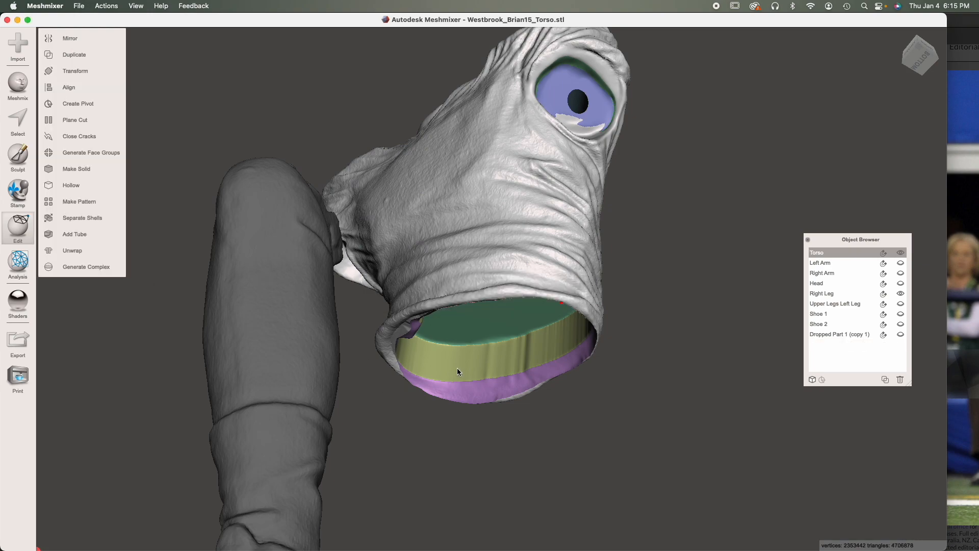
# Step: Examine the socket cut into the Torso, show Upper Legs Left Leg again, and inspect the waist joint from all sides
pyautogui.moveTo(469, 399); pyautogui.dragTo(376, 321, button='right')
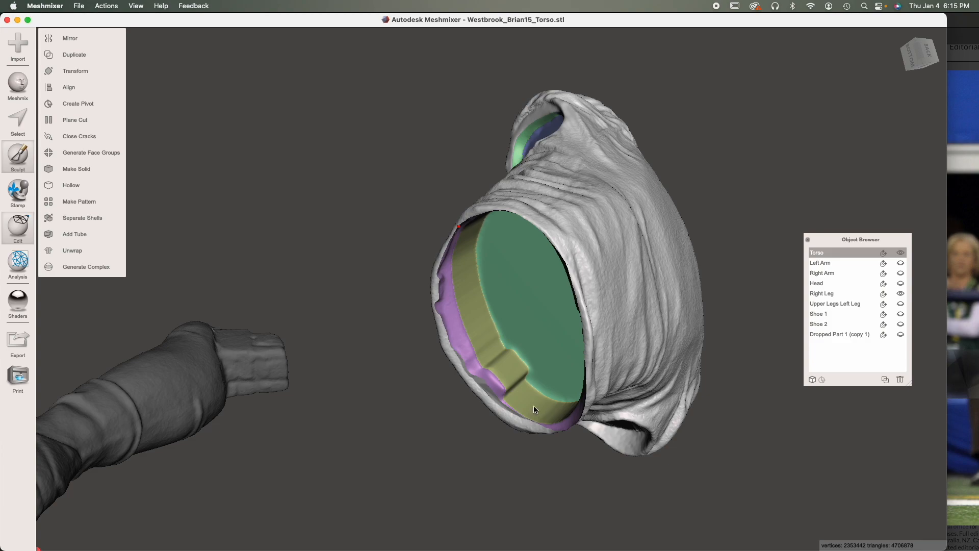
pyautogui.moveTo(516, 305); pyautogui.dragTo(592, 280, button='right')
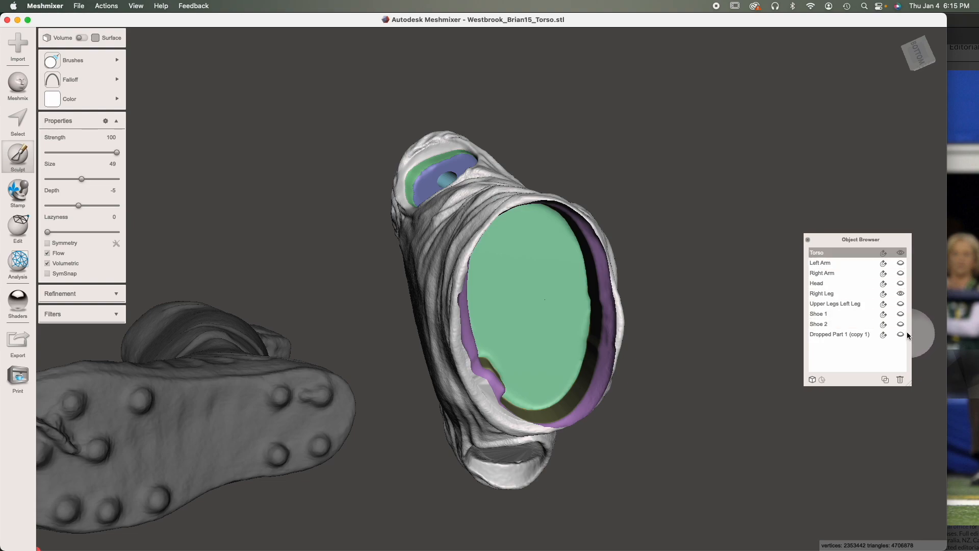
pyautogui.click(900, 303)
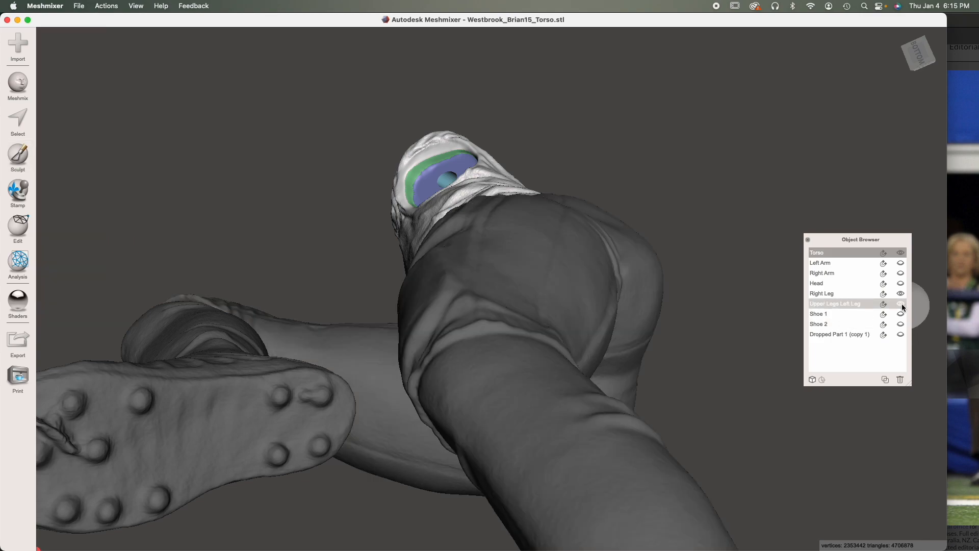
pyautogui.moveTo(671, 393); pyautogui.dragTo(474, 314, button='right')
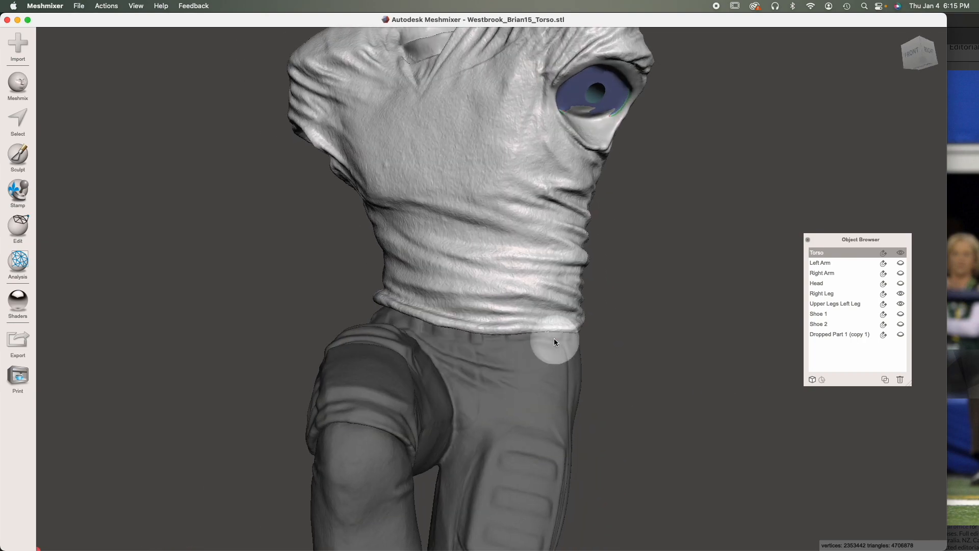
pyautogui.moveTo(564, 386); pyautogui.dragTo(336, 362, button='right')
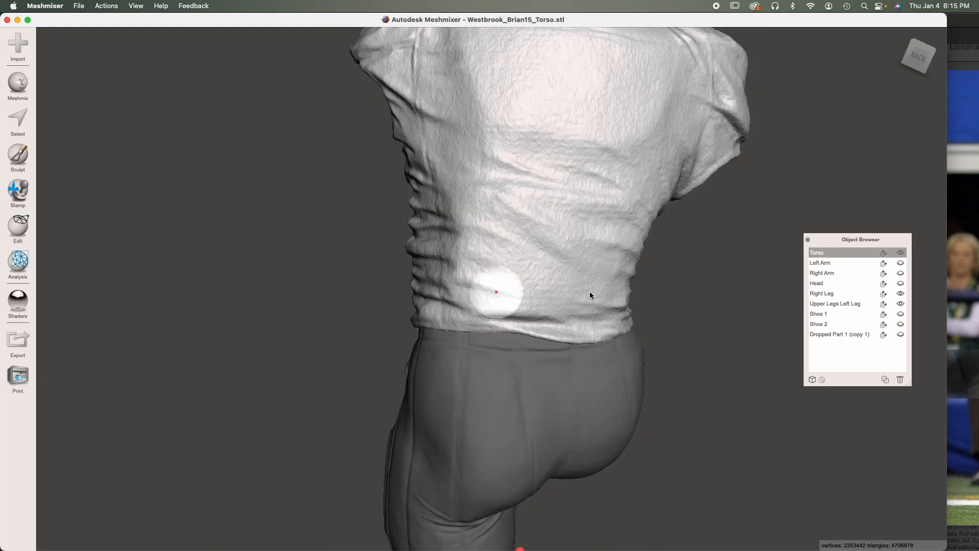
pyautogui.moveTo(590, 294); pyautogui.dragTo(769, 295, button='right')
pyautogui.scroll(-3, 628, 292)
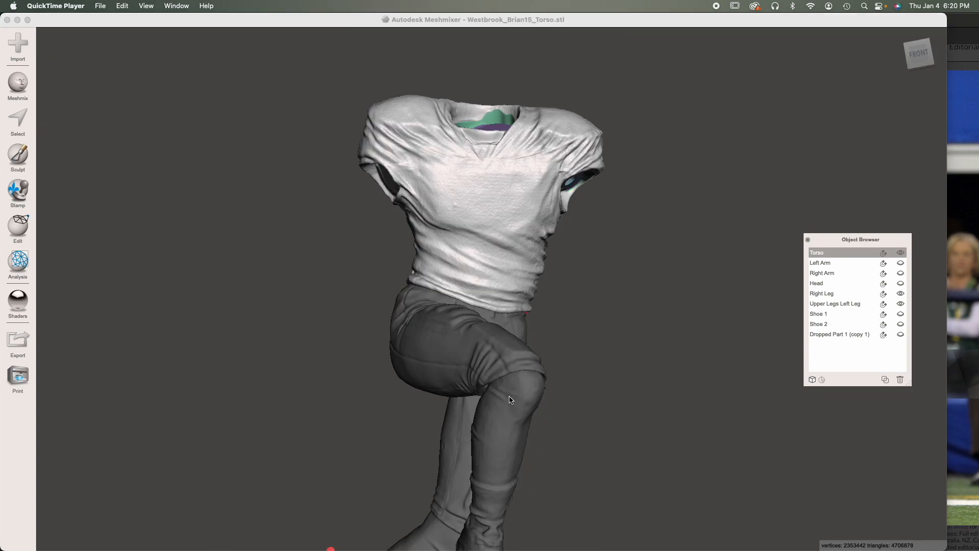
pyautogui.moveTo(506, 427); pyautogui.dragTo(360, 421, button='right')
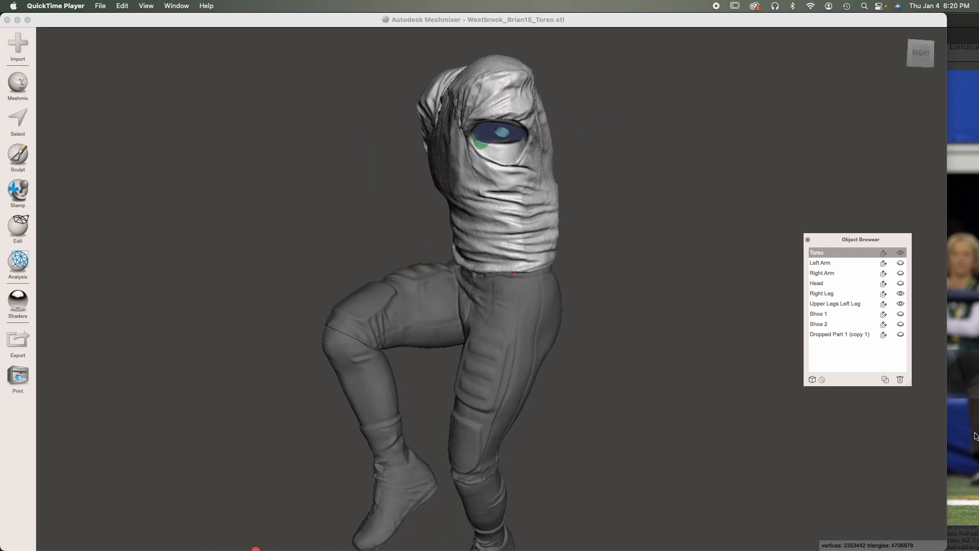
# Step: Check the players' legs in the reference photo in Chrome, return to Meshmixer, and select Right Leg
pyautogui.press('super+Tab')
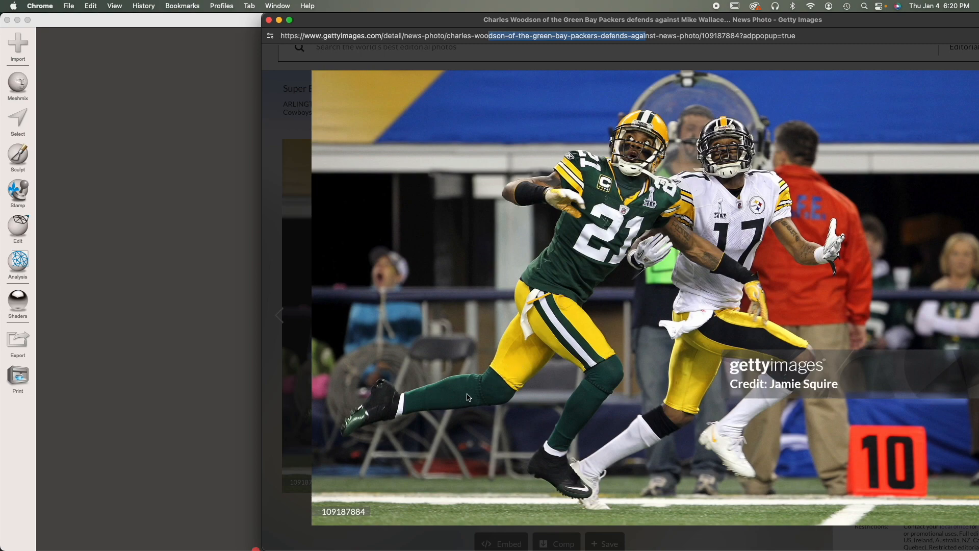
pyautogui.click(240, 357)
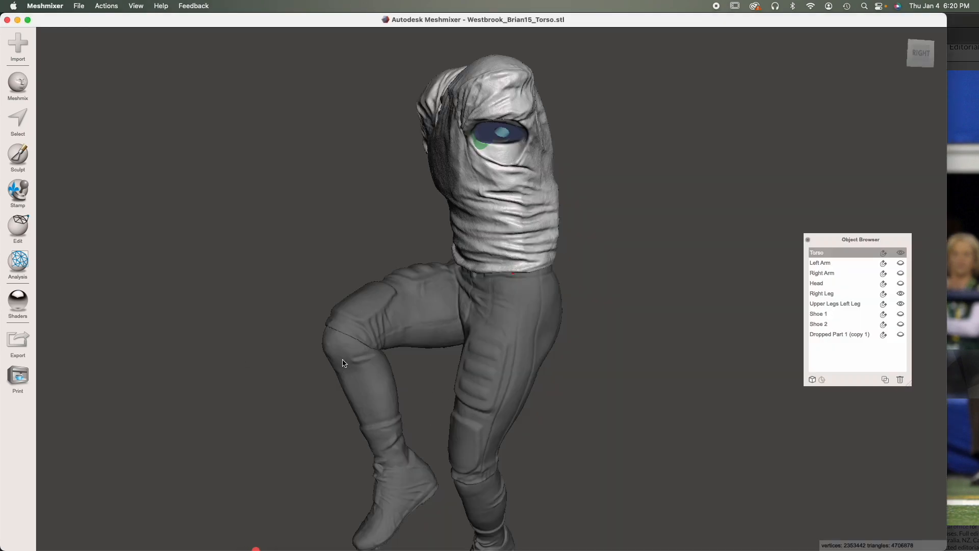
pyautogui.moveTo(361, 393); pyautogui.dragTo(460, 335, button='right')
pyautogui.scroll(5, 460, 335)
pyautogui.click(457, 416)
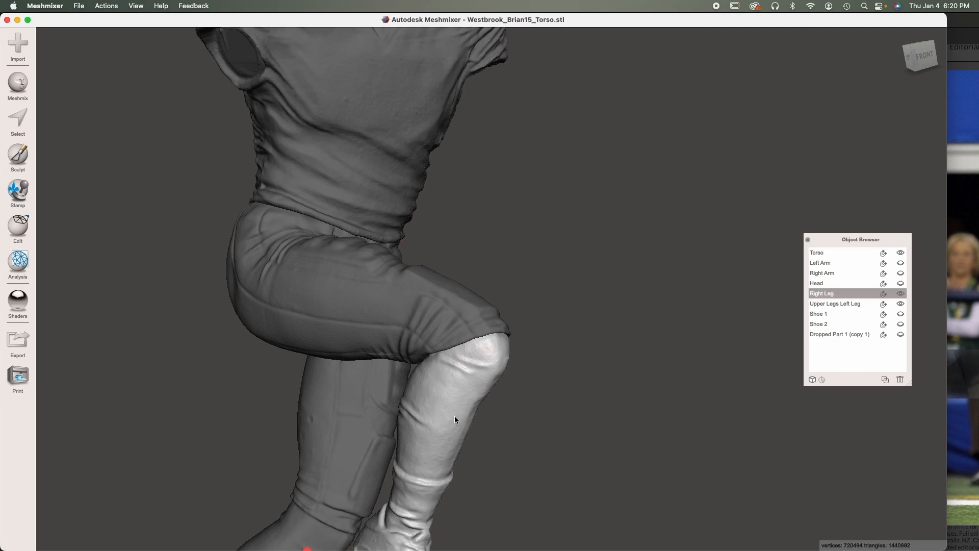
# Step: Hide the Torso and Upper Legs Left Leg so that only Right Leg stays shown
pyautogui.moveTo(462, 364); pyautogui.dragTo(484, 337, button='middle')
pyautogui.scroll(5, 487, 351)
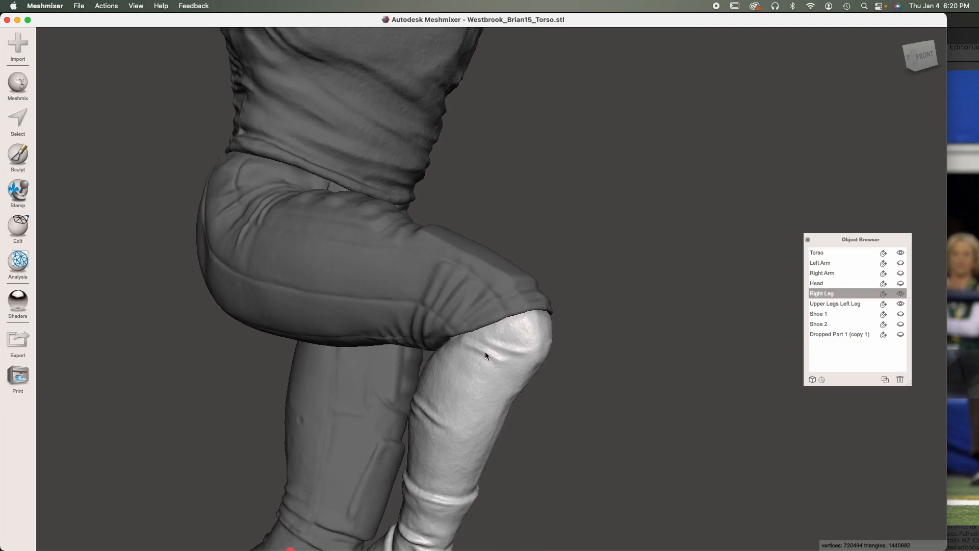
pyautogui.moveTo(420, 447); pyautogui.dragTo(472, 400, button='middle')
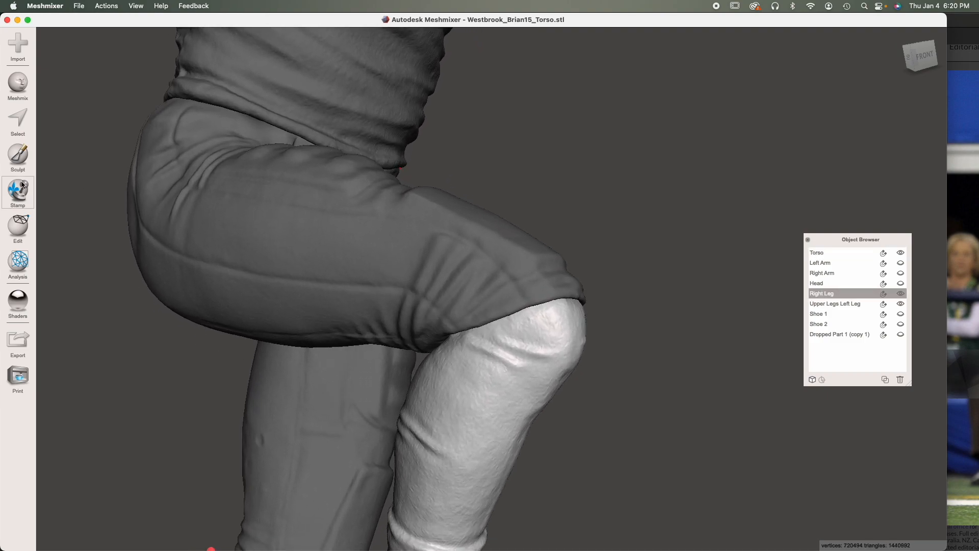
pyautogui.moveTo(389, 327); pyautogui.dragTo(394, 325, button='right')
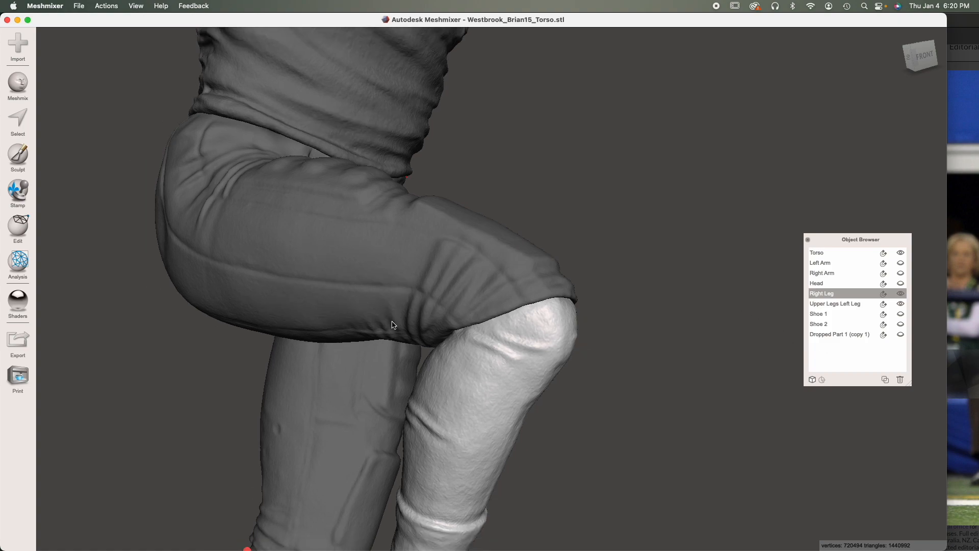
pyautogui.click(900, 252)
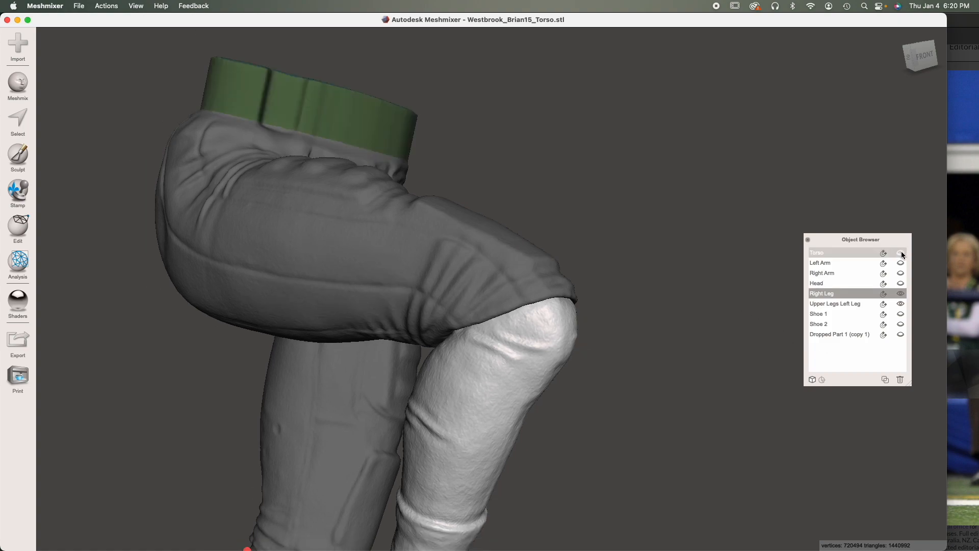
pyautogui.click(900, 302)
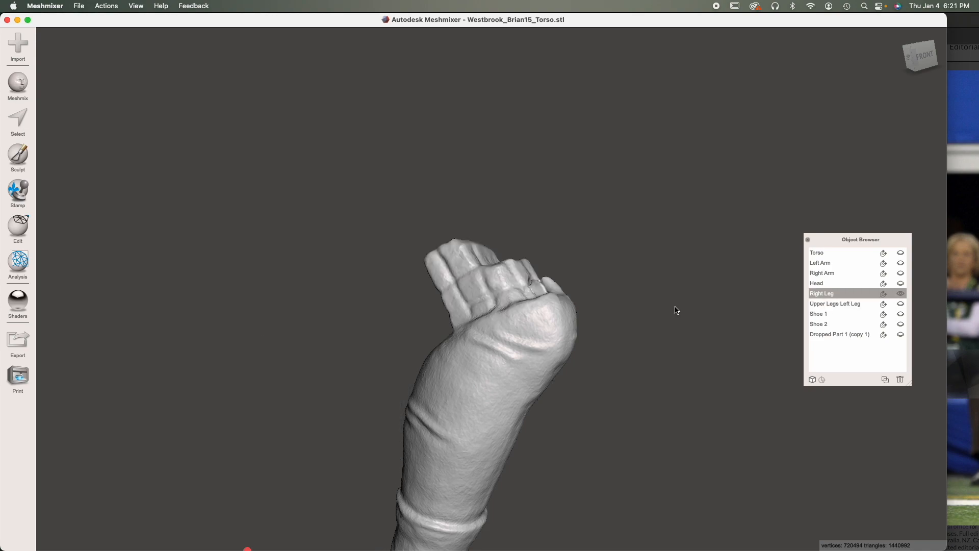
# Step: Smooth the wrinkles on Right Leg between the knee and the sock cuff with the Volume Sculpt brush at size 51
pyautogui.scroll(-2, 533, 307)
pyautogui.moveTo(535, 308); pyautogui.dragTo(549, 290, button='middle')
pyautogui.moveTo(548, 293); pyautogui.dragTo(493, 377, button='right')
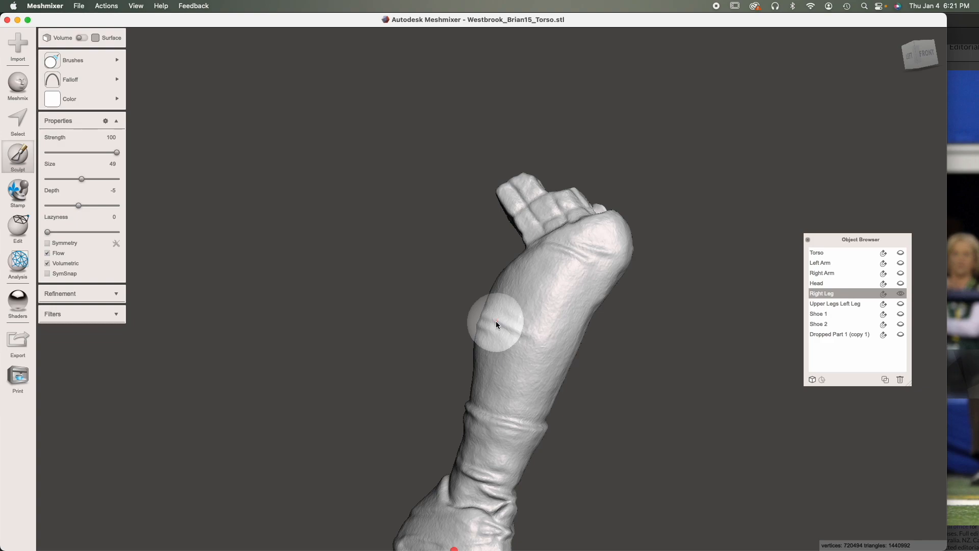
pyautogui.scroll(1, 494, 321)
pyautogui.scroll(2, 495, 323)
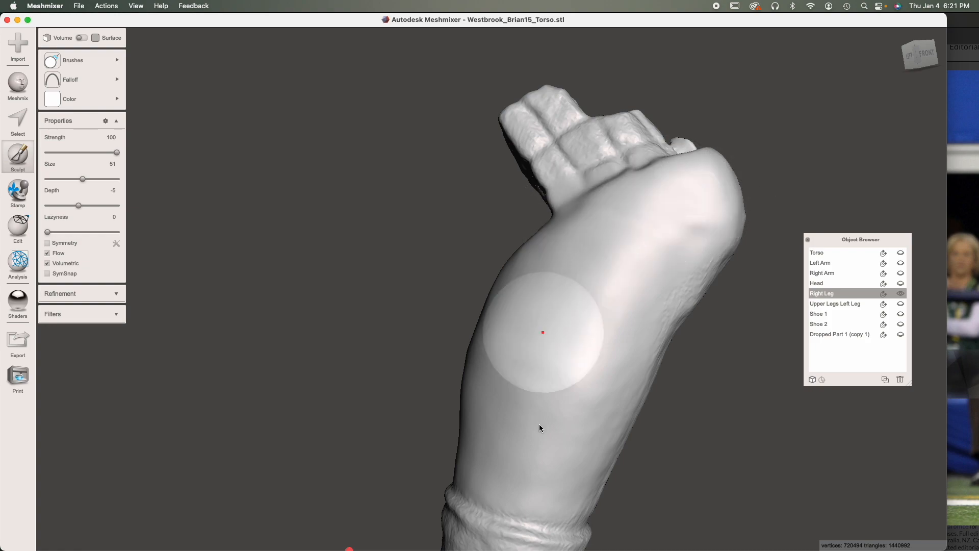
pyautogui.moveTo(542, 411)
pyautogui.mouseDown(button='right')
pyautogui.moveTo(467, 390)
pyautogui.moveTo(485, 399)
pyautogui.moveTo(415, 142)
pyautogui.mouseUp(button='right')
pyautogui.moveTo(428, 118)
pyautogui.mouseDown()
pyautogui.moveTo(348, 183)
pyautogui.moveTo(323, 234)
pyautogui.moveTo(305, 375)
pyautogui.mouseUp()
pyautogui.moveTo(301, 373); pyautogui.dragTo(253, 435, button='right')
# Step: Reduce the brush size to 29 and smooth the rough calf surface just above Right Leg's sock cuff
pyautogui.press('[')
pyautogui.press('[')
pyautogui.press('[')
pyautogui.press('[')
pyautogui.press('[')
pyautogui.press('[')
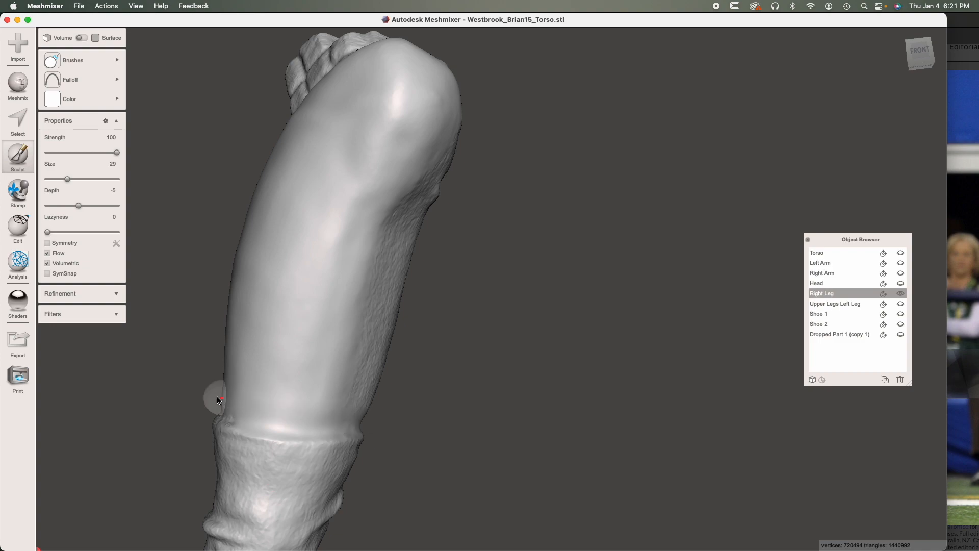
pyautogui.moveTo(414, 424); pyautogui.dragTo(418, 424, button='right')
pyautogui.moveTo(747, 446); pyautogui.dragTo(481, 359, button='middle')
pyautogui.scroll(3, 577, 349)
pyautogui.scroll(2, 577, 347)
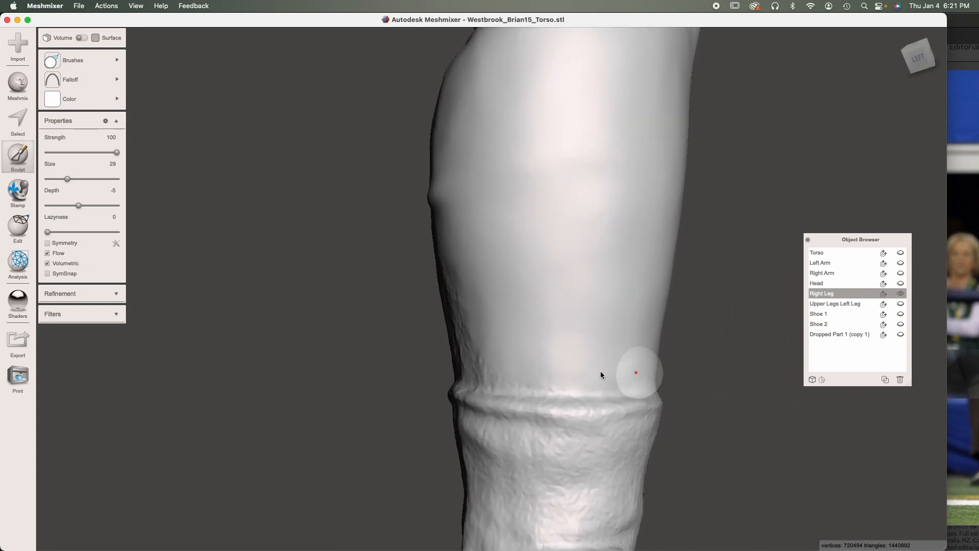
pyautogui.moveTo(467, 300)
pyautogui.keyDown('shift'); pyautogui.mouseDown()
pyautogui.moveTo(435, 173)
pyautogui.moveTo(434, 211)
pyautogui.moveTo(432, 193)
pyautogui.mouseUp(); pyautogui.keyUp('shift')
pyautogui.moveTo(589, 278)
pyautogui.mouseDown(button='right')
pyautogui.moveTo(658, 265)
pyautogui.moveTo(599, 275)
pyautogui.mouseUp(button='right')
# Step: Enlarge the brush to size 40 and smooth the remaining roughness on the calf and outer side of Right Leg
pyautogui.press(']')
pyautogui.moveTo(511, 236)
pyautogui.keyDown('shift'); pyautogui.mouseDown()
pyautogui.moveTo(497, 238)
pyautogui.moveTo(502, 398)
pyautogui.moveTo(524, 287)
pyautogui.mouseUp(); pyautogui.keyUp('shift')
pyautogui.moveTo(608, 196)
pyautogui.mouseDown(button='right')
pyautogui.moveTo(531, 287)
pyautogui.moveTo(439, 170)
pyautogui.mouseUp(button='right')
pyautogui.press(']')
pyautogui.moveTo(439, 174)
pyautogui.keyDown('shift'); pyautogui.mouseDown()
pyautogui.moveTo(464, 175)
pyautogui.moveTo(404, 153)
pyautogui.moveTo(411, 212)
pyautogui.moveTo(469, 174)
pyautogui.moveTo(531, 359)
pyautogui.moveTo(473, 359)
pyautogui.moveTo(451, 181)
pyautogui.moveTo(473, 180)
pyautogui.mouseUp(); pyautogui.keyUp('shift')
pyautogui.moveTo(472, 179); pyautogui.dragTo(500, 212, button='right')
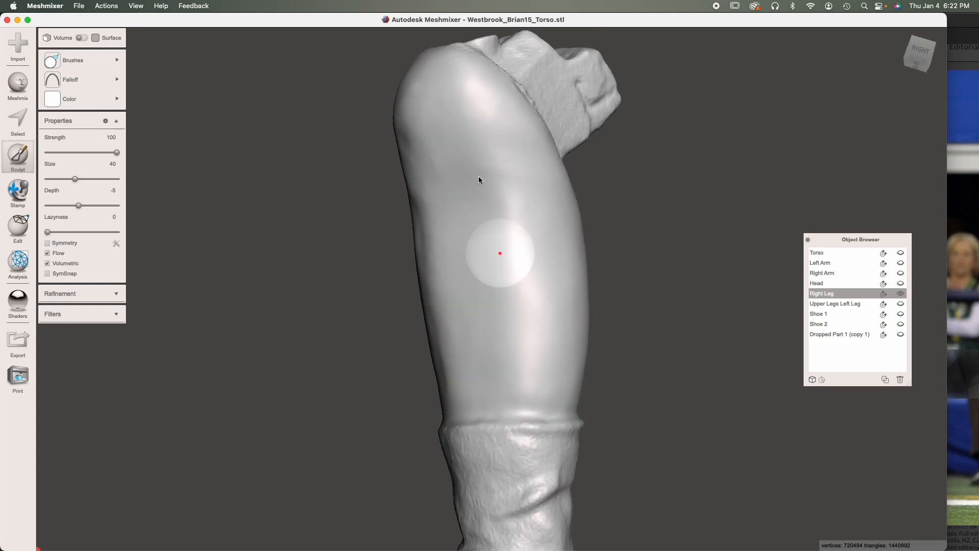
# Step: Smooth the back of the calf, the shin and the knee of Right Leg with the brush at size 42
pyautogui.moveTo(587, 312); pyautogui.dragTo(348, 170, button='right')
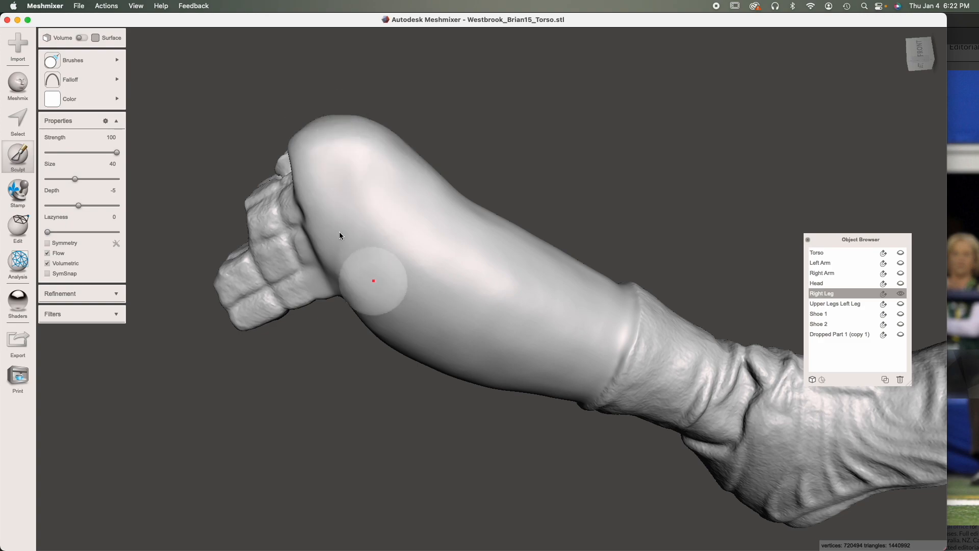
pyautogui.moveTo(454, 283); pyautogui.dragTo(512, 240, button='right')
pyautogui.moveTo(573, 286); pyautogui.dragTo(436, 316, button='right')
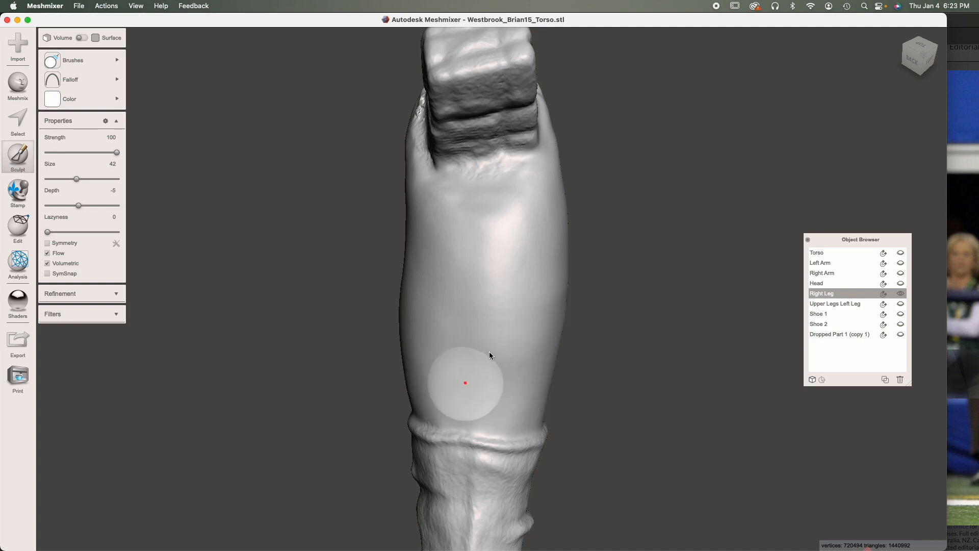
pyautogui.scroll(-2, 636, 327)
pyautogui.moveTo(634, 323); pyautogui.dragTo(464, 215, button='right')
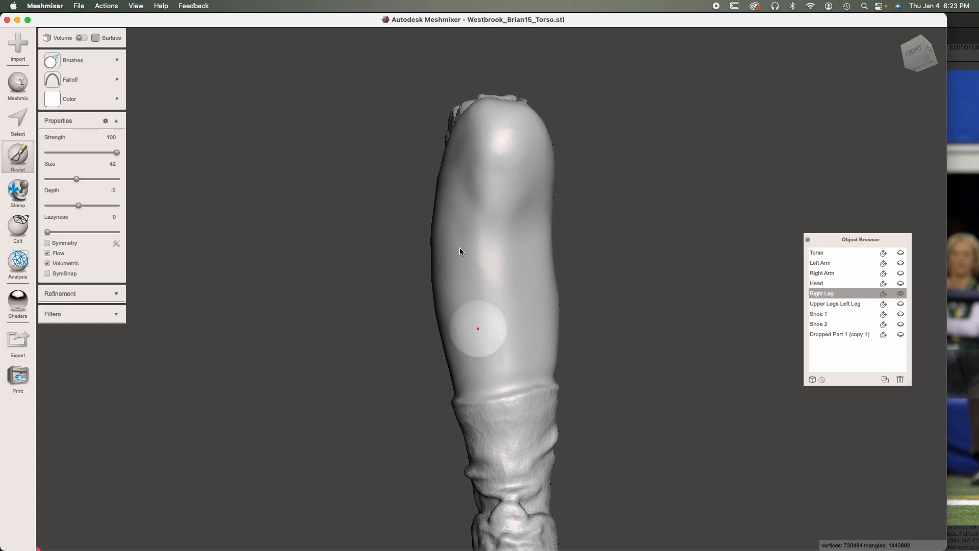
pyautogui.moveTo(510, 308); pyautogui.dragTo(508, 192, button='right')
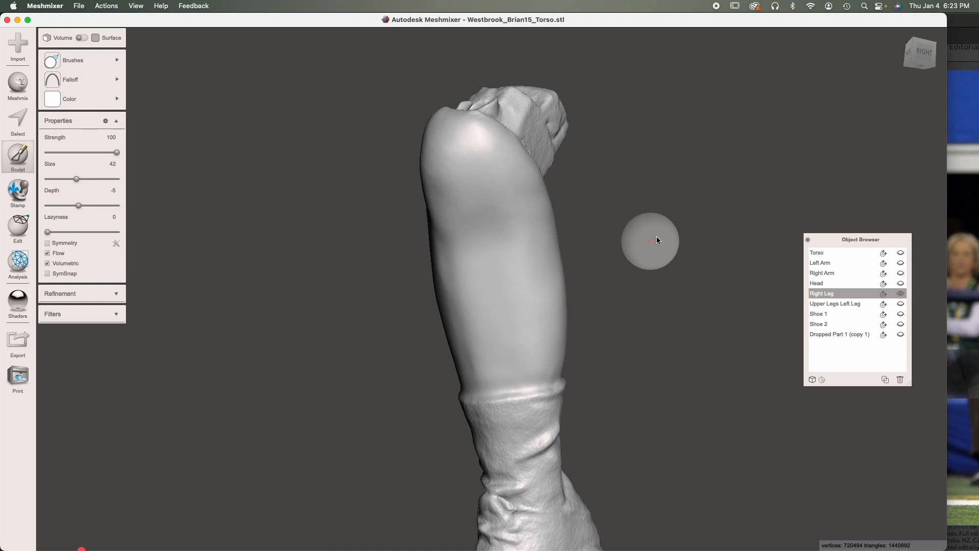
pyautogui.moveTo(628, 263); pyautogui.dragTo(642, 361, button='middle')
pyautogui.moveTo(632, 392)
pyautogui.mouseDown(button='right')
pyautogui.moveTo(481, 420)
pyautogui.moveTo(393, 409)
pyautogui.moveTo(603, 290)
pyautogui.moveTo(724, 323)
pyautogui.mouseUp(button='right')
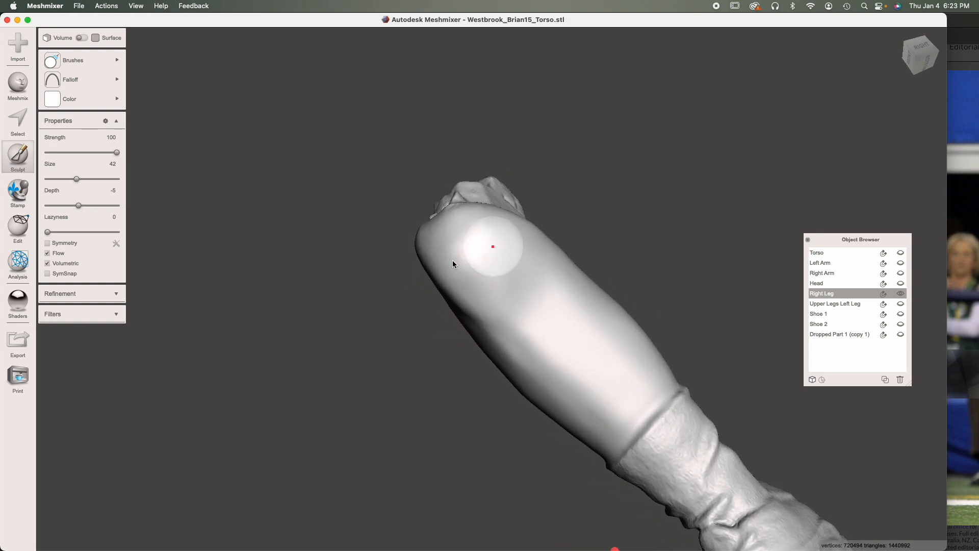
pyautogui.moveTo(469, 324)
pyautogui.mouseDown(button='right')
pyautogui.moveTo(601, 275)
pyautogui.moveTo(663, 229)
pyautogui.moveTo(553, 192)
pyautogui.moveTo(613, 235)
pyautogui.mouseUp(button='right')
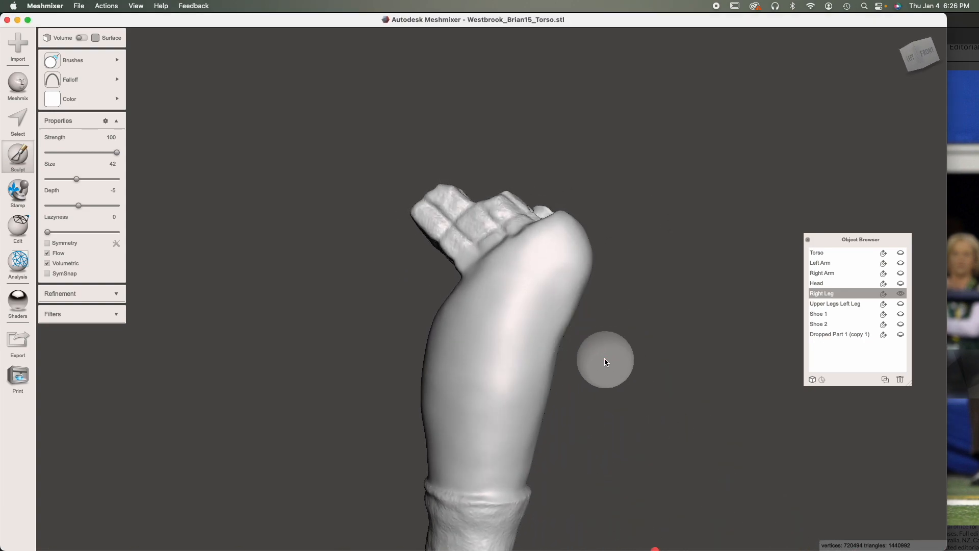
# Step: Leave sculpting, inspect the smoothed Right Leg from several sides, and compare it with the reference photo in Chrome
pyautogui.press('Escape')
pyautogui.moveTo(605, 358)
pyautogui.mouseDown(button='right')
pyautogui.moveTo(524, 360)
pyautogui.moveTo(477, 342)
pyautogui.moveTo(459, 367)
pyautogui.moveTo(495, 355)
pyautogui.moveTo(500, 399)
pyautogui.moveTo(481, 338)
pyautogui.moveTo(472, 365)
pyautogui.moveTo(459, 356)
pyautogui.mouseUp(button='right')
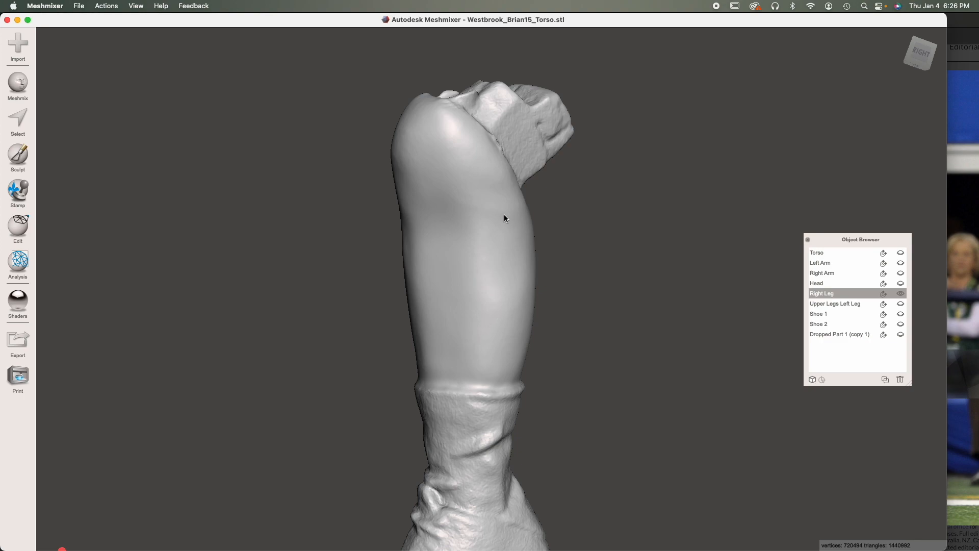
pyautogui.moveTo(515, 265); pyautogui.dragTo(578, 302, button='right')
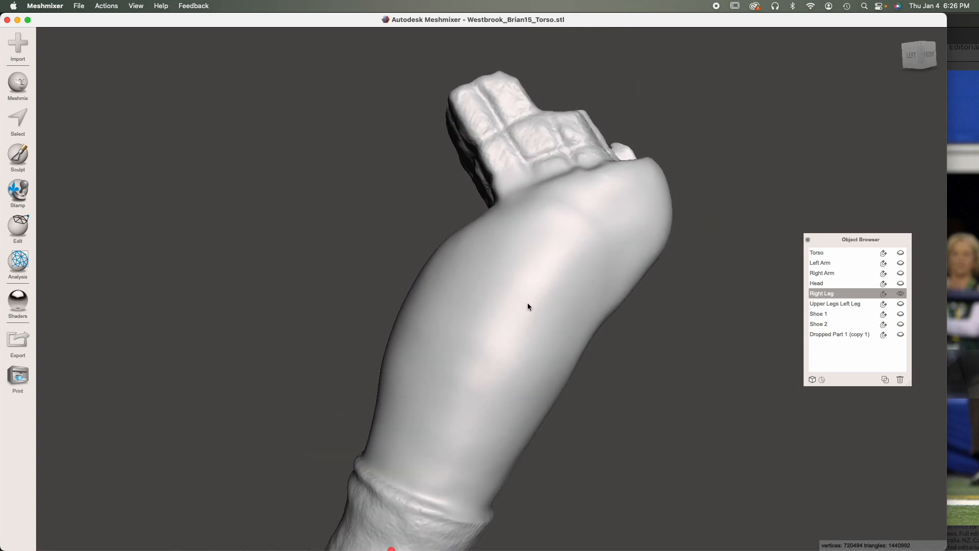
pyautogui.moveTo(528, 306); pyautogui.dragTo(520, 313, button='middle')
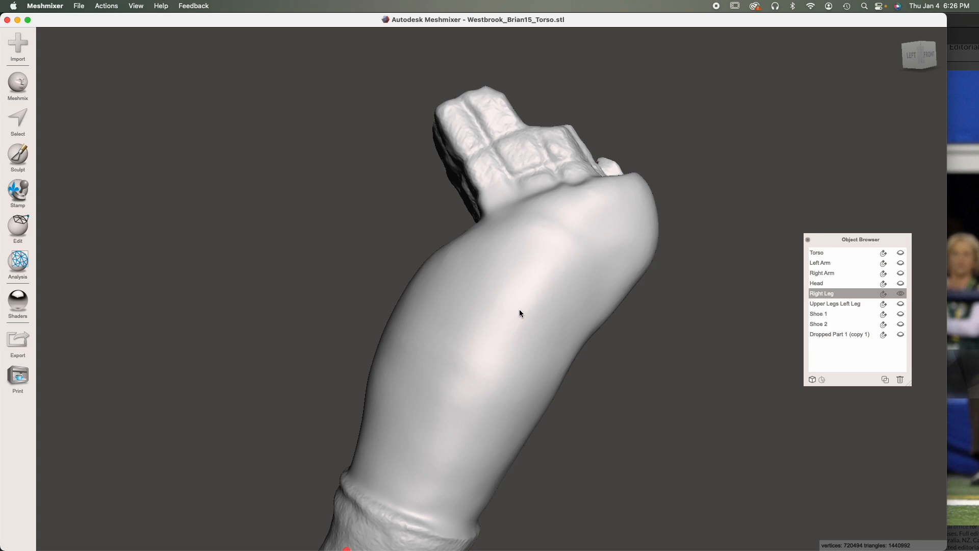
pyautogui.moveTo(520, 312); pyautogui.dragTo(433, 313, button='right')
pyautogui.click(958, 406)
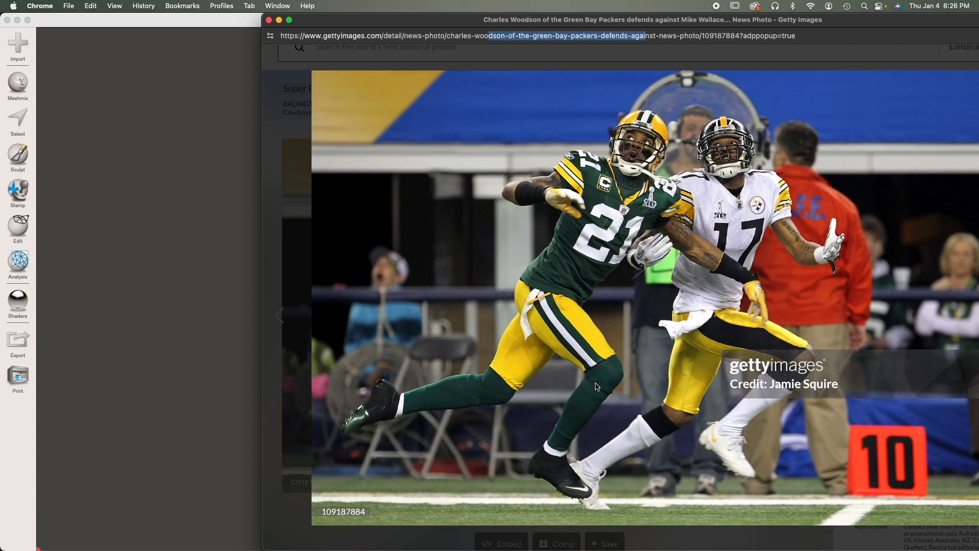
pyautogui.click(197, 372)
# Step: Start Sculpt on Right Leg in Surface mode and load a fabric-fold stencil for the brush
pyautogui.moveTo(447, 288); pyautogui.dragTo(544, 320, button='right')
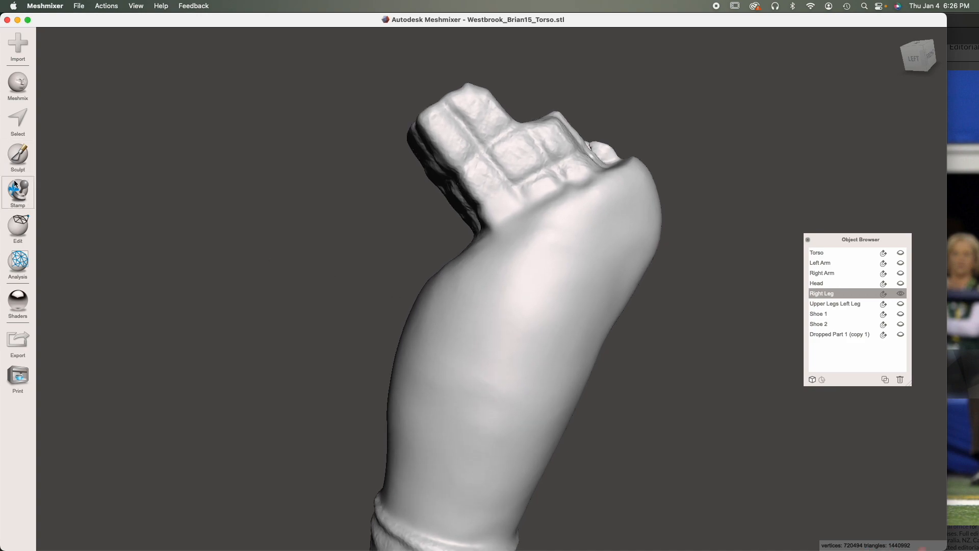
pyautogui.click(11, 154)
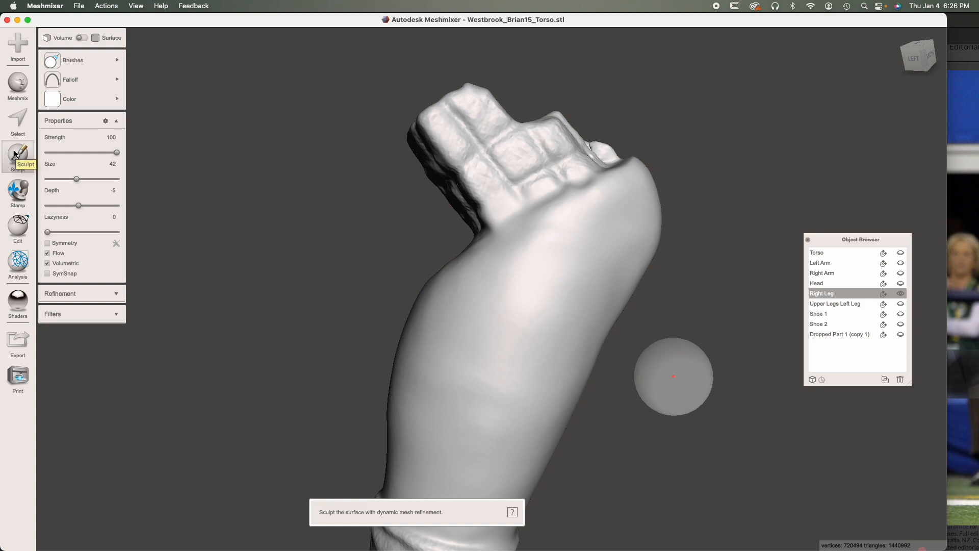
pyautogui.moveTo(73, 63)
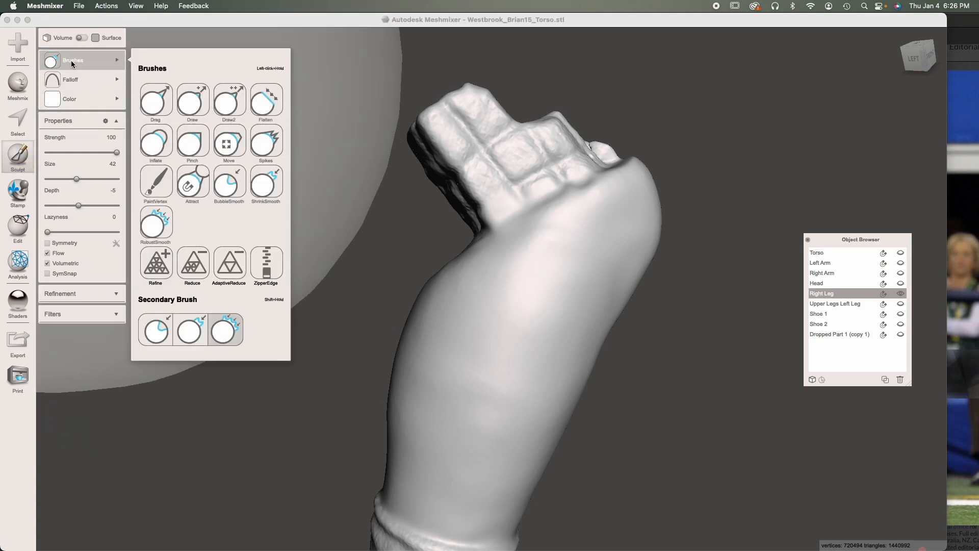
pyautogui.click(82, 38)
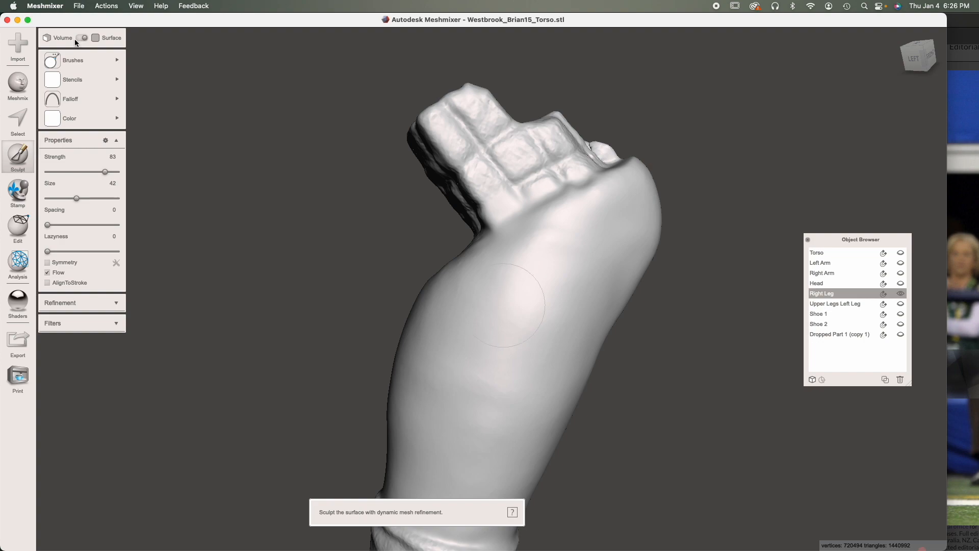
pyautogui.moveTo(81, 83)
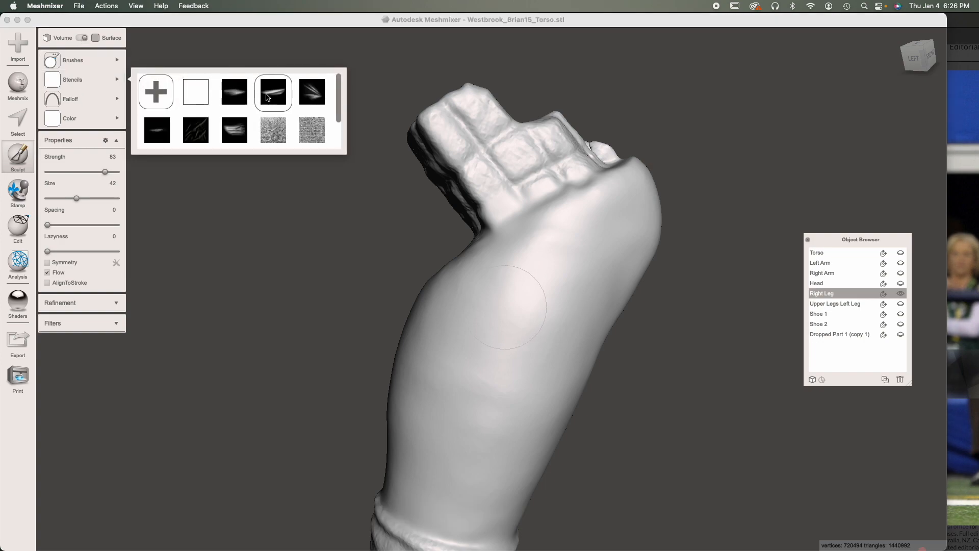
pyautogui.click(234, 92)
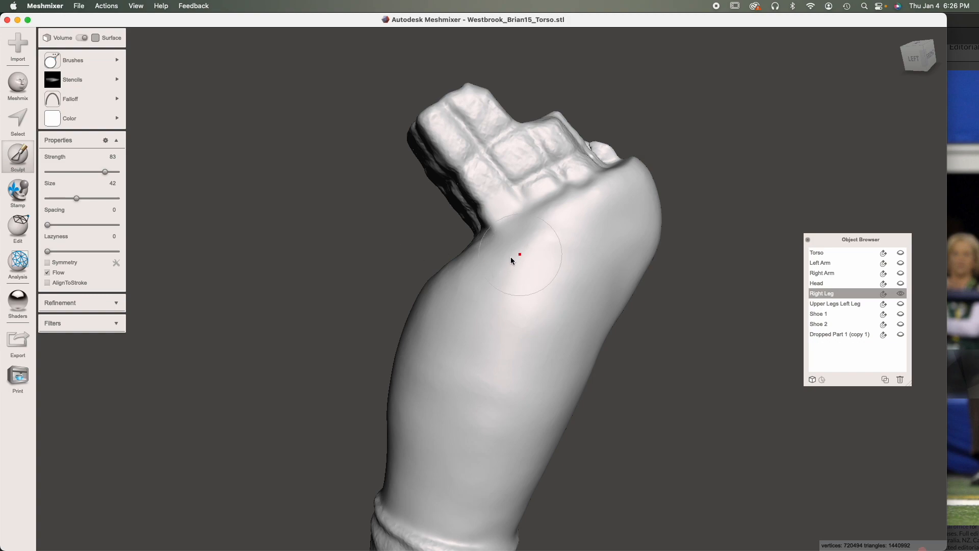
# Step: Turn Right Leg's knee end to face the brush and set the brush size to 73
pyautogui.click(52, 118)
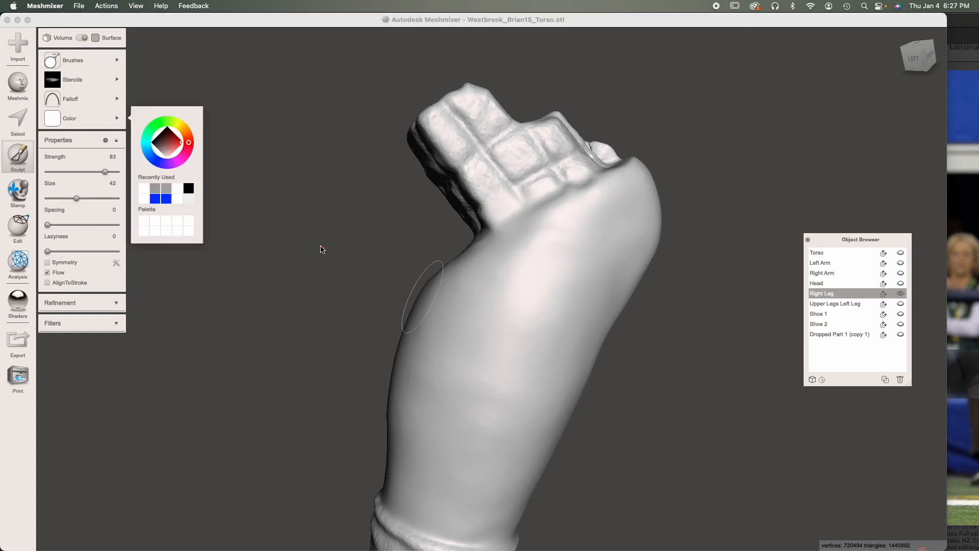
pyautogui.moveTo(341, 234)
pyautogui.mouseDown(button='right')
pyautogui.moveTo(328, 323)
pyautogui.moveTo(525, 284)
pyautogui.moveTo(363, 255)
pyautogui.moveTo(586, 306)
pyautogui.moveTo(479, 267)
pyautogui.moveTo(492, 338)
pyautogui.moveTo(550, 267)
pyautogui.moveTo(550, 275)
pyautogui.mouseUp(button='right')
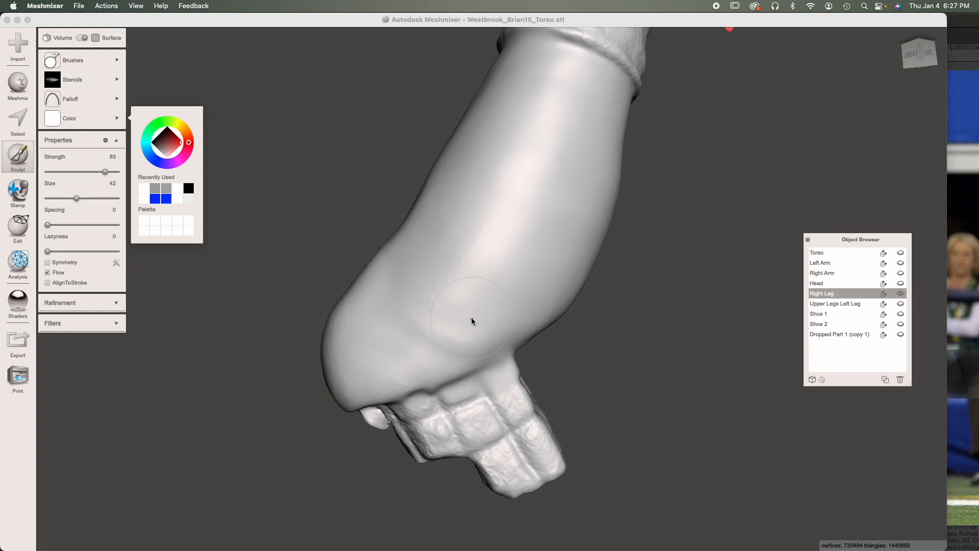
pyautogui.click(85, 199)
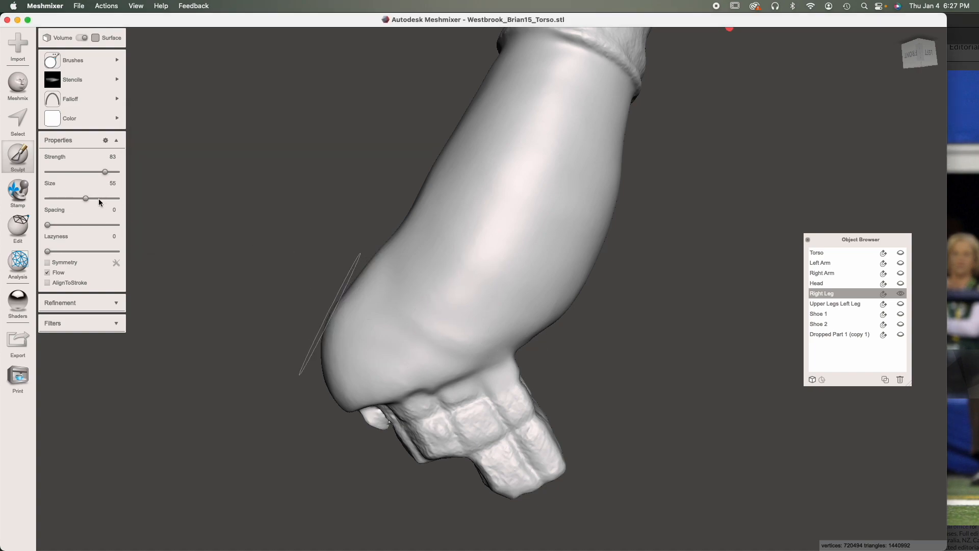
pyautogui.click(98, 198)
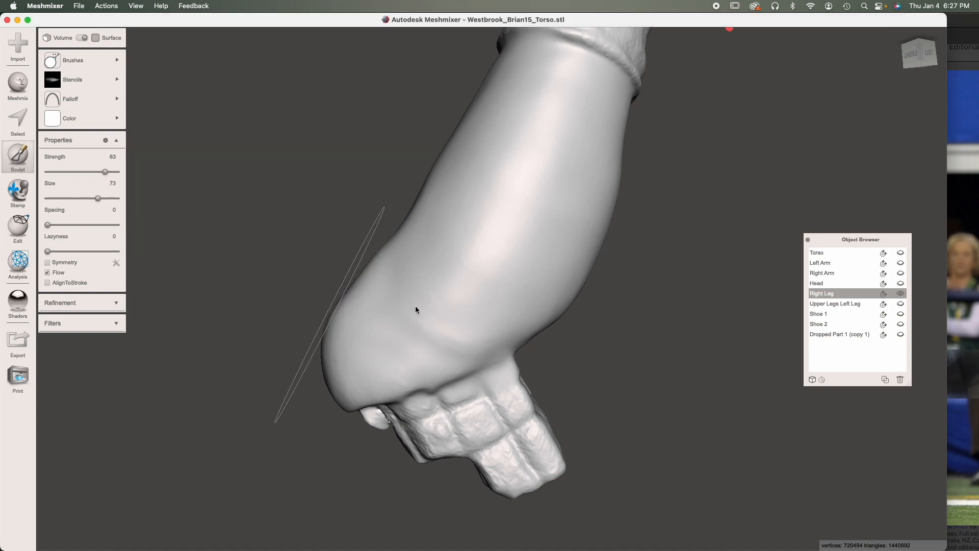
# Step: Stamp trial folds beside Right Leg's knee, undo them, and turn off the brush's Flow option
pyautogui.click(474, 331)
pyautogui.click(475, 332)
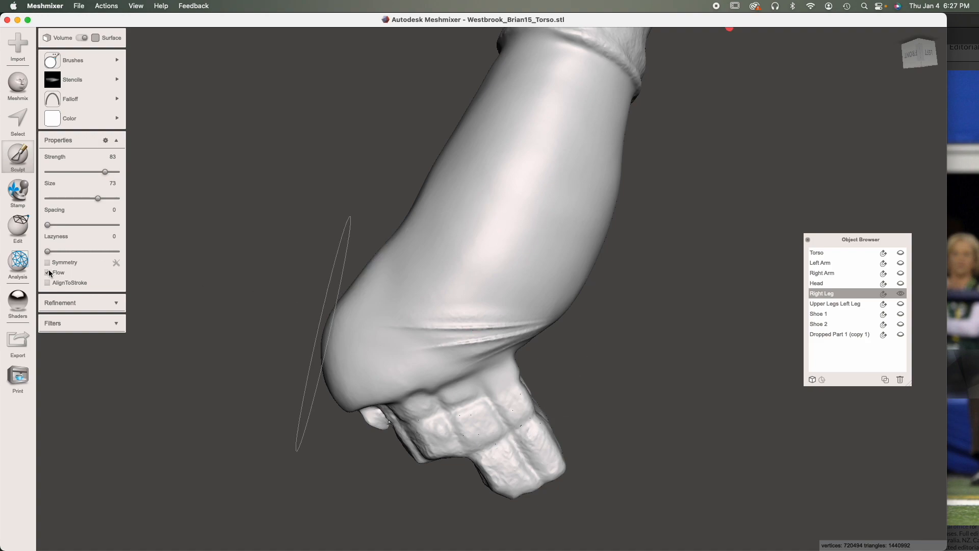
pyautogui.press('super+z')
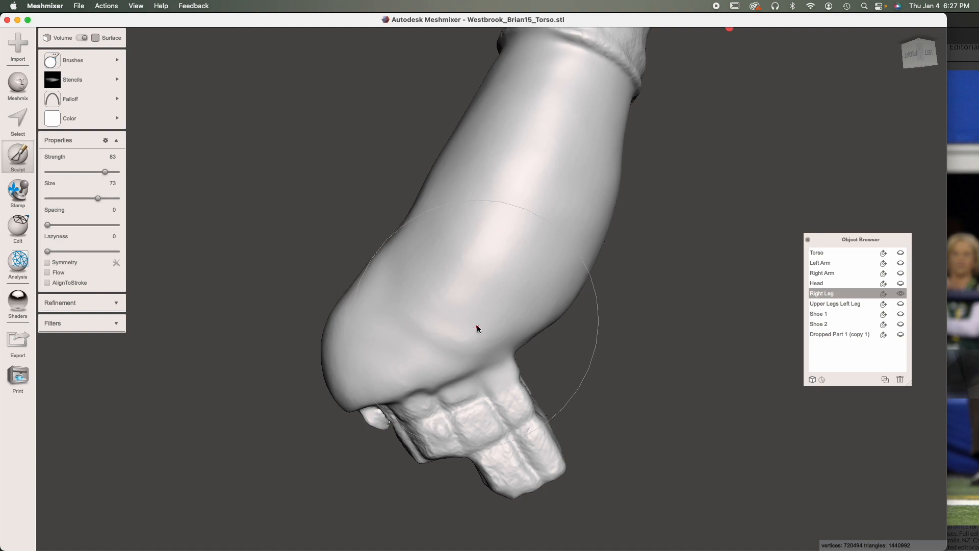
pyautogui.click(476, 326)
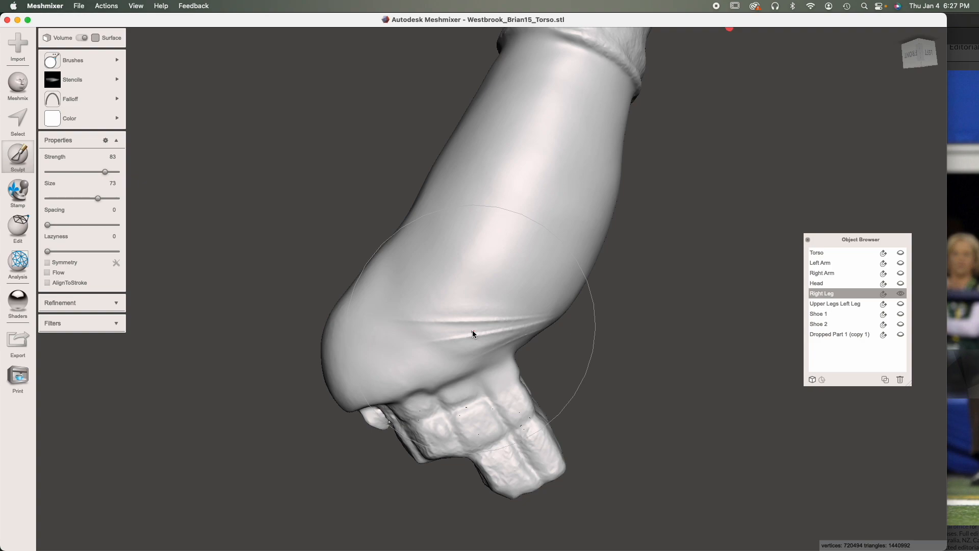
pyautogui.press('super+z')
pyautogui.press('super+z')
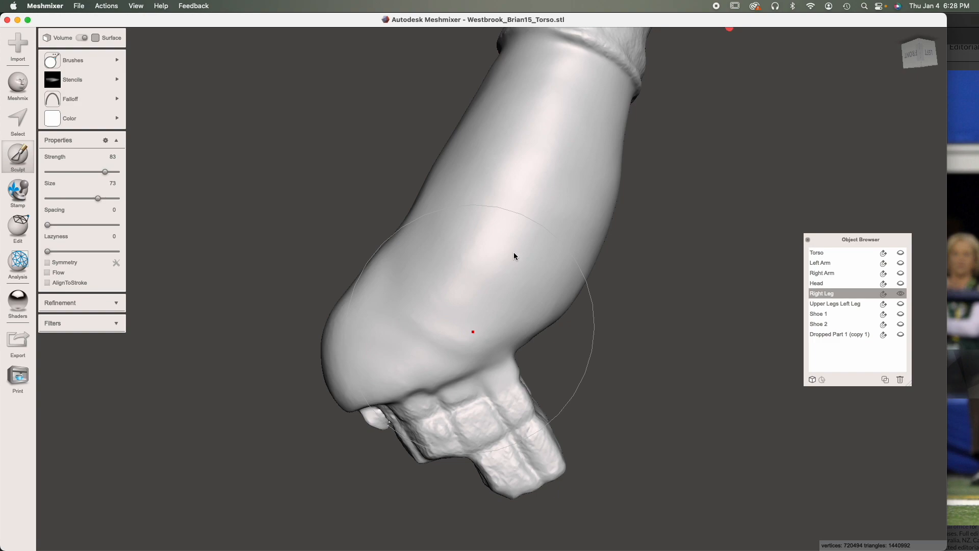
# Step: Stamp fabric folds on the inner side of Right Leg's knee, just beside the blocky joint piece
pyautogui.moveTo(482, 304); pyautogui.dragTo(457, 258, button='right')
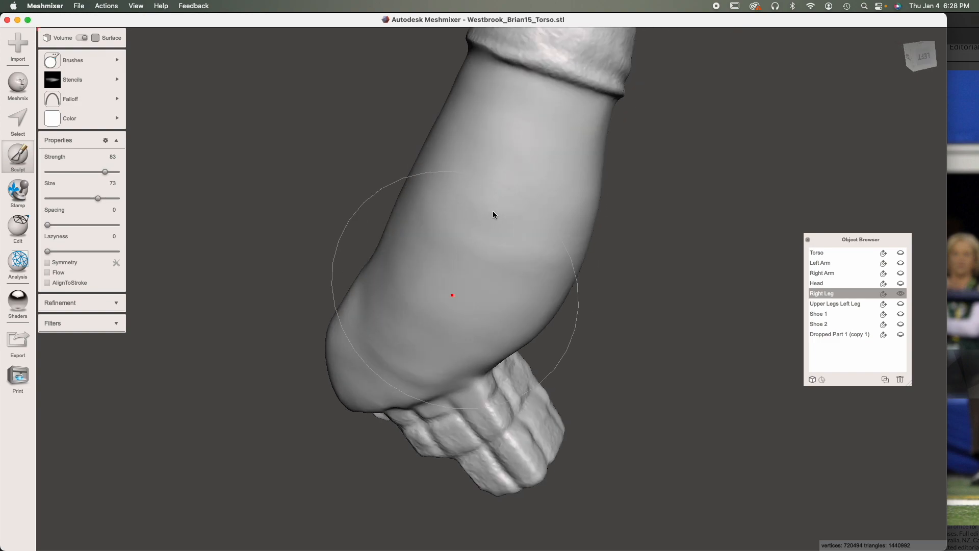
pyautogui.moveTo(494, 214)
pyautogui.mouseDown(button='right')
pyautogui.moveTo(504, 194)
pyautogui.moveTo(533, 188)
pyautogui.moveTo(502, 270)
pyautogui.moveTo(513, 256)
pyautogui.mouseUp(button='right')
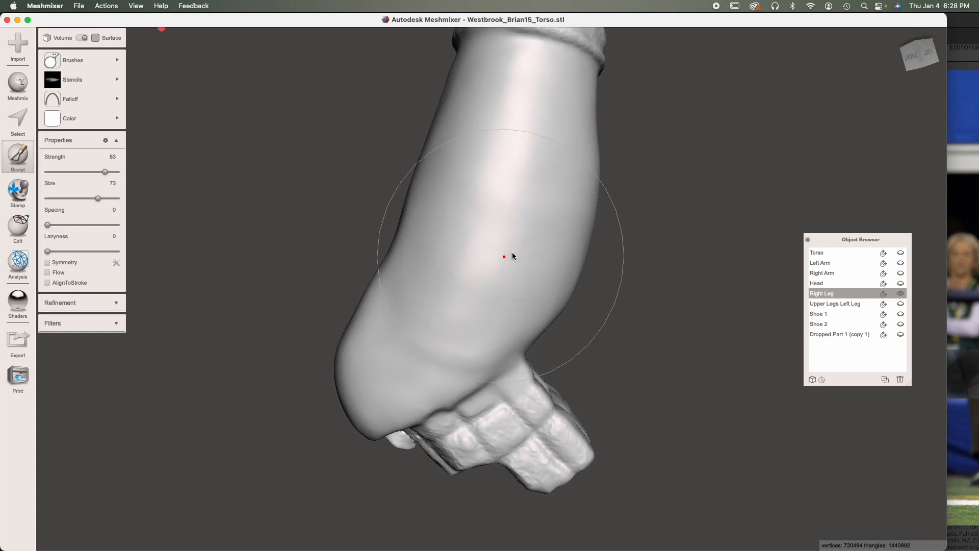
pyautogui.click(476, 351)
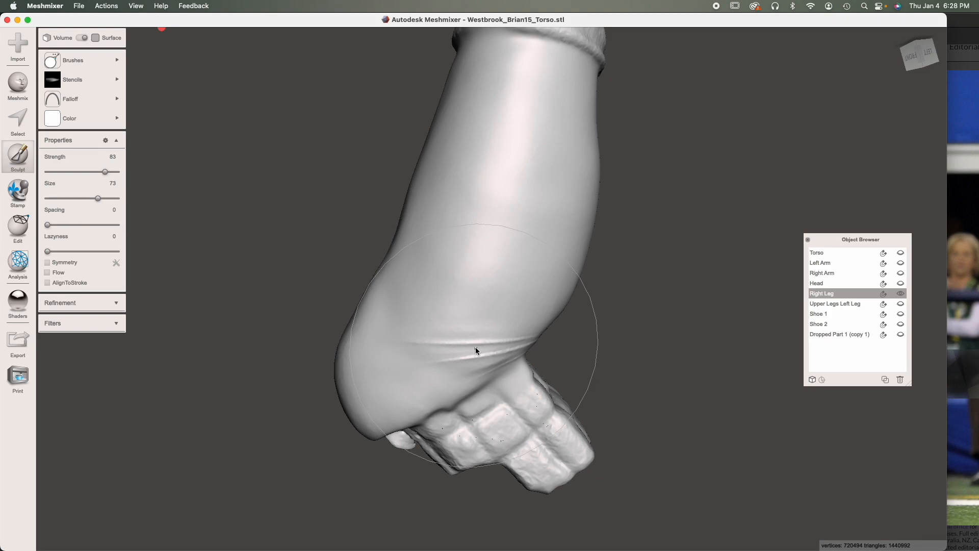
pyautogui.press('Escape')
# Step: Stamp matching fabric folds on the outer side of Right Leg's knee, running from the joint piece across the leg
pyautogui.moveTo(516, 341); pyautogui.dragTo(650, 312, button='right')
pyautogui.moveTo(561, 302); pyautogui.dragTo(551, 319, button='middle')
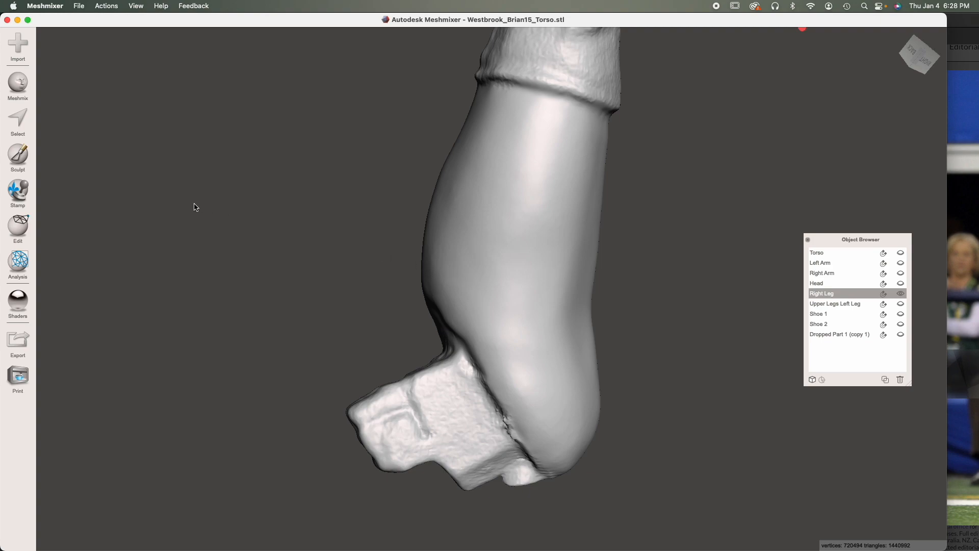
pyautogui.click(18, 154)
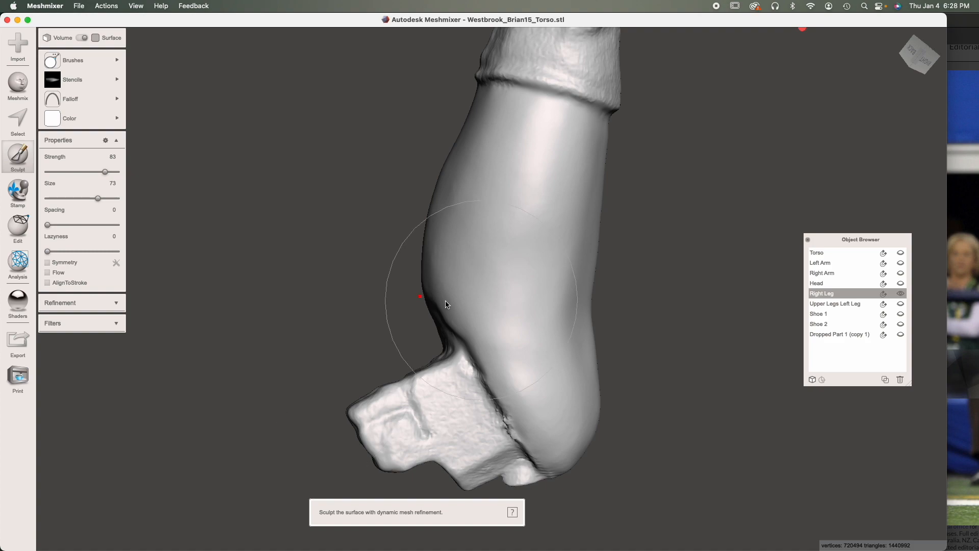
pyautogui.press('Escape')
pyautogui.moveTo(515, 176)
pyautogui.mouseDown(button='right')
pyautogui.moveTo(412, 380)
pyautogui.moveTo(225, 199)
pyautogui.moveTo(422, 202)
pyautogui.moveTo(485, 291)
pyautogui.moveTo(506, 280)
pyautogui.moveTo(521, 206)
pyautogui.moveTo(504, 208)
pyautogui.moveTo(564, 234)
pyautogui.moveTo(471, 220)
pyautogui.moveTo(492, 215)
pyautogui.mouseUp(button='right')
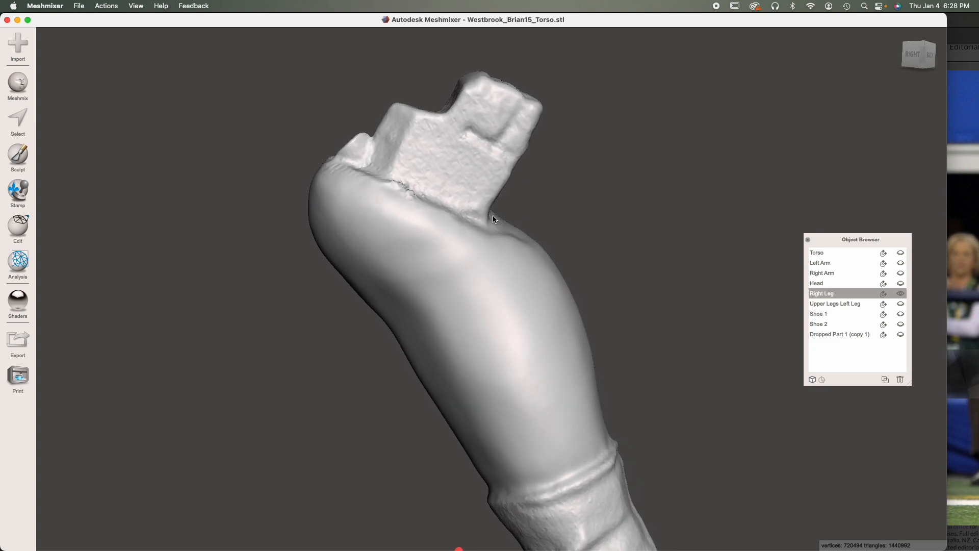
pyautogui.click(22, 155)
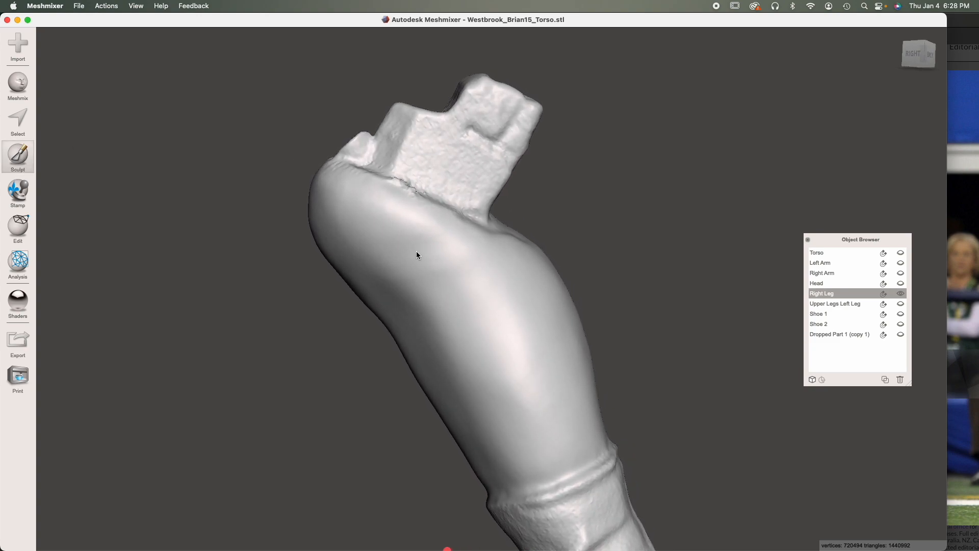
pyautogui.click(445, 238)
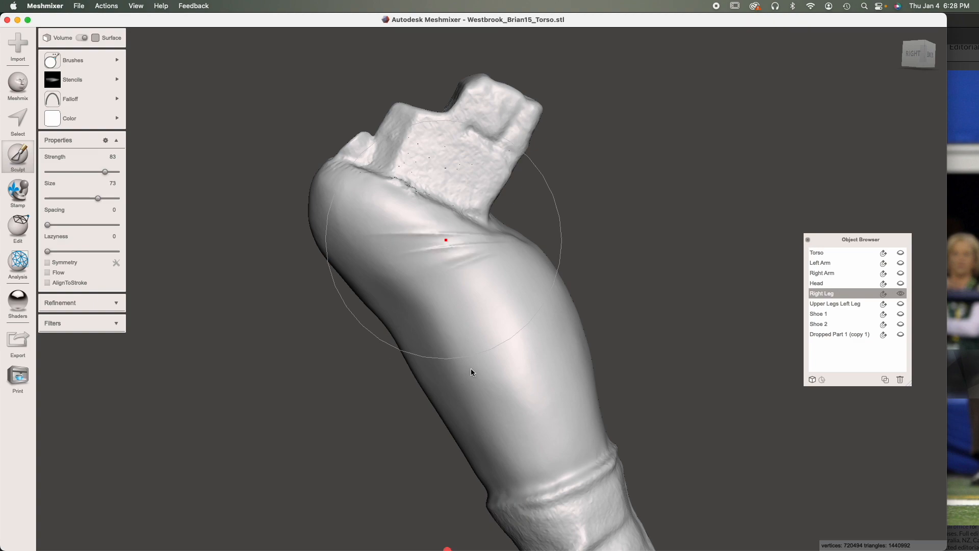
pyautogui.moveTo(391, 382)
pyautogui.mouseDown(button='right')
pyautogui.moveTo(476, 380)
pyautogui.moveTo(495, 354)
pyautogui.moveTo(588, 376)
pyautogui.moveTo(546, 350)
pyautogui.moveTo(371, 327)
pyautogui.moveTo(317, 329)
pyautogui.moveTo(305, 378)
pyautogui.moveTo(413, 381)
pyautogui.moveTo(421, 349)
pyautogui.moveTo(463, 350)
pyautogui.mouseUp(button='right')
pyautogui.press('Escape')
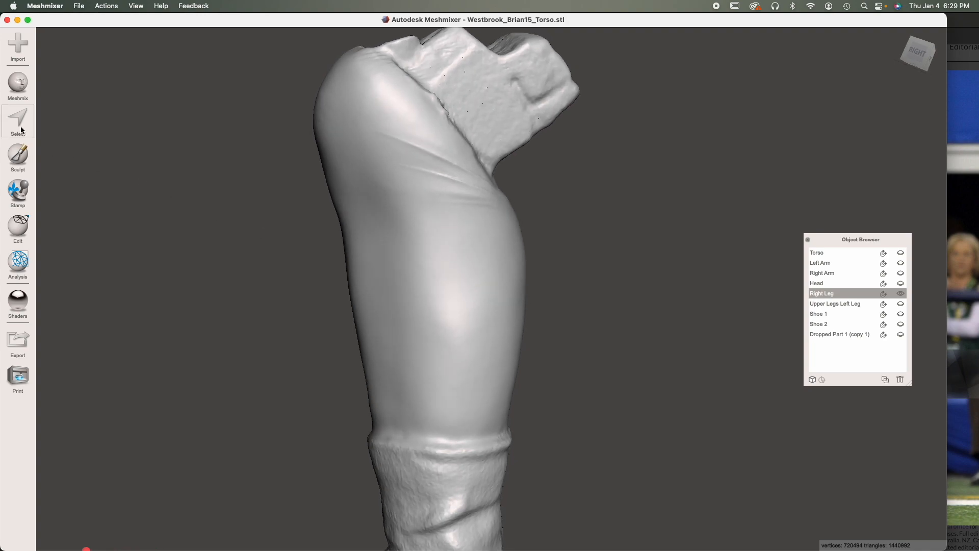
# Step: Switch the sculpt brush to the fainter fold stencil, test it on Right Leg's mid-shin, and undo the trial stamp
pyautogui.click(17, 153)
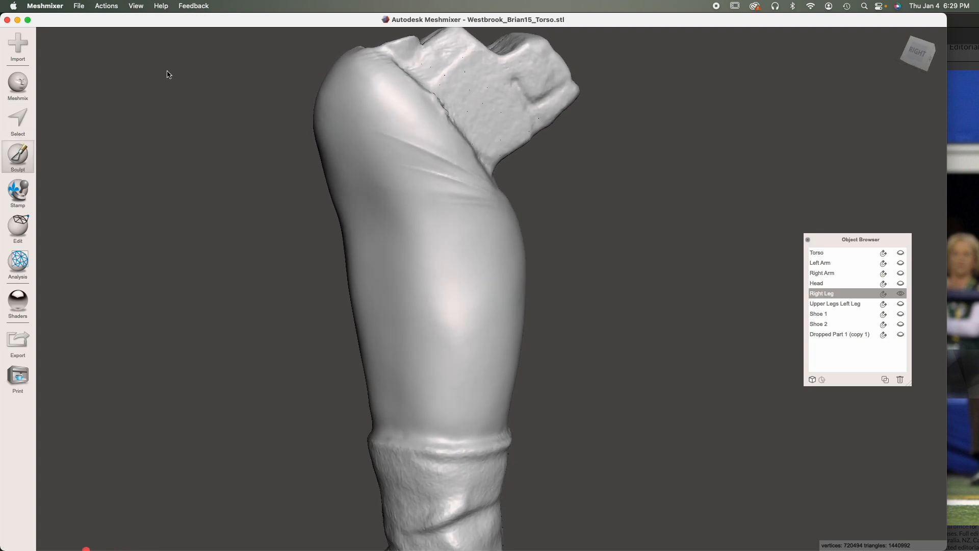
pyautogui.moveTo(80, 81)
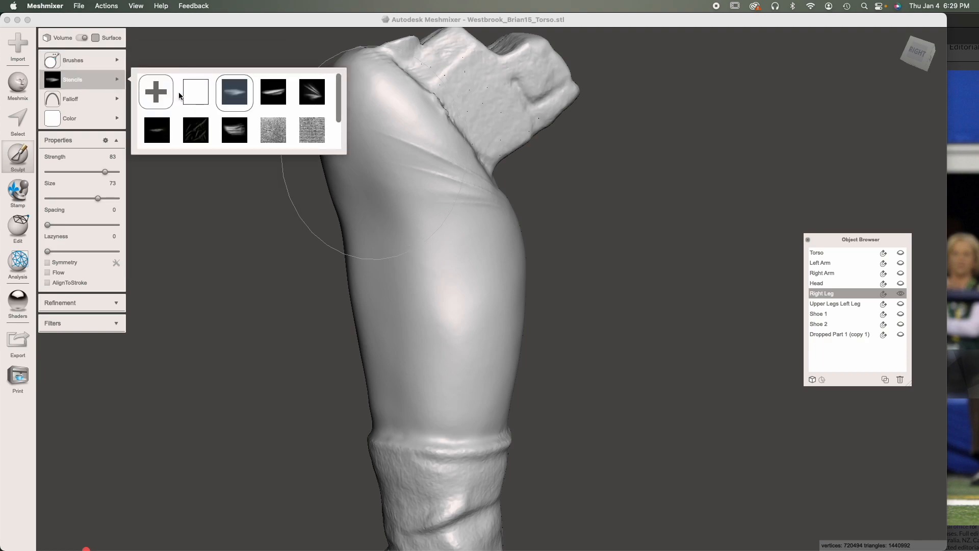
pyautogui.click(156, 134)
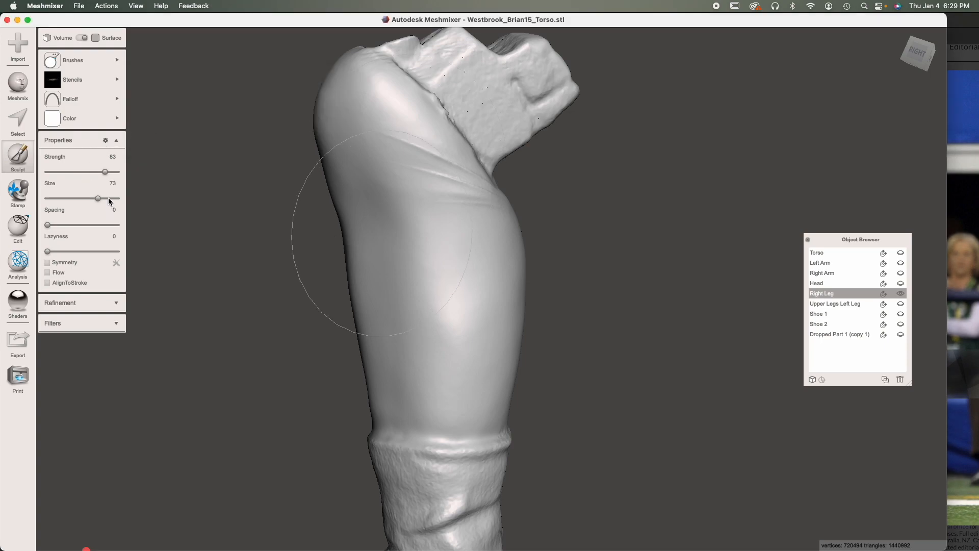
pyautogui.click(431, 308)
pyautogui.press('super+z')
# Step: Set the brush to strength 47 and size 85, and stamp a faint crease across the outer side of Right Leg's mid-shin
pyautogui.click(84, 171)
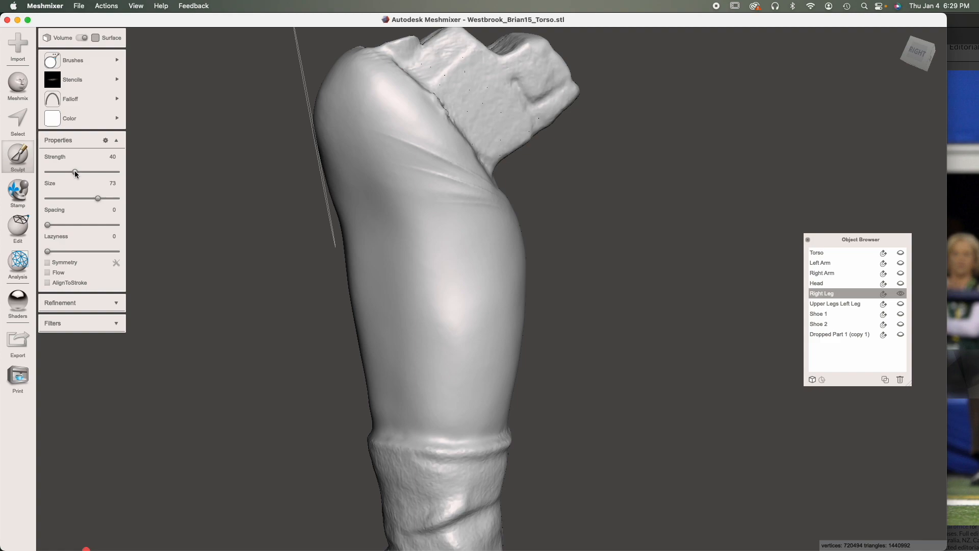
pyautogui.moveTo(71, 172); pyautogui.dragTo(64, 172)
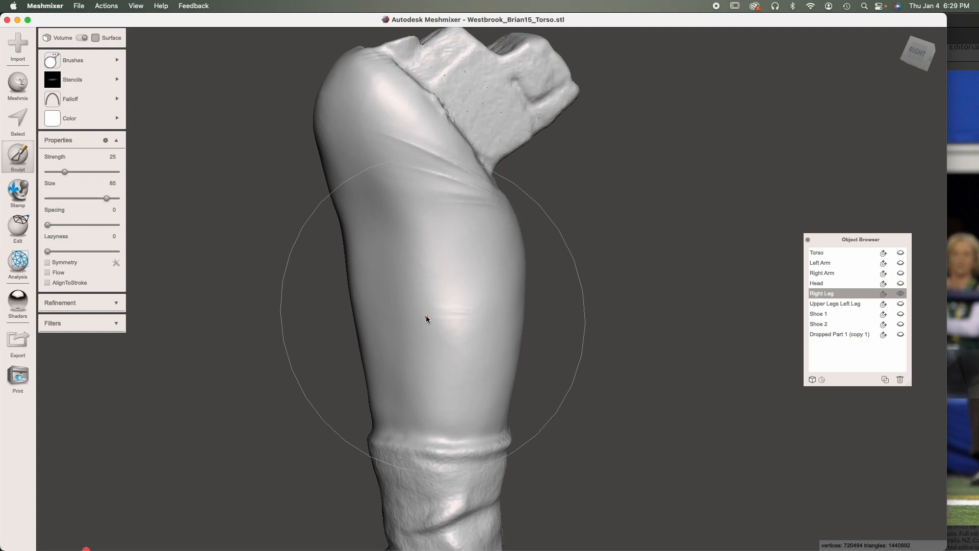
pyautogui.press('super+z')
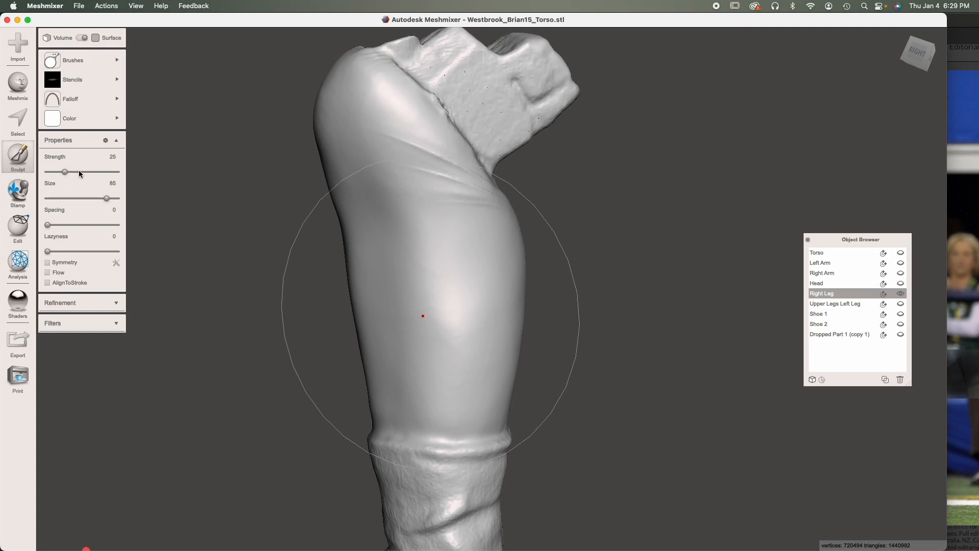
pyautogui.click(80, 171)
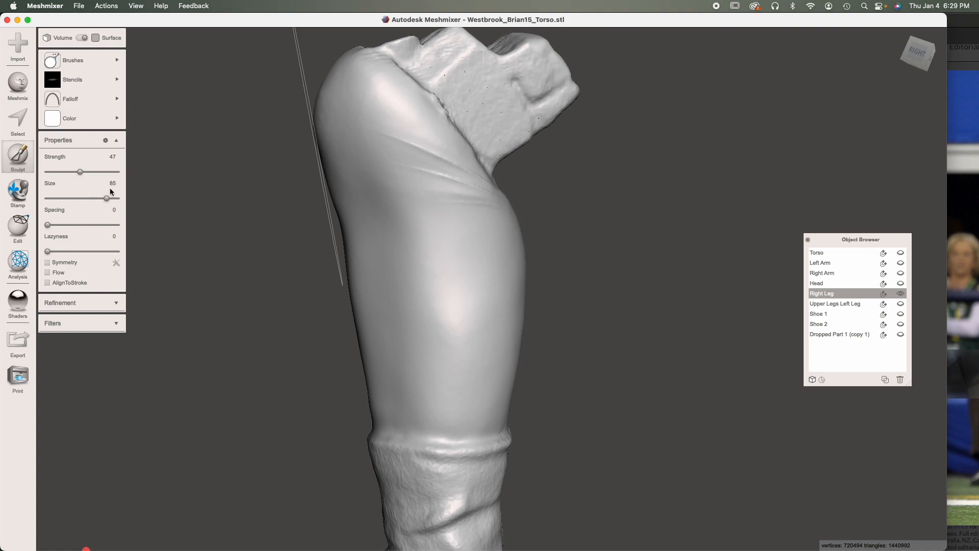
pyautogui.click(434, 322)
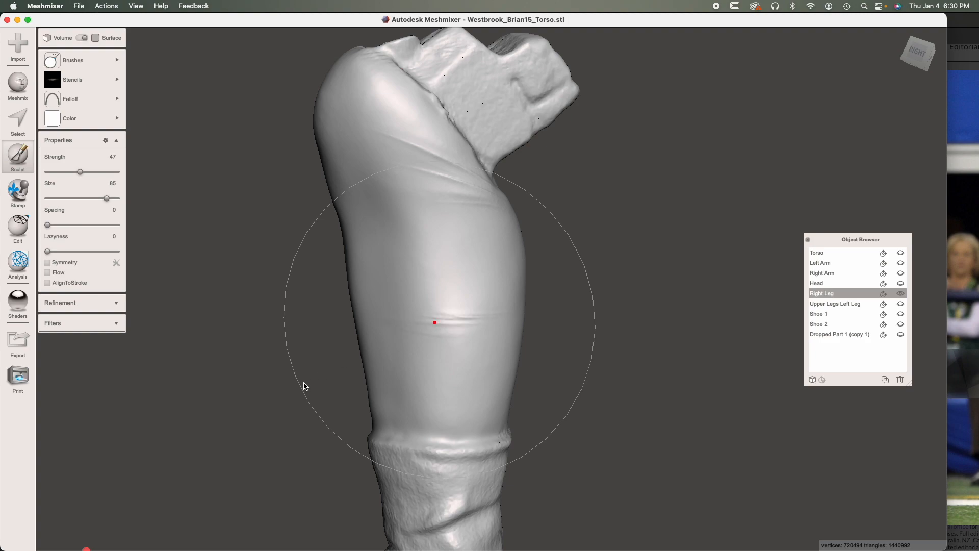
pyautogui.press('Escape')
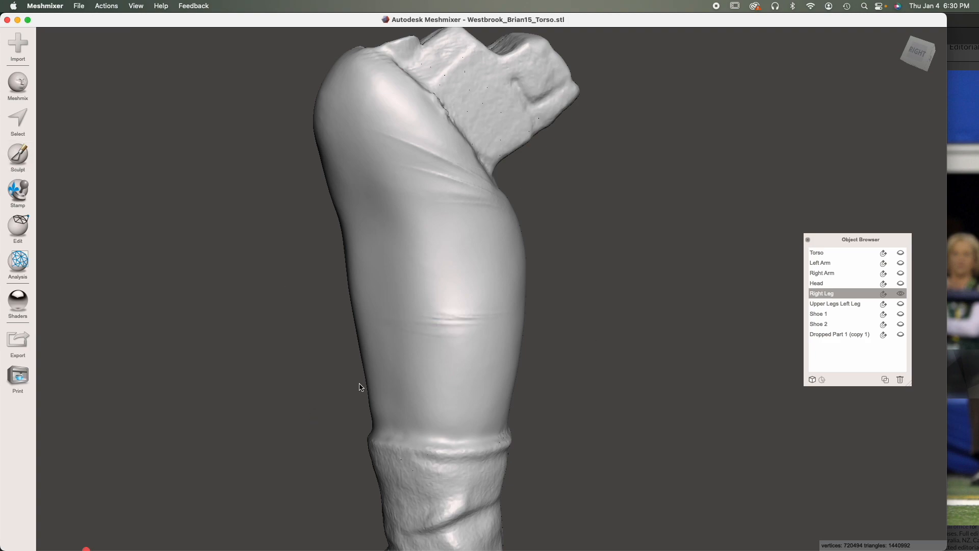
# Step: Stamp a faint crease across the inner side of Right Leg's lower shin, just above the sock cuff
pyautogui.moveTo(360, 387); pyautogui.dragTo(357, 393, button='right')
pyautogui.moveTo(400, 324); pyautogui.dragTo(640, 439, button='right')
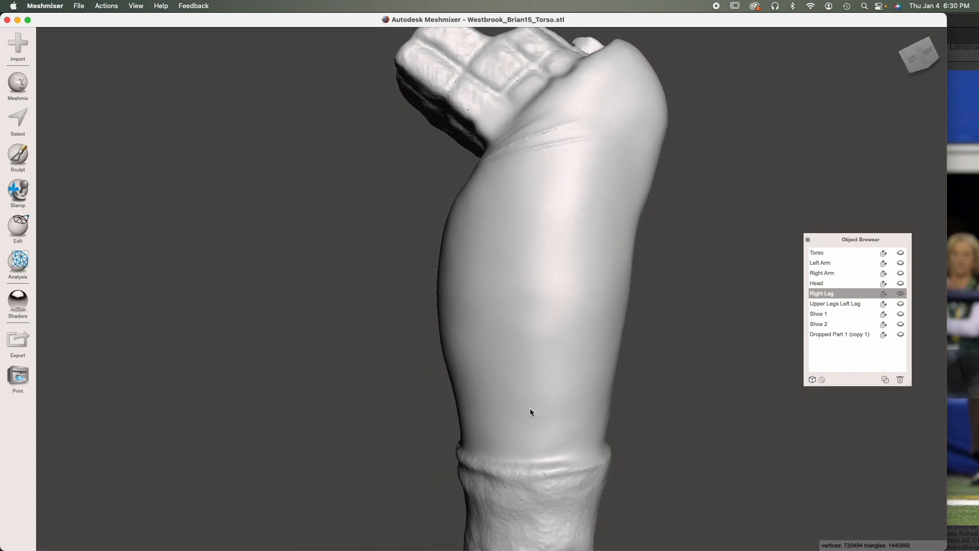
pyautogui.click(26, 157)
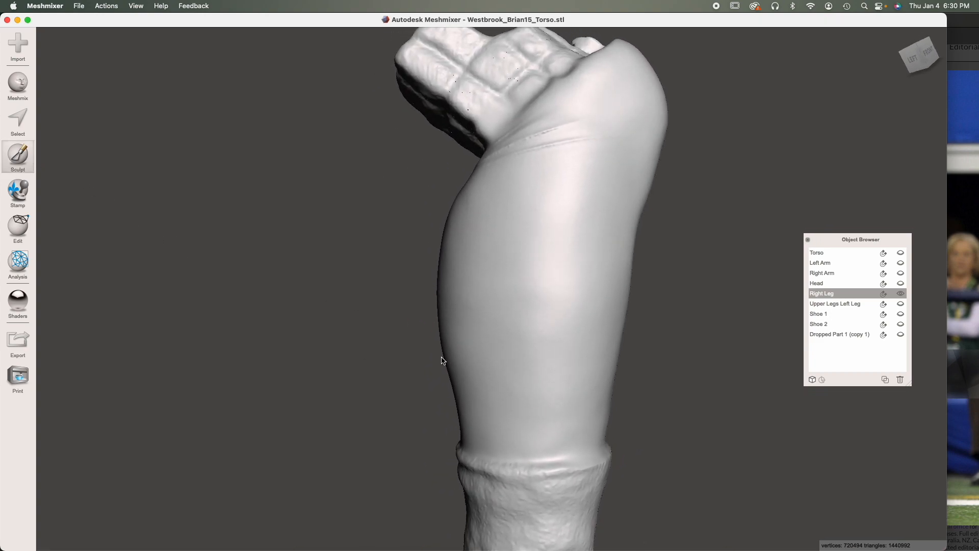
pyautogui.click(528, 407)
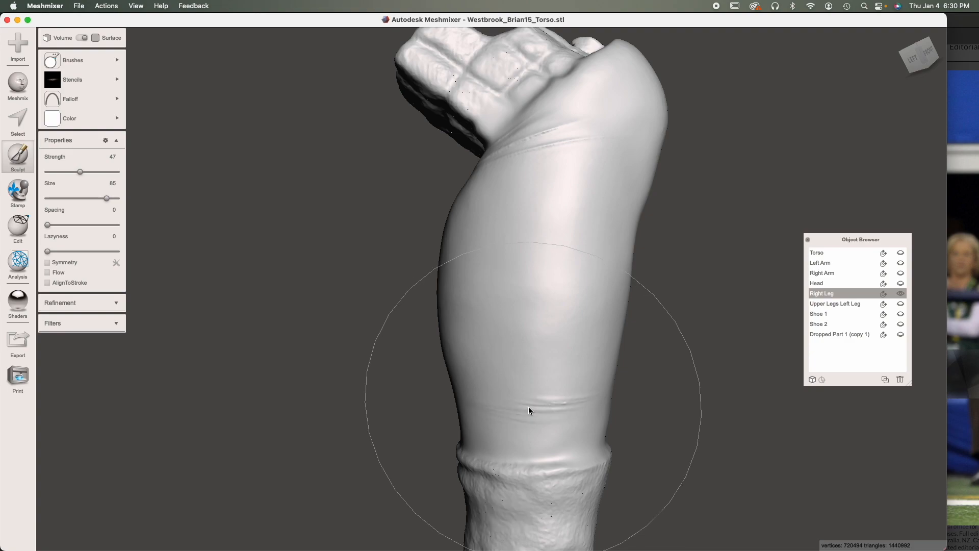
pyautogui.press('Escape')
# Step: Stamp another faint crease across the middle of Right Leg's calf, on the side facing the joint piece
pyautogui.moveTo(562, 240)
pyautogui.mouseDown(button='right')
pyautogui.moveTo(518, 193)
pyautogui.moveTo(282, 113)
pyautogui.moveTo(579, 426)
pyautogui.moveTo(399, 390)
pyautogui.moveTo(436, 407)
pyautogui.moveTo(402, 414)
pyautogui.moveTo(415, 439)
pyautogui.moveTo(338, 339)
pyautogui.mouseUp(button='right')
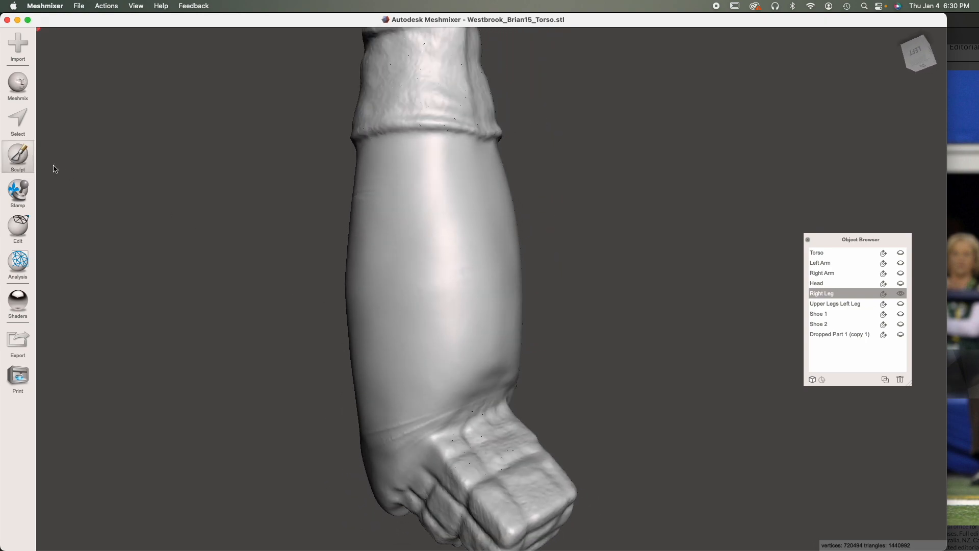
pyautogui.click(436, 319)
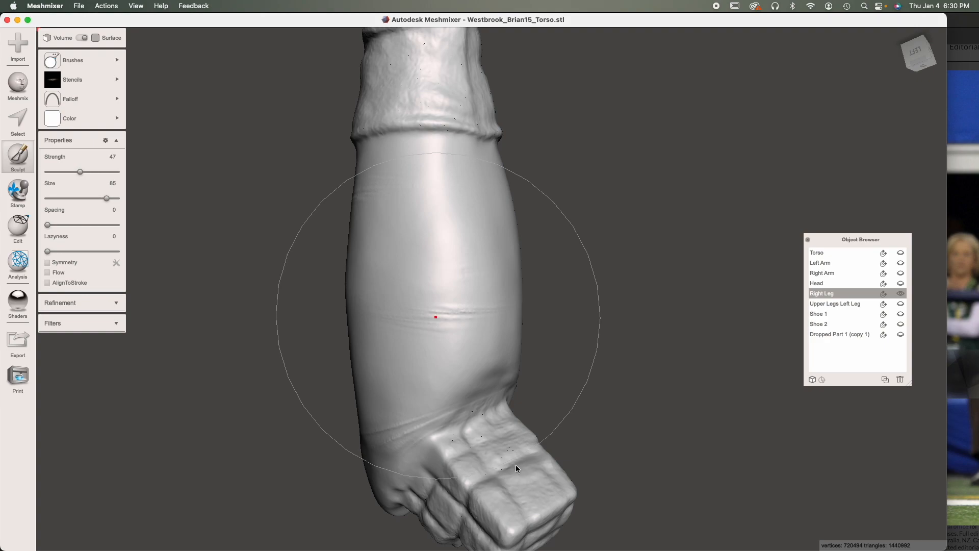
pyautogui.press('Escape')
# Step: Focus on the stray crease mark above Right Leg's sock cuff and switch sculpting to Volume mode for smoothing
pyautogui.moveTo(519, 468)
pyautogui.mouseDown(button='right')
pyautogui.moveTo(477, 169)
pyautogui.moveTo(407, 199)
pyautogui.moveTo(500, 184)
pyautogui.moveTo(526, 167)
pyautogui.moveTo(490, 372)
pyautogui.mouseUp(button='right')
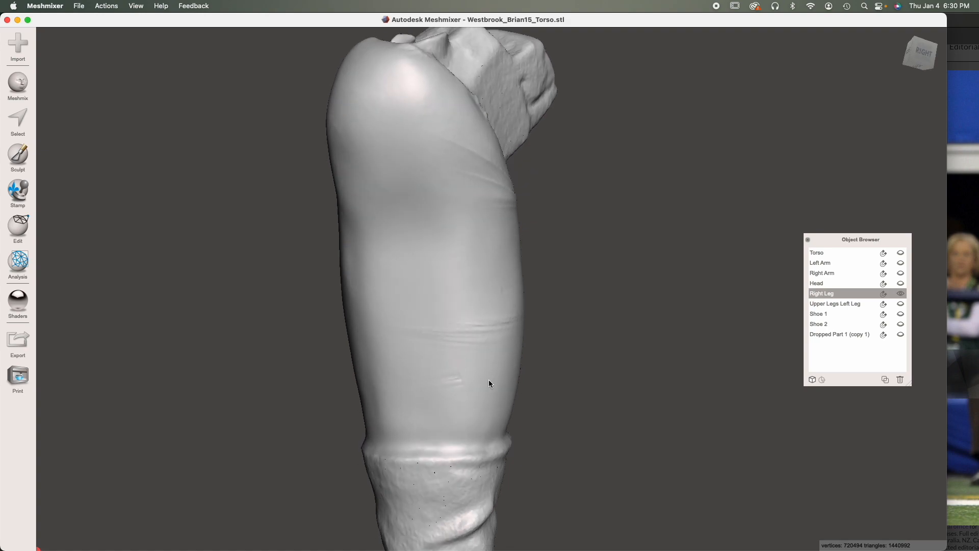
pyautogui.scroll(8, 446, 377)
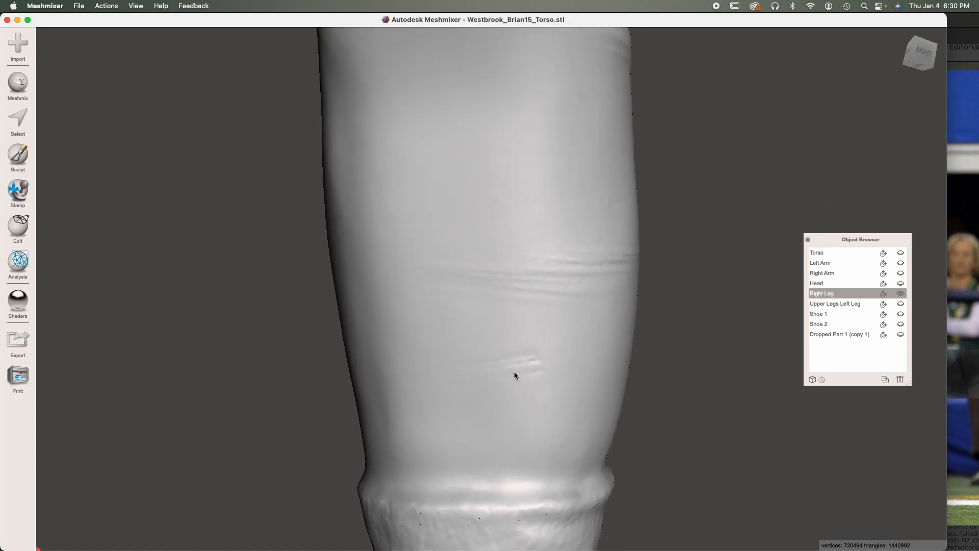
pyautogui.click(18, 156)
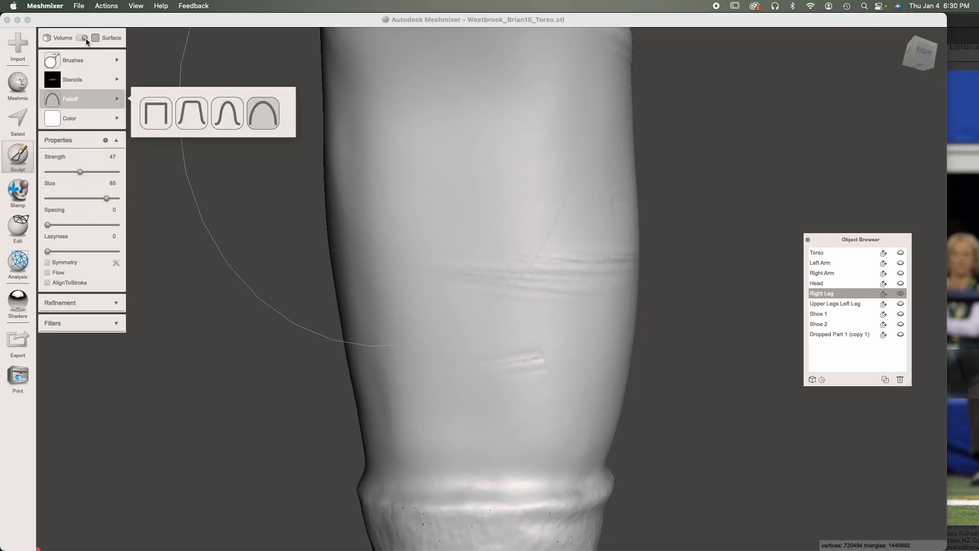
pyautogui.click(86, 39)
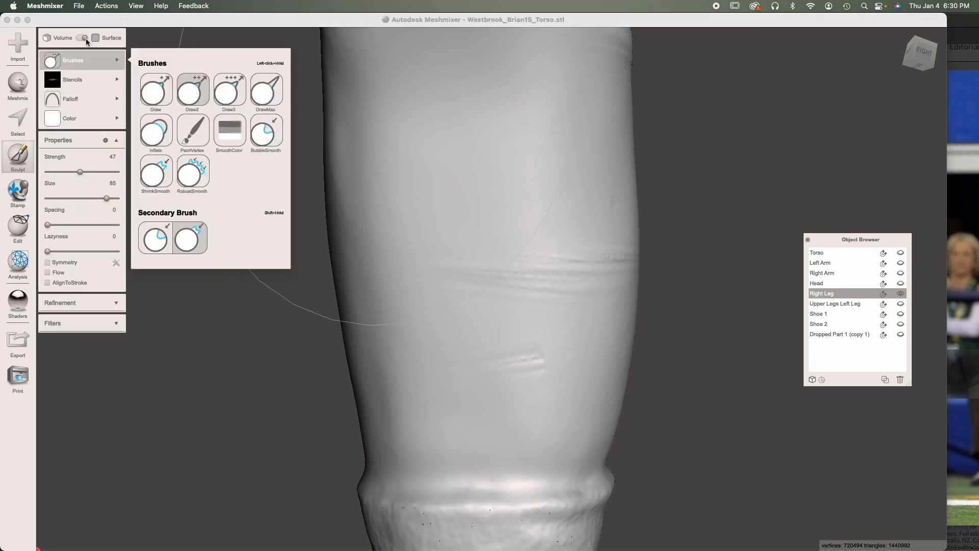
pyautogui.click(86, 39)
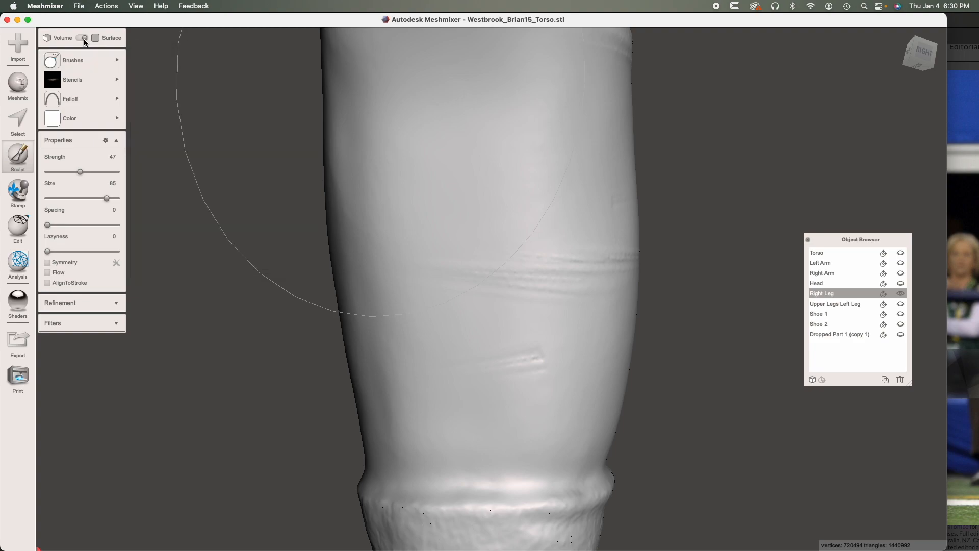
pyautogui.click(83, 39)
pyautogui.moveTo(82, 56)
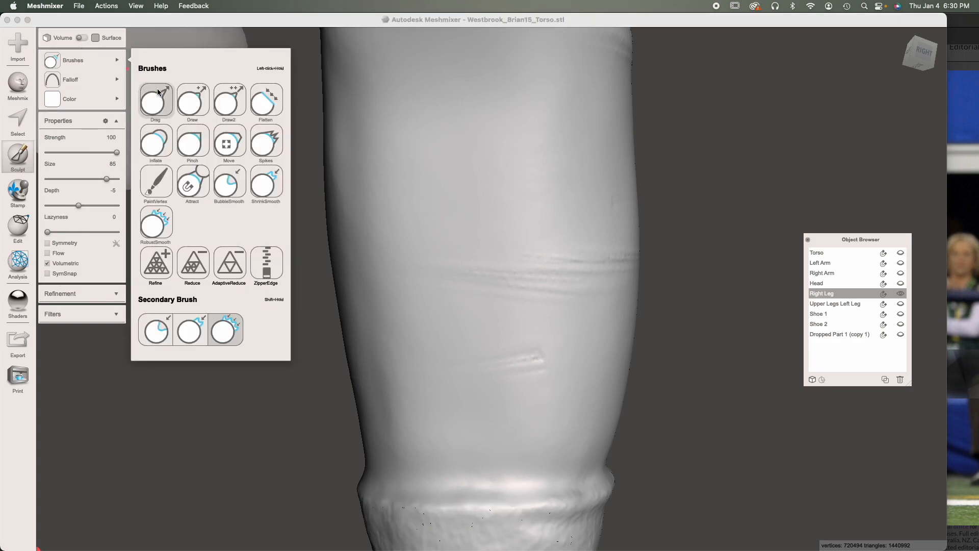
pyautogui.click(243, 163)
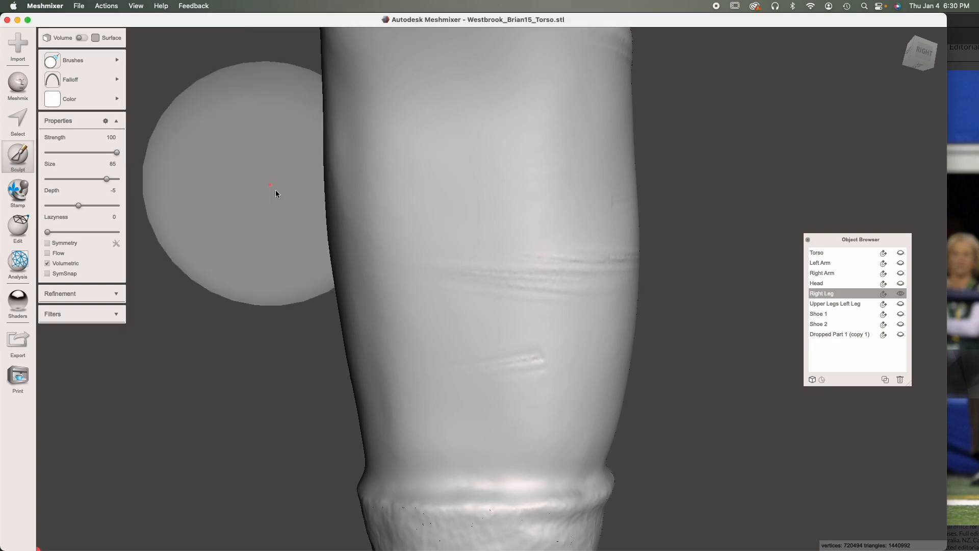
# Step: Reduce the brush size to 25 and smooth away the stray crease mark above the sock cuff
pyautogui.press('[')
pyautogui.press('[')
pyautogui.press('[')
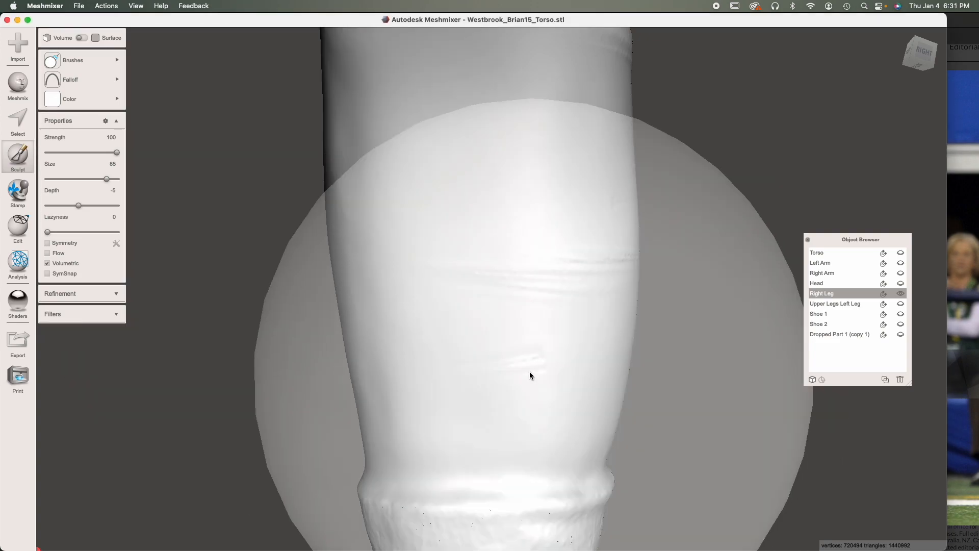
pyautogui.press('[')
pyautogui.press('[')
pyautogui.press('[')
pyautogui.press('[')
pyautogui.press('[')
pyautogui.press('[')
pyautogui.press('[')
pyautogui.press('[')
pyautogui.press('[')
pyautogui.press('[')
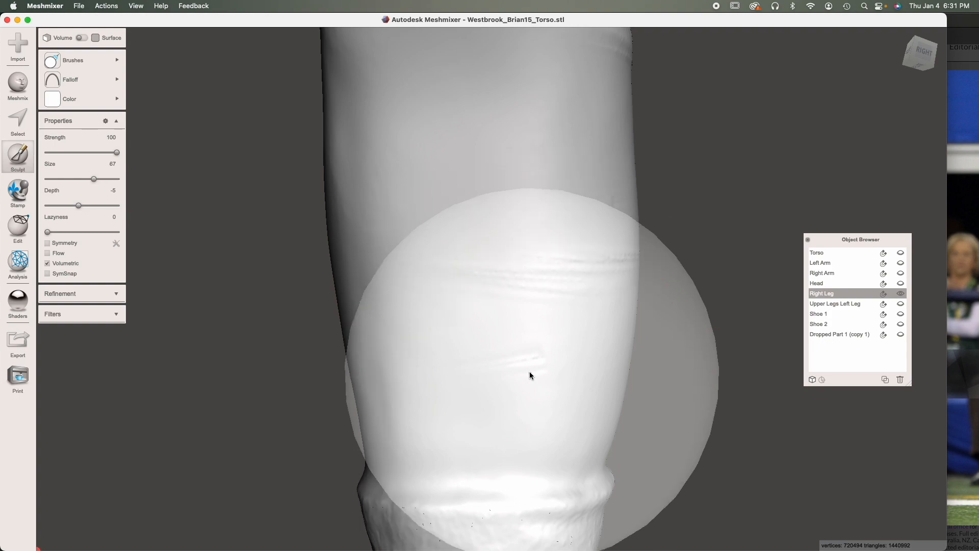
pyautogui.press('[')
pyautogui.press('[')
pyautogui.press('[')
pyautogui.press('[')
pyautogui.press('[')
pyautogui.press('[')
pyautogui.press('[')
pyautogui.press('[')
pyautogui.press('[')
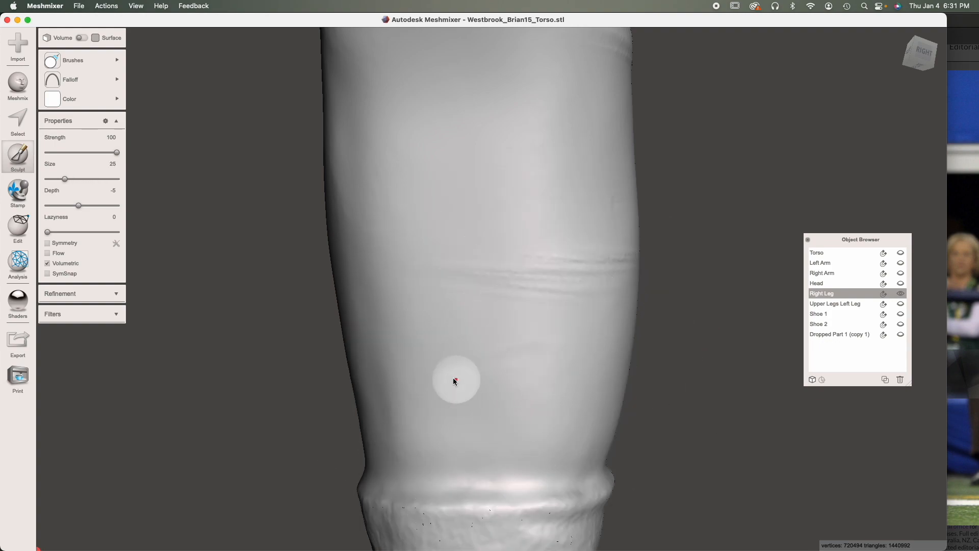
# Step: Inspect Right Leg's creases and smoothed shin from several sides, up close and as a whole
pyautogui.moveTo(489, 359)
pyautogui.mouseDown(button='right')
pyautogui.moveTo(420, 364)
pyautogui.moveTo(477, 353)
pyautogui.mouseUp(button='right')
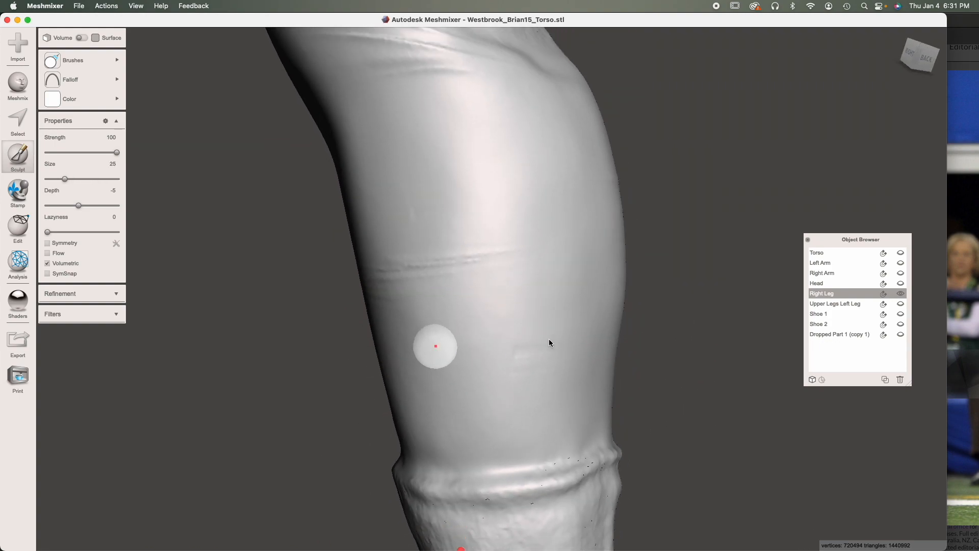
pyautogui.moveTo(525, 356); pyautogui.dragTo(442, 326, button='right')
pyautogui.moveTo(458, 399); pyautogui.dragTo(454, 352, button='right')
pyautogui.scroll(5, 477, 352)
pyautogui.moveTo(512, 380); pyautogui.dragTo(276, 441, button='right')
pyautogui.moveTo(398, 421)
pyautogui.mouseDown(button='right')
pyautogui.moveTo(330, 421)
pyautogui.moveTo(492, 433)
pyautogui.moveTo(461, 428)
pyautogui.moveTo(518, 396)
pyautogui.moveTo(312, 399)
pyautogui.moveTo(476, 354)
pyautogui.moveTo(320, 362)
pyautogui.moveTo(466, 415)
pyautogui.mouseUp(button='right')
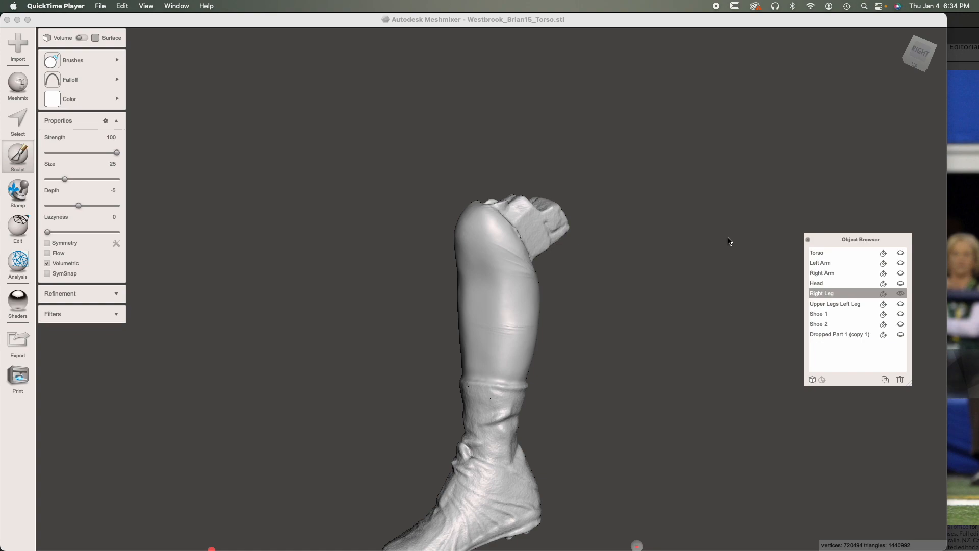
# Step: Make the Torso, Left Arm, Right Arm, Head and Upper Legs Left Leg objects visible around the Right Leg
pyautogui.click(903, 251)
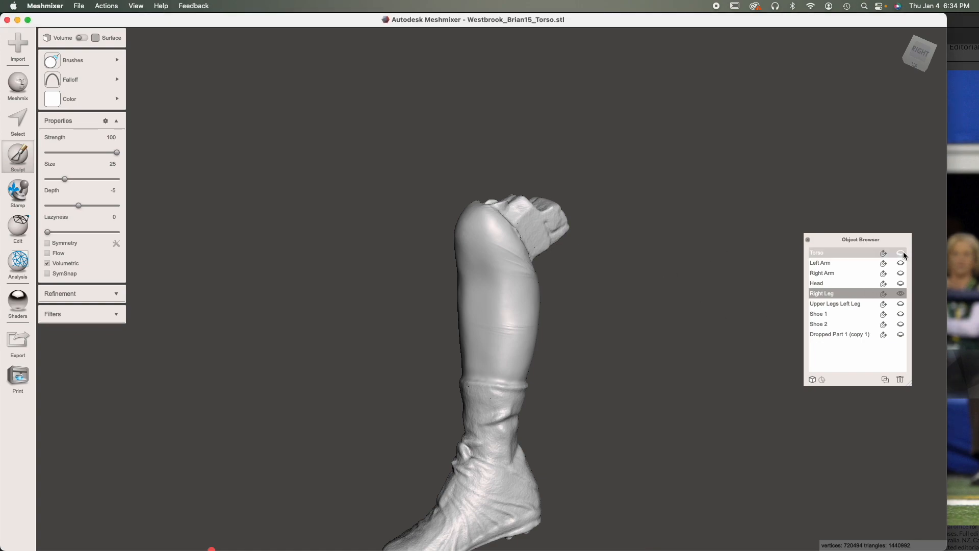
pyautogui.click(901, 263)
pyautogui.click(901, 274)
pyautogui.click(901, 284)
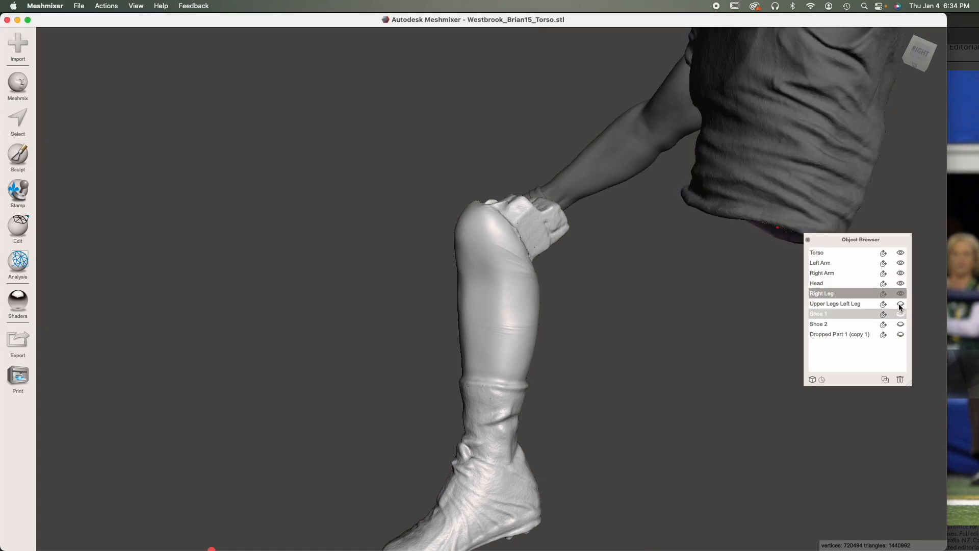
pyautogui.click(901, 305)
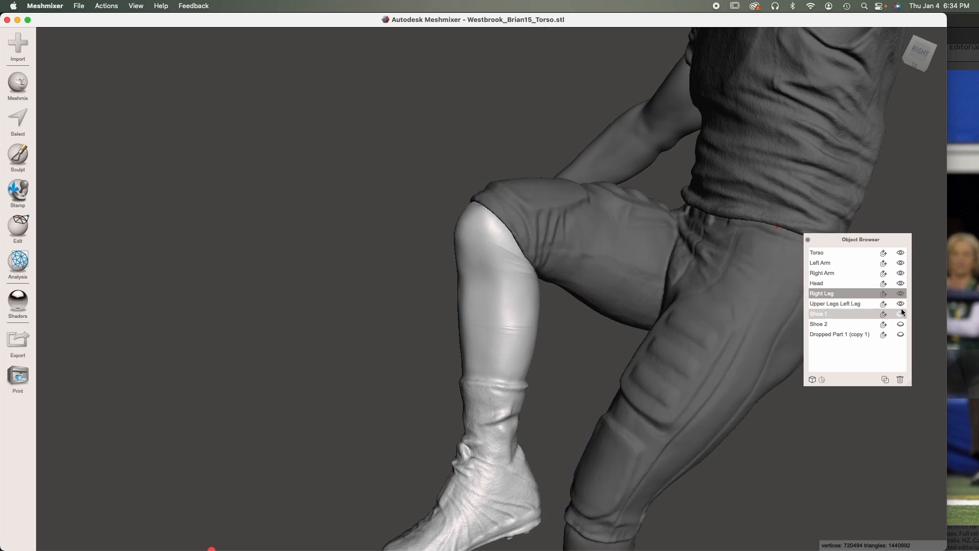
# Step: Make the hidden Shoe 1 and Shoe 2 objects visible beside the figure's legs
pyautogui.scroll(-5, 607, 270)
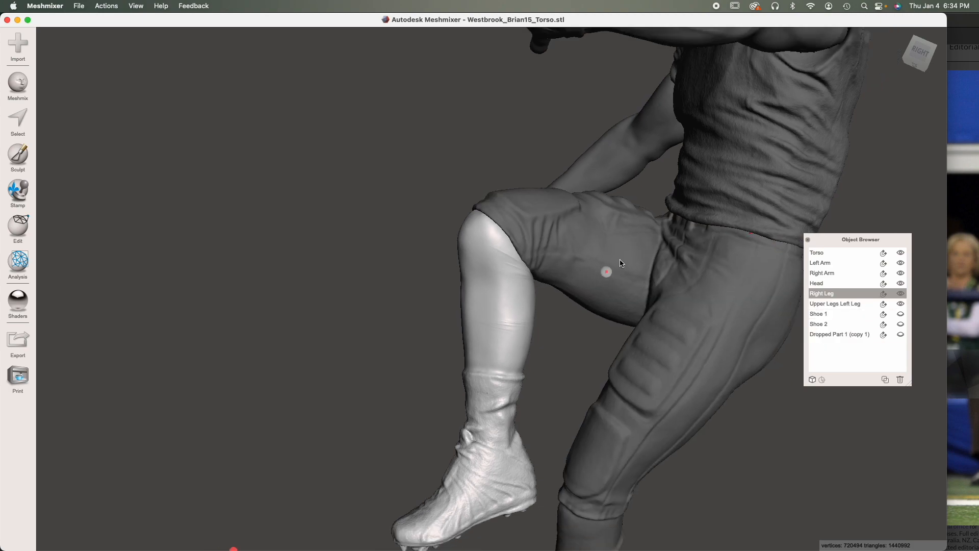
pyautogui.click(921, 53)
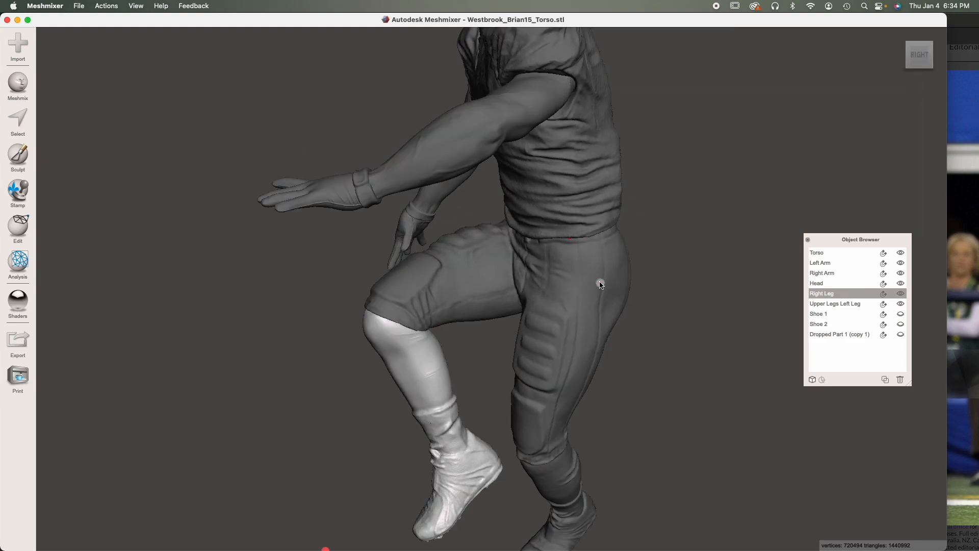
pyautogui.scroll(-1, 601, 284)
pyautogui.scroll(-2, 601, 284)
pyautogui.moveTo(564, 404); pyautogui.dragTo(744, 414, button='right')
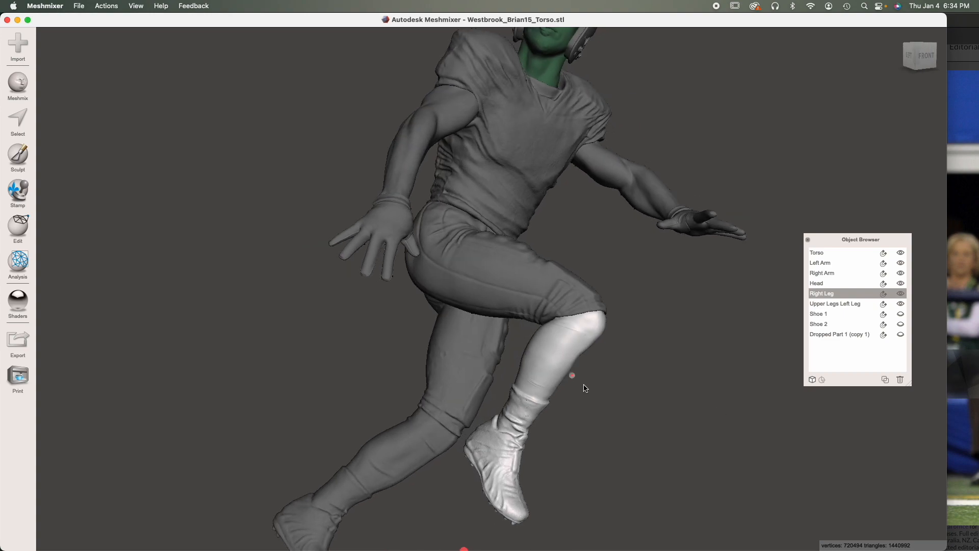
pyautogui.moveTo(539, 375); pyautogui.dragTo(583, 320, button='middle')
pyautogui.moveTo(583, 320); pyautogui.dragTo(584, 332, button='right')
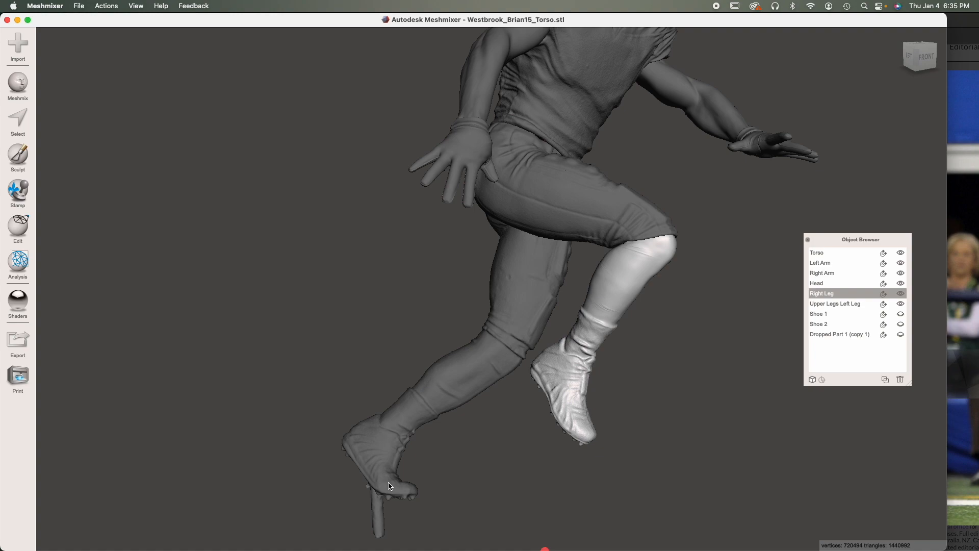
pyautogui.click(900, 324)
# Step: Start a Mirror of the Shoe 2 mesh and move the mirror plane over to the figure's planted foot
pyautogui.moveTo(635, 462); pyautogui.dragTo(583, 496, button='right')
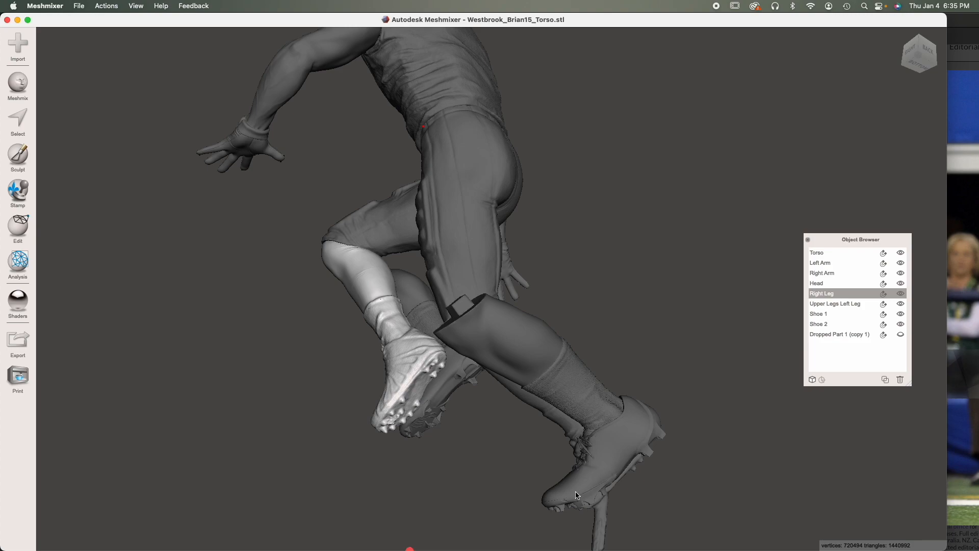
pyautogui.moveTo(650, 495); pyautogui.dragTo(484, 410, button='right')
pyautogui.moveTo(591, 450); pyautogui.dragTo(490, 445, button='right')
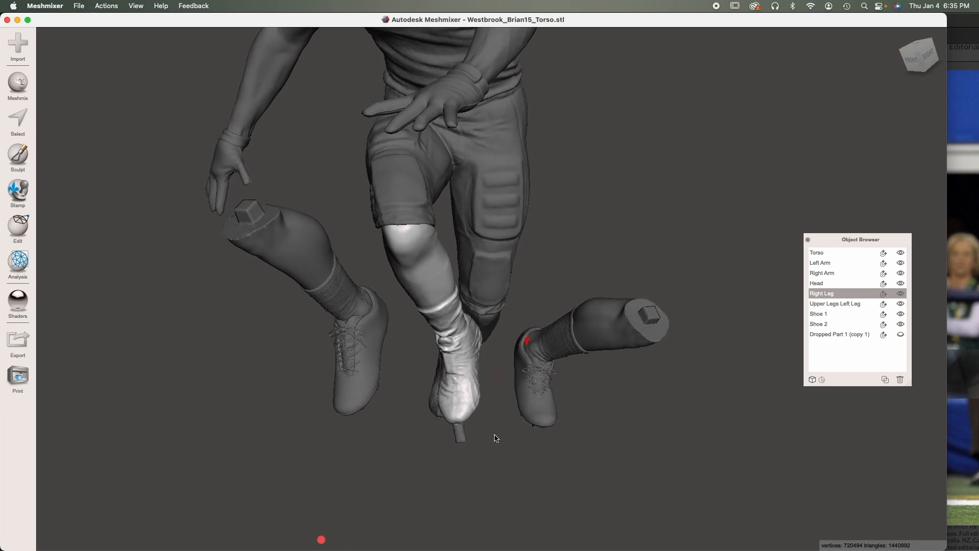
pyautogui.moveTo(496, 437); pyautogui.dragTo(459, 413, button='right')
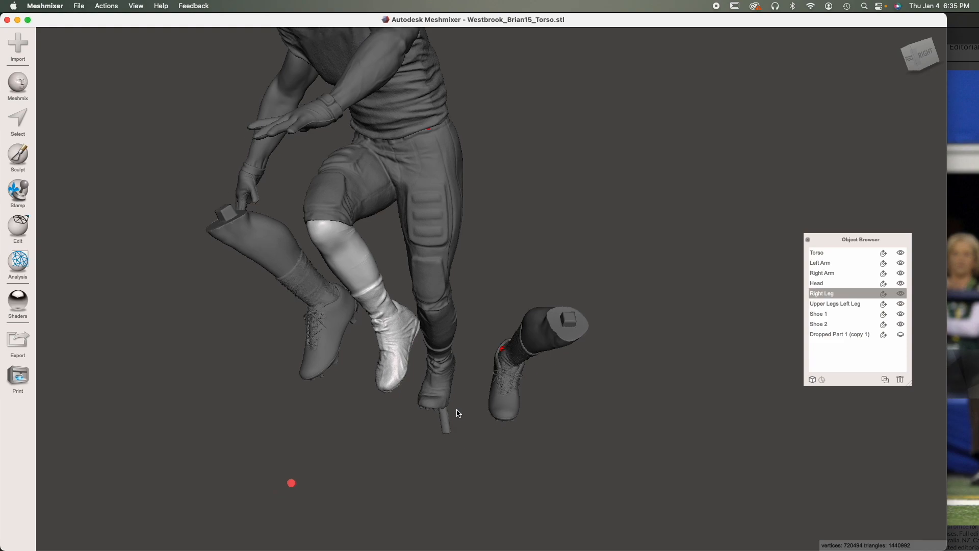
pyautogui.click(529, 351)
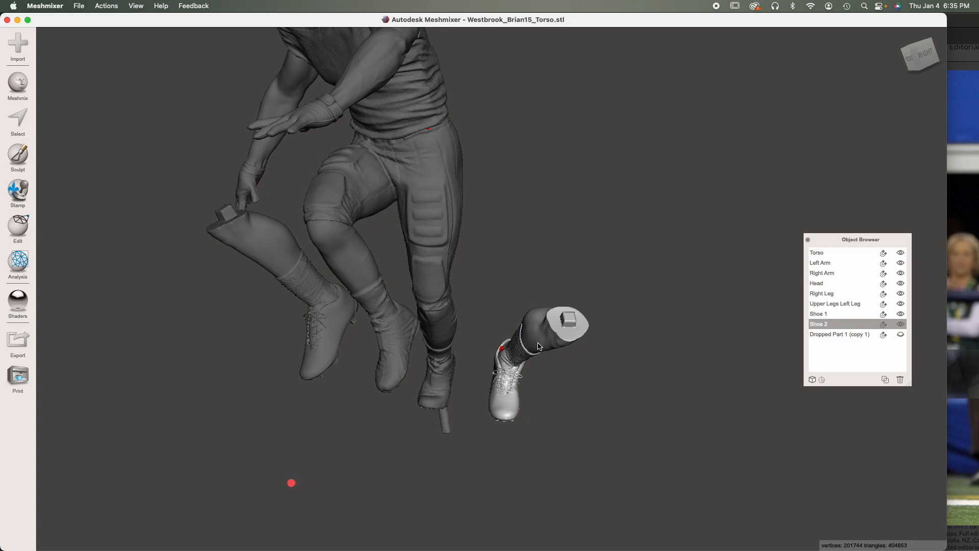
pyautogui.click(18, 227)
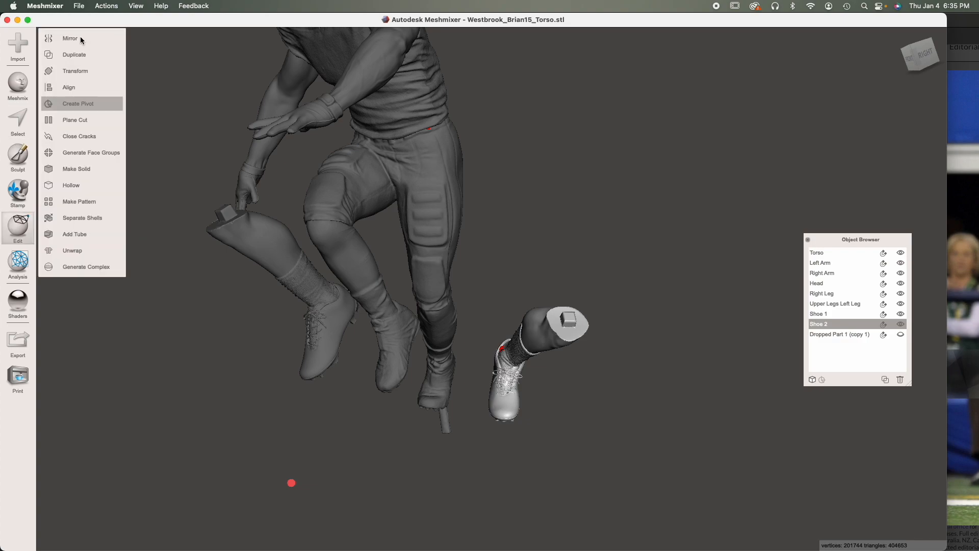
pyautogui.click(67, 36)
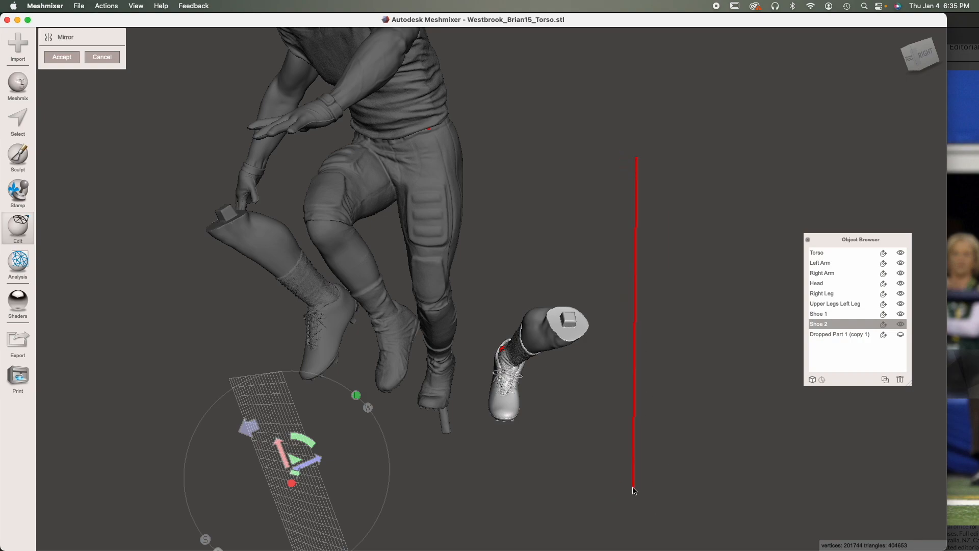
pyautogui.moveTo(309, 466); pyautogui.dragTo(415, 408)
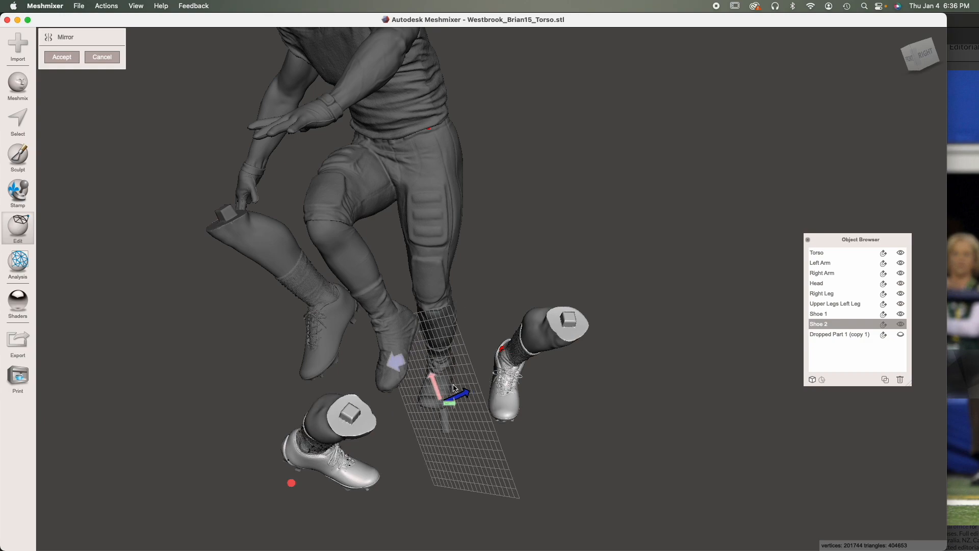
# Step: Keep the original mirror direction, rotate the mirror plane to nearly upright between the shoe and its copy, and accept the mirror
pyautogui.click(400, 364)
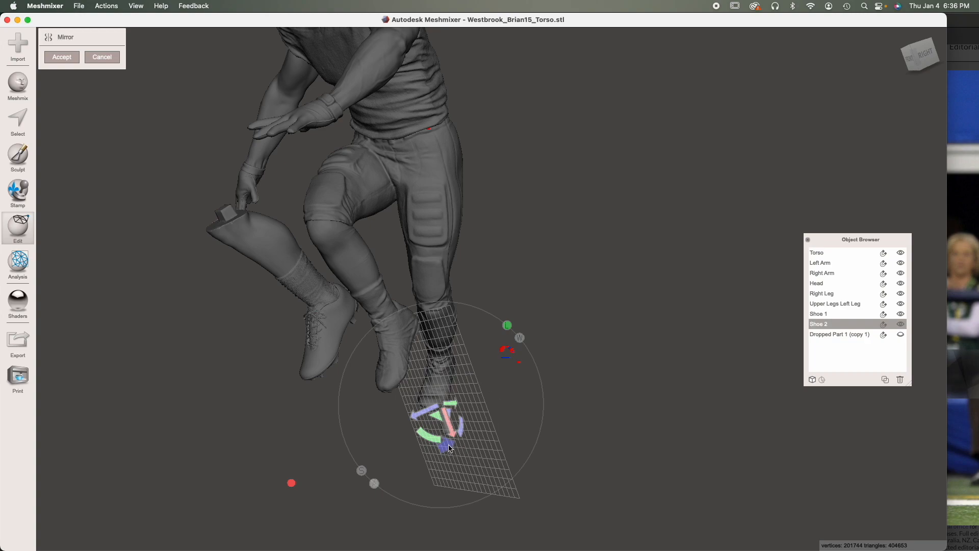
pyautogui.click(448, 445)
pyautogui.moveTo(459, 375); pyautogui.dragTo(472, 406)
pyautogui.moveTo(492, 465); pyautogui.dragTo(489, 459, button='right')
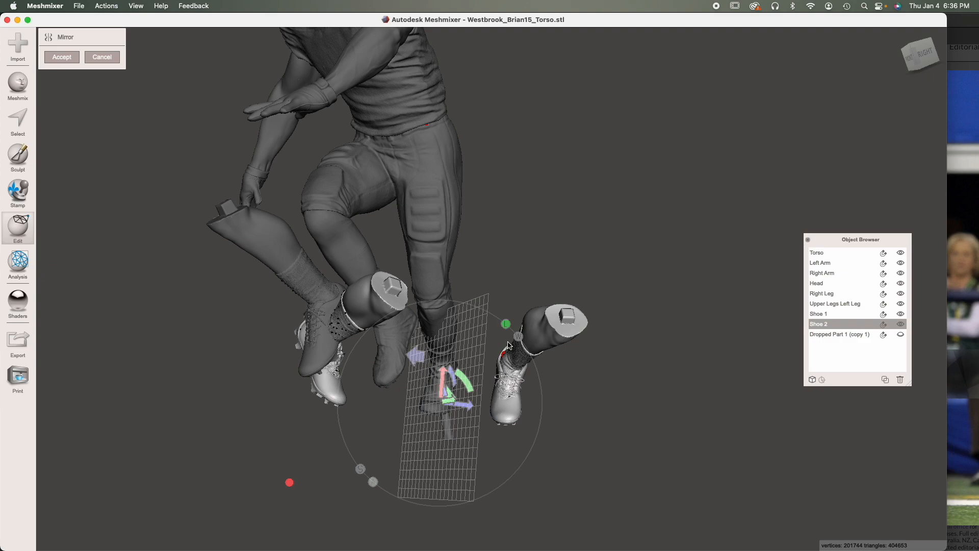
pyautogui.press('Return')
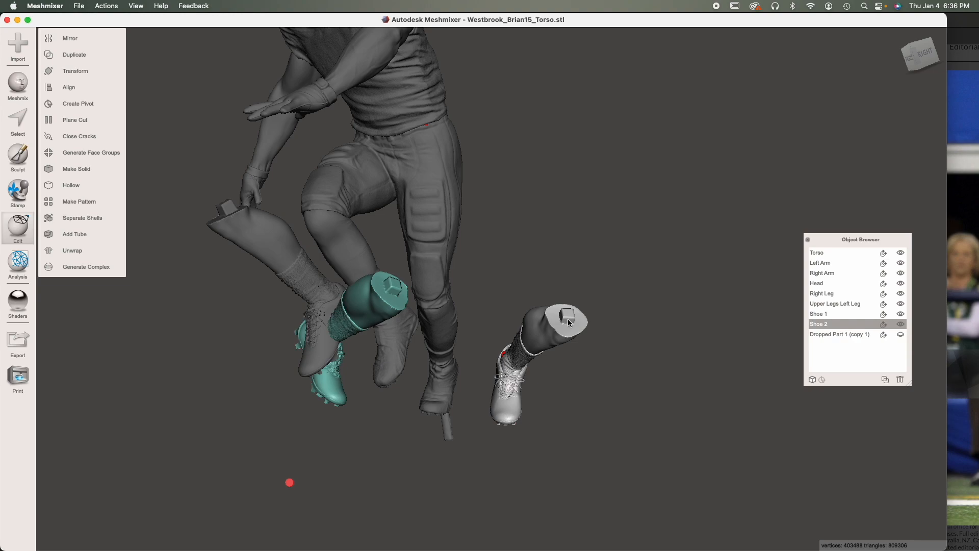
# Step: Move the Shoe 2 mesh with its mirrored half clear of the figure, about 60 mm in X, -4 mm in Y and 6 mm in Z
pyautogui.press('t')
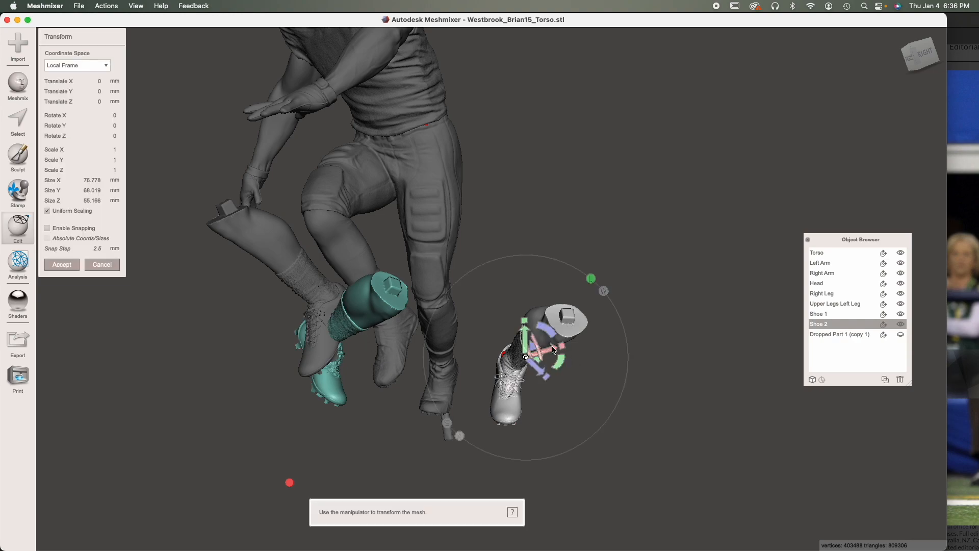
pyautogui.moveTo(555, 350); pyautogui.dragTo(711, 273)
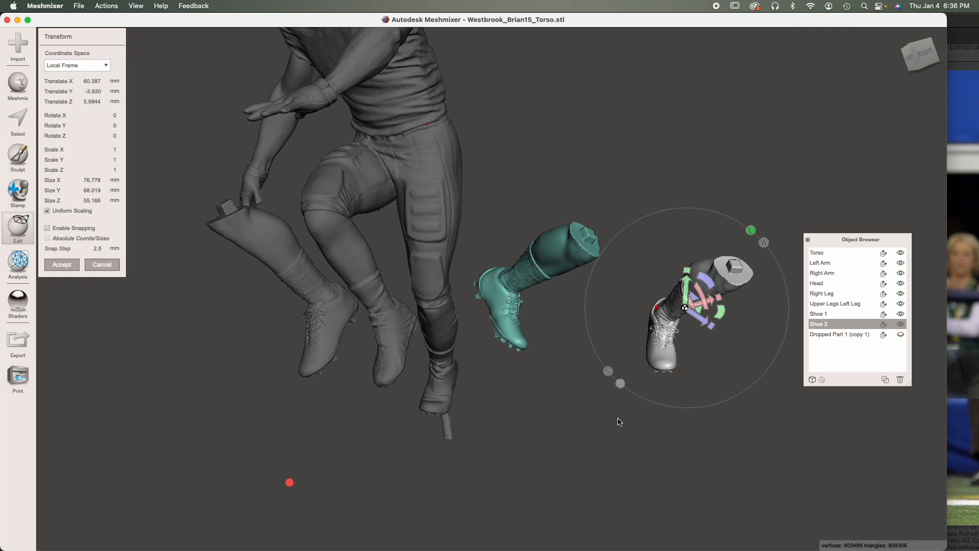
pyautogui.press('Return')
# Step: Delete the original shoe shell and its leftover fragments from Shoe 2, keeping only the mirrored copy
pyautogui.moveTo(620, 403); pyautogui.dragTo(698, 299, button='right')
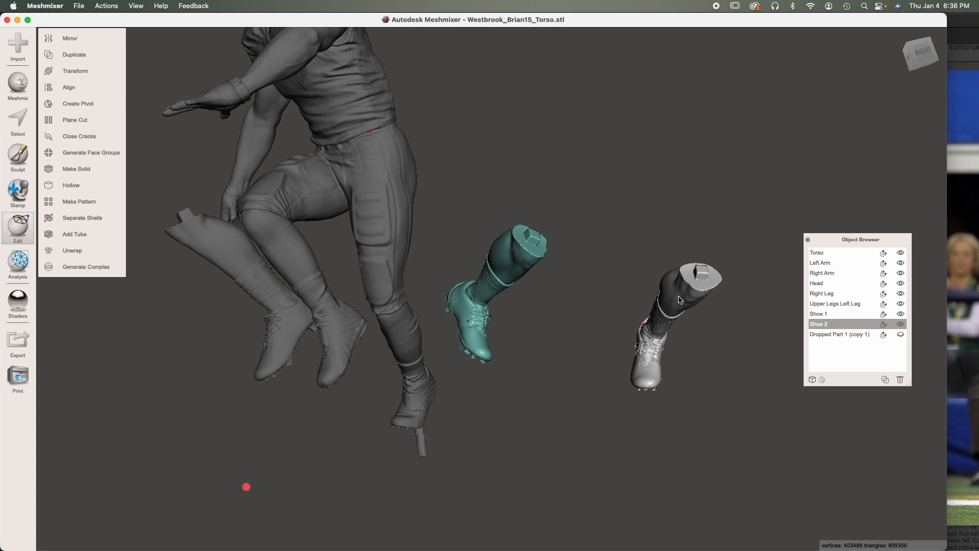
pyautogui.press('s')
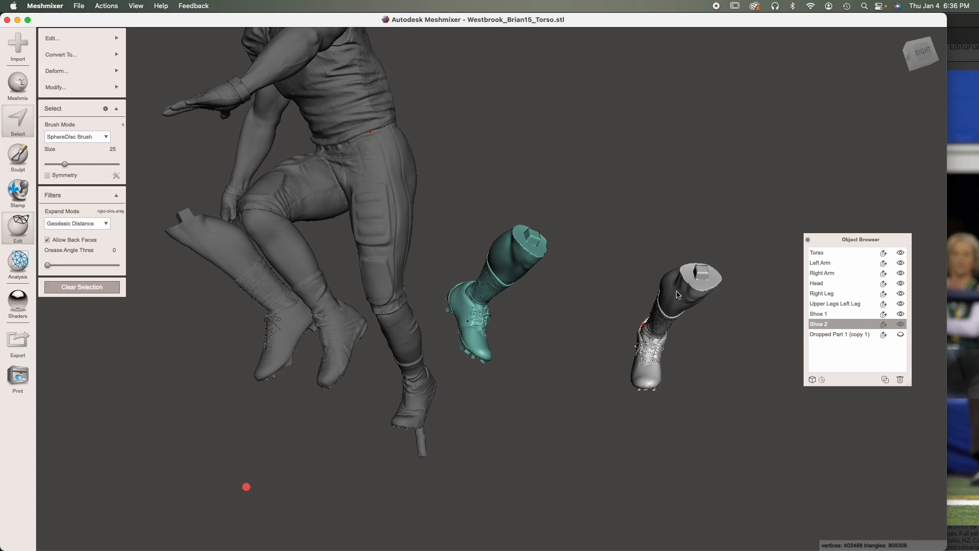
pyautogui.doubleClick(676, 292)
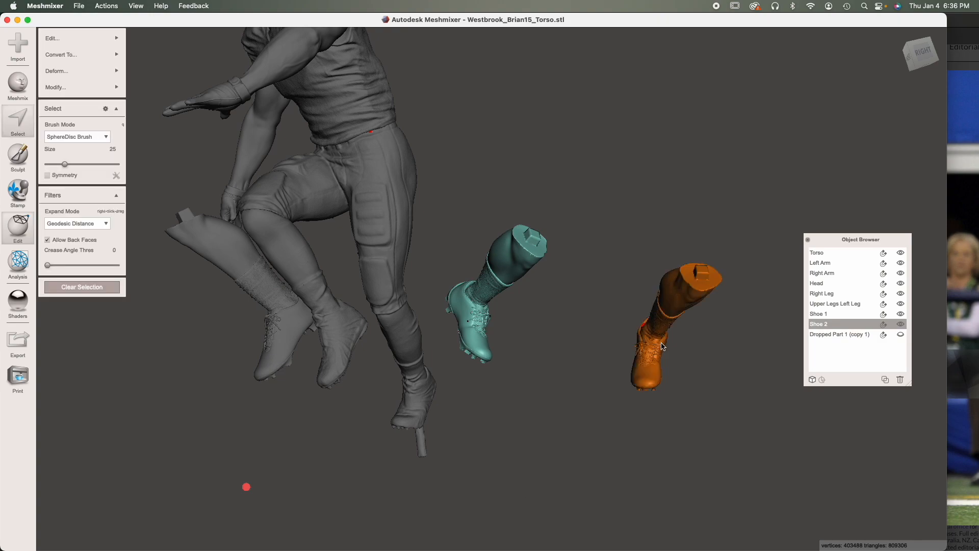
pyautogui.press('Delete')
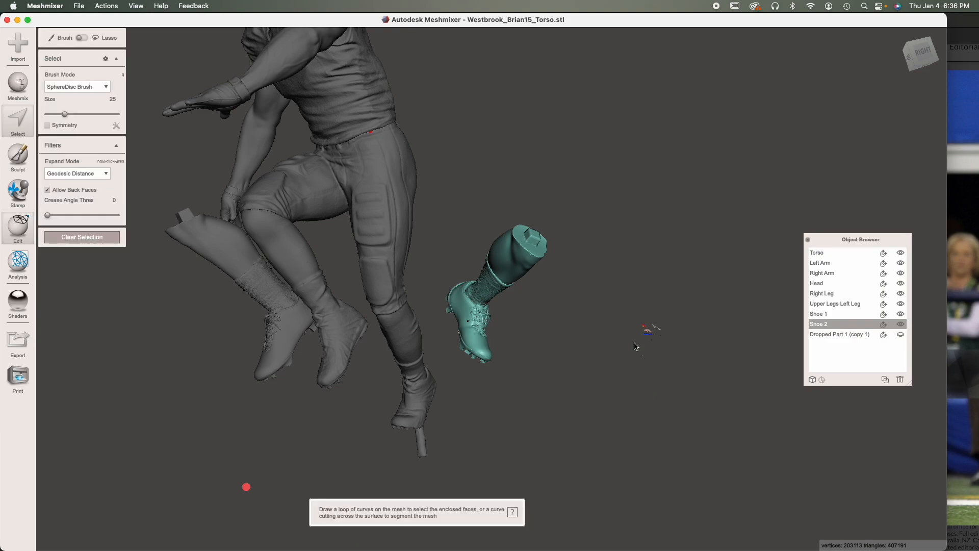
pyautogui.moveTo(602, 369); pyautogui.dragTo(596, 362, button='right')
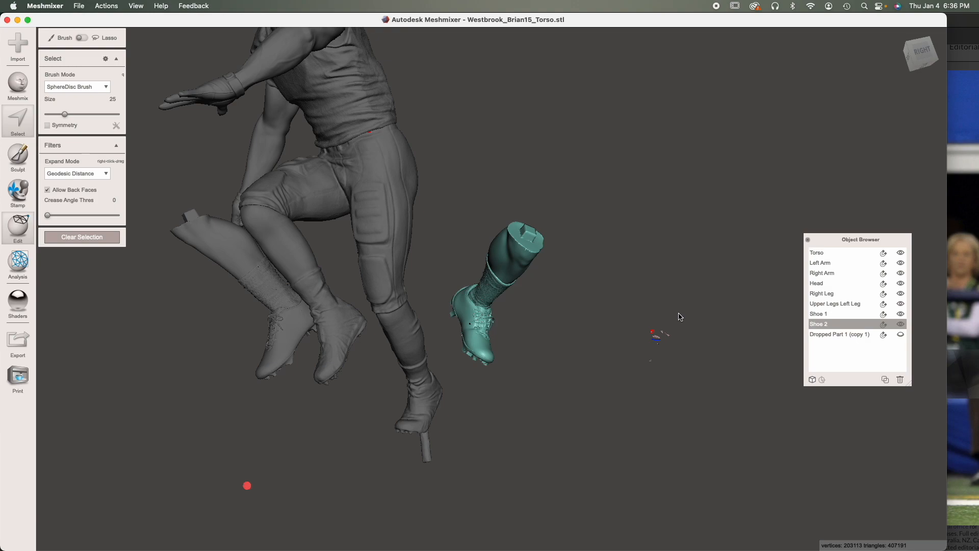
pyautogui.moveTo(666, 312)
pyautogui.mouseDown()
pyautogui.moveTo(630, 370)
pyautogui.moveTo(689, 330)
pyautogui.moveTo(663, 313)
pyautogui.mouseUp()
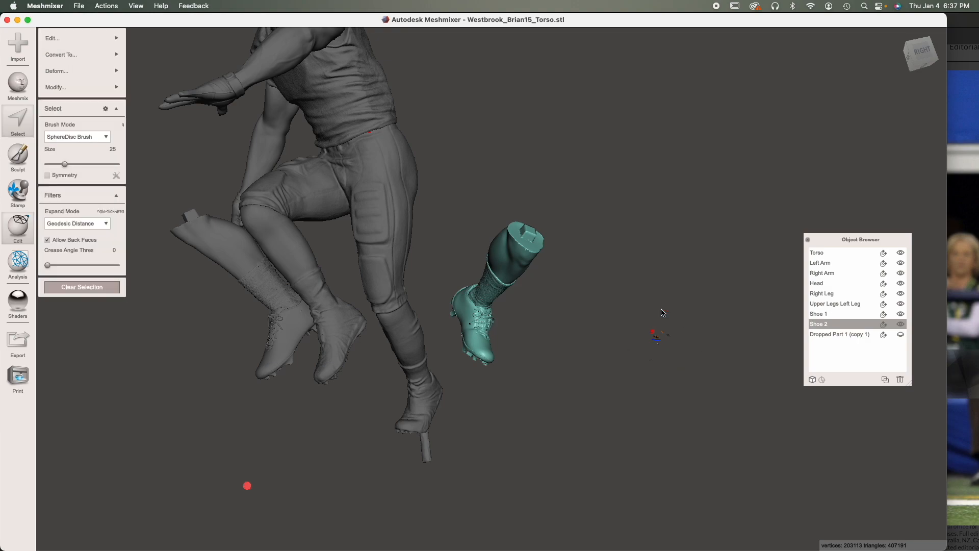
pyautogui.press('Delete')
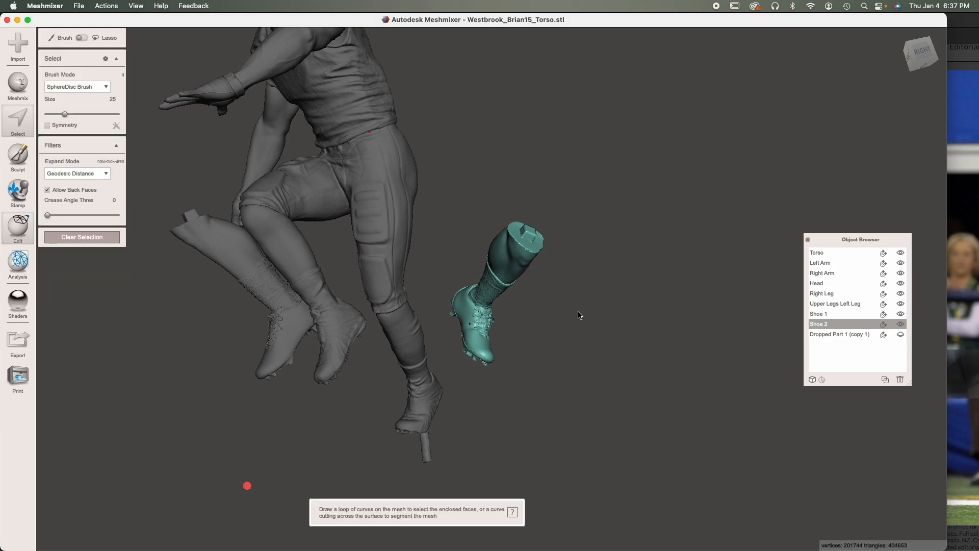
pyautogui.press('Escape')
# Step: Using World Frame axes, rotate the mirrored shoe about -56, -44, -45 degrees and move it about -12, -15, -12 mm to the planted leg
pyautogui.press('t')
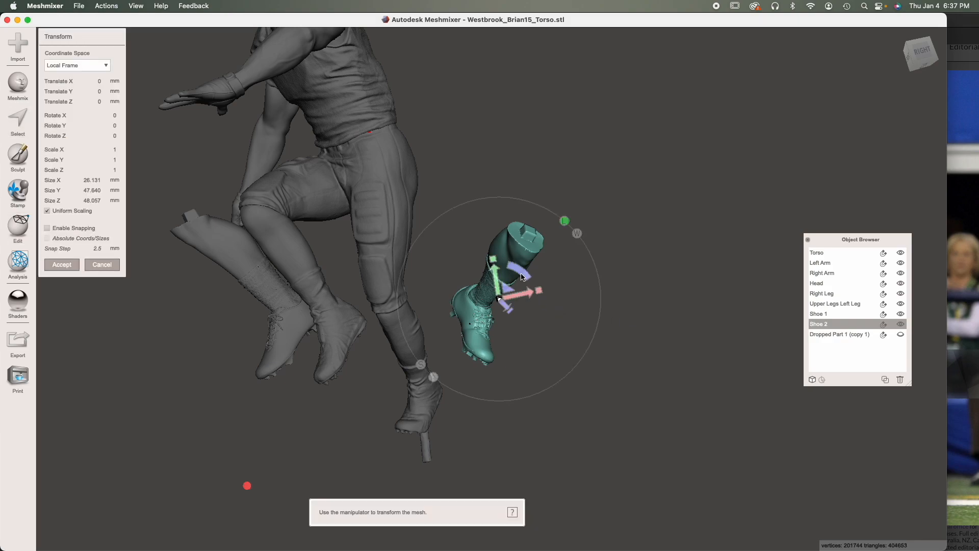
pyautogui.moveTo(506, 263); pyautogui.dragTo(522, 239, button='right')
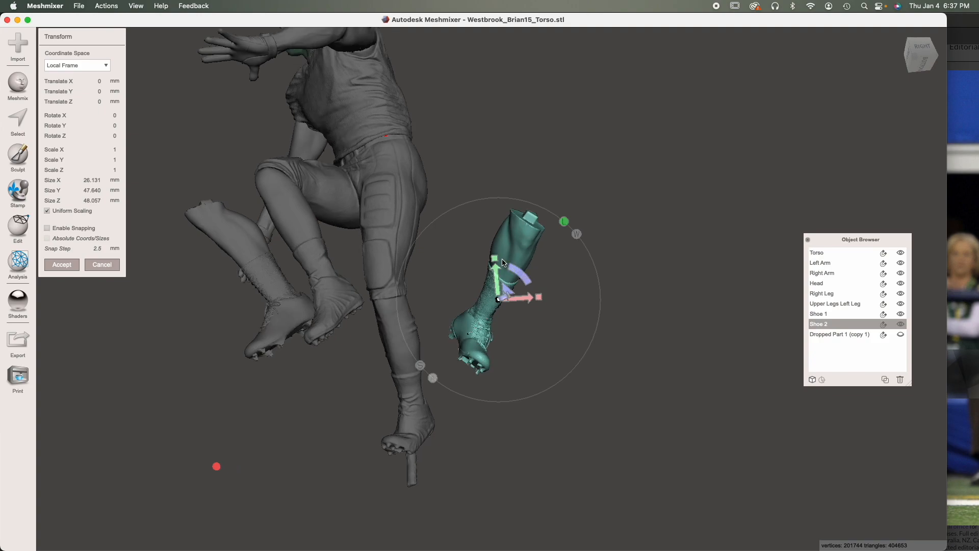
pyautogui.moveTo(518, 275); pyautogui.dragTo(496, 380)
pyautogui.moveTo(497, 380); pyautogui.dragTo(496, 383, button='right')
pyautogui.moveTo(475, 307); pyautogui.dragTo(430, 306, button='right')
pyautogui.click(577, 234)
pyautogui.moveTo(532, 306); pyautogui.dragTo(500, 389, button='right')
pyautogui.moveTo(477, 321); pyautogui.dragTo(449, 286)
pyautogui.moveTo(466, 305); pyautogui.dragTo(559, 285)
pyautogui.moveTo(591, 262); pyautogui.dragTo(583, 220)
pyautogui.moveTo(627, 316); pyautogui.dragTo(619, 232, button='right')
pyautogui.moveTo(584, 239); pyautogui.dragTo(583, 306)
pyautogui.moveTo(637, 352); pyautogui.dragTo(551, 347, button='right')
pyautogui.moveTo(571, 260); pyautogui.dragTo(533, 217)
pyautogui.moveTo(558, 278); pyautogui.dragTo(580, 326)
pyautogui.moveTo(736, 350); pyautogui.dragTo(796, 352, button='right')
pyautogui.moveTo(568, 334); pyautogui.dragTo(529, 349)
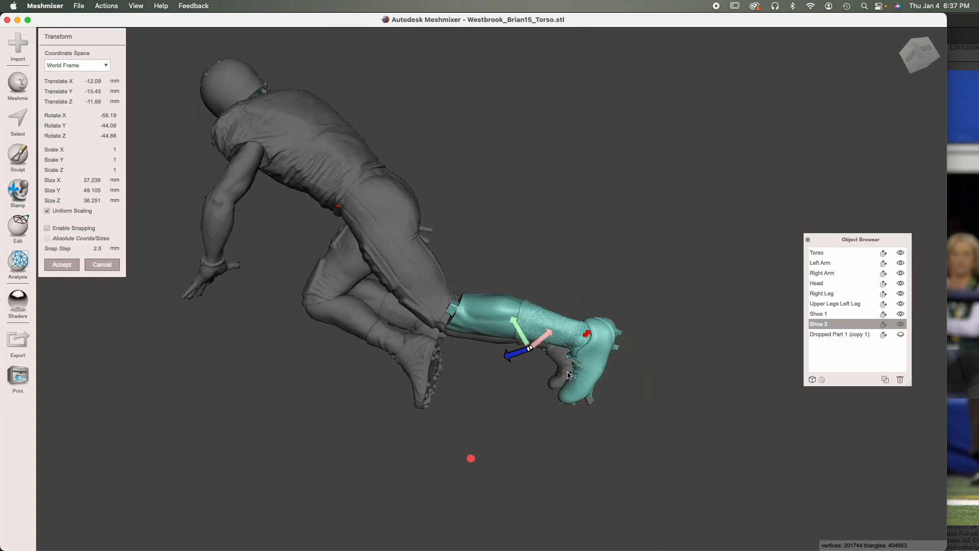
# Step: Fine-tune the mirrored shoe's position and rotation until it overlaps the planted lower leg and foot, and accept the transform
pyautogui.moveTo(530, 351); pyautogui.dragTo(520, 423, button='right')
pyautogui.moveTo(541, 289); pyautogui.dragTo(529, 275)
pyautogui.moveTo(498, 321); pyautogui.dragTo(464, 283)
pyautogui.moveTo(566, 331); pyautogui.dragTo(556, 229, button='right')
pyautogui.moveTo(488, 295); pyautogui.dragTo(513, 341)
pyautogui.moveTo(556, 340); pyautogui.dragTo(480, 347, button='right')
pyautogui.moveTo(502, 334); pyautogui.dragTo(521, 359)
pyautogui.moveTo(538, 352); pyautogui.dragTo(518, 356)
pyautogui.moveTo(622, 380); pyautogui.dragTo(697, 384, button='right')
pyautogui.moveTo(505, 333); pyautogui.dragTo(461, 355)
pyautogui.moveTo(437, 350); pyautogui.dragTo(434, 338)
pyautogui.moveTo(451, 338)
pyautogui.mouseDown()
pyautogui.moveTo(445, 331)
pyautogui.moveTo(440, 354)
pyautogui.mouseUp()
pyautogui.moveTo(576, 359); pyautogui.dragTo(505, 374, button='right')
pyautogui.moveTo(525, 396); pyautogui.dragTo(538, 403)
pyautogui.moveTo(546, 376); pyautogui.dragTo(555, 377)
pyautogui.moveTo(576, 392); pyautogui.dragTo(745, 397, button='right')
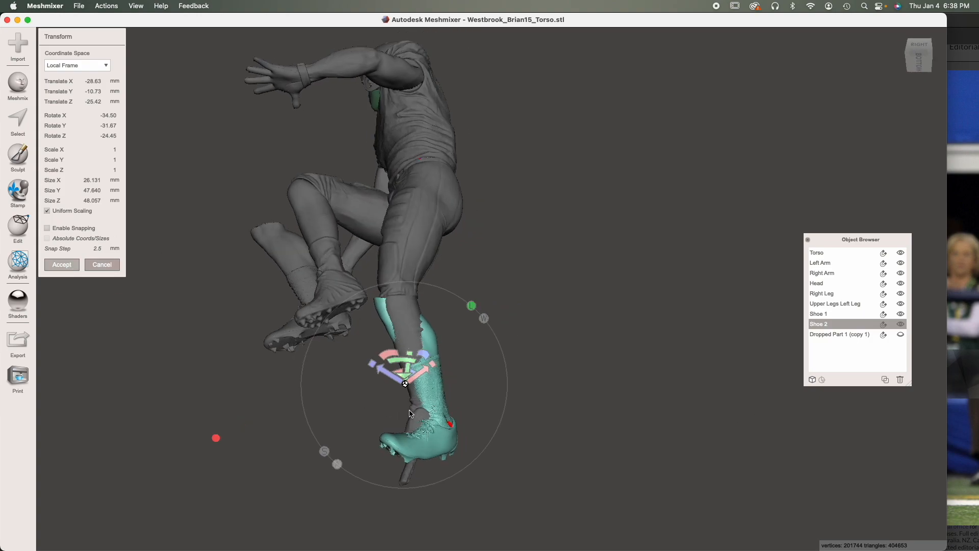
pyautogui.press('Return')
# Step: Scale Shoe 1 and Shoe 2 together with uniform scaling to a Size X of 74 mm and accept the transform
pyautogui.moveTo(401, 454); pyautogui.dragTo(468, 434, button='right')
pyautogui.scroll(5, 468, 435)
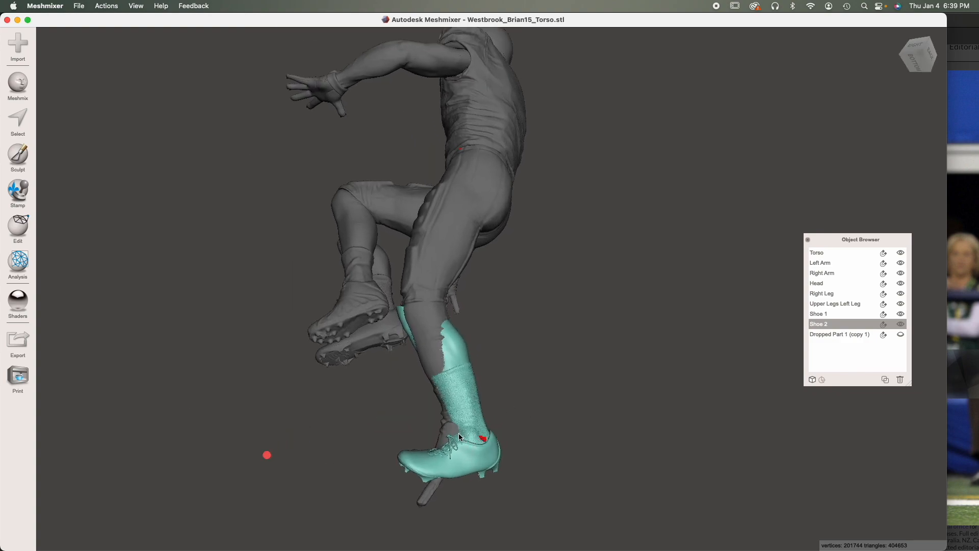
pyautogui.moveTo(443, 392); pyautogui.dragTo(436, 436, button='right')
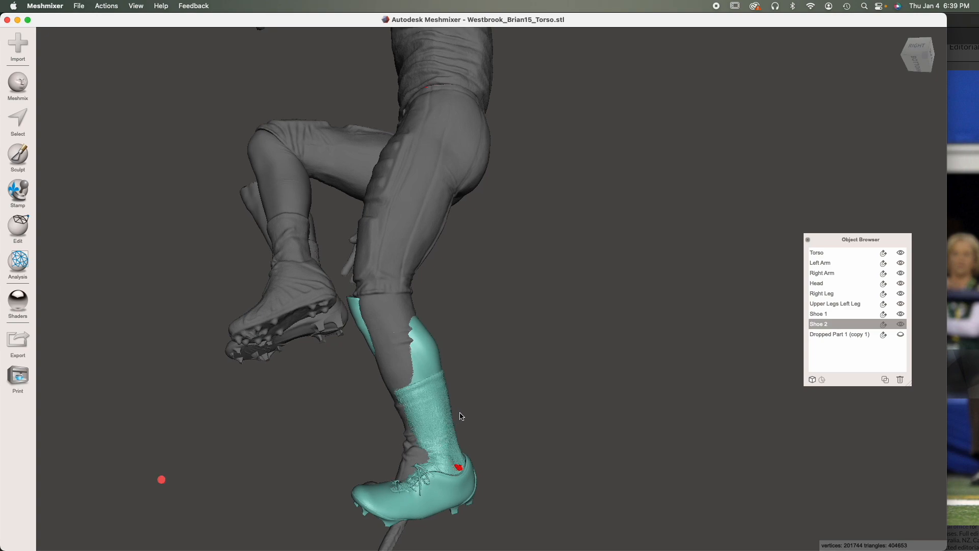
pyautogui.moveTo(451, 415)
pyautogui.mouseDown(button='right')
pyautogui.moveTo(439, 407)
pyautogui.moveTo(456, 405)
pyautogui.mouseUp(button='right')
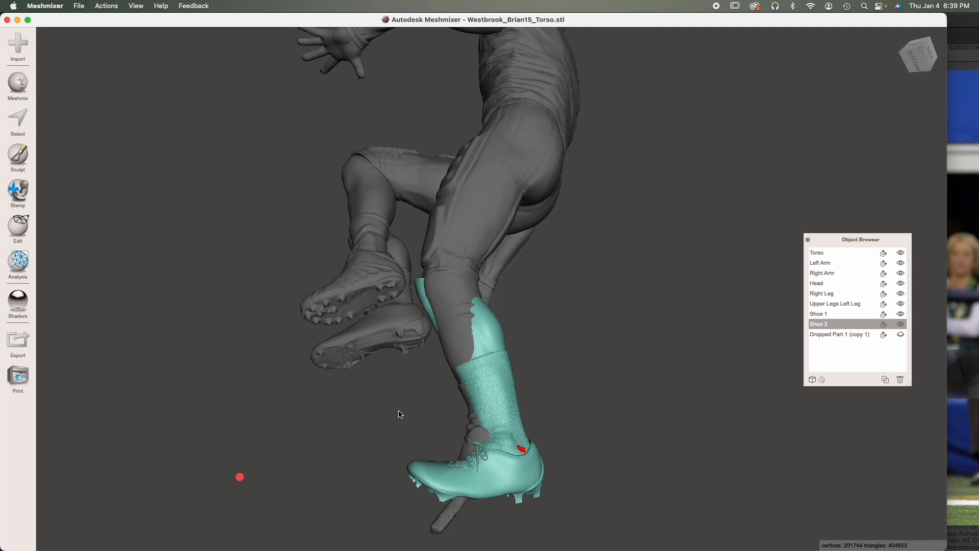
pyautogui.keyDown('shift'); pyautogui.click(395, 345); pyautogui.keyUp('shift')
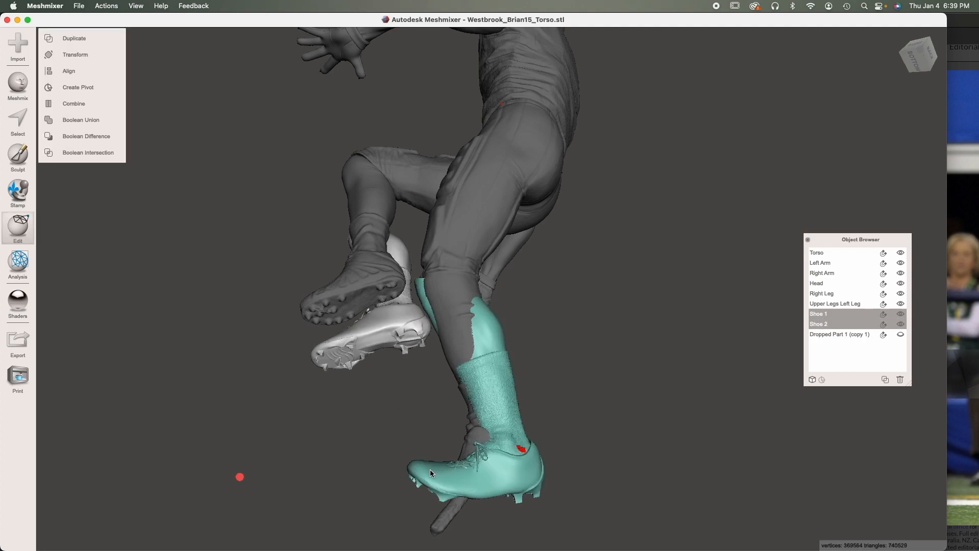
pyautogui.press('t')
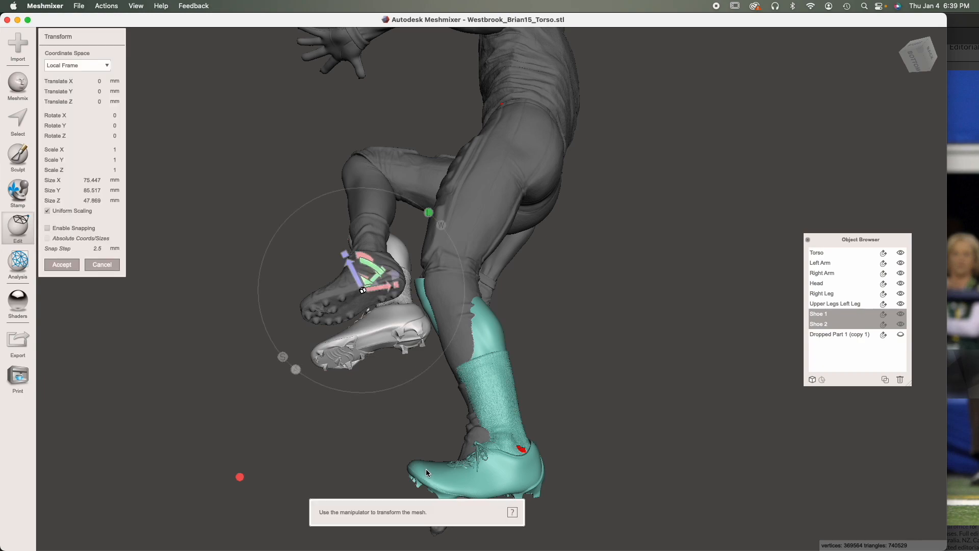
pyautogui.click(94, 180)
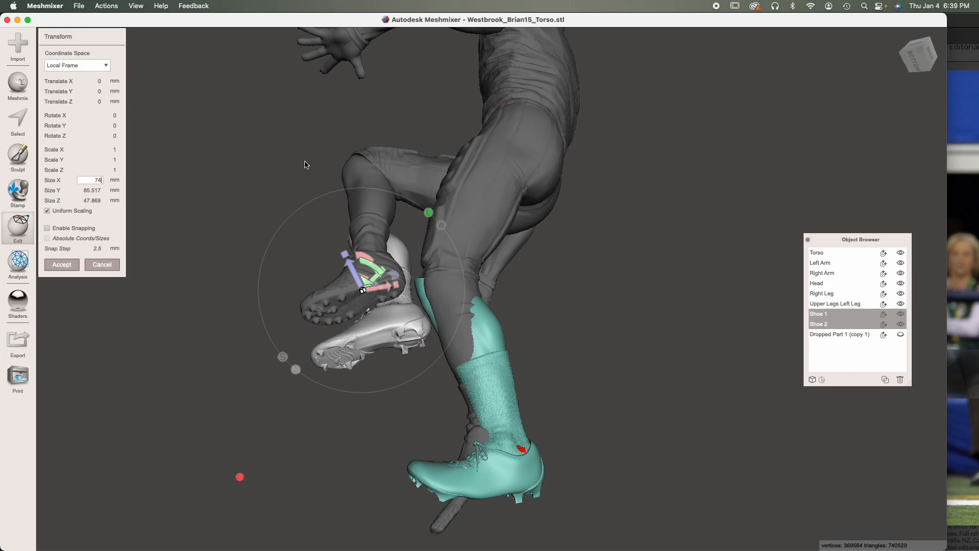
pyautogui.press('Tab')
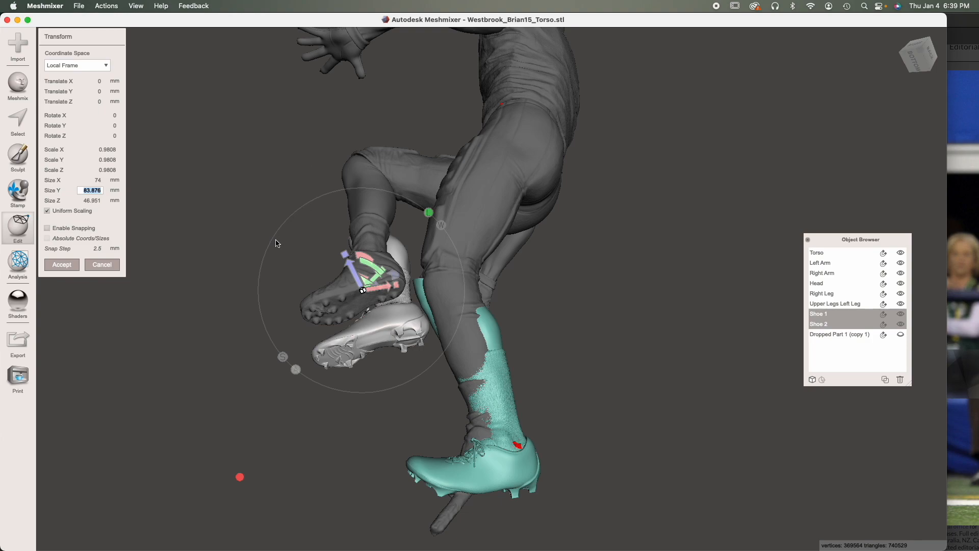
pyautogui.click(61, 265)
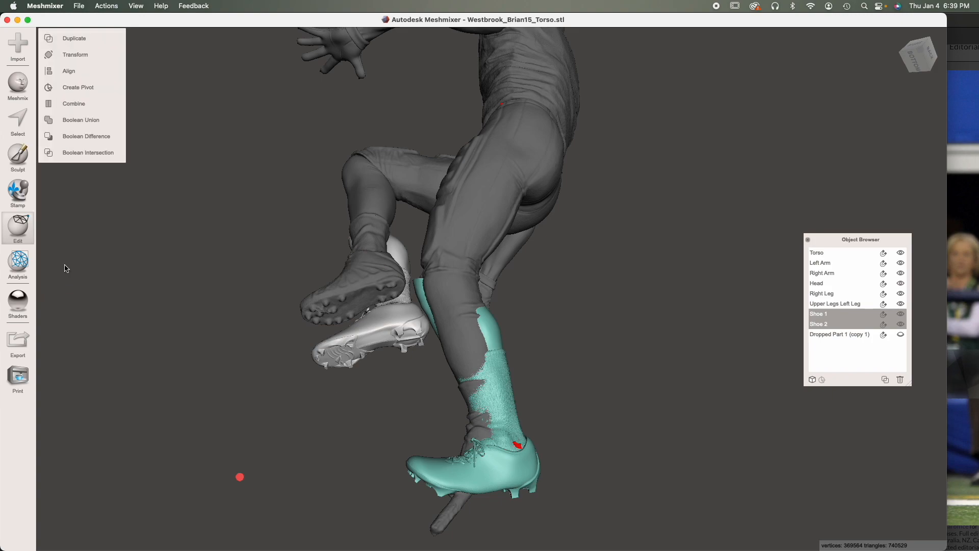
# Step: Examine how Shoe 2 fits the planted leg from several angles, with the Upper Legs Left Leg mesh shown and hidden
pyautogui.moveTo(478, 467); pyautogui.dragTo(461, 441, button='right')
pyautogui.click(461, 443)
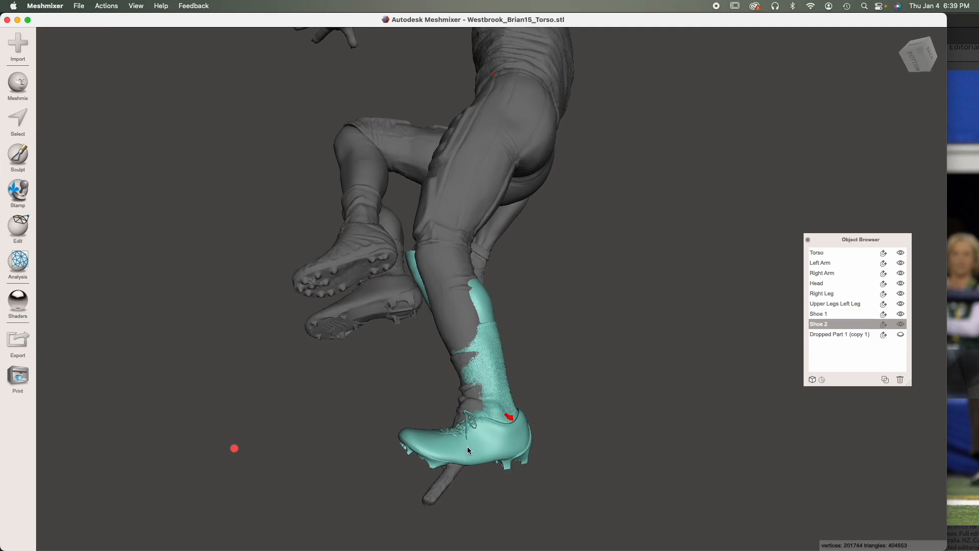
pyautogui.scroll(1, 498, 469)
pyautogui.moveTo(499, 472); pyautogui.dragTo(452, 247, button='right')
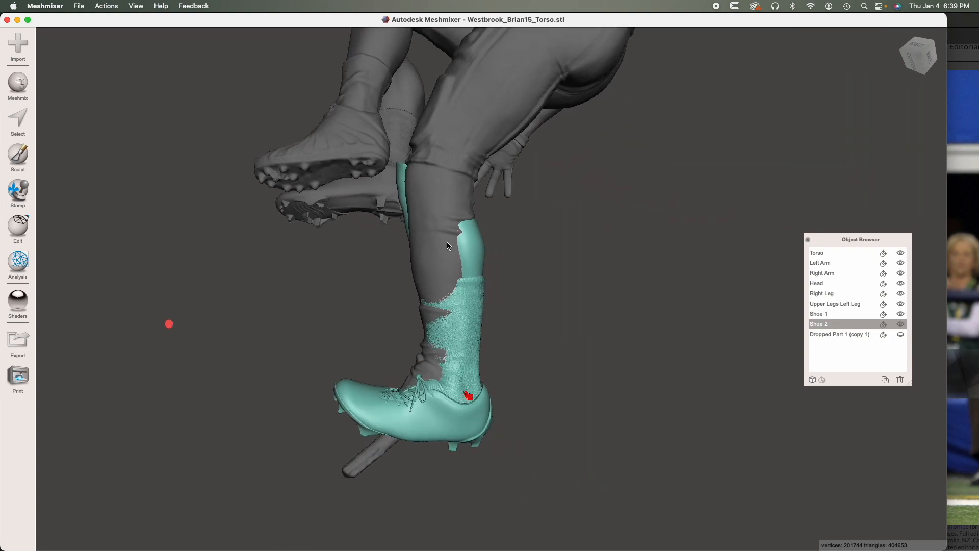
pyautogui.click(424, 237)
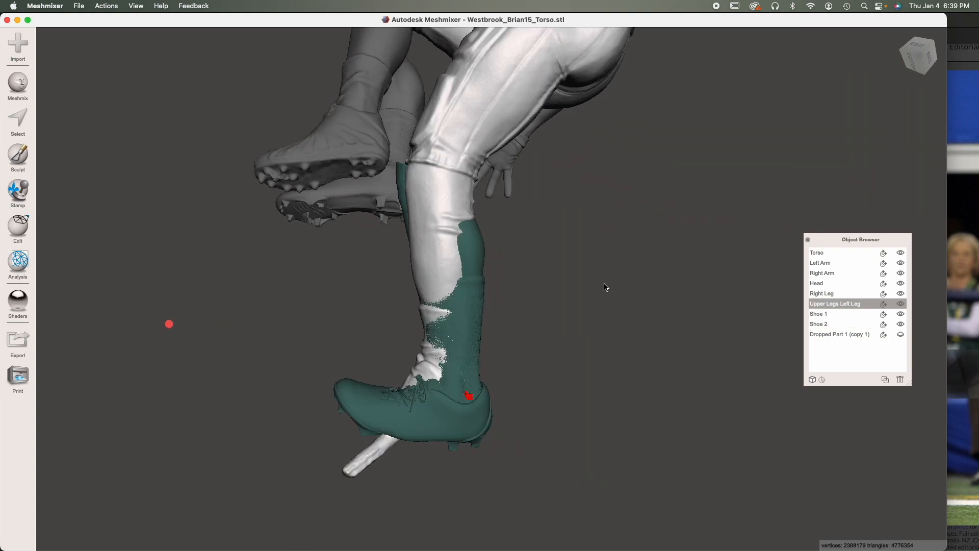
pyautogui.click(901, 304)
pyautogui.click(351, 417)
pyautogui.moveTo(454, 390); pyautogui.dragTo(635, 343, button='right')
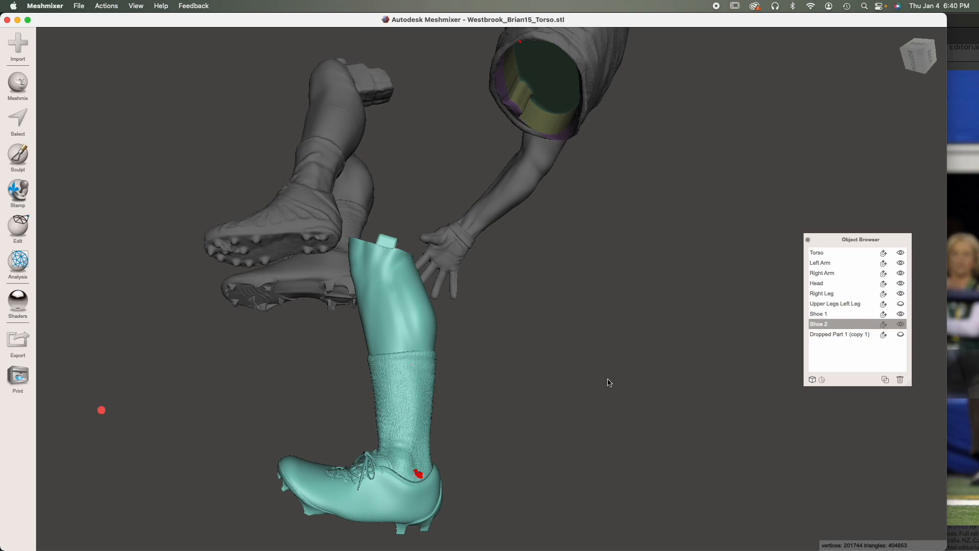
pyautogui.press('super+z')
pyautogui.moveTo(499, 397); pyautogui.dragTo(636, 519, button='right')
pyautogui.moveTo(598, 473); pyautogui.dragTo(489, 401, button='right')
# Step: In the local frame, rotate Shoe 2 about 1.2, 4.7 and -0.8 degrees with a shift of about 0.1 mm, and accept
pyautogui.press('t')
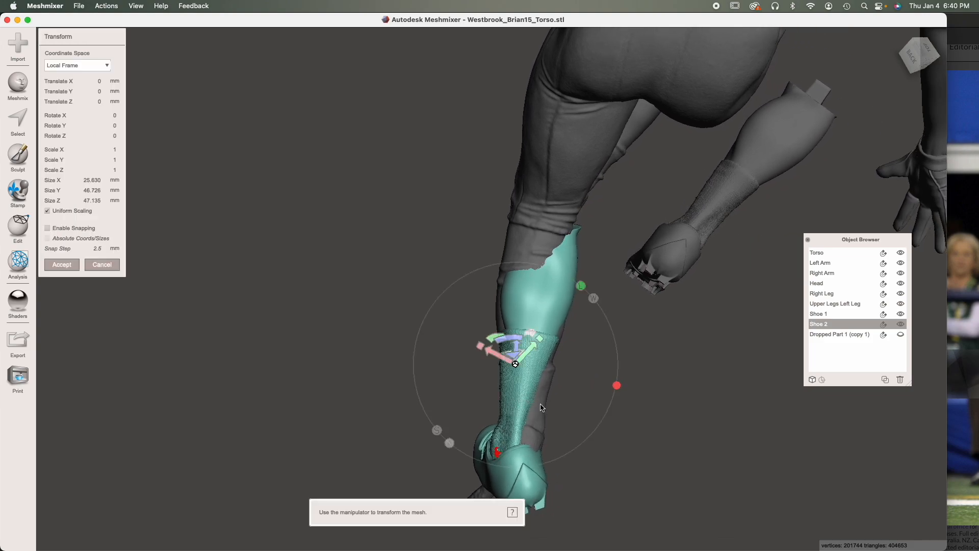
pyautogui.click(594, 298)
pyautogui.click(581, 285)
pyautogui.moveTo(494, 337); pyautogui.dragTo(491, 339)
pyautogui.moveTo(493, 353)
pyautogui.mouseDown()
pyautogui.moveTo(502, 338)
pyautogui.moveTo(492, 353)
pyautogui.mouseUp()
pyautogui.moveTo(586, 459); pyautogui.dragTo(821, 415, button='right')
pyautogui.moveTo(443, 355); pyautogui.dragTo(433, 340)
pyautogui.moveTo(520, 428); pyautogui.dragTo(375, 428, button='right')
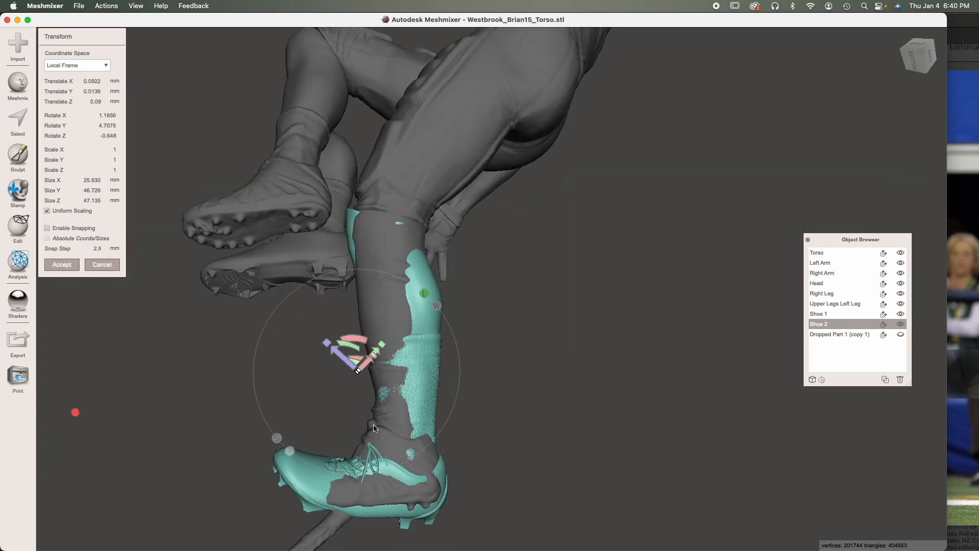
pyautogui.click(52, 265)
pyautogui.moveTo(373, 477); pyautogui.dragTo(444, 416, button='right')
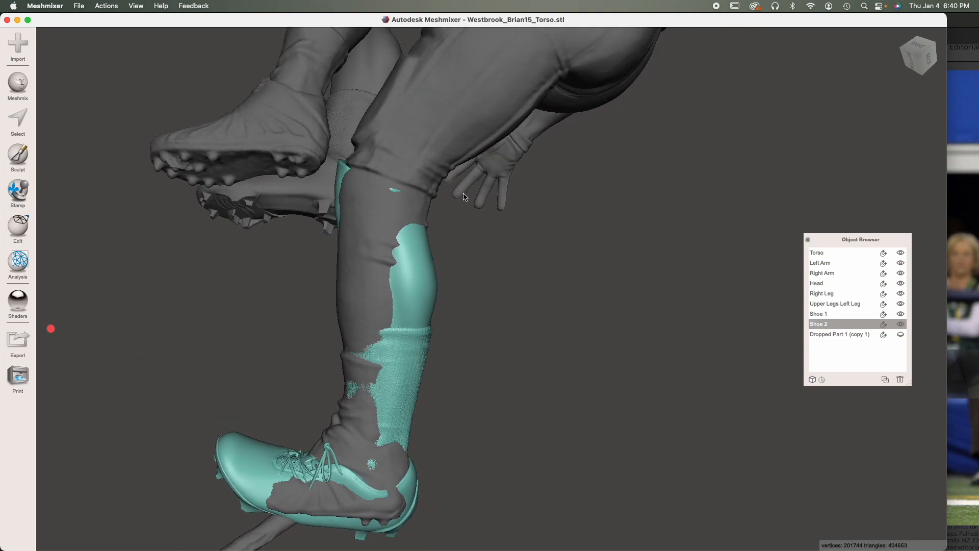
pyautogui.click(448, 144)
pyautogui.click(901, 304)
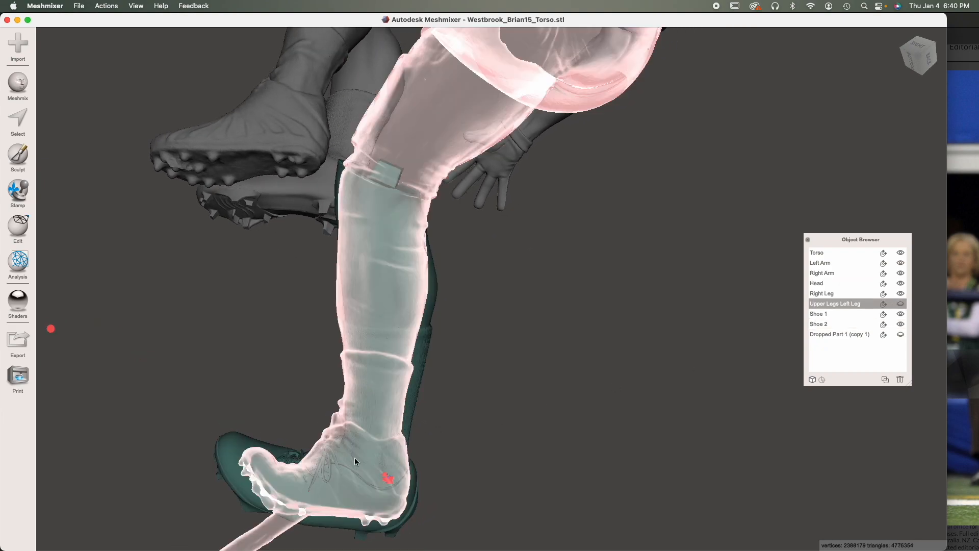
pyautogui.click(240, 467)
pyautogui.click(901, 304)
pyautogui.click(884, 304)
pyautogui.moveTo(557, 404); pyautogui.dragTo(553, 343, button='right')
pyautogui.click(886, 304)
pyautogui.moveTo(479, 376); pyautogui.dragTo(432, 375, button='right')
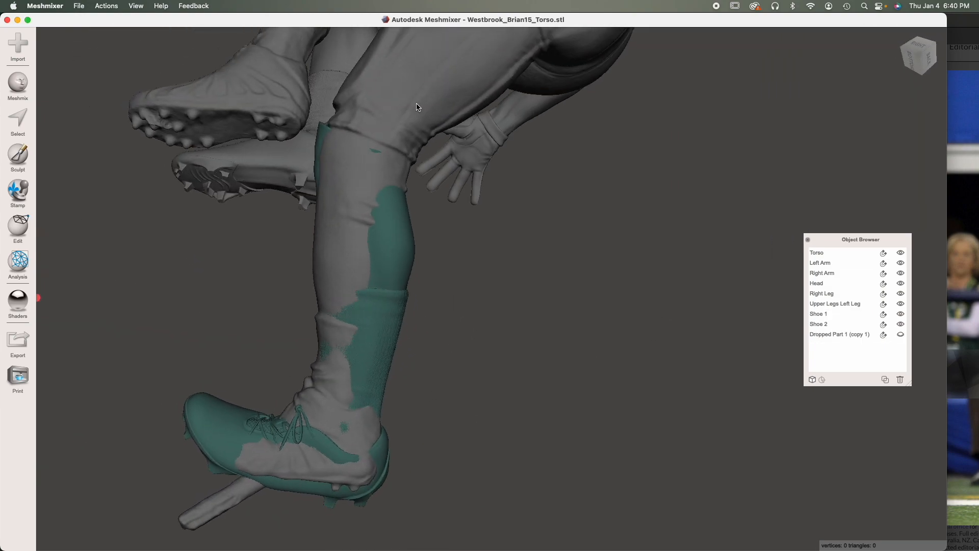
# Step: Hide the Upper Legs Left Leg mesh and select Shoe 2 on its own
pyautogui.click(419, 106)
pyautogui.click(901, 305)
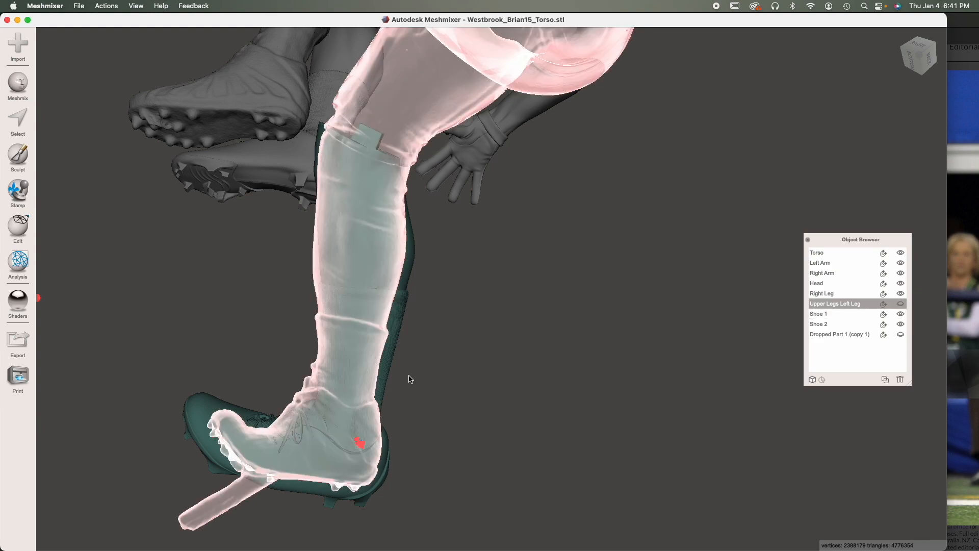
pyautogui.click(352, 371)
pyautogui.moveTo(366, 394); pyautogui.dragTo(407, 396, button='right')
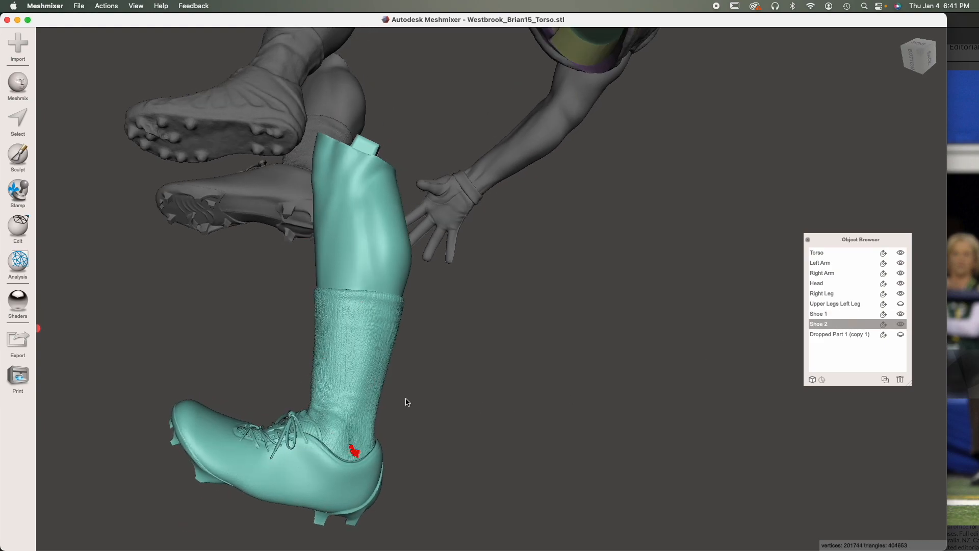
pyautogui.moveTo(430, 302); pyautogui.dragTo(374, 303, button='right')
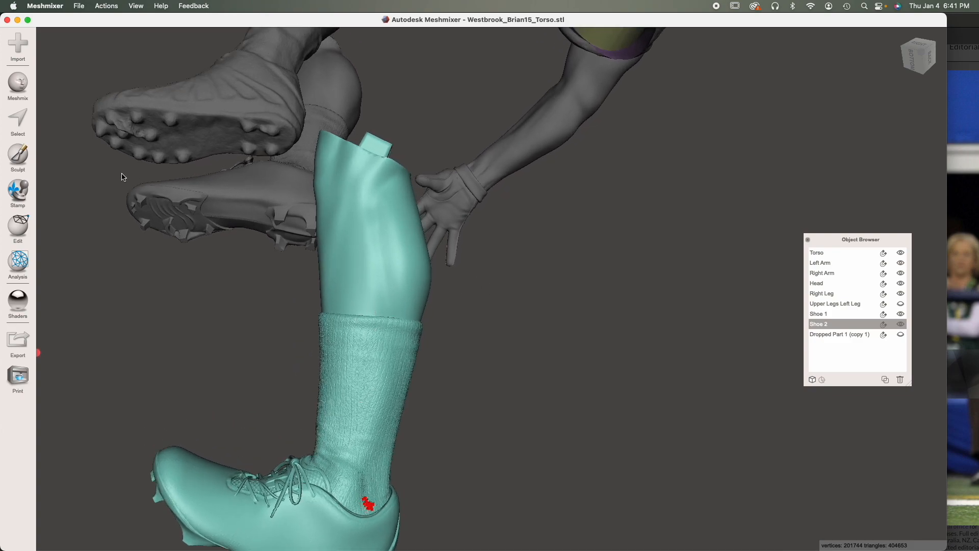
# Step: Set up a Plane Cut on Shoe 2 across the top of the sock, keeping the foot side, and adjust the plane's tilt
pyautogui.click(23, 228)
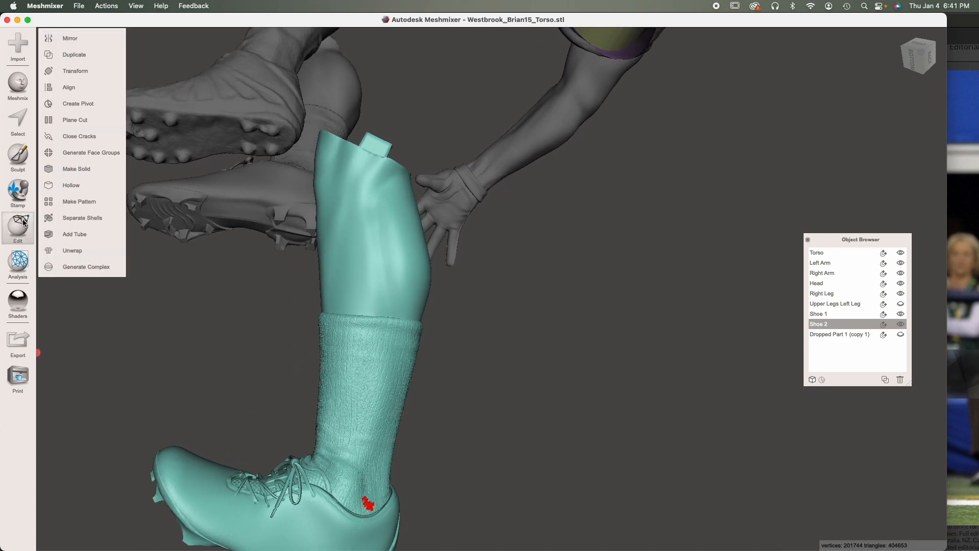
pyautogui.click(75, 119)
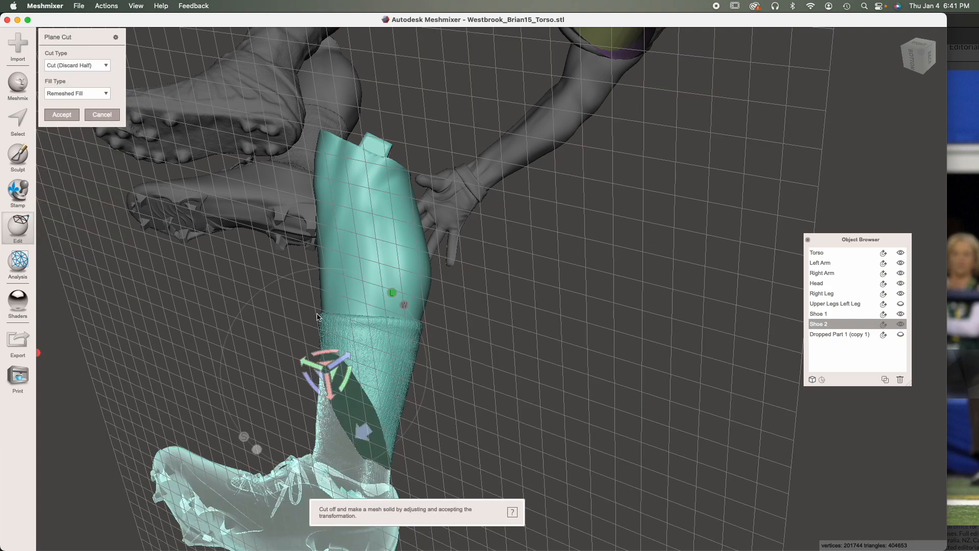
pyautogui.moveTo(312, 311); pyautogui.dragTo(470, 327)
pyautogui.moveTo(368, 334); pyautogui.dragTo(369, 329)
pyautogui.moveTo(381, 353); pyautogui.dragTo(471, 358, button='right')
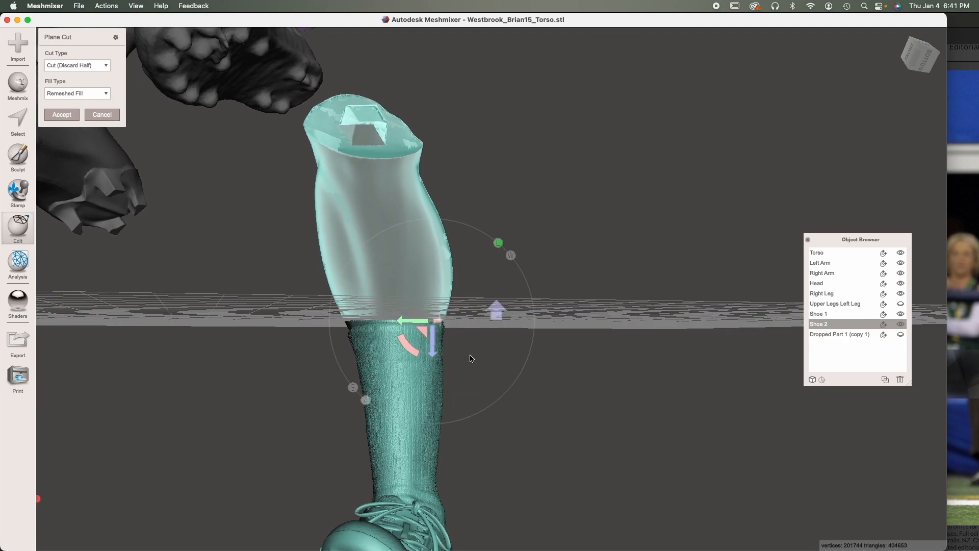
pyautogui.moveTo(408, 341); pyautogui.dragTo(407, 344)
pyautogui.moveTo(406, 352); pyautogui.dragTo(284, 380, button='right')
pyautogui.moveTo(364, 342); pyautogui.dragTo(362, 344)
pyautogui.moveTo(326, 357); pyautogui.dragTo(628, 369, button='right')
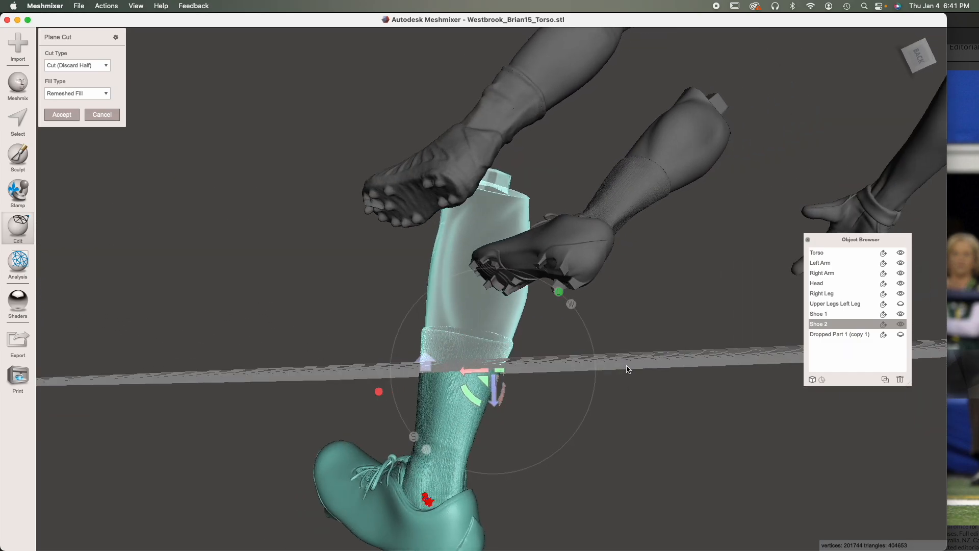
# Step: Redraw the cut plane along the sock's upper edge, level it just above the cuff, and cut away the bare calf
pyautogui.moveTo(416, 322); pyautogui.dragTo(478, 379)
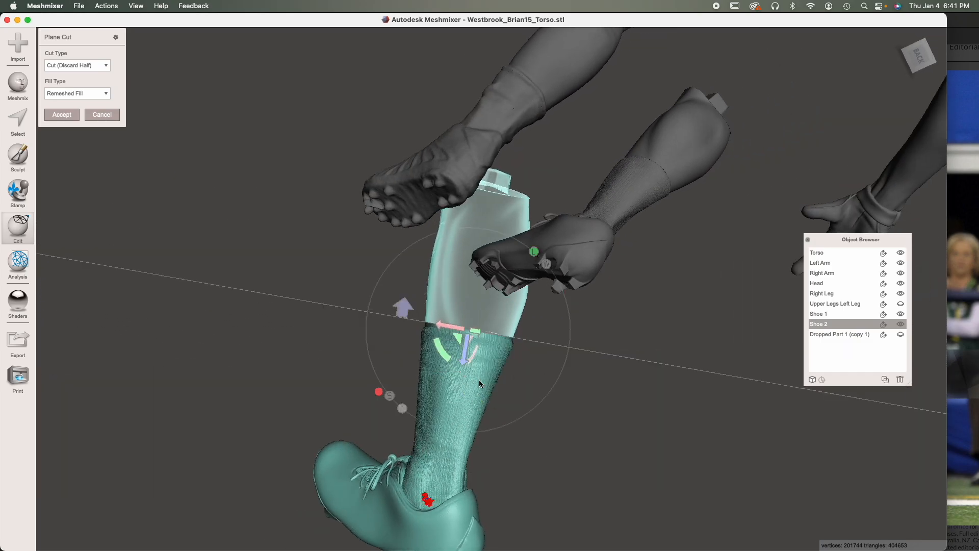
pyautogui.moveTo(478, 379); pyautogui.dragTo(713, 386, button='right')
pyautogui.moveTo(519, 356); pyautogui.dragTo(518, 353)
pyautogui.moveTo(597, 380); pyautogui.dragTo(413, 361, button='right')
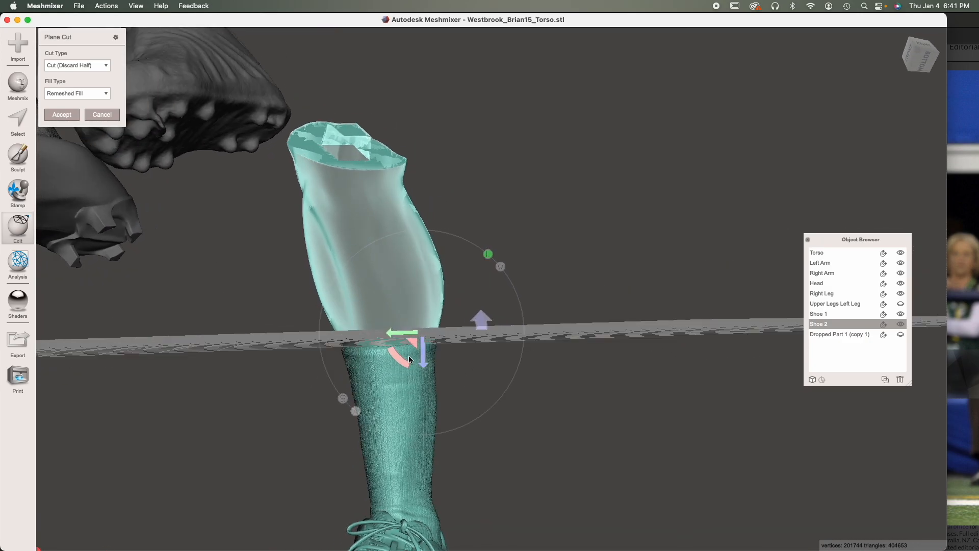
pyautogui.moveTo(395, 359); pyautogui.dragTo(398, 359)
pyautogui.moveTo(415, 383); pyautogui.dragTo(326, 372, button='right')
pyautogui.moveTo(381, 341); pyautogui.dragTo(388, 344)
pyautogui.moveTo(403, 339); pyautogui.dragTo(455, 368, button='right')
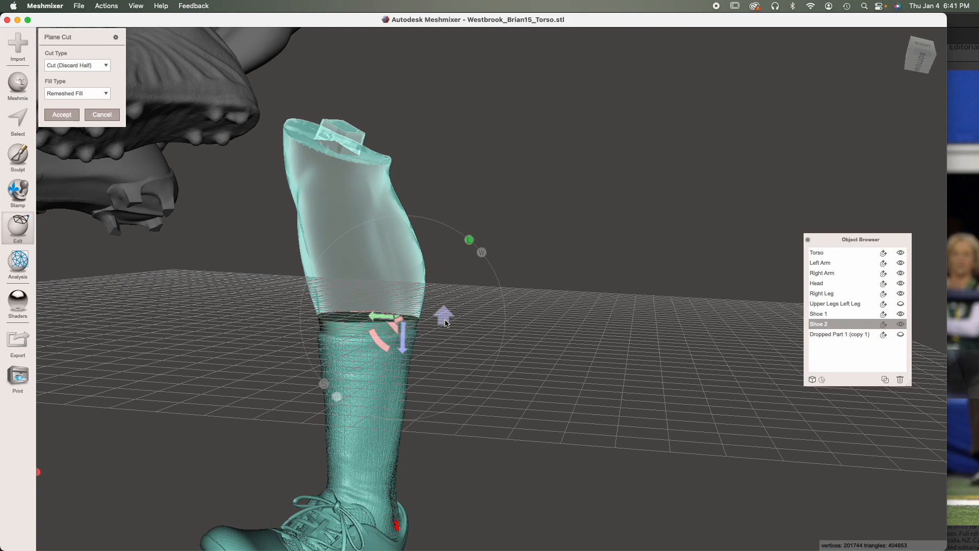
pyautogui.click(59, 115)
# Step: Show the Upper Legs Left Leg mesh again and shift the trimmed Shoe 2 sideways until its sock wraps around the lower leg
pyautogui.moveTo(540, 365); pyautogui.dragTo(460, 361, button='right')
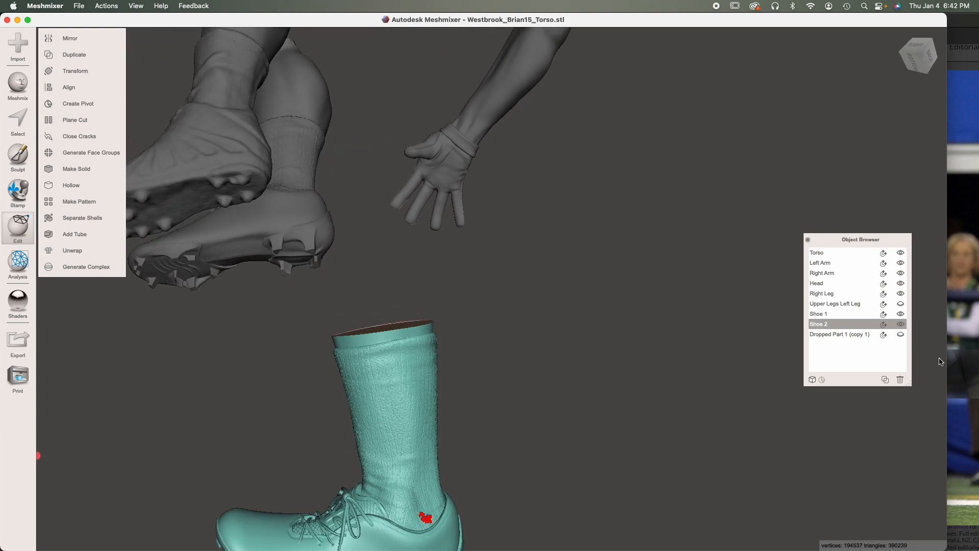
pyautogui.click(901, 304)
pyautogui.moveTo(566, 394); pyautogui.dragTo(437, 350, button='right')
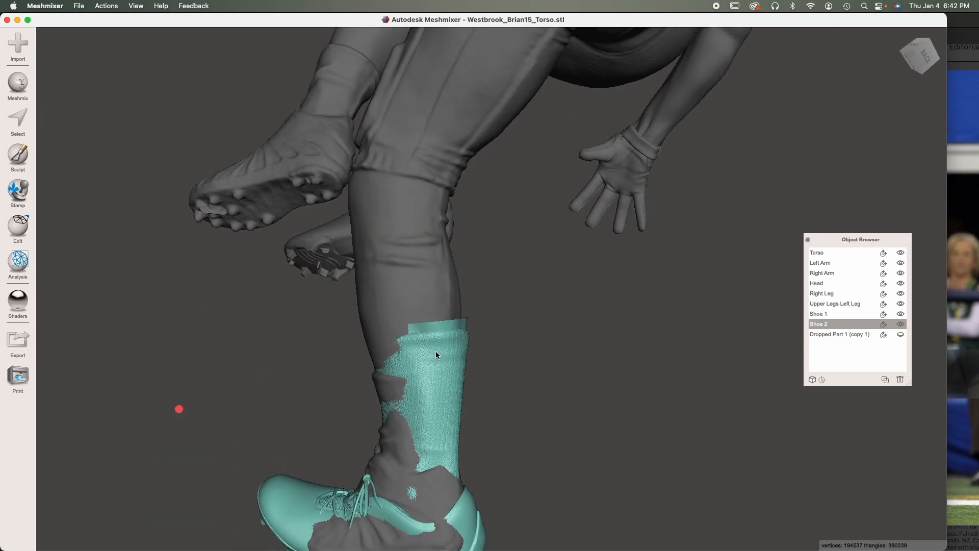
pyautogui.press('t')
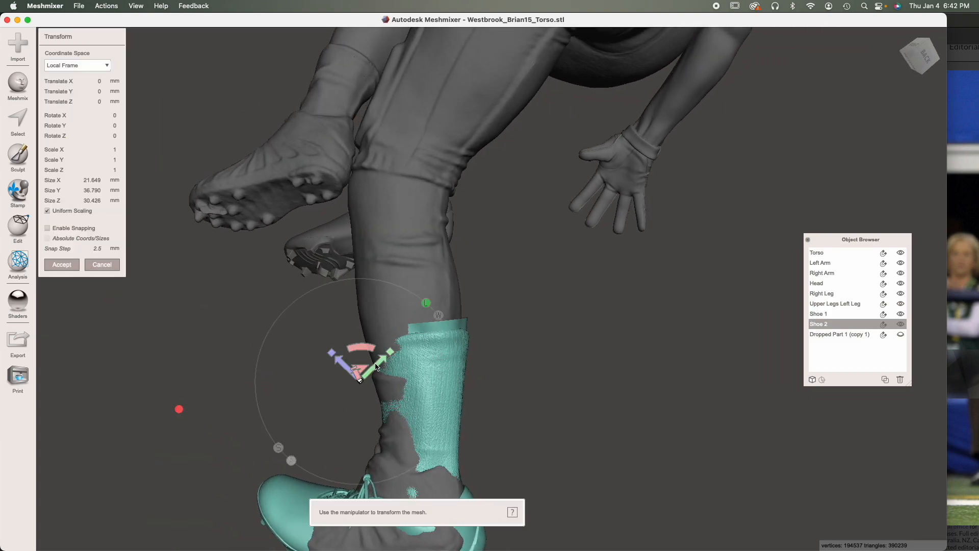
pyautogui.moveTo(374, 366); pyautogui.dragTo(341, 364)
pyautogui.moveTo(343, 408); pyautogui.dragTo(587, 363, button='right')
pyautogui.moveTo(421, 308); pyautogui.dragTo(424, 312)
pyautogui.moveTo(433, 365); pyautogui.dragTo(626, 427, button='right')
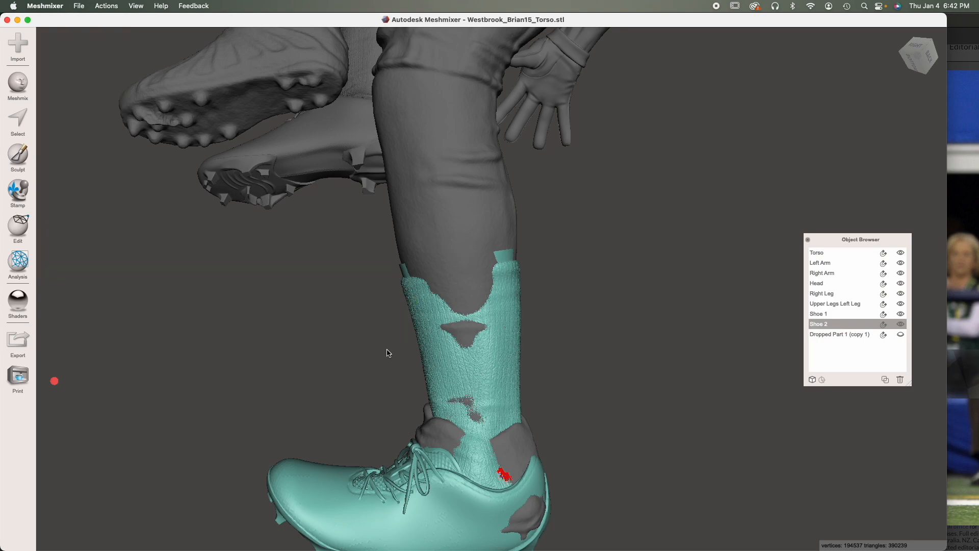
# Step: Plane-cut the Upper Legs Left Leg mesh just below Shoe 2's sock edge, discarding the lower half with Remeshed Fill
pyautogui.moveTo(386, 352); pyautogui.dragTo(352, 374, button='middle')
pyautogui.moveTo(352, 374); pyautogui.dragTo(373, 375, button='right')
pyautogui.click(402, 230)
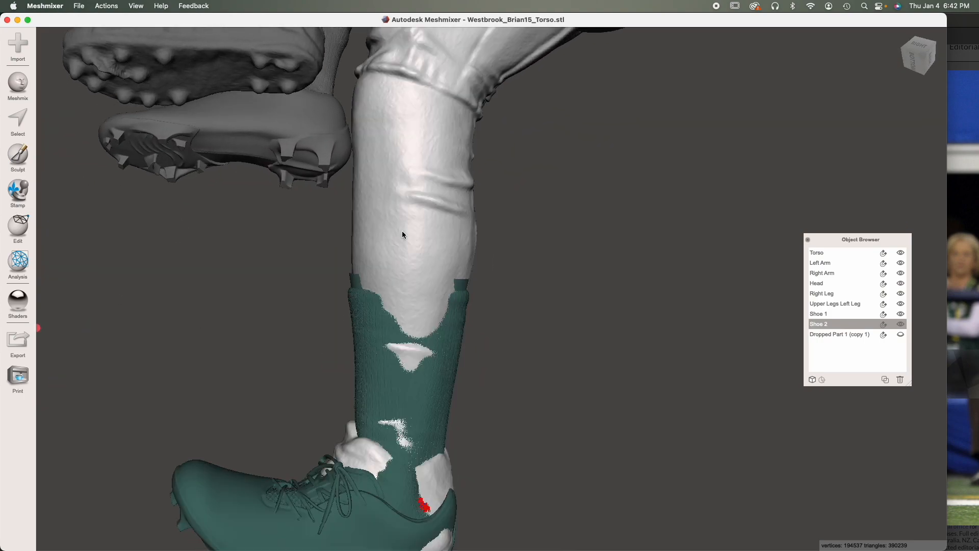
pyautogui.moveTo(403, 258); pyautogui.dragTo(302, 286, button='right')
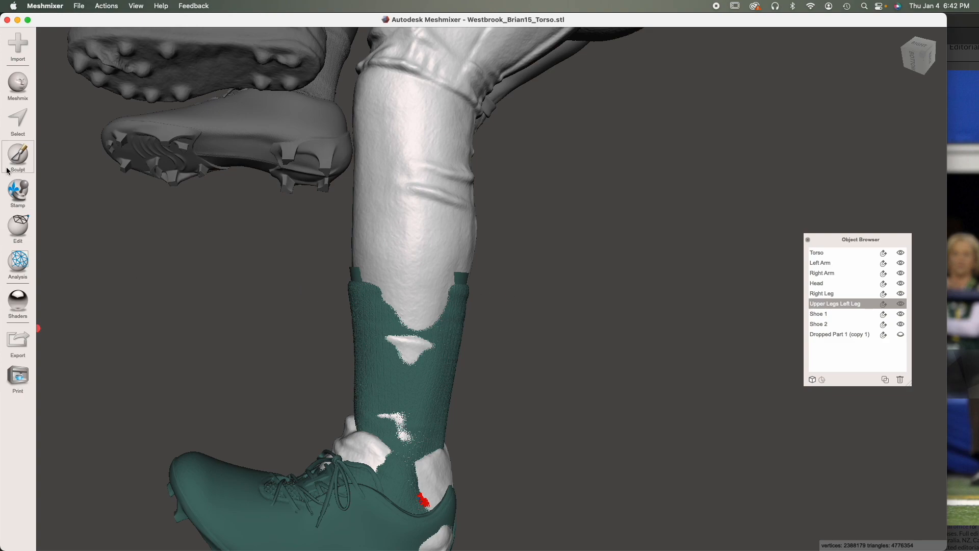
pyautogui.click(19, 230)
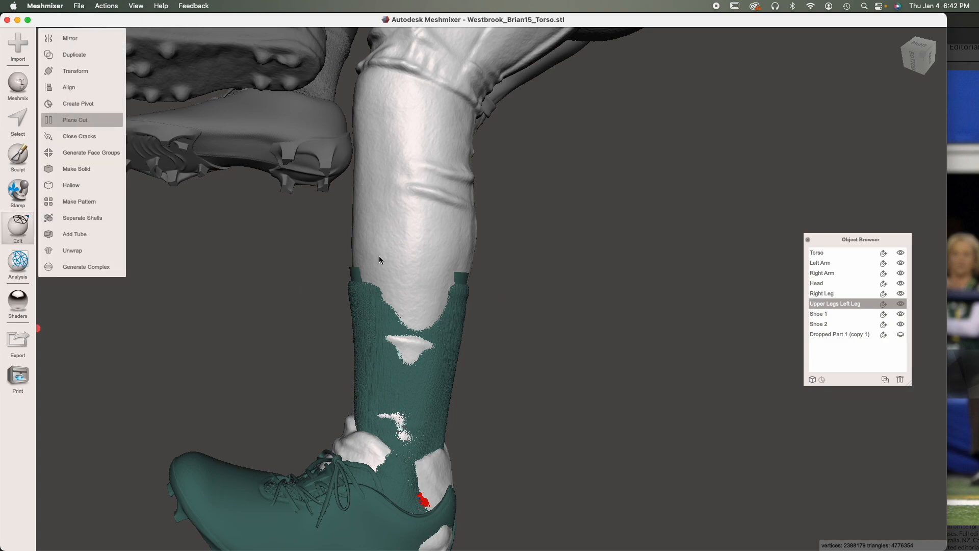
pyautogui.moveTo(338, 281); pyautogui.dragTo(545, 292)
pyautogui.click(396, 272)
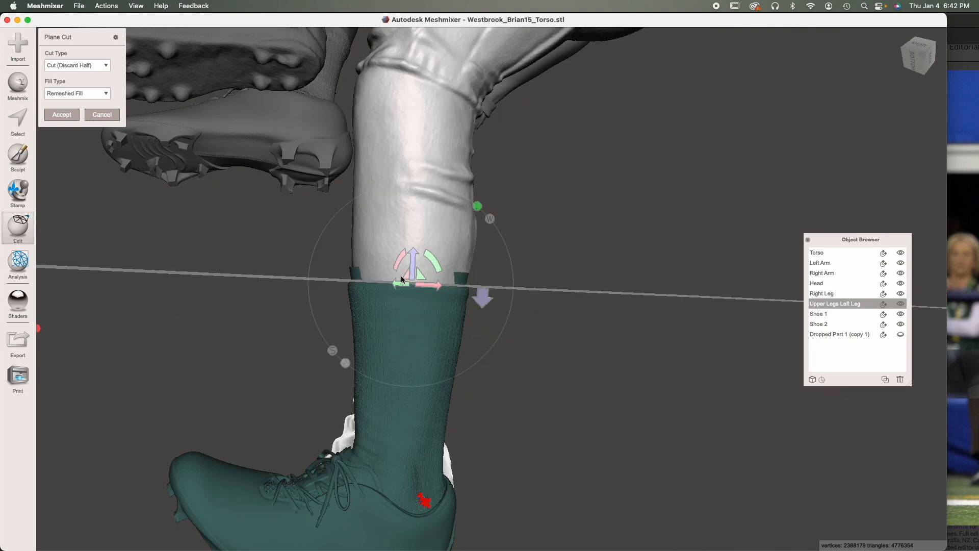
pyautogui.click(56, 119)
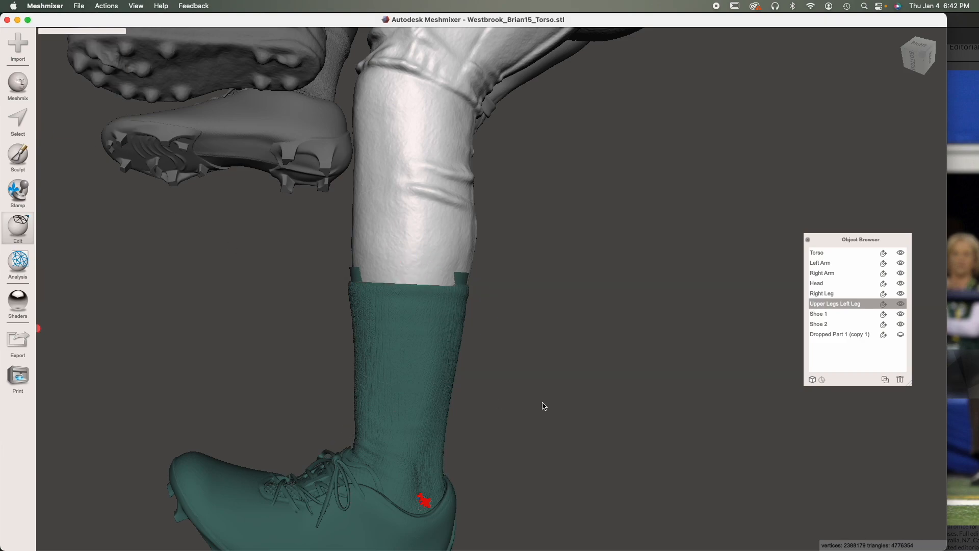
# Step: Start sculpting the Upper Legs Left Leg mesh with the ShrinkSmooth brush enlarged to size 31
pyautogui.moveTo(551, 408); pyautogui.dragTo(250, 303, button='right')
pyautogui.moveTo(312, 273); pyautogui.dragTo(450, 445, button='right')
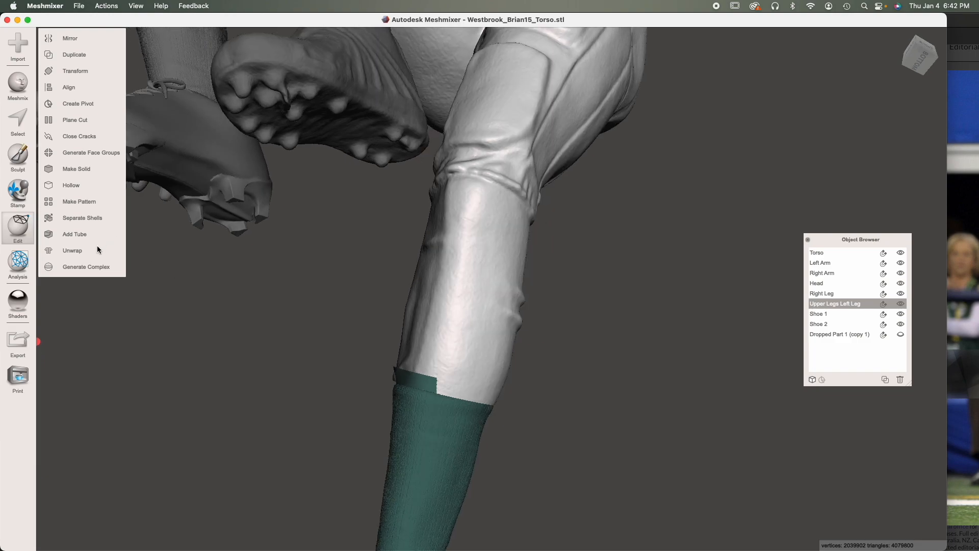
pyautogui.moveTo(459, 403); pyautogui.dragTo(427, 378, button='right')
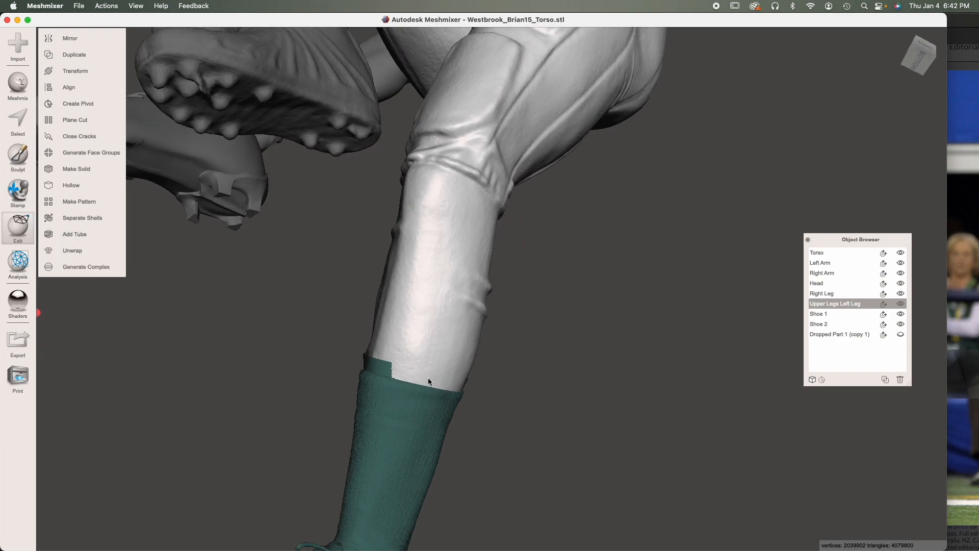
pyautogui.scroll(10, 426, 377)
pyautogui.moveTo(363, 402); pyautogui.dragTo(316, 397, button='right')
pyautogui.moveTo(316, 397); pyautogui.dragTo(406, 376, button='middle')
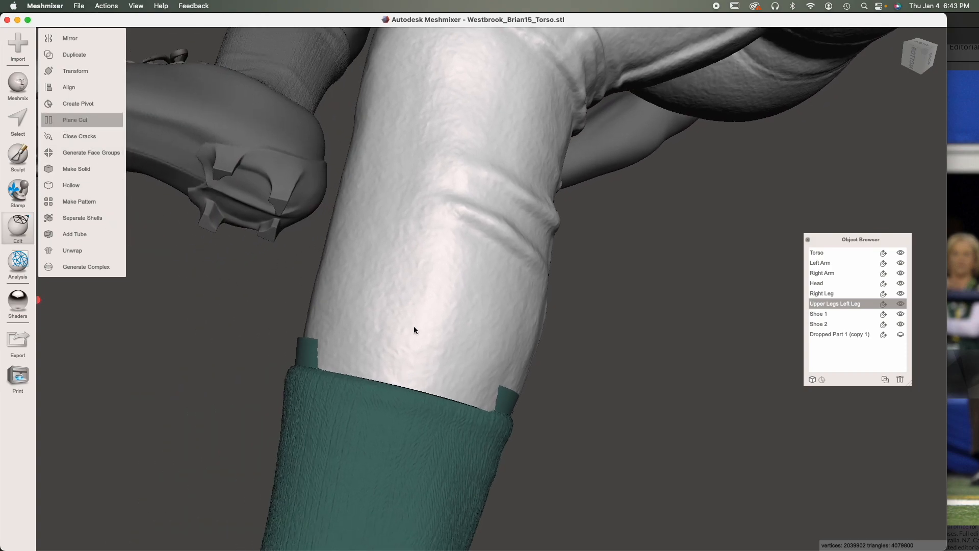
pyautogui.click(28, 157)
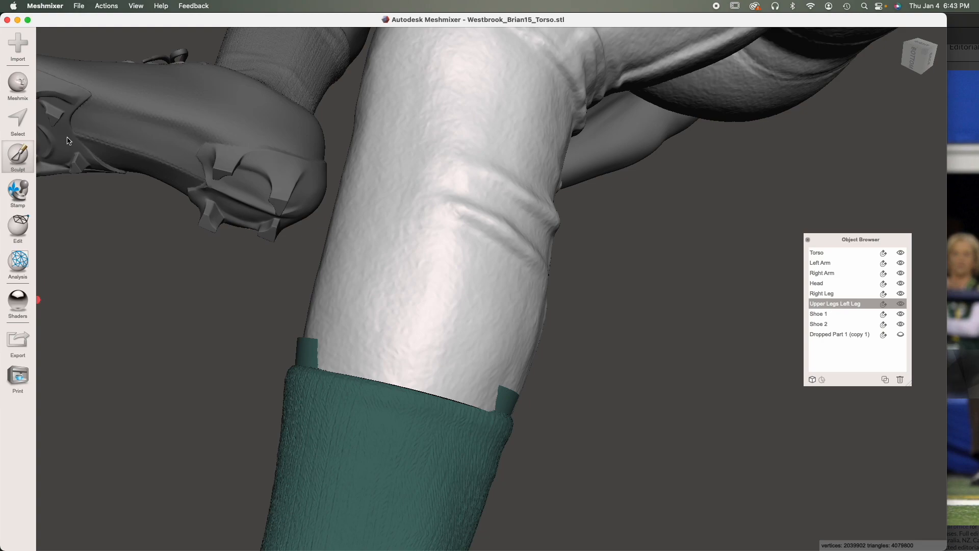
pyautogui.moveTo(82, 64)
pyautogui.click(279, 184)
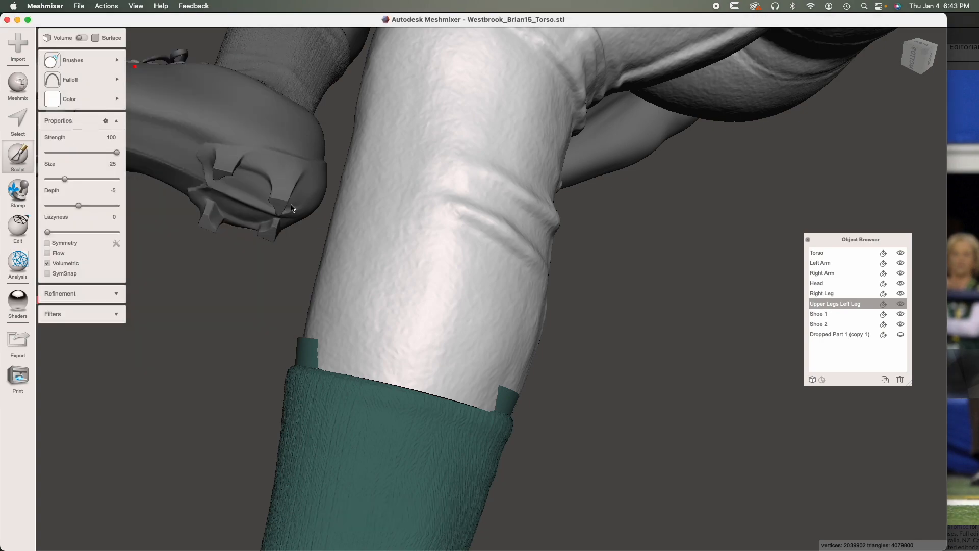
pyautogui.moveTo(384, 377); pyautogui.dragTo(363, 380, button='right')
pyautogui.press(']')
pyautogui.press(']')
pyautogui.press(']')
pyautogui.moveTo(282, 407); pyautogui.dragTo(288, 436, button='right')
# Step: Smooth the leg's lower cut edge along the sock line, reducing the brush strength to 38
pyautogui.moveTo(283, 432); pyautogui.dragTo(423, 464)
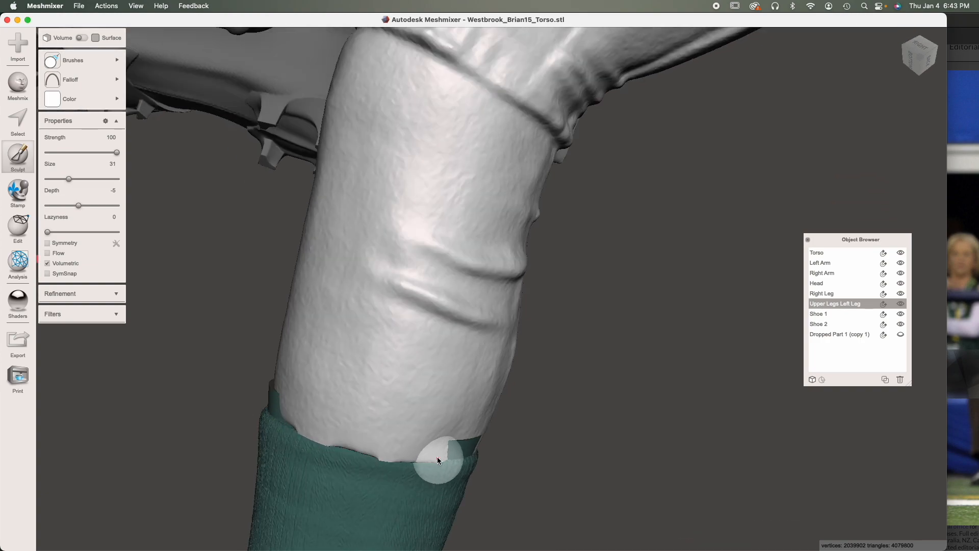
pyautogui.click(74, 153)
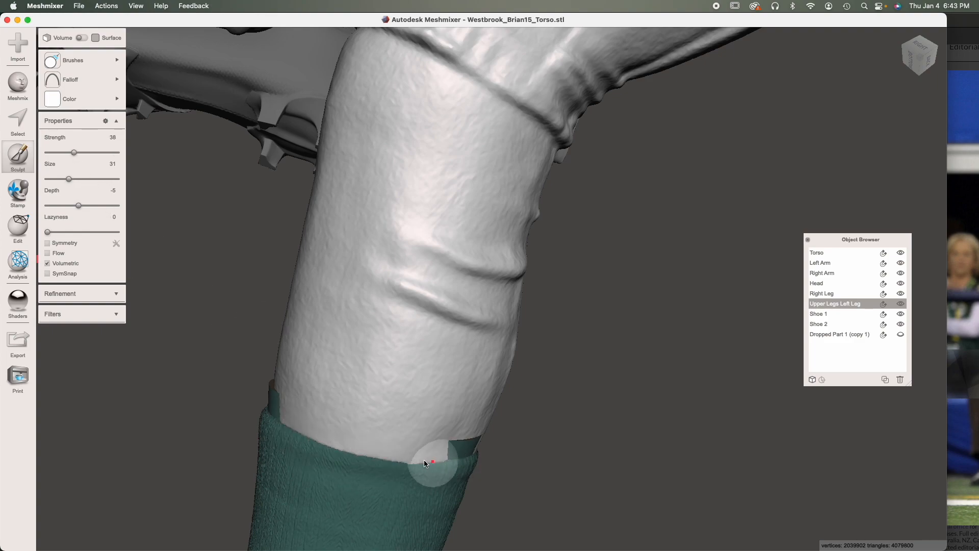
pyautogui.moveTo(309, 448)
pyautogui.mouseDown(button='right')
pyautogui.moveTo(345, 469)
pyautogui.moveTo(388, 442)
pyautogui.mouseUp(button='right')
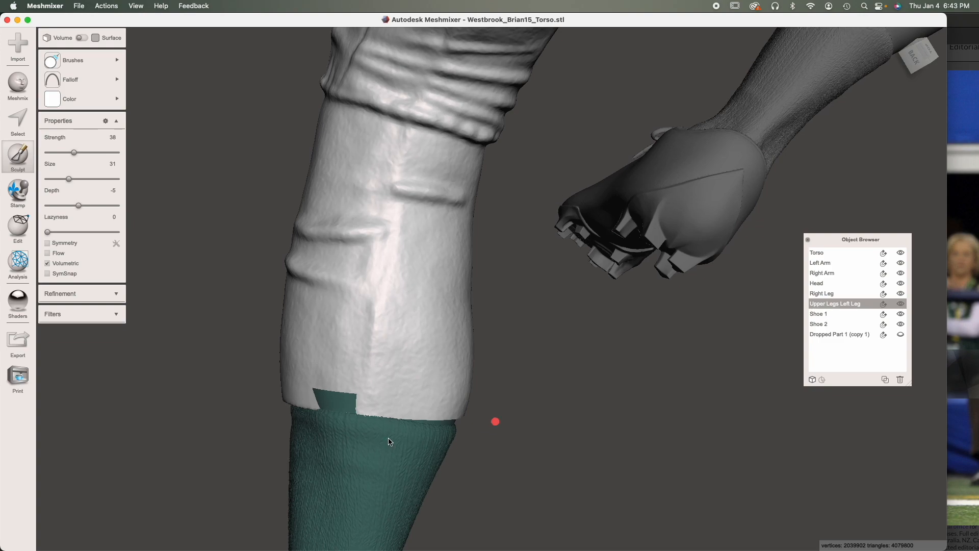
pyautogui.moveTo(466, 415)
pyautogui.mouseDown(button='right')
pyautogui.moveTo(415, 415)
pyautogui.moveTo(479, 441)
pyautogui.moveTo(480, 428)
pyautogui.moveTo(381, 436)
pyautogui.mouseUp(button='right')
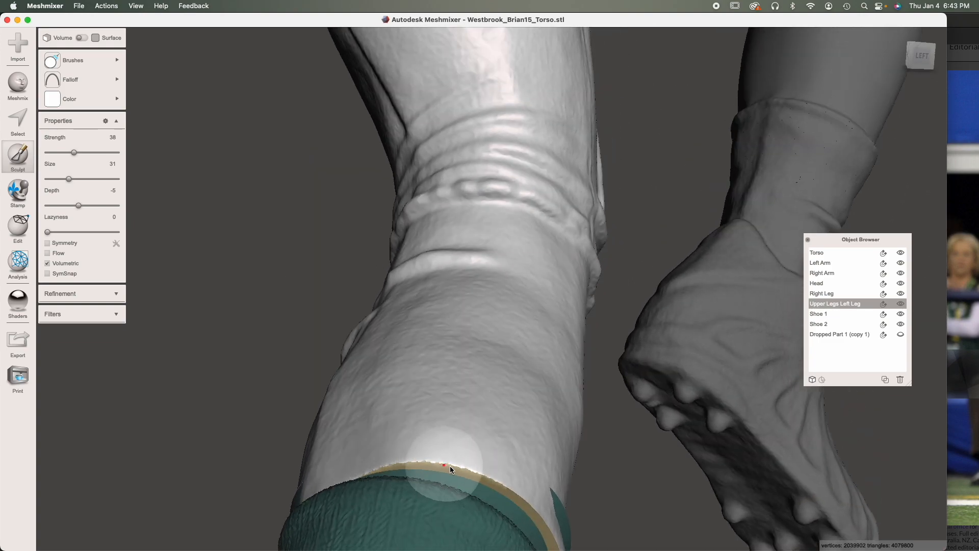
# Step: Smooth the rest of the leg's cut edge around the sock, raising the brush strength to 86 and finally 100
pyautogui.click(108, 152)
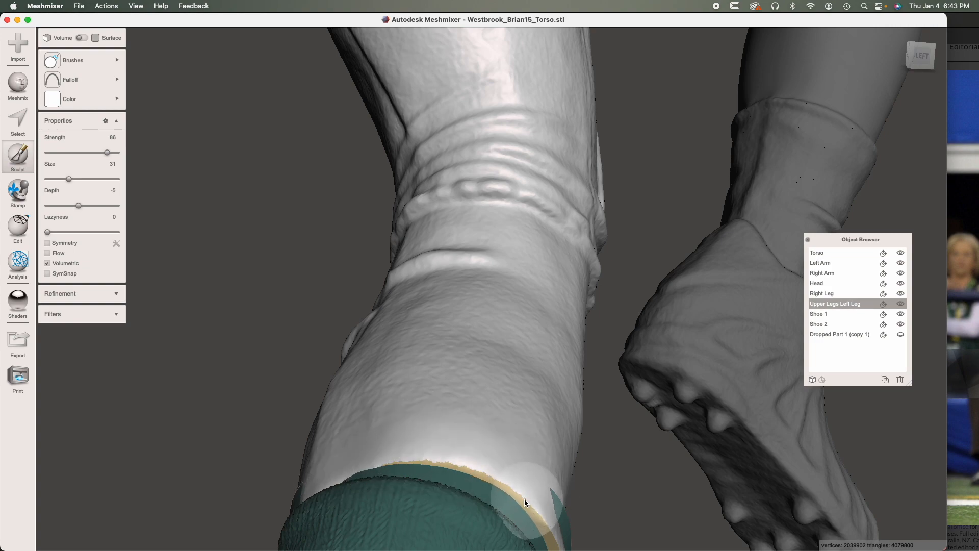
pyautogui.moveTo(107, 152); pyautogui.dragTo(123, 153)
pyautogui.moveTo(572, 504); pyautogui.dragTo(570, 526)
pyautogui.moveTo(389, 454); pyautogui.dragTo(334, 434, button='right')
pyautogui.moveTo(461, 507); pyautogui.dragTo(363, 377)
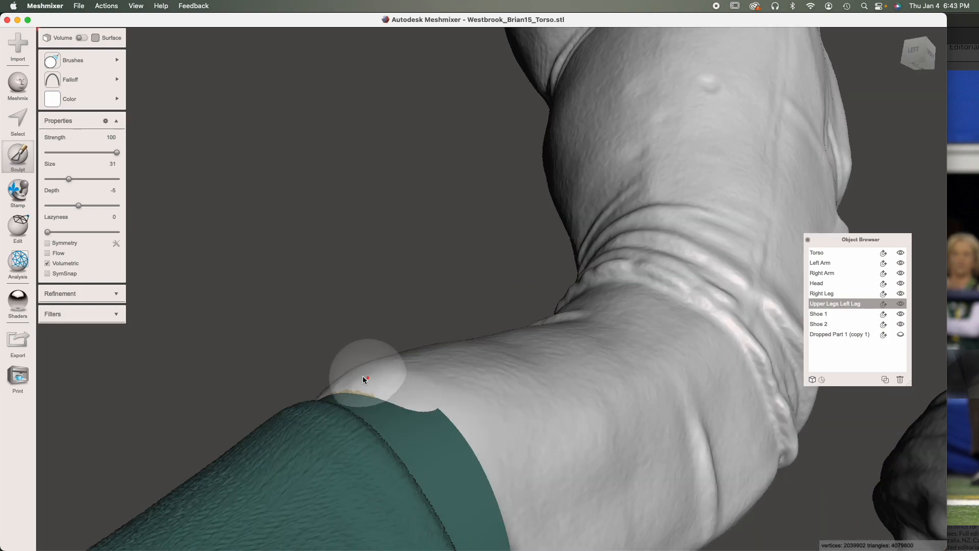
pyautogui.moveTo(363, 380); pyautogui.dragTo(349, 343, button='right')
pyautogui.moveTo(350, 343); pyautogui.dragTo(367, 404)
pyautogui.moveTo(367, 404); pyautogui.dragTo(498, 477, button='right')
pyautogui.moveTo(499, 477); pyautogui.dragTo(563, 480)
pyautogui.moveTo(563, 480); pyautogui.dragTo(637, 419, button='right')
pyautogui.moveTo(638, 419); pyautogui.dragTo(605, 454)
pyautogui.moveTo(605, 454); pyautogui.dragTo(686, 276, button='right')
pyautogui.moveTo(685, 277); pyautogui.dragTo(607, 433)
pyautogui.moveTo(607, 434)
pyautogui.mouseDown(button='right')
pyautogui.moveTo(506, 341)
pyautogui.moveTo(449, 361)
pyautogui.mouseUp(button='right')
pyautogui.press('Escape')
# Step: Select Shoe 2 and start sculpting it at the band above the sock cuff
pyautogui.moveTo(480, 411)
pyautogui.mouseDown(button='right')
pyautogui.moveTo(557, 419)
pyautogui.moveTo(552, 390)
pyautogui.moveTo(582, 387)
pyautogui.moveTo(624, 413)
pyautogui.moveTo(640, 372)
pyautogui.mouseUp(button='right')
pyautogui.click(588, 452)
pyautogui.scroll(5, 507, 422)
pyautogui.moveTo(507, 420); pyautogui.dragTo(542, 455, button='right')
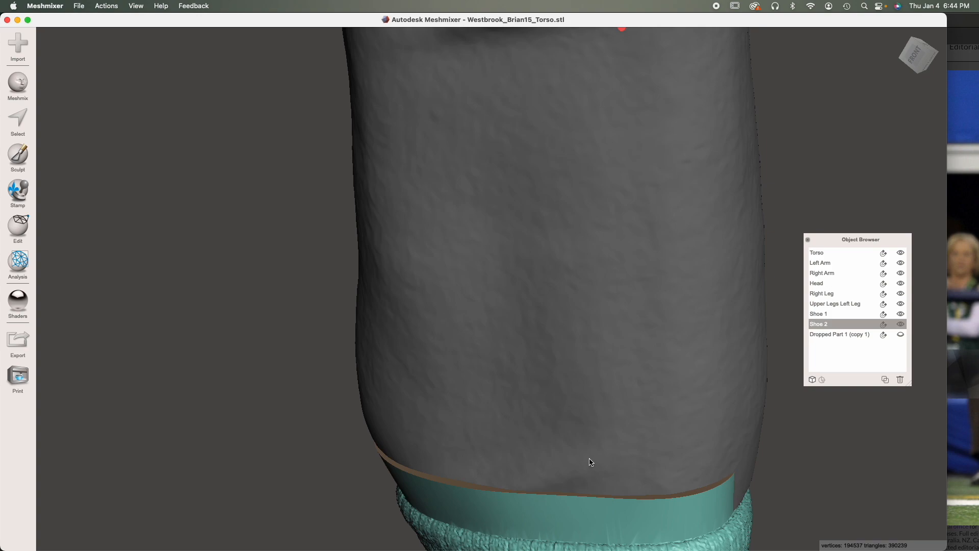
pyautogui.click(18, 153)
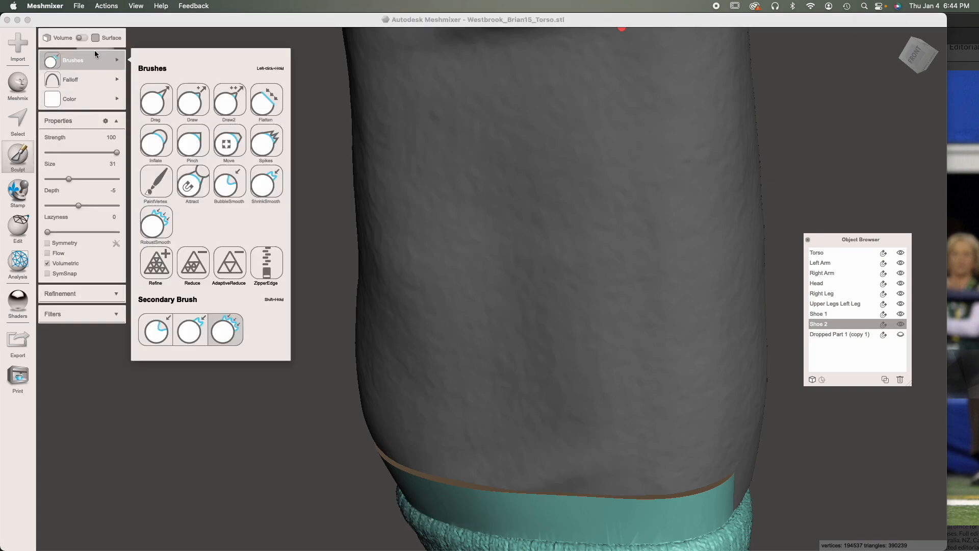
# Step: Try smoothing the rim of Shoe 2's band above the cuff at brush strength 52, and undo the stroke
pyautogui.click(84, 153)
pyautogui.moveTo(721, 473)
pyautogui.mouseDown()
pyautogui.moveTo(548, 480)
pyautogui.moveTo(506, 467)
pyautogui.mouseUp()
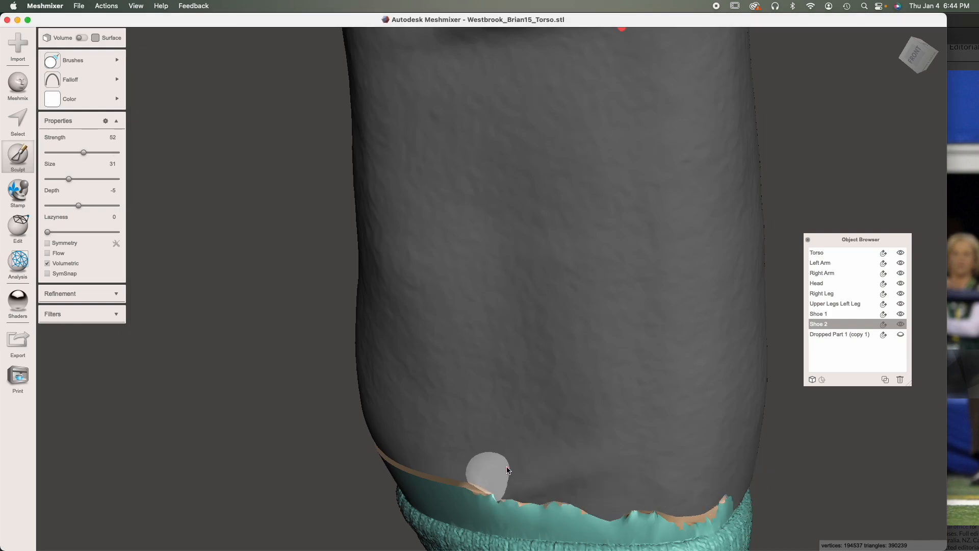
pyautogui.press('super+z')
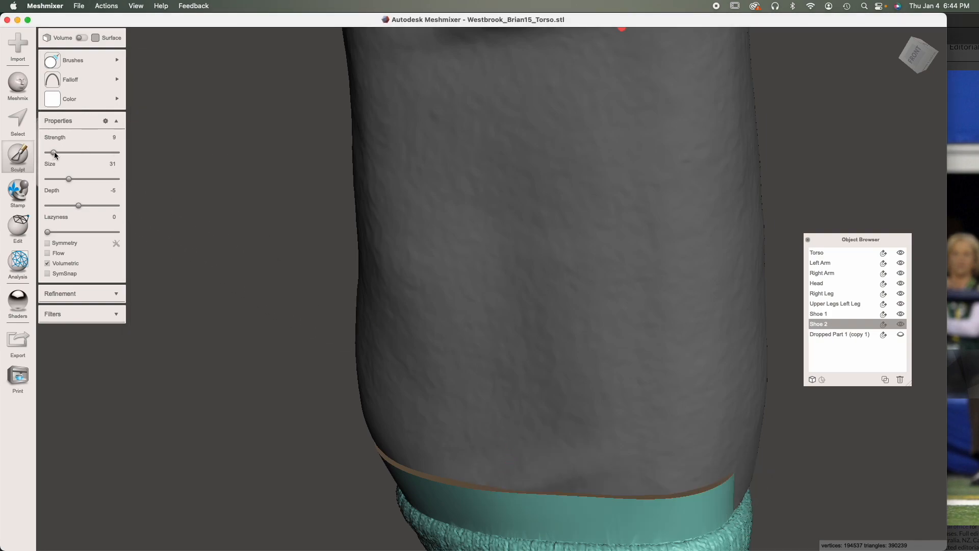
# Step: Show the mesh wireframe around the band above Shoe 2's sock cuff, with brush strength 9
pyautogui.press('w')
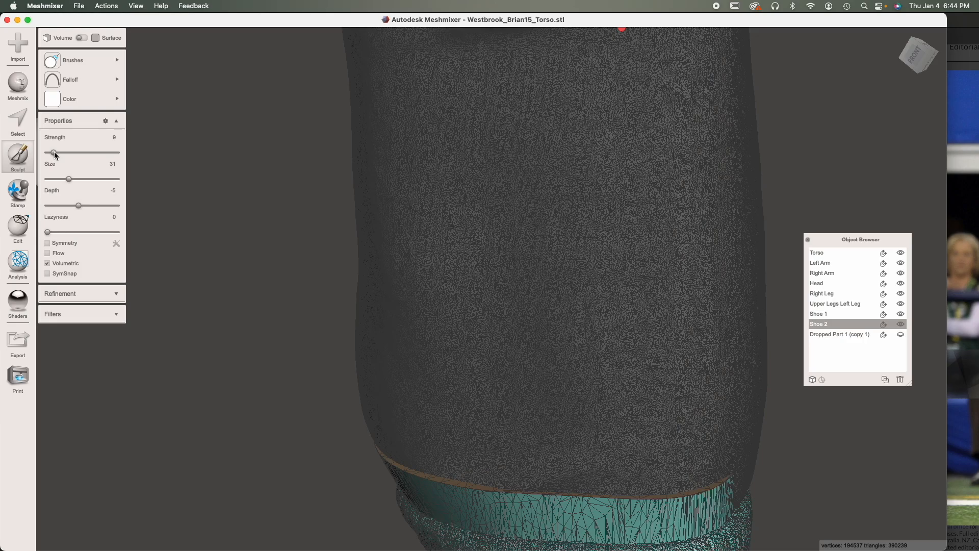
pyautogui.moveTo(562, 394); pyautogui.dragTo(573, 410, button='right')
pyautogui.scroll(3, 632, 444)
pyautogui.moveTo(636, 418)
pyautogui.mouseDown(button='right')
pyautogui.moveTo(573, 368)
pyautogui.moveTo(648, 408)
pyautogui.mouseUp(button='right')
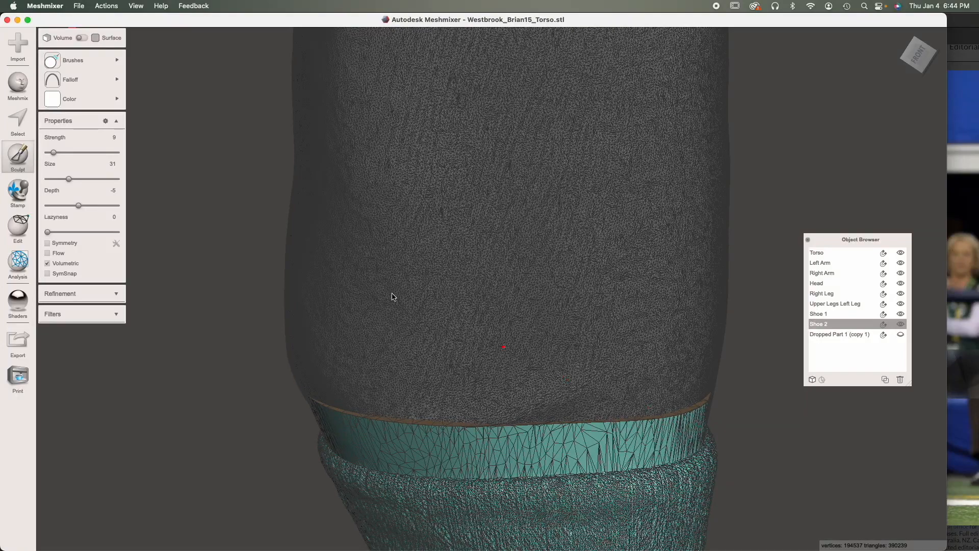
# Step: Densify the band above Shoe 2's sock cuff with the Refine brush, working around its rim
pyautogui.click(60, 57)
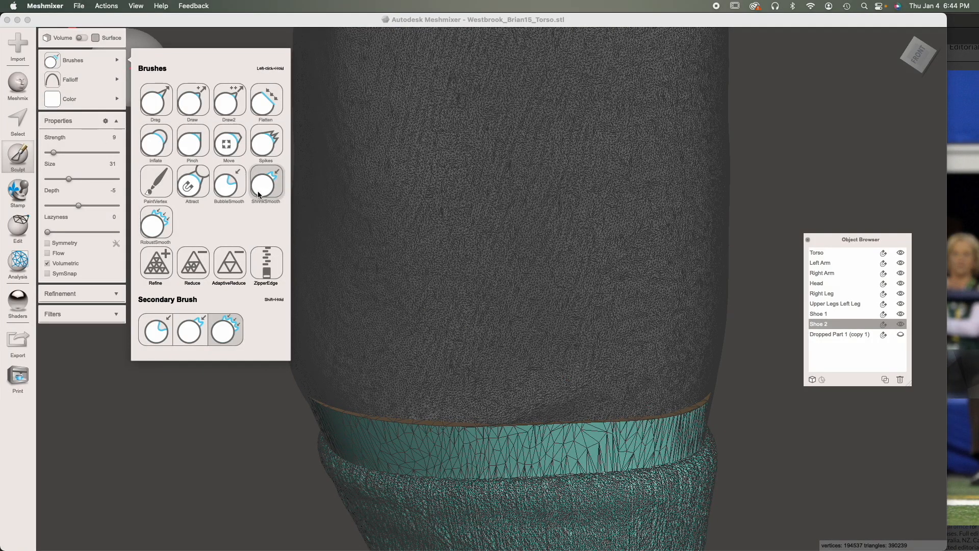
pyautogui.click(164, 257)
pyautogui.moveTo(673, 423)
pyautogui.mouseDown()
pyautogui.moveTo(428, 434)
pyautogui.moveTo(333, 421)
pyautogui.mouseUp()
pyautogui.moveTo(332, 420); pyautogui.dragTo(658, 416, button='right')
pyautogui.moveTo(684, 415)
pyautogui.mouseDown()
pyautogui.moveTo(592, 427)
pyautogui.moveTo(356, 384)
pyautogui.mouseUp()
pyautogui.moveTo(569, 423); pyautogui.dragTo(484, 408, button='right')
pyautogui.moveTo(593, 406); pyautogui.dragTo(447, 409)
pyautogui.moveTo(447, 409); pyautogui.dragTo(377, 400, button='right')
pyautogui.moveTo(457, 426); pyautogui.dragTo(463, 437)
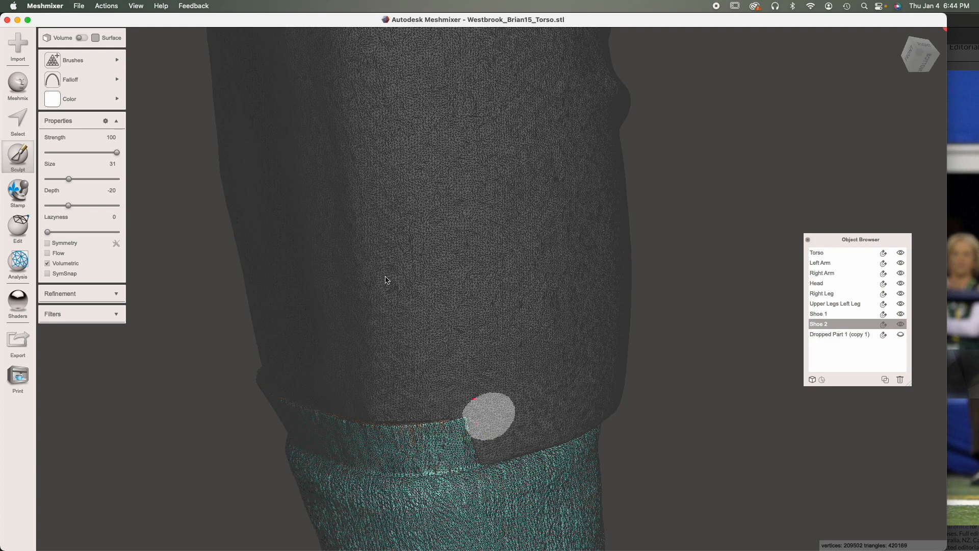
# Step: Switch back to the ShrinkSmooth brush, hide the wireframe, and reduce the brush size to 26
pyautogui.click(79, 60)
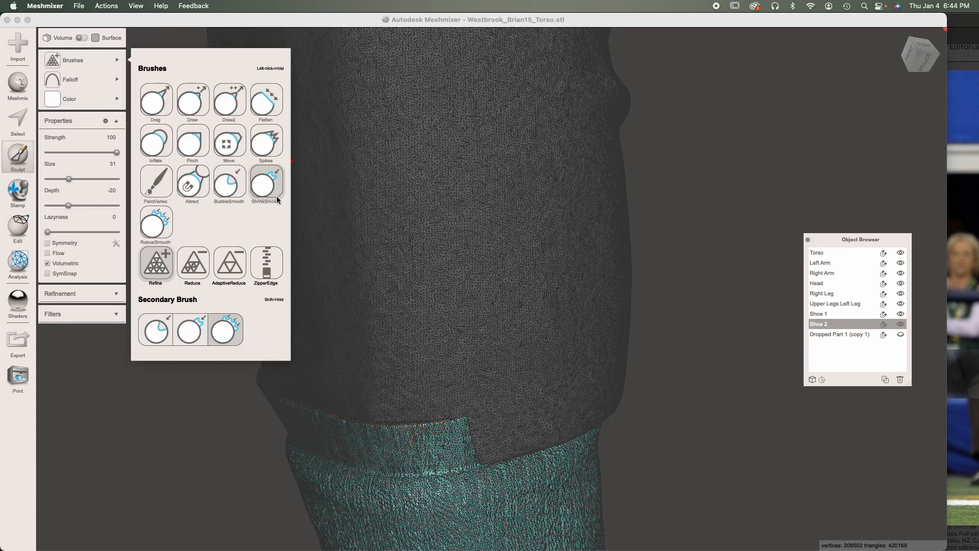
pyautogui.click(270, 196)
pyautogui.press('w')
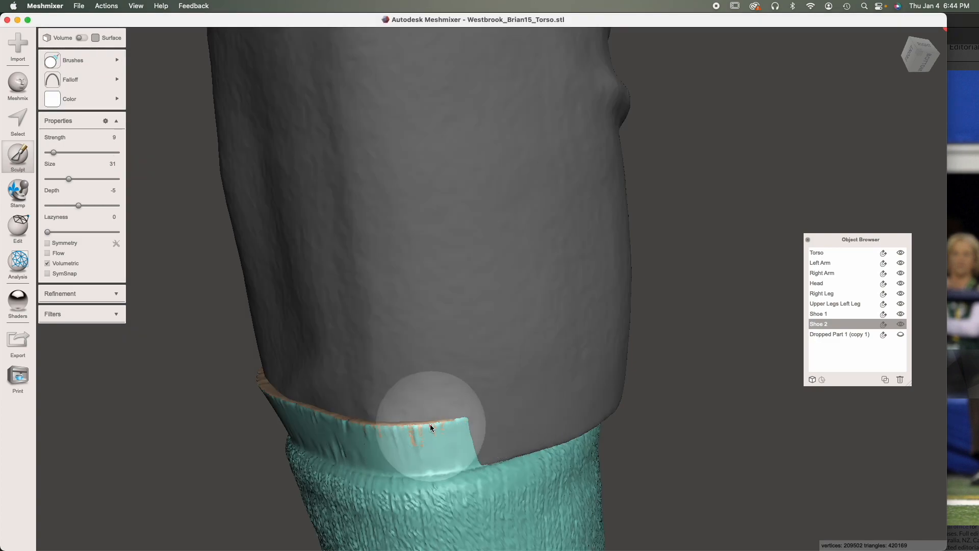
pyautogui.press('[')
pyautogui.press('[')
pyautogui.press('[')
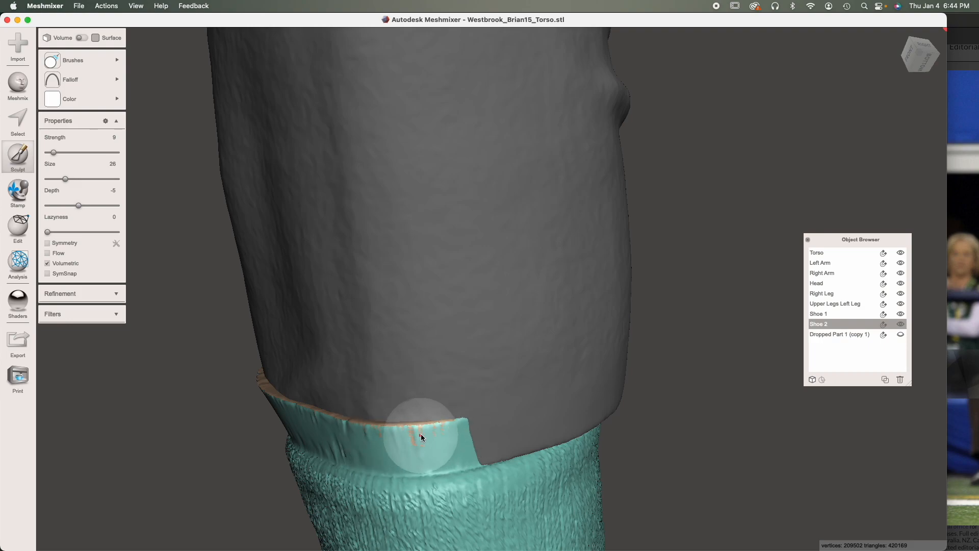
# Step: Smooth the refined band above Shoe 2's sock cuff, raising the brush strength to 64
pyautogui.moveTo(458, 433)
pyautogui.mouseDown()
pyautogui.moveTo(328, 419)
pyautogui.moveTo(486, 424)
pyautogui.moveTo(338, 433)
pyautogui.mouseUp()
pyautogui.moveTo(307, 433); pyautogui.dragTo(479, 432, button='right')
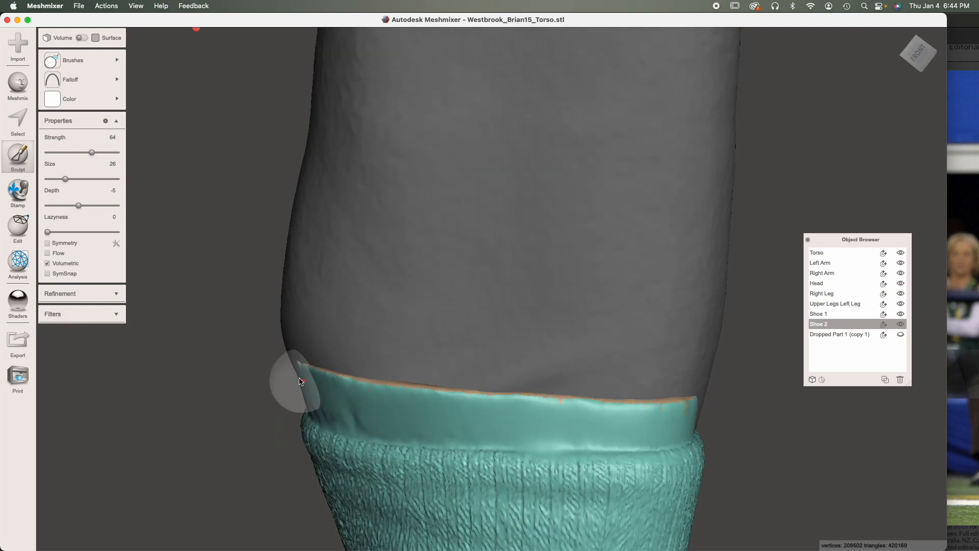
pyautogui.moveTo(451, 399); pyautogui.dragTo(531, 398, button='right')
pyautogui.moveTo(321, 367); pyautogui.dragTo(315, 329, button='right')
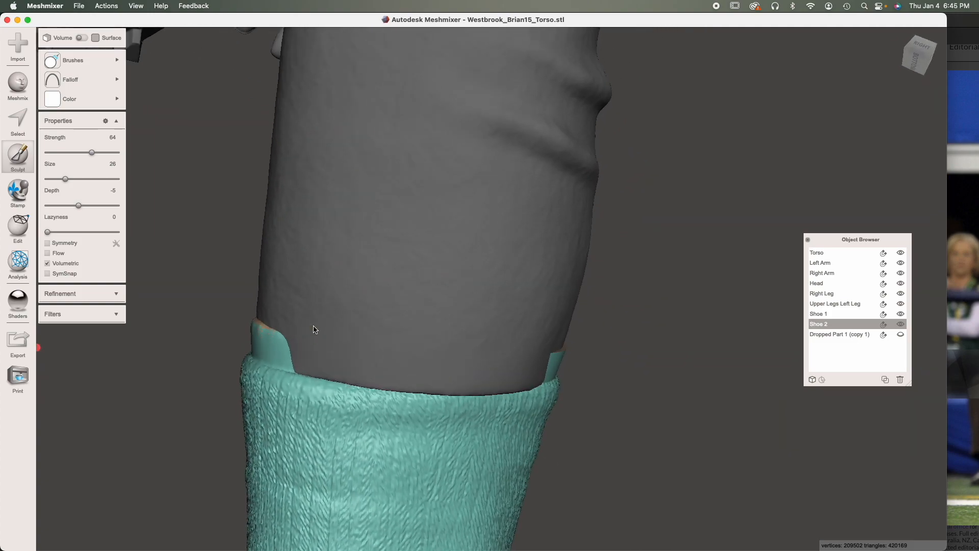
pyautogui.press('Escape')
# Step: Join Upper Legs Left Leg and Shoe 2 with a Boolean Union in Precise solution mode
pyautogui.scroll(-8, 352, 326)
pyautogui.click(497, 258)
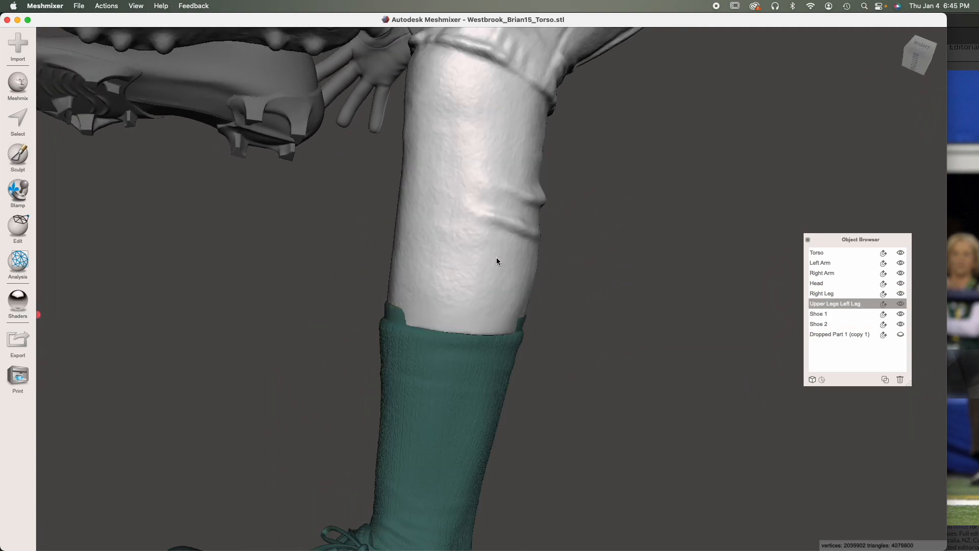
pyautogui.keyDown('shift'); pyautogui.click(446, 382); pyautogui.keyUp('shift')
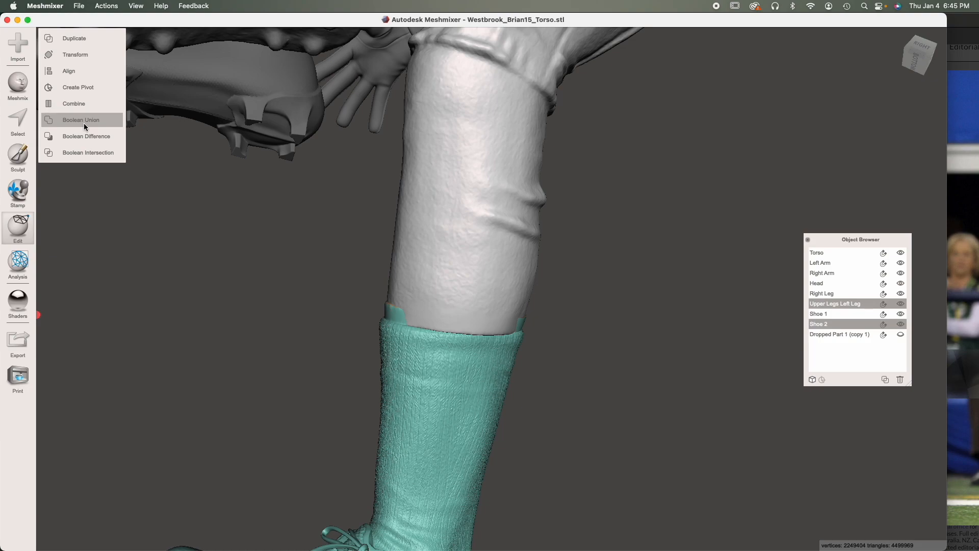
pyautogui.click(84, 125)
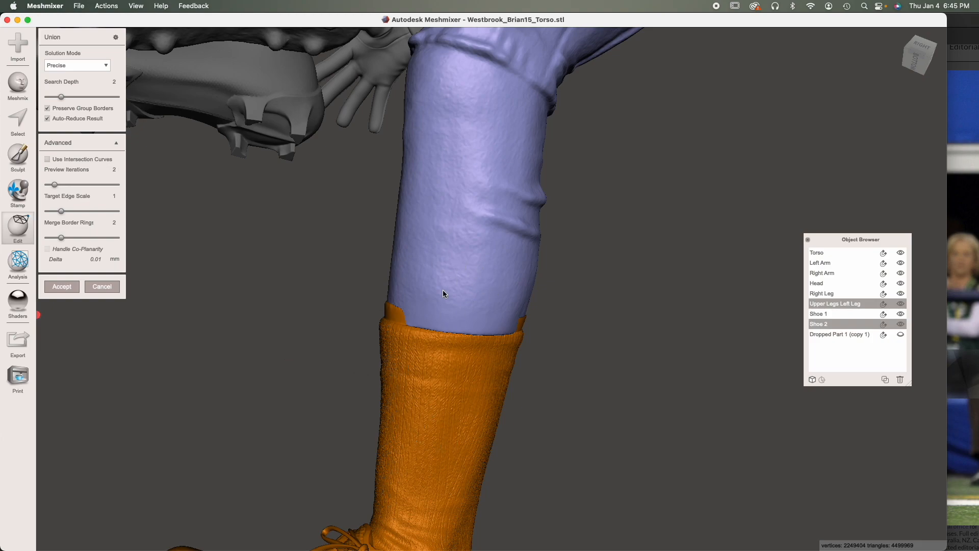
pyautogui.moveTo(423, 385); pyautogui.dragTo(421, 381, button='right')
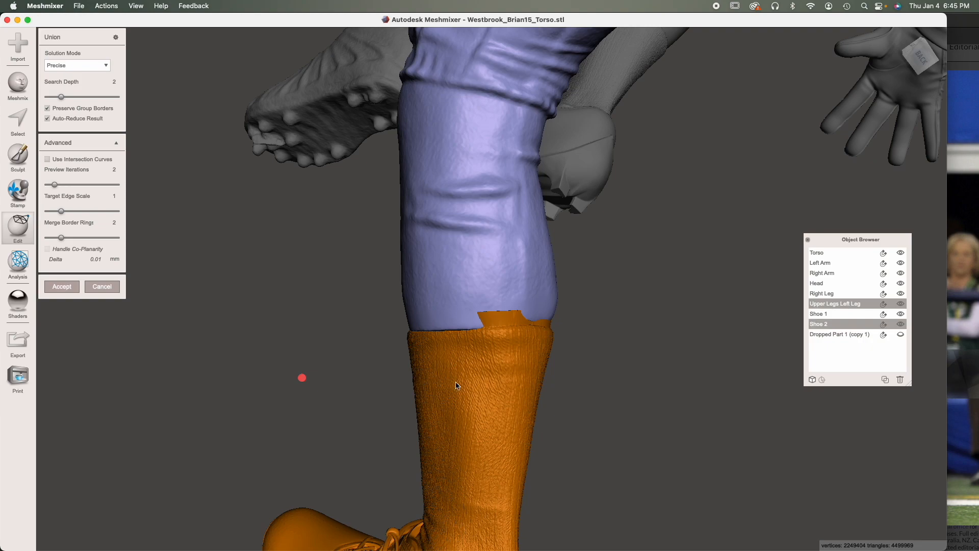
pyautogui.moveTo(521, 383); pyautogui.dragTo(543, 388, button='right')
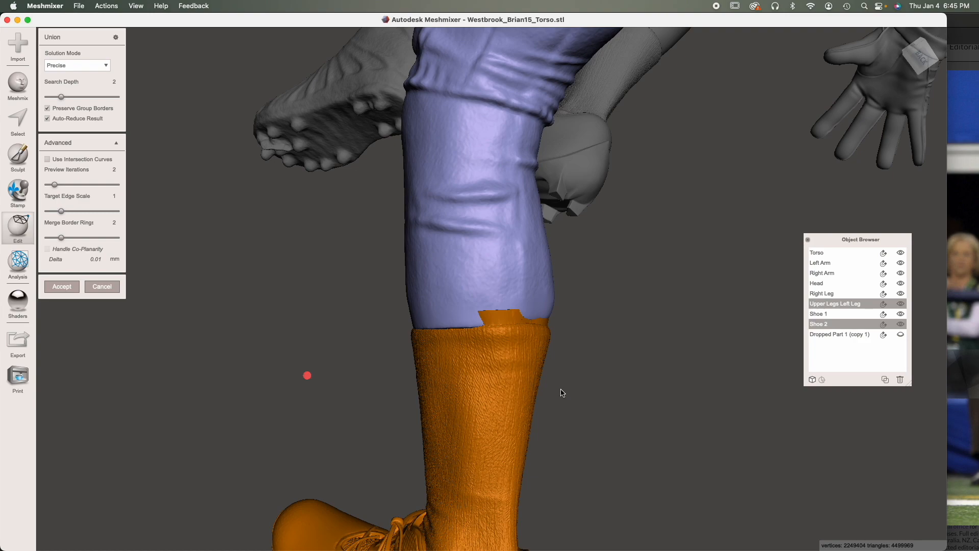
pyautogui.scroll(-1, 560, 392)
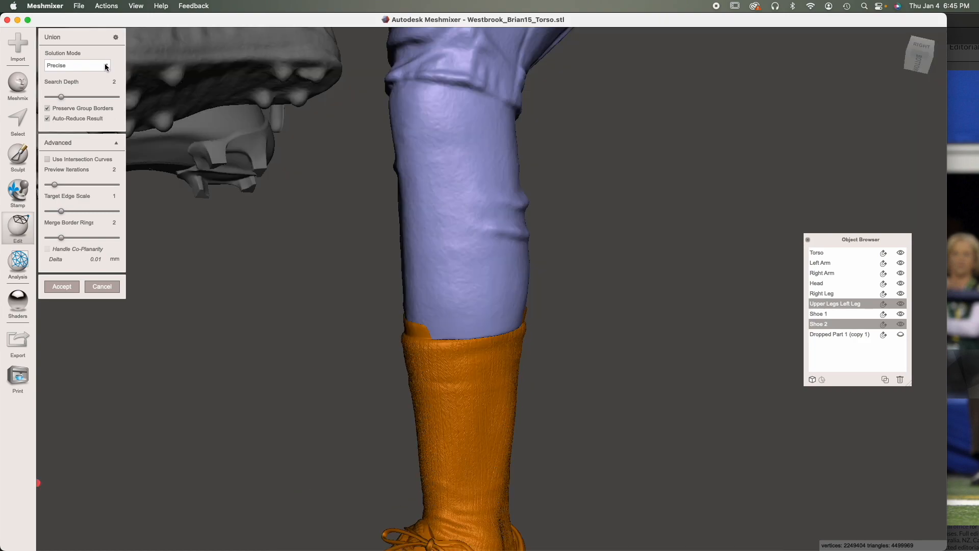
pyautogui.click(62, 286)
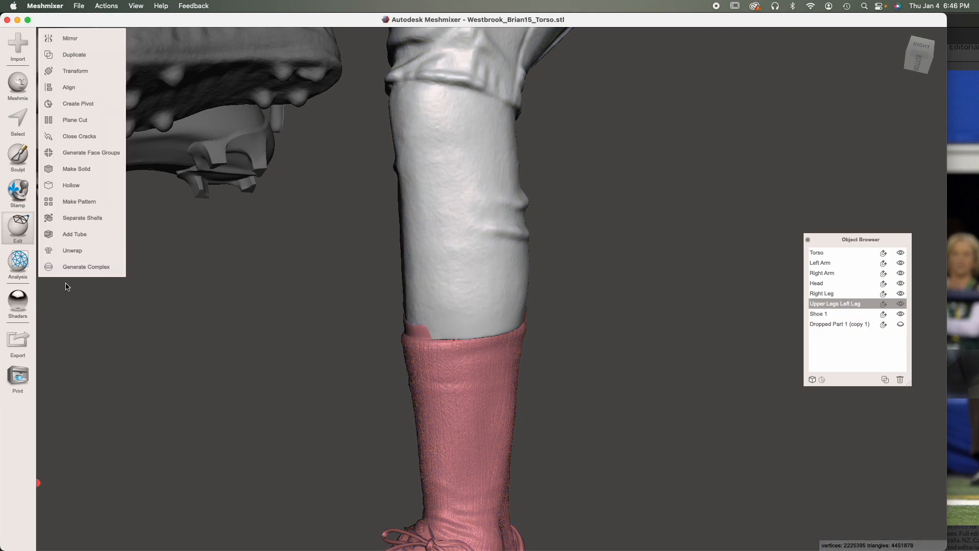
# Step: Run Inspector on the joined left leg with Flat Fill and auto-repair all mesh defects
pyautogui.moveTo(279, 397); pyautogui.dragTo(549, 341, button='right')
pyautogui.scroll(3, 551, 346)
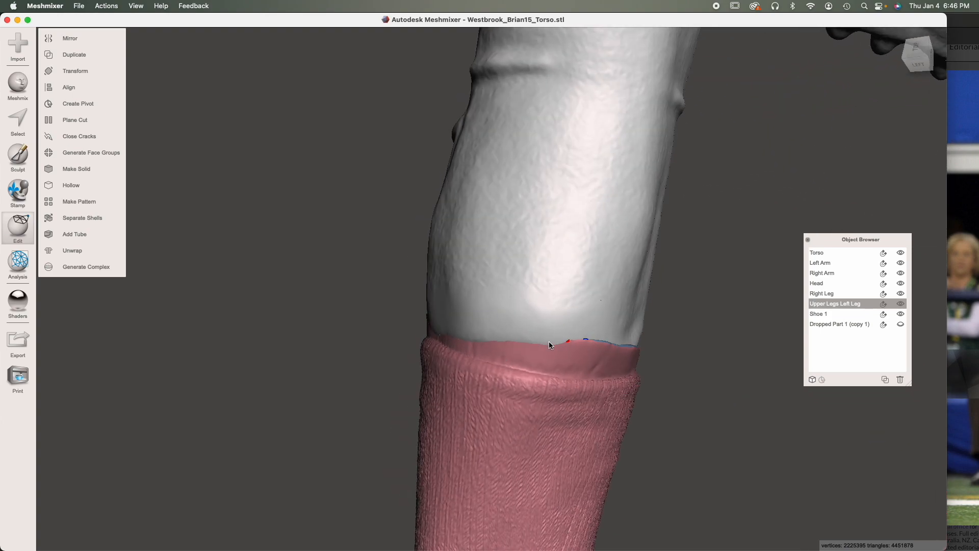
pyautogui.click(24, 265)
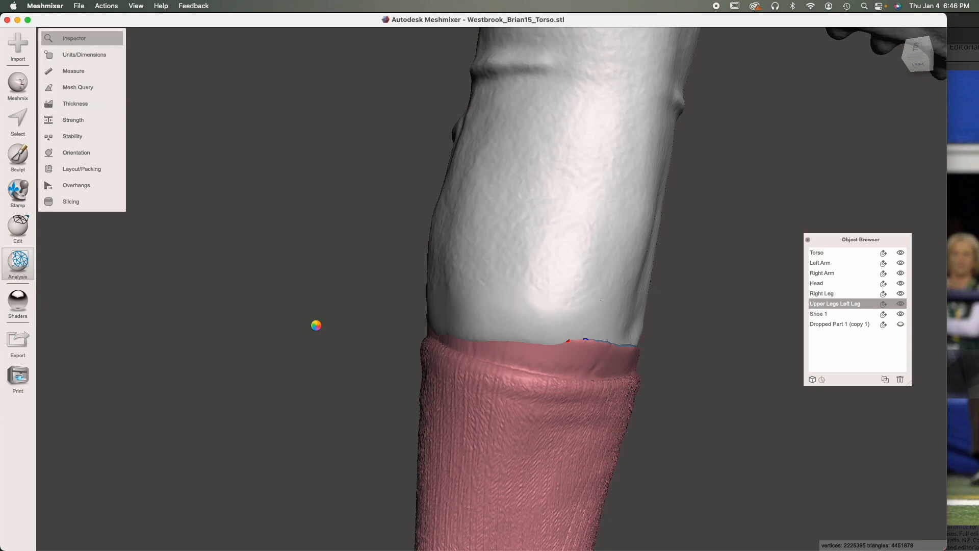
pyautogui.scroll(-5, 316, 327)
pyautogui.moveTo(262, 341); pyautogui.dragTo(460, 353, button='right')
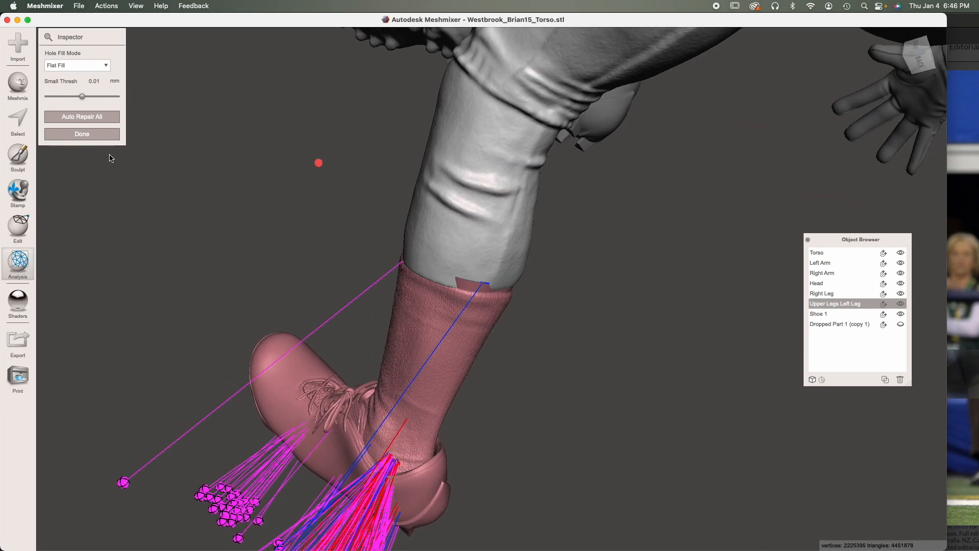
pyautogui.click(91, 120)
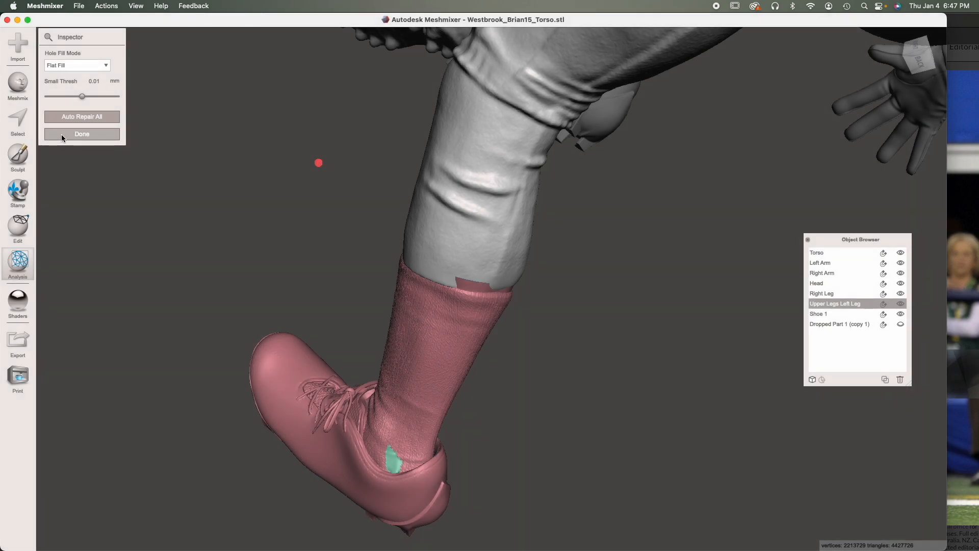
pyautogui.click(61, 134)
# Step: Set up sculpting with the ShrinkSmooth brush at the open gap above the left leg's sock cuff
pyautogui.moveTo(281, 491); pyautogui.dragTo(488, 343, button='right')
pyautogui.moveTo(424, 381); pyautogui.dragTo(546, 396, button='right')
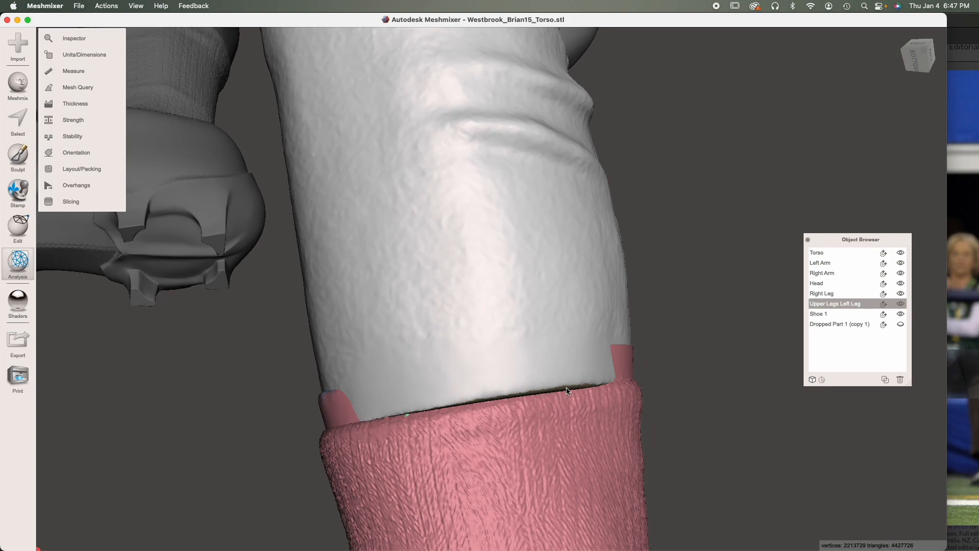
pyautogui.click(25, 82)
pyautogui.click(18, 163)
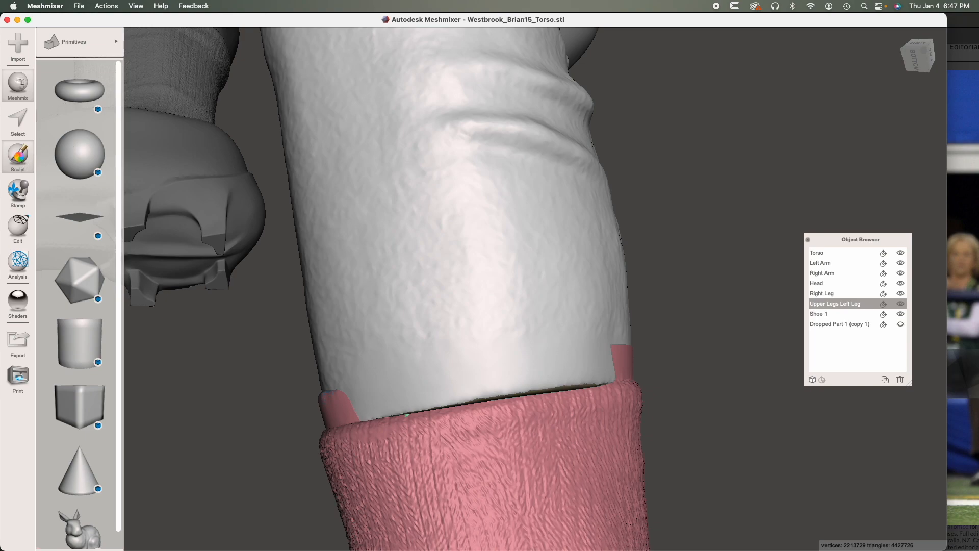
pyautogui.click(20, 160)
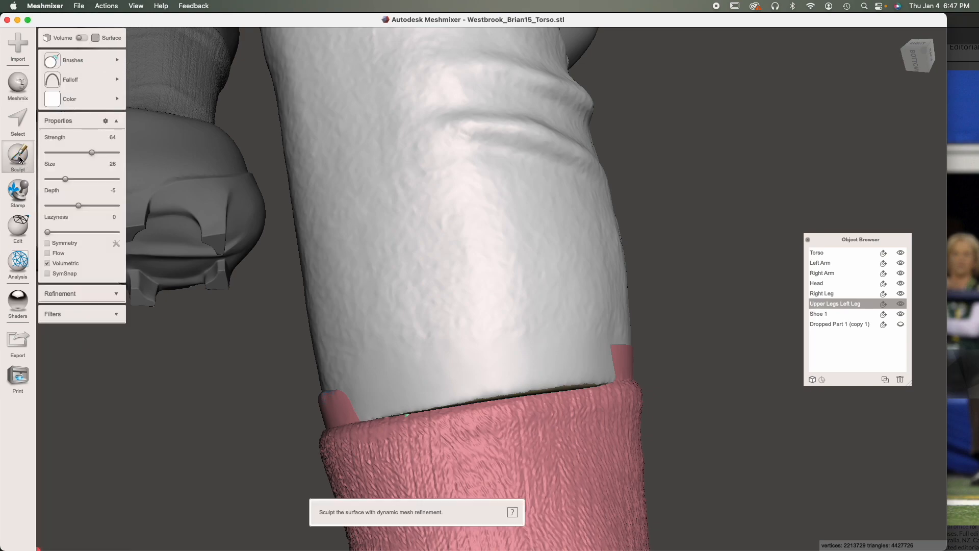
pyautogui.click(71, 61)
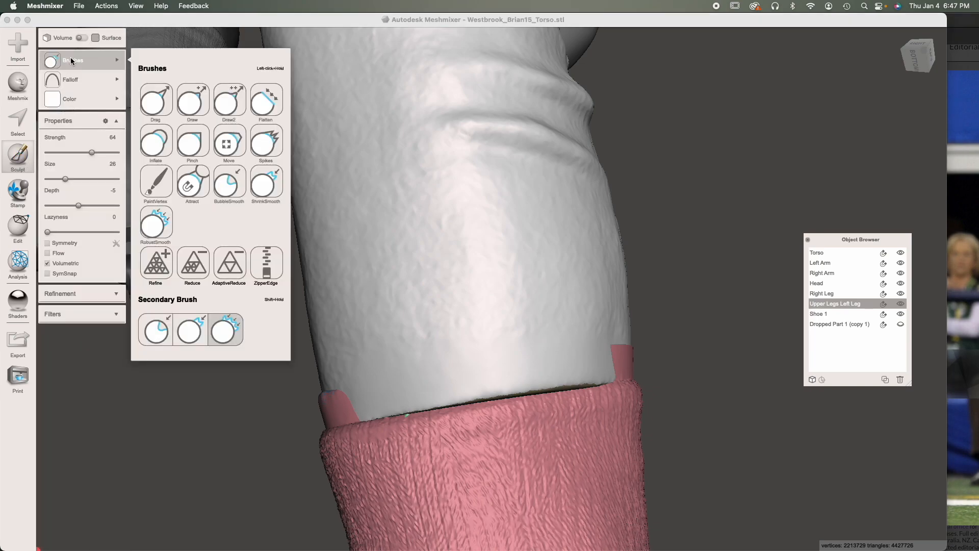
pyautogui.click(258, 183)
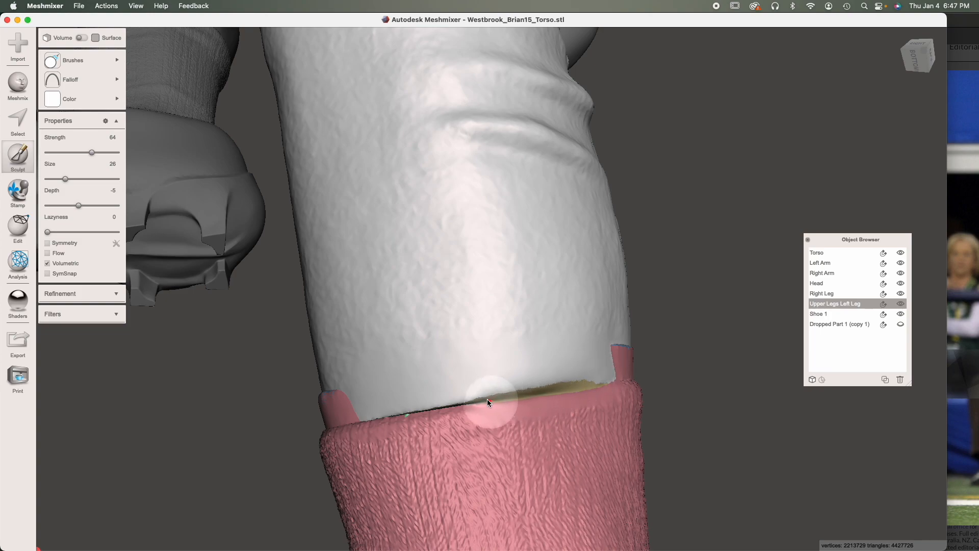
# Step: Try smoothing the leg's lower edge along the gap above the sock cuff, then undo the stroke
pyautogui.moveTo(363, 414); pyautogui.dragTo(551, 381)
pyautogui.moveTo(472, 397); pyautogui.dragTo(522, 376, button='right')
pyautogui.moveTo(665, 328); pyautogui.dragTo(628, 303, button='right')
pyautogui.press('super+z')
pyautogui.scroll(3, 542, 268)
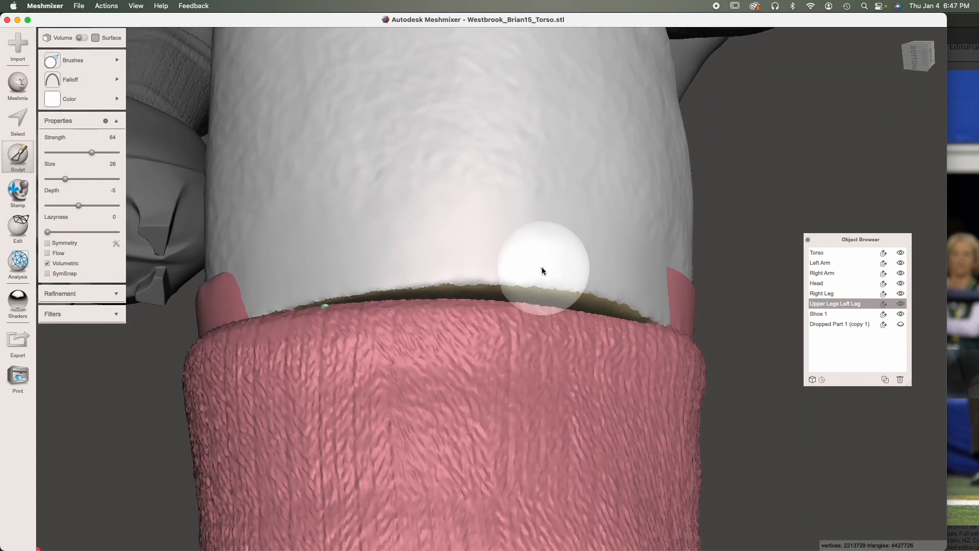
pyautogui.moveTo(543, 270); pyautogui.dragTo(533, 287, button='right')
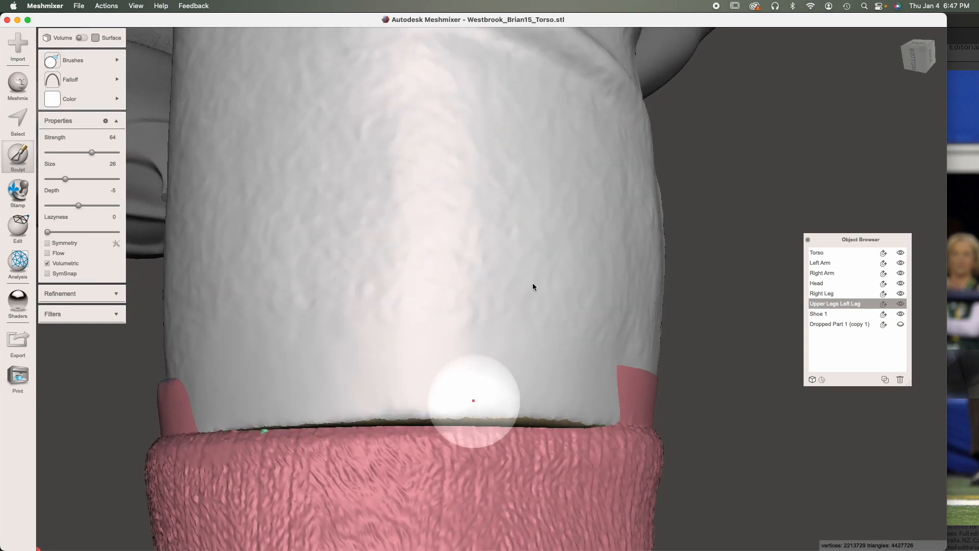
pyautogui.moveTo(520, 383)
pyautogui.mouseDown()
pyautogui.moveTo(537, 396)
pyautogui.moveTo(568, 390)
pyautogui.moveTo(523, 394)
pyautogui.mouseUp()
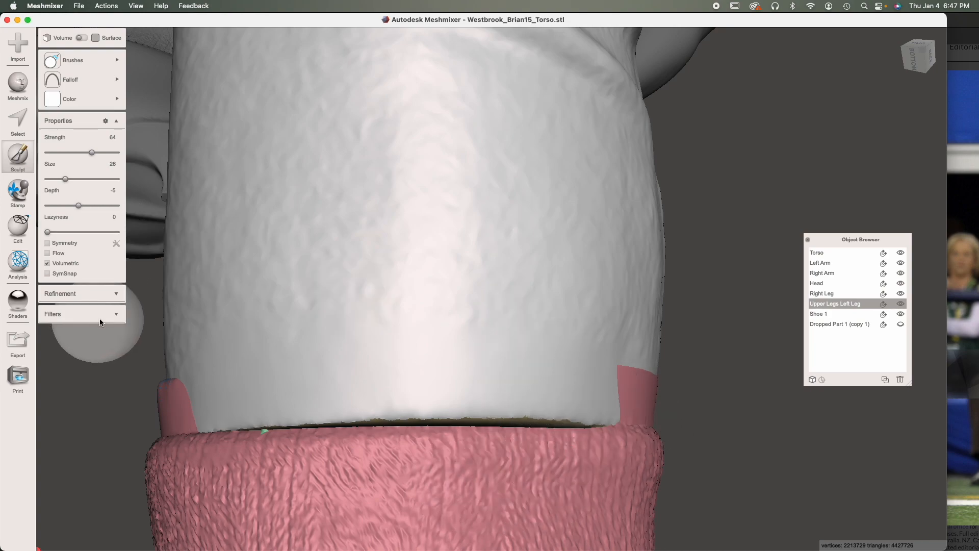
# Step: Restrict the sculpt brush to the face group and increase its size to 33
pyautogui.click(118, 314)
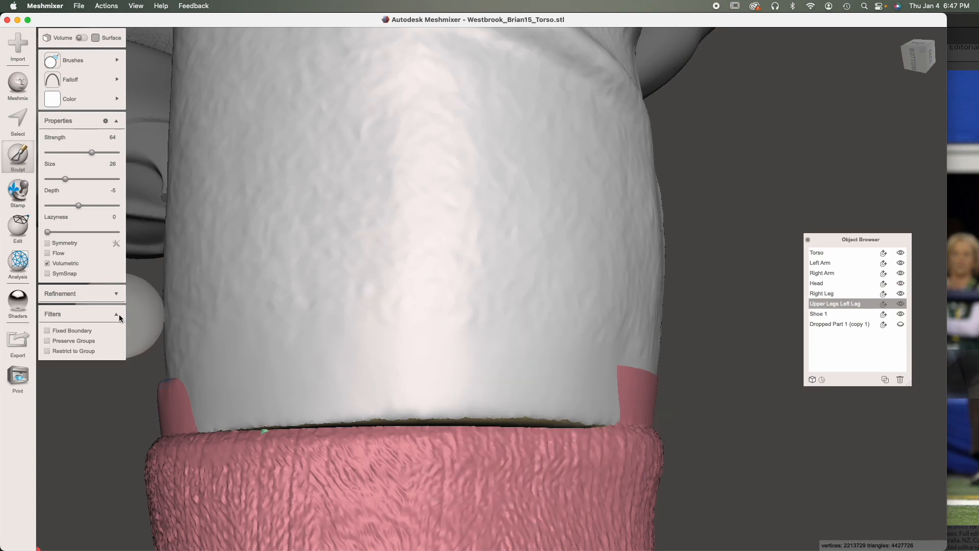
pyautogui.click(47, 351)
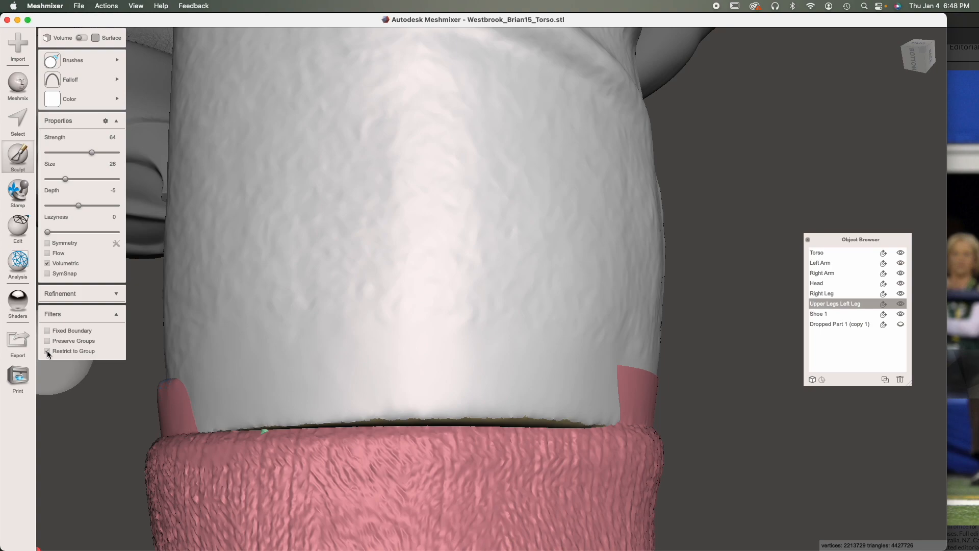
pyautogui.press(']')
pyautogui.press(']')
pyautogui.press(']')
pyautogui.press(']')
pyautogui.press(']')
pyautogui.press(']')
pyautogui.press(']')
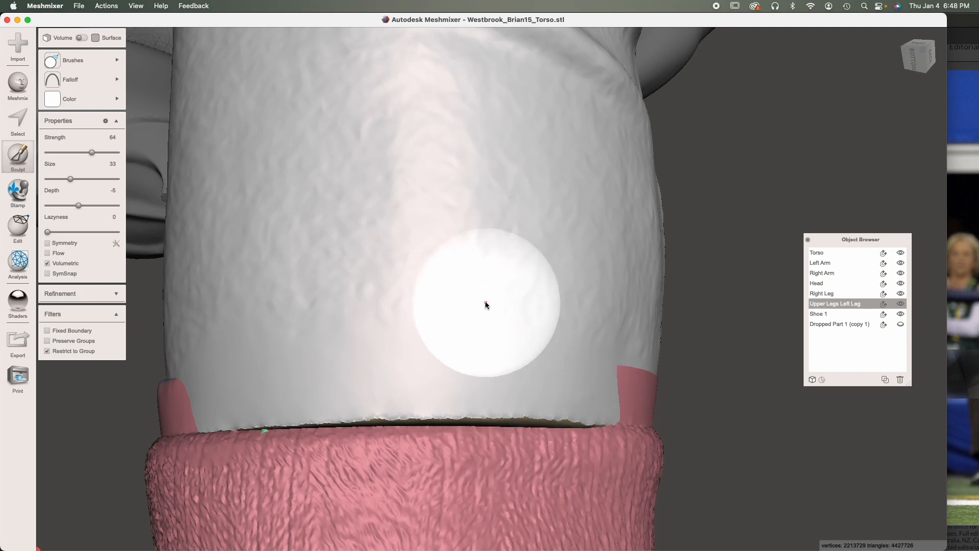
# Step: Select the exposed strip inside the gap above the sock cuff and merge it into the leg's face group
pyautogui.press('s')
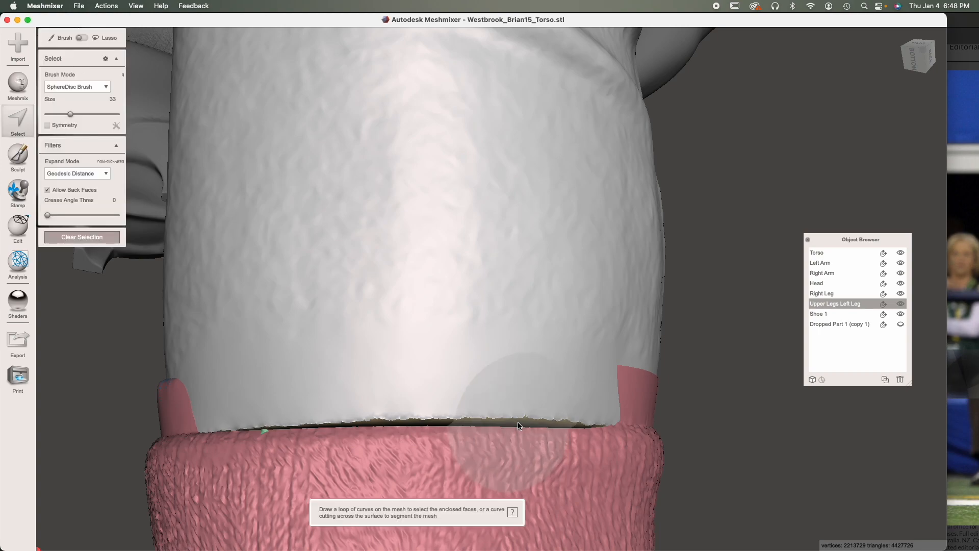
pyautogui.click(518, 425)
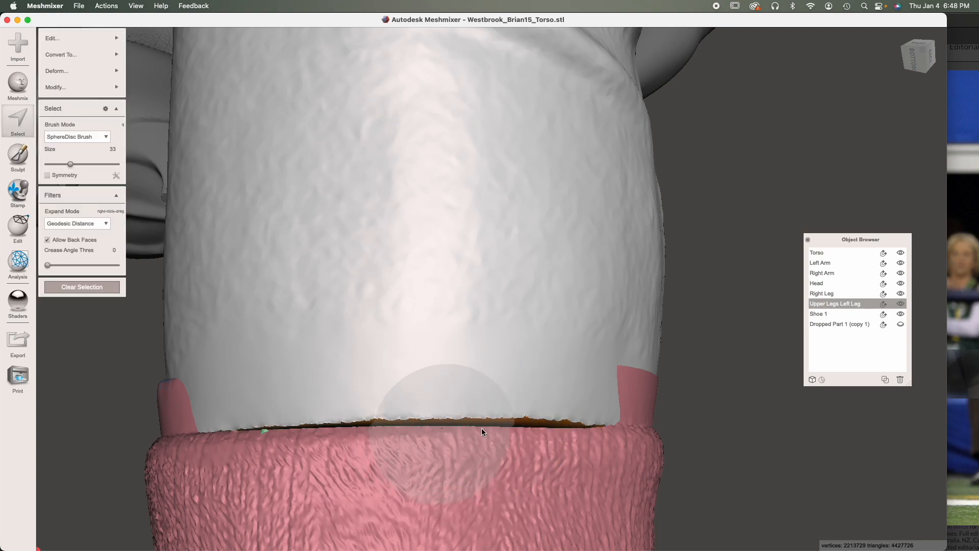
pyautogui.click(63, 87)
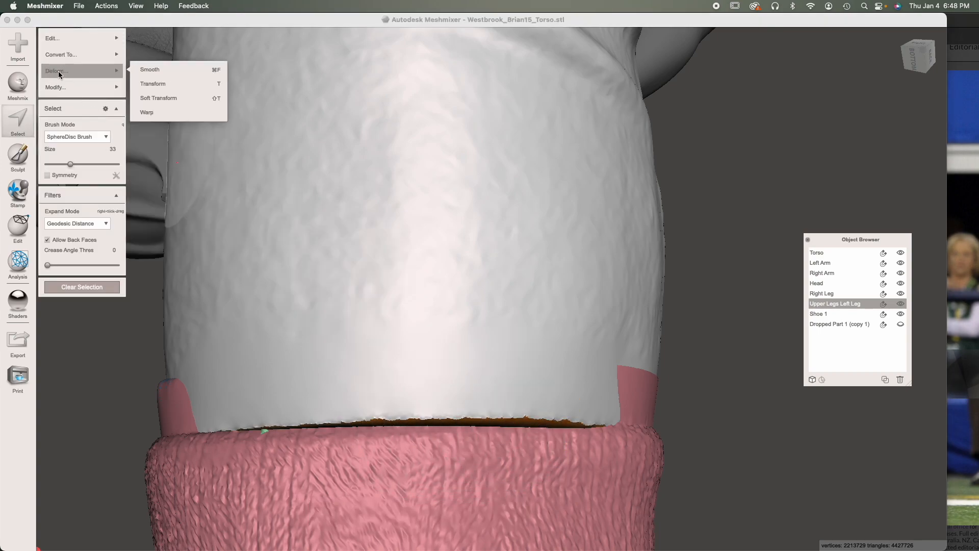
pyautogui.click(185, 250)
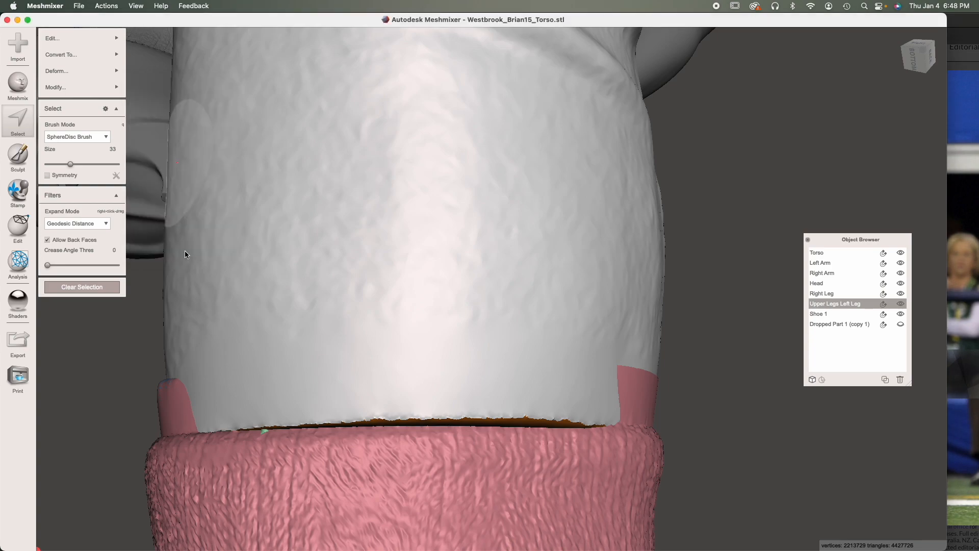
pyautogui.press('Escape')
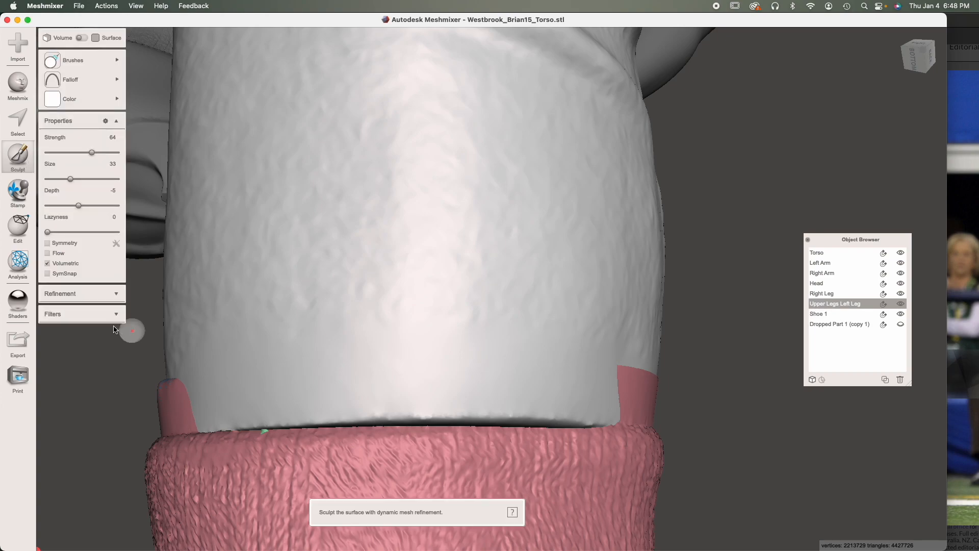
# Step: Smooth the leg surface down to the sock cuff to close the gap, keeping the size 33 brush restricted to the face group
pyautogui.click(117, 314)
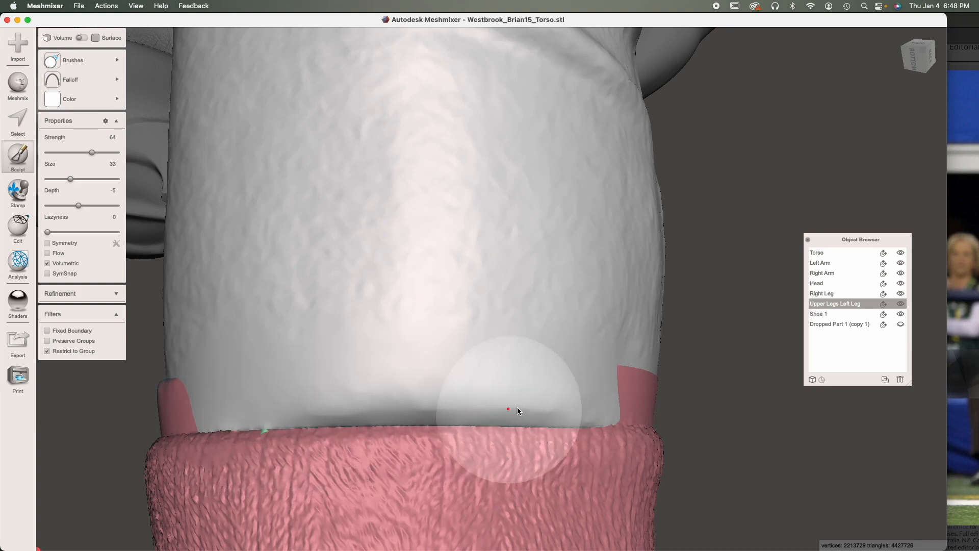
pyautogui.moveTo(428, 391)
pyautogui.mouseDown(button='right')
pyautogui.moveTo(421, 410)
pyautogui.moveTo(439, 314)
pyautogui.moveTo(419, 411)
pyautogui.moveTo(426, 367)
pyautogui.moveTo(683, 311)
pyautogui.moveTo(570, 320)
pyautogui.moveTo(499, 272)
pyautogui.mouseUp(button='right')
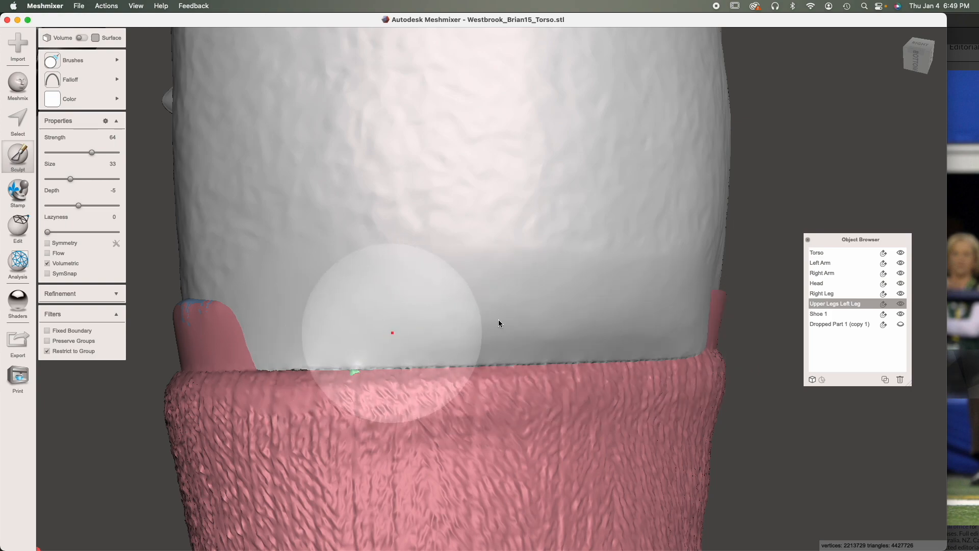
pyautogui.moveTo(545, 337)
pyautogui.mouseDown(button='right')
pyautogui.moveTo(577, 338)
pyautogui.moveTo(647, 395)
pyautogui.moveTo(699, 247)
pyautogui.mouseUp(button='right')
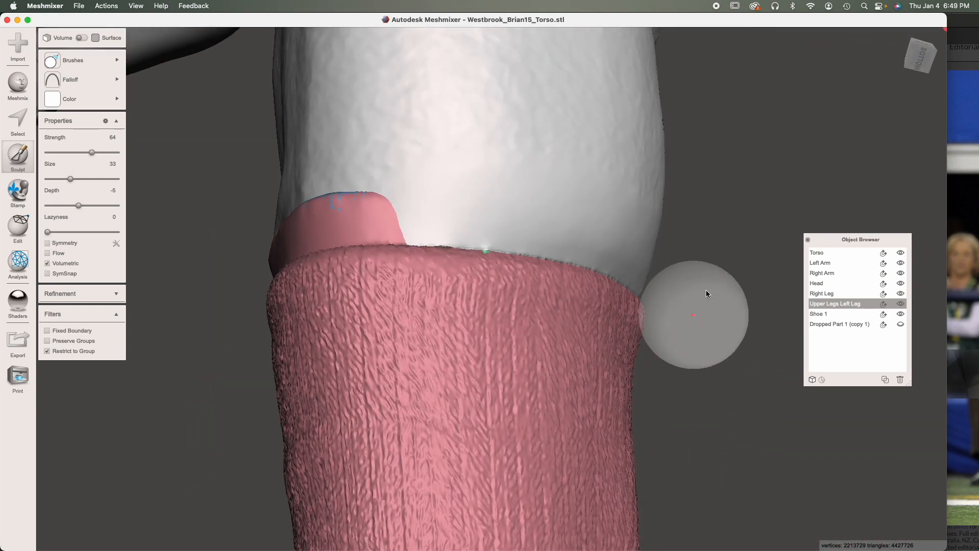
pyautogui.moveTo(510, 215)
pyautogui.mouseDown(button='right')
pyautogui.moveTo(521, 234)
pyautogui.moveTo(431, 279)
pyautogui.moveTo(573, 339)
pyautogui.mouseUp(button='right')
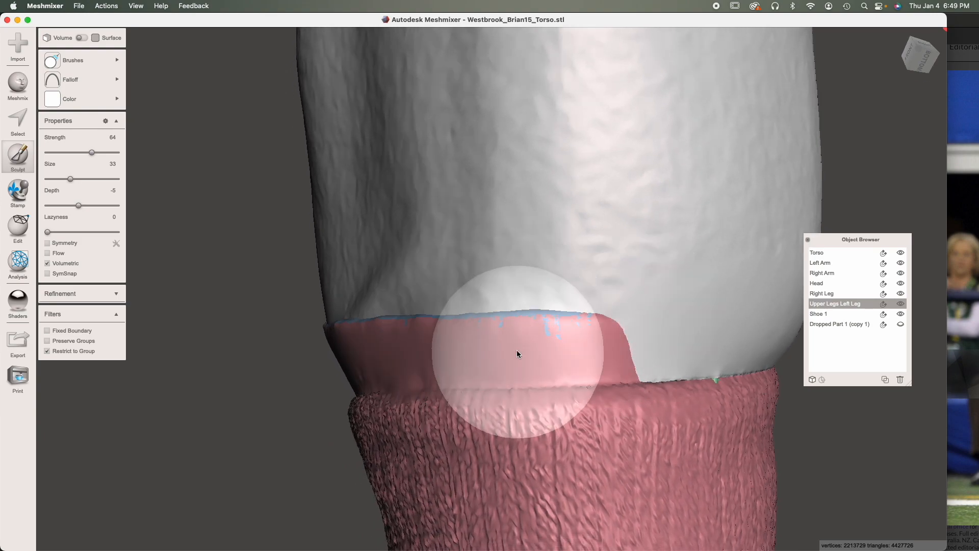
pyautogui.moveTo(546, 338)
pyautogui.mouseDown(button='right')
pyautogui.moveTo(565, 341)
pyautogui.moveTo(528, 332)
pyautogui.moveTo(387, 346)
pyautogui.moveTo(499, 332)
pyautogui.moveTo(479, 350)
pyautogui.moveTo(599, 286)
pyautogui.moveTo(503, 334)
pyautogui.mouseUp(button='right')
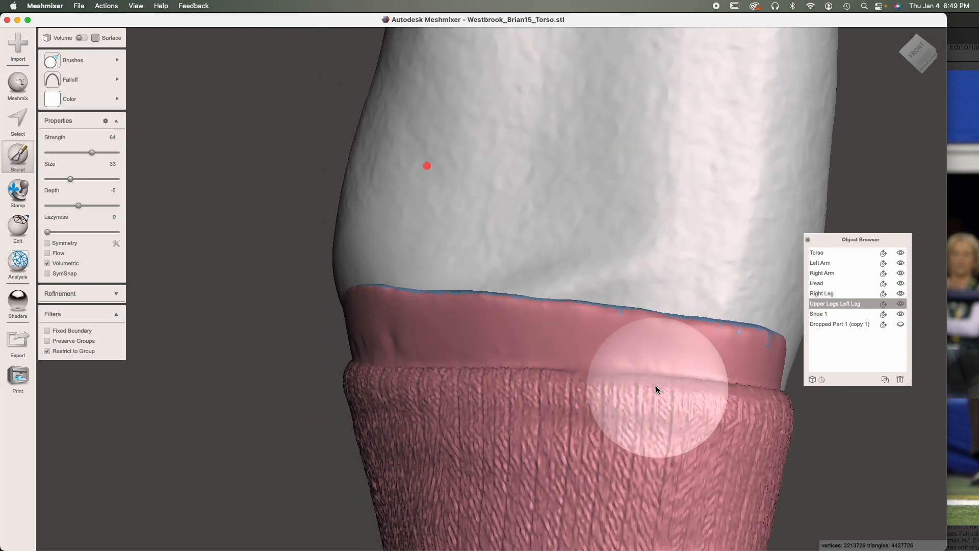
# Step: Select the exposed band between the leg's lower edge and the sock cuff with a size 28 selection brush
pyautogui.press('Escape')
pyautogui.press('s')
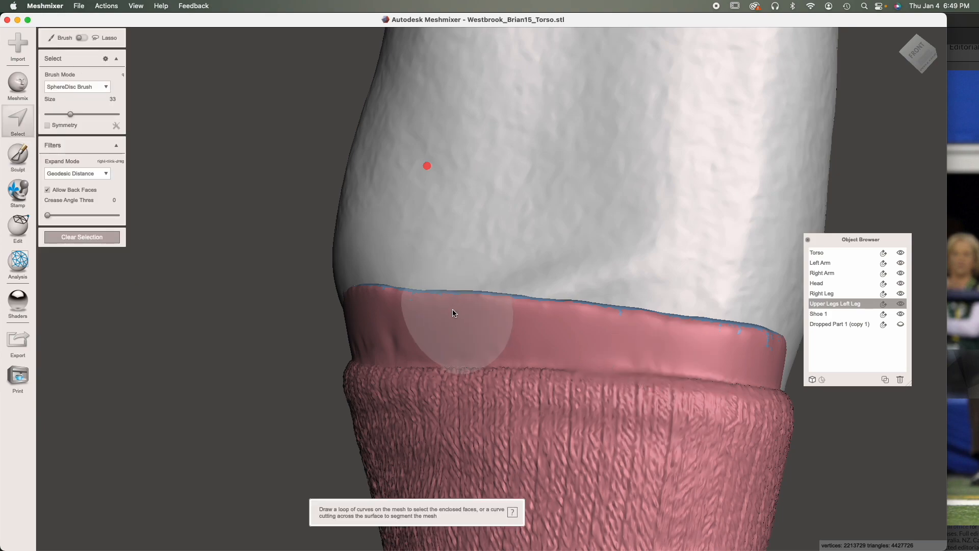
pyautogui.press('[')
pyautogui.moveTo(431, 323); pyautogui.dragTo(636, 327)
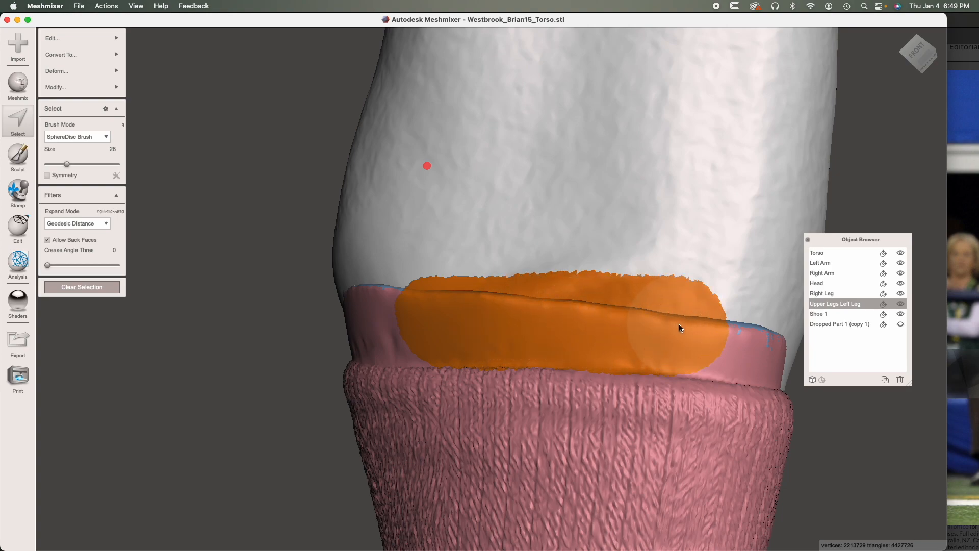
pyautogui.keyDown('alt'); pyautogui.moveTo(729, 334); pyautogui.dragTo(669, 334); pyautogui.keyUp('alt')
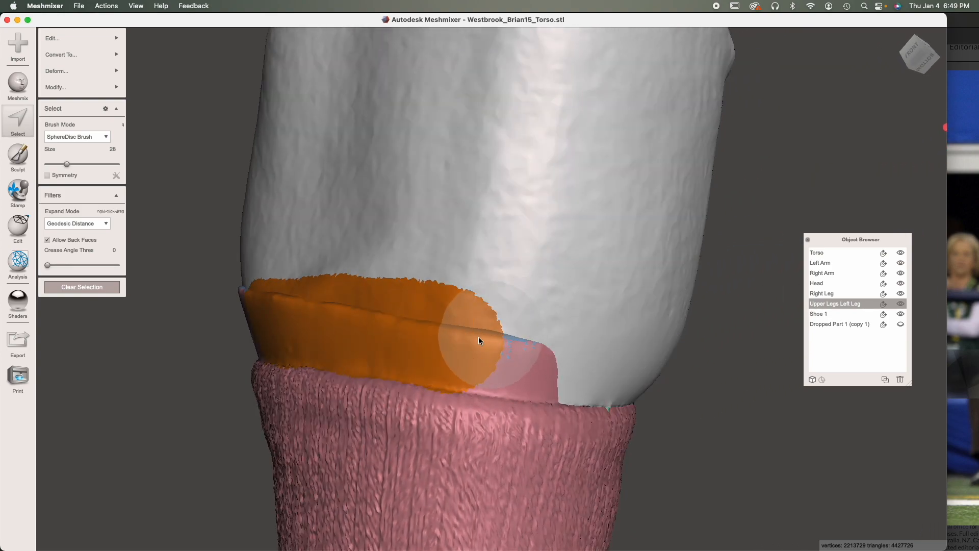
pyautogui.moveTo(472, 340); pyautogui.dragTo(560, 355)
pyautogui.keyDown('alt'); pyautogui.moveTo(400, 293); pyautogui.dragTo(608, 366); pyautogui.keyUp('alt')
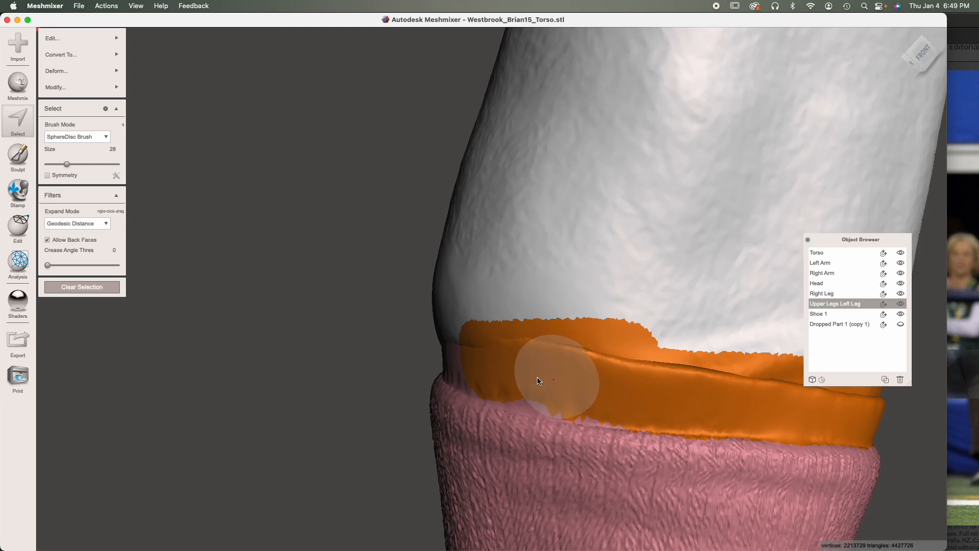
pyautogui.hotkey('shift', 'f')
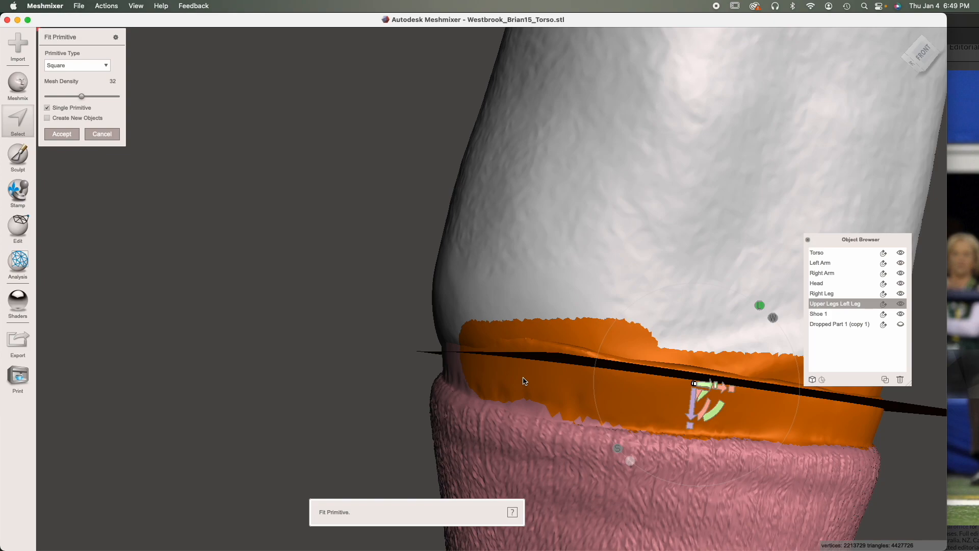
pyautogui.press('Escape')
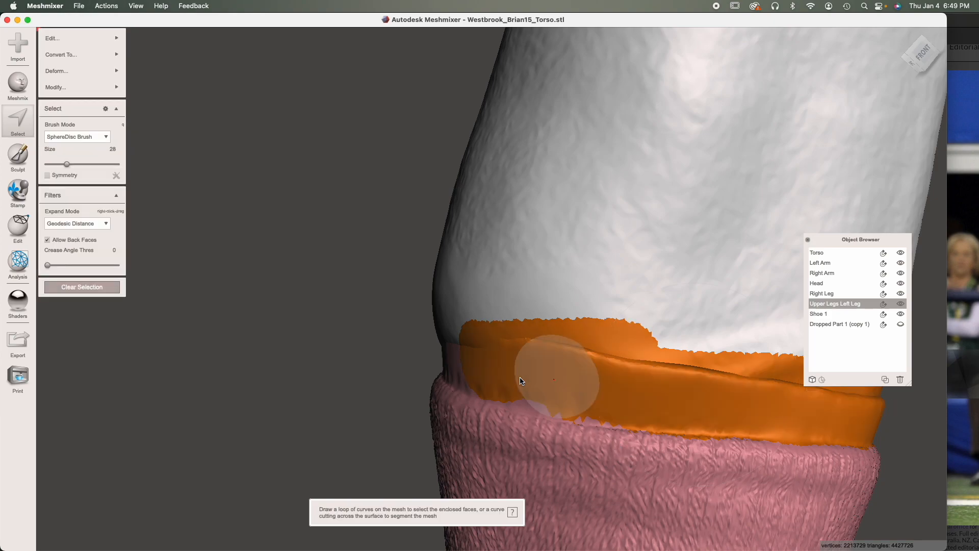
# Step: Extend the selection around the rest of the exposed band with a size 23 brush, clear its face group, and deselect it
pyautogui.press('[')
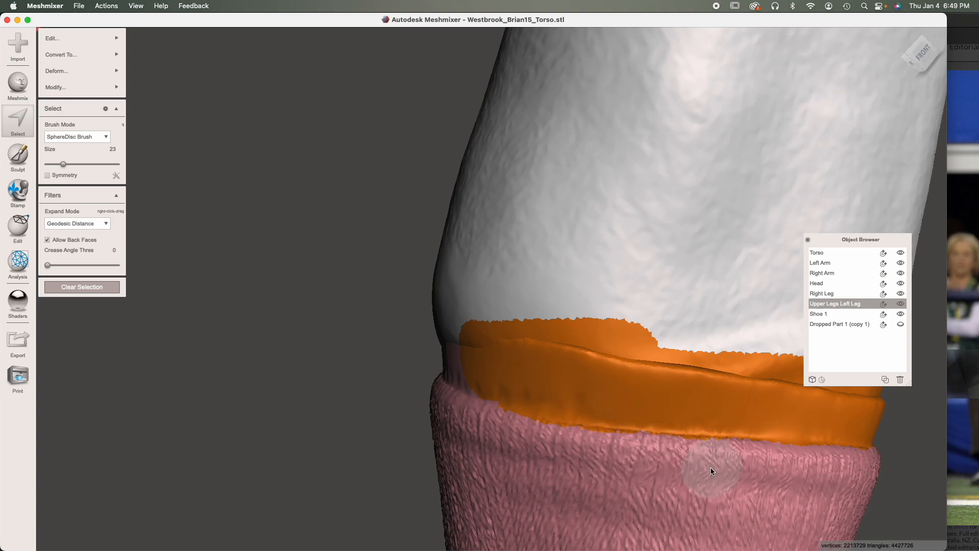
pyautogui.moveTo(711, 467); pyautogui.dragTo(628, 401, button='right')
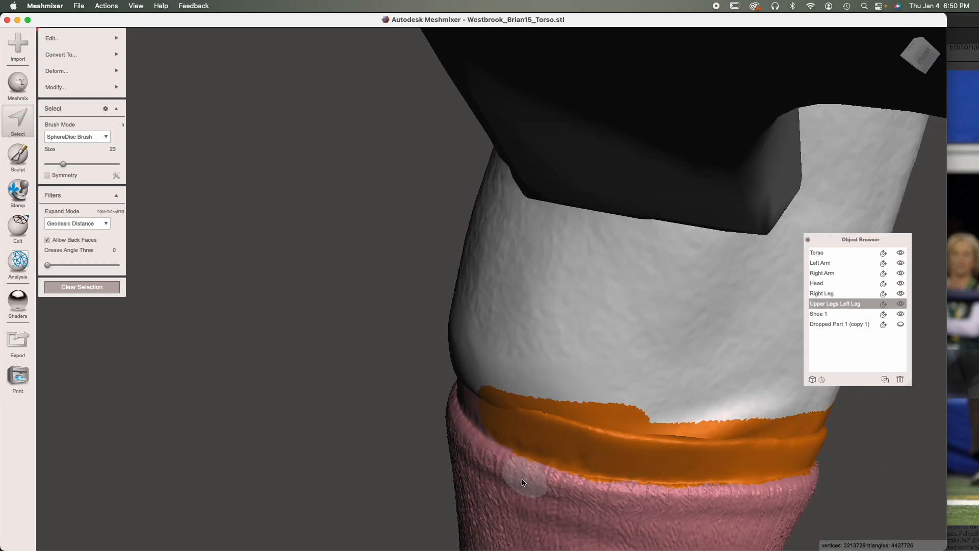
pyautogui.moveTo(590, 498); pyautogui.dragTo(671, 356, button='right')
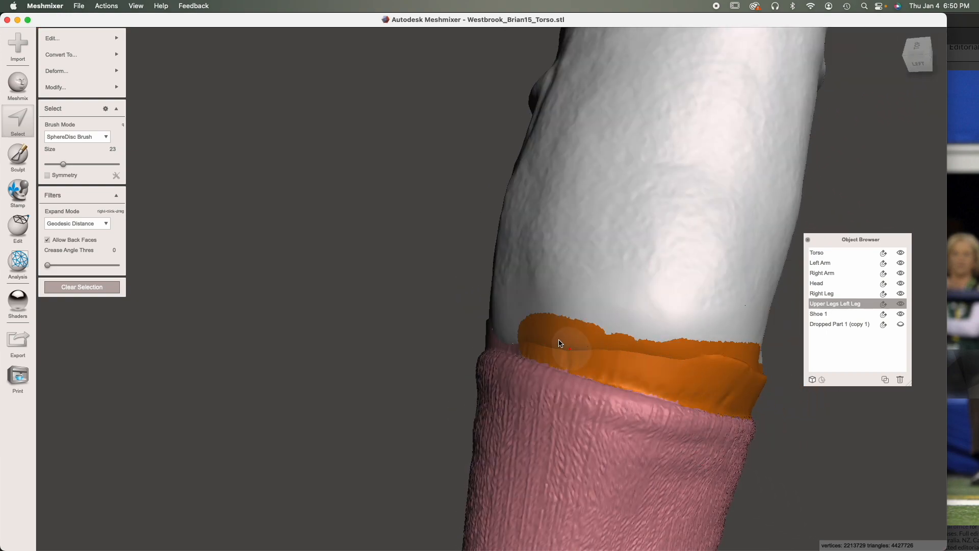
pyautogui.moveTo(666, 365); pyautogui.dragTo(586, 340, button='right')
pyautogui.moveTo(461, 327); pyautogui.dragTo(426, 327)
pyautogui.moveTo(426, 327); pyautogui.dragTo(503, 325, button='right')
pyautogui.moveTo(398, 330); pyautogui.dragTo(464, 326)
pyautogui.moveTo(436, 299); pyautogui.dragTo(734, 331, button='right')
pyautogui.click(75, 90)
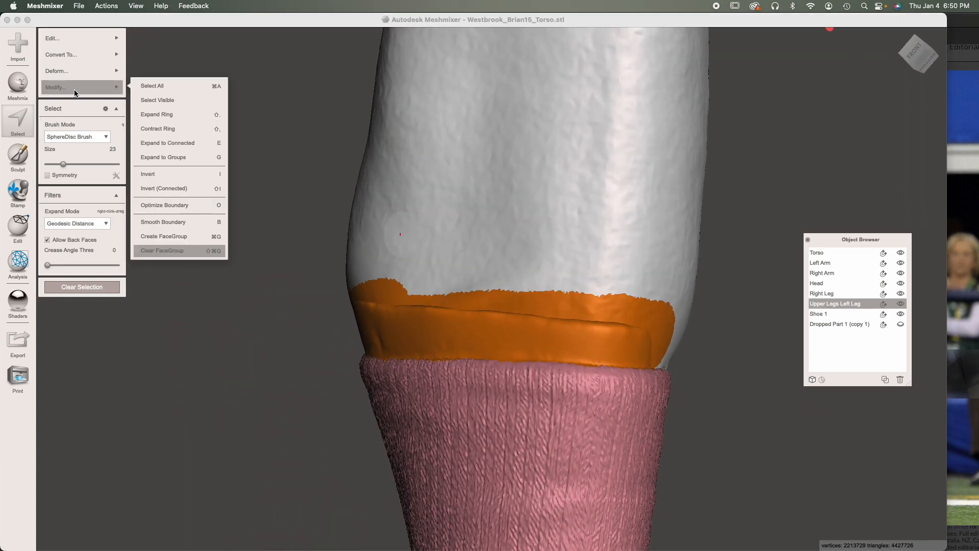
pyautogui.click(173, 250)
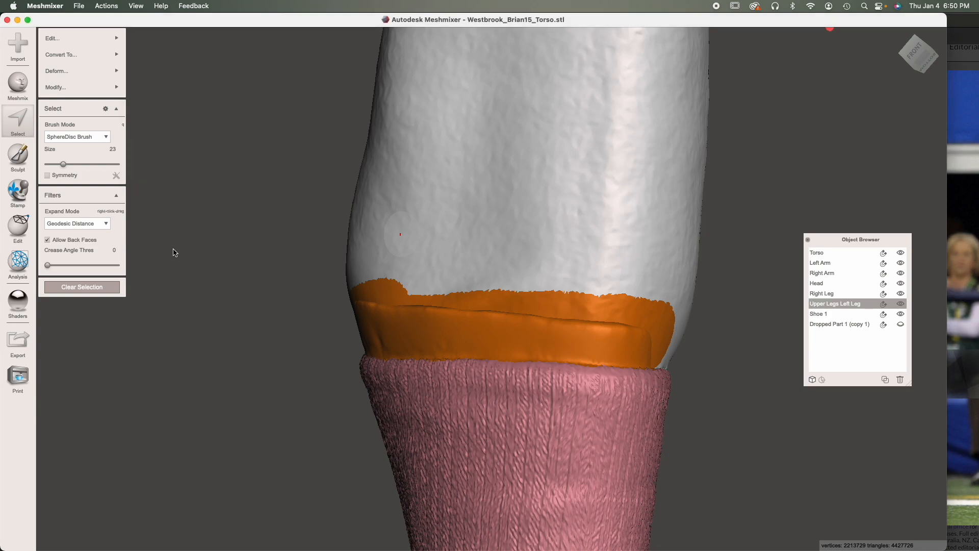
pyautogui.press('Escape')
# Step: Smooth the exposed band's ridge into the leg above the sock cuff using the ShrinkSmooth brush at size 31
pyautogui.moveTo(415, 260); pyautogui.dragTo(472, 295, button='right')
pyautogui.scroll(5, 387, 264)
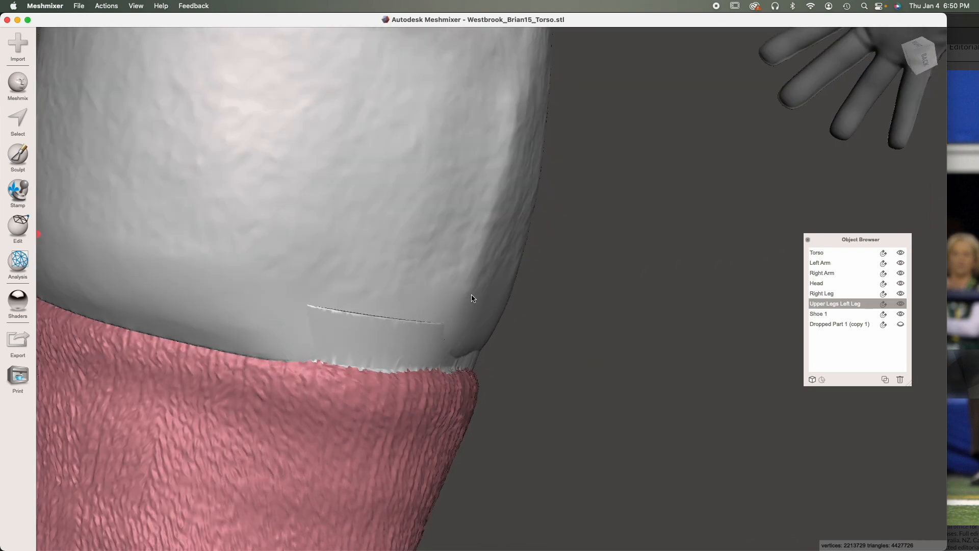
pyautogui.moveTo(374, 253); pyautogui.dragTo(383, 329, button='right')
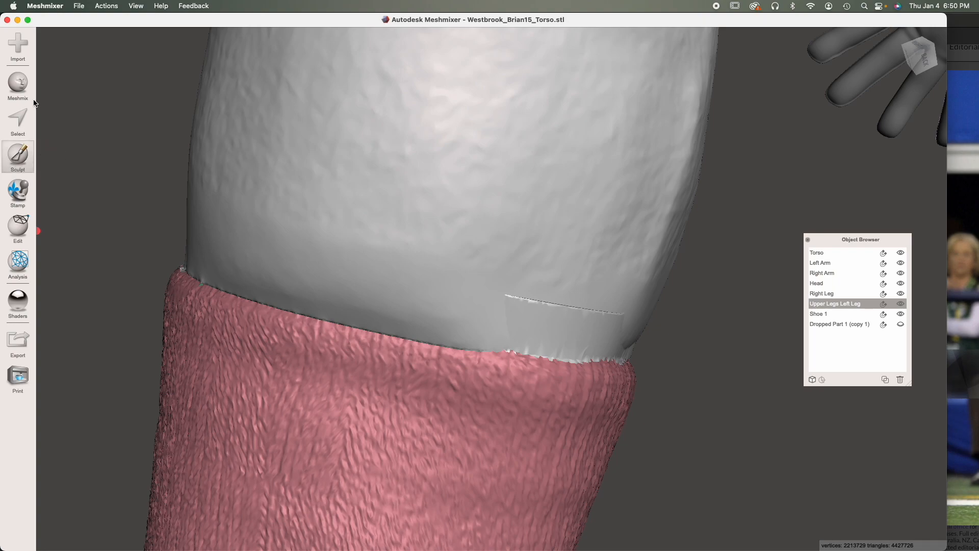
pyautogui.click(18, 155)
pyautogui.click(72, 51)
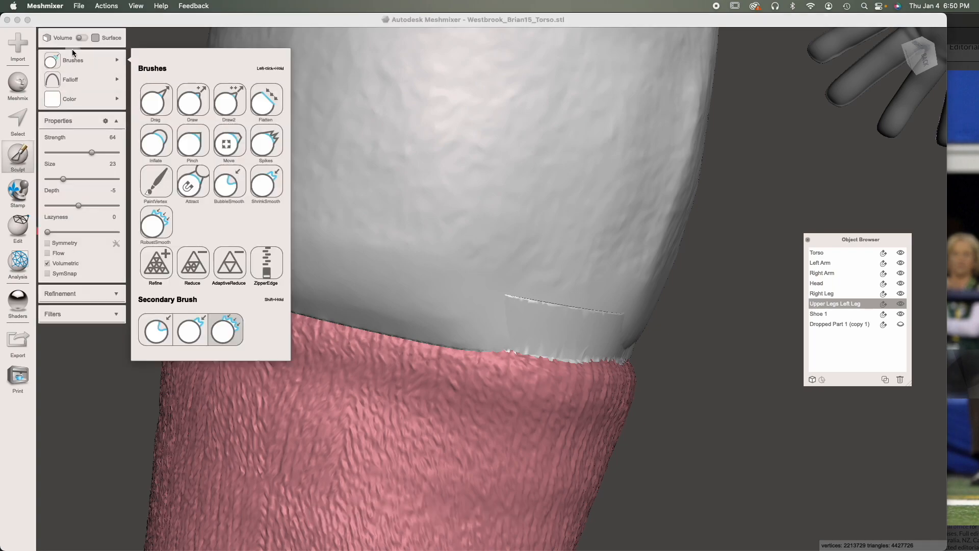
pyautogui.click(255, 184)
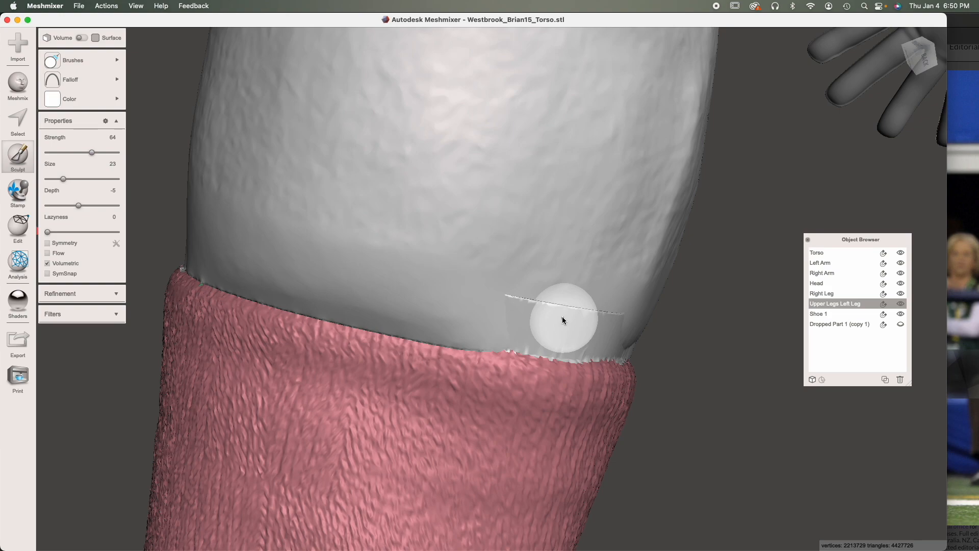
pyautogui.press(']')
pyautogui.moveTo(563, 320)
pyautogui.mouseDown()
pyautogui.moveTo(481, 320)
pyautogui.moveTo(604, 343)
pyautogui.moveTo(587, 308)
pyautogui.moveTo(566, 298)
pyautogui.moveTo(510, 326)
pyautogui.moveTo(497, 302)
pyautogui.moveTo(566, 307)
pyautogui.mouseUp()
pyautogui.press(']')
pyautogui.moveTo(567, 305); pyautogui.dragTo(464, 292, button='right')
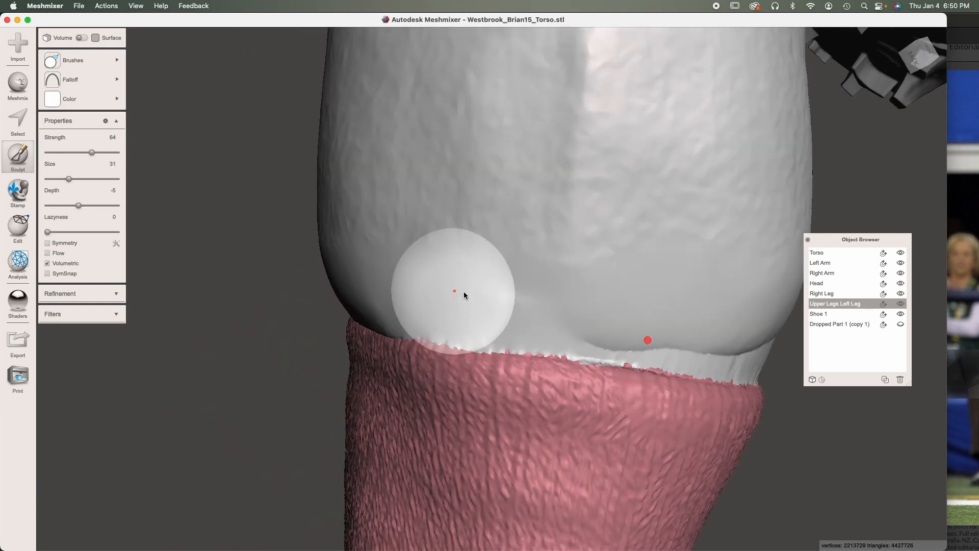
pyautogui.moveTo(632, 319)
pyautogui.mouseDown()
pyautogui.moveTo(665, 328)
pyautogui.moveTo(392, 292)
pyautogui.mouseUp()
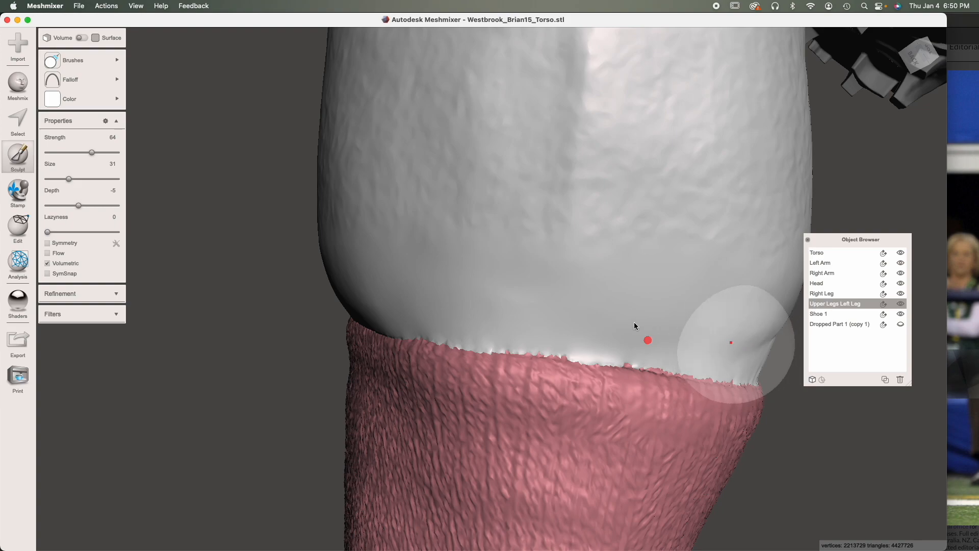
# Step: Continue smoothing around the adjacent sides of the leg just above the sock cuff with the size 31 brush
pyautogui.moveTo(648, 325); pyautogui.dragTo(566, 325, button='right')
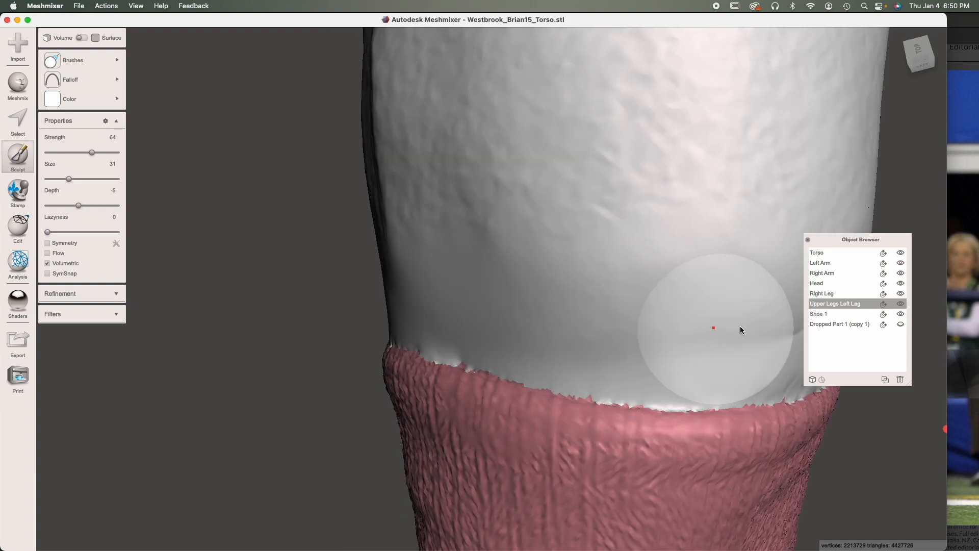
pyautogui.moveTo(669, 317); pyautogui.dragTo(598, 305, button='right')
pyautogui.moveTo(471, 295)
pyautogui.mouseDown()
pyautogui.moveTo(673, 250)
pyautogui.moveTo(698, 269)
pyautogui.moveTo(733, 264)
pyautogui.moveTo(497, 284)
pyautogui.moveTo(649, 267)
pyautogui.mouseUp()
pyautogui.moveTo(649, 267); pyautogui.dragTo(537, 276, button='right')
pyautogui.moveTo(709, 279)
pyautogui.mouseDown()
pyautogui.moveTo(740, 266)
pyautogui.moveTo(585, 276)
pyautogui.moveTo(781, 268)
pyautogui.moveTo(667, 287)
pyautogui.moveTo(619, 277)
pyautogui.moveTo(511, 288)
pyautogui.mouseUp()
# Step: Smooth the remaining crease on the far side of the leg above the cuff at brush size 28 and strength 98
pyautogui.press('[')
pyautogui.press('[')
pyautogui.press('[')
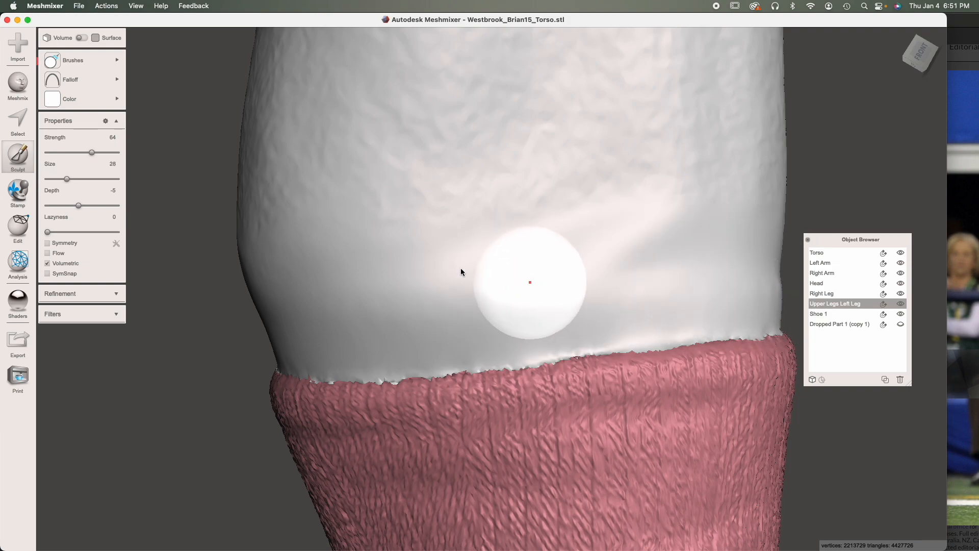
pyautogui.click(115, 152)
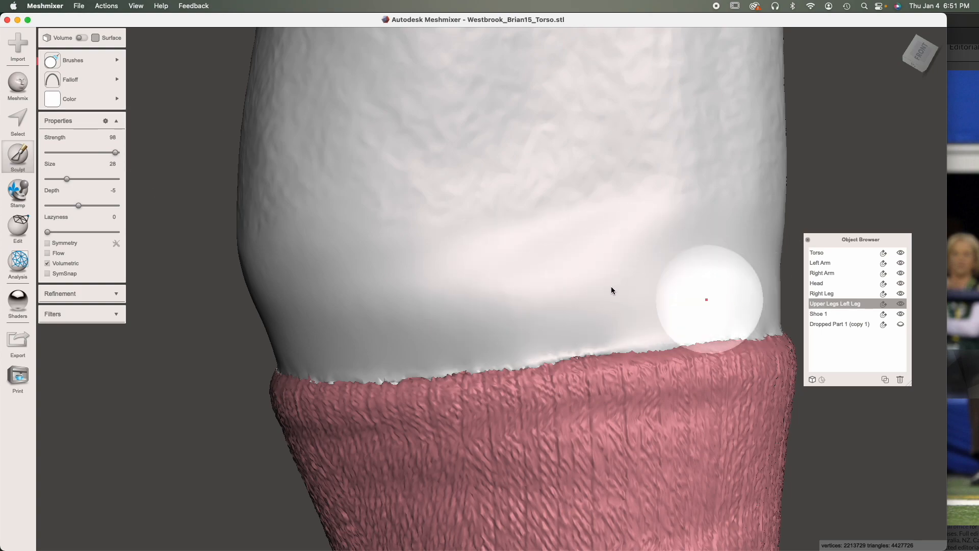
pyautogui.moveTo(616, 286); pyautogui.dragTo(426, 241, button='right')
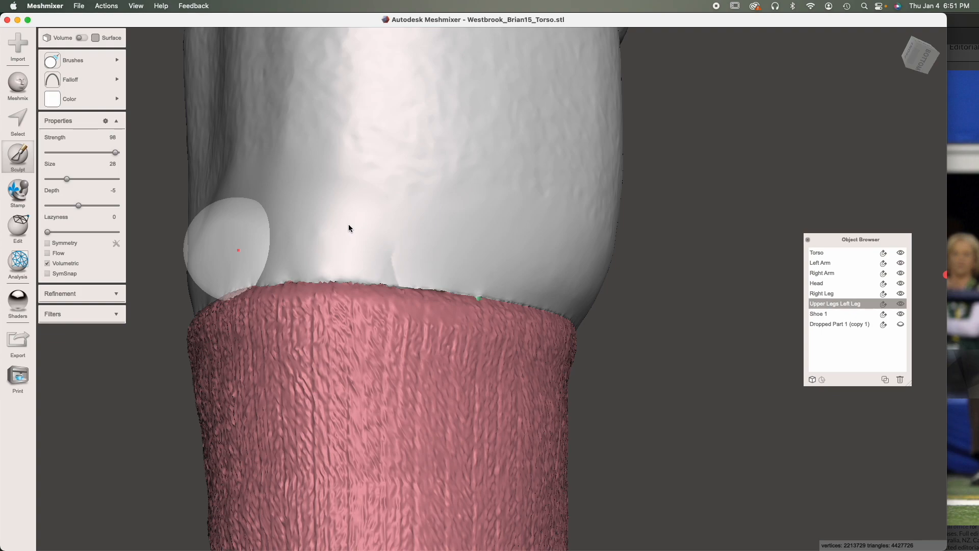
pyautogui.moveTo(348, 224)
pyautogui.mouseDown()
pyautogui.moveTo(410, 247)
pyautogui.moveTo(568, 267)
pyautogui.mouseUp()
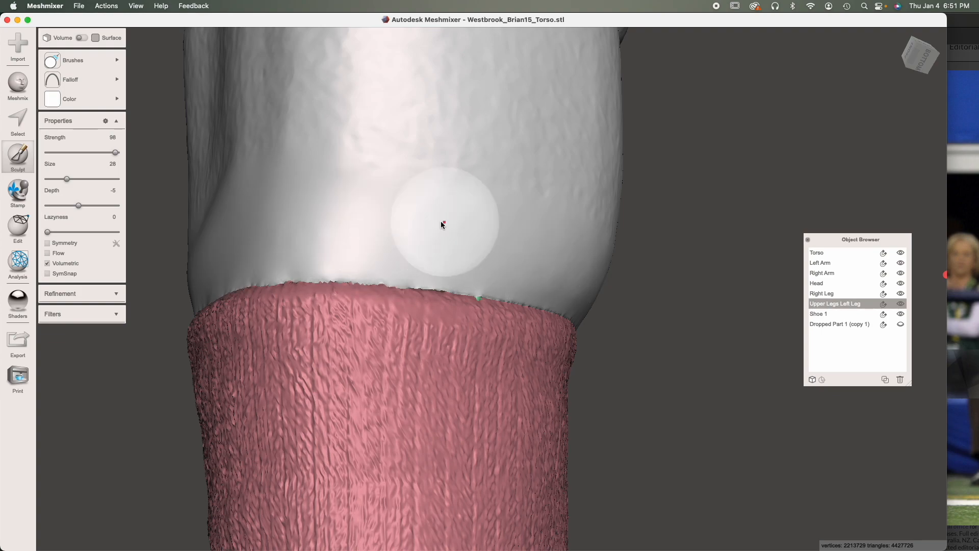
# Step: Inflate the leg's lower end above the sock cuff using the Inflate brush at size 58 and strength 49
pyautogui.moveTo(301, 218); pyautogui.dragTo(499, 347, button='right')
pyautogui.moveTo(544, 311); pyautogui.dragTo(831, 347, button='right')
pyautogui.moveTo(439, 243); pyautogui.dragTo(686, 271, button='right')
pyautogui.scroll(3, 491, 274)
pyautogui.moveTo(497, 273); pyautogui.dragTo(496, 266, button='right')
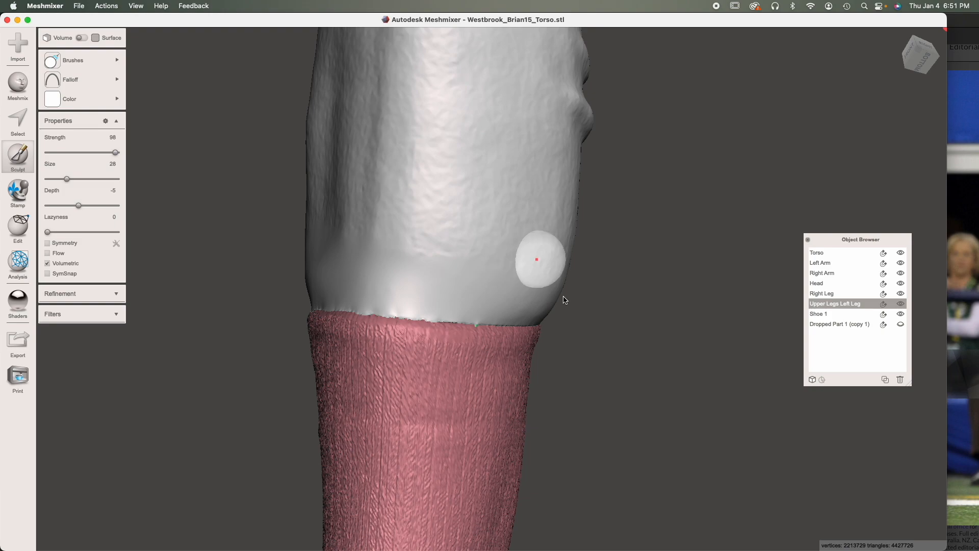
pyautogui.moveTo(555, 263)
pyautogui.mouseDown(button='right')
pyautogui.moveTo(525, 284)
pyautogui.moveTo(218, 242)
pyautogui.moveTo(239, 231)
pyautogui.moveTo(463, 231)
pyautogui.moveTo(607, 200)
pyautogui.moveTo(458, 295)
pyautogui.moveTo(389, 243)
pyautogui.moveTo(603, 257)
pyautogui.moveTo(519, 230)
pyautogui.moveTo(431, 275)
pyautogui.moveTo(458, 283)
pyautogui.mouseUp(button='right')
pyautogui.click(73, 60)
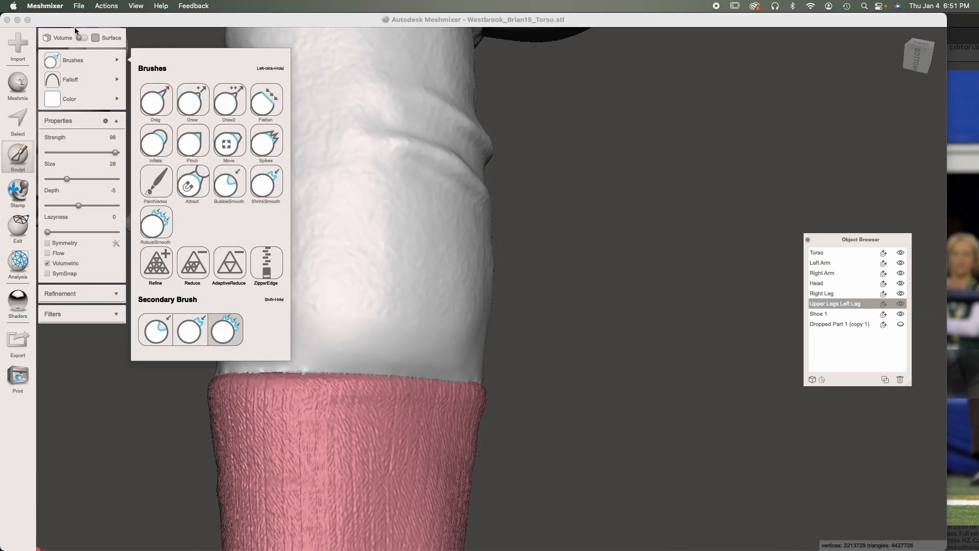
pyautogui.click(155, 141)
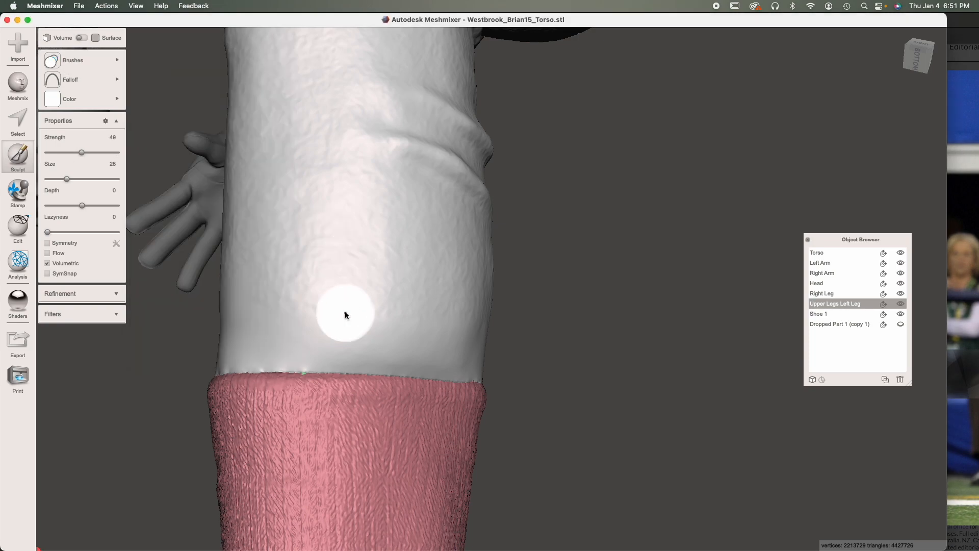
pyautogui.press(']')
pyautogui.press(']')
pyautogui.press(']')
pyautogui.press(']')
pyautogui.press(']')
pyautogui.press(']')
pyautogui.press(']')
pyautogui.press(']')
pyautogui.press(']')
pyautogui.press(']')
pyautogui.press(']')
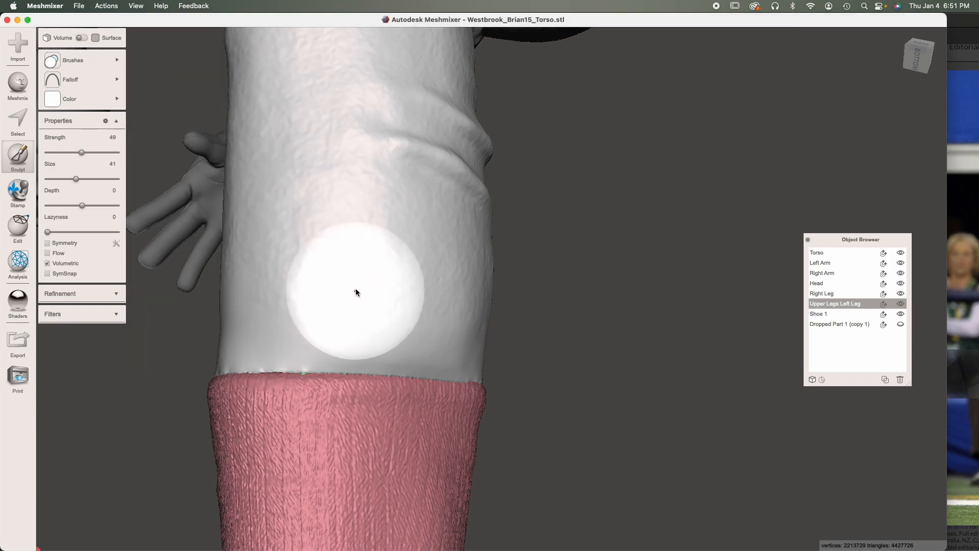
pyautogui.press(']')
pyautogui.press(']')
pyautogui.press(']')
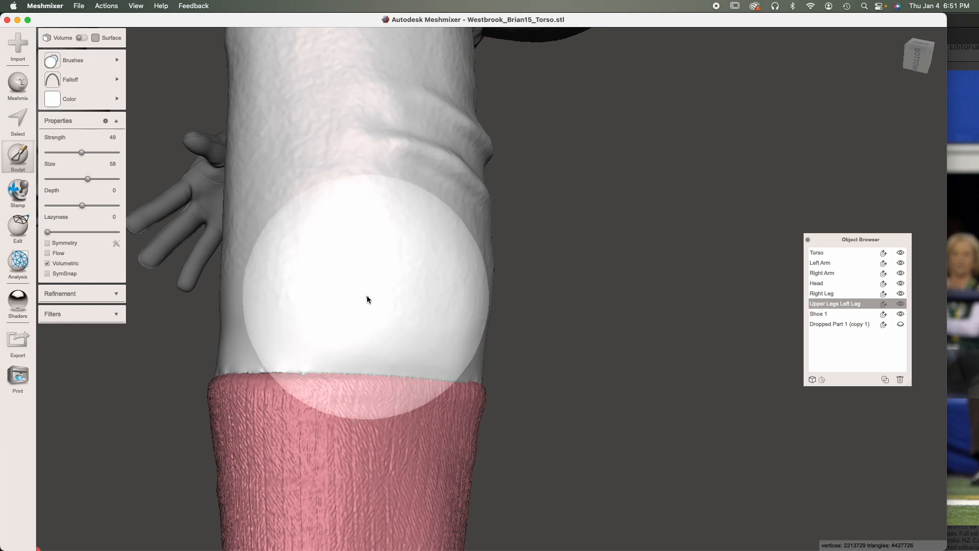
pyautogui.click(367, 296)
pyautogui.click(367, 296)
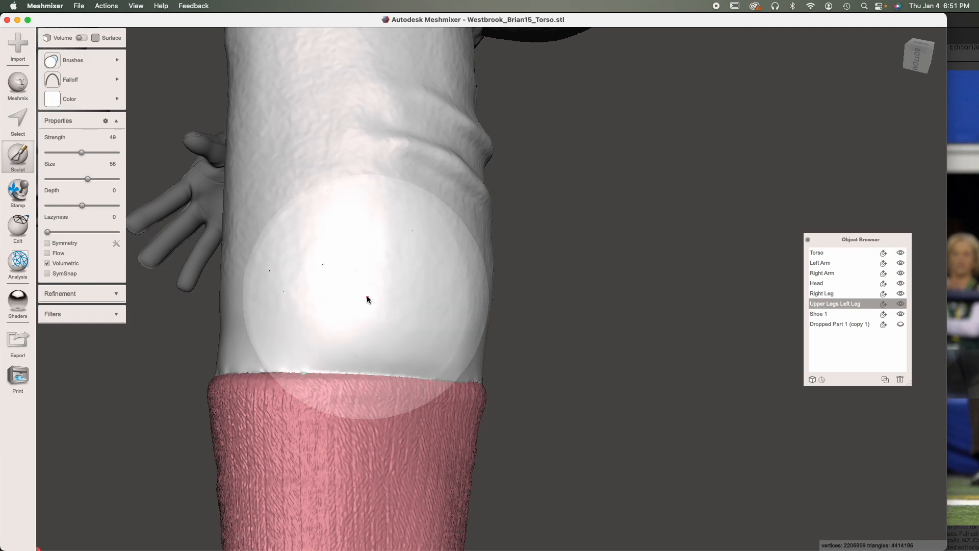
pyautogui.click(366, 296)
pyautogui.moveTo(408, 283); pyautogui.dragTo(410, 284, button='right')
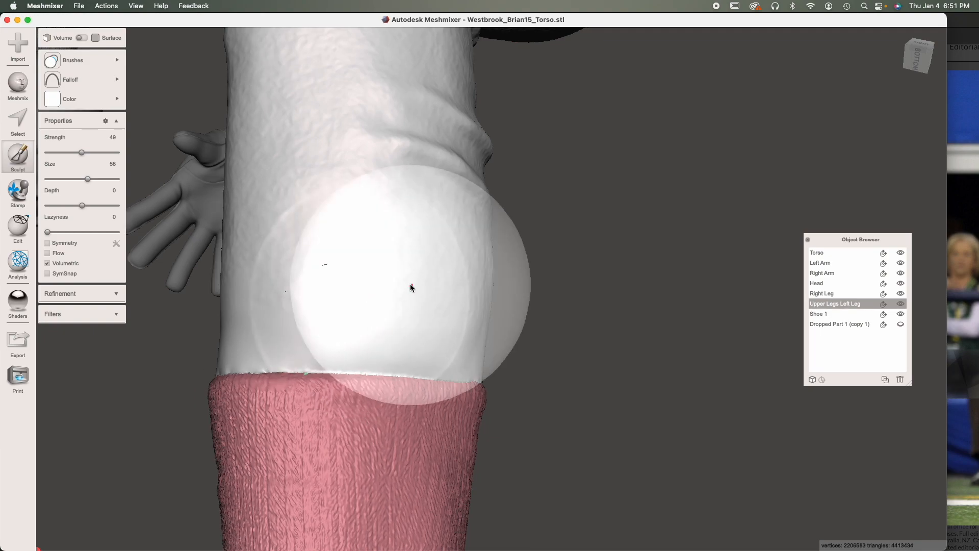
# Step: Raise the Inflate brush strength to 93 and inflate the same area above the sock cuff more strongly
pyautogui.moveTo(478, 285)
pyautogui.mouseDown(button='right')
pyautogui.moveTo(473, 272)
pyautogui.moveTo(530, 301)
pyautogui.moveTo(540, 263)
pyautogui.moveTo(408, 284)
pyautogui.moveTo(504, 337)
pyautogui.moveTo(496, 326)
pyautogui.moveTo(376, 347)
pyautogui.moveTo(387, 478)
pyautogui.moveTo(345, 521)
pyautogui.moveTo(75, 282)
pyautogui.mouseUp(button='right')
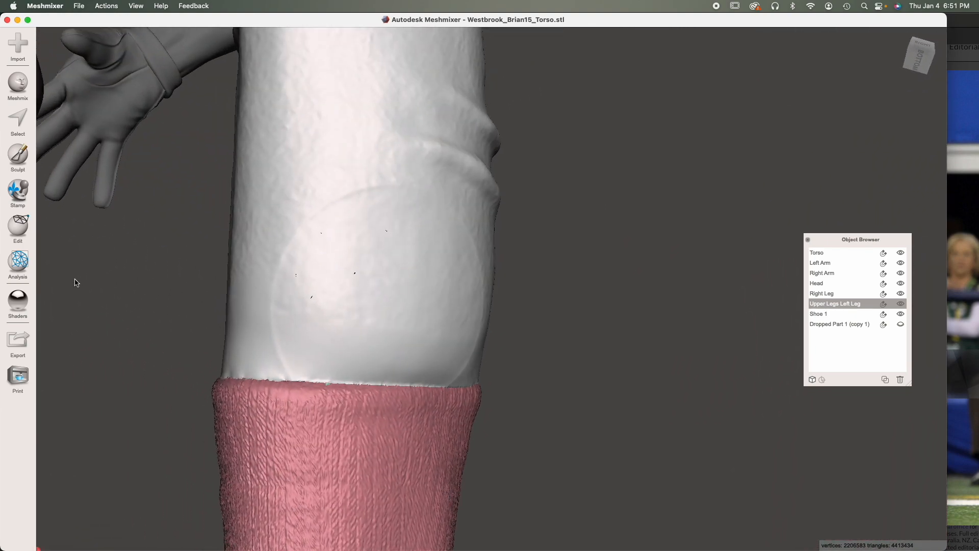
pyautogui.click(21, 154)
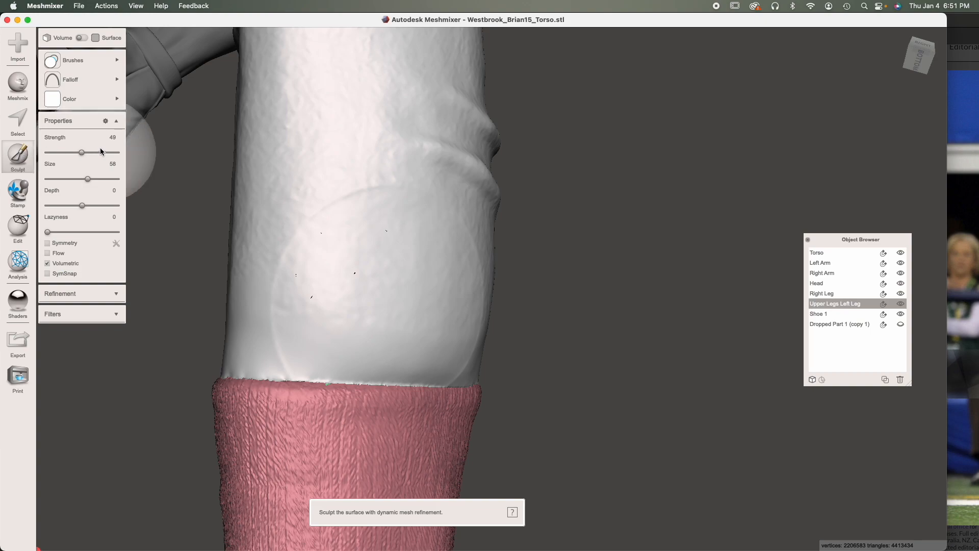
pyautogui.click(112, 153)
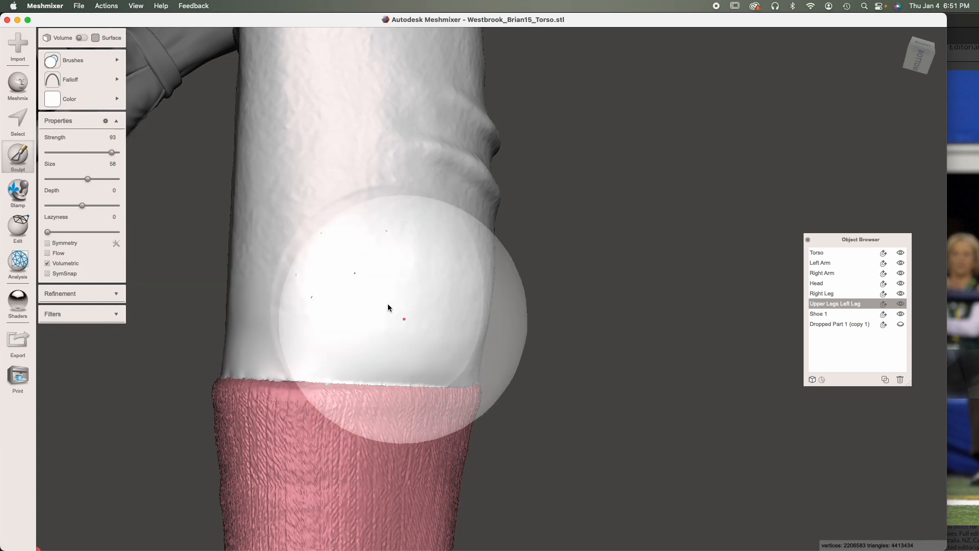
pyautogui.click(384, 295)
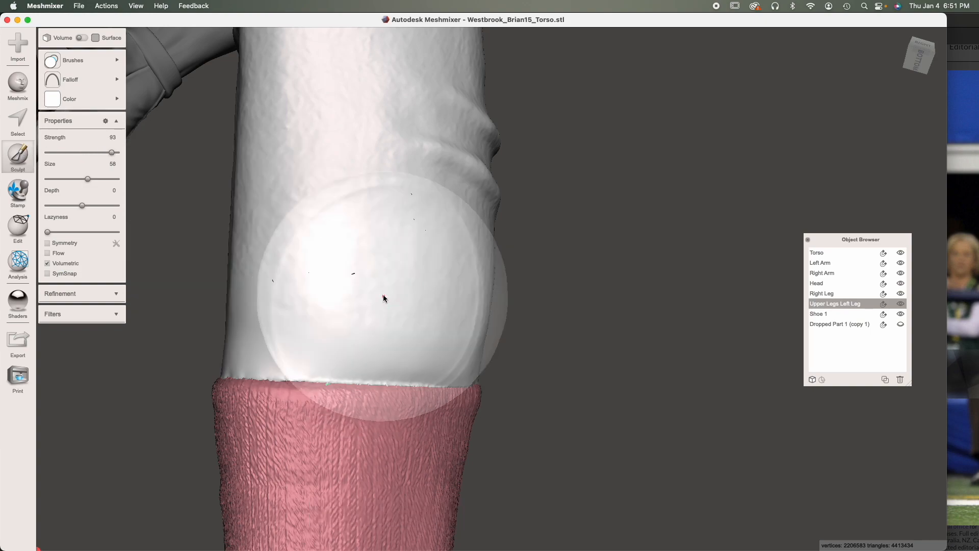
pyautogui.click(383, 295)
pyautogui.click(383, 294)
pyautogui.click(383, 295)
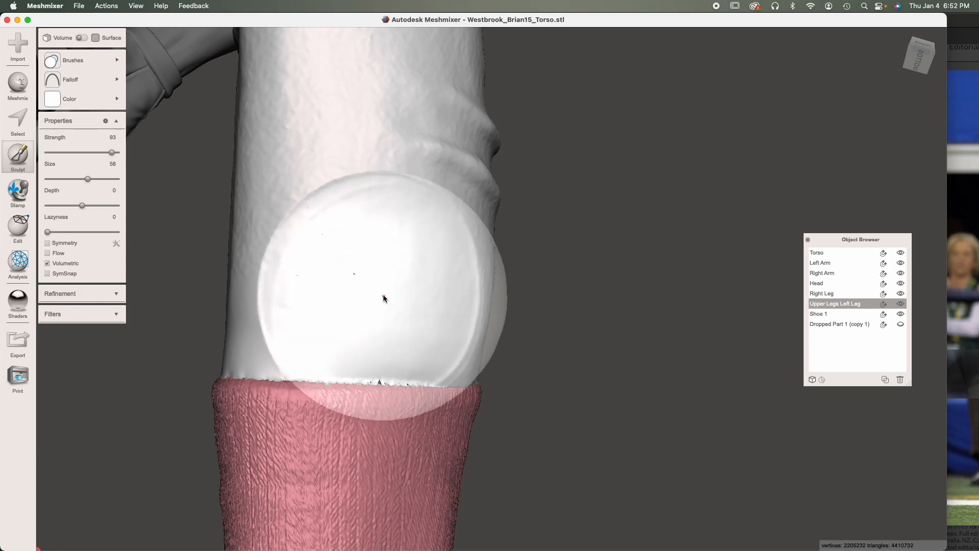
# Step: Reduce the Inflate brush size to 46, build up the centre of the inflated area, and check the leg from other angles
pyautogui.press('[')
pyautogui.press('[')
pyautogui.press('[')
pyautogui.press('[')
pyautogui.press('[')
pyautogui.press('[')
pyautogui.click(383, 295)
pyautogui.click(383, 295)
pyautogui.moveTo(236, 298)
pyautogui.mouseDown(button='right')
pyautogui.moveTo(363, 291)
pyautogui.moveTo(568, 310)
pyautogui.mouseUp(button='right')
pyautogui.moveTo(365, 281); pyautogui.dragTo(260, 233, button='right')
pyautogui.moveTo(417, 340); pyautogui.dragTo(326, 305, button='right')
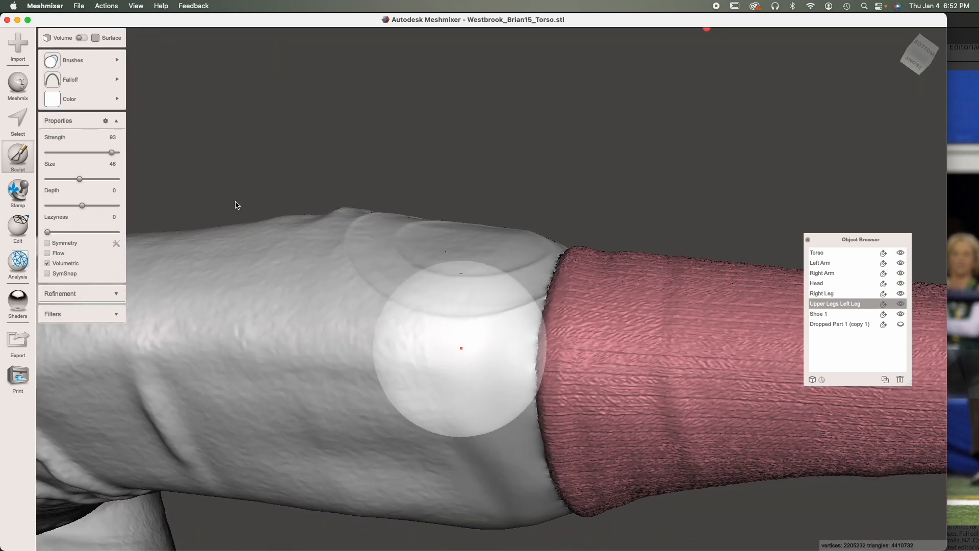
# Step: Smooth away the ridges around the inflated area above the sock cuff with the smoothing brush at size 38 and strength 98
pyautogui.scroll(5, 505, 229)
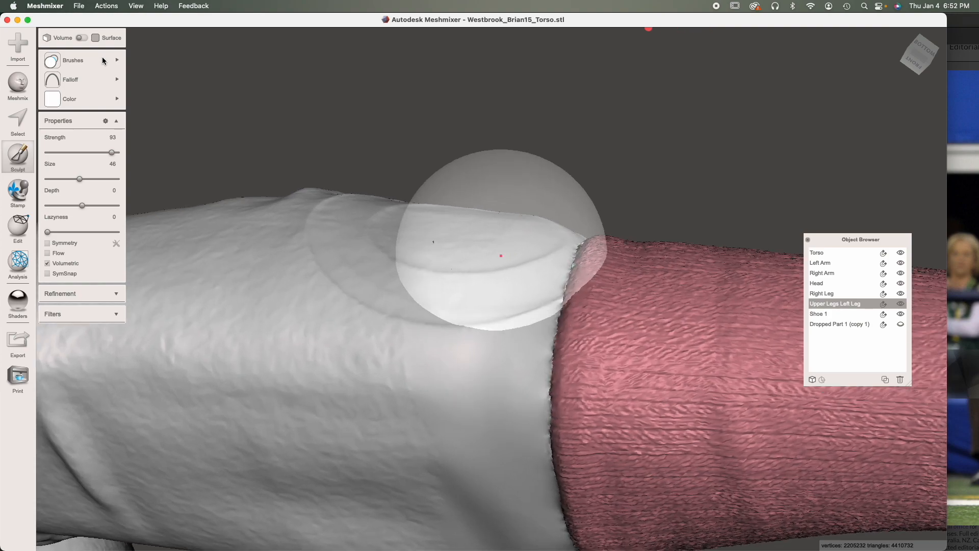
pyautogui.click(81, 60)
pyautogui.click(250, 188)
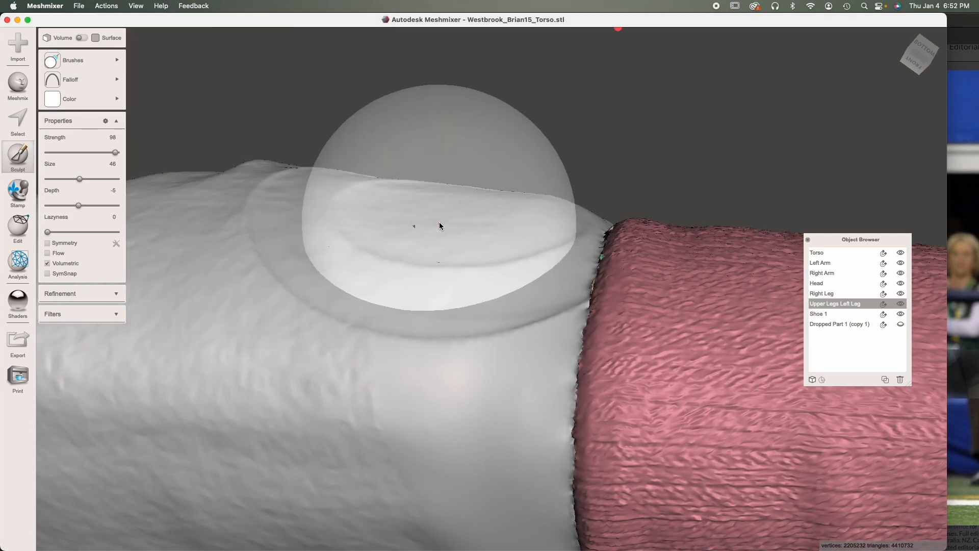
pyautogui.moveTo(439, 221)
pyautogui.mouseDown()
pyautogui.moveTo(382, 171)
pyautogui.moveTo(314, 186)
pyautogui.moveTo(334, 172)
pyautogui.moveTo(384, 271)
pyautogui.moveTo(513, 328)
pyautogui.moveTo(551, 216)
pyautogui.moveTo(493, 187)
pyautogui.moveTo(465, 322)
pyautogui.mouseUp()
pyautogui.moveTo(465, 322); pyautogui.dragTo(477, 411, button='right')
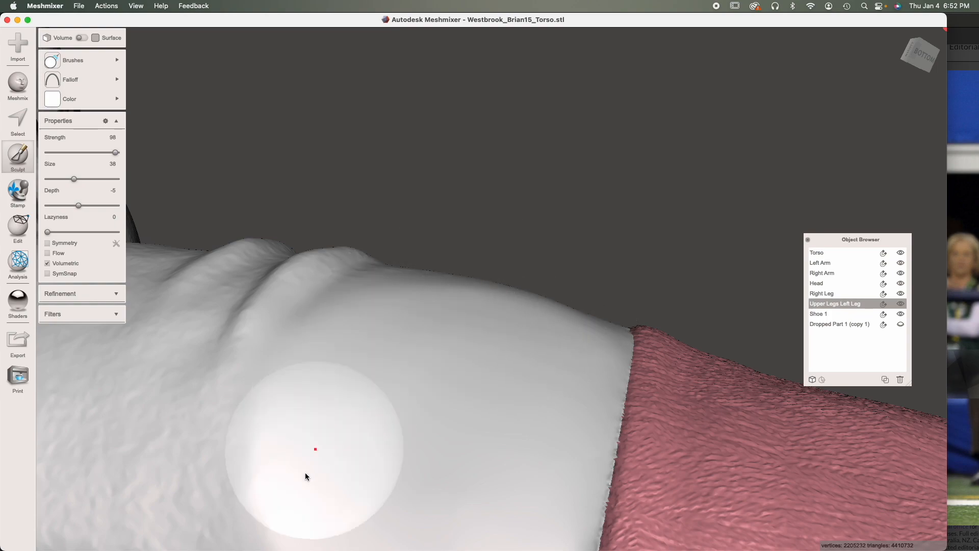
pyautogui.moveTo(269, 485); pyautogui.dragTo(438, 316, button='right')
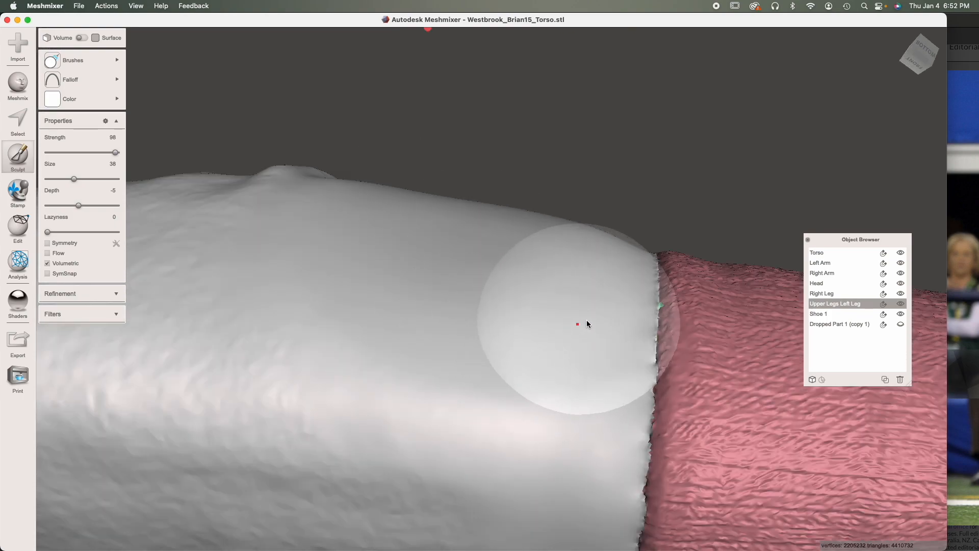
pyautogui.moveTo(355, 336)
pyautogui.mouseDown(button='right')
pyautogui.moveTo(408, 284)
pyautogui.moveTo(448, 297)
pyautogui.mouseUp(button='right')
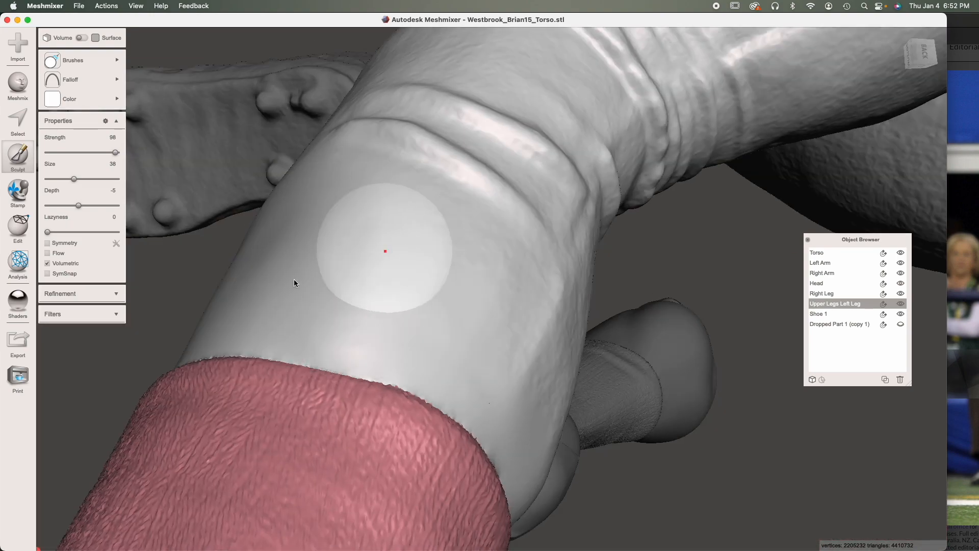
# Step: Examine the blended surface around the leg above the sock cuff from all sides, and leave sculpting
pyautogui.moveTo(450, 348)
pyautogui.mouseDown(button='right')
pyautogui.moveTo(263, 279)
pyautogui.moveTo(323, 255)
pyautogui.mouseUp(button='right')
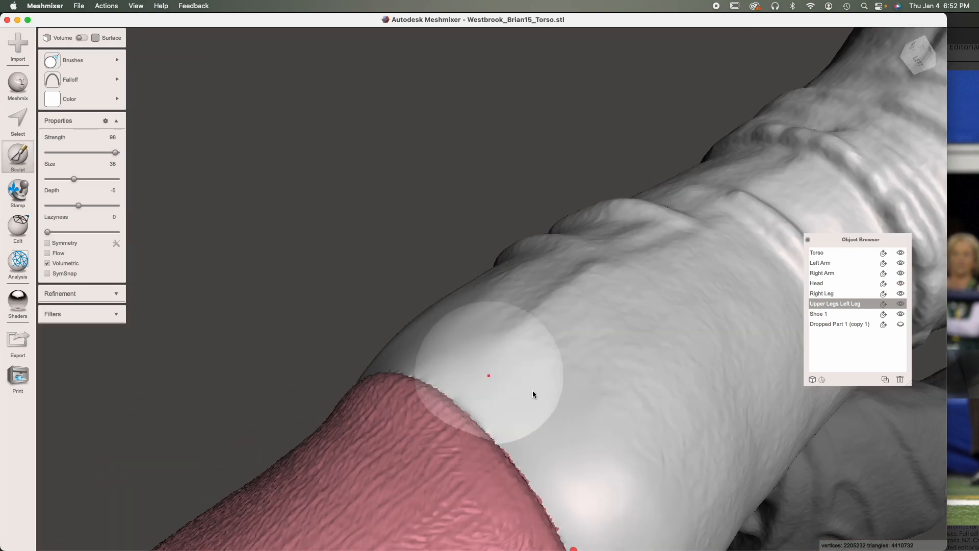
pyautogui.moveTo(510, 394)
pyautogui.mouseDown(button='right')
pyautogui.moveTo(490, 312)
pyautogui.moveTo(415, 258)
pyautogui.mouseUp(button='right')
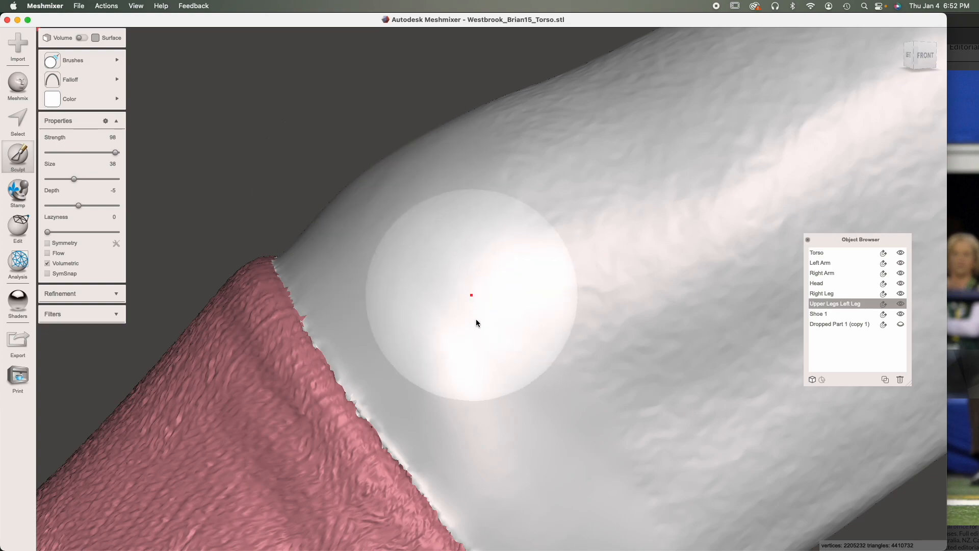
pyautogui.moveTo(446, 284); pyautogui.dragTo(563, 347, button='right')
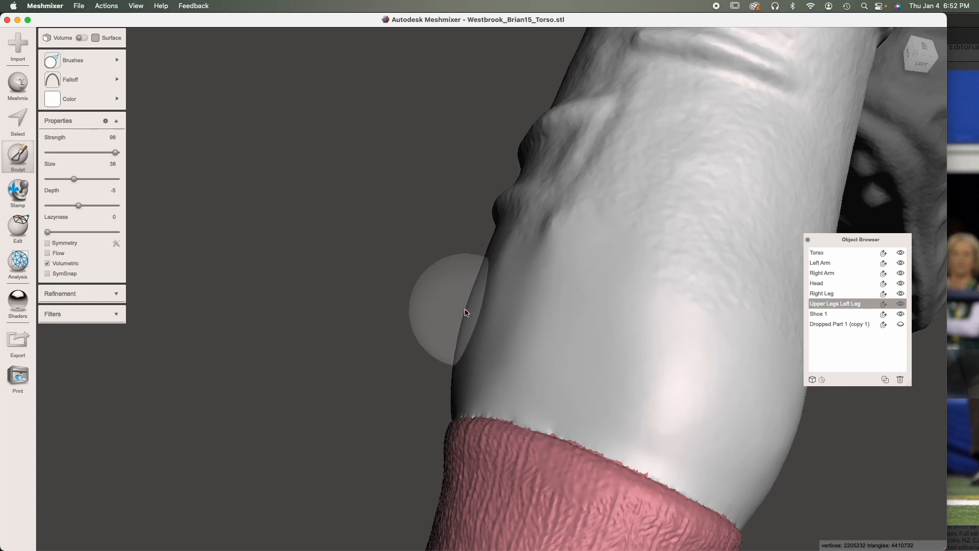
pyautogui.moveTo(556, 329); pyautogui.dragTo(671, 363, button='right')
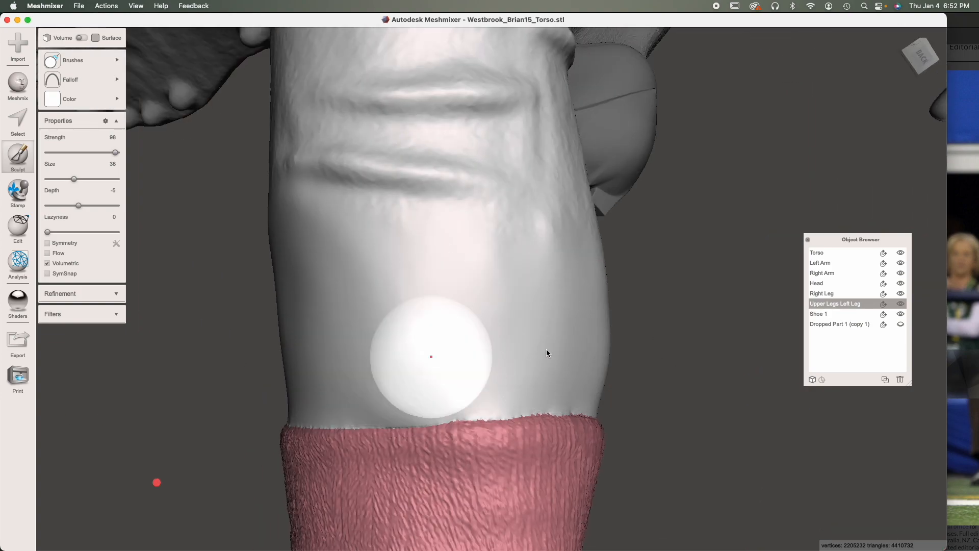
pyautogui.moveTo(540, 352); pyautogui.dragTo(629, 353, button='right')
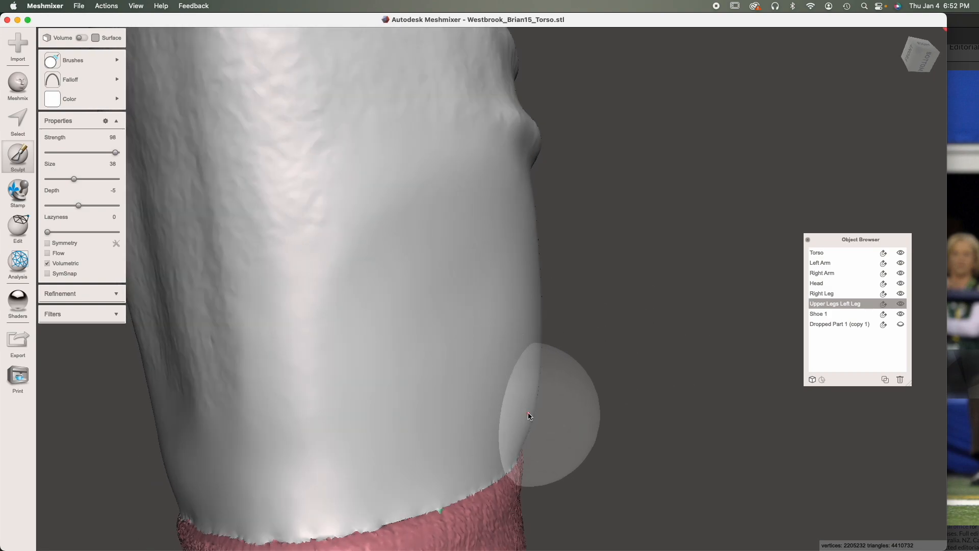
pyautogui.scroll(-1, 357, 414)
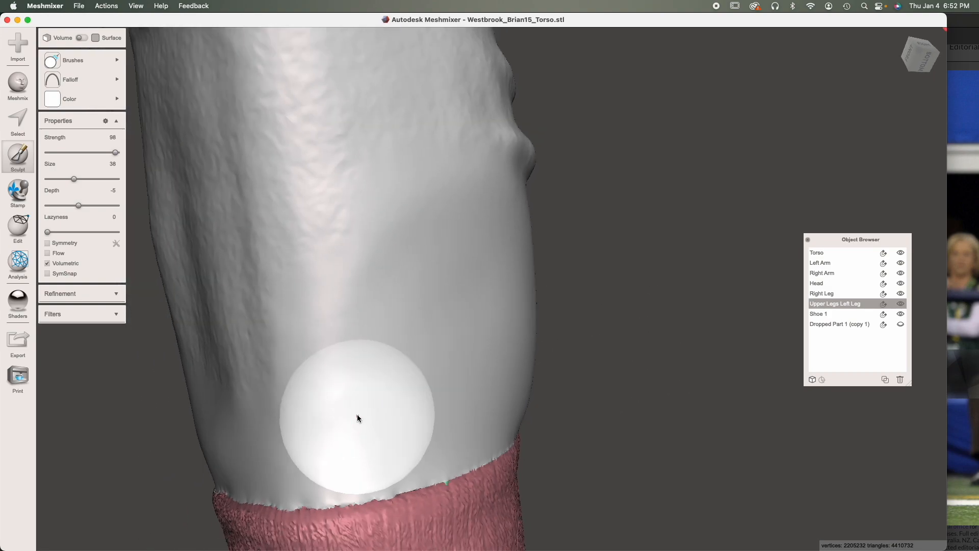
pyautogui.press('Escape')
# Step: Examine the reshaped left leg and its sock line from wider front, side and back views
pyautogui.scroll(-5, 383, 406)
pyautogui.moveTo(382, 406)
pyautogui.mouseDown(button='right')
pyautogui.moveTo(716, 438)
pyautogui.moveTo(802, 420)
pyautogui.moveTo(474, 383)
pyautogui.moveTo(382, 306)
pyautogui.moveTo(482, 339)
pyautogui.mouseUp(button='right')
pyautogui.moveTo(470, 401); pyautogui.dragTo(76, 156, button='right')
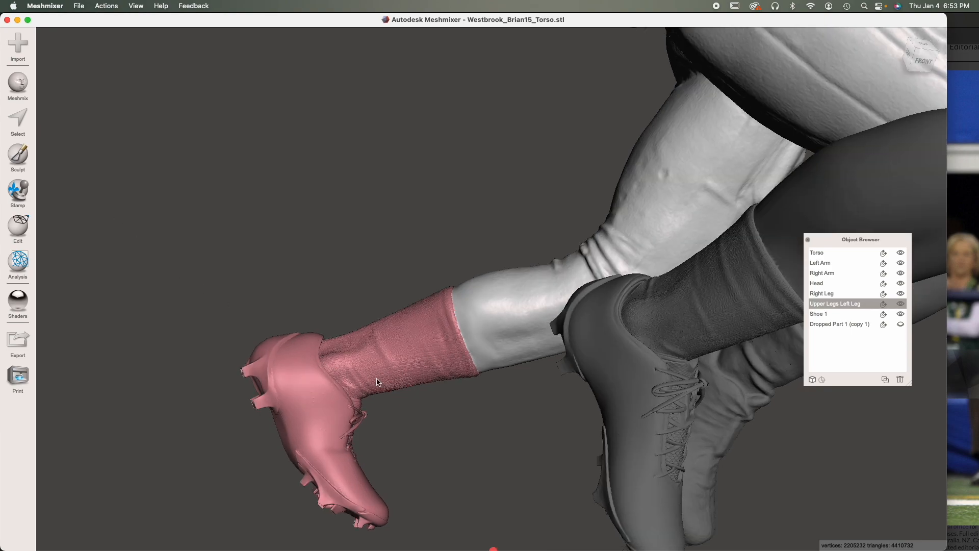
pyautogui.moveTo(449, 422); pyautogui.dragTo(428, 410, button='right')
pyautogui.scroll(6, 427, 411)
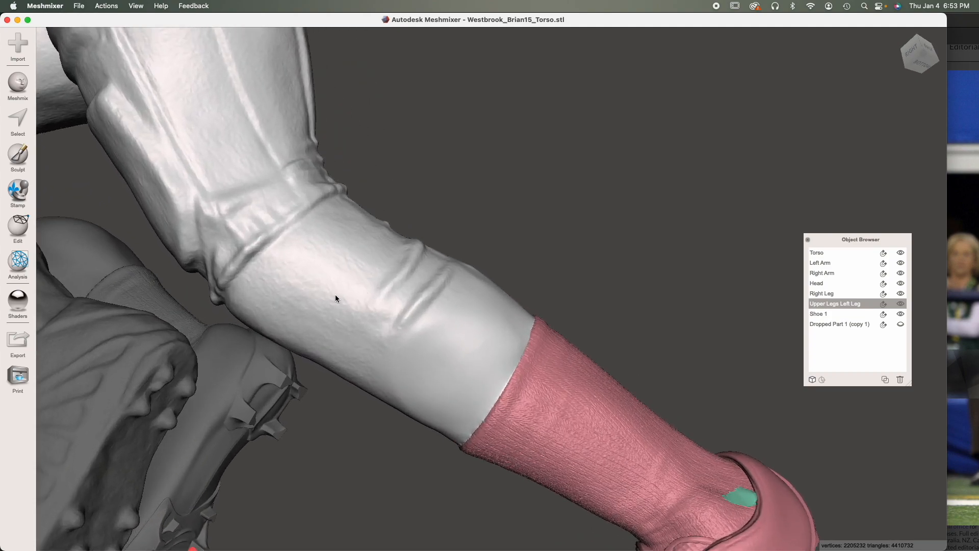
pyautogui.scroll(-6, 336, 352)
pyautogui.moveTo(336, 352); pyautogui.dragTo(355, 310, button='right')
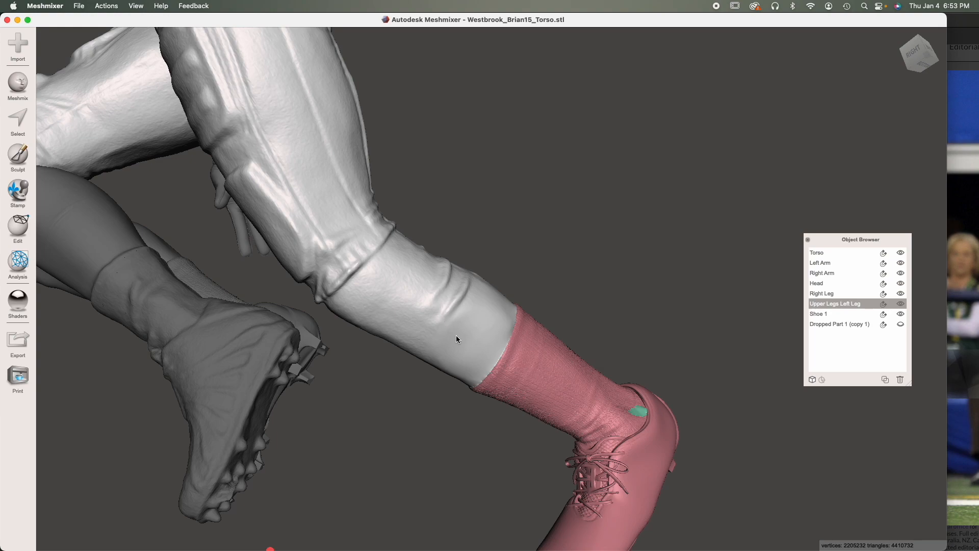
pyautogui.moveTo(456, 336); pyautogui.dragTo(585, 322, button='right')
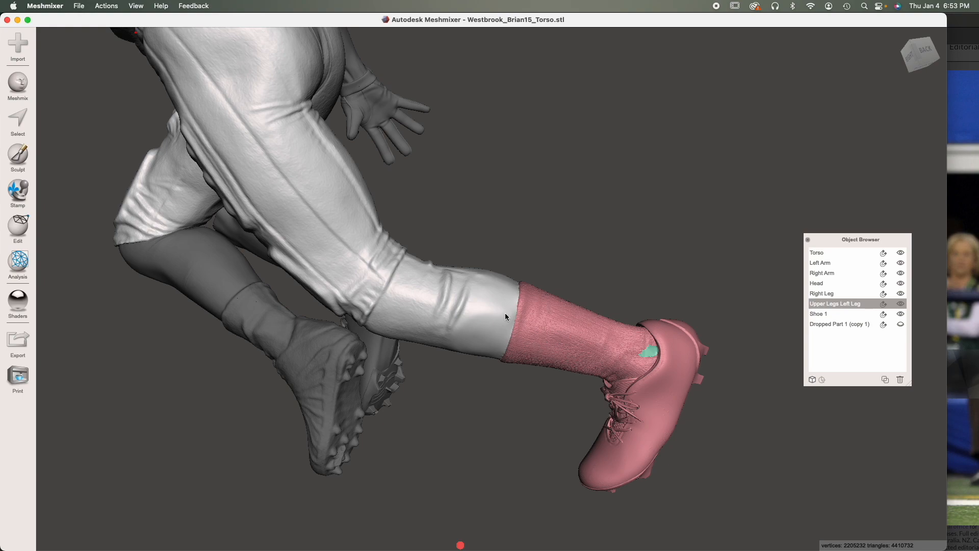
pyautogui.moveTo(512, 296); pyautogui.dragTo(661, 291, button='right')
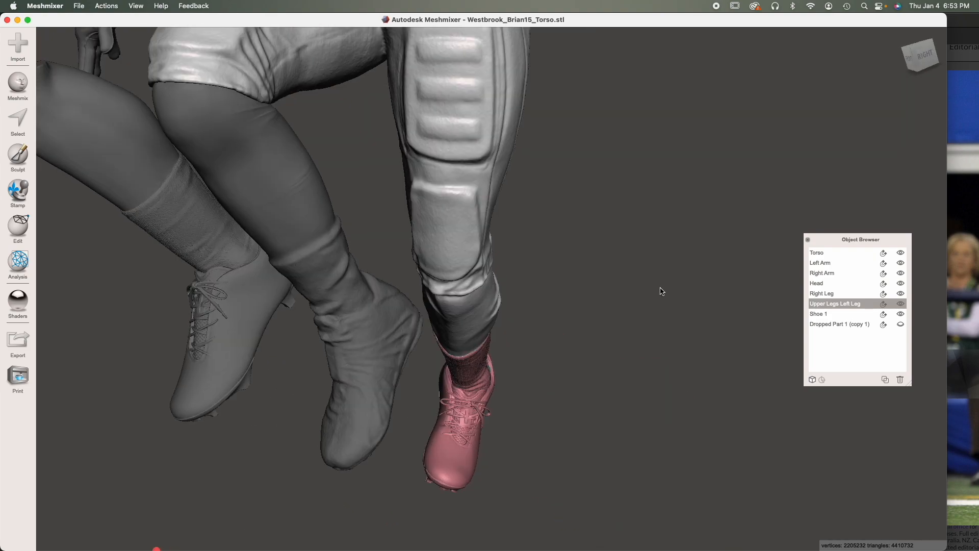
pyautogui.scroll(-2, 552, 367)
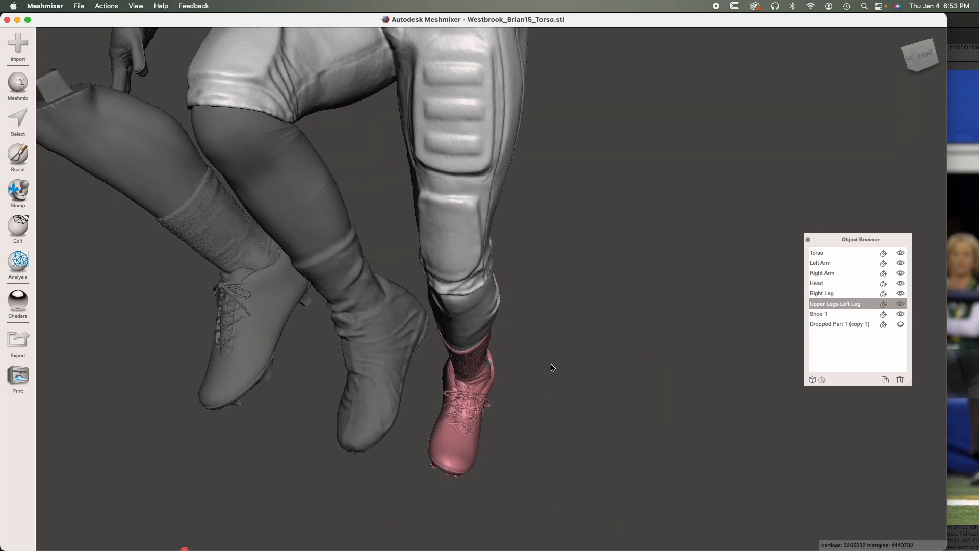
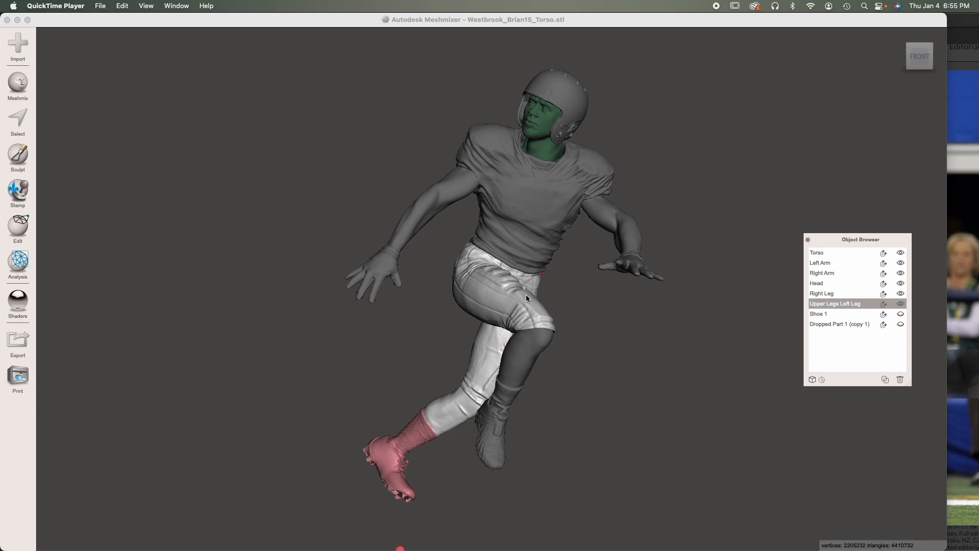
# Step: Hide all the figure's parts except the Right Arm and make that arm the active object
pyautogui.moveTo(529, 319); pyautogui.dragTo(413, 253, button='right')
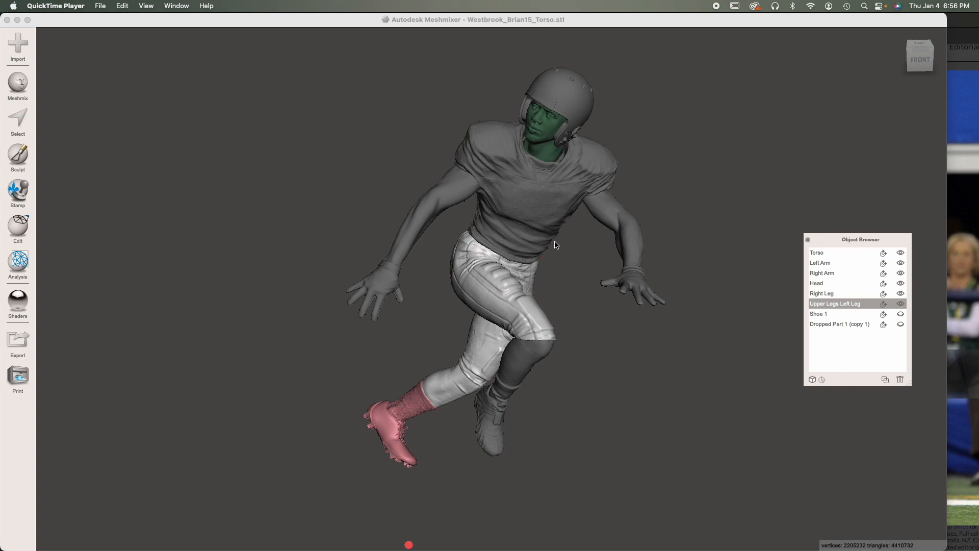
pyautogui.click(460, 377)
pyautogui.click(509, 374)
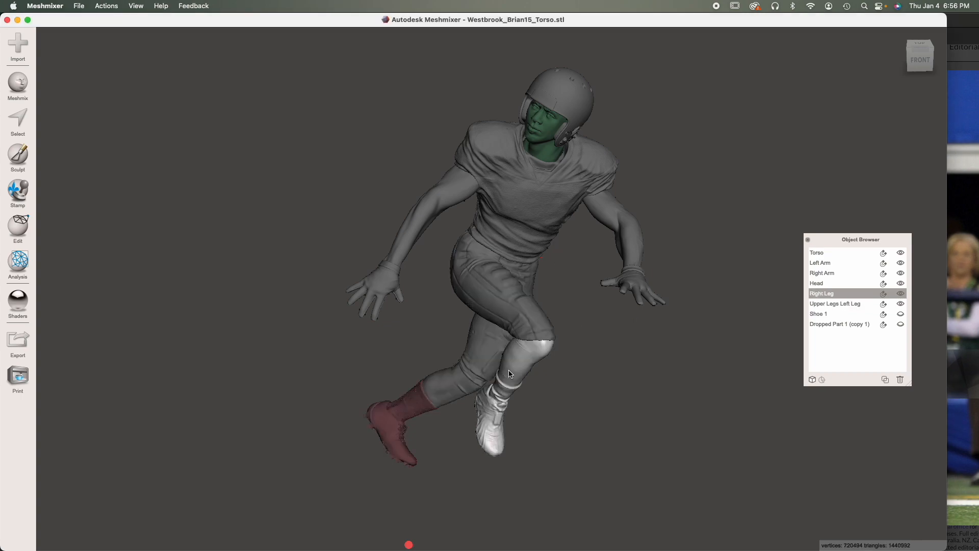
pyautogui.click(900, 304)
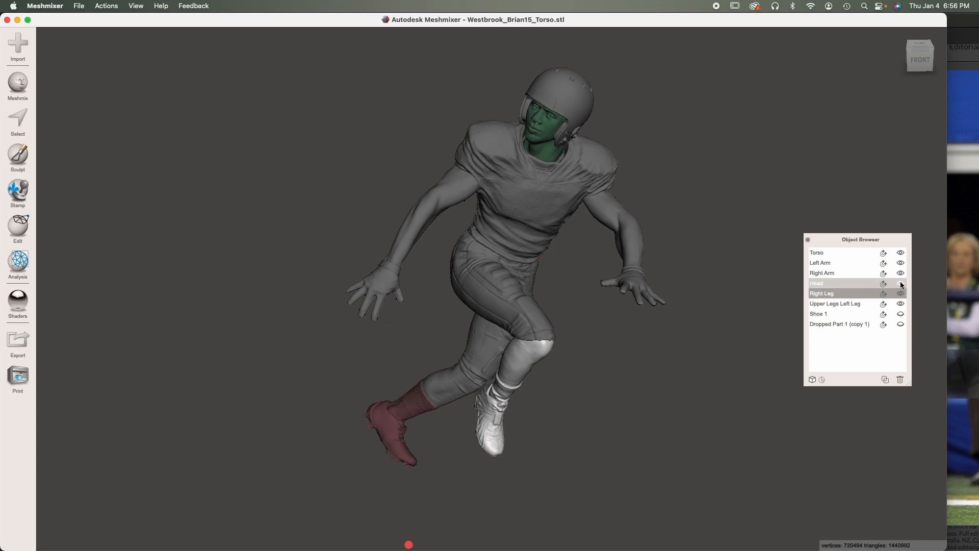
pyautogui.click(900, 293)
pyautogui.click(900, 254)
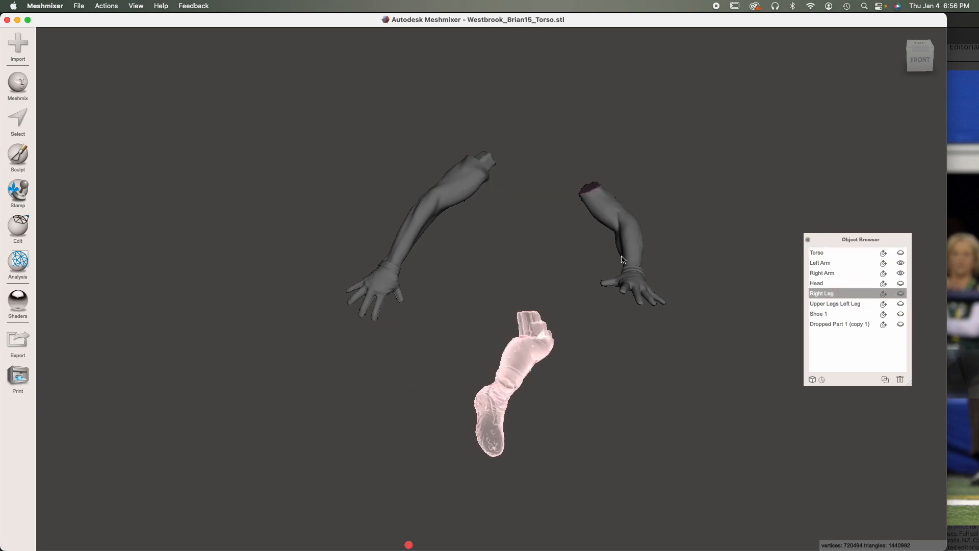
pyautogui.click(622, 259)
pyautogui.click(901, 263)
pyautogui.click(413, 238)
# Step: Place an 11.2 mm cylinder primitive on the right forearm beside the glove cuff as a new object
pyautogui.moveTo(414, 239); pyautogui.dragTo(529, 358, button='right')
pyautogui.scroll(5, 528, 355)
pyautogui.moveTo(570, 419); pyautogui.dragTo(529, 370, button='middle')
pyautogui.moveTo(528, 369)
pyautogui.mouseDown(button='right')
pyautogui.moveTo(526, 398)
pyautogui.moveTo(520, 370)
pyautogui.moveTo(510, 369)
pyautogui.mouseUp(button='right')
pyautogui.scroll(5, 507, 363)
pyautogui.scroll(3, 560, 427)
pyautogui.moveTo(582, 446); pyautogui.dragTo(582, 334, button='middle')
pyautogui.moveTo(485, 328); pyautogui.dragTo(478, 324, button='right')
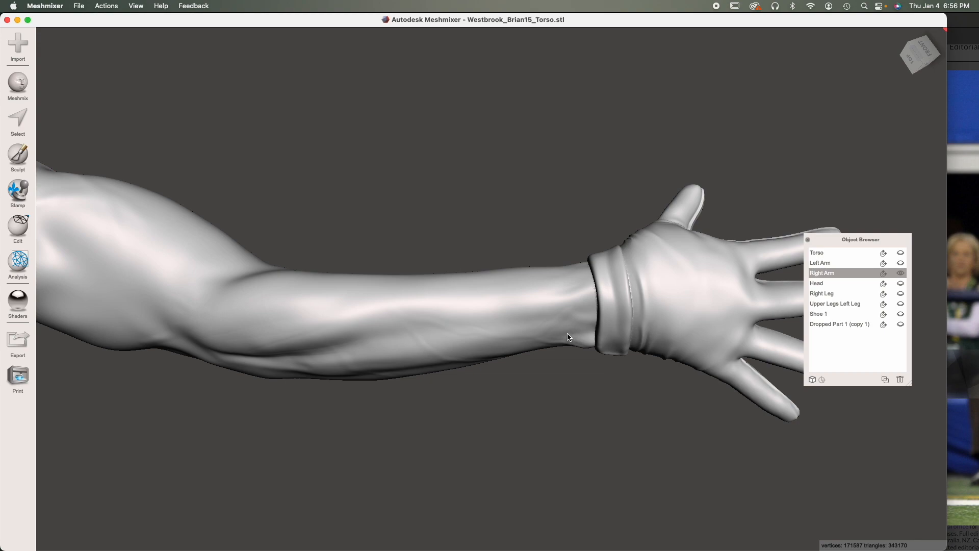
pyautogui.click(20, 89)
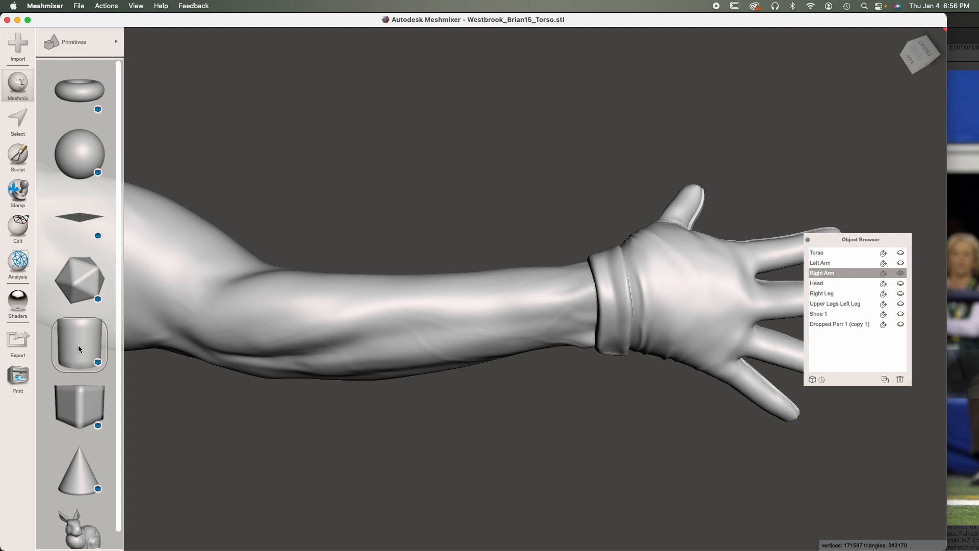
pyautogui.moveTo(176, 336); pyautogui.dragTo(532, 294)
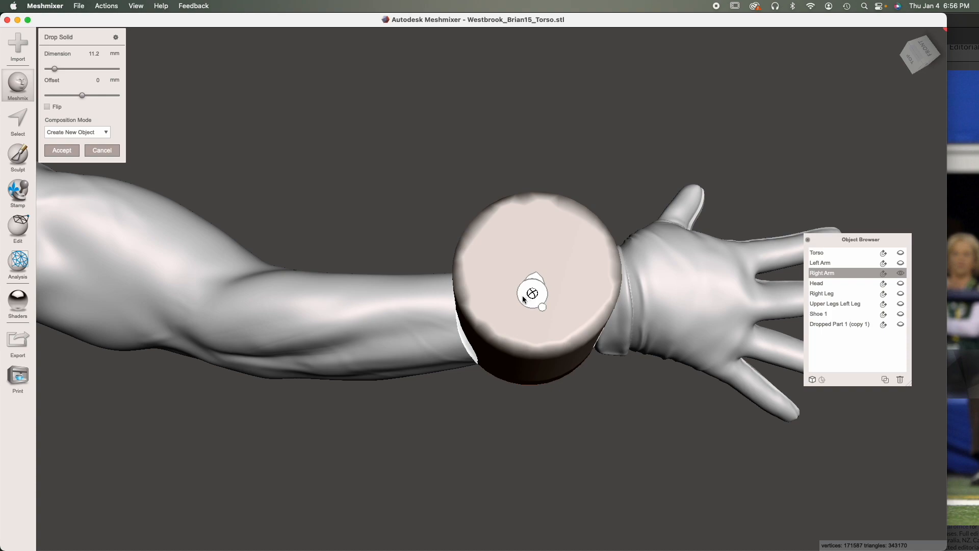
pyautogui.click(70, 151)
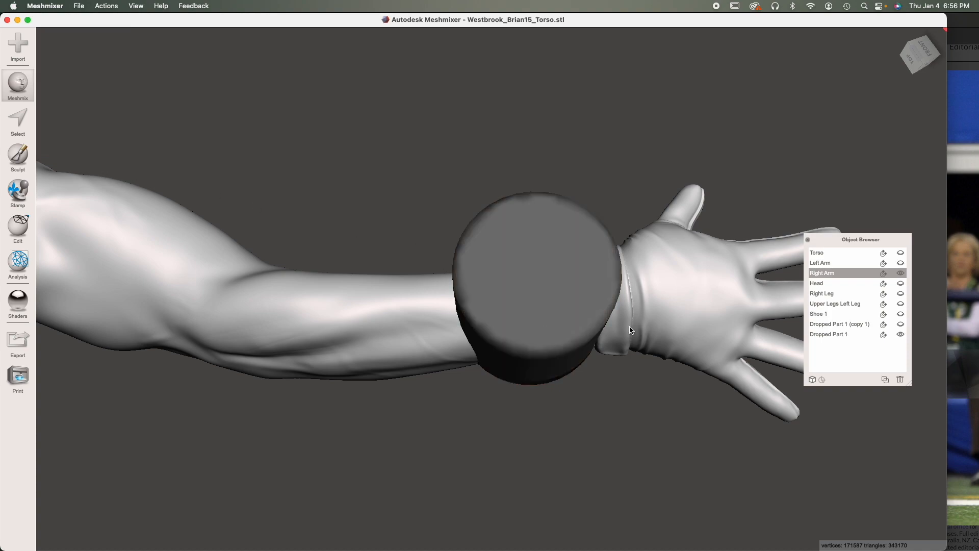
# Step: Rotate and move the new cylinder so its axis follows the forearm and it wraps around the arm above the wrist
pyautogui.scroll(-5, 594, 306)
pyautogui.moveTo(595, 307); pyautogui.dragTo(653, 426, button='right')
pyautogui.moveTo(653, 427); pyautogui.dragTo(549, 309, button='middle')
pyautogui.scroll(2, 465, 309)
pyautogui.scroll(4, 465, 312)
pyautogui.click(460, 316)
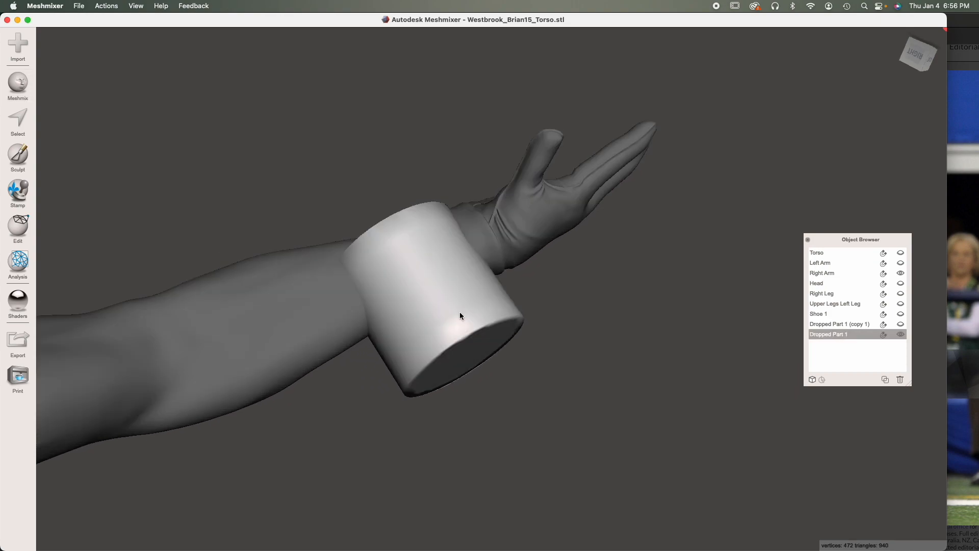
pyautogui.press('t')
pyautogui.moveTo(458, 314); pyautogui.dragTo(462, 263, button='right')
pyautogui.moveTo(451, 275); pyautogui.dragTo(453, 300)
pyautogui.moveTo(452, 300); pyautogui.dragTo(467, 320, button='right')
pyautogui.moveTo(457, 314); pyautogui.dragTo(356, 285)
pyautogui.moveTo(356, 285); pyautogui.dragTo(357, 220, button='right')
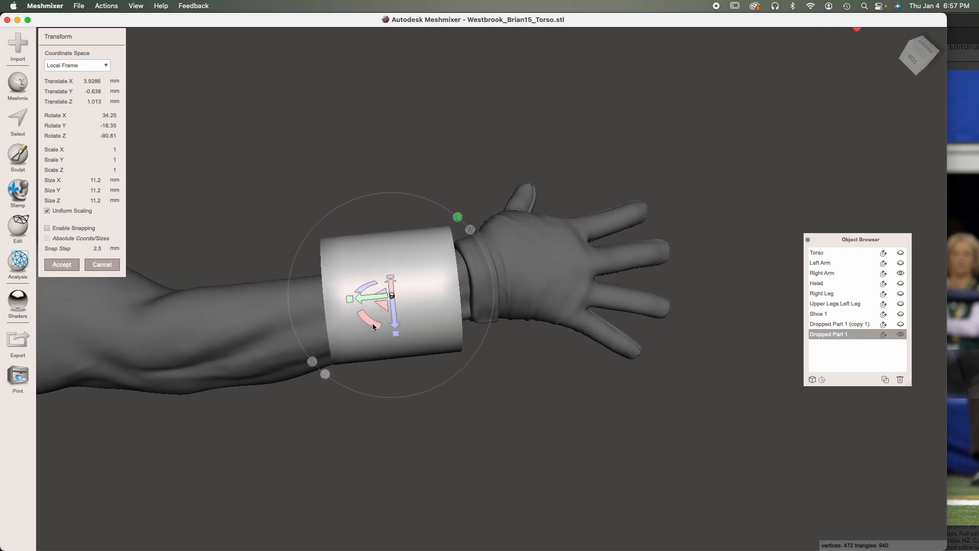
# Step: Fine-tune the cylinder's tilt and position around the forearm, and shorten it along the arm to about 9.5 mm
pyautogui.moveTo(371, 322); pyautogui.dragTo(372, 330)
pyautogui.moveTo(372, 330); pyautogui.dragTo(418, 320, button='right')
pyautogui.moveTo(392, 363)
pyautogui.mouseDown()
pyautogui.moveTo(407, 377)
pyautogui.moveTo(418, 345)
pyautogui.moveTo(407, 370)
pyautogui.mouseUp()
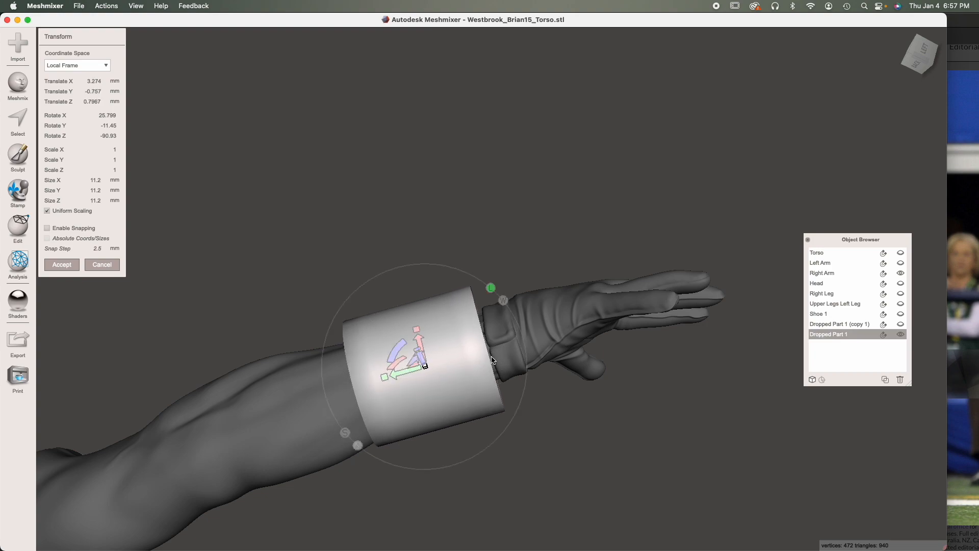
pyautogui.moveTo(489, 392); pyautogui.dragTo(377, 307, button='right')
pyautogui.moveTo(362, 306); pyautogui.dragTo(383, 309)
pyautogui.moveTo(450, 354); pyautogui.dragTo(315, 142, button='right')
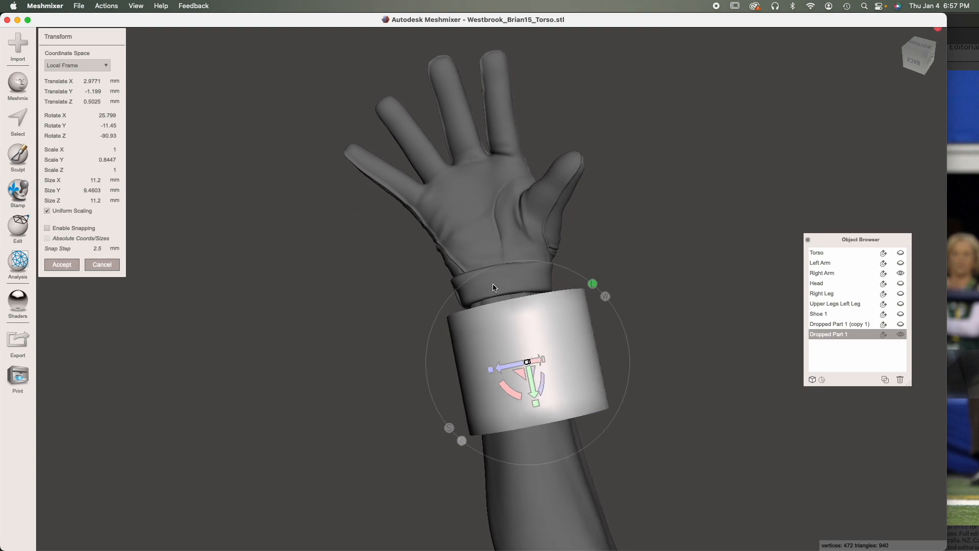
# Step: Narrow the cylinder to about 9.2 mm in X and 9.6 mm in Z, adjusting its rotation and position around the forearm
pyautogui.moveTo(515, 364); pyautogui.dragTo(510, 364)
pyautogui.moveTo(510, 363); pyautogui.dragTo(502, 438, button='right')
pyautogui.moveTo(451, 360); pyautogui.dragTo(499, 373)
pyautogui.moveTo(505, 414); pyautogui.dragTo(436, 357, button='right')
pyautogui.moveTo(436, 357); pyautogui.dragTo(458, 403)
pyautogui.moveTo(430, 350); pyautogui.dragTo(417, 315, button='right')
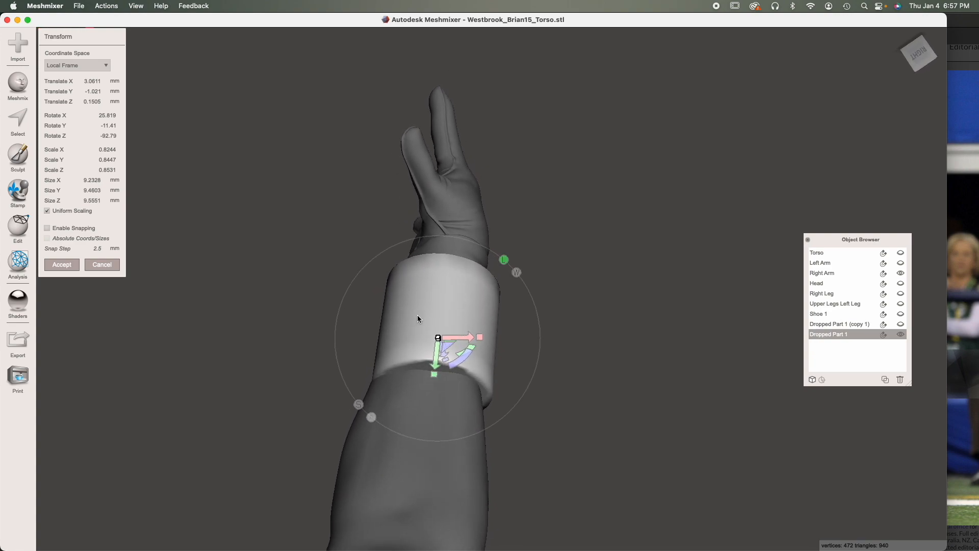
# Step: Recentre the cylinder on the forearm and widen it to about 10.4 mm in X and 10.2 mm in Z
pyautogui.moveTo(482, 338); pyautogui.dragTo(509, 278)
pyautogui.moveTo(509, 277); pyautogui.dragTo(530, 401, button='right')
pyautogui.moveTo(494, 344); pyautogui.dragTo(507, 343)
pyautogui.moveTo(508, 343); pyautogui.dragTo(494, 261, button='right')
pyautogui.moveTo(452, 239); pyautogui.dragTo(441, 251)
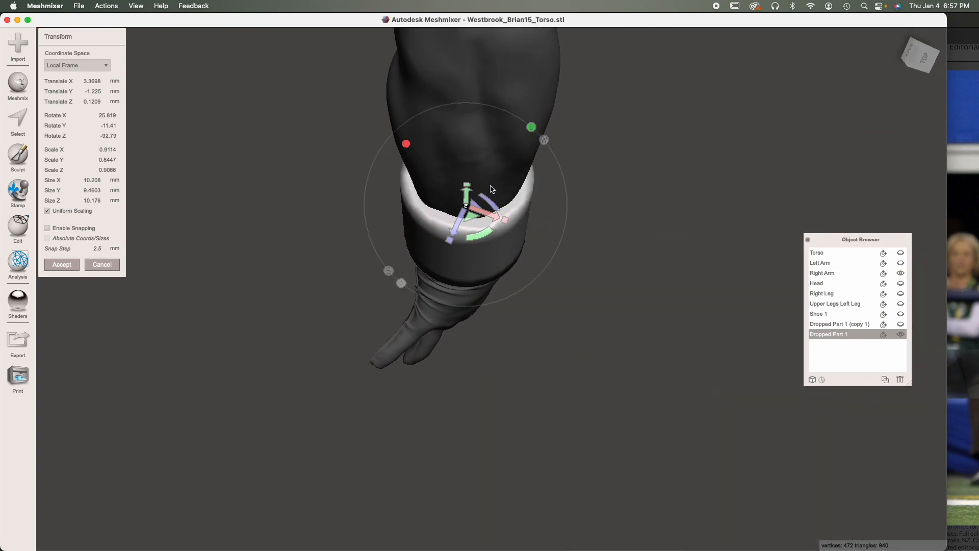
pyautogui.moveTo(441, 251); pyautogui.dragTo(479, 375, button='right')
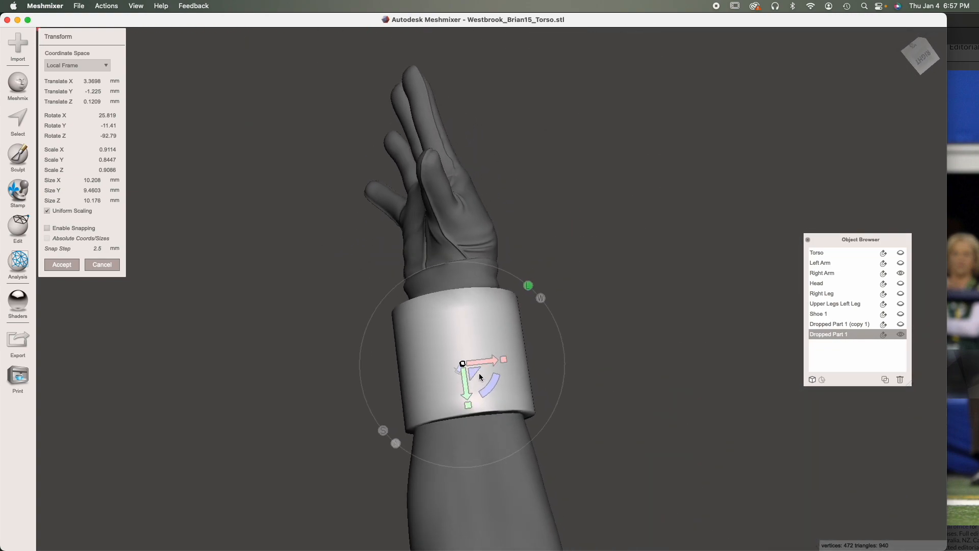
pyautogui.moveTo(492, 387); pyautogui.dragTo(530, 415)
pyautogui.moveTo(530, 416); pyautogui.dragTo(314, 464, button='right')
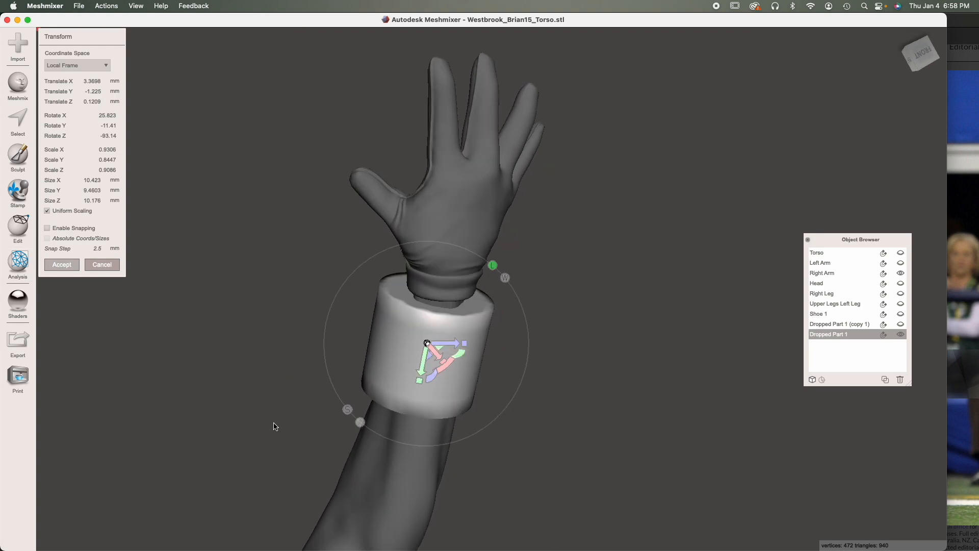
# Step: Finish the transform of the cylinder and turn on the mesh wireframe display
pyautogui.scroll(-3, 278, 417)
pyautogui.press('w')
pyautogui.moveTo(357, 467); pyautogui.dragTo(400, 467, button='right')
pyautogui.scroll(4, 460, 377)
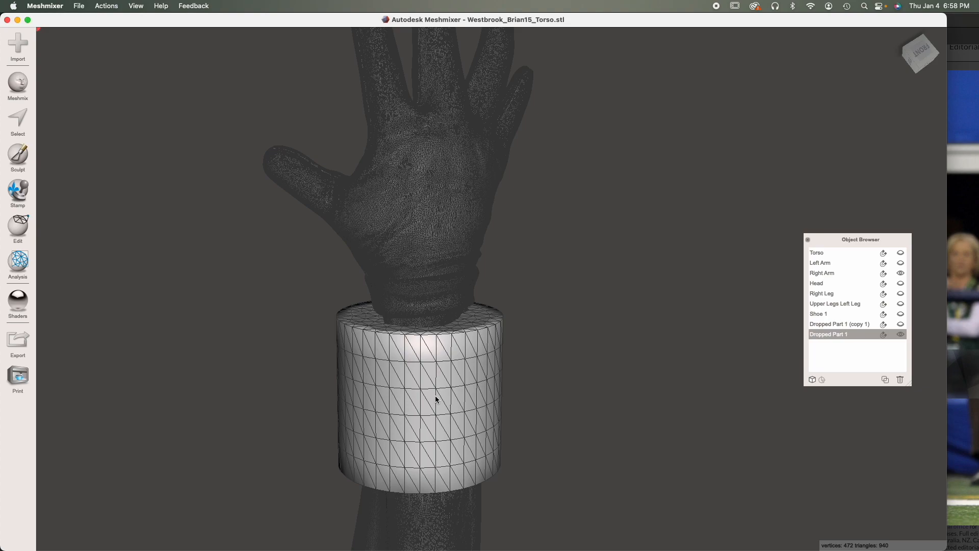
# Step: Select the entire wristband cylinder and remesh it with Linear Subdivision at 50% density
pyautogui.moveTo(437, 396); pyautogui.dragTo(409, 403, button='right')
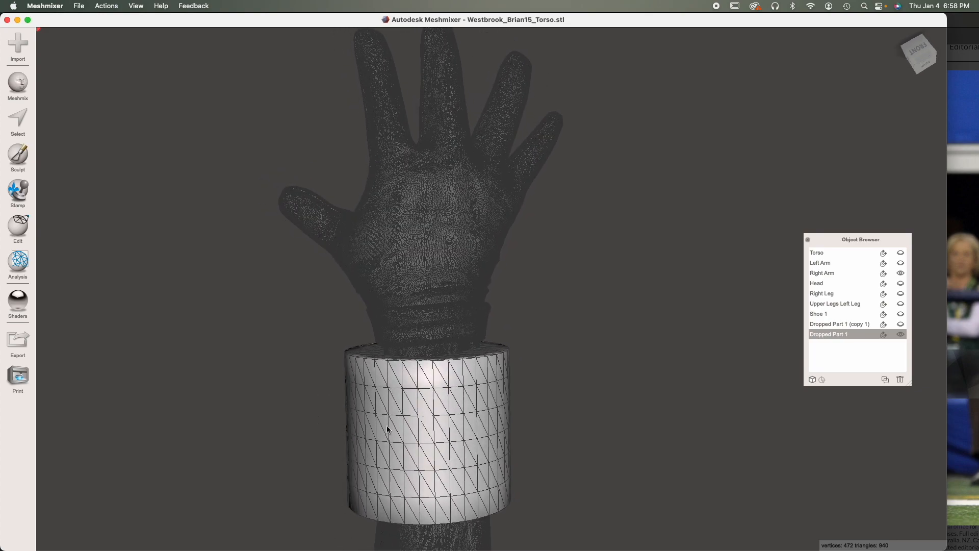
pyautogui.moveTo(404, 430); pyautogui.dragTo(423, 408, button='right')
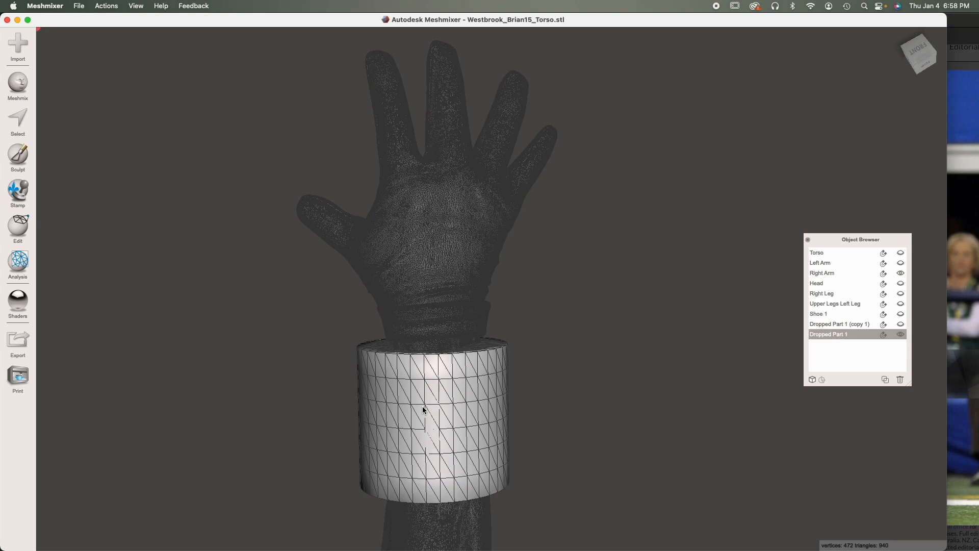
pyautogui.press('s')
pyautogui.click(425, 405)
pyautogui.press('e')
pyautogui.moveTo(425, 405); pyautogui.dragTo(440, 430, button='right')
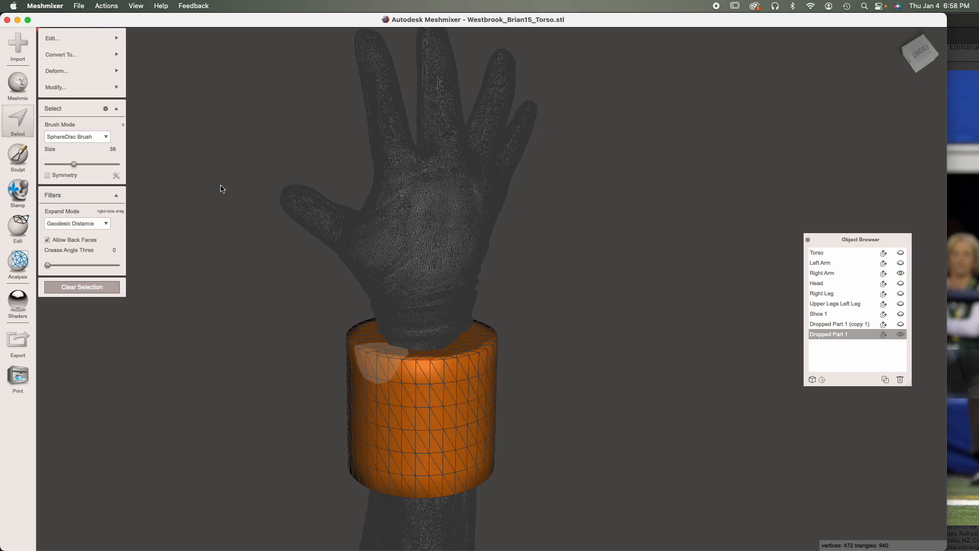
pyautogui.click(65, 37)
pyautogui.click(175, 81)
pyautogui.click(102, 96)
pyautogui.moveTo(111, 101); pyautogui.dragTo(141, 103)
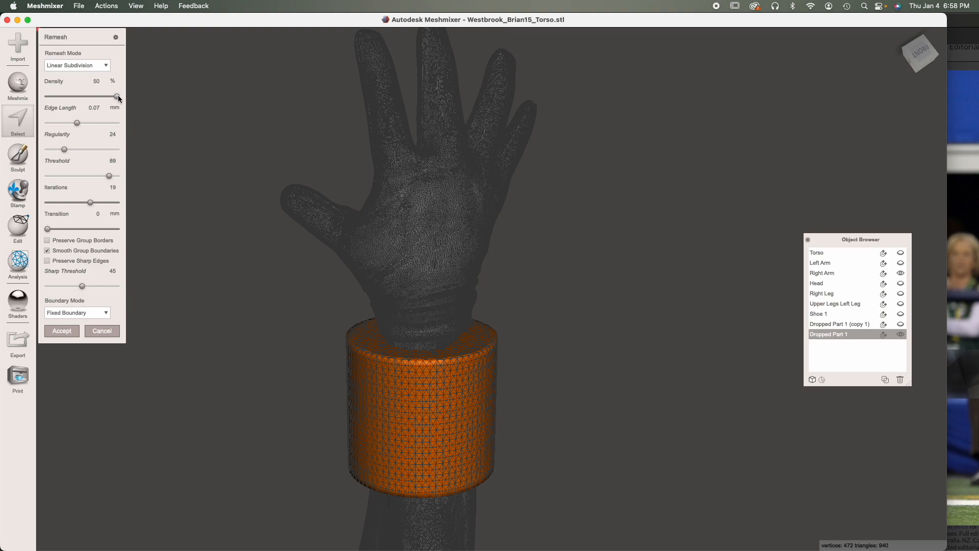
pyautogui.click(61, 330)
# Step: Remesh the cylinder a second time with Linear Subdivision at 50% density, and turn off the wireframe display
pyautogui.click(53, 39)
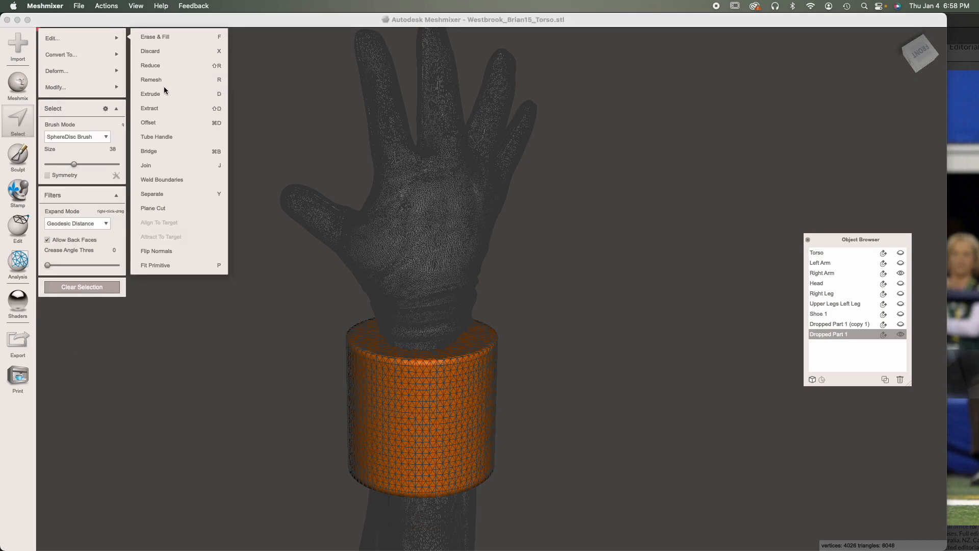
pyautogui.click(152, 80)
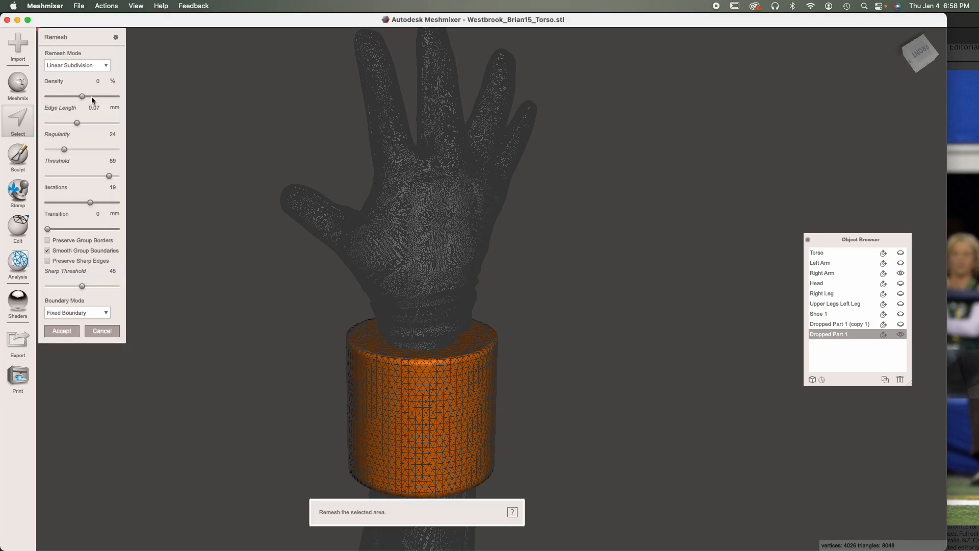
pyautogui.moveTo(92, 99); pyautogui.dragTo(119, 102)
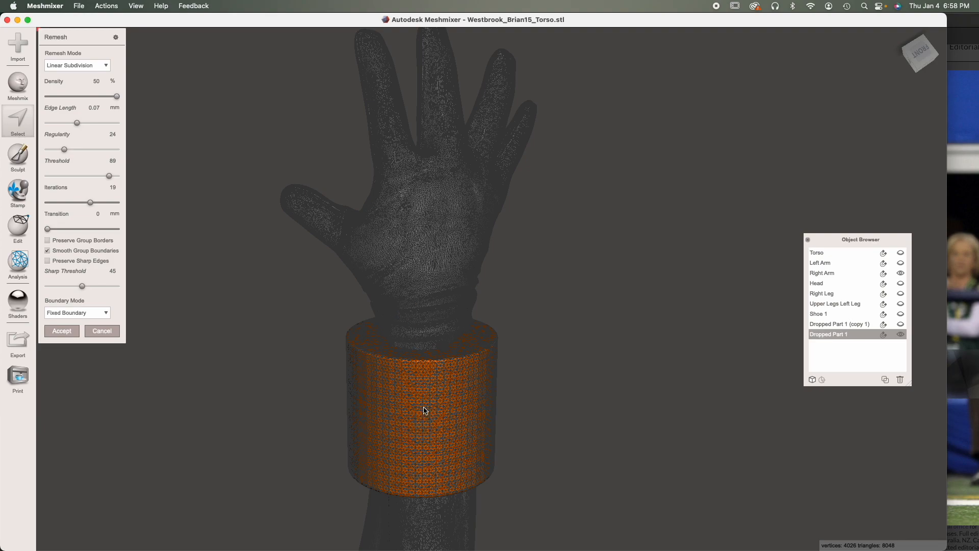
pyautogui.click(61, 331)
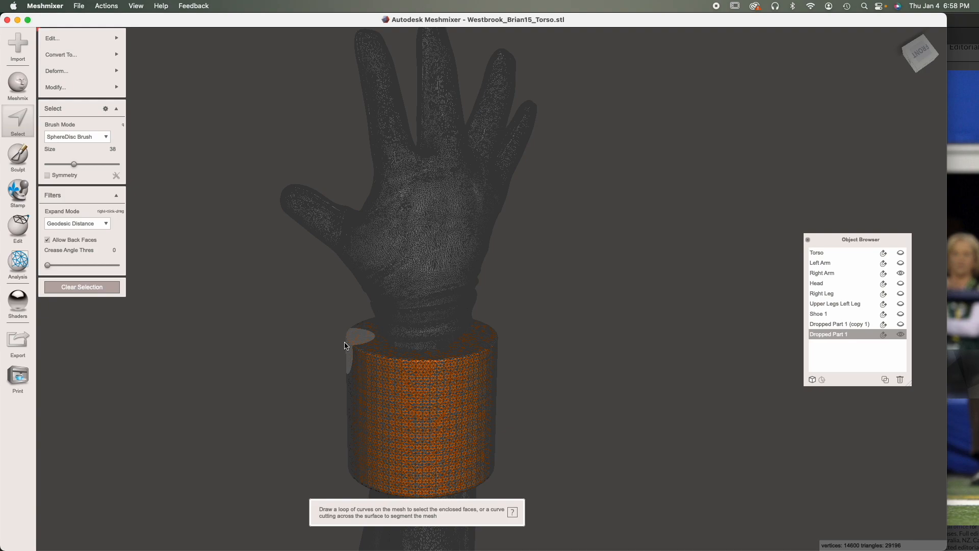
pyautogui.press('w')
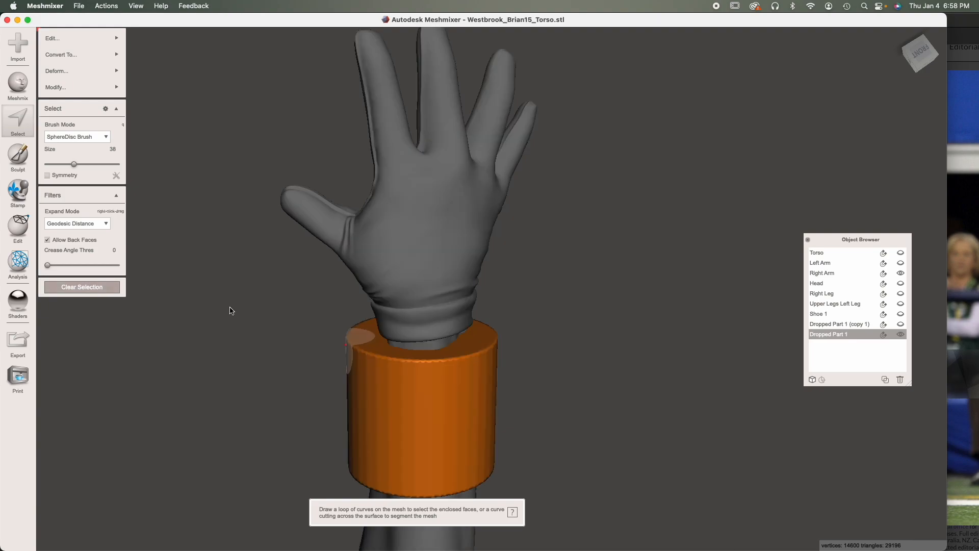
# Step: Smooth the whole cylinder with Shape Preserving smoothing of 1 and smoothing scale 4, then clear the selection
pyautogui.moveTo(259, 332)
pyautogui.mouseDown(button='right')
pyautogui.moveTo(209, 284)
pyautogui.moveTo(255, 250)
pyautogui.moveTo(343, 338)
pyautogui.mouseUp(button='right')
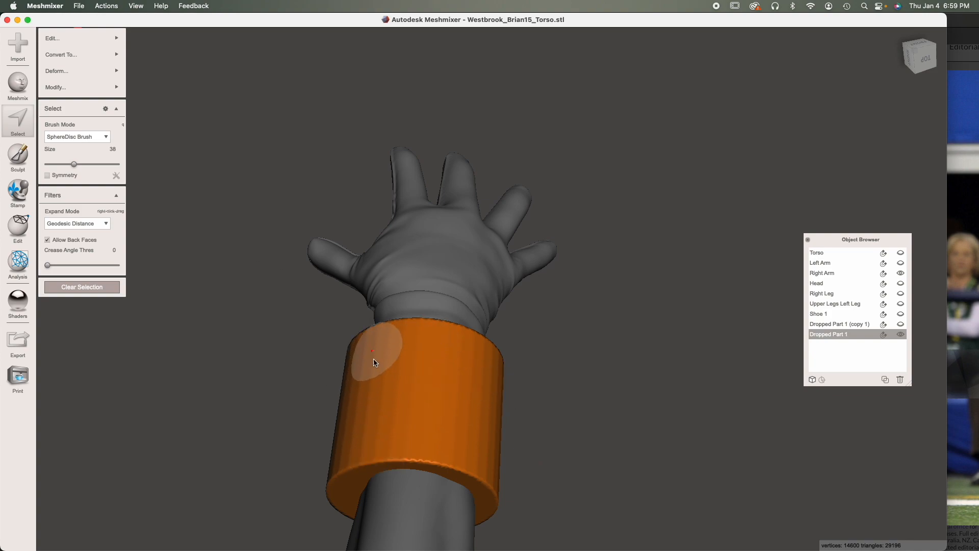
pyautogui.moveTo(71, 96)
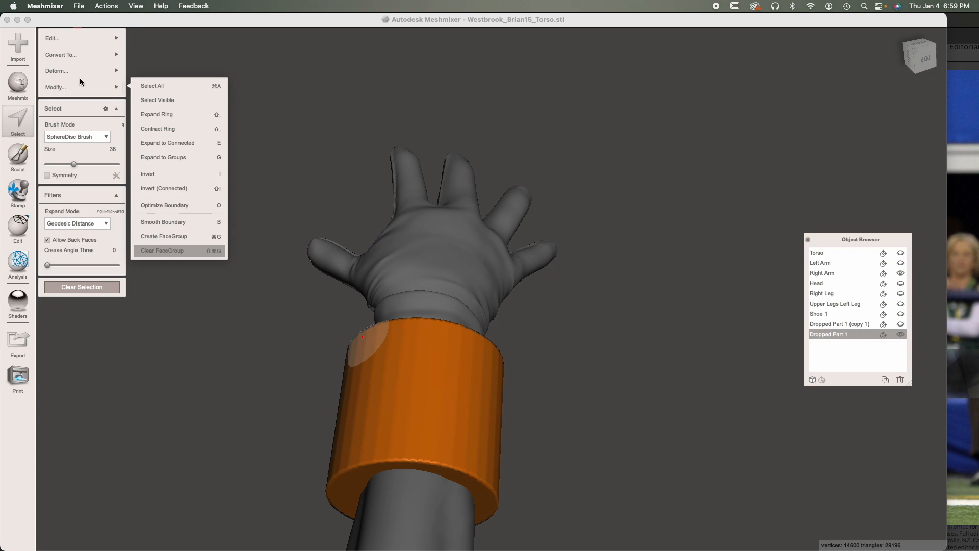
pyautogui.moveTo(79, 72)
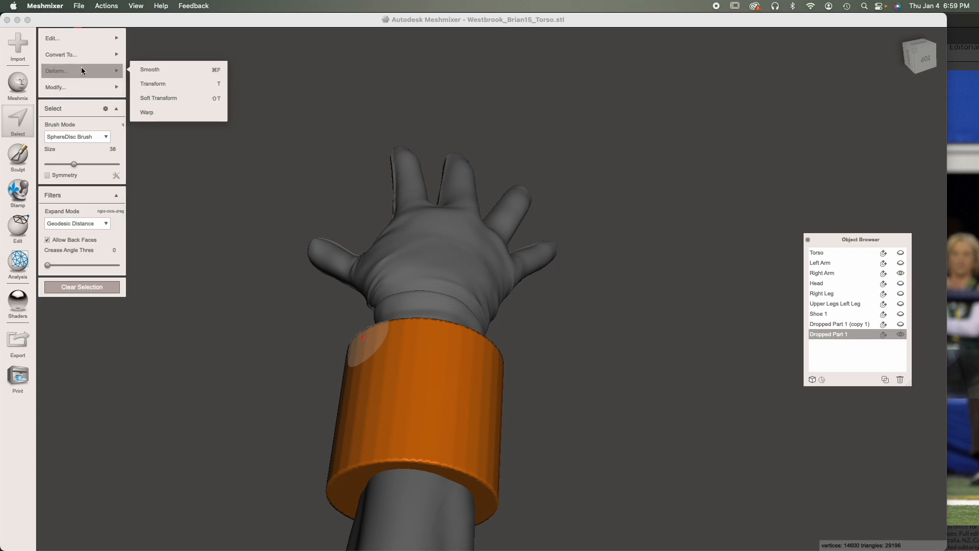
pyautogui.click(160, 71)
pyautogui.moveTo(508, 430); pyautogui.dragTo(442, 372, button='right')
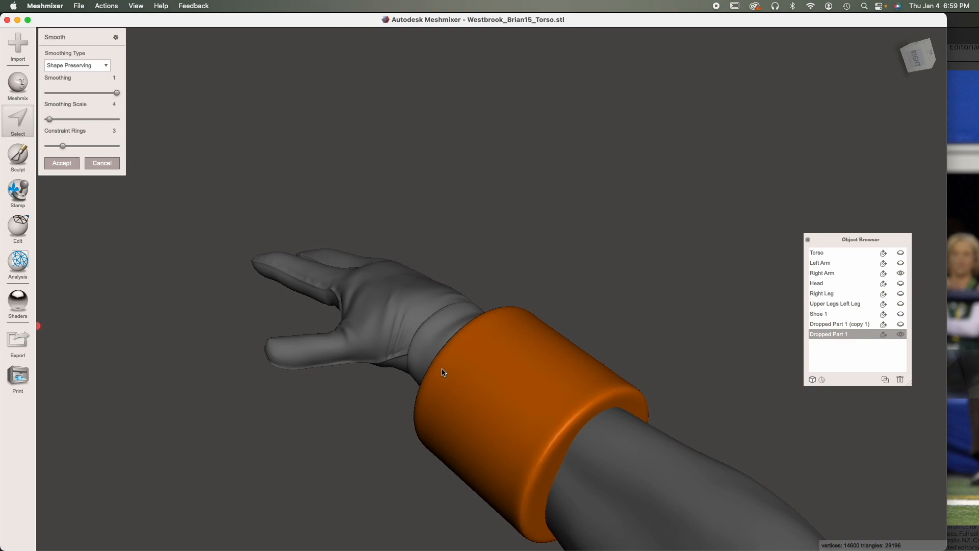
pyautogui.moveTo(443, 366); pyautogui.dragTo(248, 238, button='middle')
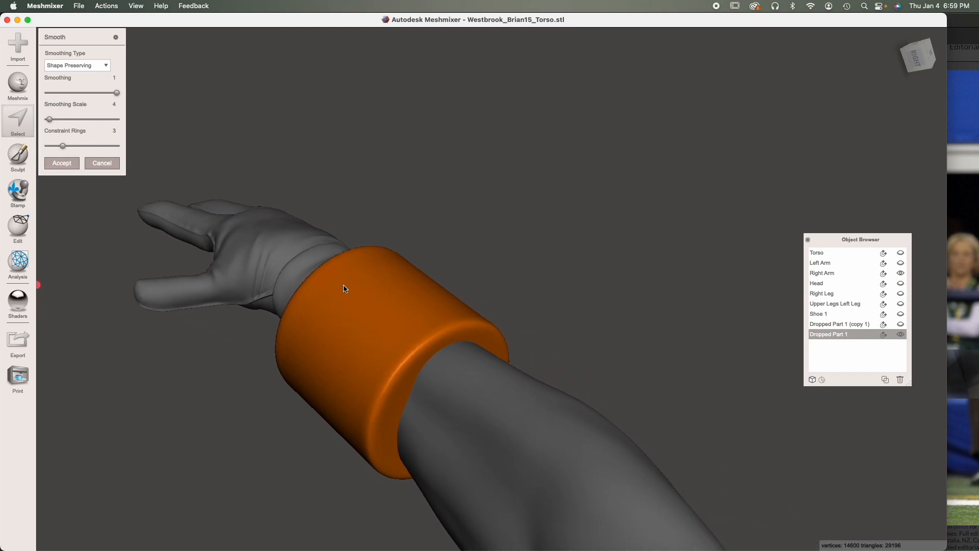
pyautogui.click(62, 163)
pyautogui.moveTo(357, 285); pyautogui.dragTo(336, 383, button='right')
pyautogui.click(99, 287)
pyautogui.moveTo(87, 286); pyautogui.dragTo(443, 351, button='right')
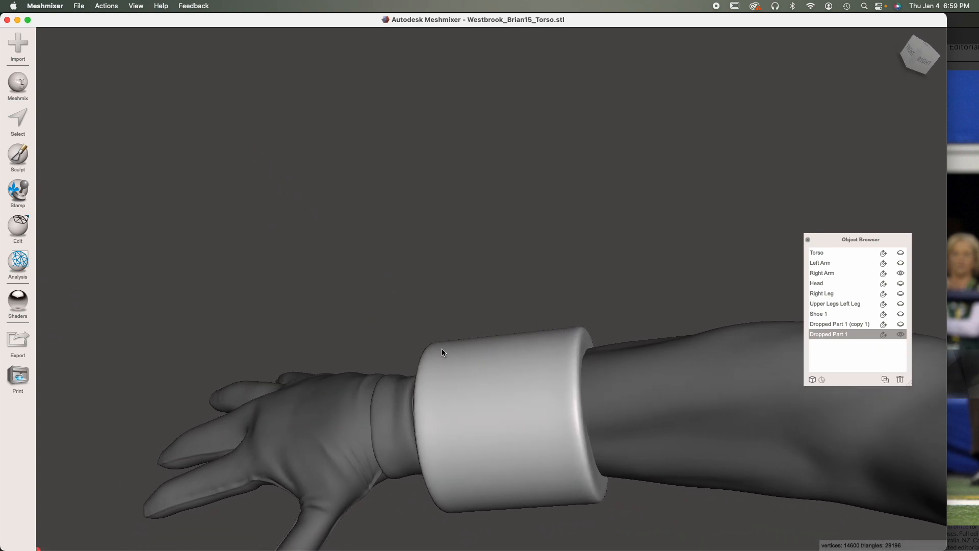
pyautogui.moveTo(405, 425); pyautogui.dragTo(465, 368, button='right')
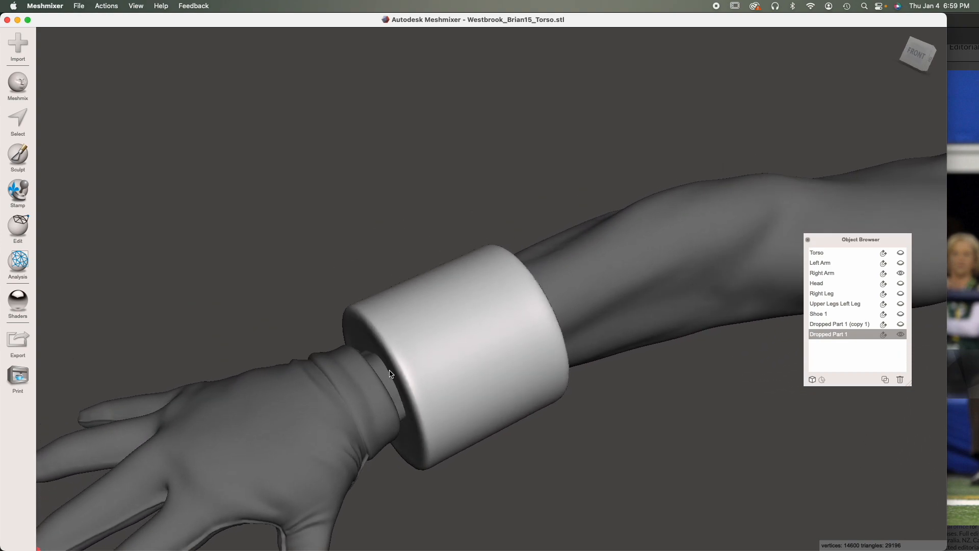
pyautogui.click(18, 155)
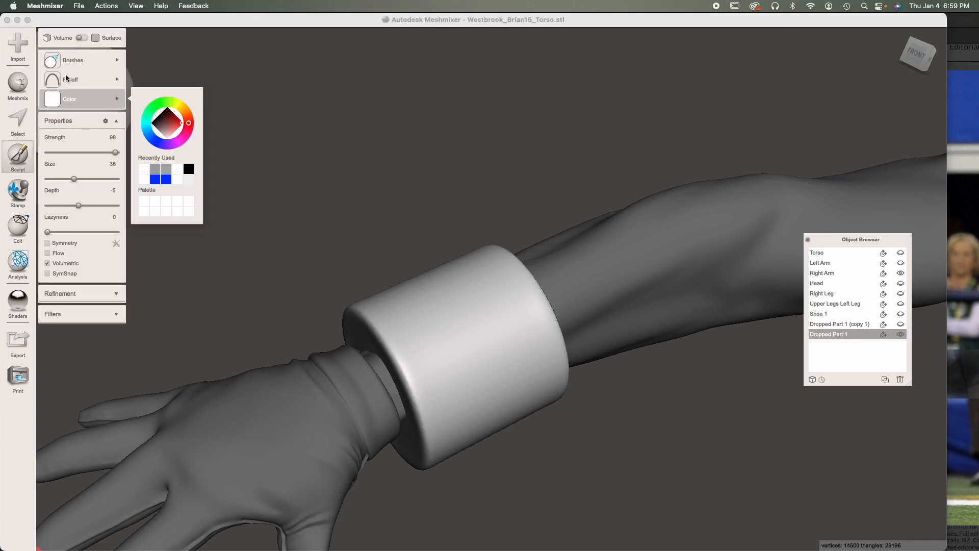
pyautogui.moveTo(82, 60)
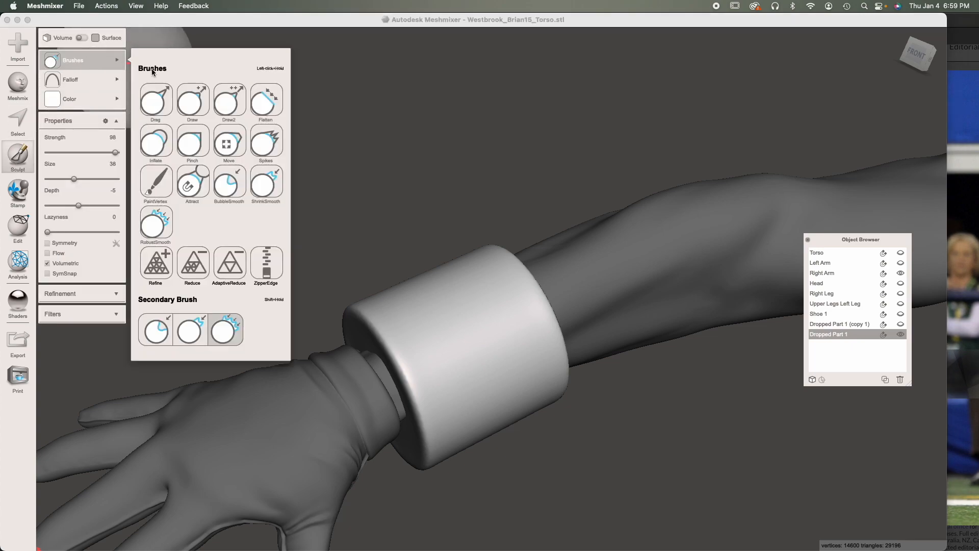
pyautogui.click(195, 197)
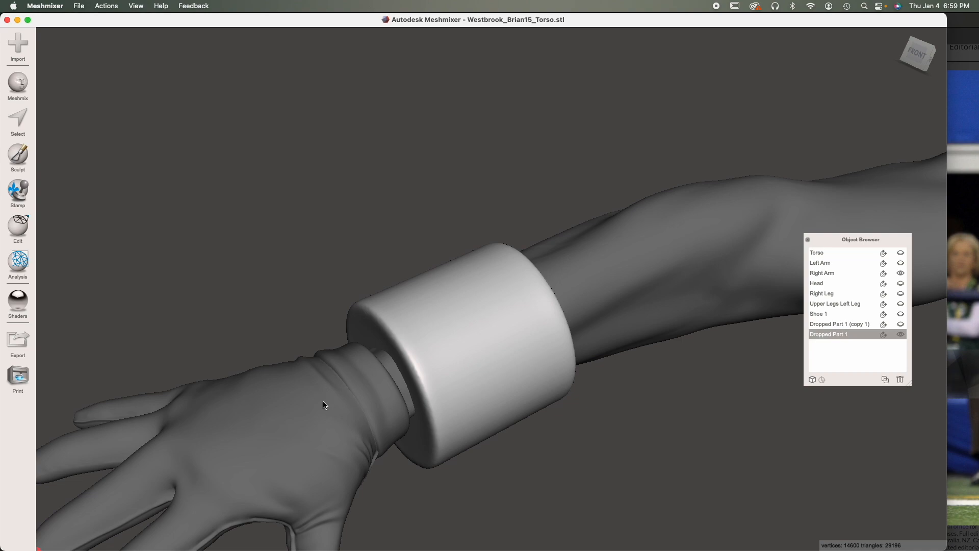
# Step: Make the Right Arm the target object and turn off the transparent target display
pyautogui.click(307, 400)
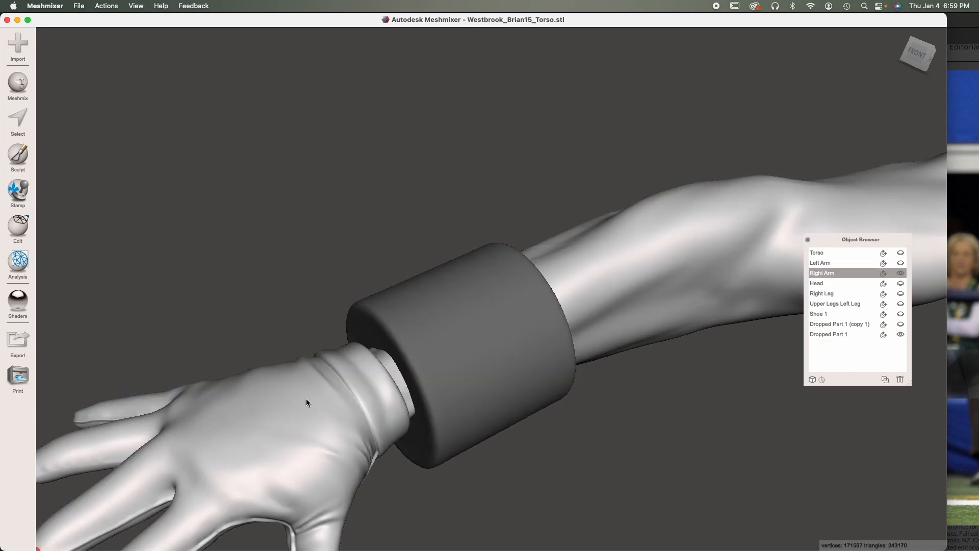
pyautogui.click(884, 273)
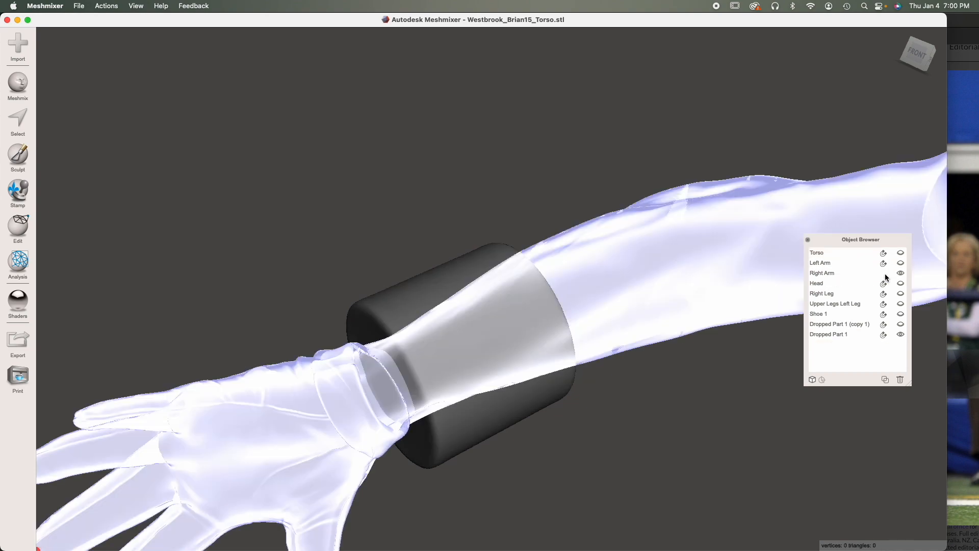
pyautogui.moveTo(613, 305); pyautogui.dragTo(597, 380, button='right')
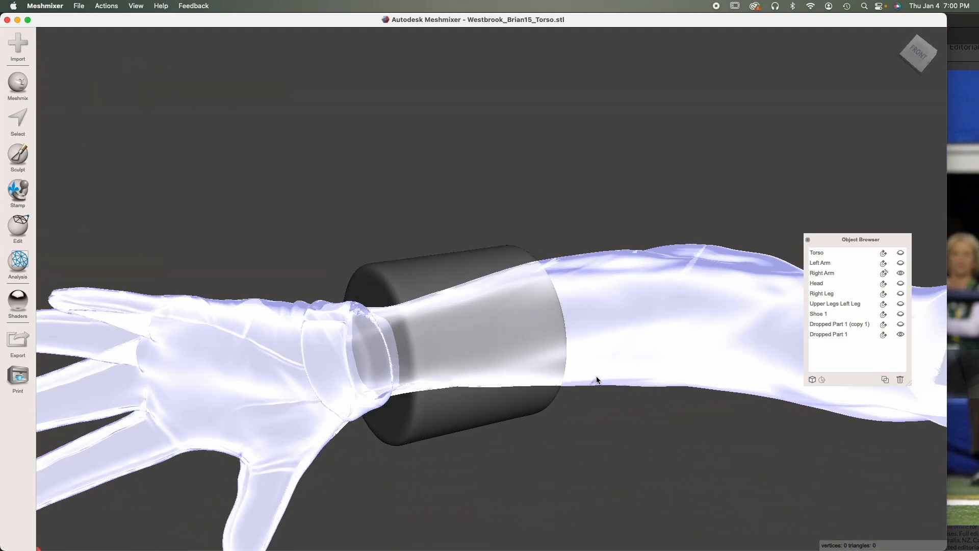
pyautogui.click(136, 6)
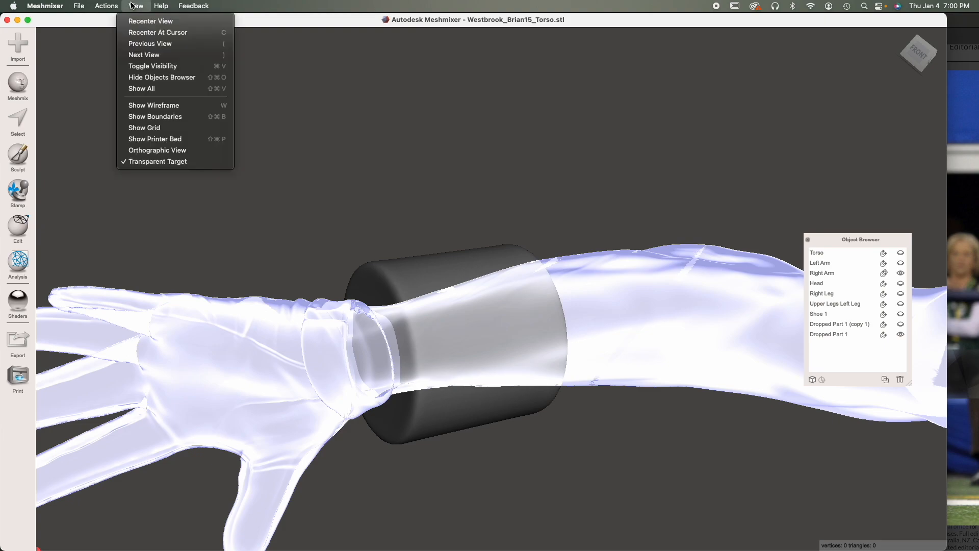
pyautogui.click(165, 162)
# Step: Make the cylinder the active object and choose the Attract sculpting brush, enlarging its size to about 46
pyautogui.moveTo(433, 275); pyautogui.dragTo(479, 298, button='right')
pyautogui.click(467, 295)
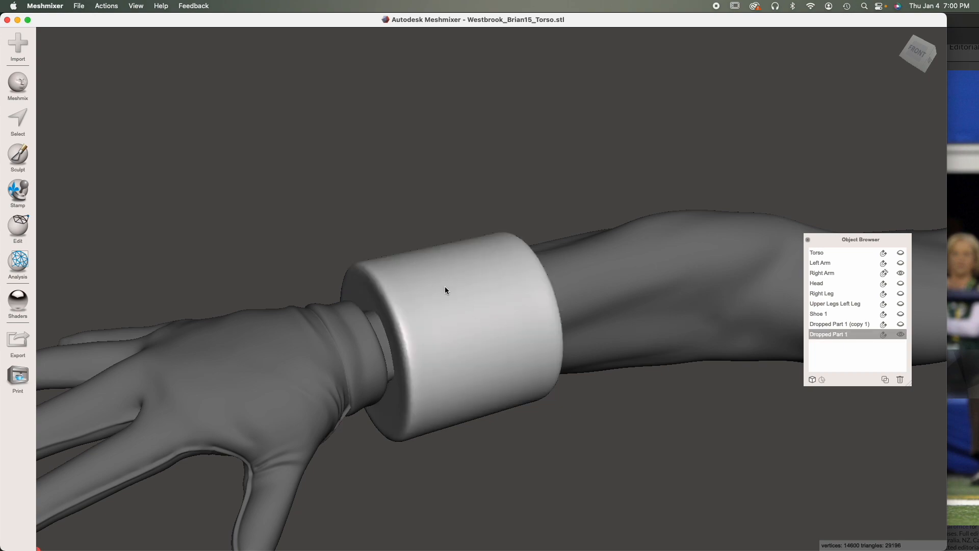
pyautogui.moveTo(444, 290); pyautogui.dragTo(442, 296, button='right')
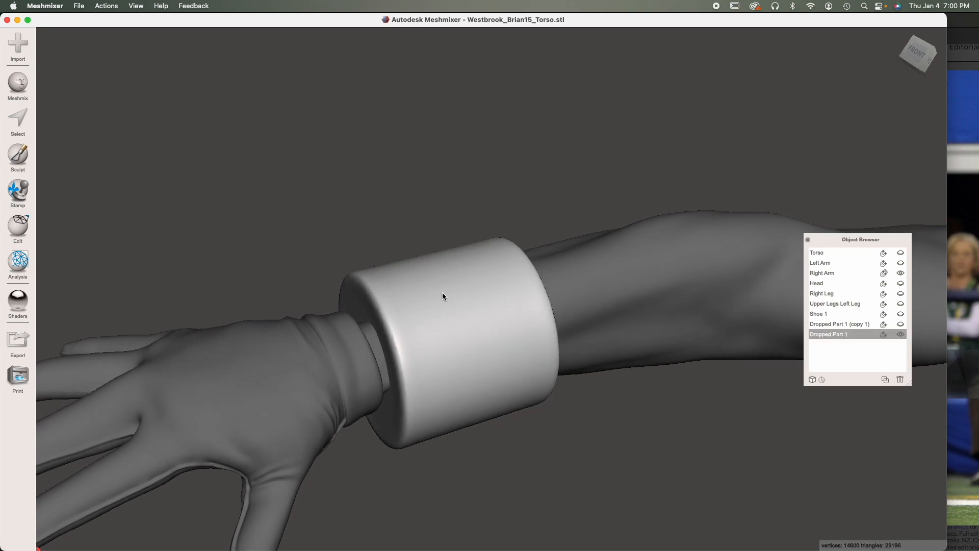
pyautogui.click(885, 272)
pyautogui.click(24, 162)
pyautogui.click(65, 62)
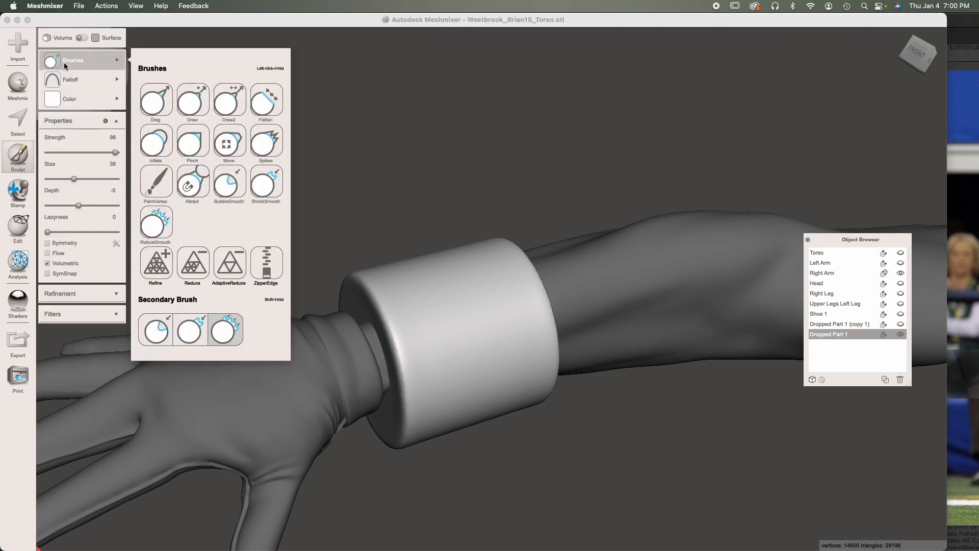
pyautogui.click(198, 189)
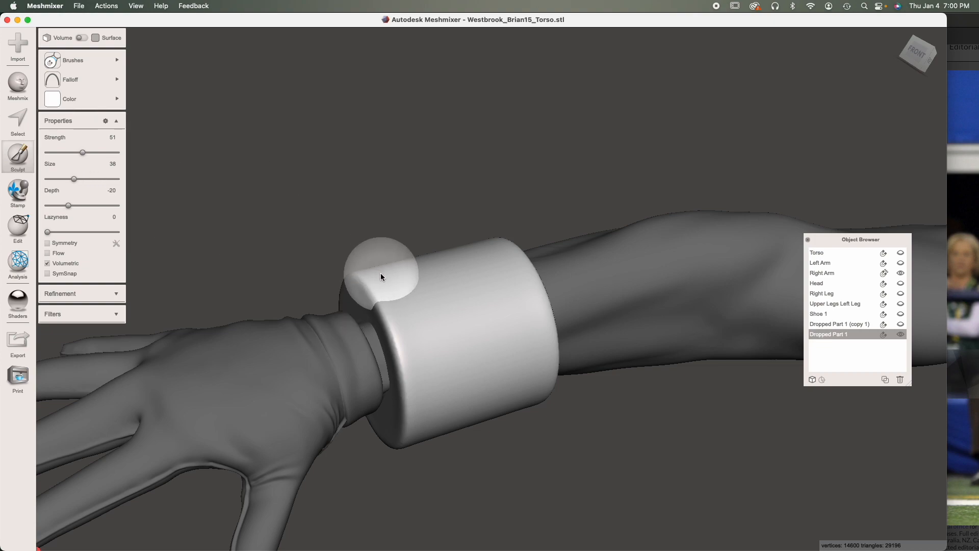
pyautogui.press(']')
pyautogui.press(']')
pyautogui.press(']')
pyautogui.press(']')
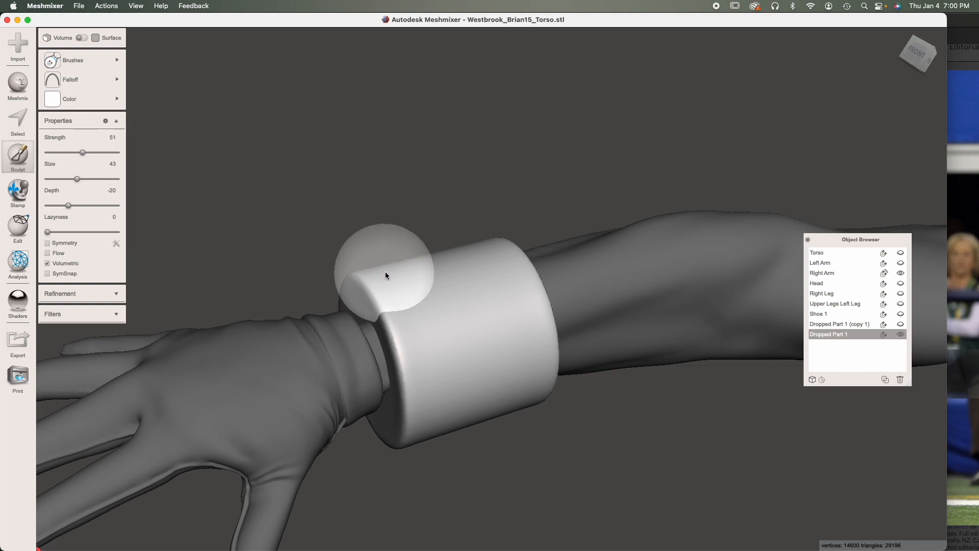
# Step: Pull the glove-side end of the wristband in toward the wrist with Attract strokes along the front and underside
pyautogui.moveTo(391, 267); pyautogui.dragTo(410, 321)
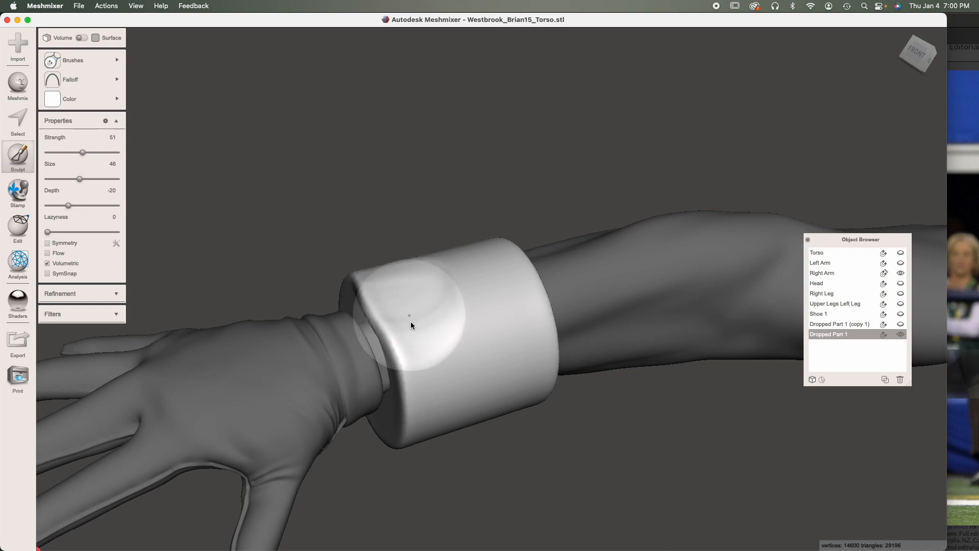
pyautogui.moveTo(426, 346); pyautogui.dragTo(399, 295, button='right')
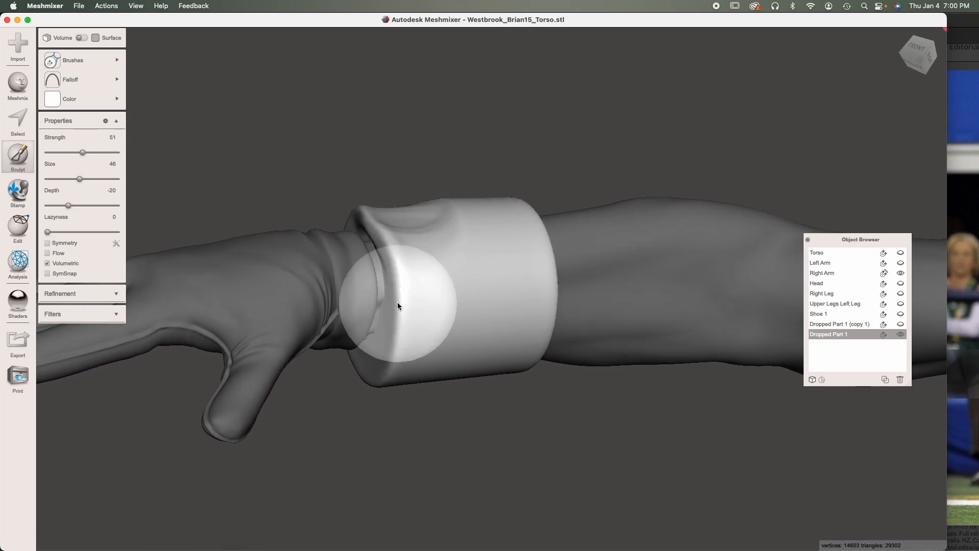
pyautogui.moveTo(387, 348); pyautogui.dragTo(418, 210, button='right')
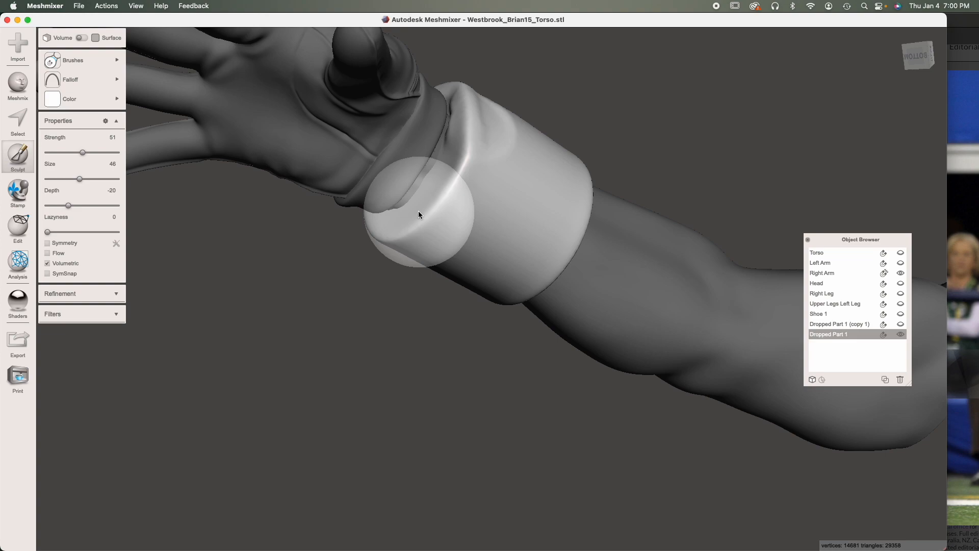
pyautogui.moveTo(441, 249); pyautogui.dragTo(513, 134, button='right')
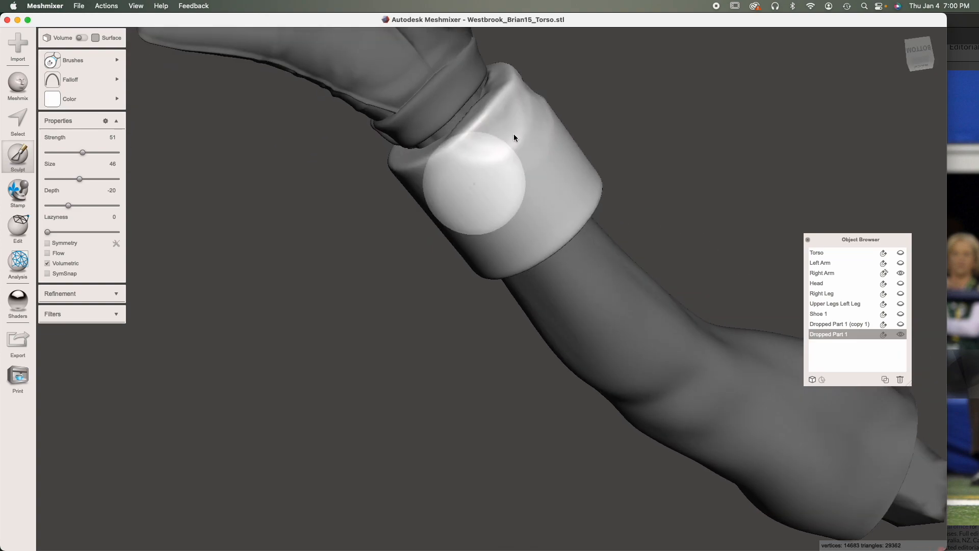
pyautogui.moveTo(484, 212)
pyautogui.mouseDown()
pyautogui.moveTo(550, 102)
pyautogui.moveTo(560, 107)
pyautogui.moveTo(557, 94)
pyautogui.mouseUp()
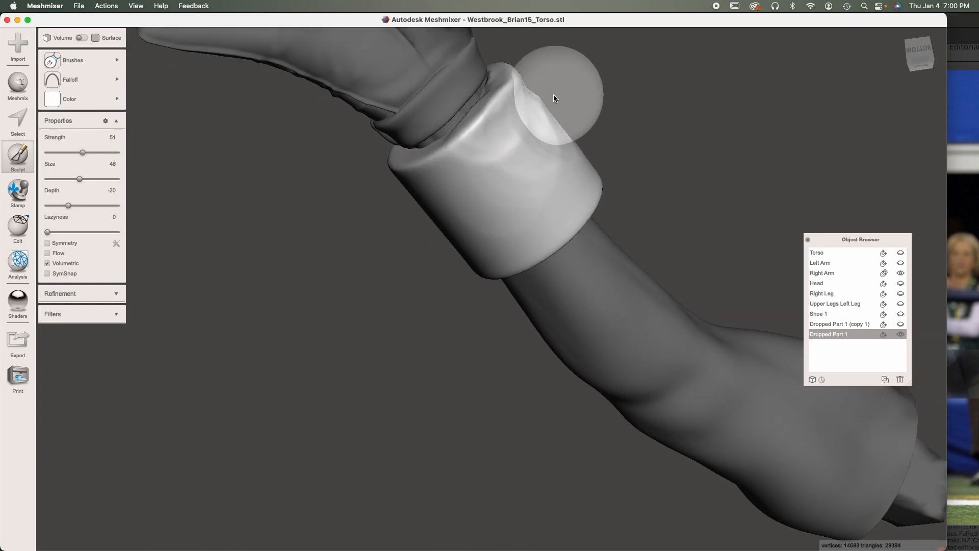
# Step: Pull the middle of the wristband in toward the forearm with Attract strokes along its underside and upper side
pyautogui.moveTo(506, 246)
pyautogui.mouseDown(button='right')
pyautogui.moveTo(555, 84)
pyautogui.moveTo(532, 84)
pyautogui.mouseUp(button='right')
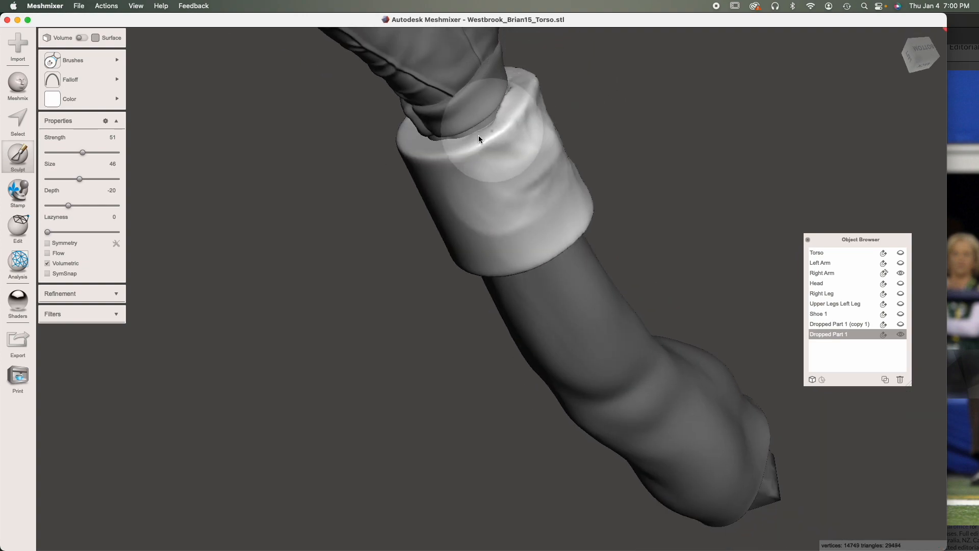
pyautogui.moveTo(480, 135); pyautogui.dragTo(542, 127, button='right')
pyautogui.moveTo(542, 127)
pyautogui.mouseDown()
pyautogui.moveTo(512, 178)
pyautogui.moveTo(553, 236)
pyautogui.moveTo(502, 214)
pyautogui.mouseUp()
pyautogui.moveTo(502, 214)
pyautogui.mouseDown(button='right')
pyautogui.moveTo(561, 191)
pyautogui.moveTo(500, 248)
pyautogui.mouseUp(button='right')
pyautogui.moveTo(502, 272); pyautogui.dragTo(433, 225)
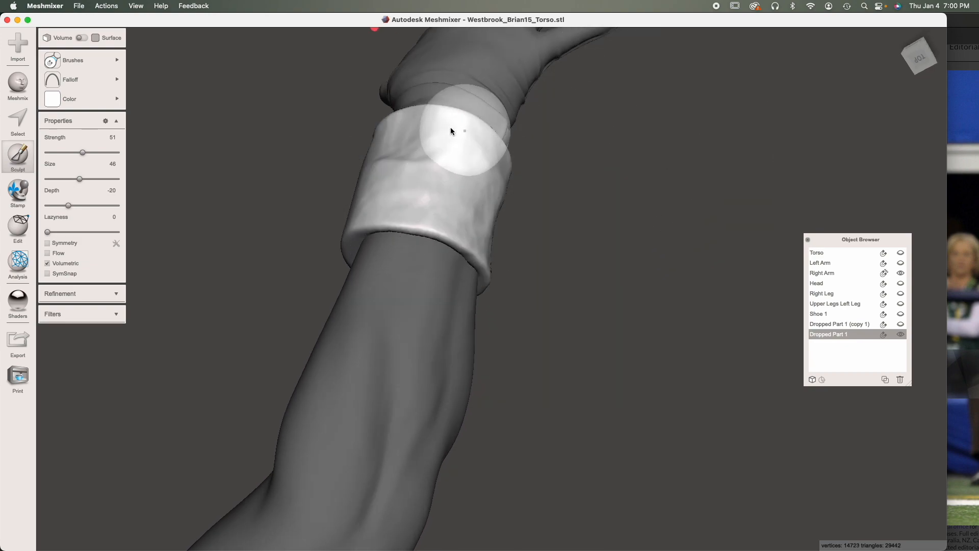
pyautogui.moveTo(383, 173); pyautogui.dragTo(469, 194, button='right')
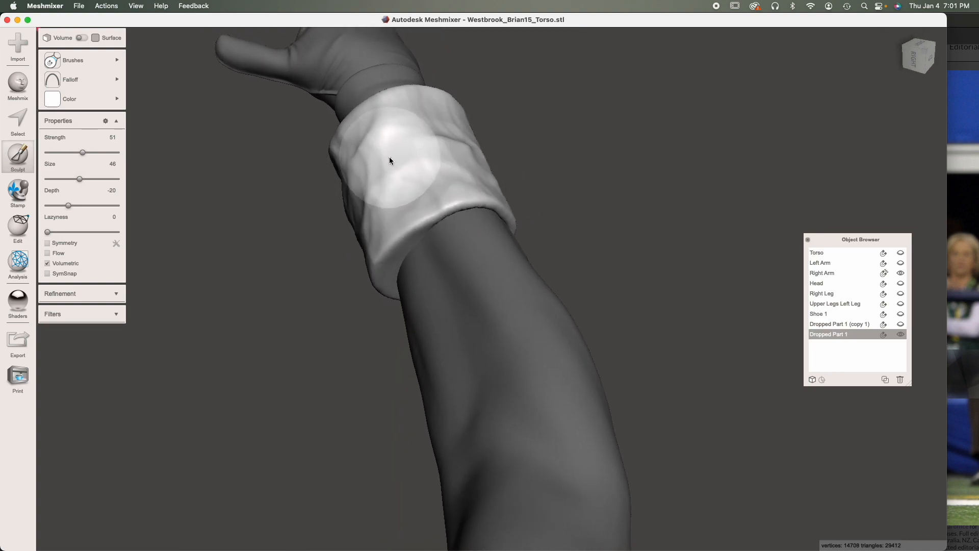
pyautogui.moveTo(394, 243); pyautogui.dragTo(495, 181, button='right')
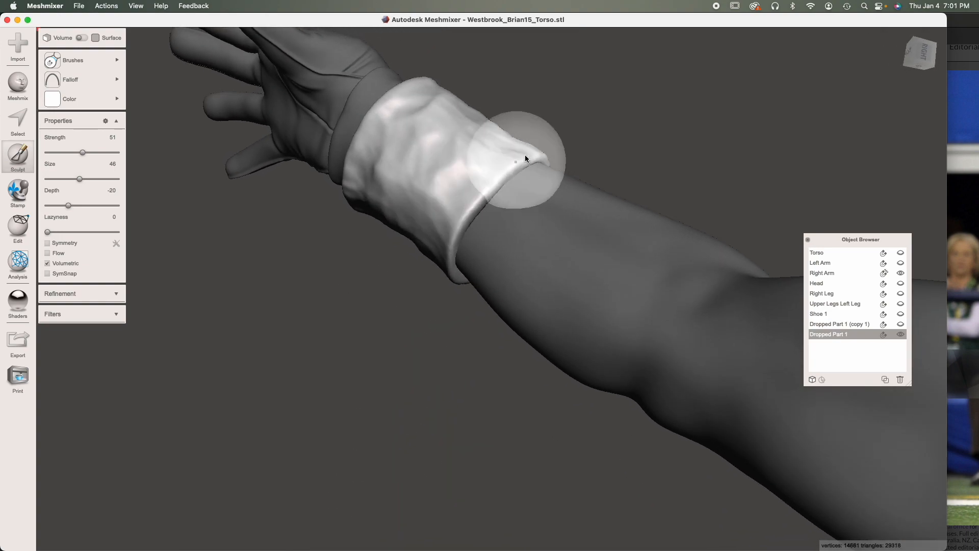
# Step: Tighten the elbow-side end of the wristband onto the forearm with further Attract strokes
pyautogui.moveTo(525, 156); pyautogui.dragTo(447, 245)
pyautogui.moveTo(458, 209); pyautogui.dragTo(487, 181, button='right')
pyautogui.moveTo(516, 136)
pyautogui.mouseDown()
pyautogui.moveTo(470, 194)
pyautogui.moveTo(463, 255)
pyautogui.mouseUp()
pyautogui.moveTo(463, 255); pyautogui.dragTo(497, 138, button='right')
pyautogui.moveTo(464, 179); pyautogui.dragTo(516, 247, button='right')
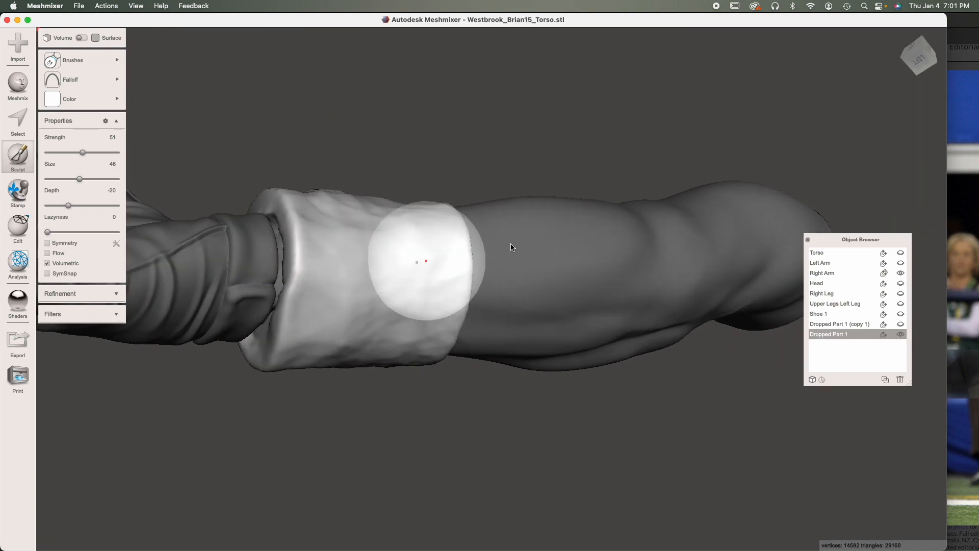
# Step: Attract the remaining loose areas around the wristband, including the glove-side rim, until it follows the forearm
pyautogui.moveTo(425, 320); pyautogui.dragTo(432, 273, button='right')
pyautogui.moveTo(431, 276)
pyautogui.mouseDown()
pyautogui.moveTo(373, 372)
pyautogui.moveTo(299, 379)
pyautogui.mouseUp()
pyautogui.moveTo(298, 378)
pyautogui.mouseDown(button='right')
pyautogui.moveTo(397, 208)
pyautogui.moveTo(408, 164)
pyautogui.mouseUp(button='right')
pyautogui.moveTo(408, 164)
pyautogui.mouseDown()
pyautogui.moveTo(433, 74)
pyautogui.moveTo(453, 163)
pyautogui.moveTo(357, 237)
pyautogui.mouseUp()
pyautogui.moveTo(357, 237); pyautogui.dragTo(480, 87, button='right')
pyautogui.moveTo(480, 82); pyautogui.dragTo(413, 104)
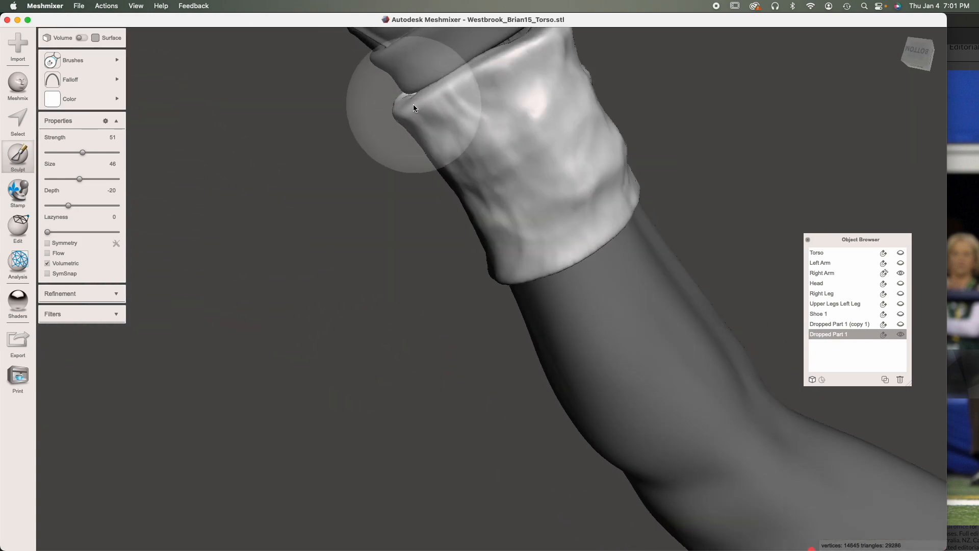
pyautogui.moveTo(408, 107); pyautogui.dragTo(543, 178, button='right')
pyautogui.moveTo(535, 174); pyautogui.dragTo(431, 291, button='middle')
pyautogui.moveTo(457, 253); pyautogui.dragTo(170, 92, button='right')
# Step: Choose the ShrinkSmooth brush and smooth out the lumpy surface on the first side of the wristband
pyautogui.click(82, 61)
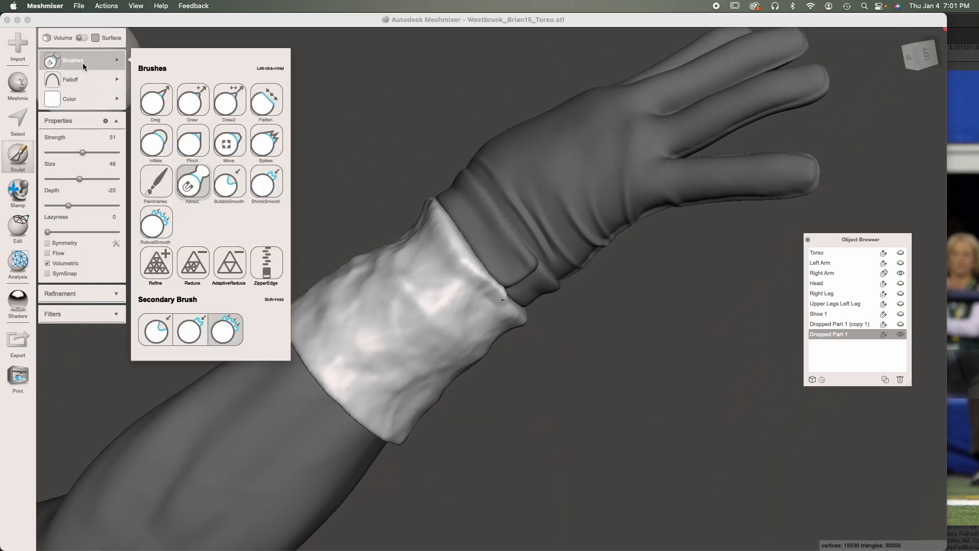
pyautogui.click(270, 184)
pyautogui.click(108, 62)
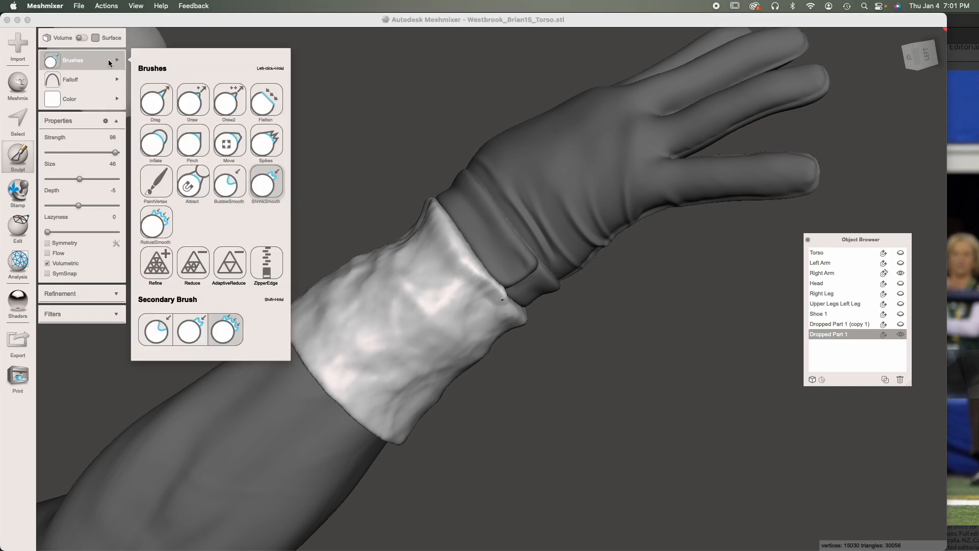
pyautogui.click(256, 186)
pyautogui.moveTo(425, 225)
pyautogui.mouseDown()
pyautogui.moveTo(449, 238)
pyautogui.moveTo(453, 301)
pyautogui.moveTo(357, 266)
pyautogui.mouseUp()
pyautogui.moveTo(316, 313)
pyautogui.mouseDown(button='right')
pyautogui.moveTo(524, 400)
pyautogui.moveTo(321, 254)
pyautogui.mouseUp(button='right')
pyautogui.moveTo(415, 406); pyautogui.dragTo(306, 323)
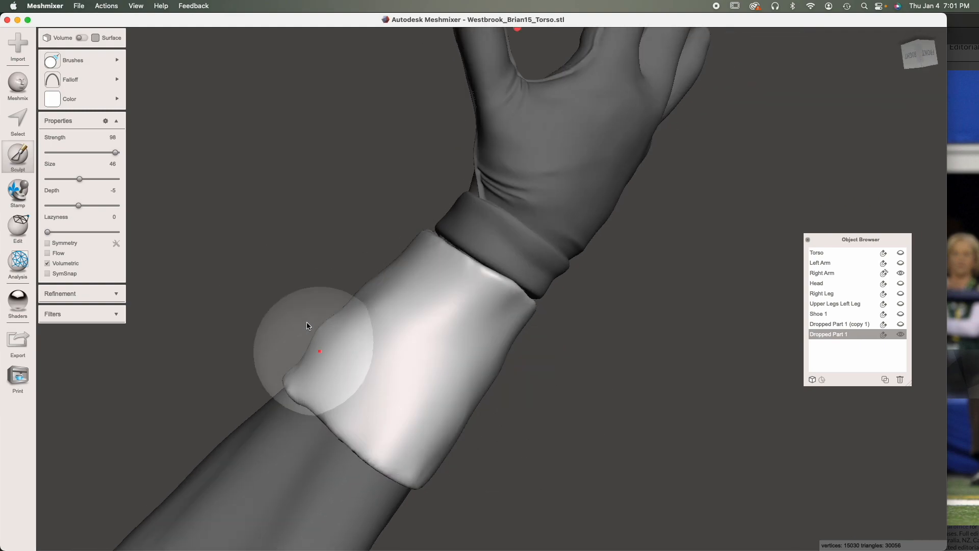
# Step: Continue ShrinkSmooth strokes around the other sides and both rims of the wristband, reducing the brush strength to 55
pyautogui.moveTo(306, 323); pyautogui.dragTo(568, 444, button='right')
pyautogui.moveTo(568, 444); pyautogui.dragTo(524, 490)
pyautogui.moveTo(528, 338)
pyautogui.mouseDown(button='right')
pyautogui.moveTo(319, 201)
pyautogui.moveTo(386, 208)
pyautogui.moveTo(393, 264)
pyautogui.mouseUp(button='right')
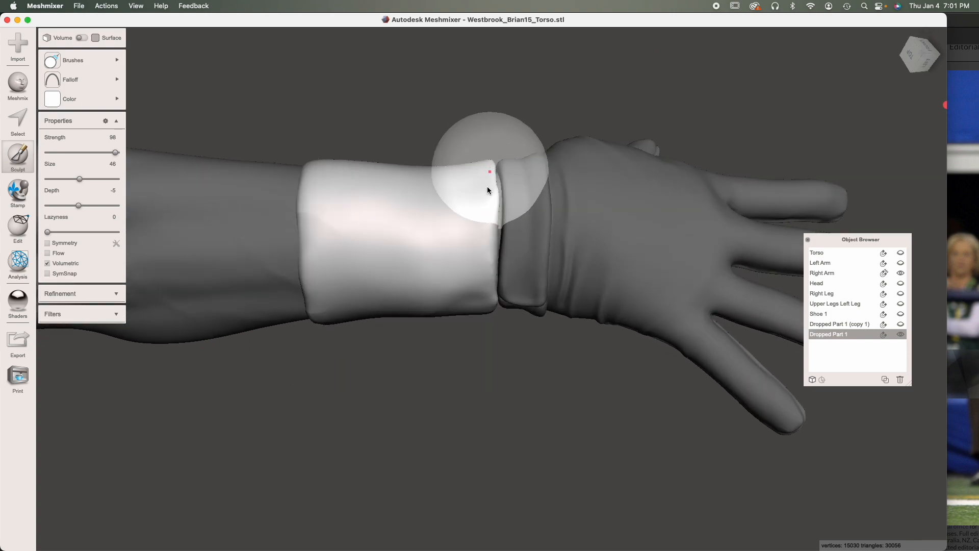
pyautogui.moveTo(501, 300); pyautogui.dragTo(500, 286, button='right')
pyautogui.moveTo(470, 350); pyautogui.dragTo(170, 127, button='right')
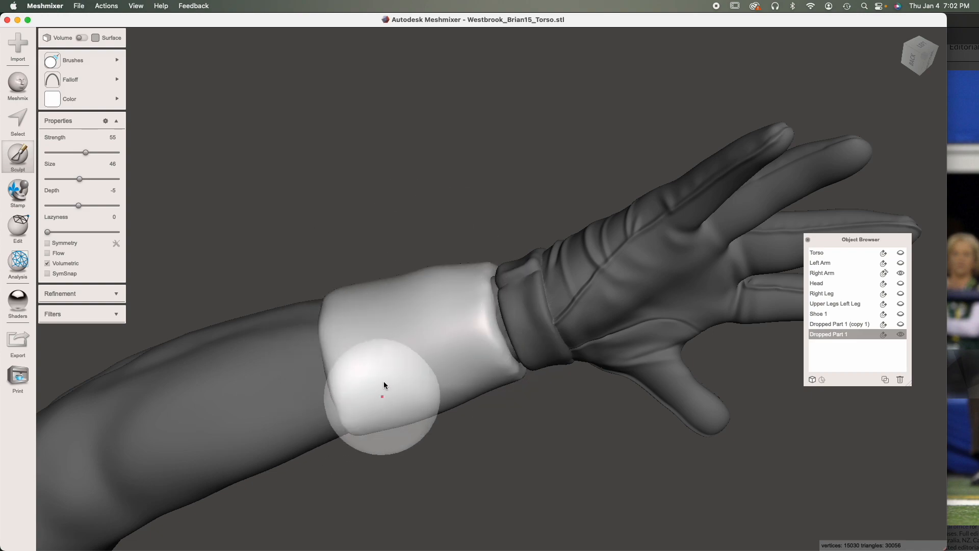
pyautogui.moveTo(383, 393); pyautogui.dragTo(325, 423, button='right')
pyautogui.moveTo(332, 434); pyautogui.dragTo(427, 356)
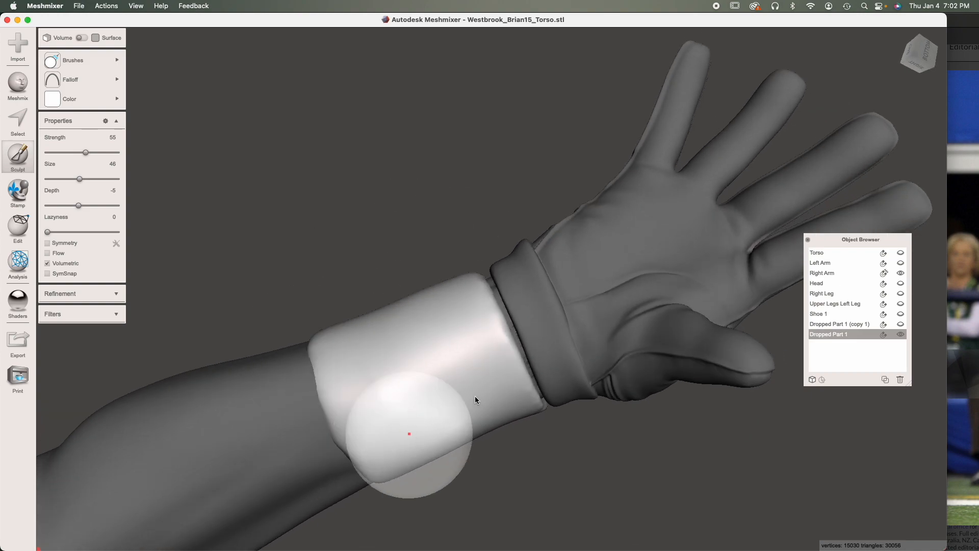
pyautogui.moveTo(490, 363); pyautogui.dragTo(503, 311, button='right')
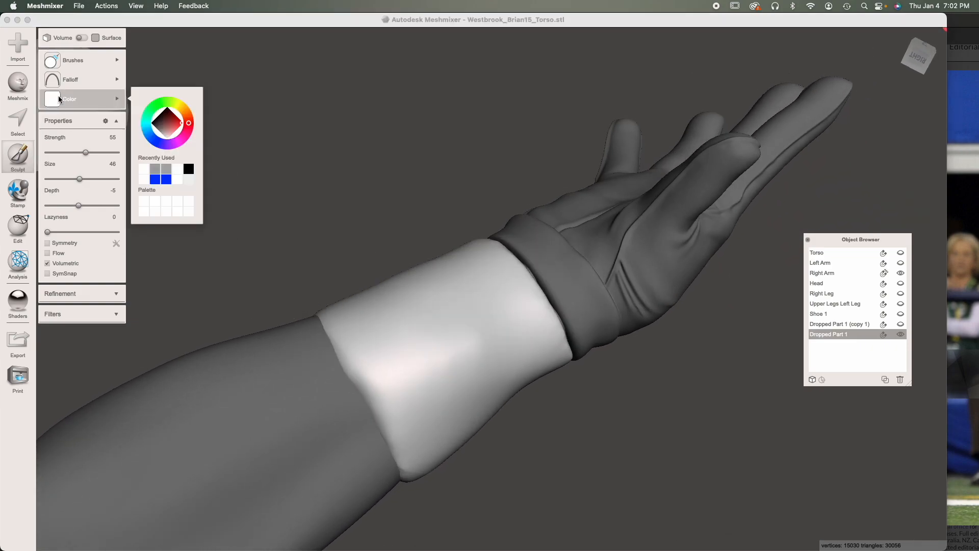
# Step: Switch to the BubbleSmooth brush and even out the wristband's elbow-side edge all around the forearm
pyautogui.moveTo(115, 62)
pyautogui.click(229, 182)
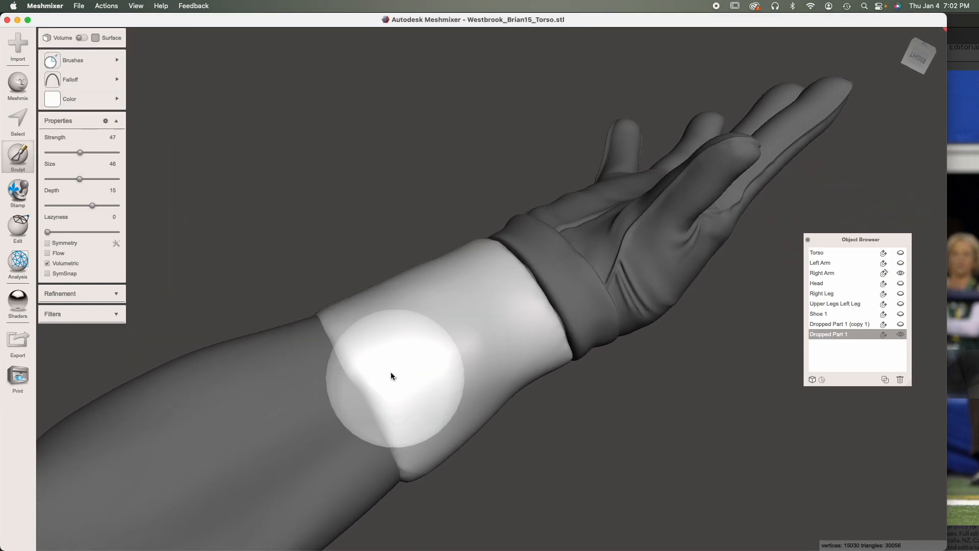
pyautogui.moveTo(364, 332); pyautogui.dragTo(534, 426, button='right')
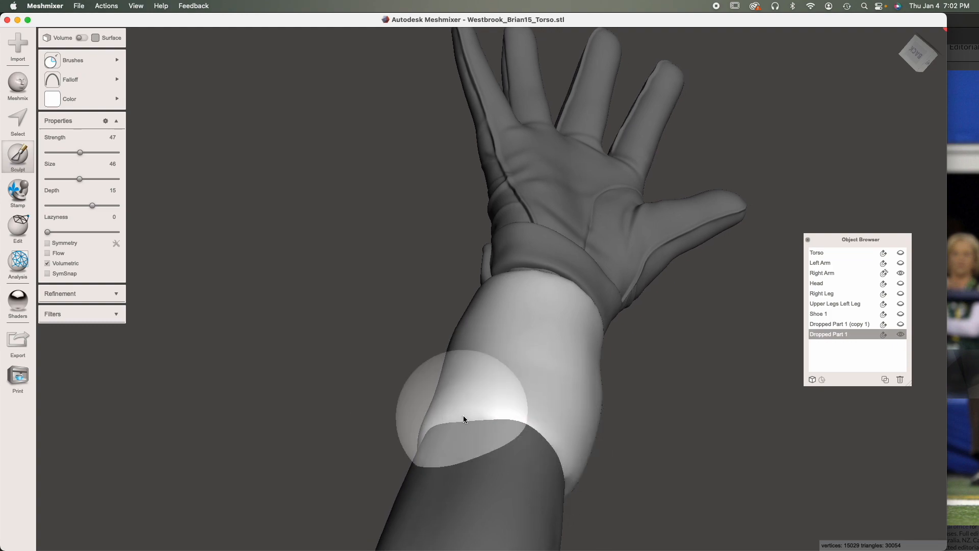
pyautogui.moveTo(463, 415); pyautogui.dragTo(585, 428, button='right')
pyautogui.moveTo(536, 316); pyautogui.dragTo(498, 389)
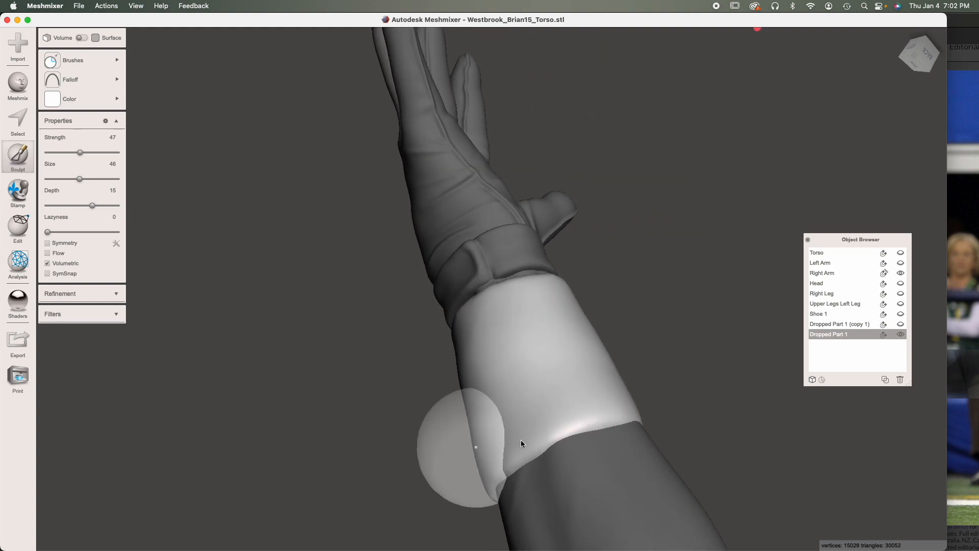
pyautogui.moveTo(499, 389); pyautogui.dragTo(586, 335, button='right')
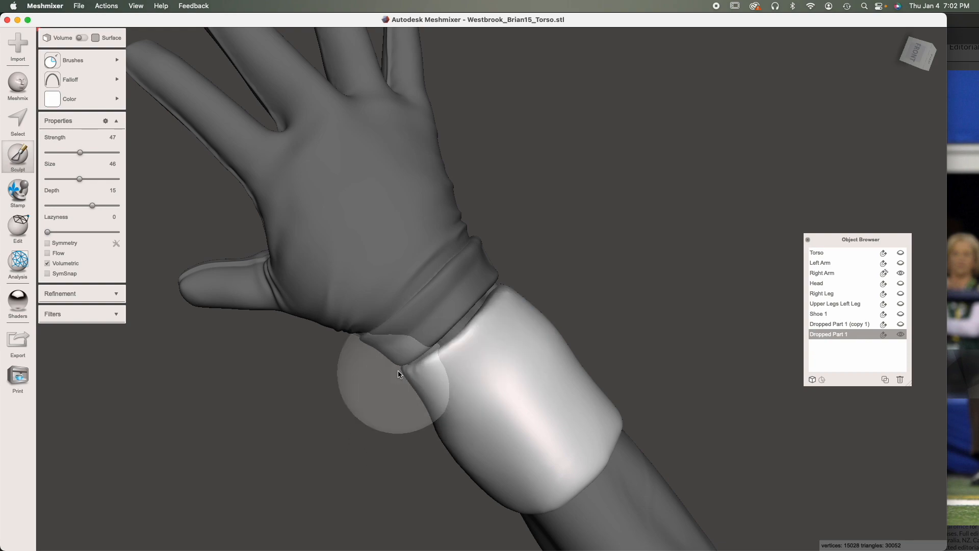
pyautogui.moveTo(410, 388)
pyautogui.mouseDown(button='right')
pyautogui.moveTo(527, 372)
pyautogui.moveTo(485, 351)
pyautogui.moveTo(584, 412)
pyautogui.moveTo(579, 385)
pyautogui.moveTo(589, 410)
pyautogui.moveTo(443, 393)
pyautogui.mouseUp(button='right')
# Step: Return to the Attract brush with strength 35, lazyness 22 and size 41, and start pulling in the glove-side rim
pyautogui.click(81, 60)
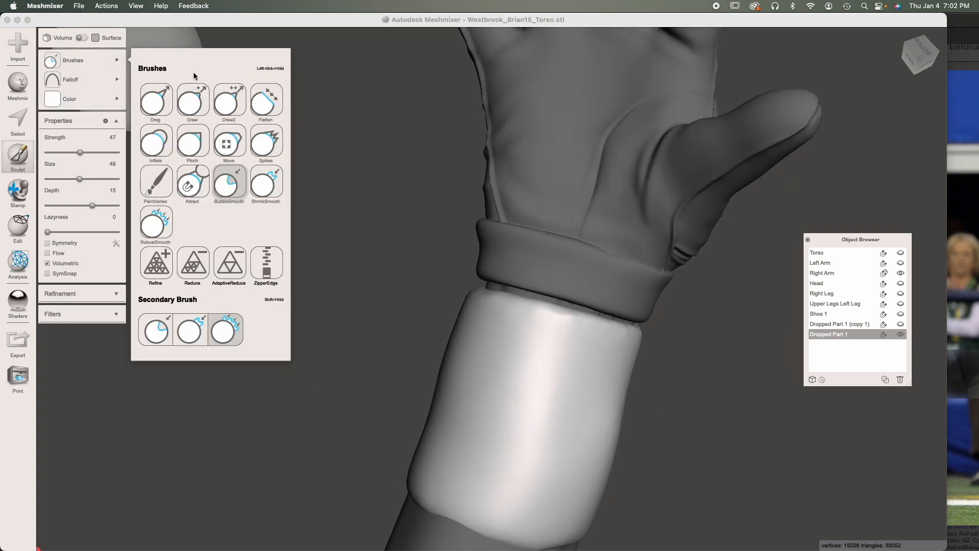
pyautogui.click(192, 179)
pyautogui.click(81, 152)
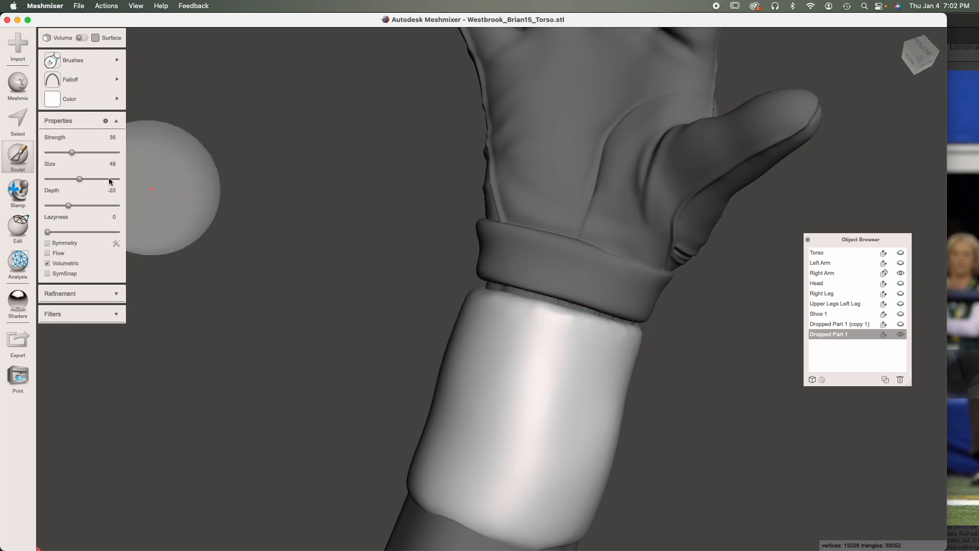
pyautogui.moveTo(48, 232); pyautogui.dragTo(62, 232)
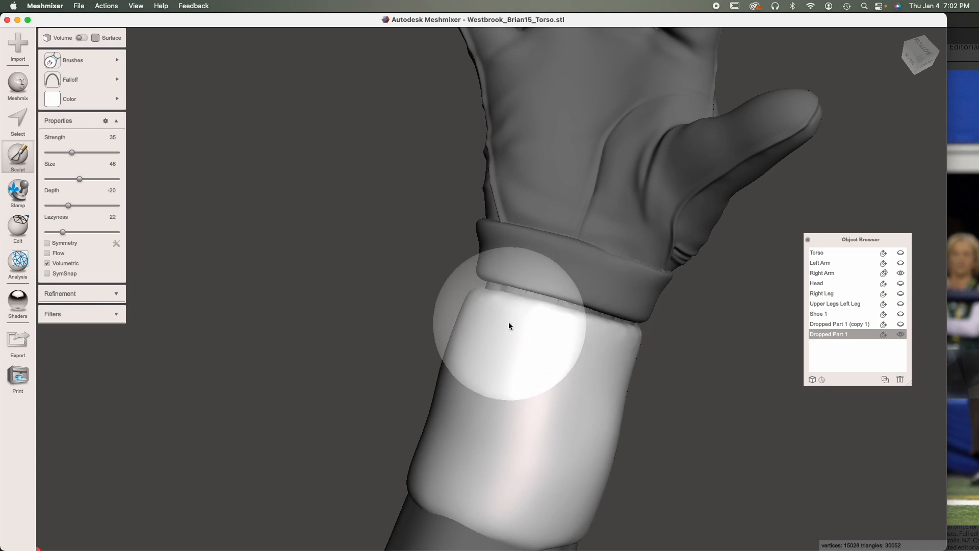
pyautogui.press('[')
pyautogui.moveTo(503, 316)
pyautogui.mouseDown()
pyautogui.moveTo(634, 347)
pyautogui.moveTo(458, 300)
pyautogui.mouseUp()
pyautogui.moveTo(458, 299); pyautogui.dragTo(586, 348, button='right')
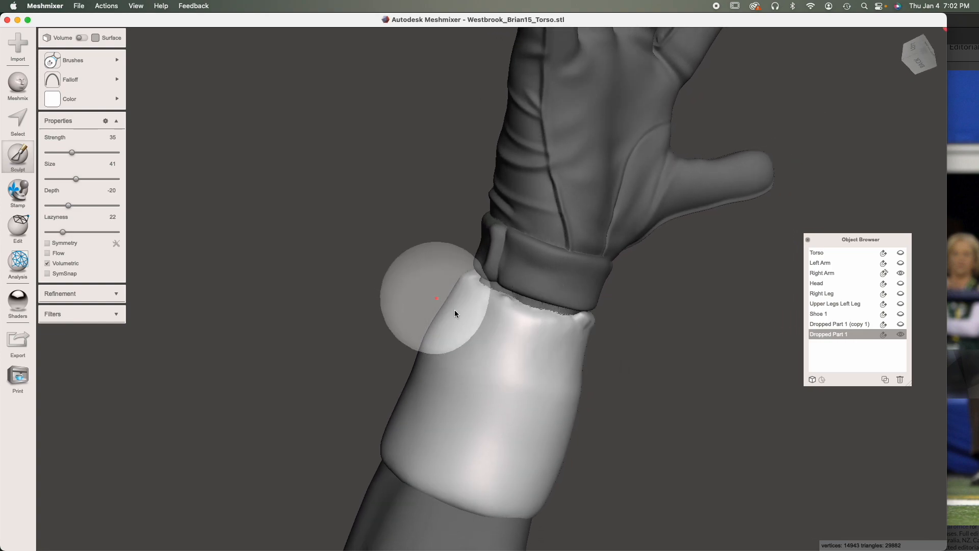
# Step: Pull the rest of the wristband's glove-side rim in against the wrist with Attract strokes on every side
pyautogui.moveTo(448, 305); pyautogui.dragTo(530, 331, button='right')
pyautogui.moveTo(497, 314); pyautogui.dragTo(398, 249)
pyautogui.moveTo(544, 356); pyautogui.dragTo(438, 309, button='right')
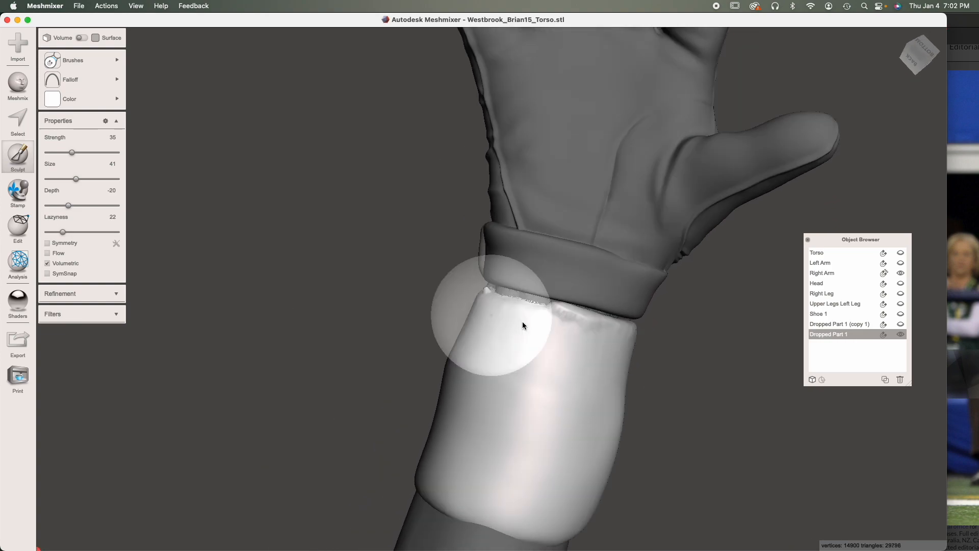
pyautogui.moveTo(518, 321); pyautogui.dragTo(649, 356)
pyautogui.moveTo(649, 356); pyautogui.dragTo(445, 307, button='right')
pyautogui.moveTo(436, 296); pyautogui.dragTo(572, 303)
pyautogui.moveTo(576, 314); pyautogui.dragTo(404, 316, button='right')
pyautogui.moveTo(404, 316); pyautogui.dragTo(492, 323)
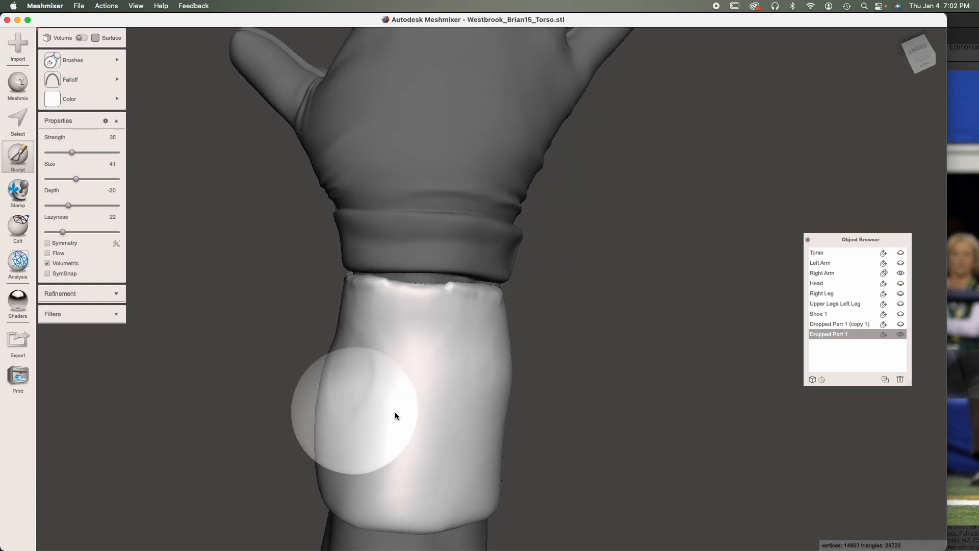
# Step: Try to pull the middle of the wristband's thumb side inward with Attract, and undo those strokes
pyautogui.moveTo(395, 411); pyautogui.dragTo(571, 416, button='right')
pyautogui.moveTo(506, 409); pyautogui.dragTo(537, 399)
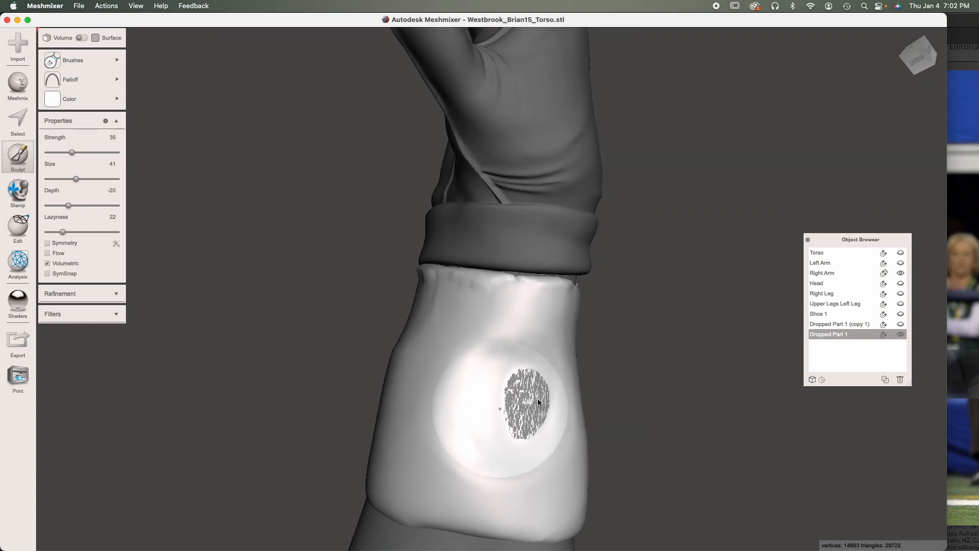
pyautogui.moveTo(524, 444); pyautogui.dragTo(479, 409, button='right')
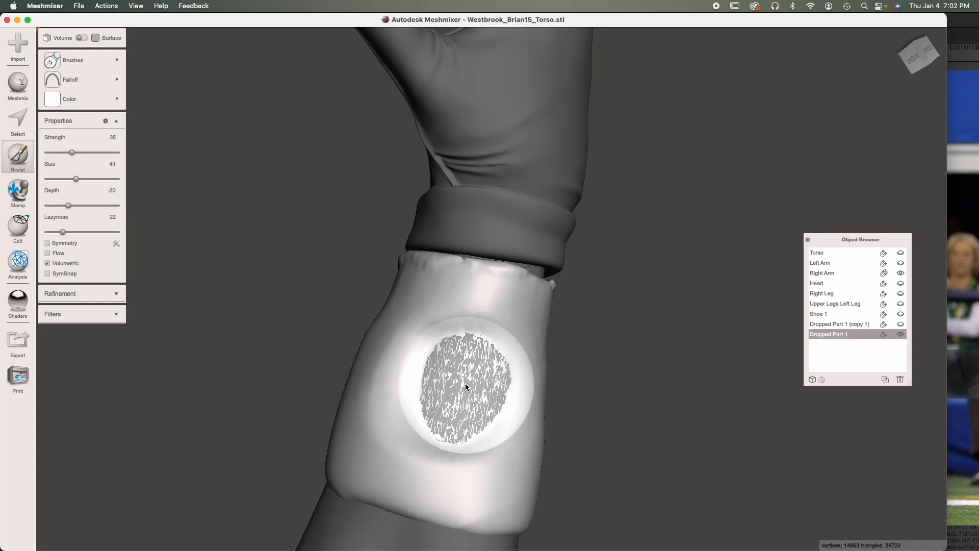
pyautogui.moveTo(465, 387)
pyautogui.mouseDown()
pyautogui.moveTo(448, 390)
pyautogui.moveTo(460, 387)
pyautogui.mouseUp()
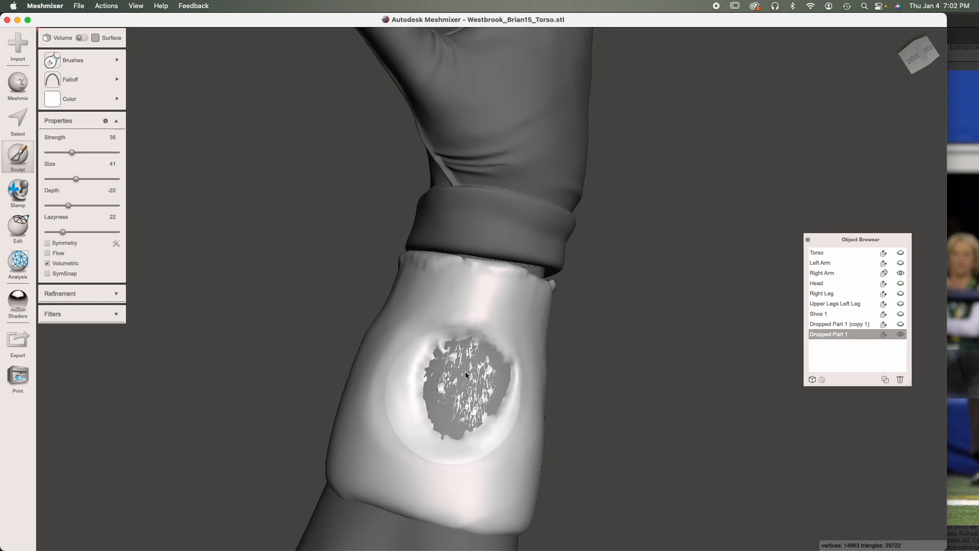
pyautogui.moveTo(469, 384); pyautogui.dragTo(477, 430)
pyautogui.moveTo(478, 429)
pyautogui.mouseDown(button='right')
pyautogui.moveTo(560, 362)
pyautogui.moveTo(542, 384)
pyautogui.mouseUp(button='right')
pyautogui.press('super+z')
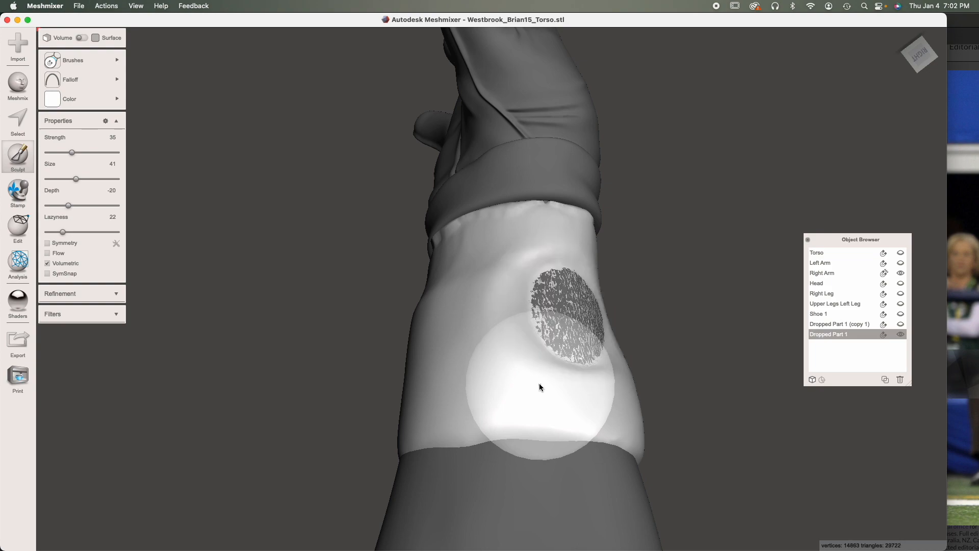
pyautogui.press('super+z')
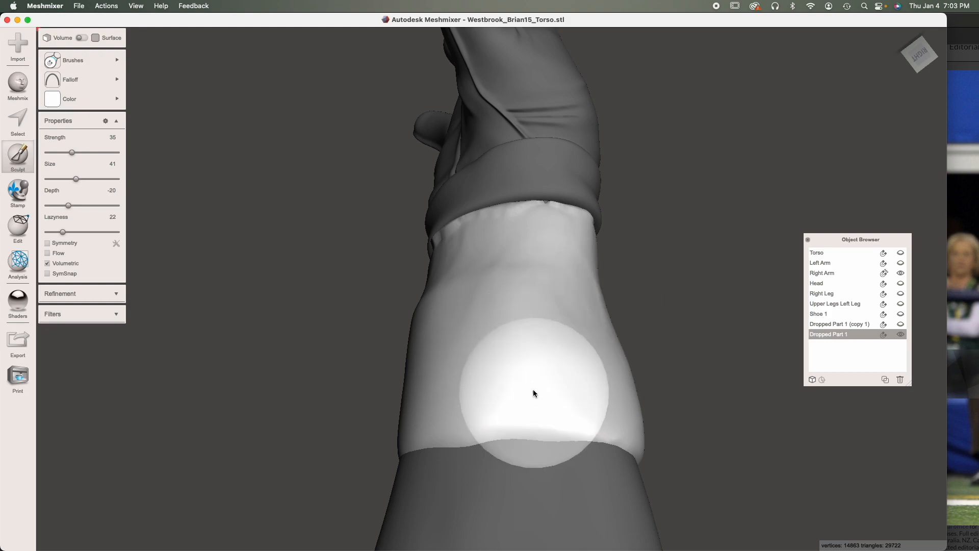
# Step: Choose the BubbleSmooth brush and smooth the wristband's glove-side rim and surface all around the wrist
pyautogui.moveTo(104, 50)
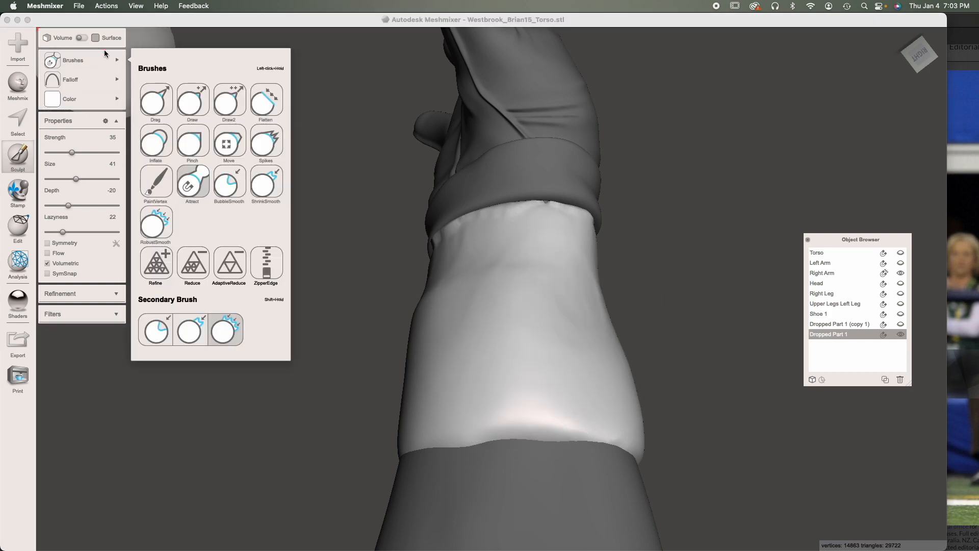
pyautogui.click(235, 190)
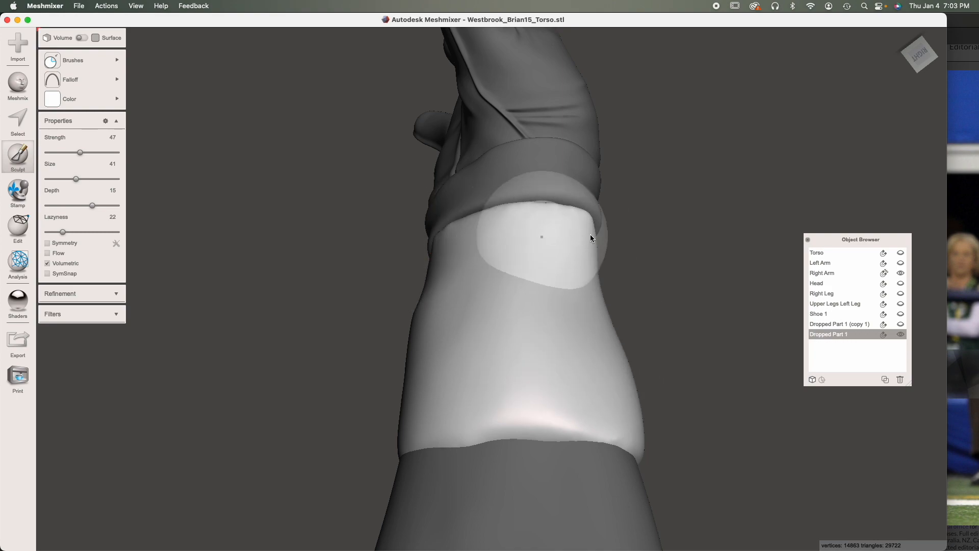
pyautogui.moveTo(488, 313); pyautogui.dragTo(627, 283, button='right')
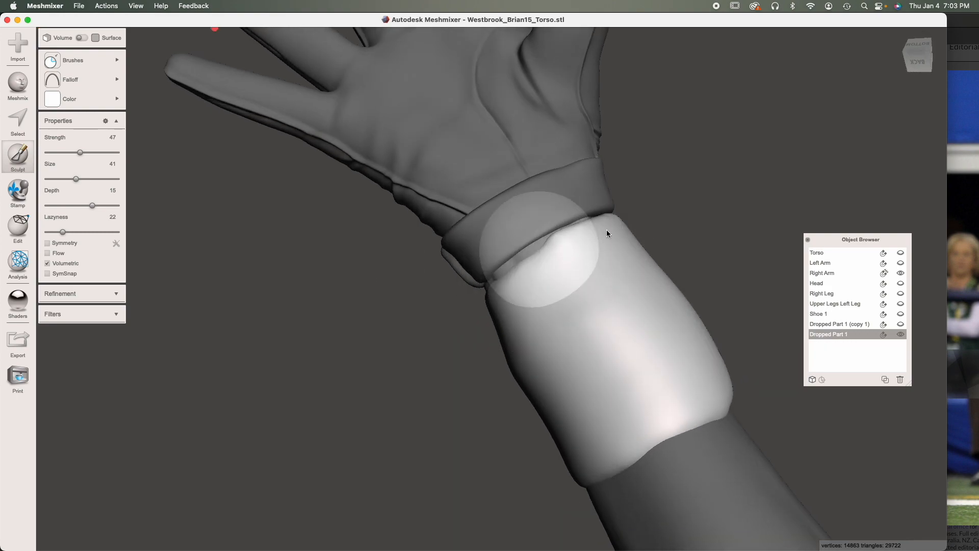
pyautogui.moveTo(536, 371); pyautogui.dragTo(597, 277, button='right')
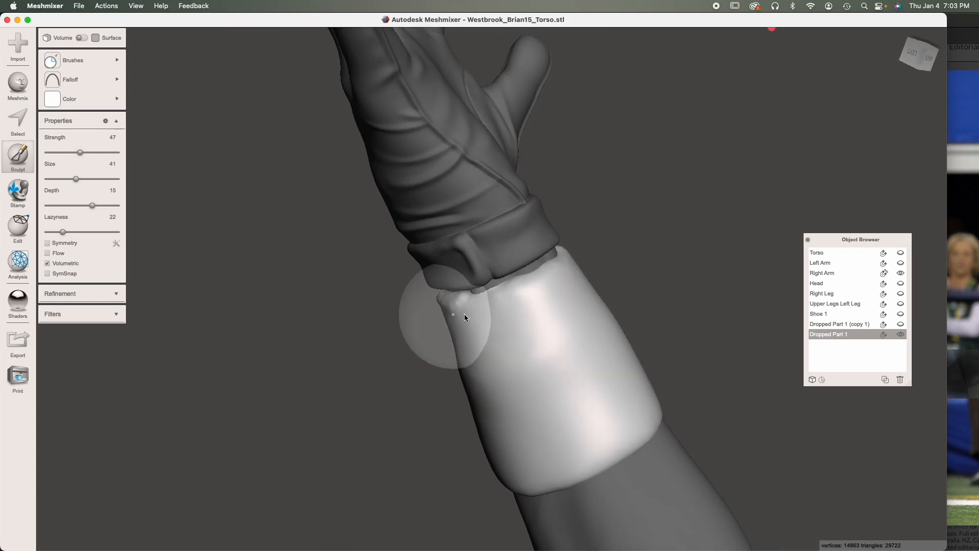
pyautogui.moveTo(474, 404)
pyautogui.mouseDown(button='right')
pyautogui.moveTo(625, 361)
pyautogui.moveTo(472, 251)
pyautogui.mouseUp(button='right')
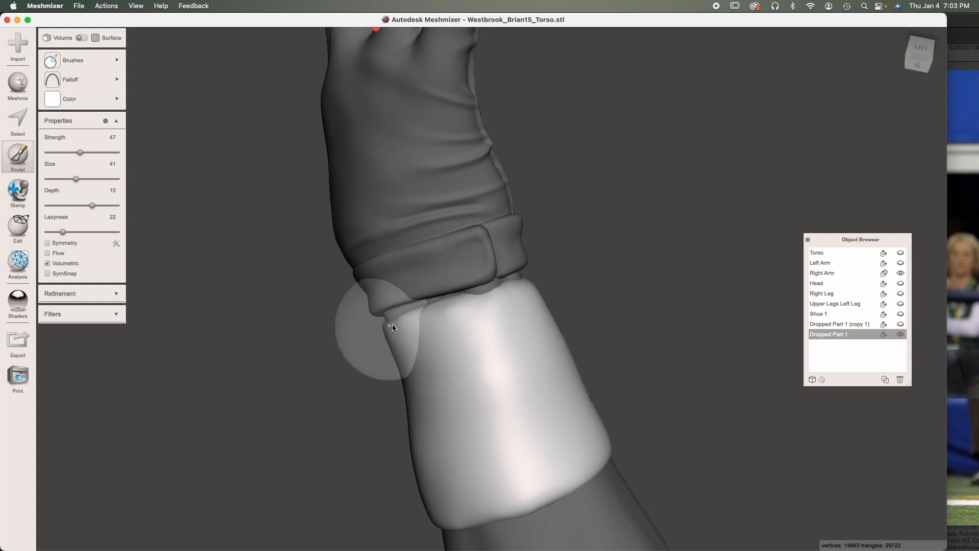
pyautogui.moveTo(445, 309); pyautogui.dragTo(546, 376, button='right')
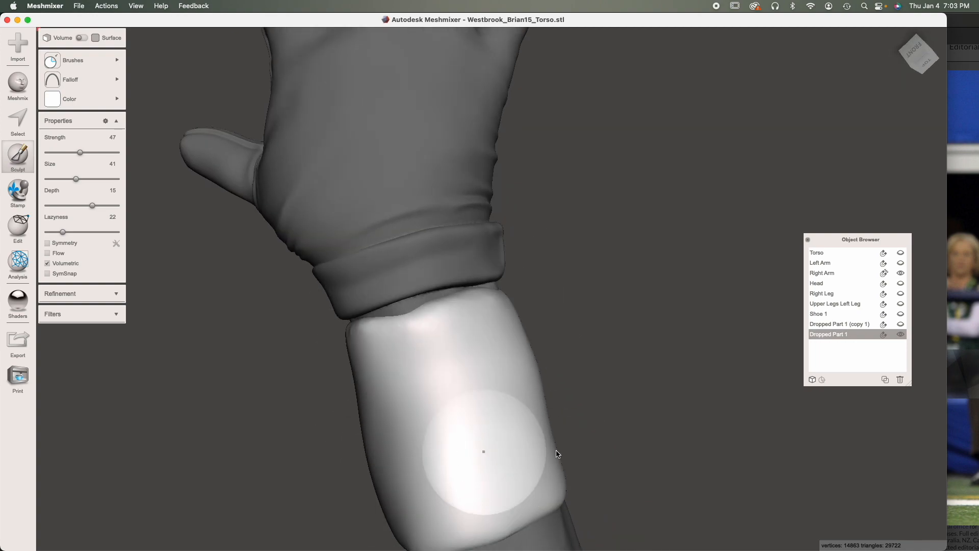
pyautogui.moveTo(555, 452); pyautogui.dragTo(418, 493, button='right')
pyautogui.moveTo(475, 385)
pyautogui.mouseDown(button='right')
pyautogui.moveTo(573, 409)
pyautogui.moveTo(642, 376)
pyautogui.mouseUp(button='right')
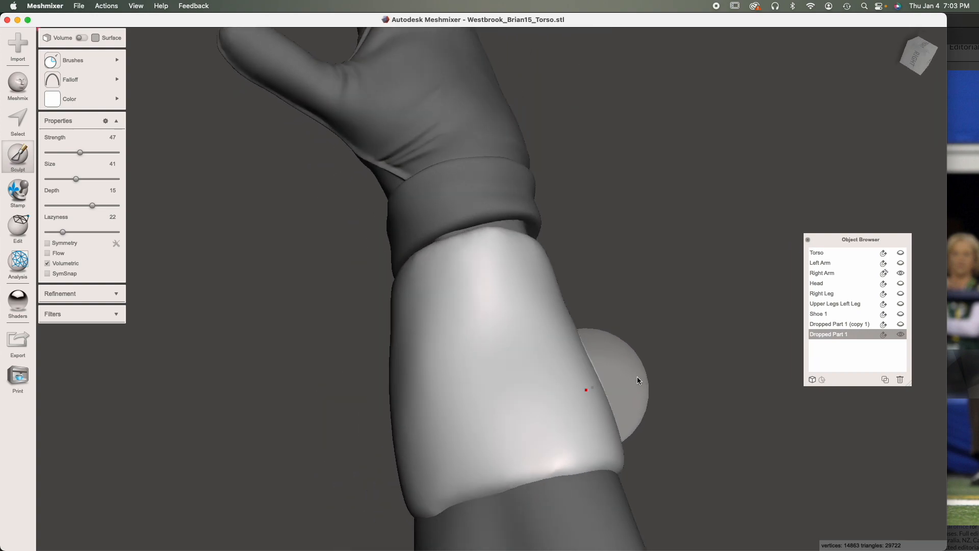
# Step: Plane-cut the wristband straight across just below the glove cuff, discarding its uneven glove-side rim
pyautogui.moveTo(416, 518); pyautogui.dragTo(429, 431, button='right')
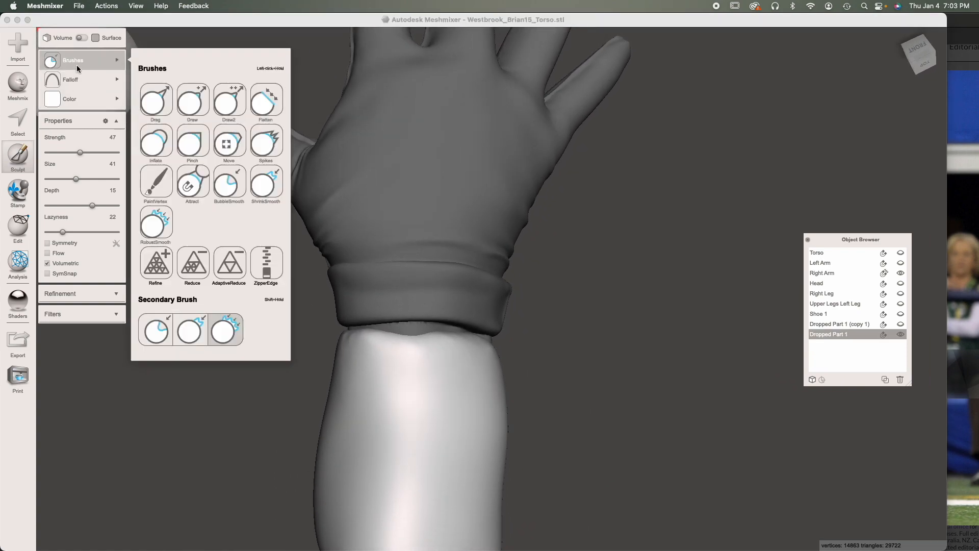
pyautogui.click(18, 230)
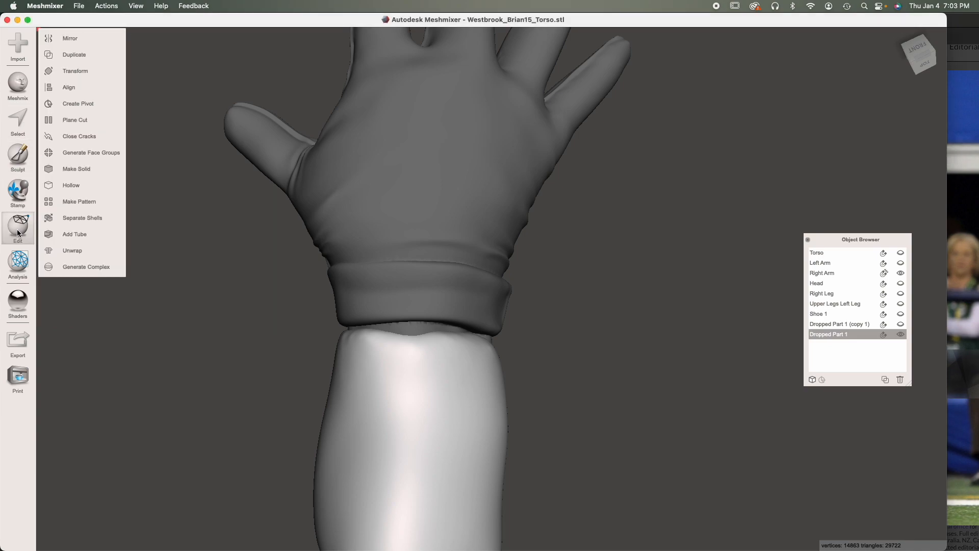
pyautogui.click(49, 120)
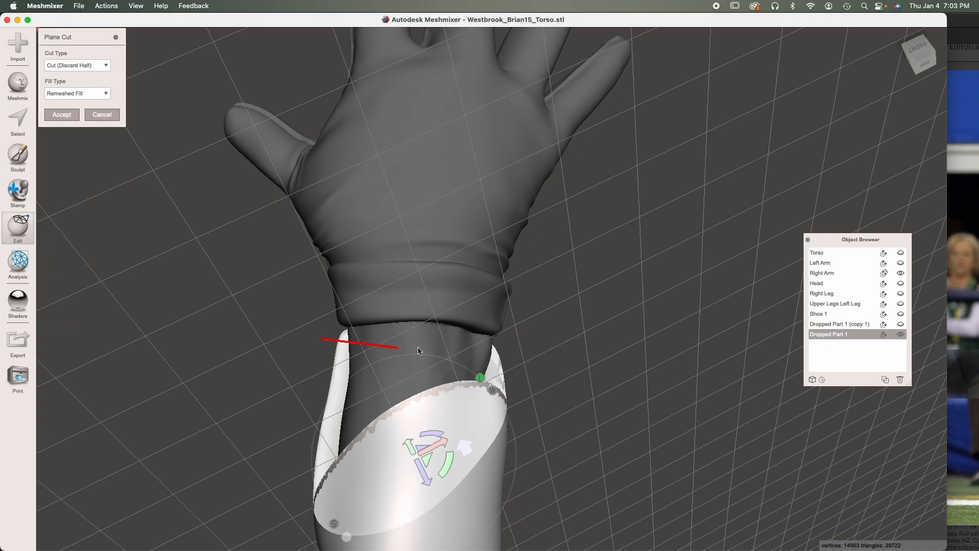
pyautogui.moveTo(562, 355); pyautogui.dragTo(561, 352)
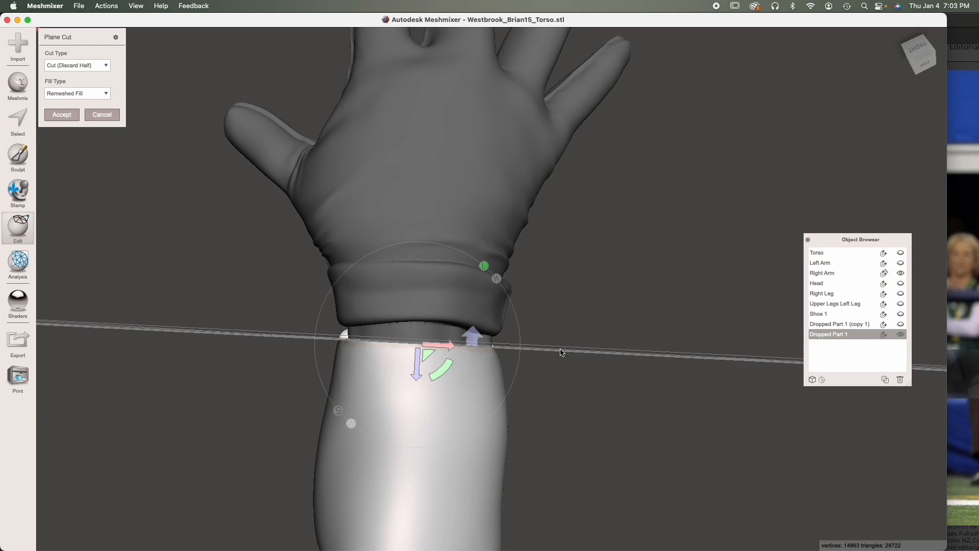
pyautogui.moveTo(417, 367); pyautogui.dragTo(530, 382, button='right')
pyautogui.press('Return')
# Step: Switch to the ShrinkSmooth sculpting brush at size 34 with the Restrict to Group filter off
pyautogui.moveTo(437, 367); pyautogui.dragTo(515, 407, button='right')
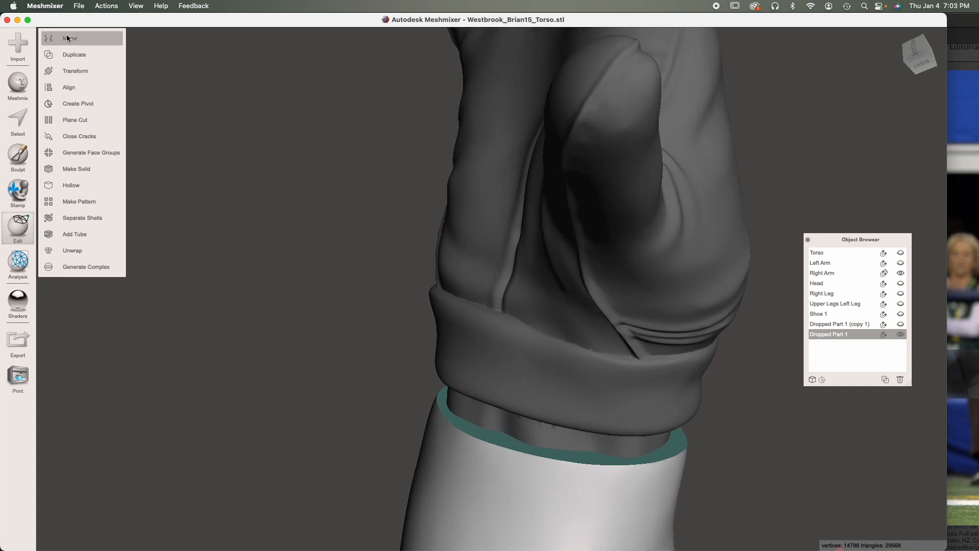
pyautogui.click(17, 173)
pyautogui.moveTo(76, 62)
pyautogui.click(262, 181)
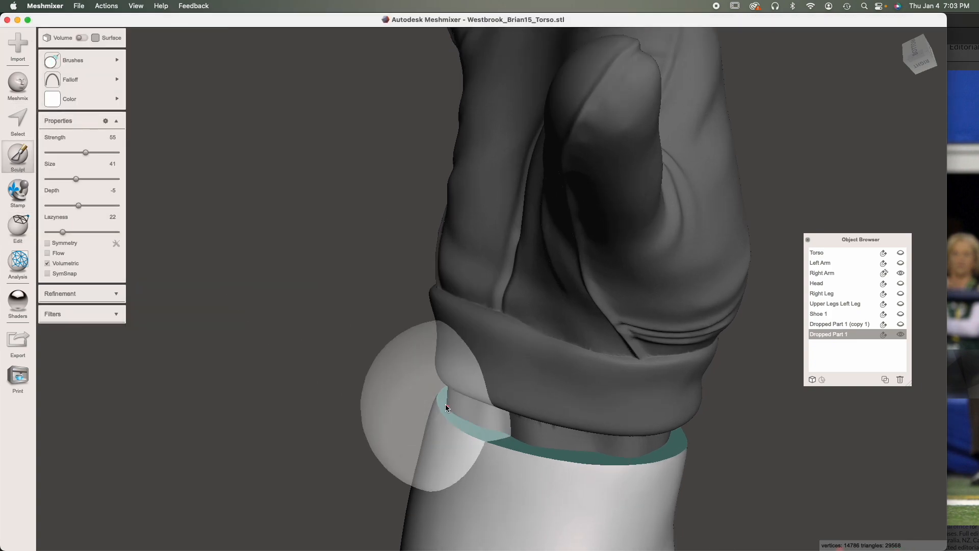
pyautogui.scroll(3, 423, 426)
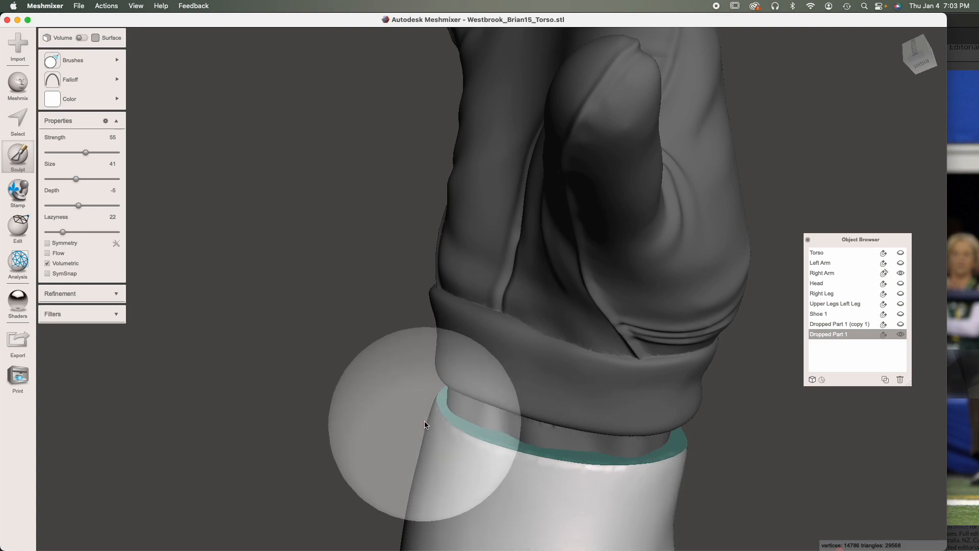
pyautogui.scroll(-8, 398, 408)
pyautogui.click(115, 314)
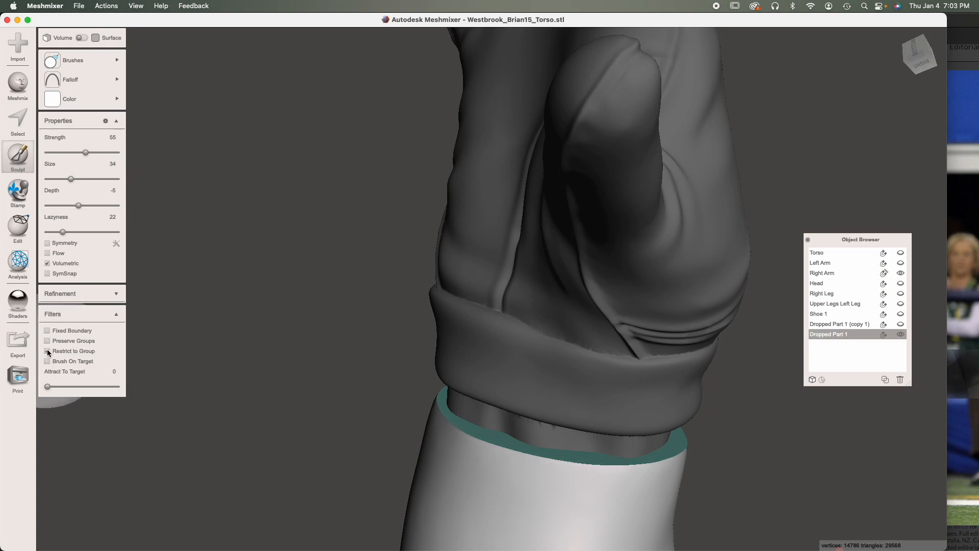
# Step: Smooth the wristband's freshly cut glove-side edge with ShrinkSmooth strokes all around the wrist
pyautogui.moveTo(470, 389)
pyautogui.mouseDown()
pyautogui.moveTo(684, 400)
pyautogui.moveTo(623, 444)
pyautogui.mouseUp()
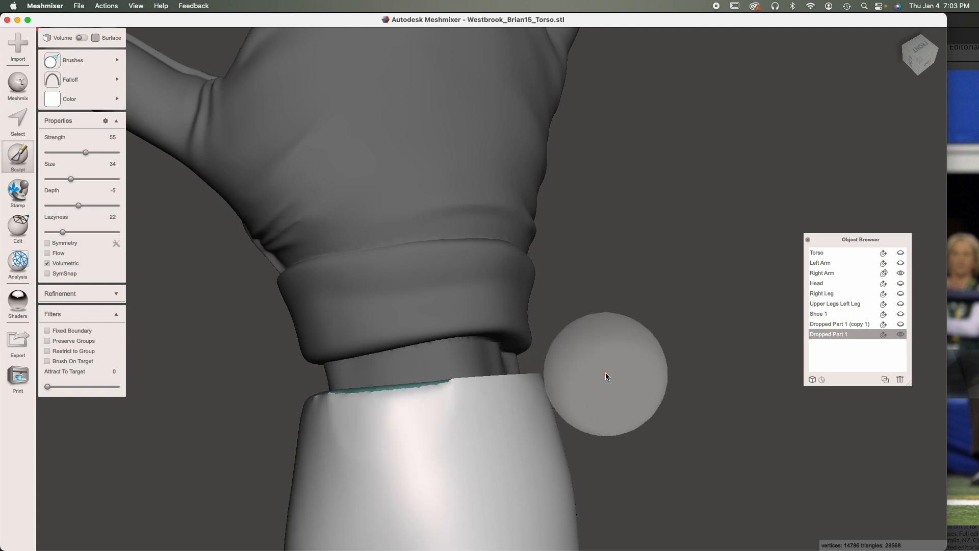
pyautogui.moveTo(608, 376)
pyautogui.mouseDown()
pyautogui.moveTo(373, 387)
pyautogui.moveTo(310, 413)
pyautogui.moveTo(545, 393)
pyautogui.mouseUp()
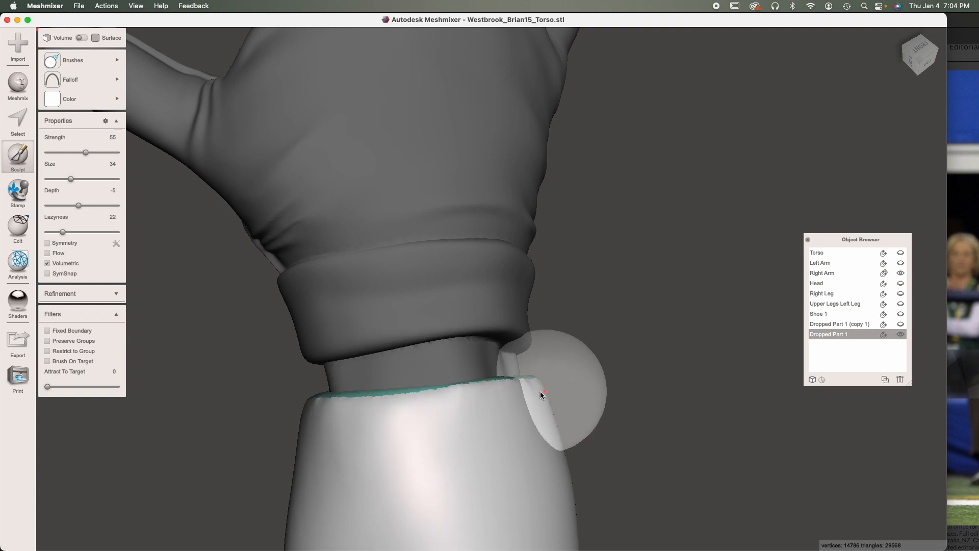
pyautogui.moveTo(545, 393); pyautogui.dragTo(529, 387, button='right')
pyautogui.moveTo(528, 387); pyautogui.dragTo(328, 408)
pyautogui.moveTo(328, 408); pyautogui.dragTo(500, 393, button='right')
pyautogui.moveTo(500, 393); pyautogui.dragTo(392, 408)
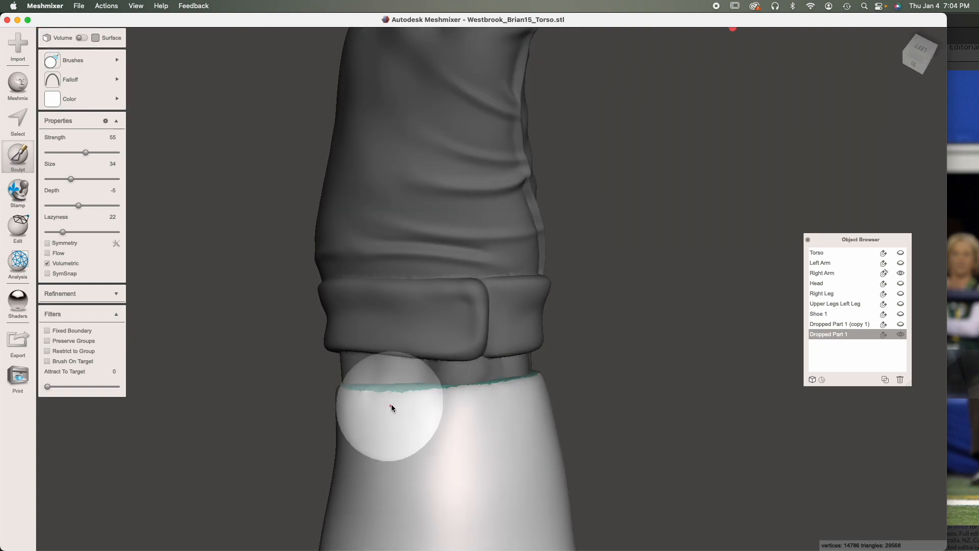
pyautogui.moveTo(392, 408); pyautogui.dragTo(666, 361, button='right')
pyautogui.moveTo(667, 361); pyautogui.dragTo(478, 448)
pyautogui.moveTo(470, 474)
pyautogui.mouseDown(button='right')
pyautogui.moveTo(662, 410)
pyautogui.moveTo(668, 438)
pyautogui.mouseUp(button='right')
pyautogui.moveTo(668, 438); pyautogui.dragTo(527, 411)
# Step: Examine the wristband's shape and both rims from all sides of the forearm
pyautogui.moveTo(527, 411); pyautogui.dragTo(608, 316, button='right')
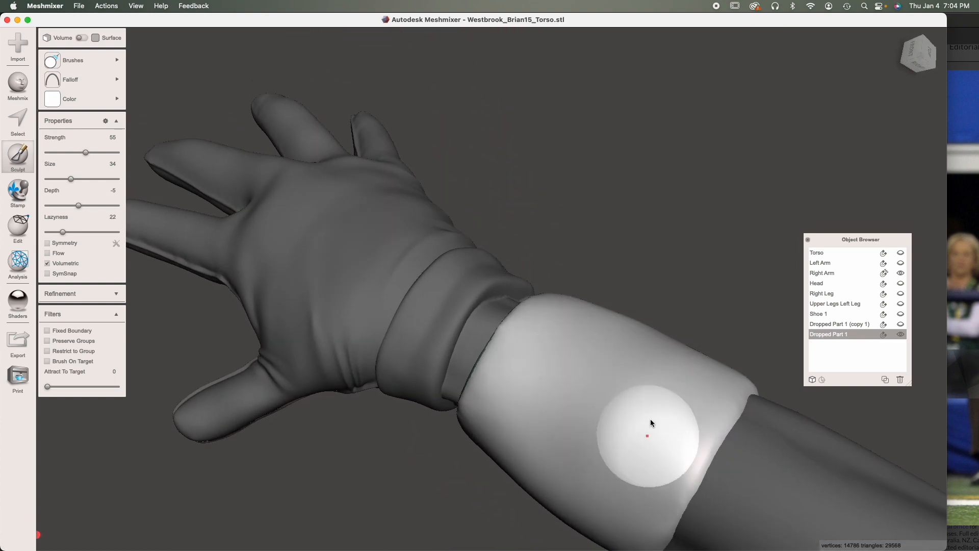
pyautogui.moveTo(649, 421); pyautogui.dragTo(721, 368, button='right')
pyautogui.moveTo(743, 448); pyautogui.dragTo(672, 348, button='right')
pyautogui.moveTo(653, 280); pyautogui.dragTo(472, 329, button='right')
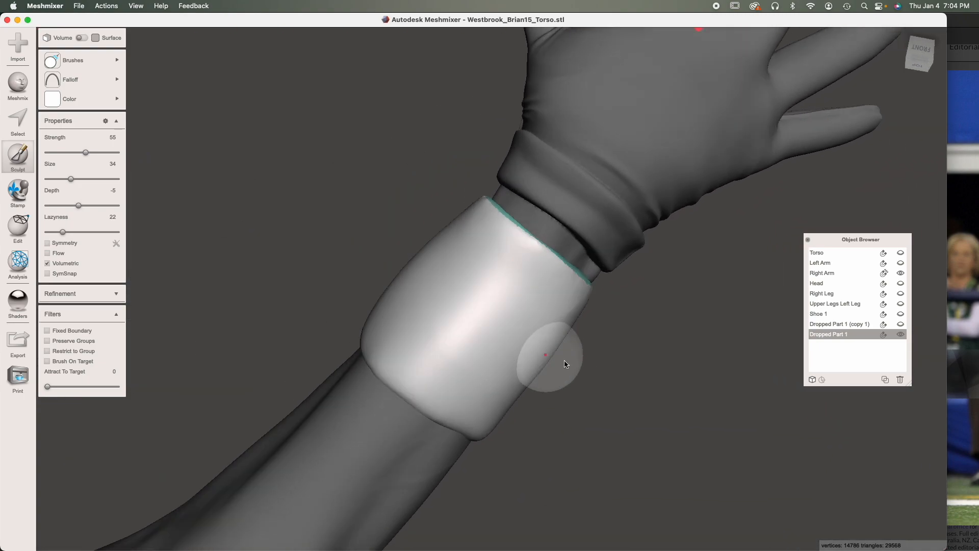
pyautogui.moveTo(381, 332)
pyautogui.mouseDown(button='right')
pyautogui.moveTo(497, 353)
pyautogui.moveTo(411, 411)
pyautogui.mouseUp(button='right')
pyautogui.moveTo(456, 368); pyautogui.dragTo(510, 313, button='right')
pyautogui.moveTo(419, 308)
pyautogui.mouseDown(button='right')
pyautogui.moveTo(403, 360)
pyautogui.moveTo(473, 308)
pyautogui.mouseUp(button='right')
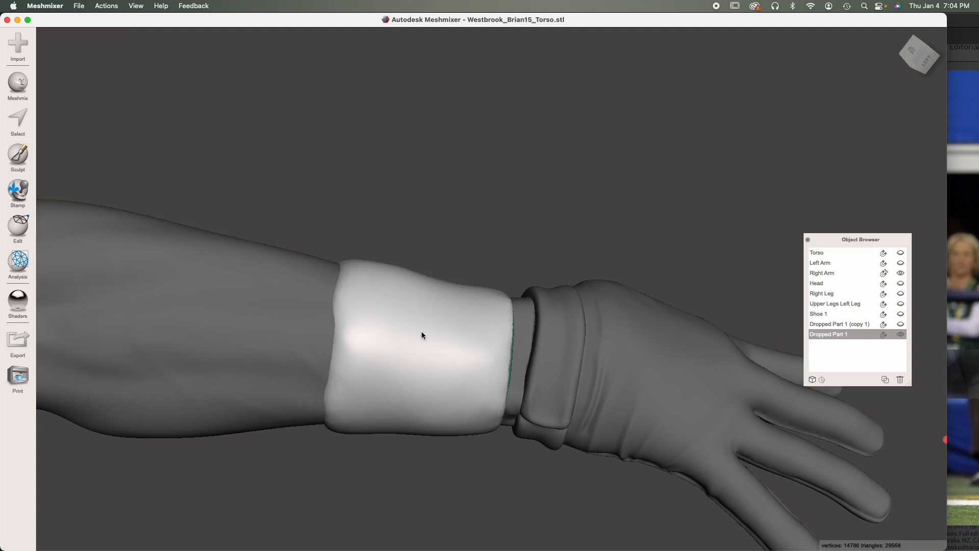
pyautogui.moveTo(421, 332)
pyautogui.mouseDown(button='right')
pyautogui.moveTo(406, 212)
pyautogui.moveTo(450, 357)
pyautogui.moveTo(428, 411)
pyautogui.moveTo(446, 380)
pyautogui.moveTo(497, 346)
pyautogui.mouseUp(button='right')
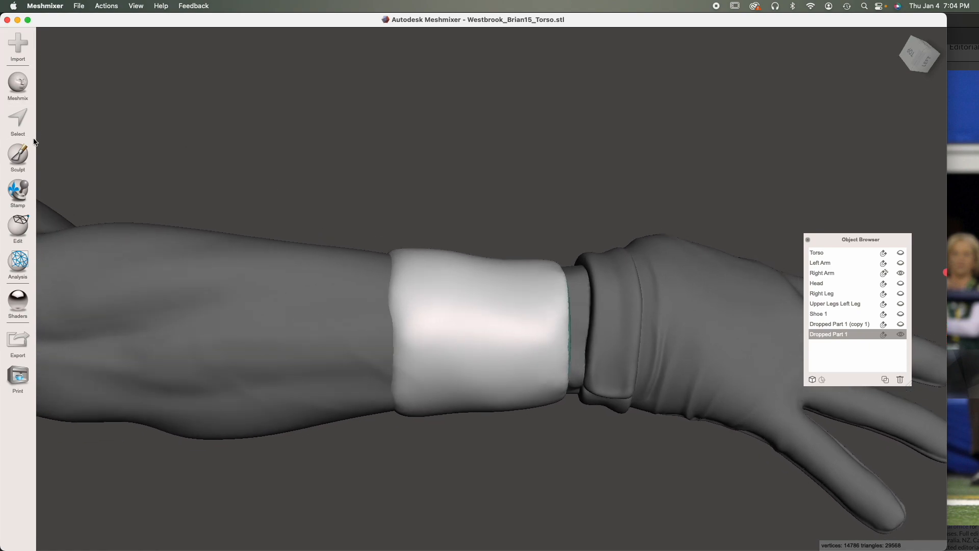
# Step: Switch sculpting to Surface mode and choose the woven fabric texture as the brush stencil
pyautogui.click(18, 156)
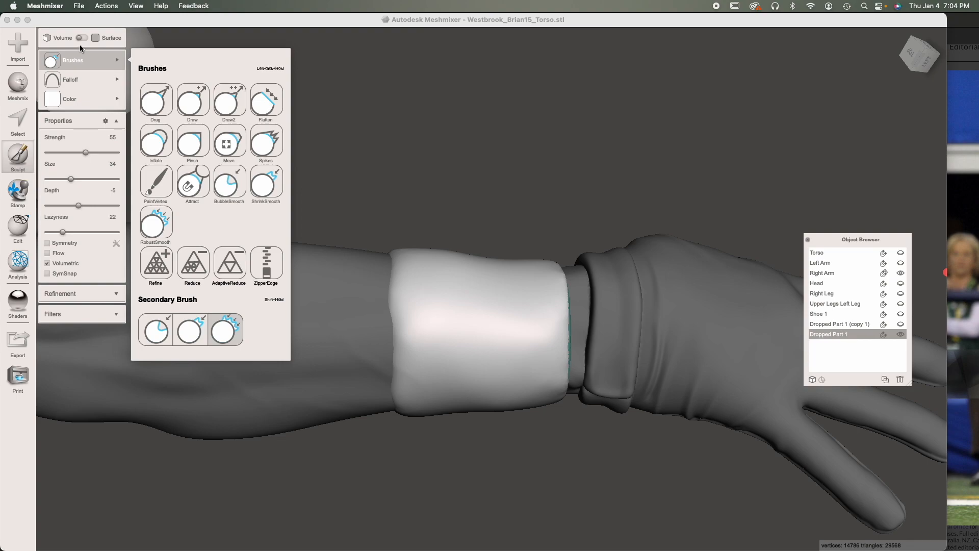
pyautogui.click(81, 37)
pyautogui.moveTo(95, 81)
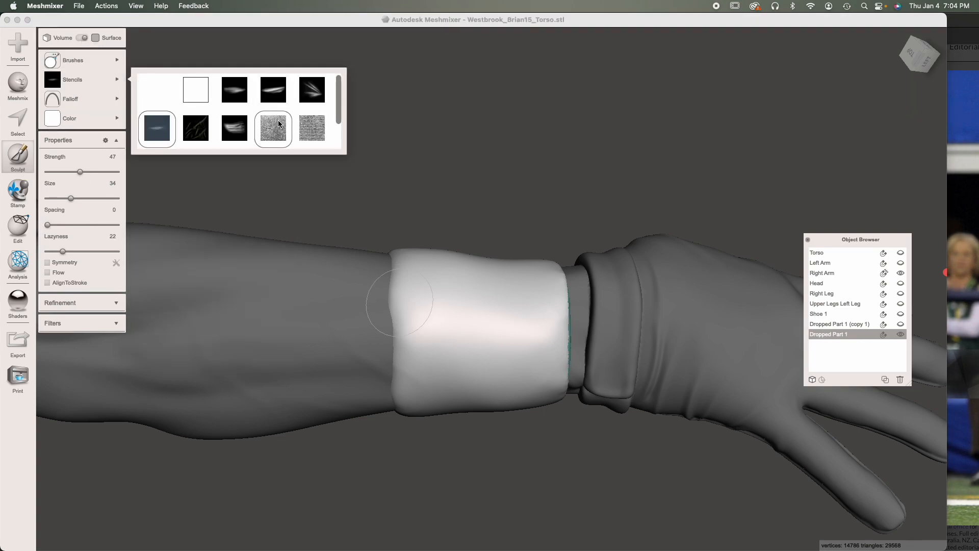
pyautogui.moveTo(340, 109)
pyautogui.mouseDown()
pyautogui.moveTo(339, 133)
pyautogui.moveTo(337, 114)
pyautogui.mouseUp()
pyautogui.scroll(-2, 275, 119)
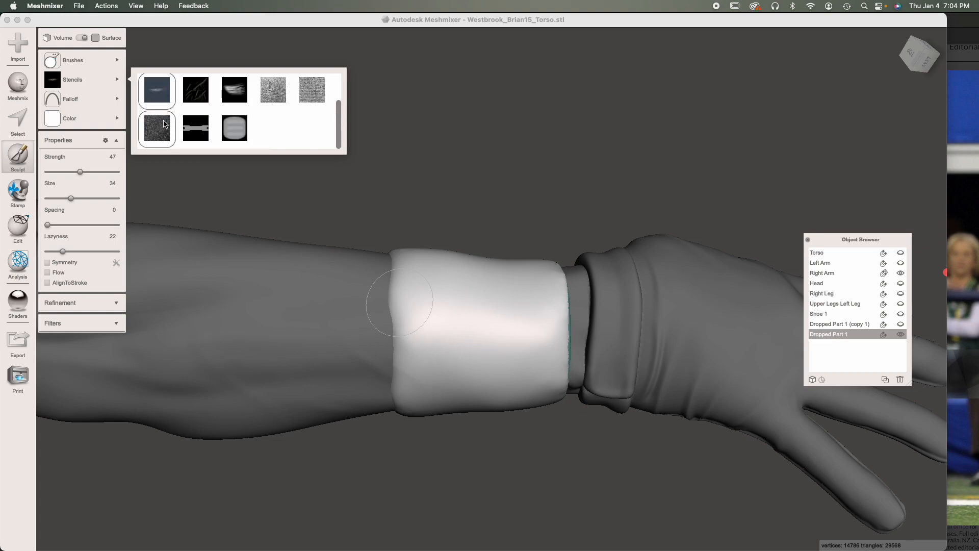
pyautogui.scroll(2, 308, 122)
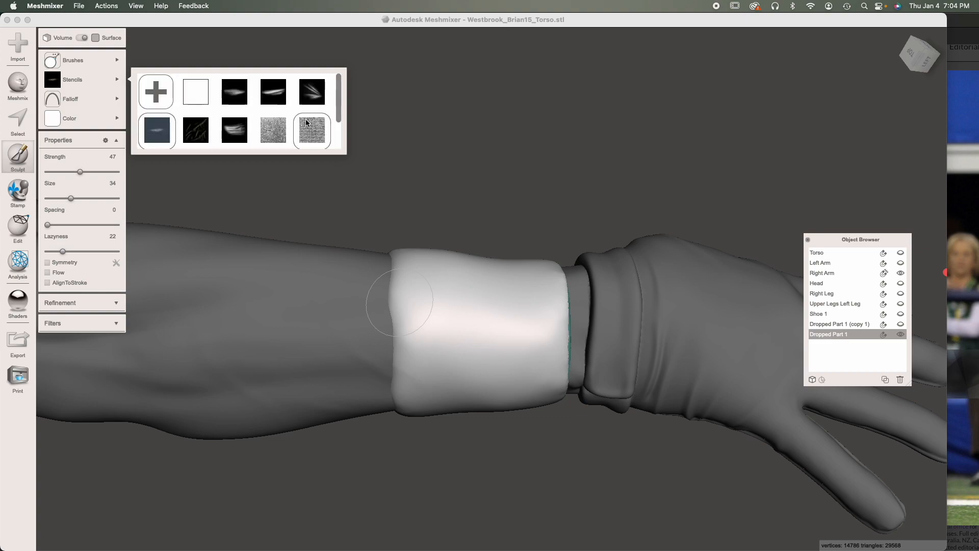
pyautogui.click(306, 125)
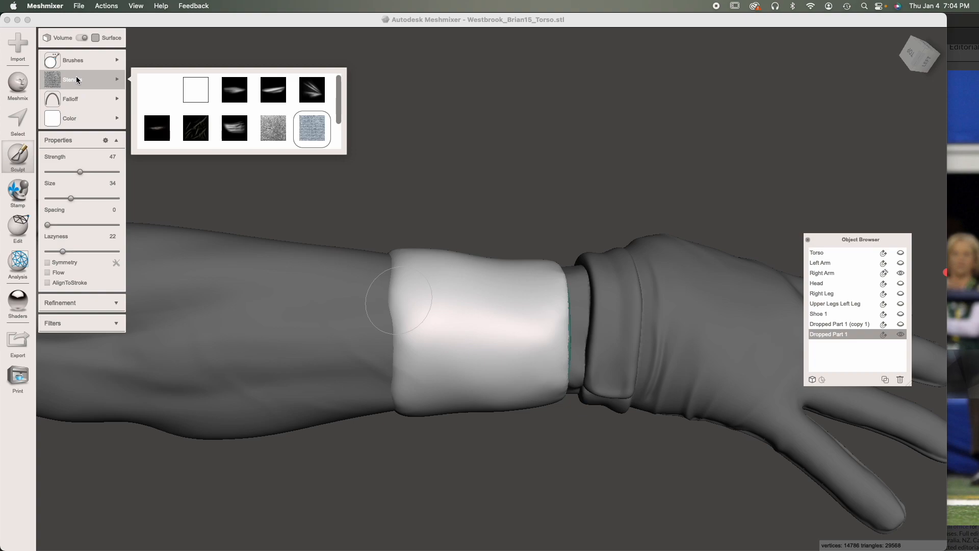
# Step: Try the fabric stencil on the wristband at strength 61 and size 80, and undo the stroke
pyautogui.click(70, 171)
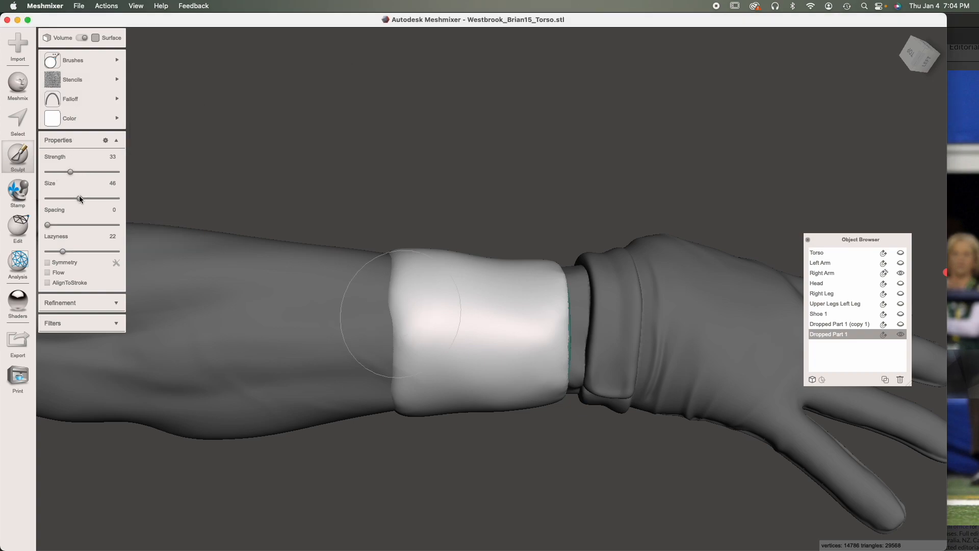
pyautogui.click(102, 198)
pyautogui.click(90, 171)
pyautogui.click(482, 322)
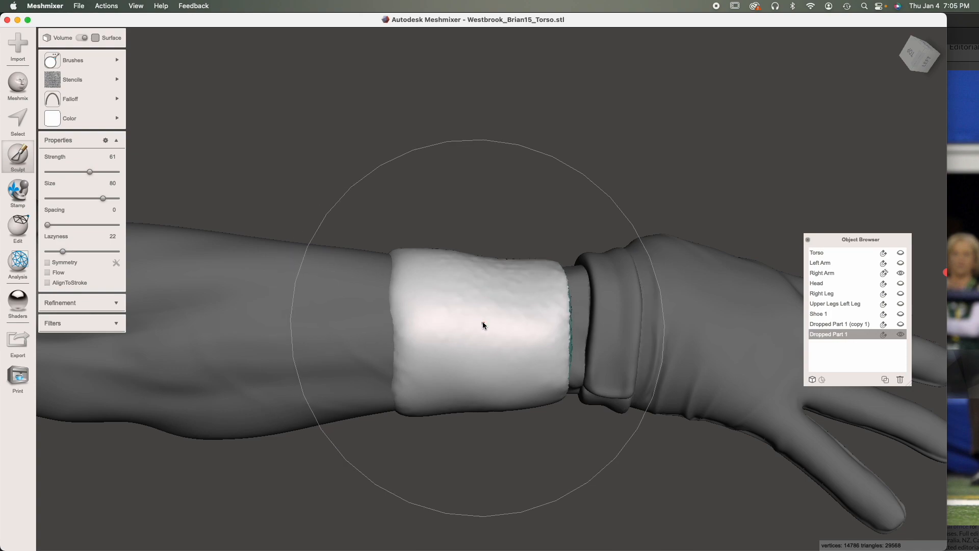
pyautogui.press('super+z')
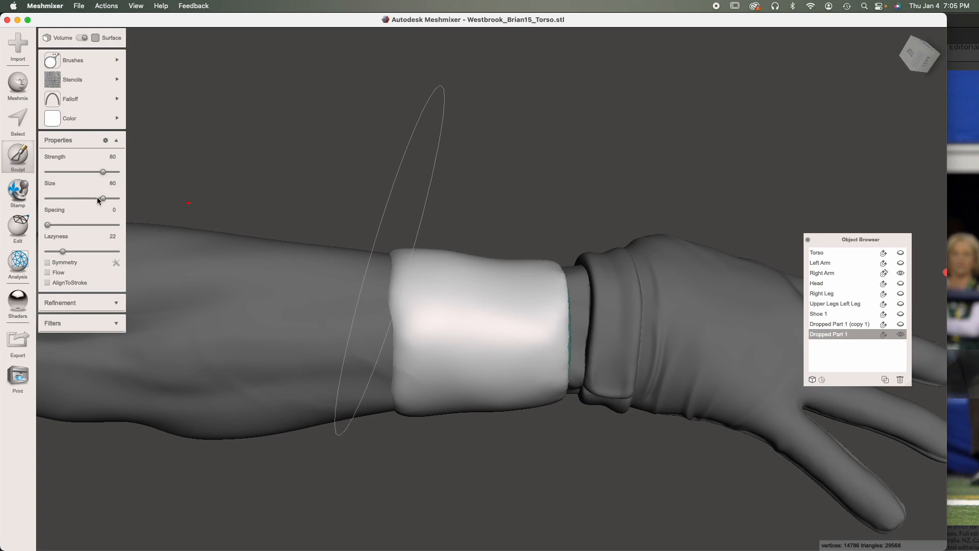
# Step: Raise the stencil strength to 80, reduce the brush size, and texture the wristband's surface
pyautogui.click(94, 198)
pyautogui.click(476, 327)
pyautogui.moveTo(475, 327)
pyautogui.mouseDown(button='right')
pyautogui.moveTo(466, 459)
pyautogui.moveTo(481, 272)
pyautogui.moveTo(458, 367)
pyautogui.moveTo(477, 164)
pyautogui.moveTo(500, 297)
pyautogui.moveTo(515, 258)
pyautogui.moveTo(511, 242)
pyautogui.moveTo(463, 426)
pyautogui.moveTo(471, 363)
pyautogui.moveTo(473, 469)
pyautogui.moveTo(450, 304)
pyautogui.mouseUp(button='right')
pyautogui.press('Escape')
# Step: Combine the textured wristband with the Right Arm into one object
pyautogui.moveTo(452, 354)
pyautogui.mouseDown(button='right')
pyautogui.moveTo(420, 275)
pyautogui.moveTo(472, 313)
pyautogui.moveTo(288, 489)
pyautogui.moveTo(483, 286)
pyautogui.moveTo(473, 308)
pyautogui.moveTo(556, 315)
pyautogui.mouseUp(button='right')
pyautogui.moveTo(493, 242); pyautogui.dragTo(425, 275, button='middle')
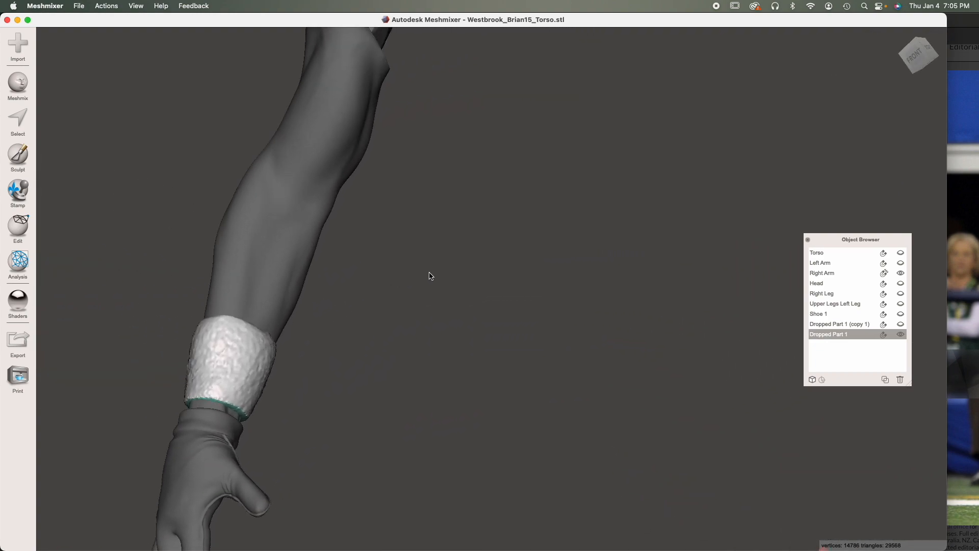
pyautogui.moveTo(426, 275); pyautogui.dragTo(417, 275, button='right')
pyautogui.moveTo(709, 342); pyautogui.dragTo(284, 251, button='right')
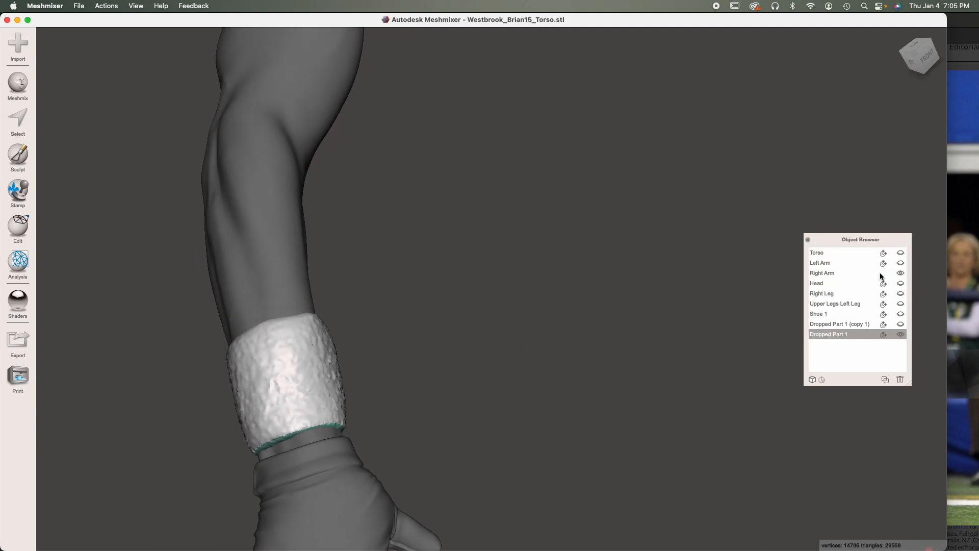
pyautogui.keyDown('shift'); pyautogui.click(254, 274); pyautogui.keyUp('shift')
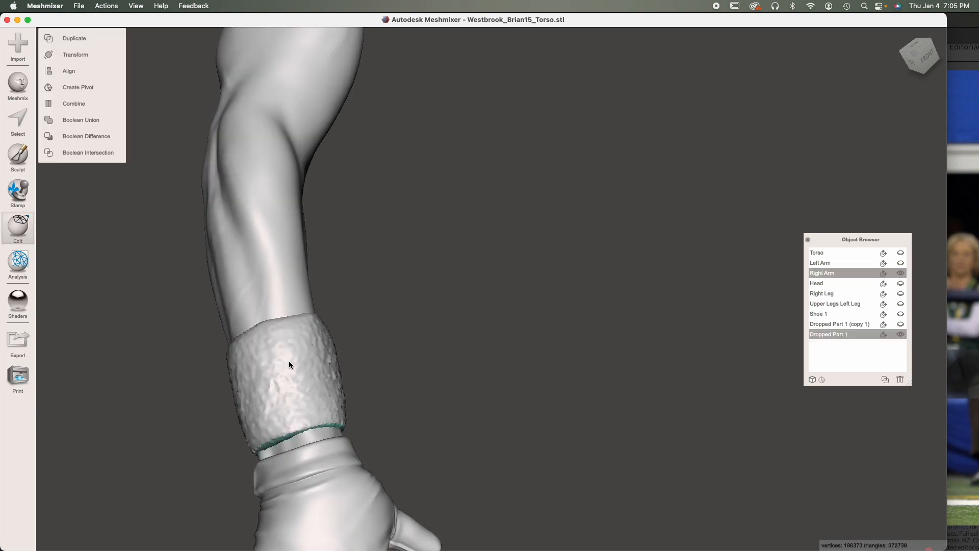
pyautogui.click(73, 108)
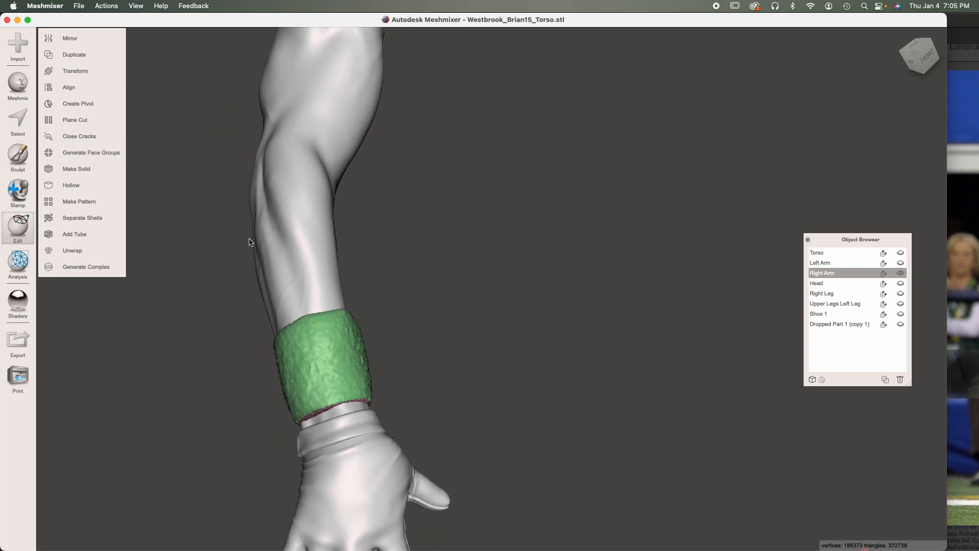
pyautogui.moveTo(464, 299)
pyautogui.mouseDown(button='right')
pyautogui.moveTo(323, 339)
pyautogui.moveTo(241, 290)
pyautogui.moveTo(332, 343)
pyautogui.moveTo(435, 298)
pyautogui.moveTo(404, 316)
pyautogui.mouseUp(button='right')
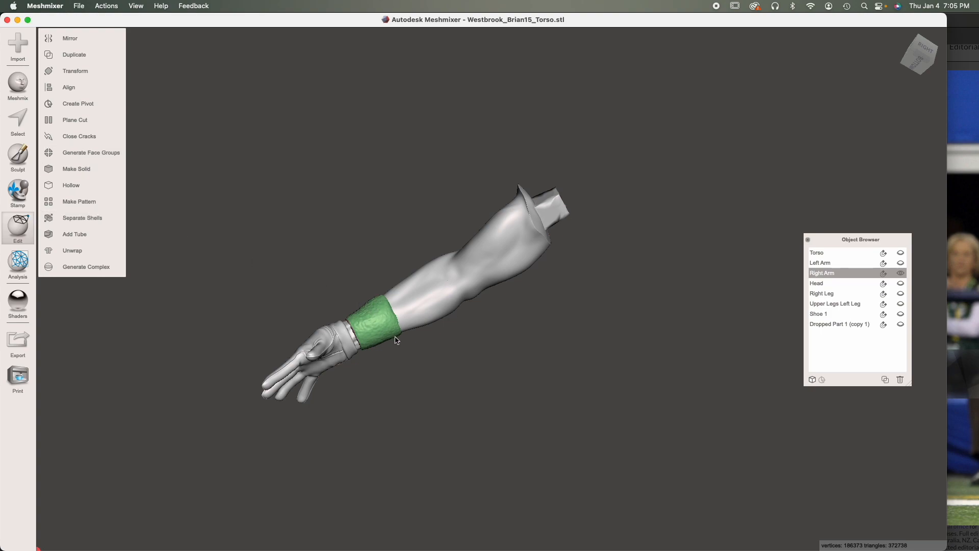
pyautogui.moveTo(383, 329); pyautogui.dragTo(326, 312, button='right')
# Step: Hide the Right Arm, then show and activate the Left Arm
pyautogui.click(900, 274)
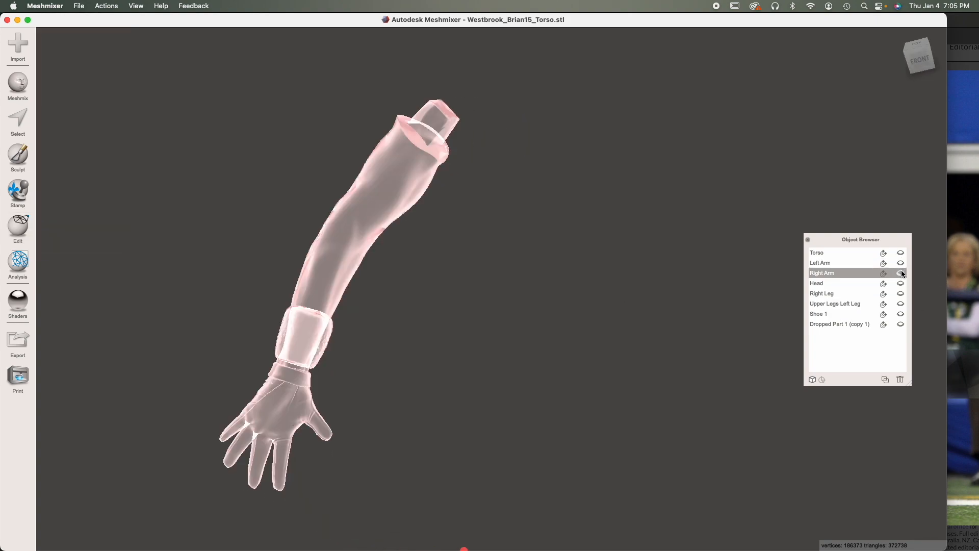
pyautogui.click(900, 263)
pyautogui.click(832, 262)
pyautogui.moveTo(747, 196); pyautogui.dragTo(707, 287, button='right')
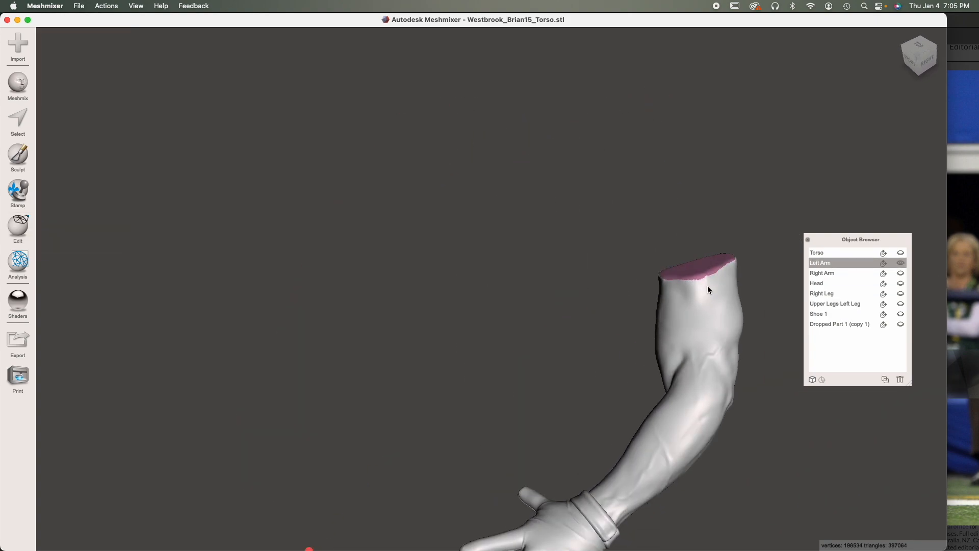
pyautogui.moveTo(707, 287); pyautogui.dragTo(627, 258, button='middle')
pyautogui.moveTo(627, 258); pyautogui.dragTo(586, 322, button='right')
pyautogui.scroll(4, 587, 322)
pyautogui.scroll(-1, 586, 316)
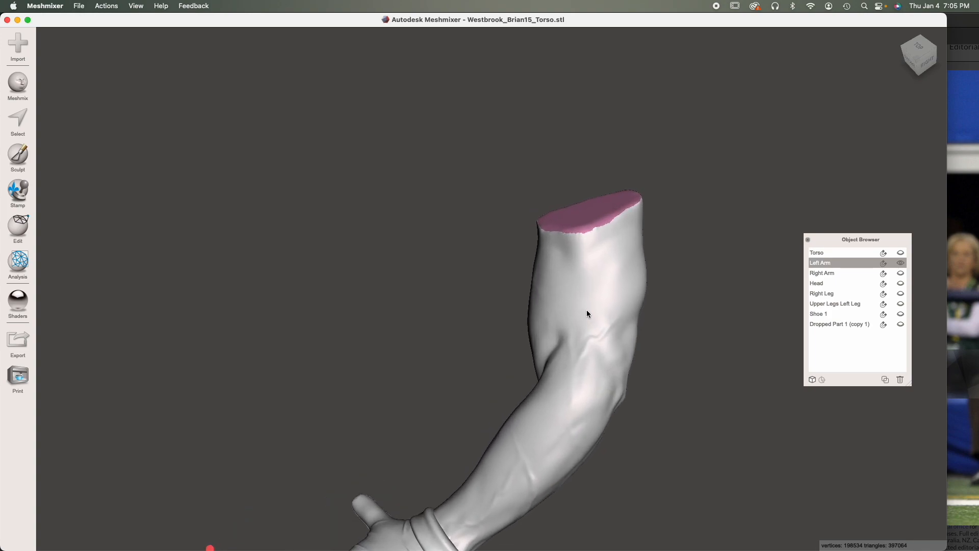
pyautogui.moveTo(587, 310); pyautogui.dragTo(549, 279, button='middle')
pyautogui.scroll(3, 549, 279)
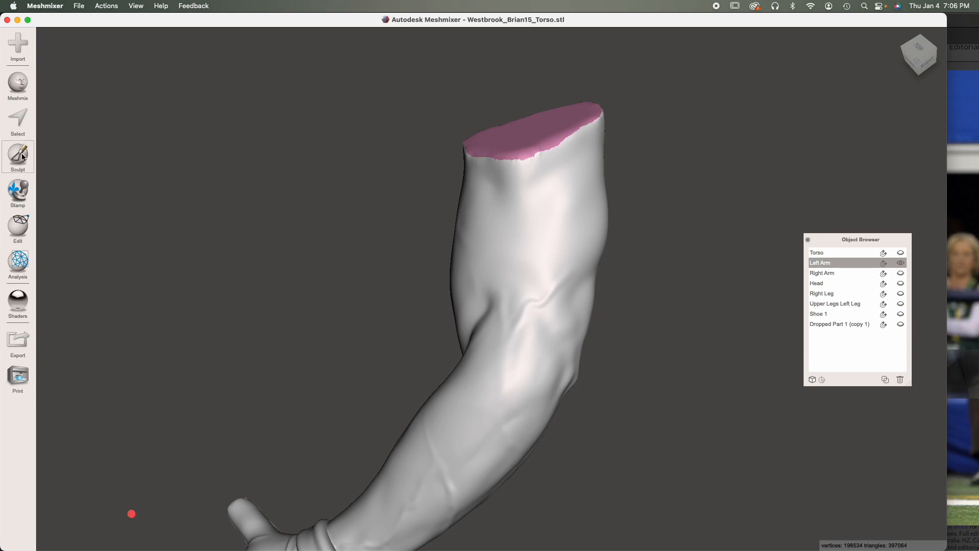
# Step: Add a cylinder primitive at the left upper arm as a separate object
pyautogui.click(15, 93)
pyautogui.moveTo(79, 344); pyautogui.dragTo(512, 277)
pyautogui.moveTo(518, 278); pyautogui.dragTo(408, 269, button='right')
pyautogui.click(66, 151)
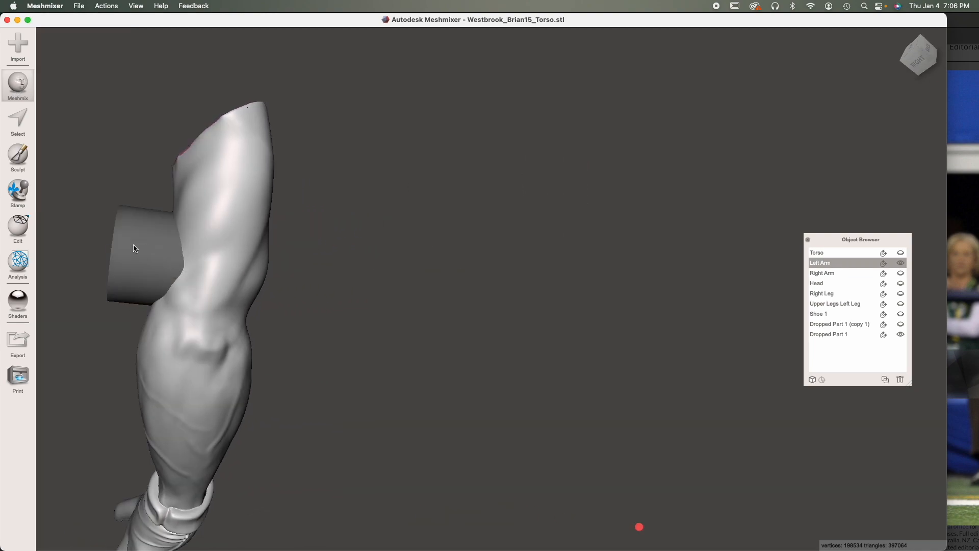
# Step: Select the new cylinder and transform it from several sides to bring it around the left upper arm
pyautogui.click(136, 252)
pyautogui.press('t')
pyautogui.moveTo(136, 249); pyautogui.dragTo(581, 400, button='right')
pyautogui.moveTo(629, 355); pyautogui.dragTo(592, 356)
pyautogui.moveTo(591, 356); pyautogui.dragTo(459, 331, button='right')
pyautogui.moveTo(380, 316); pyautogui.dragTo(363, 352)
pyautogui.moveTo(363, 352); pyautogui.dragTo(590, 348, button='right')
pyautogui.moveTo(579, 366); pyautogui.dragTo(586, 374)
pyautogui.moveTo(586, 374); pyautogui.dragTo(477, 398, button='right')
pyautogui.moveTo(406, 410); pyautogui.dragTo(479, 361)
pyautogui.moveTo(479, 360); pyautogui.dragTo(433, 306, button='right')
pyautogui.moveTo(386, 345); pyautogui.dragTo(388, 348)
# Step: Fine-tune the cylinder's fit and alignment so it encircles the upper arm above the elbow, and accept the transform
pyautogui.moveTo(388, 349); pyautogui.dragTo(646, 365, button='right')
pyautogui.moveTo(625, 374); pyautogui.dragTo(657, 382)
pyautogui.moveTo(657, 382); pyautogui.dragTo(787, 411, button='right')
pyautogui.moveTo(607, 359); pyautogui.dragTo(605, 357)
pyautogui.moveTo(558, 382); pyautogui.dragTo(596, 375)
pyautogui.moveTo(595, 375); pyautogui.dragTo(356, 308, button='right')
pyautogui.moveTo(319, 276); pyautogui.dragTo(359, 330)
pyautogui.moveTo(359, 329); pyautogui.dragTo(506, 262, button='right')
pyautogui.moveTo(508, 242); pyautogui.dragTo(478, 275)
pyautogui.moveTo(478, 275); pyautogui.dragTo(484, 338, button='right')
pyautogui.moveTo(473, 337); pyautogui.dragTo(462, 375)
pyautogui.moveTo(481, 318); pyautogui.dragTo(480, 320)
pyautogui.press('Return')
# Step: Duplicate the upper-arm cylinder, then move and rotate the original down around the elbow so it overlaps the copy
pyautogui.moveTo(484, 306); pyautogui.dragTo(505, 289, button='right')
pyautogui.click(885, 380)
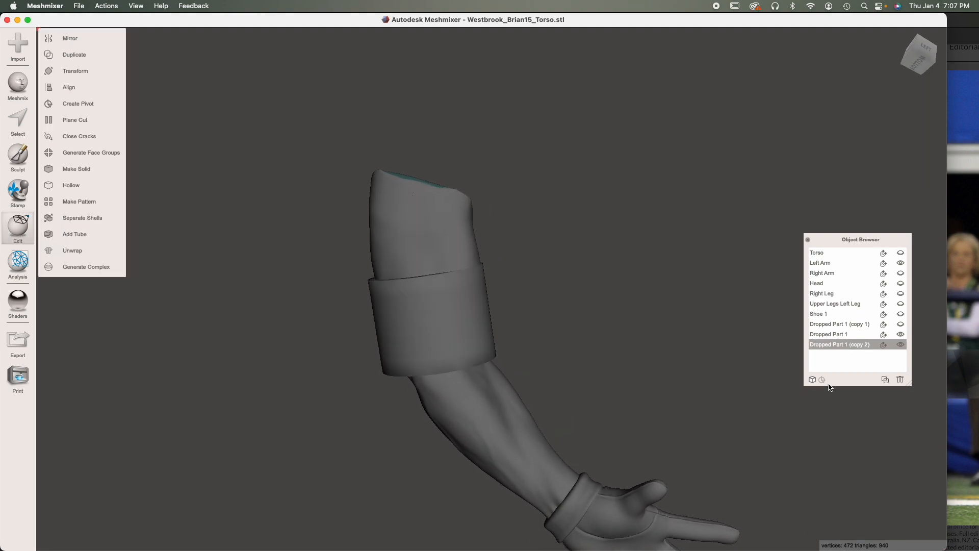
pyautogui.moveTo(437, 332); pyautogui.dragTo(459, 391)
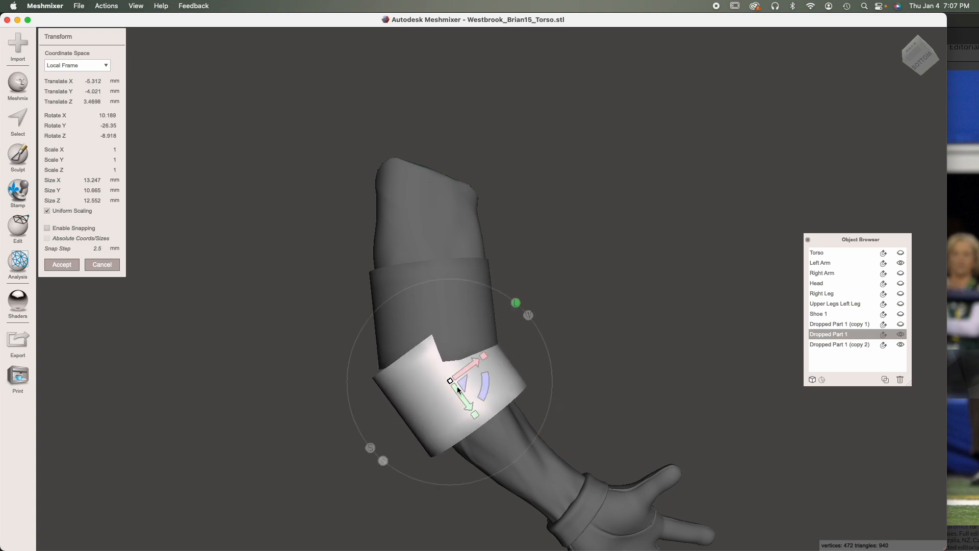
pyautogui.moveTo(490, 400); pyautogui.dragTo(498, 368, button='right')
pyautogui.moveTo(499, 369); pyautogui.dragTo(501, 365)
pyautogui.moveTo(503, 398); pyautogui.dragTo(499, 363)
pyautogui.moveTo(515, 362); pyautogui.dragTo(574, 423, button='right')
pyautogui.click(60, 264)
pyautogui.scroll(3, 476, 337)
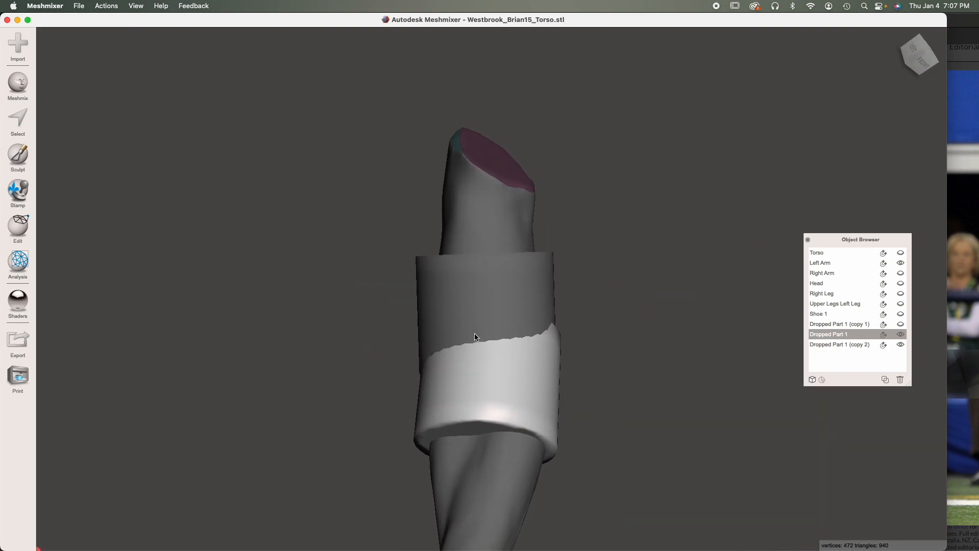
pyautogui.click(489, 323)
pyautogui.click(499, 392)
pyautogui.click(519, 320)
pyautogui.click(501, 398)
pyautogui.click(502, 314)
pyautogui.click(511, 384)
# Step: Show the wireframe and remesh the entire lower cylinder with Linear Subdivision at 50% density, then clear the selection
pyautogui.press('w')
pyautogui.press('s')
pyautogui.doubleClick(516, 391)
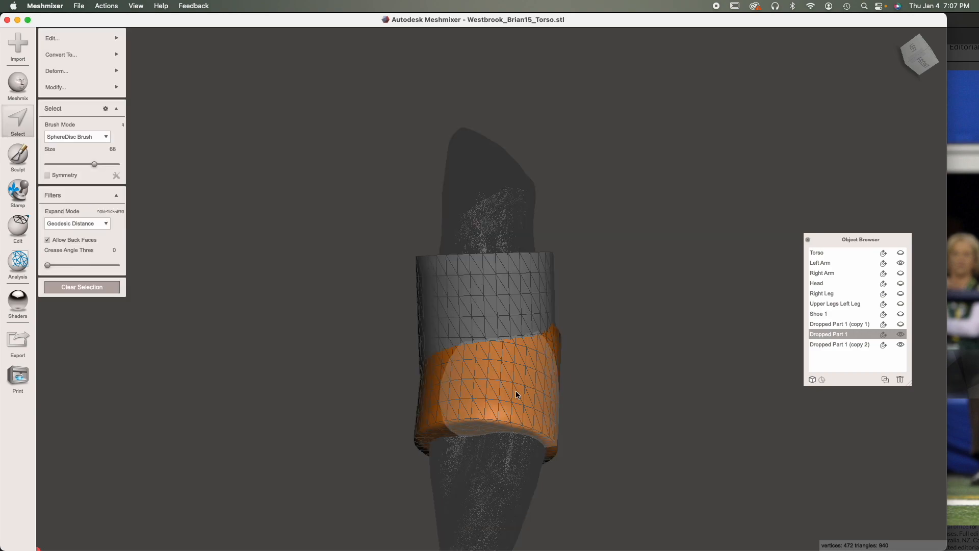
pyautogui.moveTo(105, 38)
pyautogui.click(167, 79)
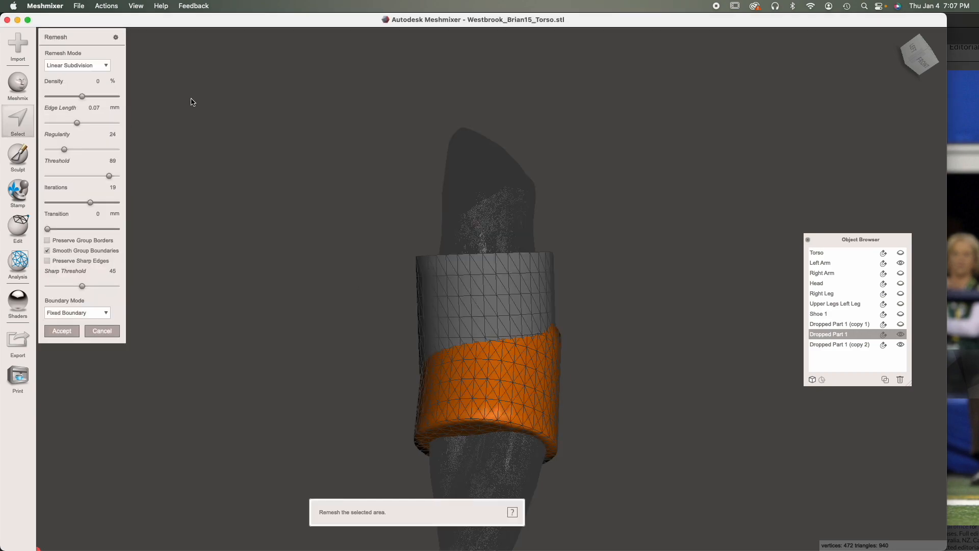
pyautogui.click(118, 97)
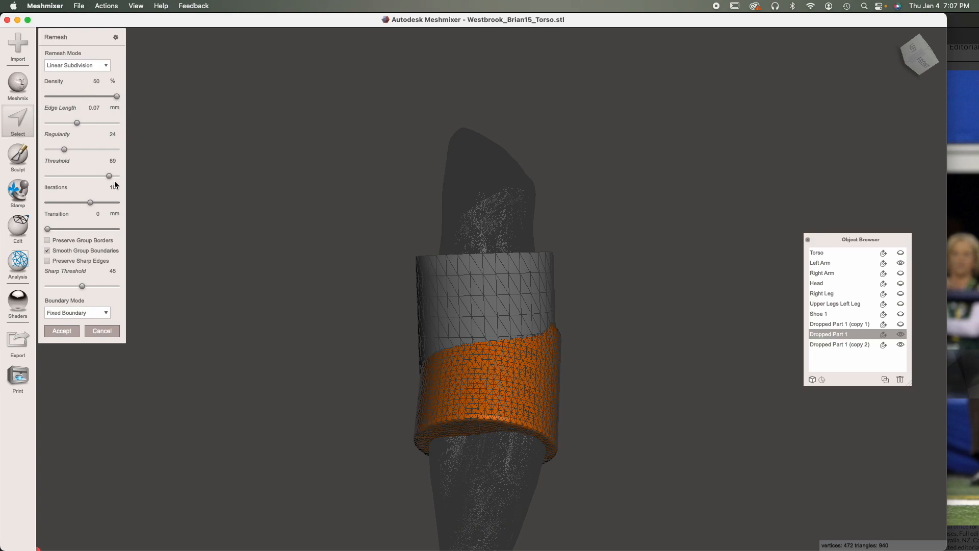
pyautogui.click(74, 331)
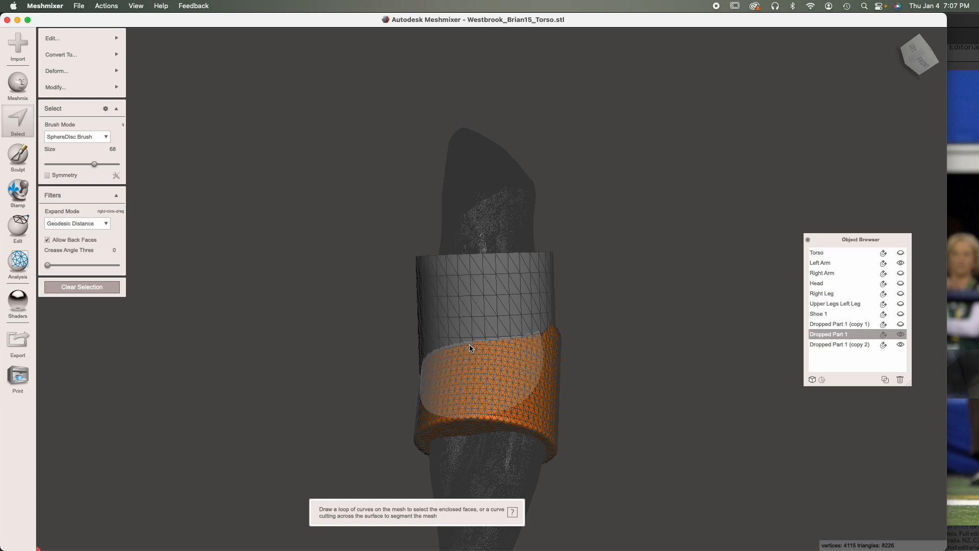
pyautogui.click(100, 287)
# Step: Remesh the entire upper cylinder with Linear Subdivision at 50% density and clear its selection
pyautogui.click(485, 296)
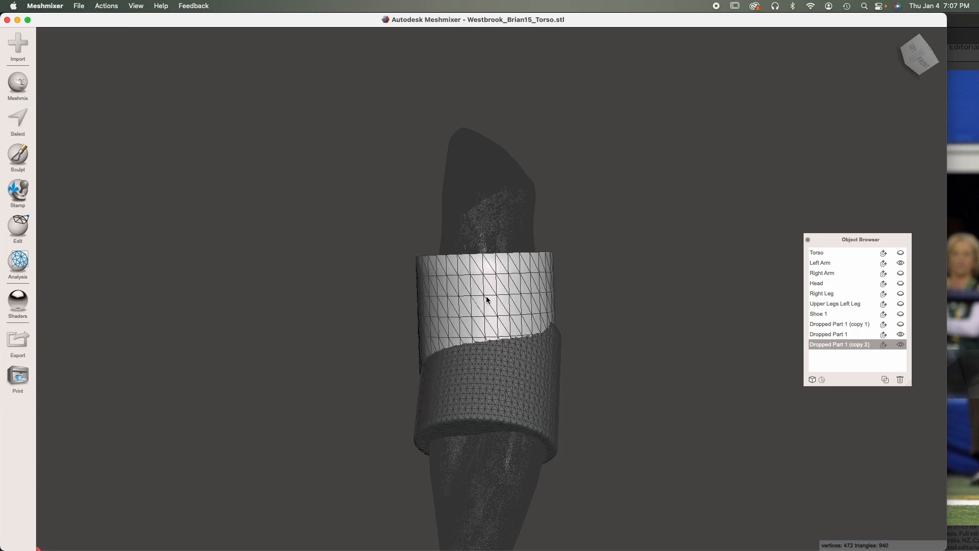
pyautogui.doubleClick(485, 296)
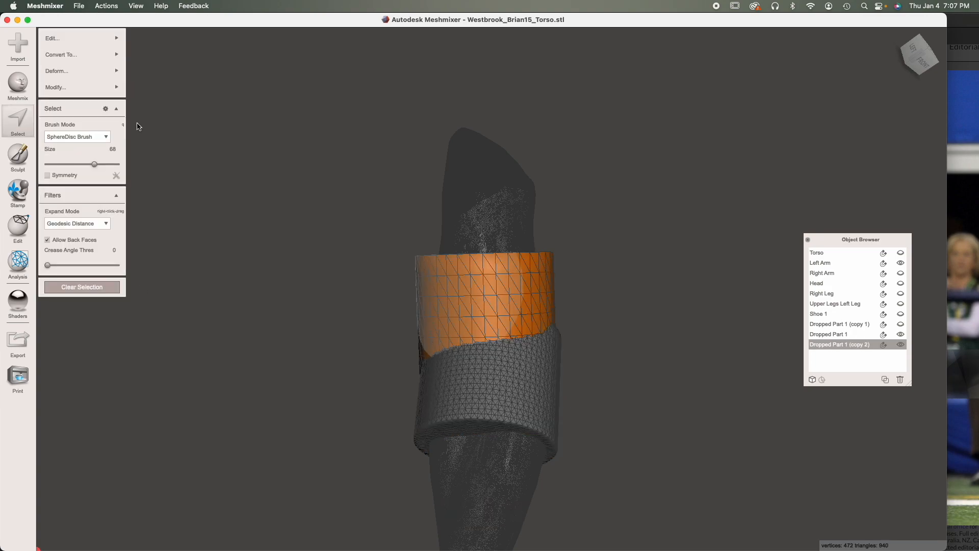
pyautogui.moveTo(89, 32)
pyautogui.click(163, 79)
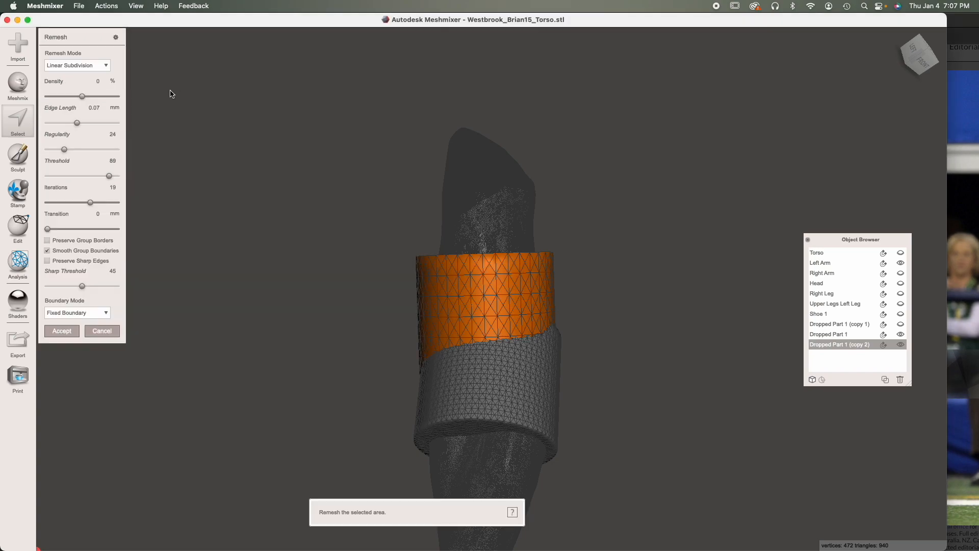
pyautogui.moveTo(81, 96); pyautogui.dragTo(258, 110)
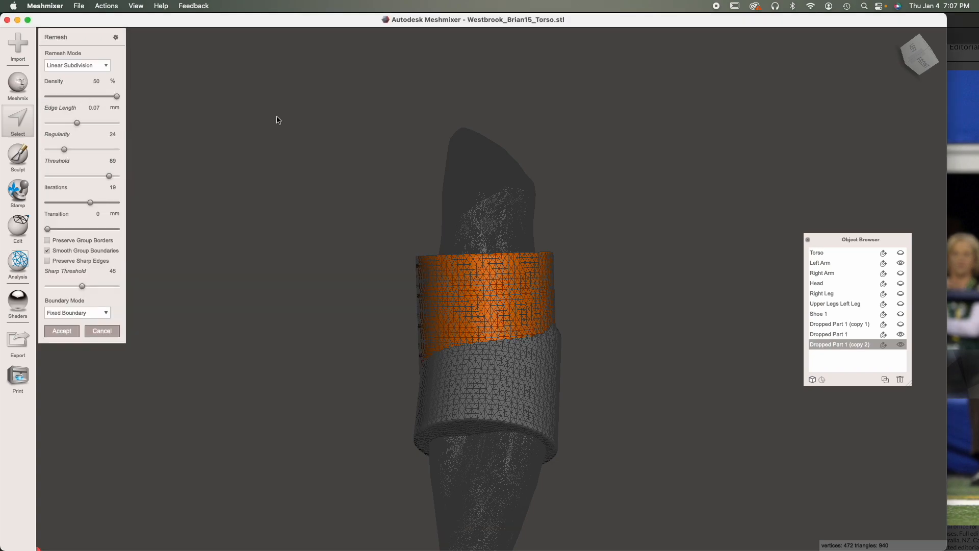
pyautogui.click(61, 331)
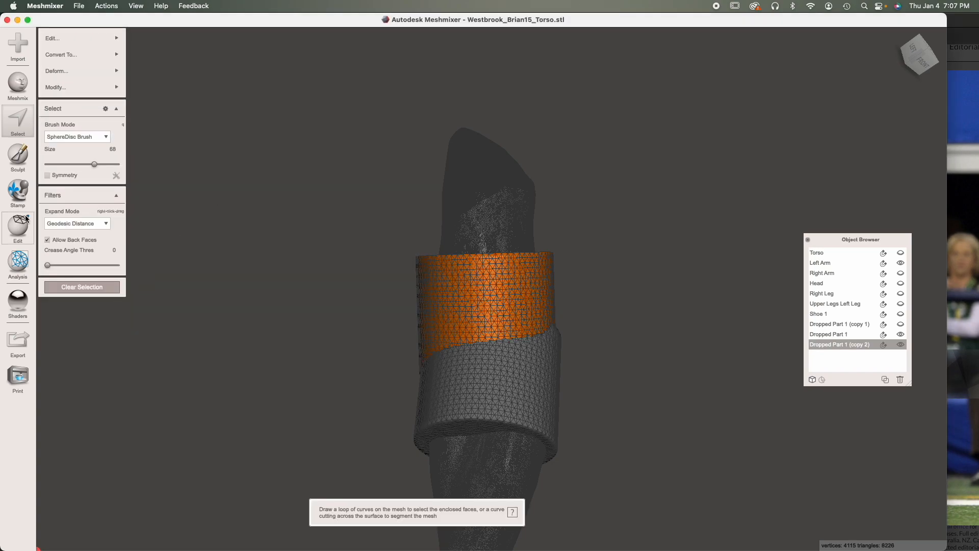
pyautogui.click(71, 288)
# Step: Hide the wireframe, select both sleeve cylinders and apply a Boolean Union in Precise mode, inspecting the seam around the arm
pyautogui.press('w')
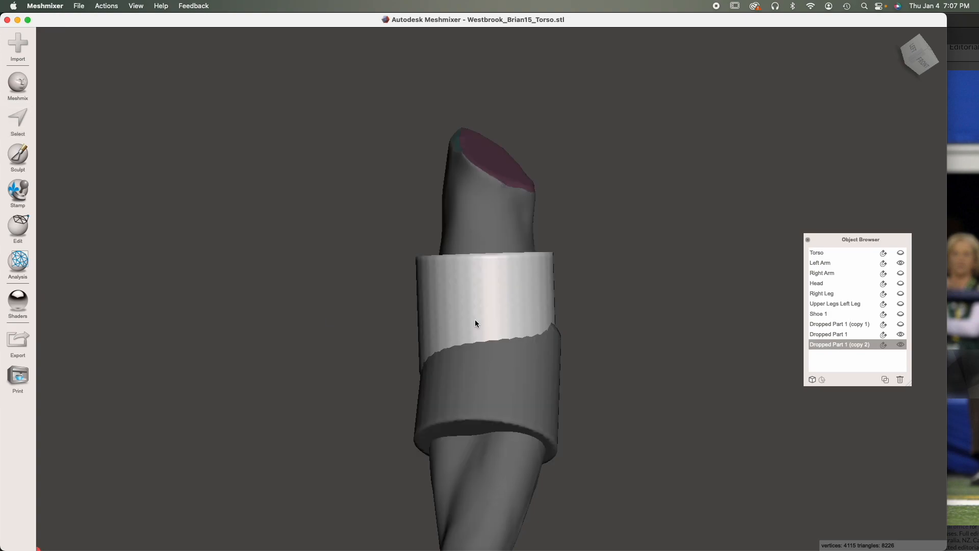
pyautogui.keyDown('shift'); pyautogui.click(493, 396); pyautogui.keyUp('shift')
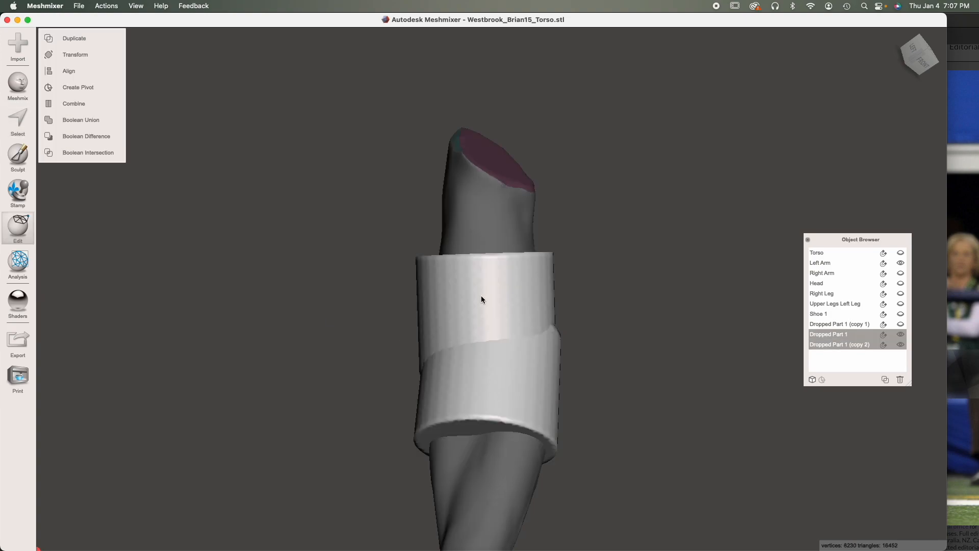
pyautogui.click(105, 125)
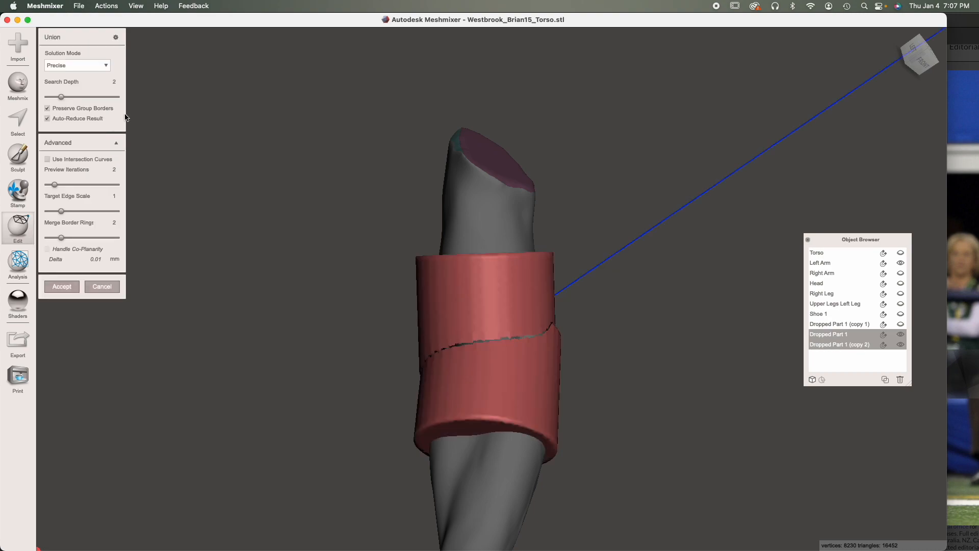
pyautogui.moveTo(573, 296); pyautogui.dragTo(323, 348, button='right')
pyautogui.moveTo(322, 348); pyautogui.dragTo(215, 360, button='right')
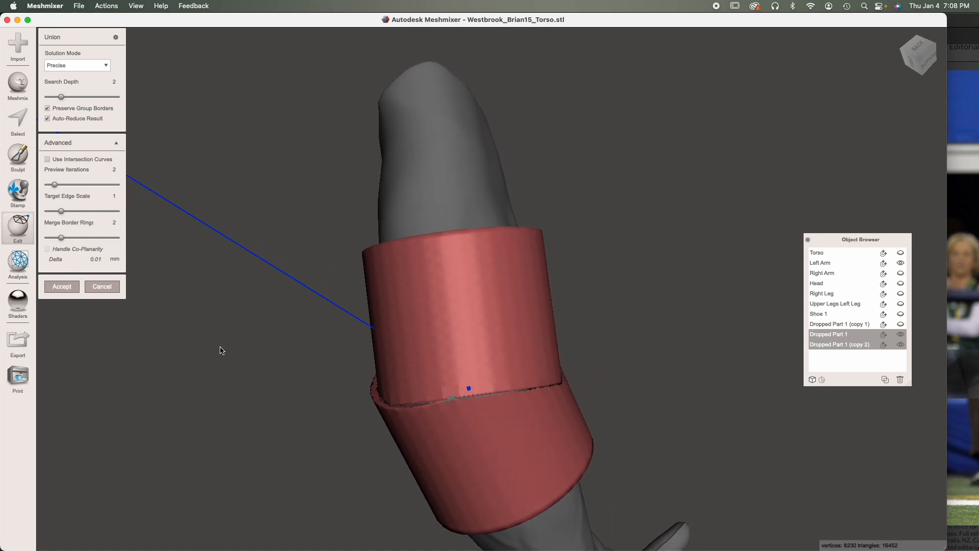
# Step: Shift the upper sleeve cylinder (Dropped Part 1 (copy 2)) towards the lower one and stretch it to a Y scale of about 1.123
pyautogui.click(102, 286)
pyautogui.moveTo(470, 403); pyautogui.dragTo(500, 266, button='right')
pyautogui.click(504, 267)
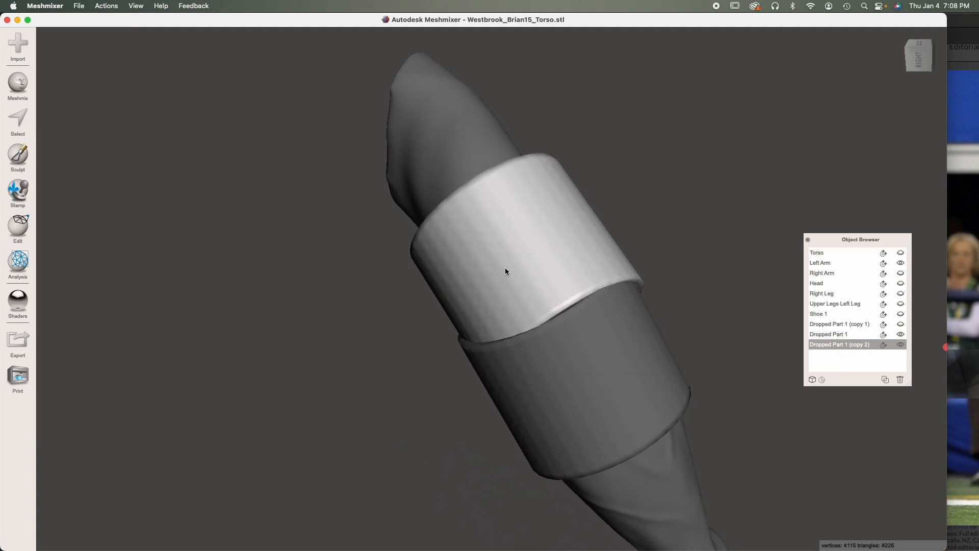
pyautogui.press('t')
pyautogui.moveTo(522, 276); pyautogui.dragTo(559, 347)
pyautogui.moveTo(560, 348); pyautogui.dragTo(691, 274, button='right')
pyautogui.moveTo(569, 269); pyautogui.dragTo(564, 265)
pyautogui.moveTo(564, 264); pyautogui.dragTo(585, 304, button='right')
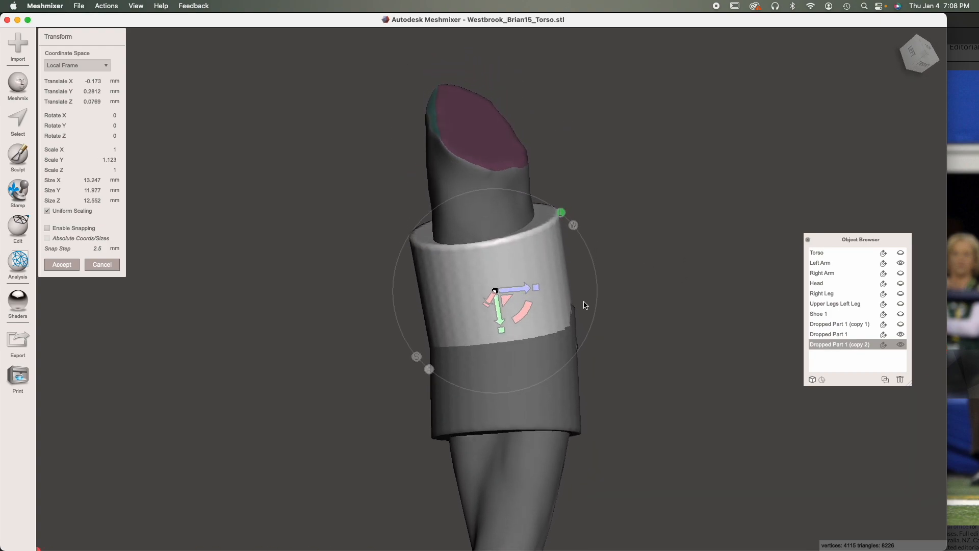
# Step: Tilt the upper cylinder about 1.1 around X and 1.2 around Z at the elbow, and apply the transform
pyautogui.moveTo(526, 308); pyautogui.dragTo(524, 294)
pyautogui.moveTo(616, 324); pyautogui.dragTo(422, 360, button='right')
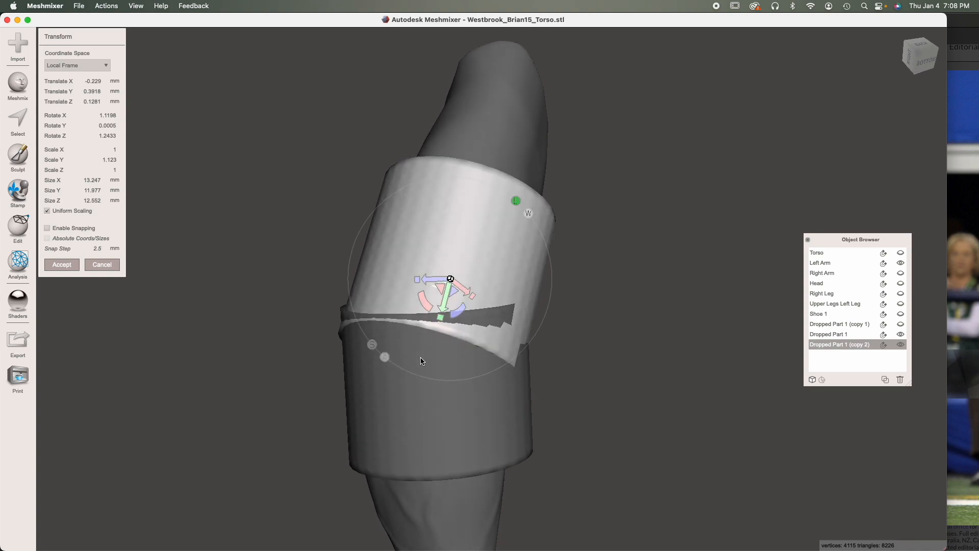
pyautogui.moveTo(509, 350); pyautogui.dragTo(409, 389, button='right')
pyautogui.moveTo(418, 346); pyautogui.dragTo(493, 371, button='middle')
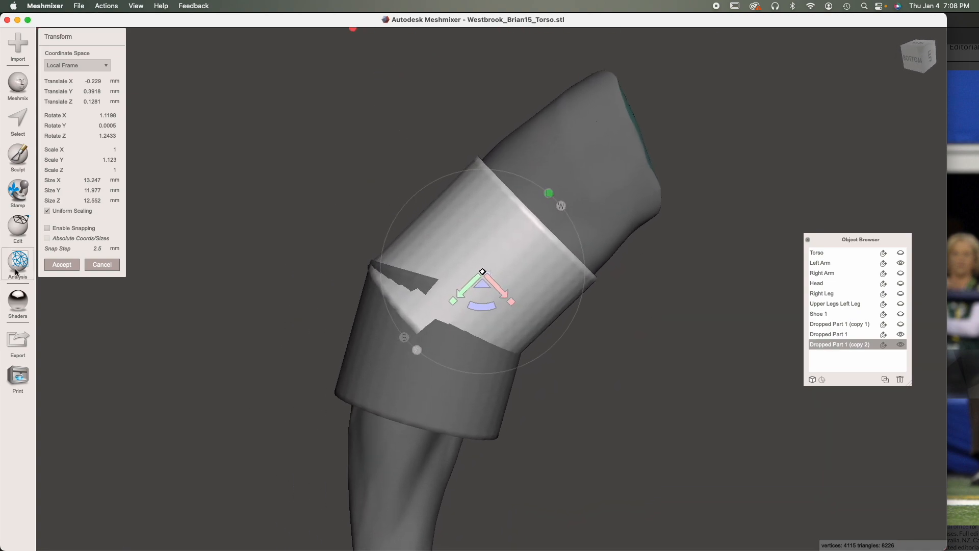
pyautogui.click(63, 264)
# Step: Try a Boolean Union of the upper and lower sleeve cylinders
pyautogui.moveTo(128, 288); pyautogui.dragTo(476, 404, button='right')
pyautogui.keyDown('shift'); pyautogui.click(474, 402); pyautogui.keyUp('shift')
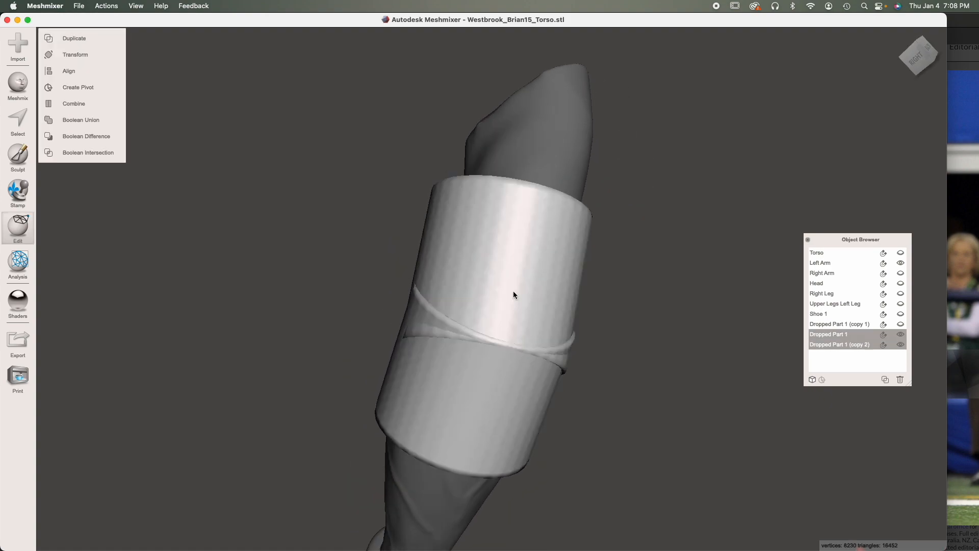
pyautogui.click(100, 120)
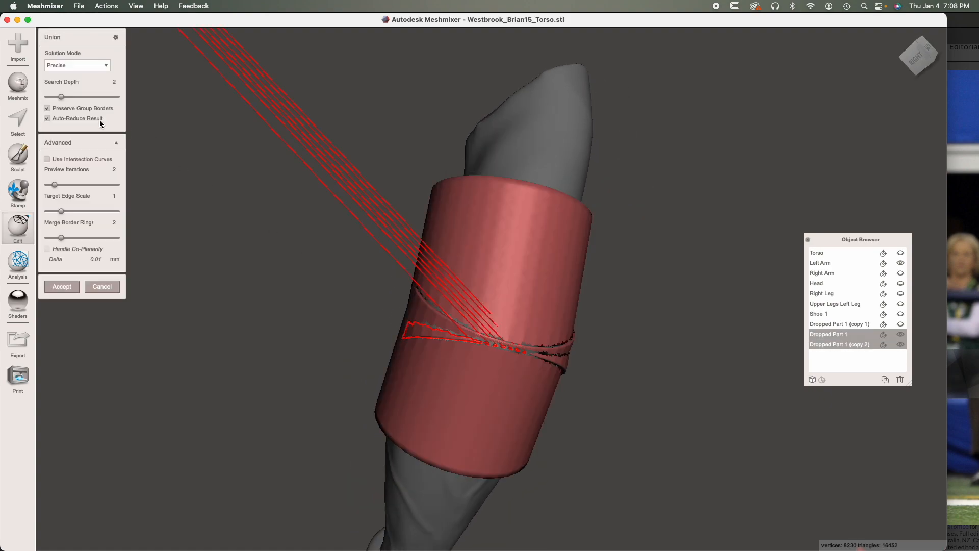
pyautogui.click(110, 291)
pyautogui.press('w')
pyautogui.moveTo(269, 288)
pyautogui.mouseDown(button='right')
pyautogui.moveTo(345, 338)
pyautogui.moveTo(332, 332)
pyautogui.mouseUp(button='right')
pyautogui.press('w')
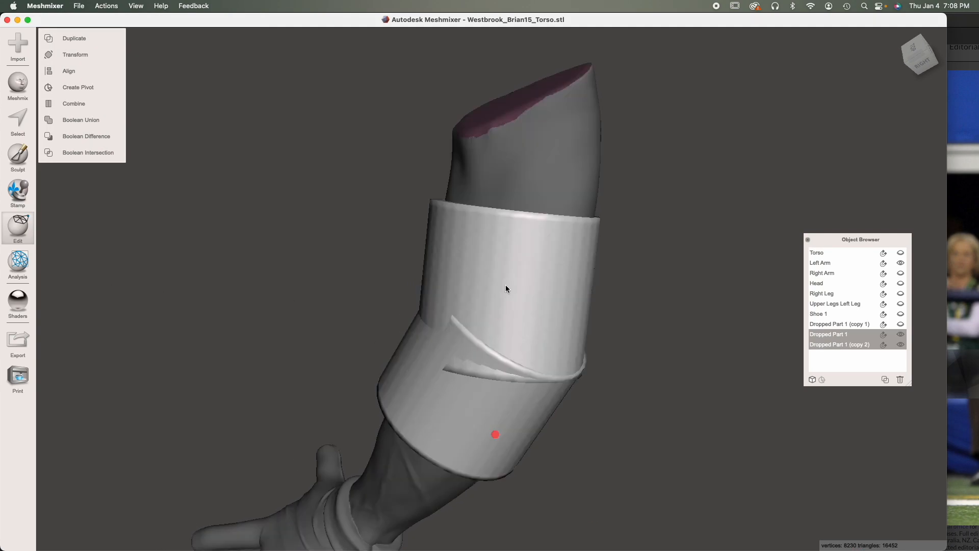
# Step: Show the wireframe and remesh the entire upper cylinder with Linear Subdivision at 29% density, and clear the selection
pyautogui.click(506, 285)
pyautogui.press('w')
pyautogui.press('s')
pyautogui.click(506, 286)
pyautogui.doubleClick(506, 288)
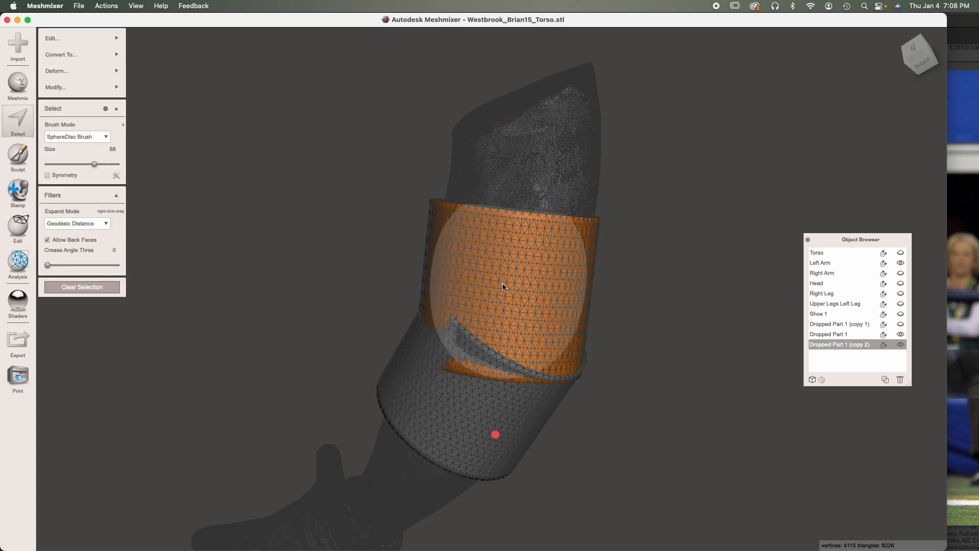
pyautogui.click(93, 38)
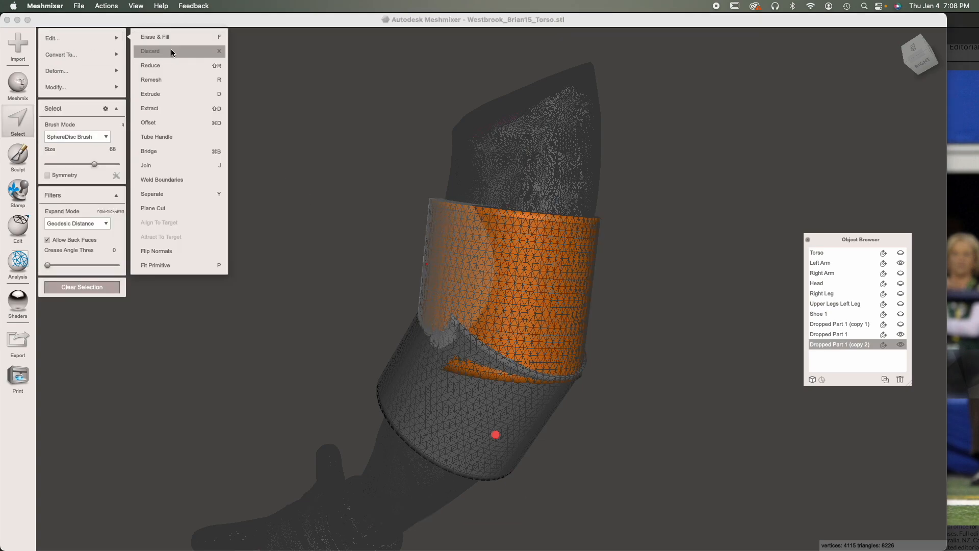
pyautogui.click(118, 54)
pyautogui.click(97, 87)
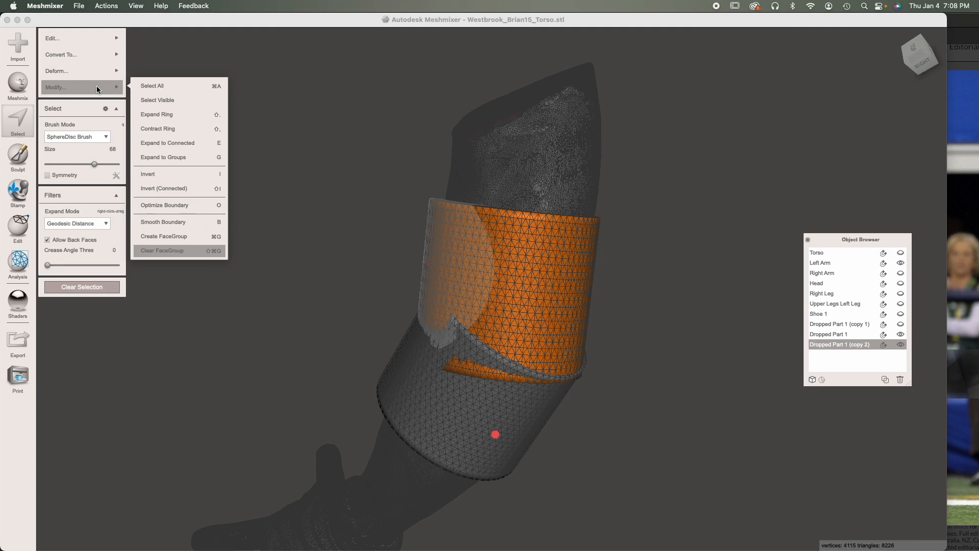
pyautogui.moveTo(92, 38)
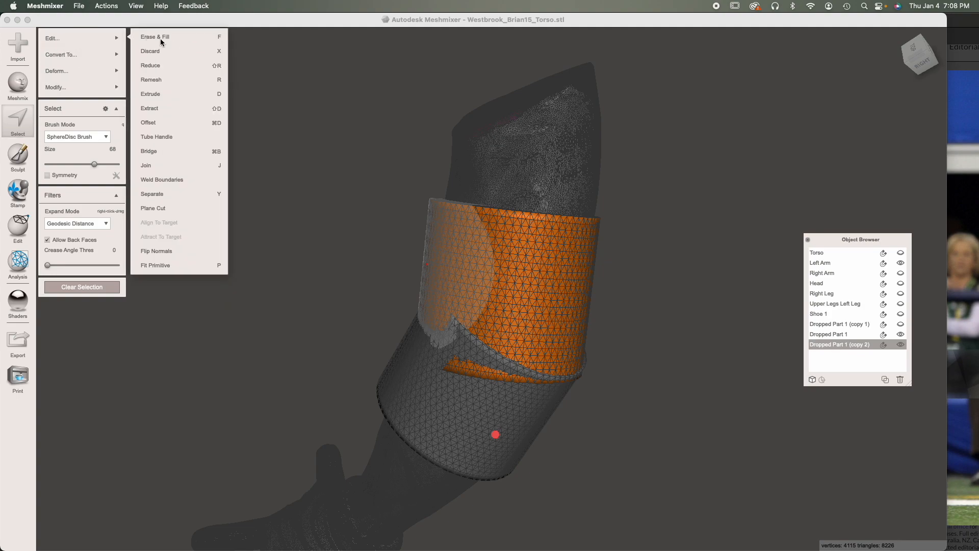
pyautogui.click(150, 79)
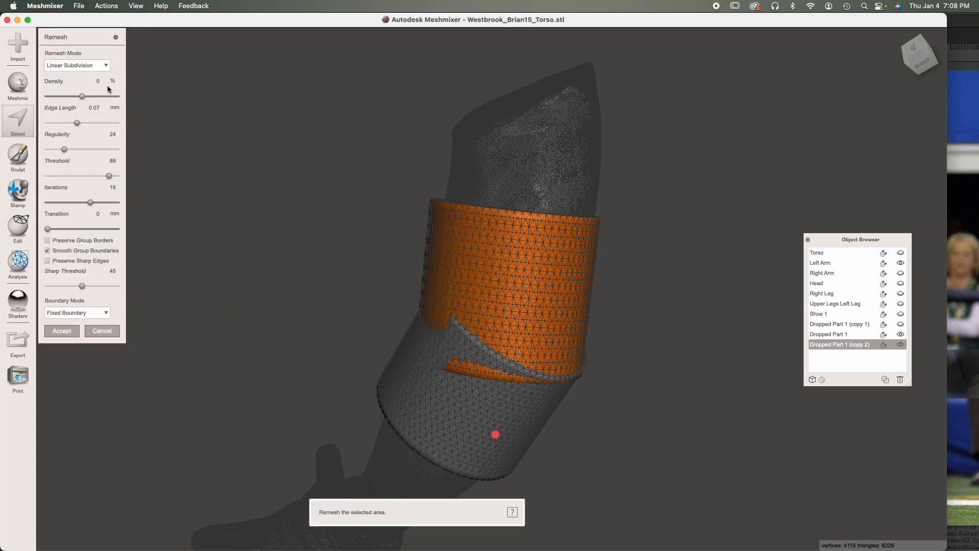
pyautogui.click(102, 96)
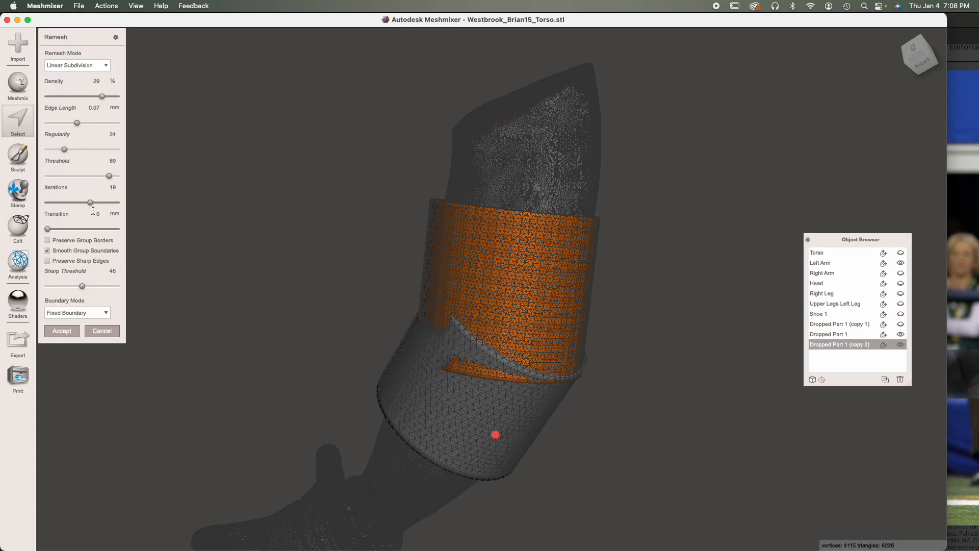
pyautogui.click(62, 330)
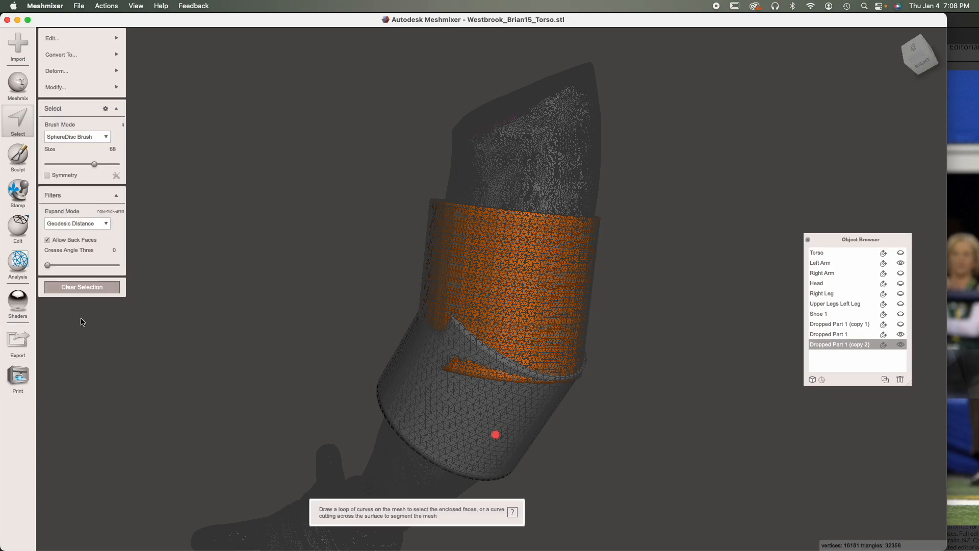
pyautogui.click(82, 287)
# Step: Remesh the entire lower cylinder with Linear Subdivision at 38% density and clear the selection
pyautogui.click(430, 414)
pyautogui.doubleClick(429, 415)
pyautogui.moveTo(65, 36)
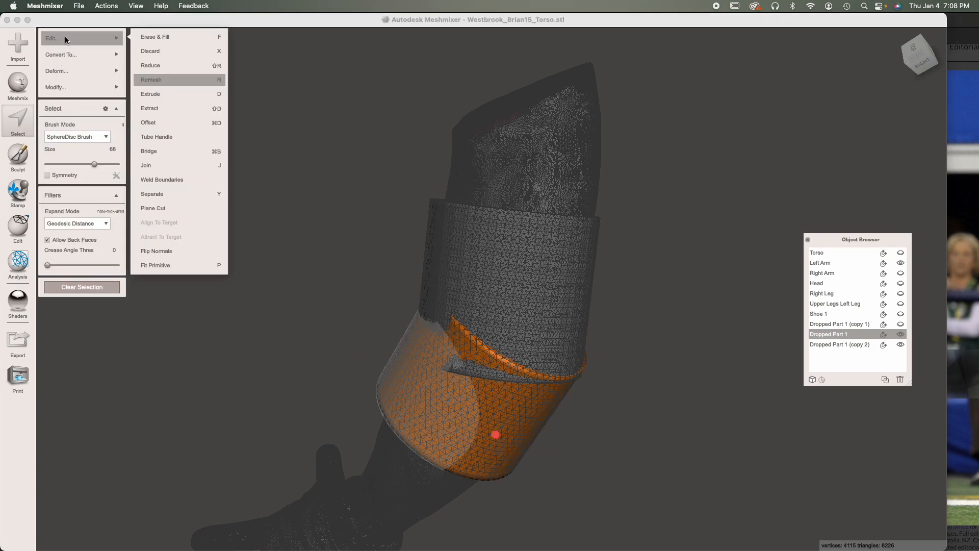
pyautogui.click(153, 80)
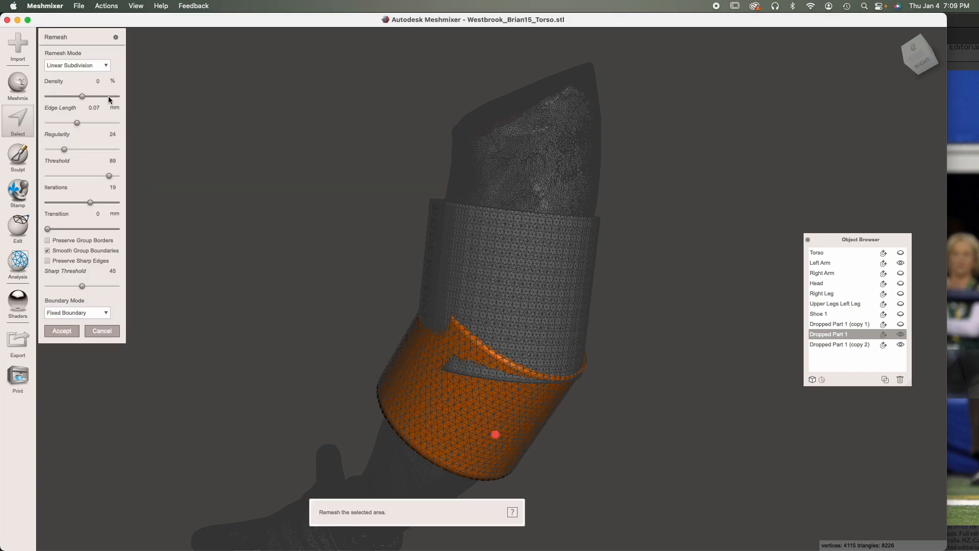
pyautogui.click(108, 97)
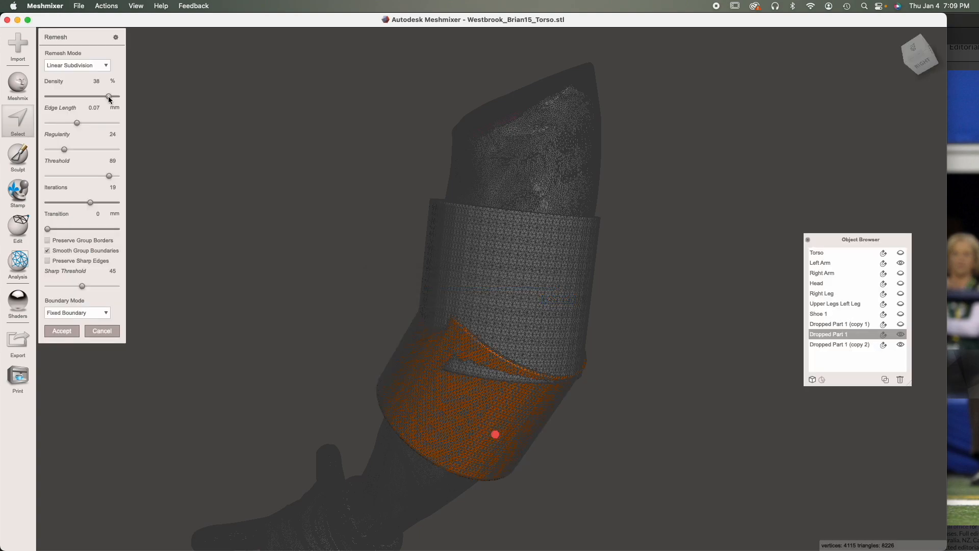
pyautogui.click(64, 331)
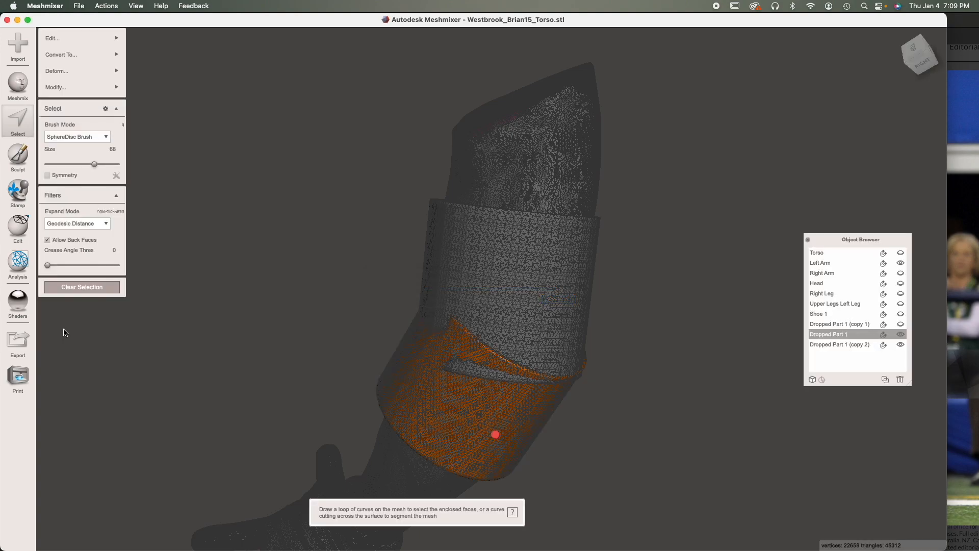
pyautogui.click(72, 284)
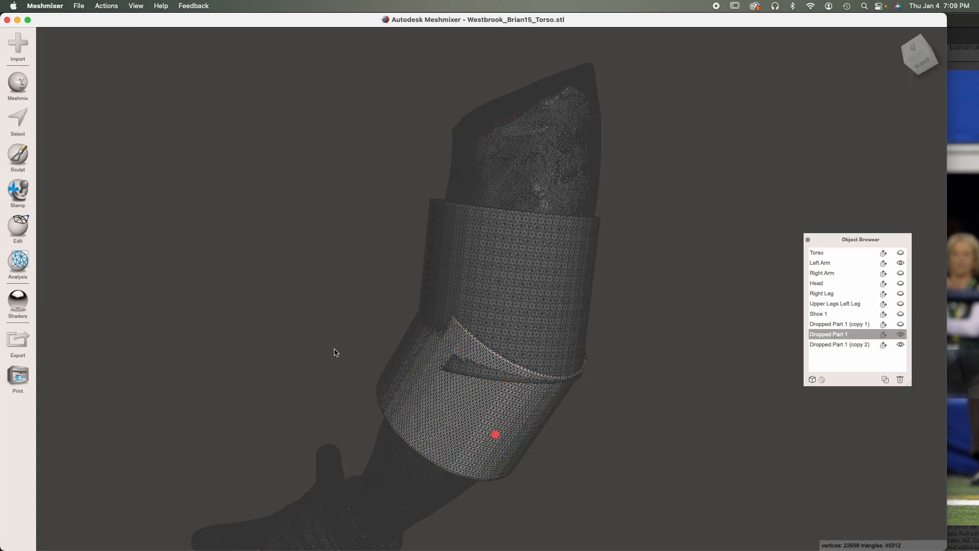
# Step: Hide the wireframe and merge the two remeshed cylinders into one sleeve with a Precise Boolean Union
pyautogui.press('w')
pyautogui.moveTo(410, 361); pyautogui.dragTo(204, 345, button='right')
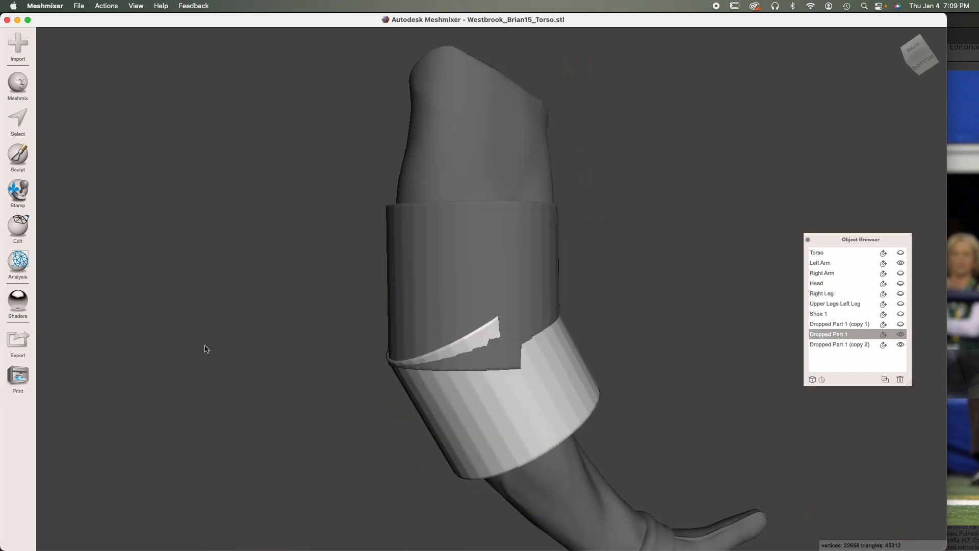
pyautogui.keyDown('shift'); pyautogui.click(437, 305); pyautogui.keyUp('shift')
pyautogui.moveTo(446, 306); pyautogui.dragTo(459, 286, button='right')
pyautogui.click(90, 134)
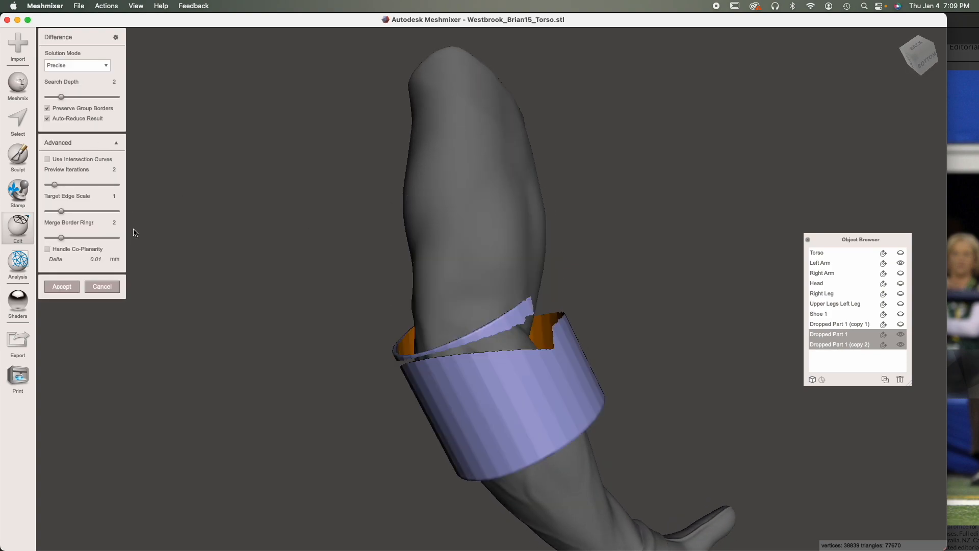
pyautogui.click(92, 286)
pyautogui.click(84, 128)
pyautogui.moveTo(470, 321); pyautogui.dragTo(521, 329, button='right')
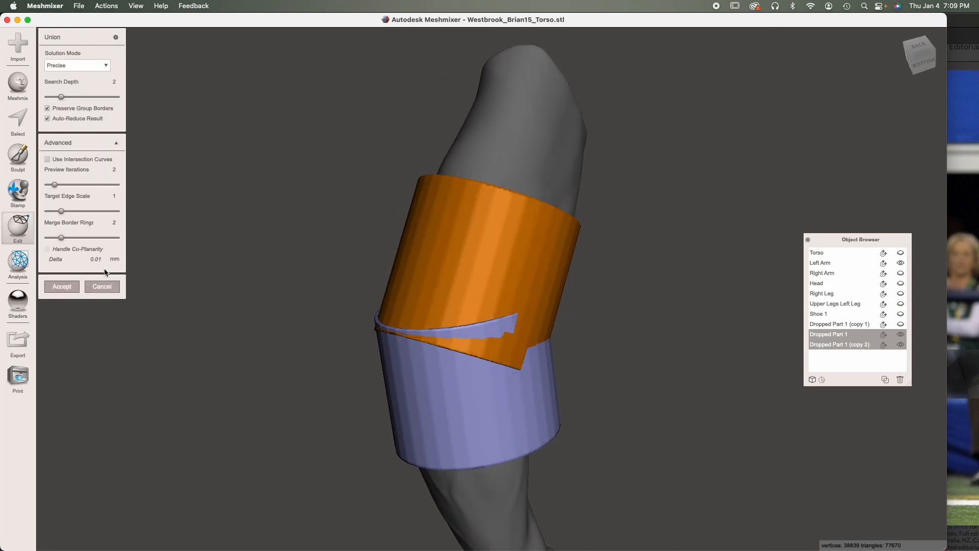
pyautogui.click(65, 286)
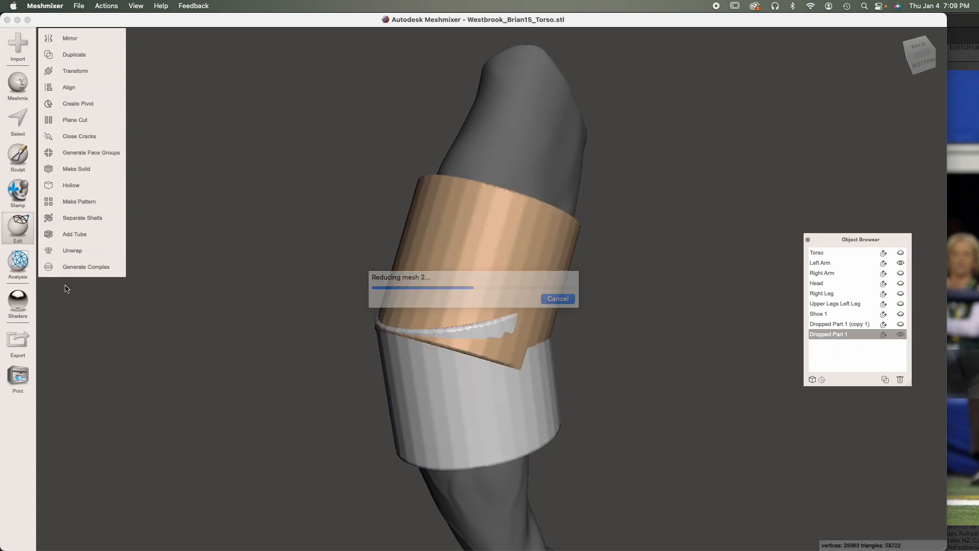
# Step: Smooth the entire merged sleeve with Shape Preserving smoothing at a smoothing scale of 15.35, and clear the selection
pyautogui.press('s')
pyautogui.doubleClick(453, 391)
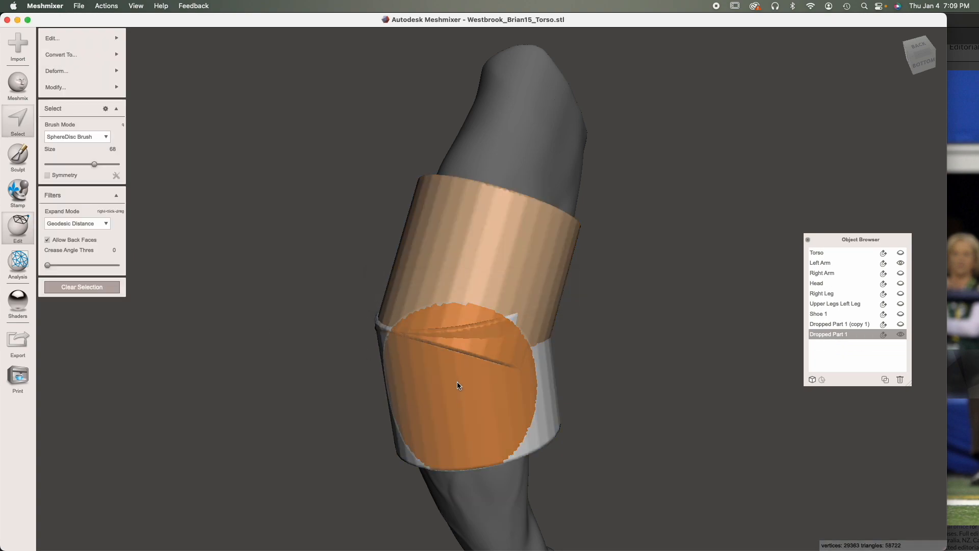
pyautogui.doubleClick(461, 287)
pyautogui.moveTo(461, 287); pyautogui.dragTo(350, 334, button='right')
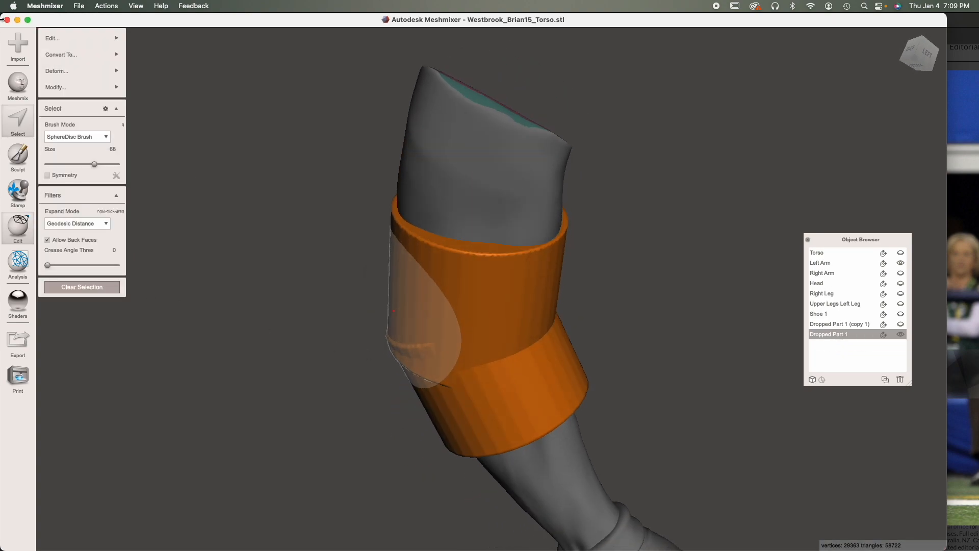
pyautogui.moveTo(74, 69)
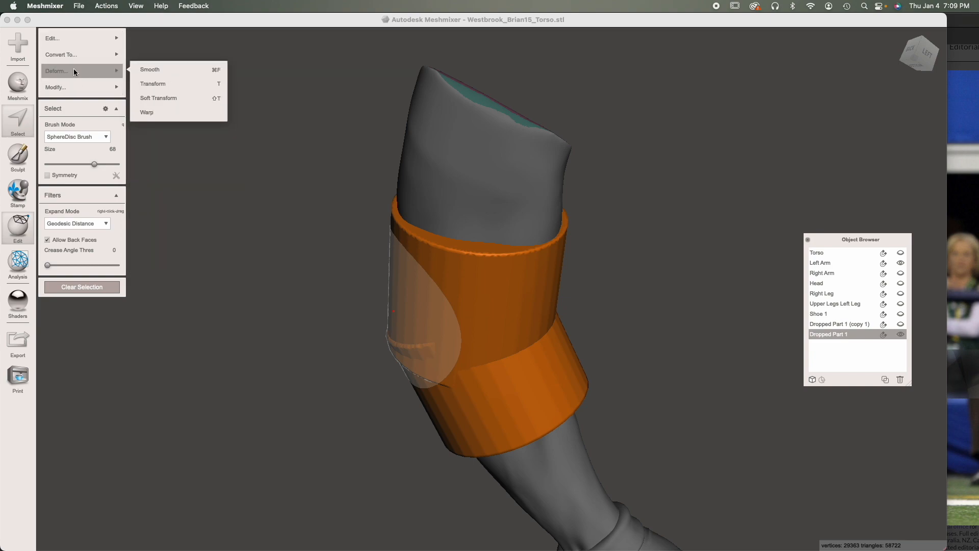
pyautogui.click(160, 69)
pyautogui.moveTo(334, 284); pyautogui.dragTo(621, 300, button='right')
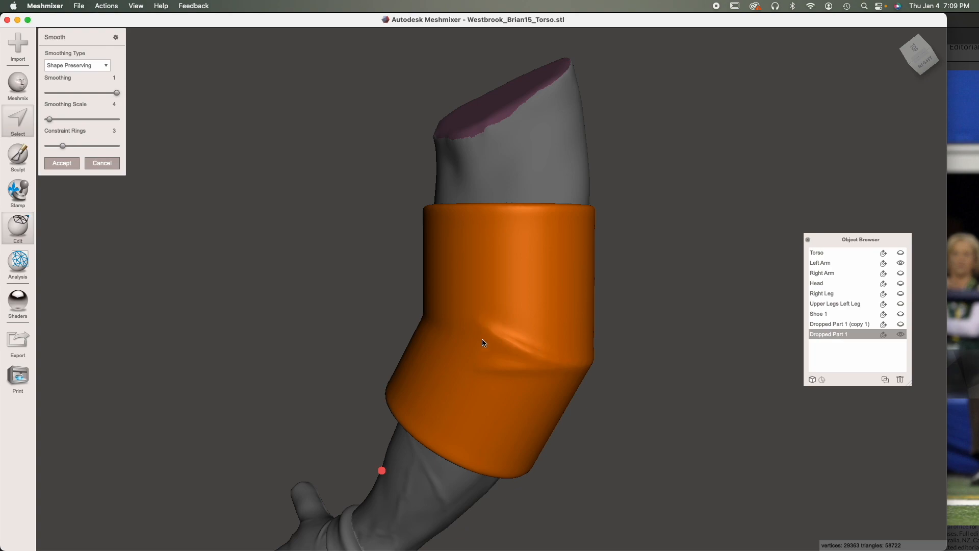
pyautogui.click(57, 119)
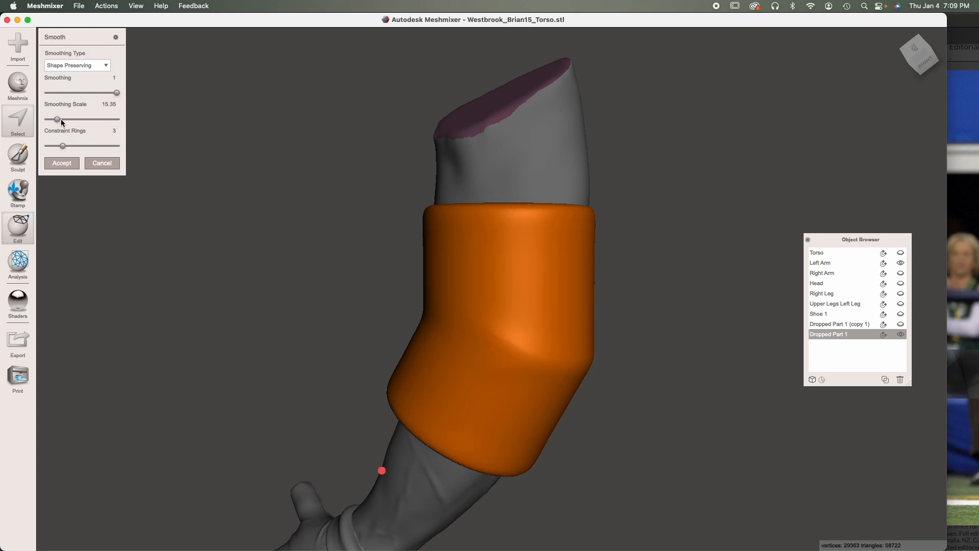
pyautogui.click(61, 162)
pyautogui.moveTo(317, 323); pyautogui.dragTo(406, 371, button='right')
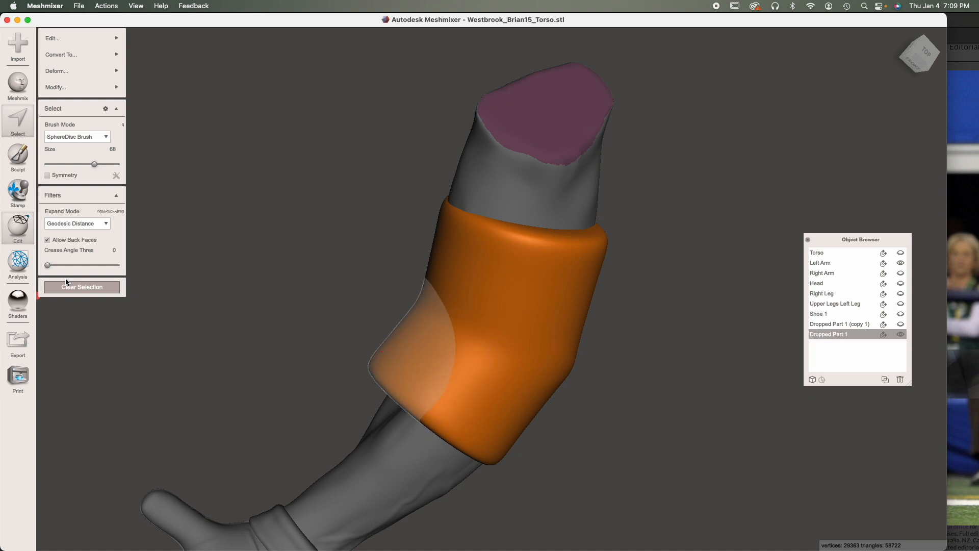
pyautogui.click(81, 287)
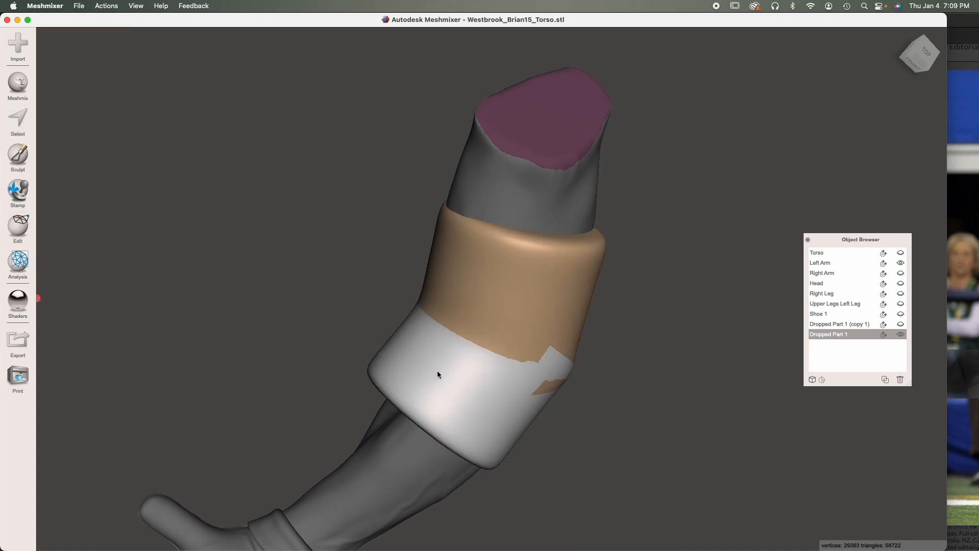
# Step: Select the entire smoothed sleeve and clear its face groups
pyautogui.moveTo(466, 352); pyautogui.dragTo(508, 310)
pyautogui.press('e')
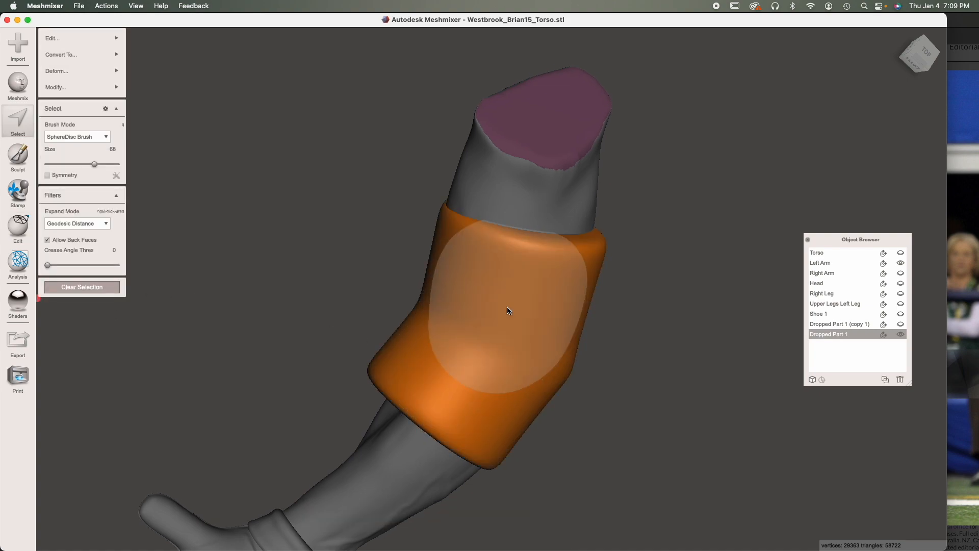
pyautogui.click(103, 92)
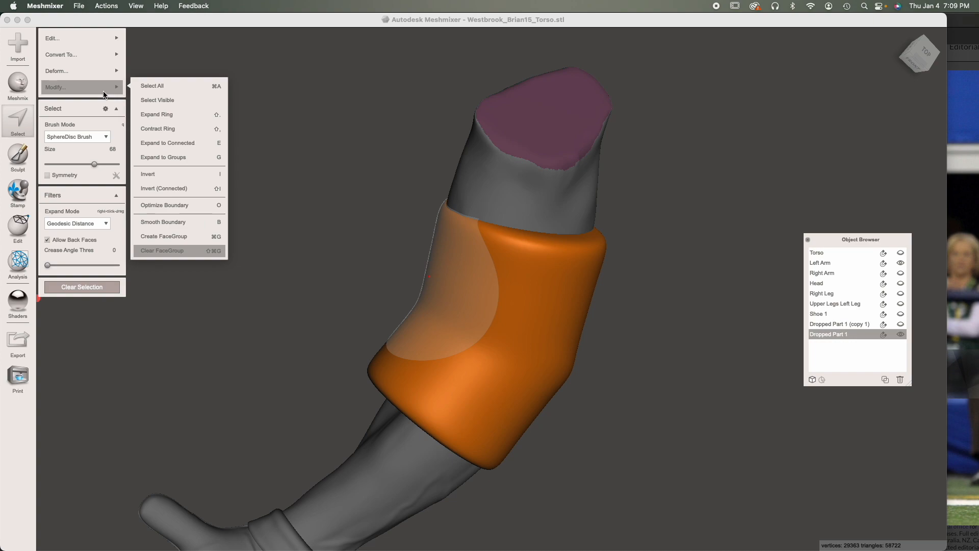
pyautogui.click(178, 250)
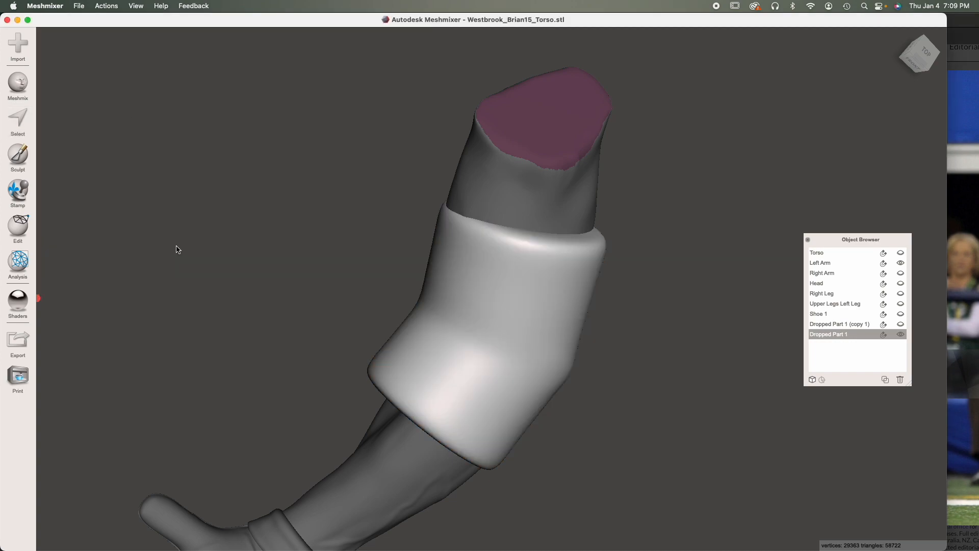
# Step: Set the left arm as the target object, and make the sleeve the active object again
pyautogui.click(550, 192)
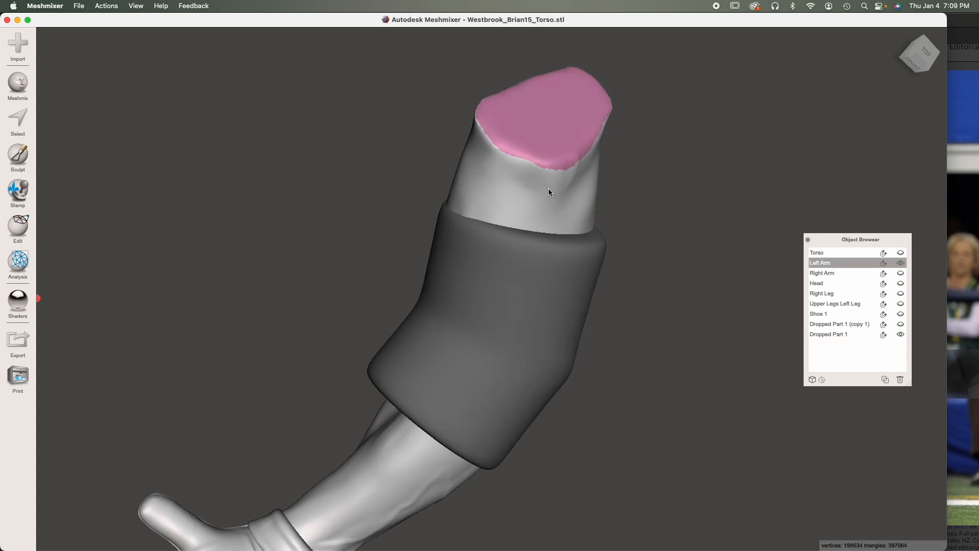
pyautogui.click(882, 264)
pyautogui.click(486, 382)
# Step: Start sculpting the sleeve with volume brushes, choosing the Attract brush and reducing its size to 62
pyautogui.moveTo(486, 381); pyautogui.dragTo(586, 340, button='right')
pyautogui.click(17, 155)
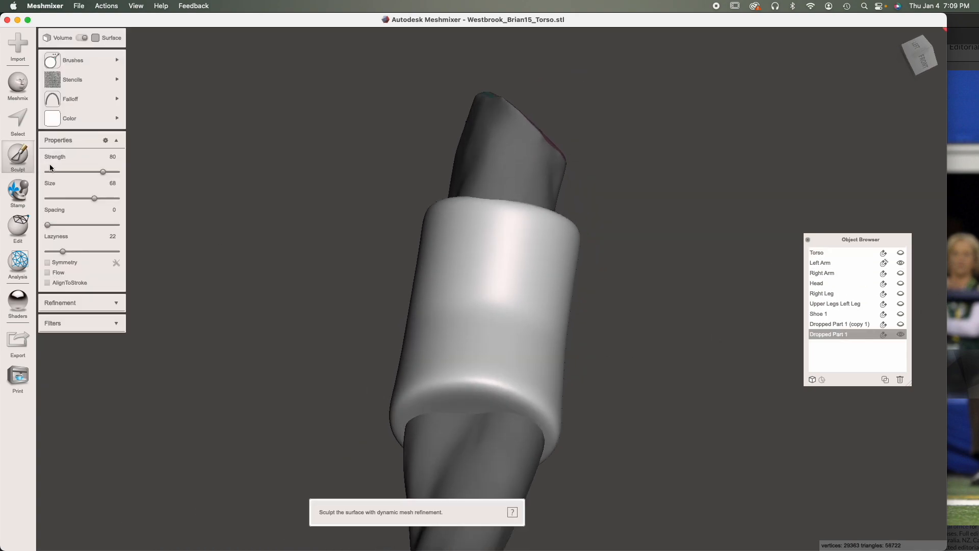
pyautogui.click(84, 38)
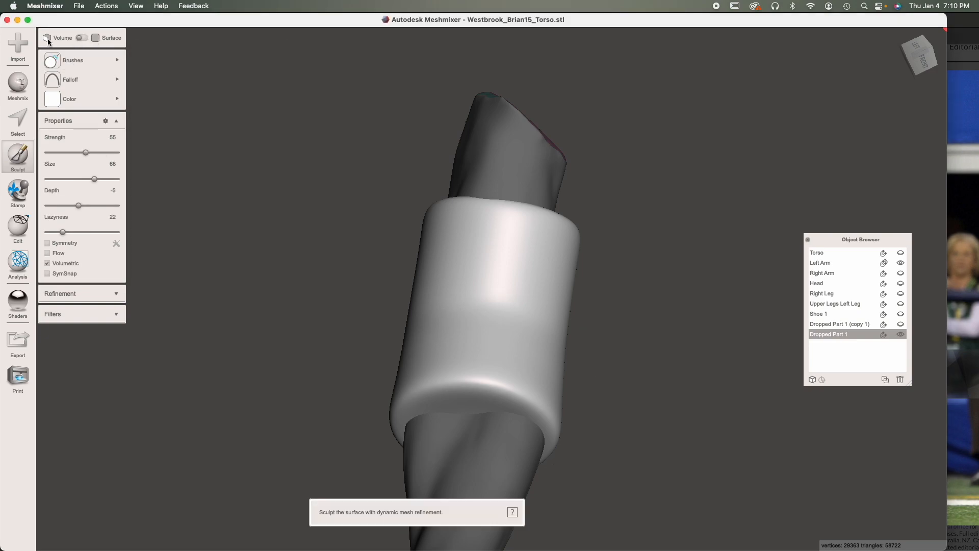
pyautogui.moveTo(92, 60)
pyautogui.click(261, 188)
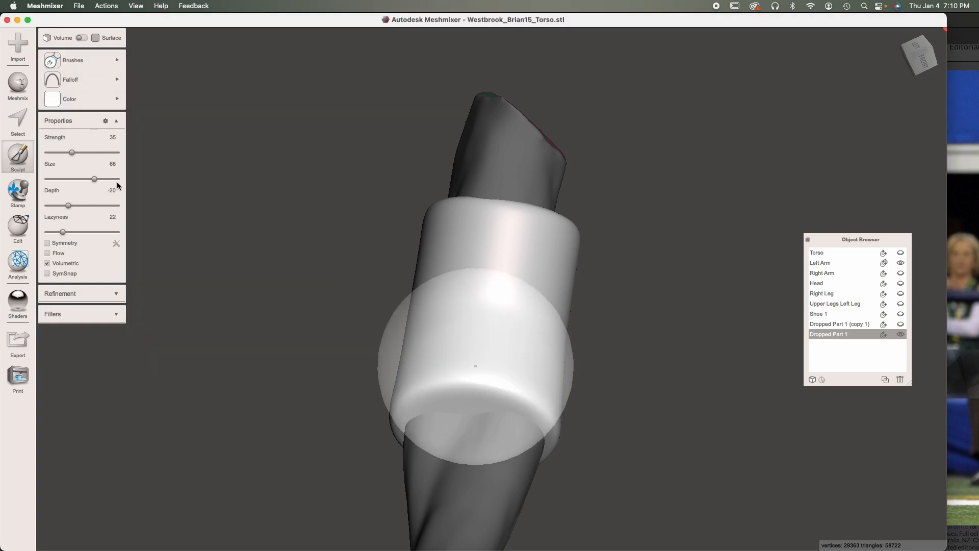
pyautogui.press('[')
pyautogui.press('[')
# Step: Pull the lower front of the sleeve onto the forearm with Attract, setting strength to 50 and lazyness to 14
pyautogui.moveTo(466, 373)
pyautogui.mouseDown()
pyautogui.moveTo(455, 380)
pyautogui.moveTo(420, 355)
pyautogui.mouseUp()
pyautogui.moveTo(62, 232); pyautogui.dragTo(57, 232)
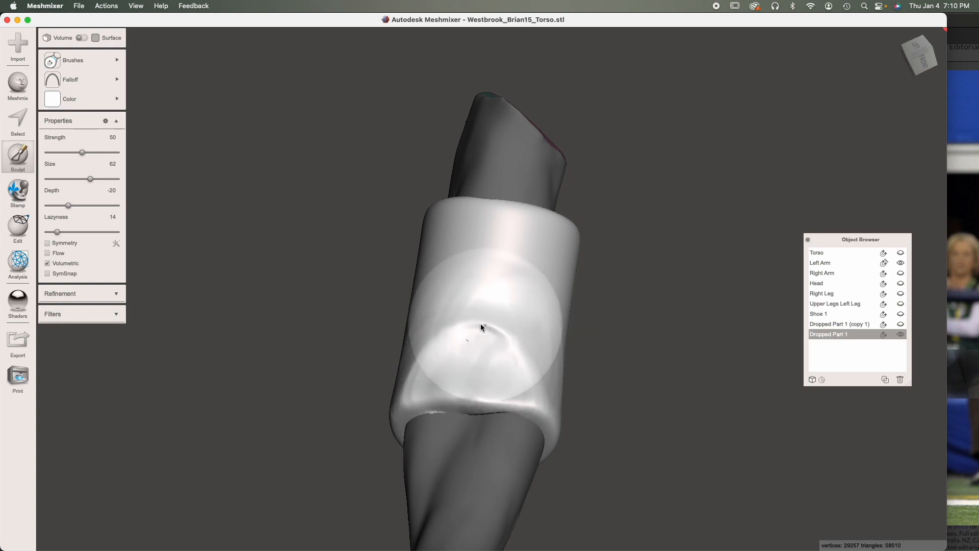
pyautogui.moveTo(480, 323); pyautogui.dragTo(551, 356)
# Step: Pull the sleeve's upper edge and front face down onto the arm with the Attract brush
pyautogui.moveTo(552, 356); pyautogui.dragTo(429, 415, button='right')
pyautogui.moveTo(476, 271)
pyautogui.mouseDown(button='right')
pyautogui.moveTo(489, 323)
pyautogui.moveTo(551, 339)
pyautogui.mouseUp(button='right')
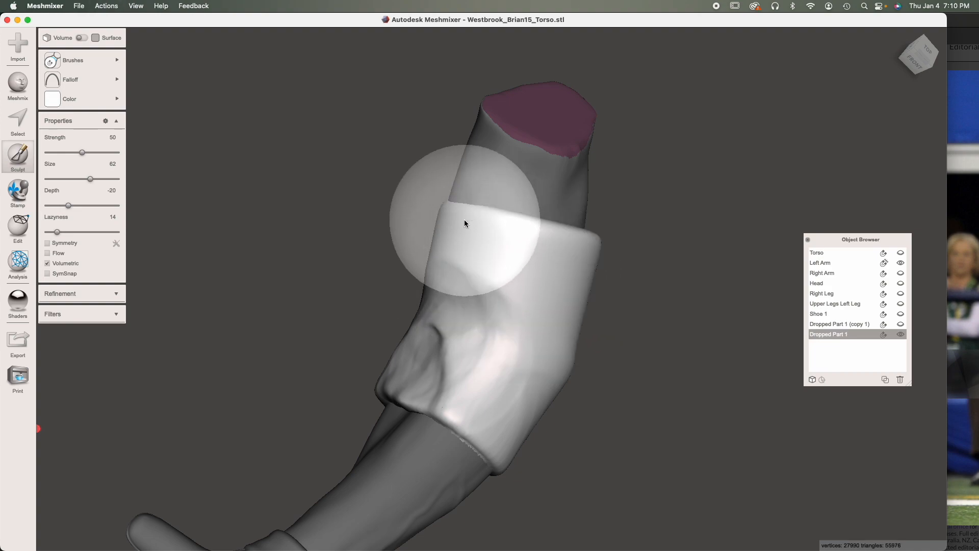
pyautogui.moveTo(465, 220); pyautogui.dragTo(547, 244)
pyautogui.moveTo(547, 244); pyautogui.dragTo(503, 241, button='right')
pyautogui.moveTo(502, 241)
pyautogui.mouseDown()
pyautogui.moveTo(485, 238)
pyautogui.moveTo(586, 276)
pyautogui.moveTo(537, 374)
pyautogui.moveTo(511, 398)
pyautogui.mouseUp()
pyautogui.moveTo(511, 398); pyautogui.dragTo(477, 328, button='right')
pyautogui.moveTo(476, 328); pyautogui.dragTo(535, 429)
# Step: Attract the outer side of the sleeve, from the lower cuff to the upper edge, toward the arm surface
pyautogui.moveTo(535, 429); pyautogui.dragTo(414, 266, button='right')
pyautogui.moveTo(385, 290); pyautogui.dragTo(435, 367)
pyautogui.moveTo(435, 366)
pyautogui.mouseDown(button='right')
pyautogui.moveTo(399, 269)
pyautogui.moveTo(410, 304)
pyautogui.moveTo(402, 197)
pyautogui.mouseUp(button='right')
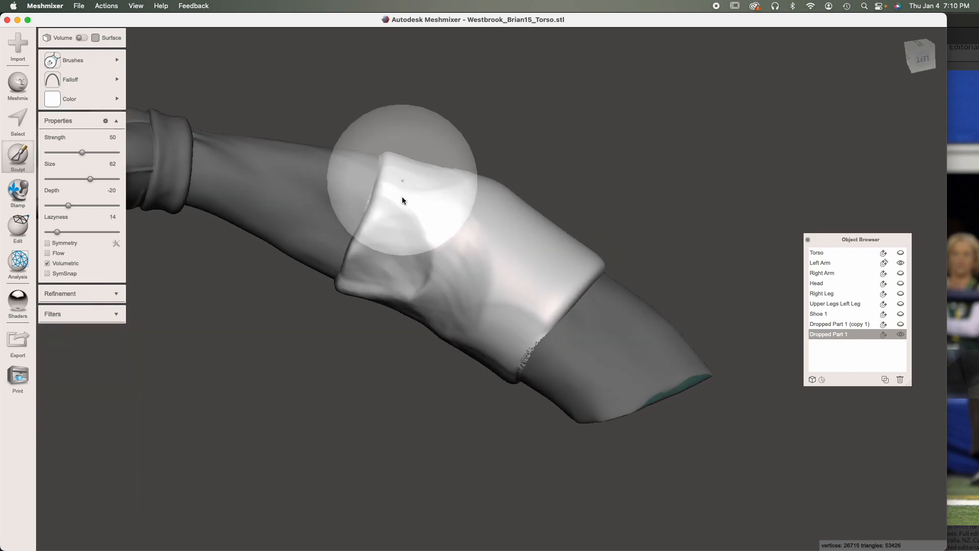
pyautogui.moveTo(441, 205)
pyautogui.mouseDown()
pyautogui.moveTo(492, 183)
pyautogui.moveTo(571, 249)
pyautogui.moveTo(509, 320)
pyautogui.mouseUp()
# Step: Fit the sleeve's back around the elbow to the arm with further Attract strokes
pyautogui.moveTo(510, 320)
pyautogui.mouseDown(button='right')
pyautogui.moveTo(536, 305)
pyautogui.moveTo(513, 246)
pyautogui.moveTo(565, 313)
pyautogui.mouseUp(button='right')
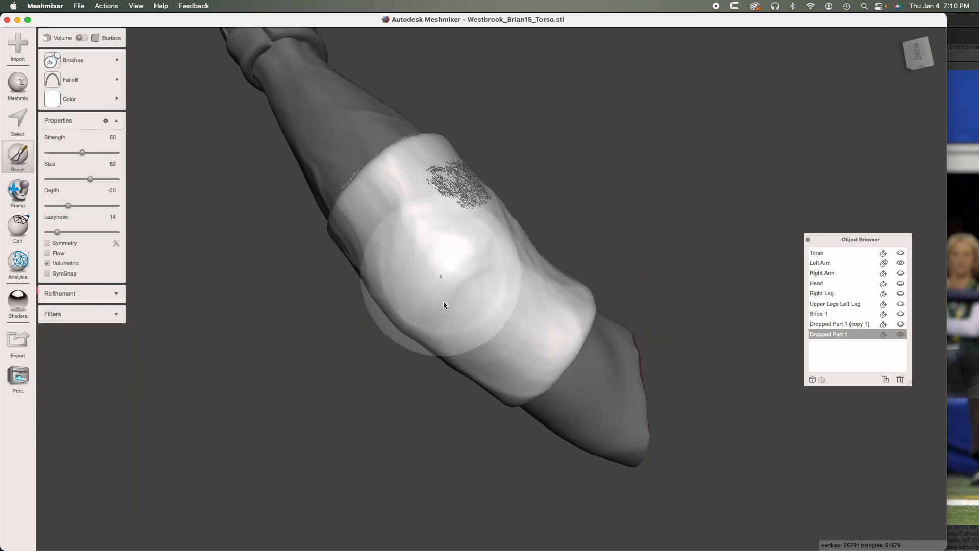
pyautogui.moveTo(442, 302); pyautogui.dragTo(528, 214, button='right')
pyautogui.moveTo(528, 214); pyautogui.dragTo(490, 237)
pyautogui.moveTo(490, 240)
pyautogui.mouseDown(button='right')
pyautogui.moveTo(627, 301)
pyautogui.moveTo(519, 222)
pyautogui.mouseUp(button='right')
pyautogui.moveTo(519, 222)
pyautogui.mouseDown()
pyautogui.moveTo(470, 163)
pyautogui.moveTo(504, 313)
pyautogui.mouseUp()
pyautogui.moveTo(504, 309)
pyautogui.mouseDown(button='right')
pyautogui.moveTo(669, 313)
pyautogui.moveTo(516, 237)
pyautogui.mouseUp(button='right')
pyautogui.moveTo(515, 238); pyautogui.dragTo(500, 234)
# Step: Attract the remaining loose areas on the rear upper part of the sleeve to the arm
pyautogui.scroll(3, 500, 237)
pyautogui.moveTo(500, 237)
pyautogui.mouseDown(button='right')
pyautogui.moveTo(523, 313)
pyautogui.moveTo(455, 322)
pyautogui.mouseUp(button='right')
pyautogui.moveTo(455, 321)
pyautogui.mouseDown()
pyautogui.moveTo(452, 352)
pyautogui.moveTo(413, 391)
pyautogui.moveTo(411, 291)
pyautogui.moveTo(411, 314)
pyautogui.mouseUp()
pyautogui.moveTo(411, 314); pyautogui.dragTo(520, 335, button='right')
pyautogui.moveTo(520, 335); pyautogui.dragTo(494, 275)
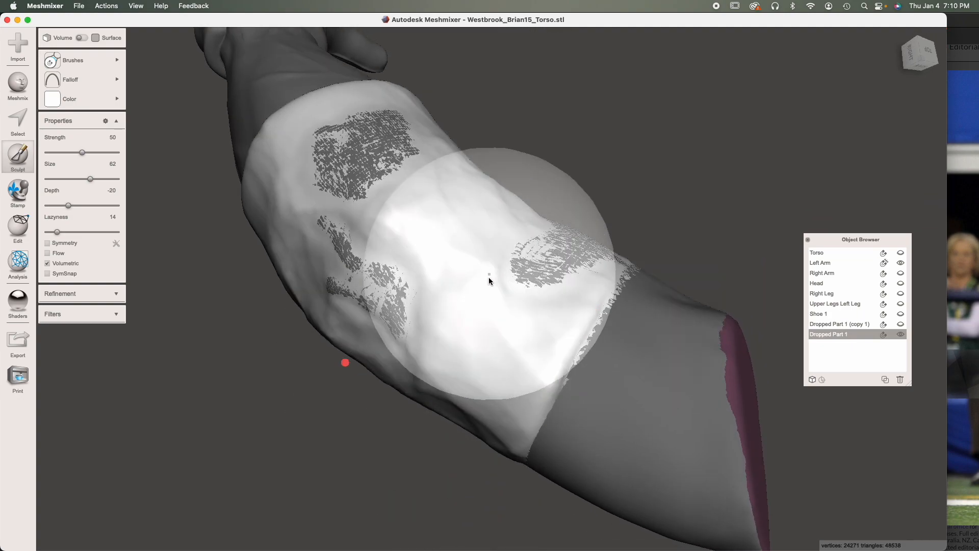
# Step: Reduce the brush size to 40 and switch to the Inflate brush for the patches where the arm pokes through
pyautogui.moveTo(494, 275); pyautogui.dragTo(360, 382, button='right')
pyautogui.press('[')
pyautogui.press('[')
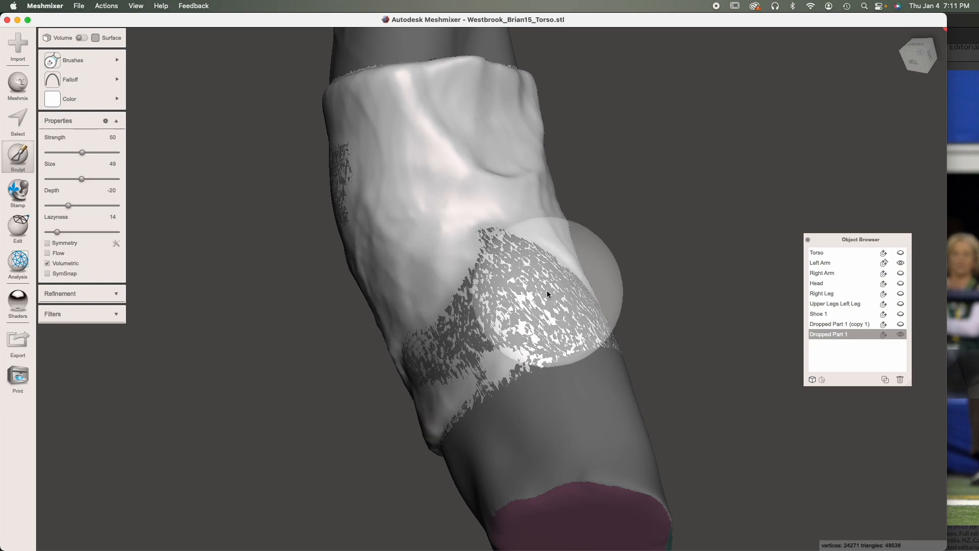
pyautogui.moveTo(547, 289); pyautogui.dragTo(522, 331, button='right')
pyautogui.press('[')
pyautogui.press('[')
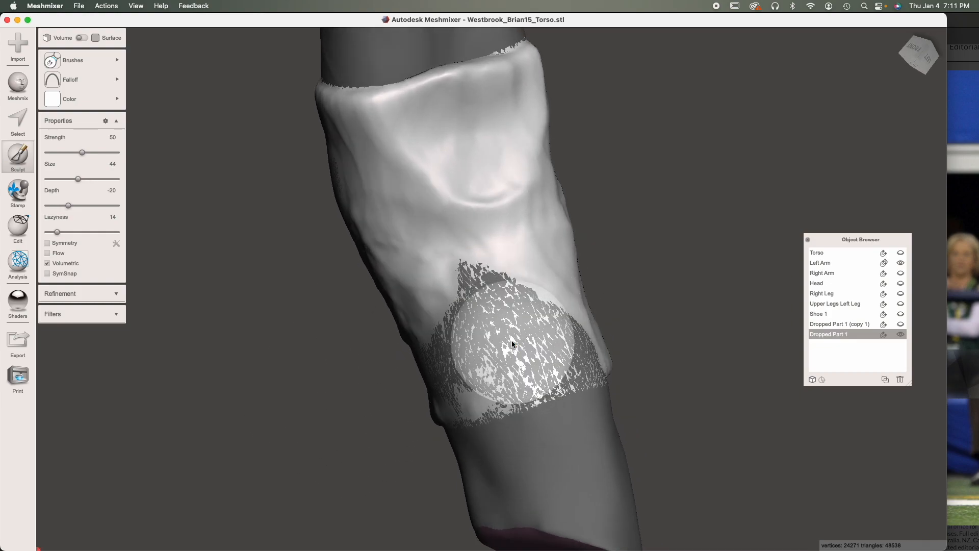
pyautogui.press('[')
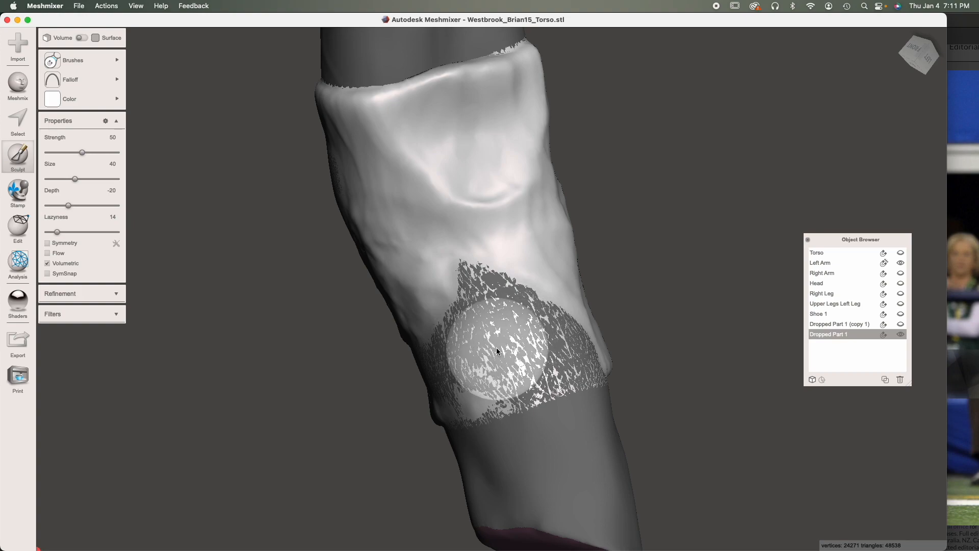
pyautogui.moveTo(650, 356); pyautogui.dragTo(583, 318, button='right')
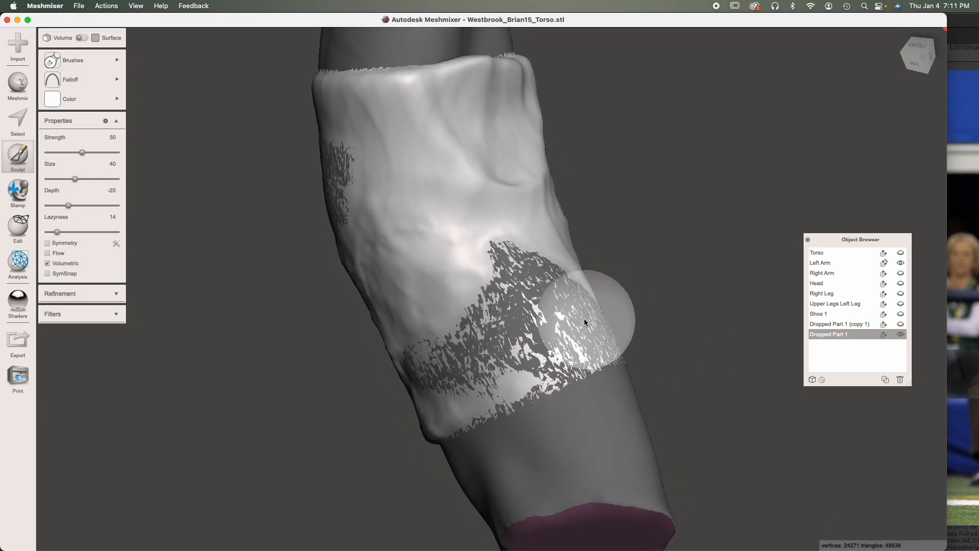
pyautogui.scroll(5, 583, 318)
pyautogui.scroll(2, 582, 318)
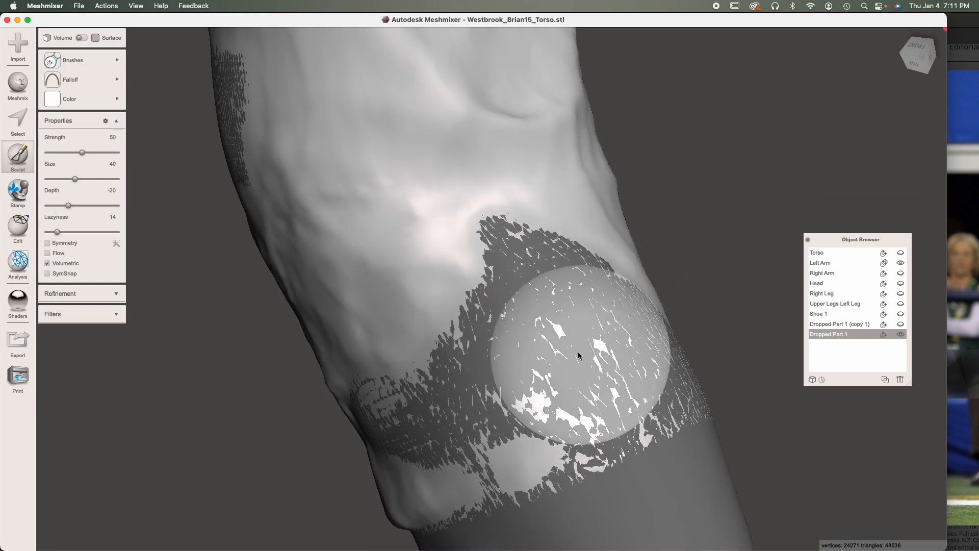
pyautogui.click(74, 61)
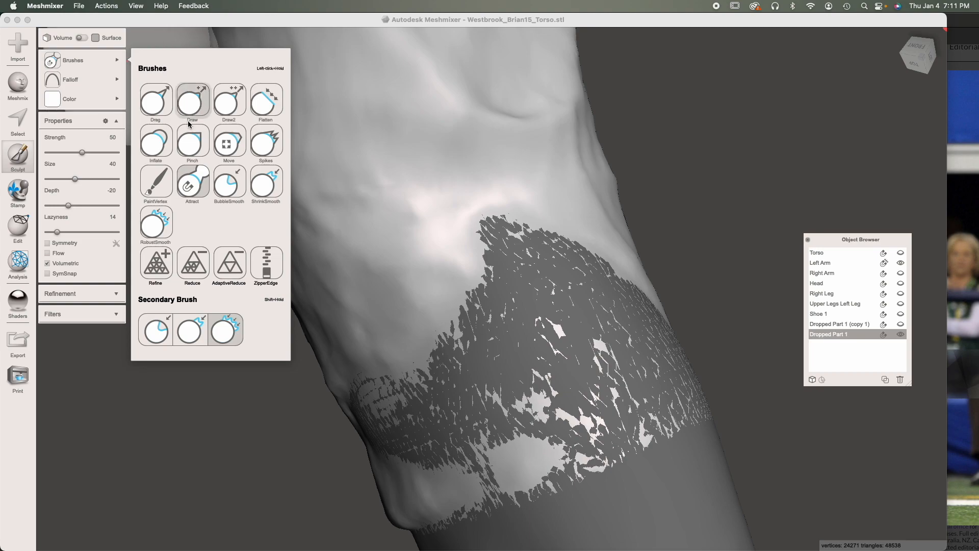
pyautogui.click(165, 138)
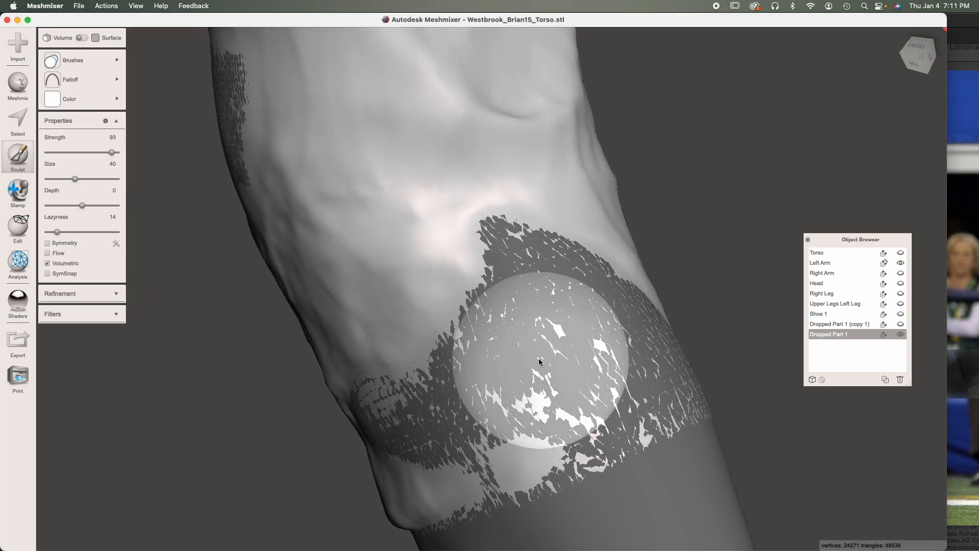
# Step: Inflate the sleeve's patchy area near the upper edge at strength 93 to cover the arm
pyautogui.moveTo(540, 365); pyautogui.dragTo(504, 263)
pyautogui.moveTo(511, 261); pyautogui.dragTo(483, 292, button='right')
pyautogui.moveTo(483, 292)
pyautogui.mouseDown()
pyautogui.moveTo(553, 306)
pyautogui.moveTo(651, 361)
pyautogui.moveTo(513, 429)
pyautogui.moveTo(629, 421)
pyautogui.mouseUp()
pyautogui.moveTo(629, 422); pyautogui.dragTo(552, 394, button='right')
pyautogui.moveTo(553, 394)
pyautogui.mouseDown()
pyautogui.moveTo(525, 403)
pyautogui.moveTo(473, 452)
pyautogui.moveTo(466, 335)
pyautogui.moveTo(390, 410)
pyautogui.moveTo(361, 406)
pyautogui.mouseUp()
pyautogui.moveTo(361, 406)
pyautogui.mouseDown(button='right')
pyautogui.moveTo(481, 301)
pyautogui.moveTo(637, 280)
pyautogui.mouseUp(button='right')
pyautogui.moveTo(637, 277)
pyautogui.mouseDown()
pyautogui.moveTo(561, 412)
pyautogui.moveTo(493, 355)
pyautogui.mouseUp()
# Step: Inflate the patches along the sleeve's sides where the arm shows through
pyautogui.moveTo(493, 354); pyautogui.dragTo(589, 314, button='right')
pyautogui.moveTo(589, 314)
pyautogui.mouseDown()
pyautogui.moveTo(414, 206)
pyautogui.moveTo(417, 174)
pyautogui.mouseUp()
pyautogui.moveTo(417, 177); pyautogui.dragTo(280, 149, button='right')
pyautogui.moveTo(280, 149)
pyautogui.mouseDown()
pyautogui.moveTo(209, 212)
pyautogui.moveTo(247, 116)
pyautogui.mouseUp()
pyautogui.moveTo(247, 116)
pyautogui.mouseDown(button='right')
pyautogui.moveTo(391, 245)
pyautogui.moveTo(468, 160)
pyautogui.moveTo(594, 213)
pyautogui.mouseUp(button='right')
pyautogui.moveTo(615, 300); pyautogui.dragTo(599, 338)
# Step: Inflate the last poke-through spots around the elbow and the end of the sleeve
pyautogui.moveTo(474, 436); pyautogui.dragTo(574, 403)
pyautogui.moveTo(574, 403)
pyautogui.mouseDown(button='right')
pyautogui.moveTo(623, 332)
pyautogui.moveTo(445, 249)
pyautogui.mouseUp(button='right')
pyautogui.moveTo(445, 249)
pyautogui.mouseDown()
pyautogui.moveTo(461, 194)
pyautogui.moveTo(506, 229)
pyautogui.mouseUp()
pyautogui.moveTo(507, 230); pyautogui.dragTo(631, 243, button='right')
pyautogui.moveTo(487, 202)
pyautogui.mouseDown()
pyautogui.moveTo(526, 271)
pyautogui.moveTo(469, 292)
pyautogui.mouseUp()
pyautogui.moveTo(461, 239)
pyautogui.mouseDown(button='right')
pyautogui.moveTo(559, 261)
pyautogui.moveTo(360, 237)
pyautogui.mouseUp(button='right')
# Step: Smooth the round inflated bumps beside the sleeve's edge with the BubbleSmooth brush at strength 47
pyautogui.moveTo(73, 62)
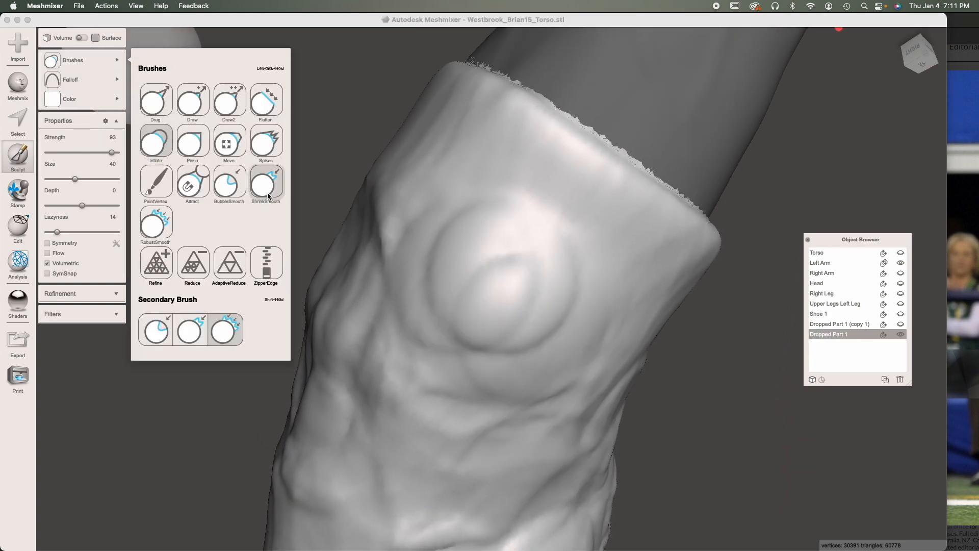
pyautogui.click(231, 197)
pyautogui.moveTo(472, 221)
pyautogui.mouseDown()
pyautogui.moveTo(452, 253)
pyautogui.moveTo(357, 212)
pyautogui.mouseUp()
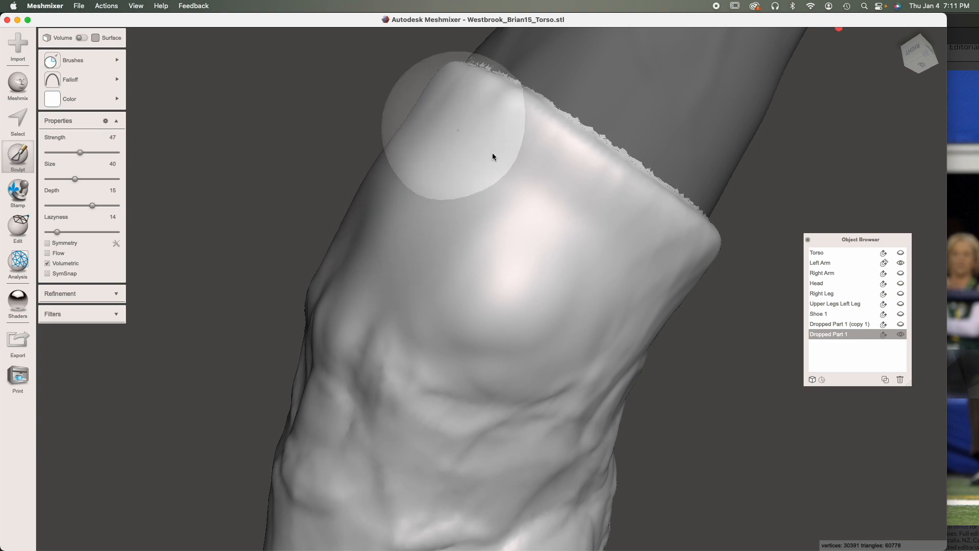
# Step: Smooth the lumpy surface all around the sleeve with the secondary RobustSmooth brush at strength 55
pyautogui.moveTo(650, 272); pyautogui.dragTo(382, 125, button='right')
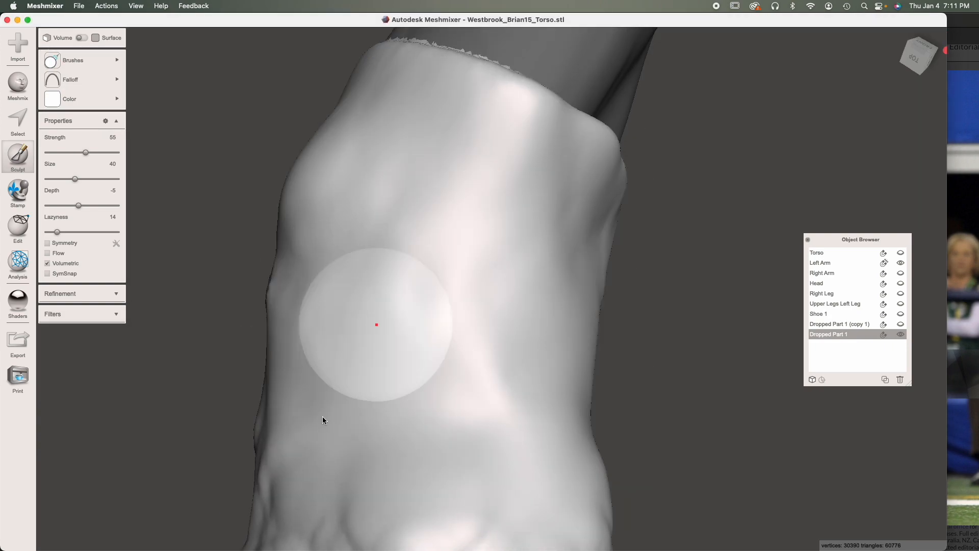
pyautogui.moveTo(282, 163)
pyautogui.mouseDown(button='right')
pyautogui.moveTo(417, 437)
pyautogui.moveTo(515, 225)
pyautogui.mouseUp(button='right')
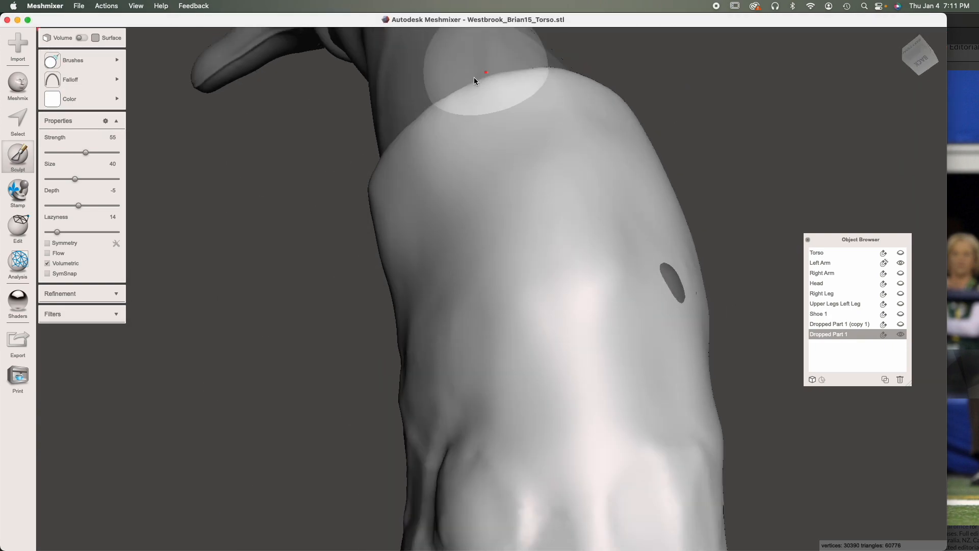
pyautogui.moveTo(487, 31); pyautogui.dragTo(396, 304, button='right')
pyautogui.moveTo(707, 414)
pyautogui.mouseDown(button='right')
pyautogui.moveTo(595, 455)
pyautogui.moveTo(647, 372)
pyautogui.mouseUp(button='right')
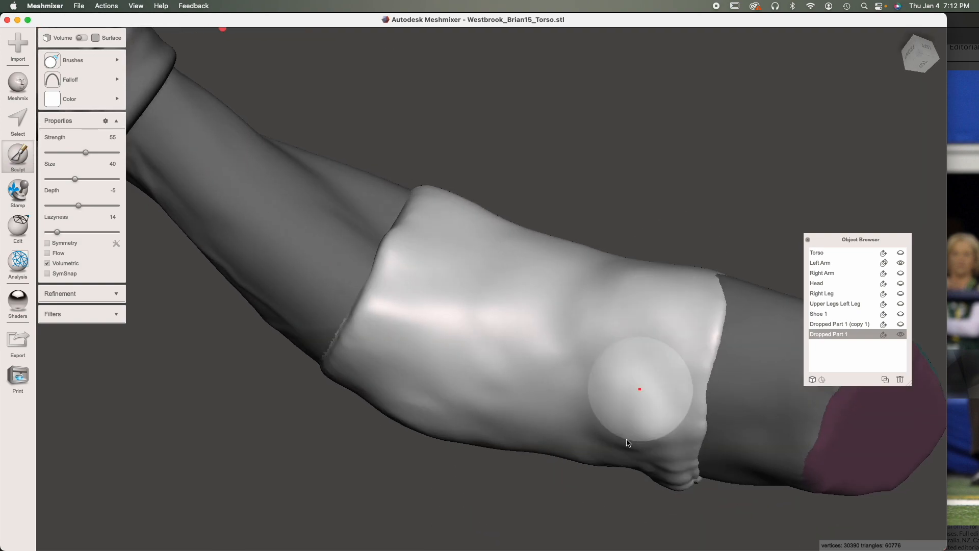
pyautogui.moveTo(472, 229)
pyautogui.mouseDown(button='right')
pyautogui.moveTo(477, 272)
pyautogui.moveTo(595, 245)
pyautogui.moveTo(632, 389)
pyautogui.moveTo(723, 164)
pyautogui.mouseUp(button='right')
pyautogui.moveTo(389, 285)
pyautogui.mouseDown(button='right')
pyautogui.moveTo(623, 269)
pyautogui.moveTo(393, 306)
pyautogui.moveTo(568, 234)
pyautogui.moveTo(595, 397)
pyautogui.moveTo(535, 395)
pyautogui.mouseUp(button='right')
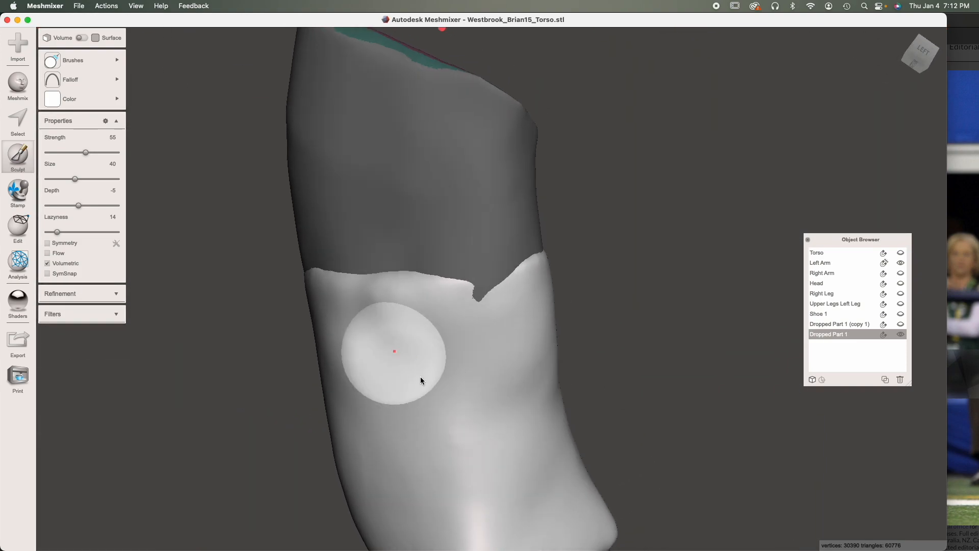
# Step: Inflate the notched section of the sleeve's upper edge at strength 54 and brush size 37
pyautogui.click(104, 62)
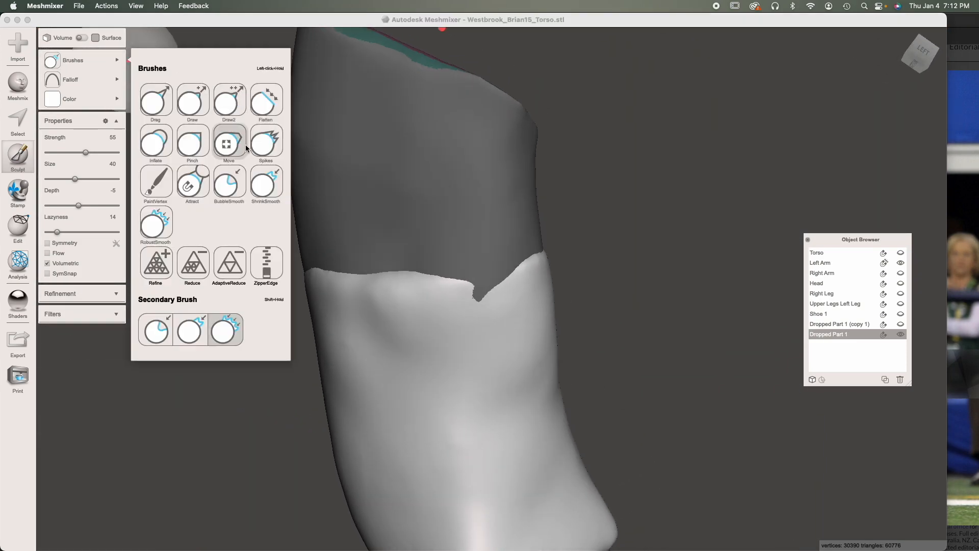
pyautogui.click(155, 142)
pyautogui.moveTo(74, 179); pyautogui.dragTo(73, 179)
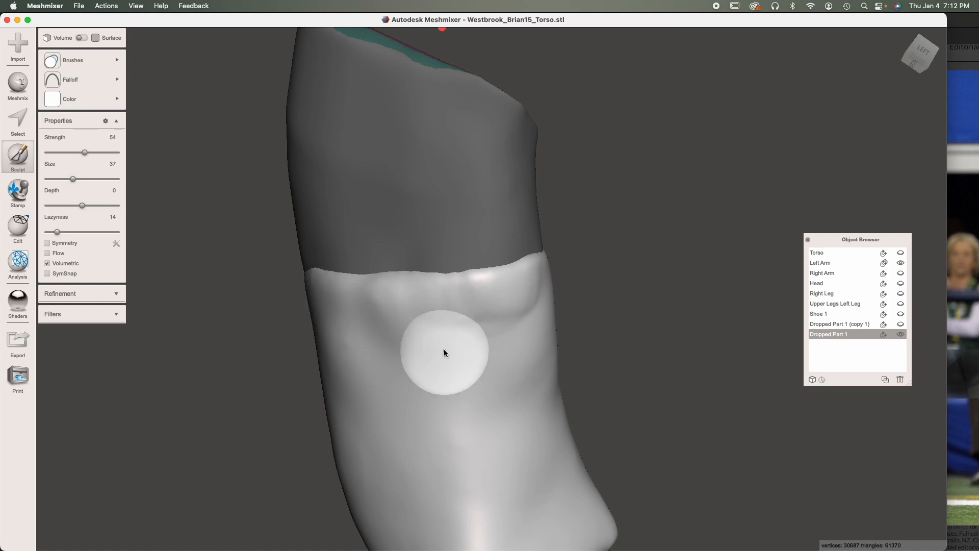
# Step: Inflate the rest of the upper edge across the front of the arm and smooth the thickened area
pyautogui.moveTo(444, 354); pyautogui.dragTo(436, 381, button='middle')
pyautogui.moveTo(436, 381); pyautogui.dragTo(445, 348, button='right')
pyautogui.moveTo(412, 304); pyautogui.dragTo(331, 361, button='right')
pyautogui.moveTo(402, 277)
pyautogui.mouseDown()
pyautogui.moveTo(403, 269)
pyautogui.moveTo(410, 281)
pyautogui.mouseUp()
pyautogui.scroll(5, 411, 335)
pyautogui.moveTo(319, 325); pyautogui.dragTo(217, 222)
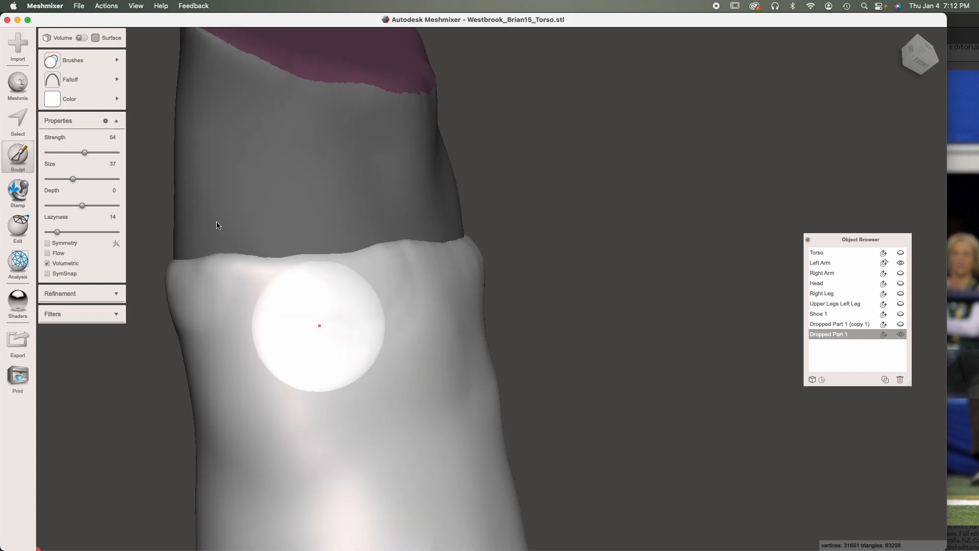
# Step: Even out the sleeve's upper edge all around the arm with the BubbleSmooth brush at strength 47
pyautogui.moveTo(70, 62)
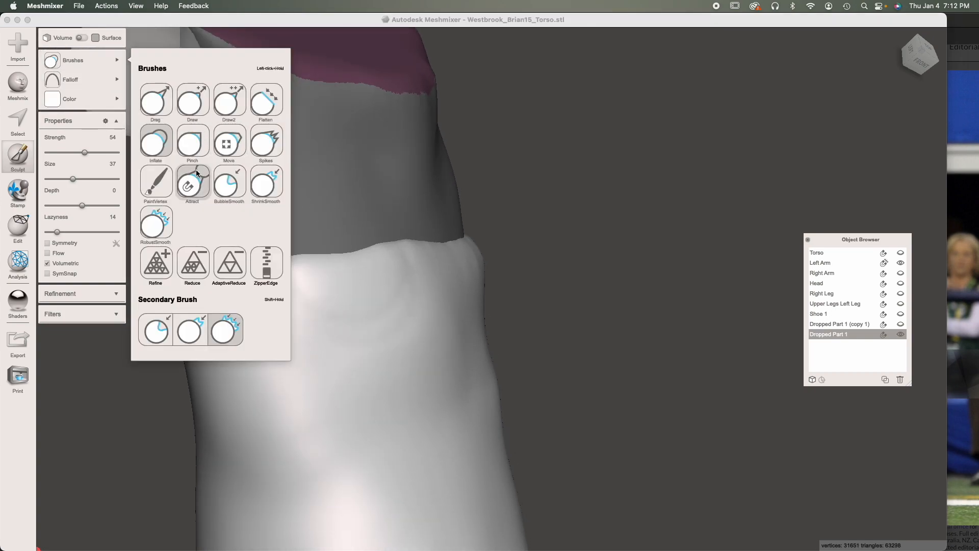
pyautogui.click(228, 181)
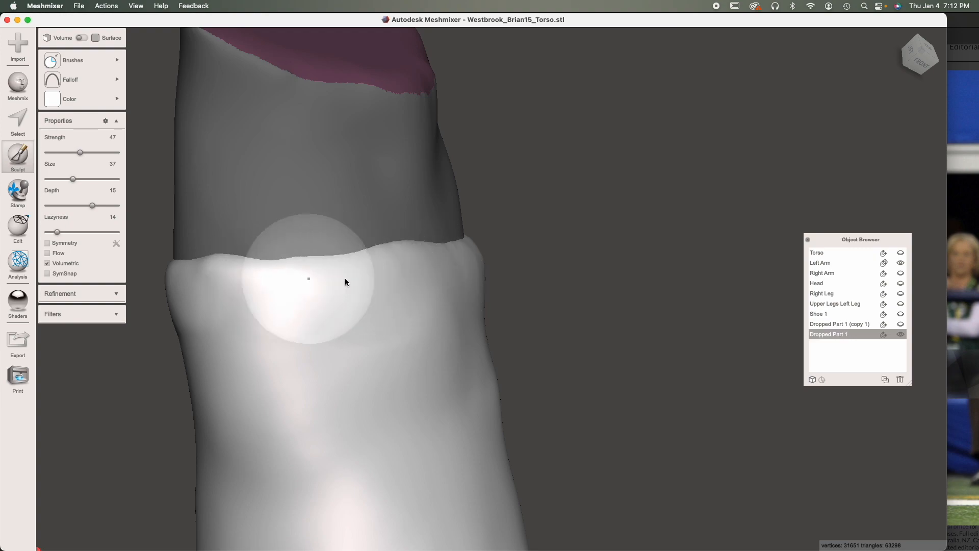
pyautogui.moveTo(304, 335); pyautogui.dragTo(452, 328, button='right')
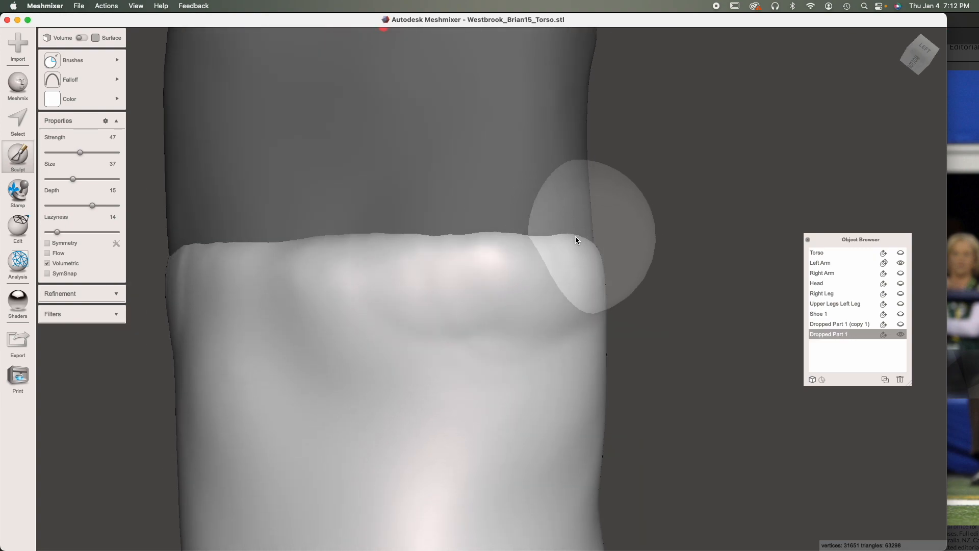
pyautogui.moveTo(234, 304)
pyautogui.mouseDown(button='right')
pyautogui.moveTo(420, 332)
pyautogui.moveTo(721, 247)
pyautogui.mouseUp(button='right')
pyautogui.moveTo(499, 212); pyautogui.dragTo(443, 201)
pyautogui.moveTo(494, 295); pyautogui.dragTo(787, 245, button='right')
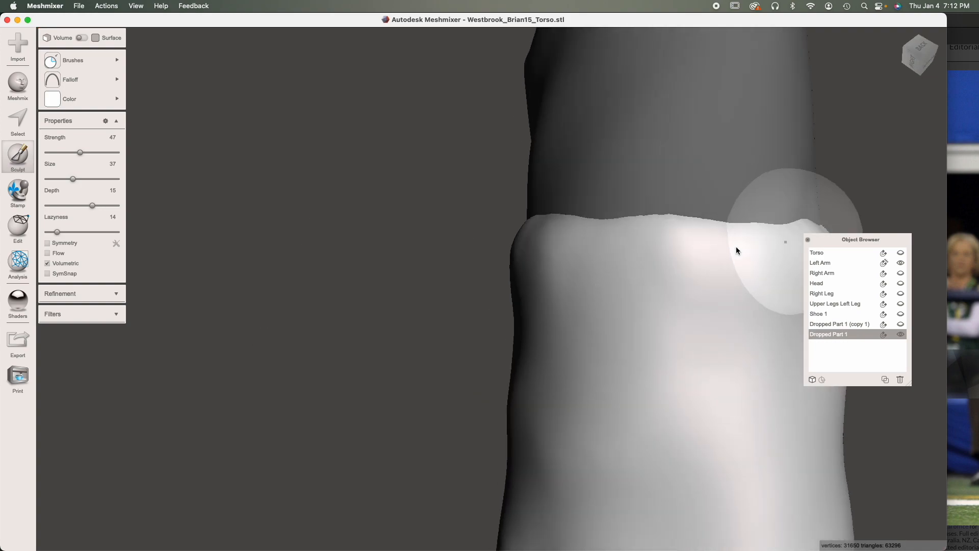
# Step: Smooth the body of the sleeve and its lower edge around the forearm with BubbleSmooth
pyautogui.moveTo(666, 378); pyautogui.dragTo(754, 343, button='right')
pyautogui.moveTo(661, 432)
pyautogui.mouseDown(button='right')
pyautogui.moveTo(573, 328)
pyautogui.moveTo(623, 415)
pyautogui.mouseUp(button='right')
pyautogui.moveTo(406, 306); pyautogui.dragTo(730, 420, button='right')
pyautogui.moveTo(645, 349)
pyautogui.mouseDown(button='right')
pyautogui.moveTo(684, 415)
pyautogui.moveTo(573, 299)
pyautogui.moveTo(599, 201)
pyautogui.mouseUp(button='right')
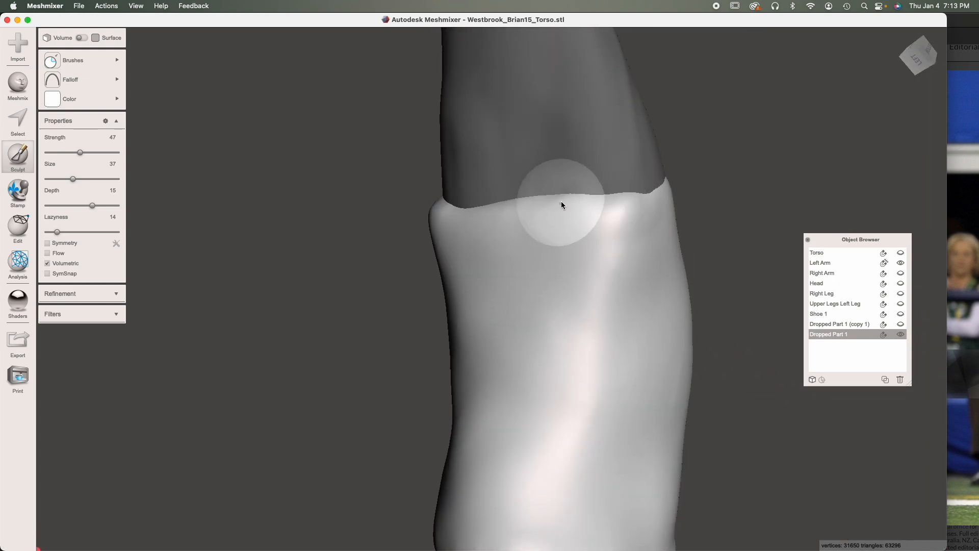
pyautogui.moveTo(529, 323)
pyautogui.mouseDown(button='right')
pyautogui.moveTo(424, 362)
pyautogui.moveTo(499, 174)
pyautogui.moveTo(338, 424)
pyautogui.moveTo(483, 362)
pyautogui.moveTo(398, 348)
pyautogui.mouseUp(button='right')
pyautogui.moveTo(432, 277)
pyautogui.mouseDown(button='right')
pyautogui.moveTo(614, 306)
pyautogui.moveTo(540, 311)
pyautogui.moveTo(544, 273)
pyautogui.mouseUp(button='right')
# Step: Soften the bulging corner of the sleeve's lower edge at the inner bend with the BubbleSmooth brush
pyautogui.click(102, 59)
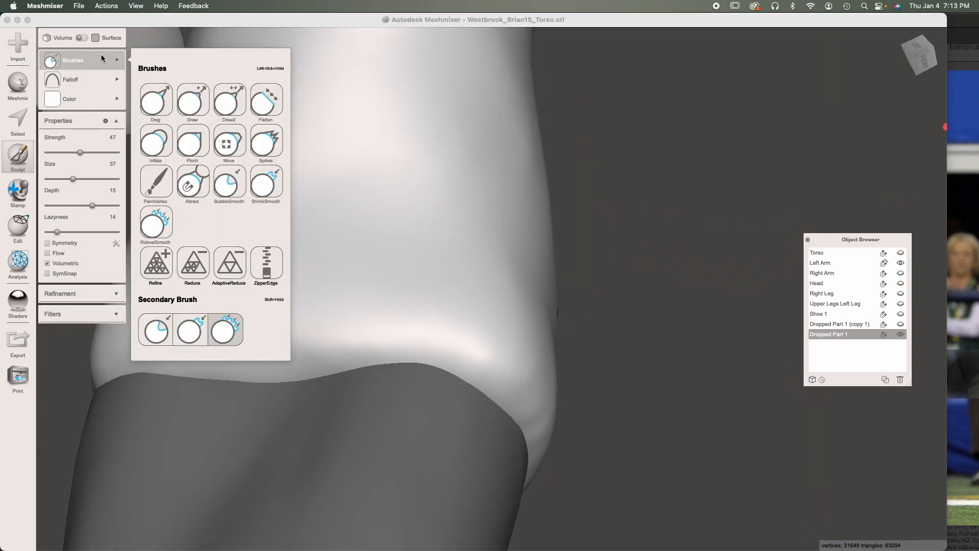
pyautogui.click(228, 182)
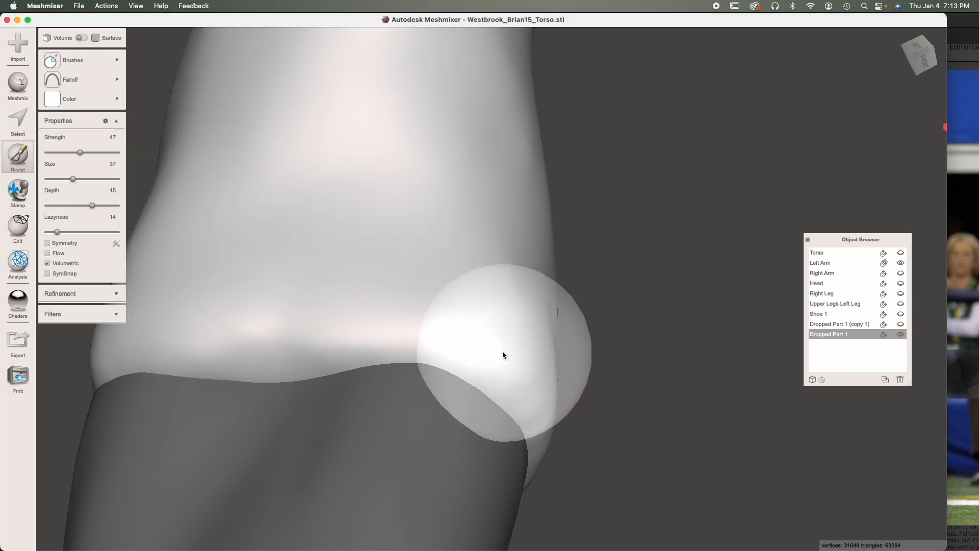
pyautogui.moveTo(546, 348); pyautogui.dragTo(472, 296, button='right')
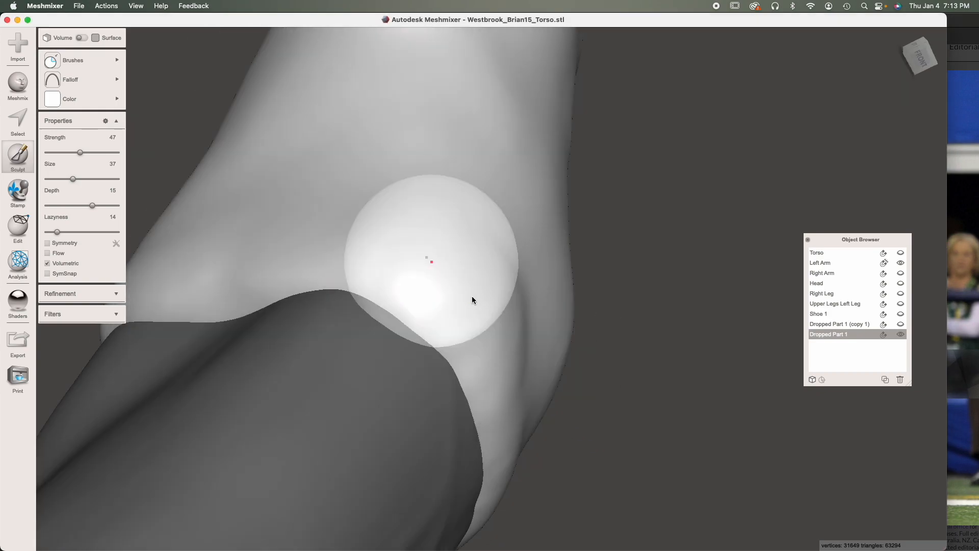
pyautogui.click(92, 61)
pyautogui.moveTo(484, 345)
pyautogui.mouseDown(button='right')
pyautogui.moveTo(516, 376)
pyautogui.moveTo(409, 212)
pyautogui.mouseUp(button='right')
pyautogui.moveTo(477, 286)
pyautogui.mouseDown(button='right')
pyautogui.moveTo(510, 361)
pyautogui.moveTo(641, 321)
pyautogui.mouseUp(button='right')
# Step: Build up a small spot on the sleeve's surface with the Inflate brush
pyautogui.click(92, 61)
pyautogui.click(159, 140)
pyautogui.moveTo(671, 451)
pyautogui.mouseDown()
pyautogui.moveTo(667, 484)
pyautogui.moveTo(660, 428)
pyautogui.mouseUp()
# Step: Blend the inflated spot into the sleeve with the BubbleSmooth brush and check the whole sleeve's shape
pyautogui.click(93, 59)
pyautogui.click(197, 140)
pyautogui.moveTo(658, 427); pyautogui.dragTo(609, 240, button='right')
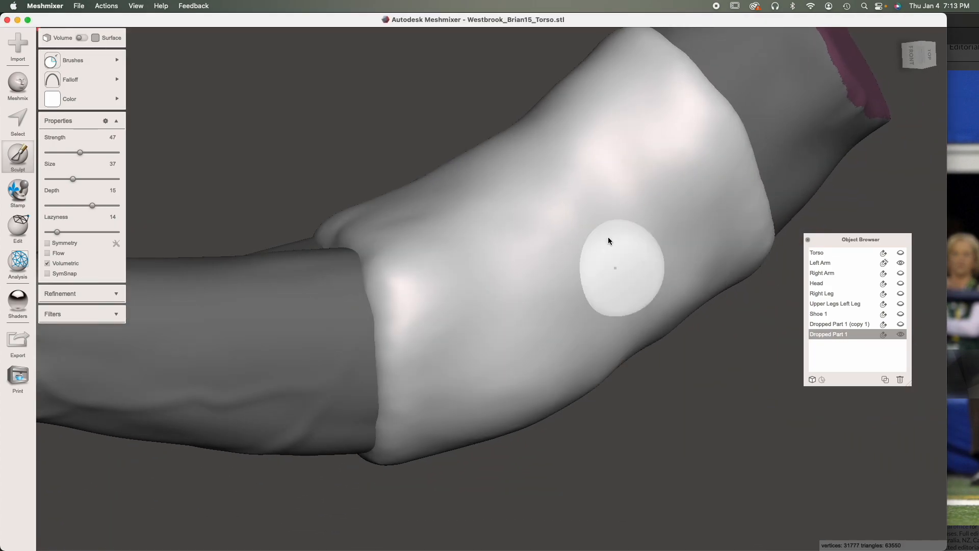
pyautogui.moveTo(343, 210); pyautogui.dragTo(582, 369, button='right')
pyautogui.scroll(-8, 583, 369)
pyautogui.moveTo(420, 286); pyautogui.dragTo(280, 336, button='right')
pyautogui.moveTo(496, 189); pyautogui.dragTo(437, 363, button='middle')
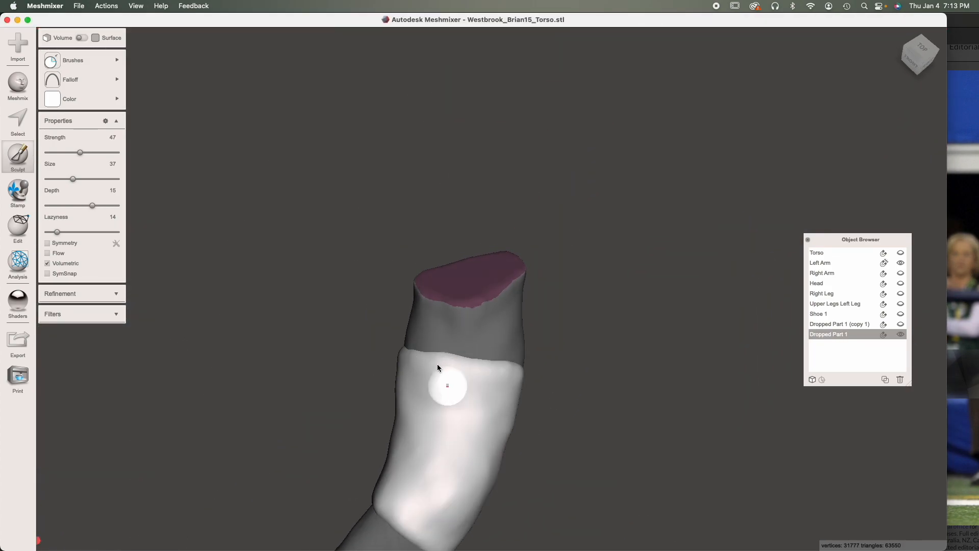
# Step: Trim the sleeve's upper rim straight around the upper arm with a discarding plane cut and remeshed fill
pyautogui.scroll(6, 454, 367)
pyautogui.moveTo(469, 374)
pyautogui.mouseDown(button='right')
pyautogui.moveTo(249, 350)
pyautogui.moveTo(436, 345)
pyautogui.moveTo(583, 374)
pyautogui.moveTo(455, 390)
pyautogui.mouseUp(button='right')
pyautogui.press('Escape')
pyautogui.scroll(-3, 378, 356)
pyautogui.scroll(3, 454, 388)
pyautogui.scroll(8, 485, 372)
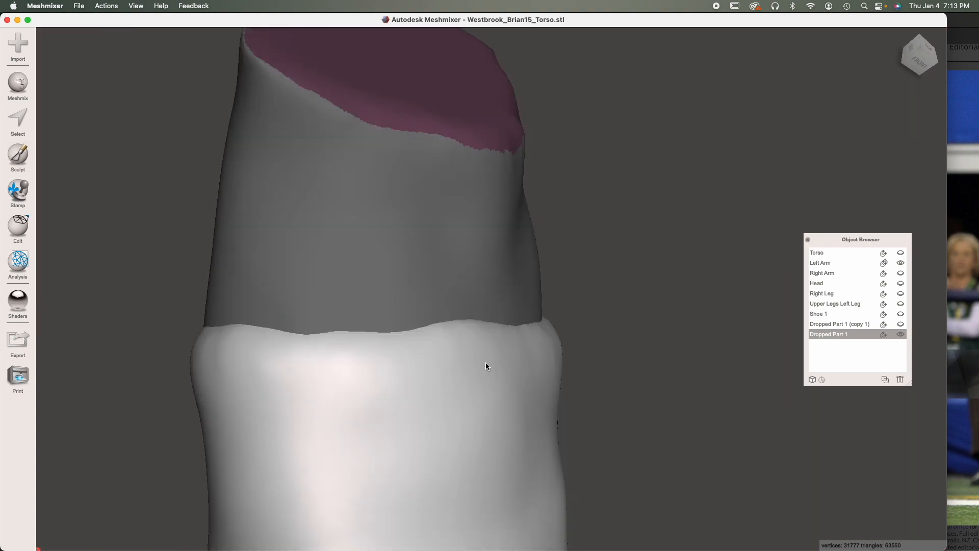
pyautogui.scroll(-5, 492, 337)
pyautogui.moveTo(506, 361); pyautogui.dragTo(460, 349, button='right')
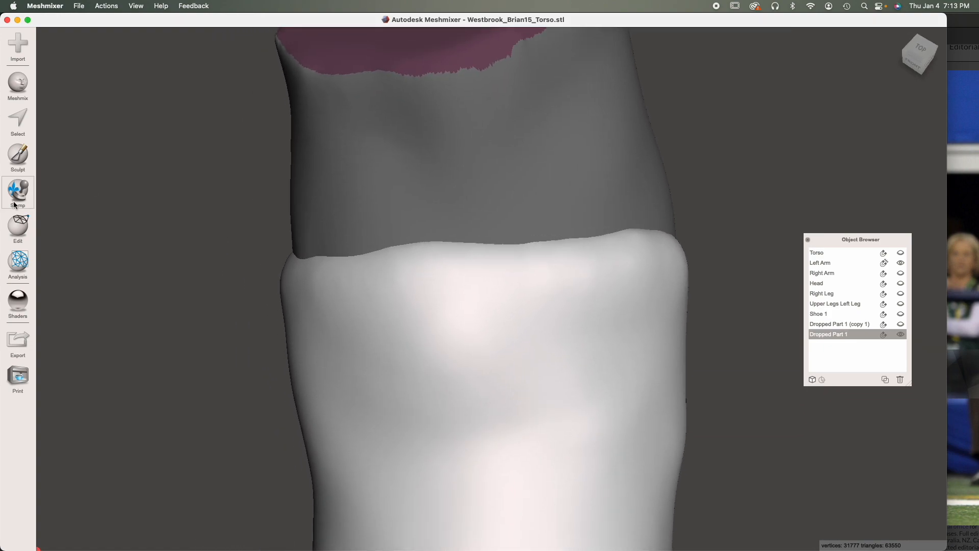
pyautogui.click(18, 219)
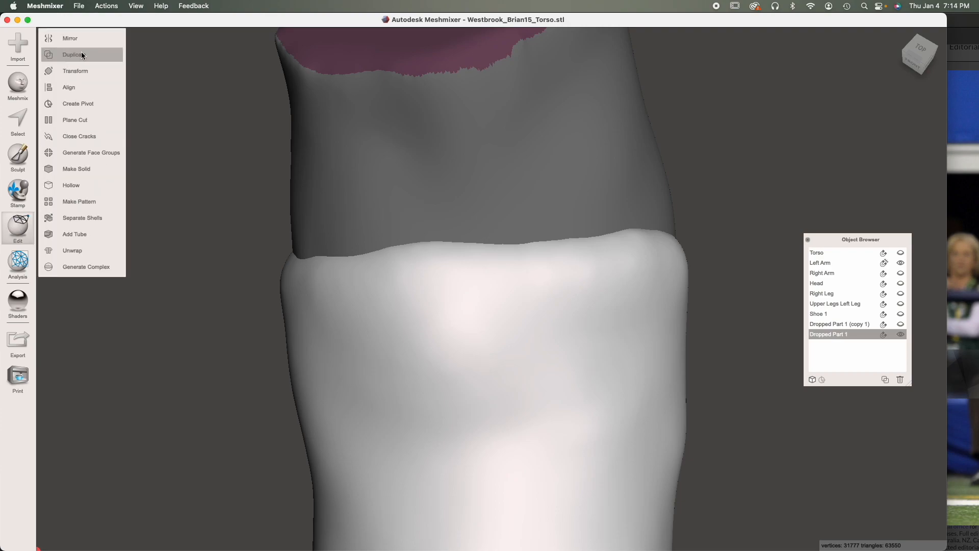
pyautogui.click(65, 118)
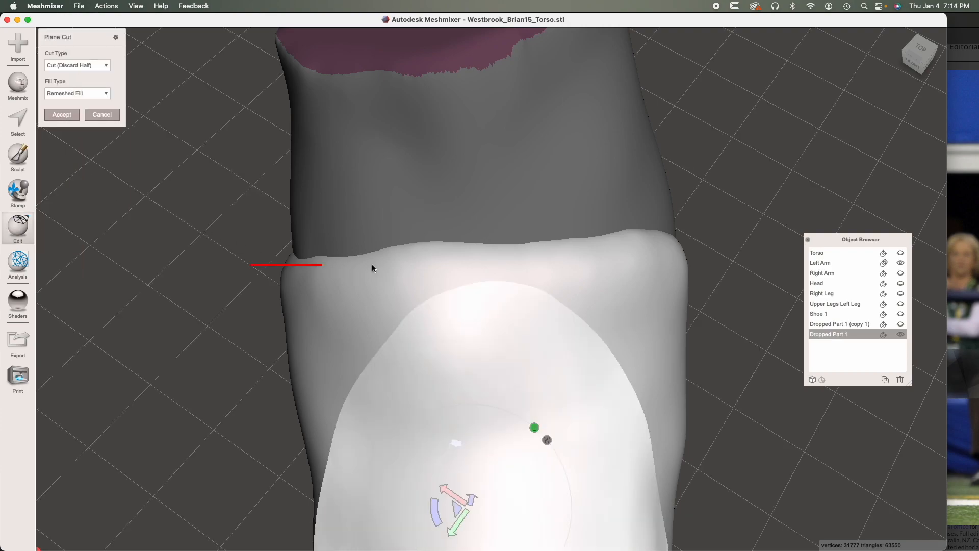
pyautogui.moveTo(747, 240); pyautogui.dragTo(747, 239)
pyautogui.moveTo(706, 365); pyautogui.dragTo(539, 373, button='right')
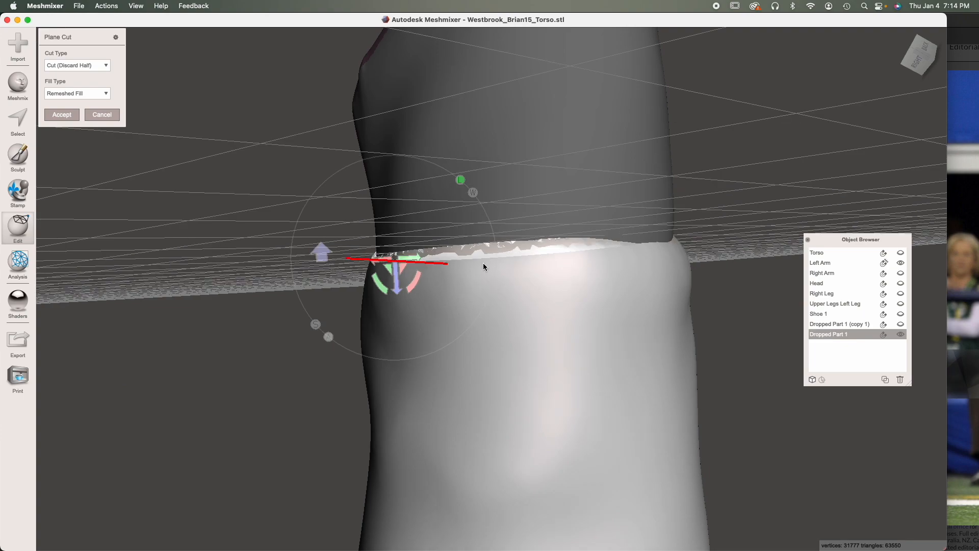
pyautogui.moveTo(443, 342); pyautogui.dragTo(584, 349, button='right')
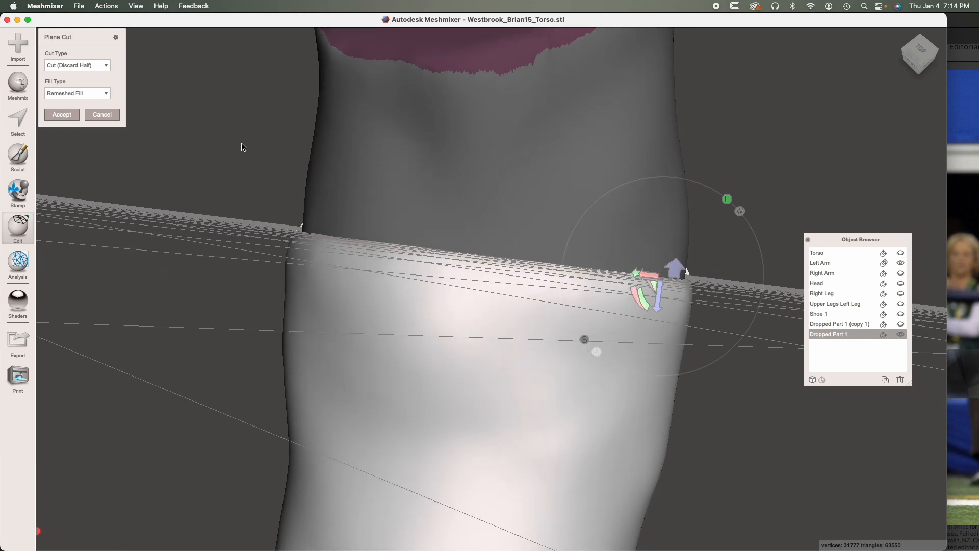
pyautogui.click(59, 114)
# Step: Plane-cut the sleeve's lower rim straight across the forearm, keeping the part above the cut, with remeshed fill
pyautogui.moveTo(489, 366); pyautogui.dragTo(379, 334, button='right')
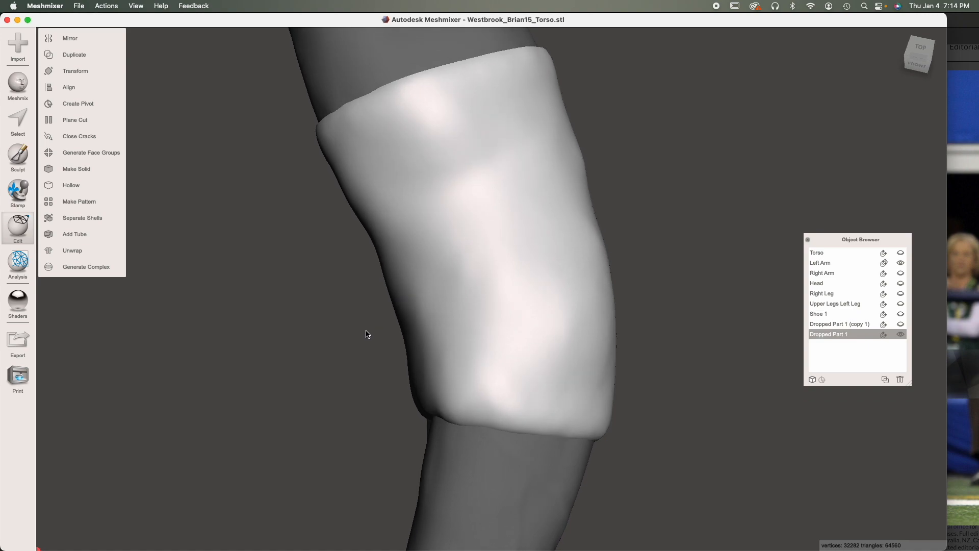
pyautogui.click(87, 126)
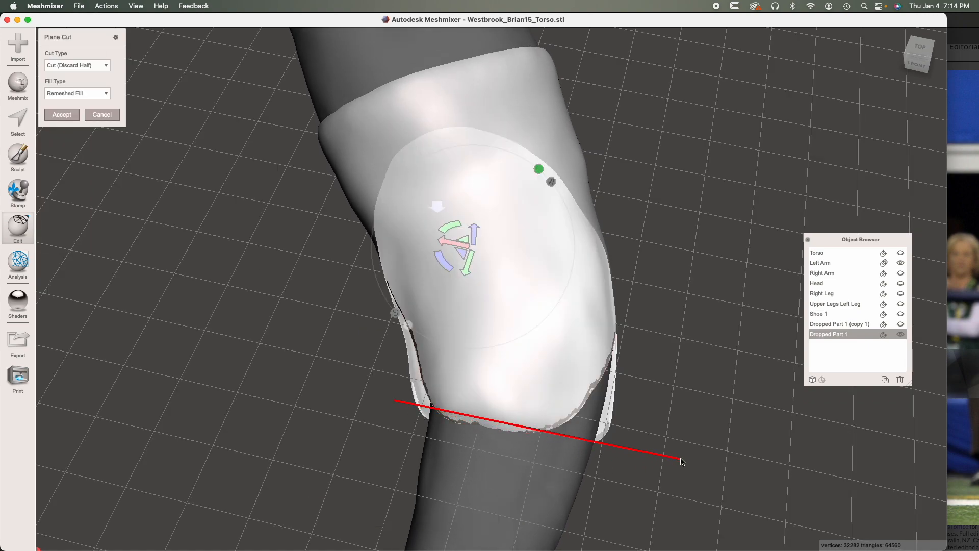
pyautogui.moveTo(395, 401); pyautogui.dragTo(686, 455)
pyautogui.moveTo(624, 460); pyautogui.dragTo(410, 430, button='right')
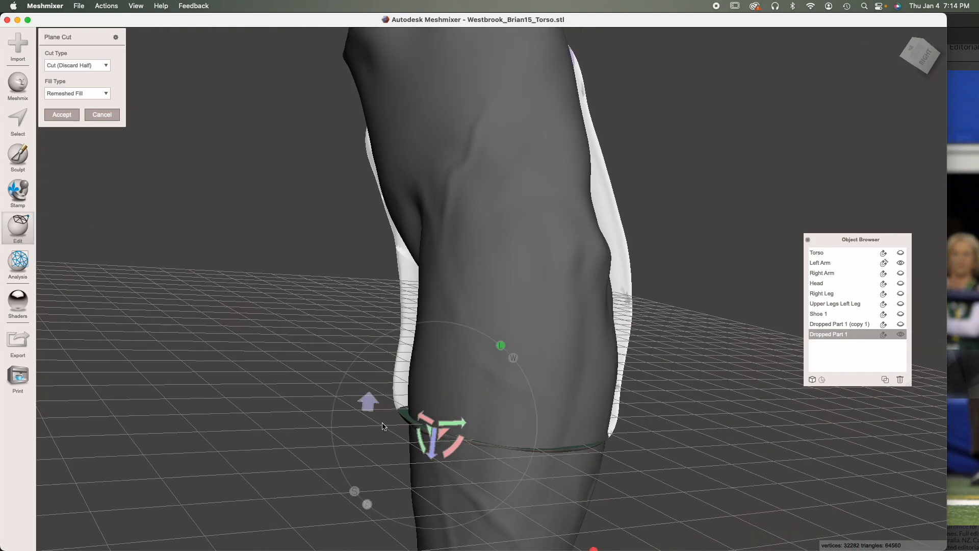
pyautogui.click(370, 403)
pyautogui.click(61, 115)
# Step: Round off the sharp cut rims of the sleeve all the way around with the ShrinkSmooth brush
pyautogui.moveTo(400, 446); pyautogui.dragTo(123, 165, button='right')
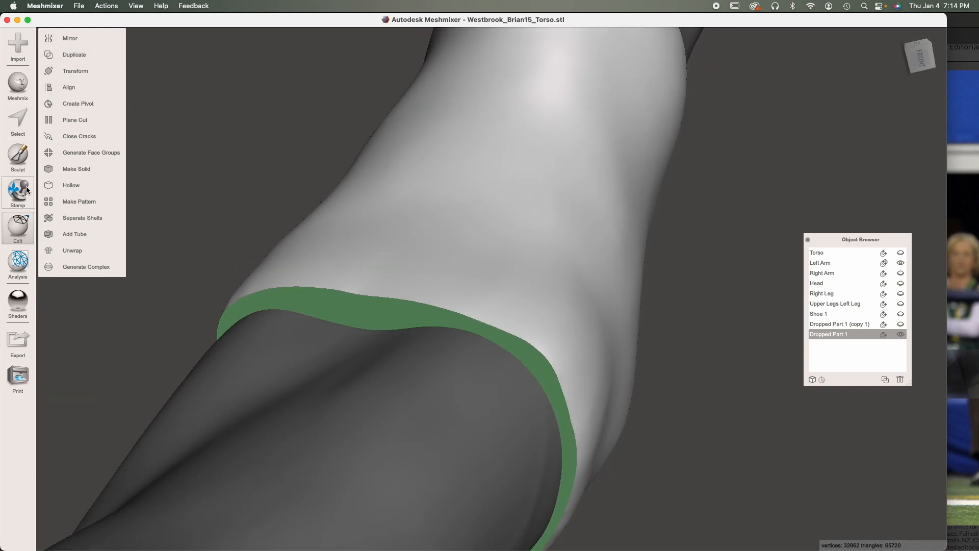
pyautogui.click(25, 156)
pyautogui.click(277, 172)
pyautogui.moveTo(380, 262)
pyautogui.mouseDown()
pyautogui.moveTo(273, 286)
pyautogui.moveTo(498, 343)
pyautogui.moveTo(273, 309)
pyautogui.moveTo(374, 299)
pyautogui.mouseUp()
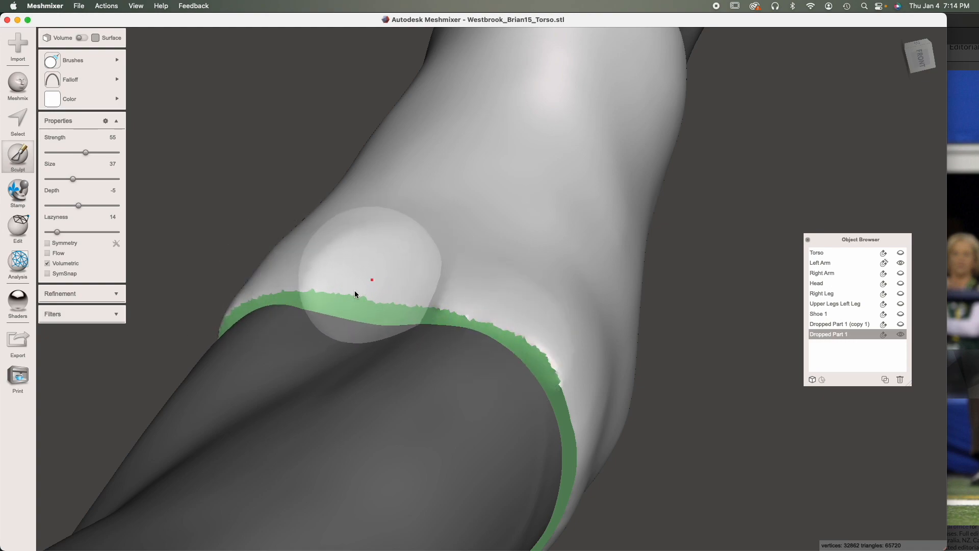
pyautogui.moveTo(447, 294)
pyautogui.mouseDown()
pyautogui.moveTo(586, 507)
pyautogui.moveTo(591, 459)
pyautogui.mouseUp()
pyautogui.moveTo(591, 459); pyautogui.dragTo(524, 337, button='right')
pyautogui.moveTo(454, 163)
pyautogui.mouseDown()
pyautogui.moveTo(389, 381)
pyautogui.moveTo(326, 428)
pyautogui.mouseUp()
pyautogui.moveTo(326, 428)
pyautogui.mouseDown(button='right')
pyautogui.moveTo(504, 291)
pyautogui.moveTo(528, 284)
pyautogui.mouseUp(button='right')
pyautogui.moveTo(647, 122); pyautogui.dragTo(327, 240)
pyautogui.moveTo(317, 285); pyautogui.dragTo(574, 286, button='right')
pyautogui.moveTo(541, 125); pyautogui.dragTo(372, 381)
pyautogui.moveTo(316, 321)
pyautogui.mouseDown(button='right')
pyautogui.moveTo(503, 334)
pyautogui.moveTo(437, 387)
pyautogui.moveTo(199, 230)
pyautogui.mouseUp(button='right')
pyautogui.scroll(-10, 322, 309)
pyautogui.scroll(8, 245, 267)
pyautogui.moveTo(411, 255); pyautogui.dragTo(362, 302, button='right')
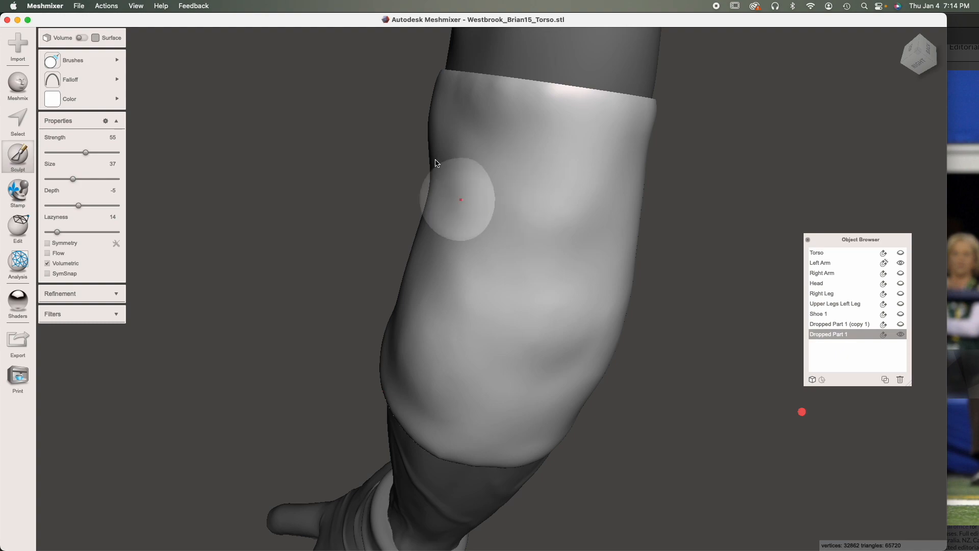
pyautogui.moveTo(542, 278)
pyautogui.mouseDown(button='right')
pyautogui.moveTo(579, 343)
pyautogui.moveTo(571, 339)
pyautogui.moveTo(661, 375)
pyautogui.moveTo(537, 335)
pyautogui.moveTo(558, 324)
pyautogui.moveTo(542, 421)
pyautogui.moveTo(623, 425)
pyautogui.moveTo(498, 397)
pyautogui.mouseUp(button='right')
# Step: Set up surface sculpting with the slanted streak stencil, strength 100, size 77 and Flow enabled
pyautogui.click(73, 61)
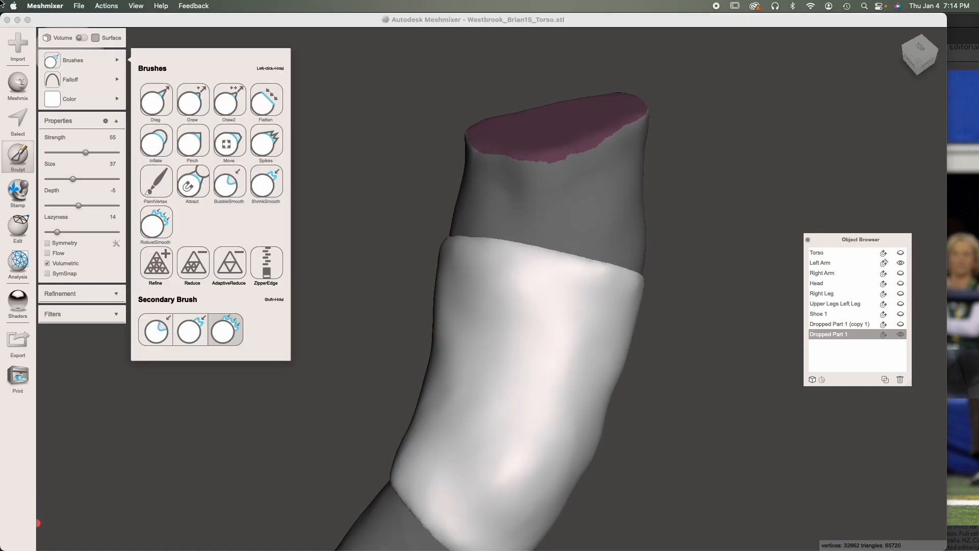
pyautogui.click(81, 38)
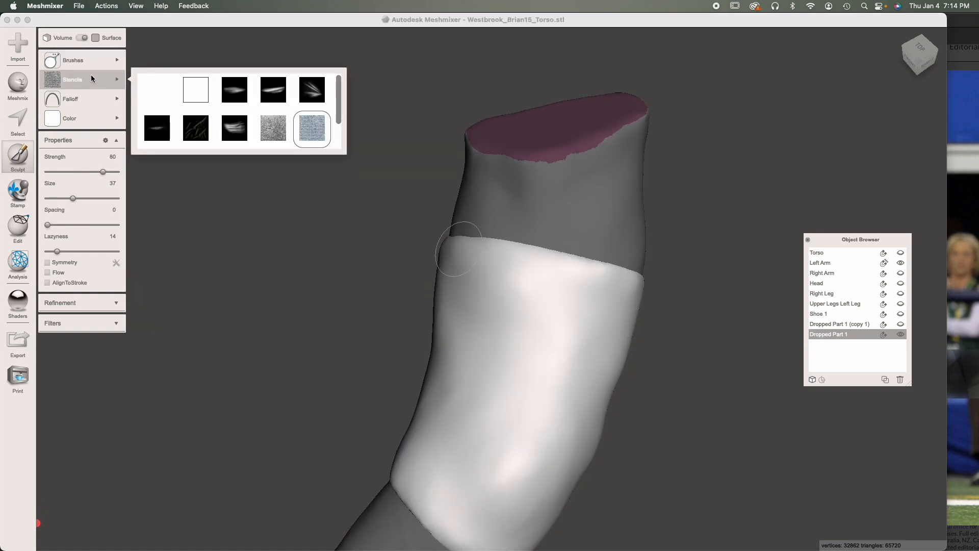
pyautogui.moveTo(116, 60)
pyautogui.moveTo(102, 79)
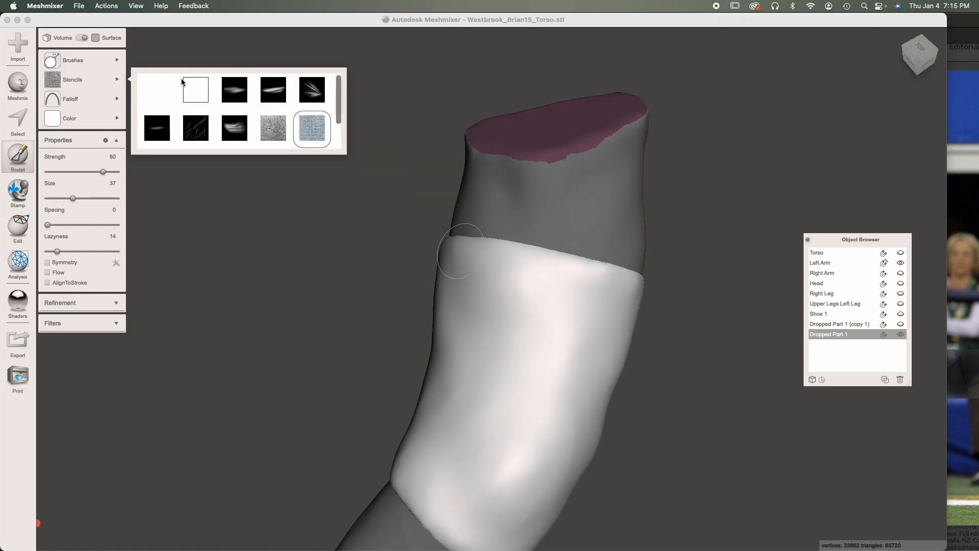
pyautogui.click(269, 96)
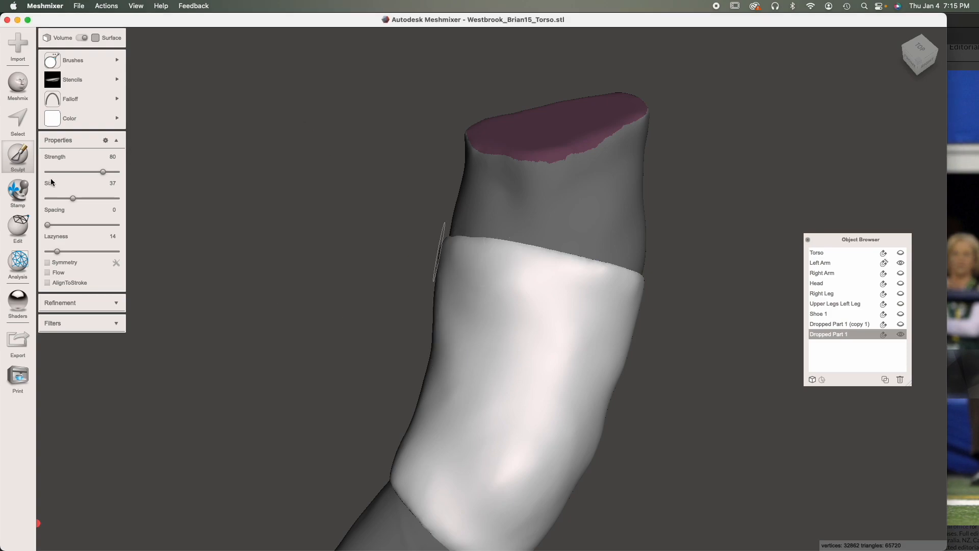
pyautogui.scroll(-6, 267, 301)
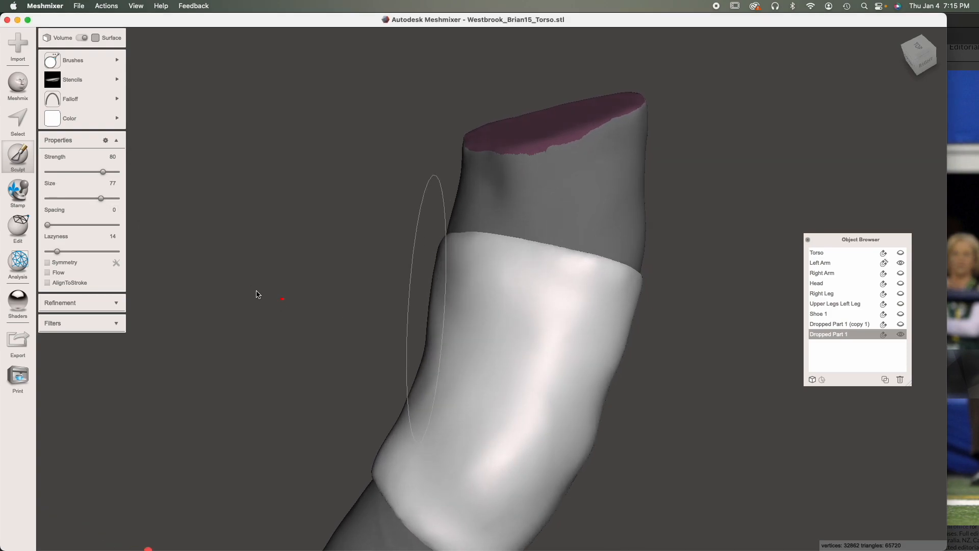
pyautogui.moveTo(296, 304); pyautogui.dragTo(317, 308, button='right')
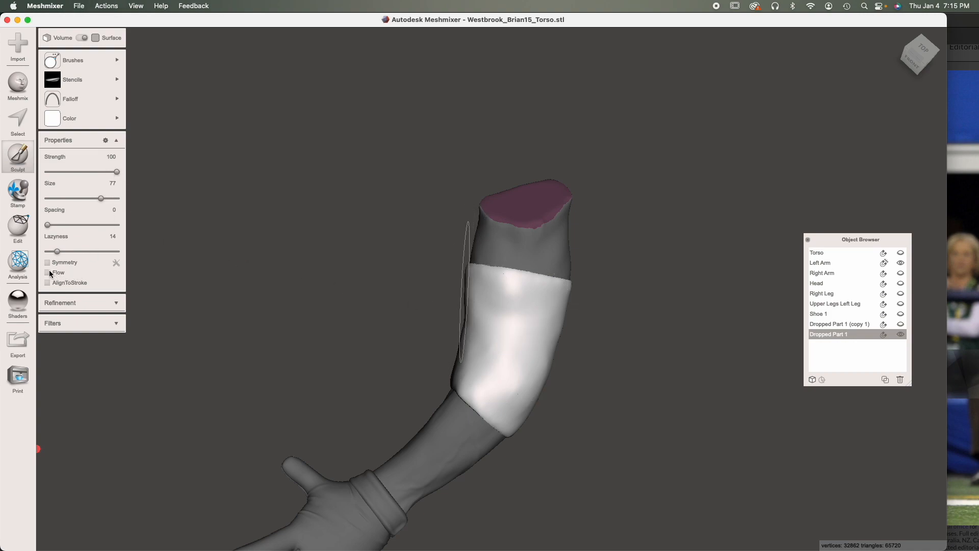
# Step: Try stamping folds onto the sleeve around the elbow with the stencil brush and undo the last stroke
pyautogui.click(516, 336)
pyautogui.moveTo(286, 373); pyautogui.dragTo(183, 382, button='right')
pyautogui.moveTo(491, 292); pyautogui.dragTo(539, 256)
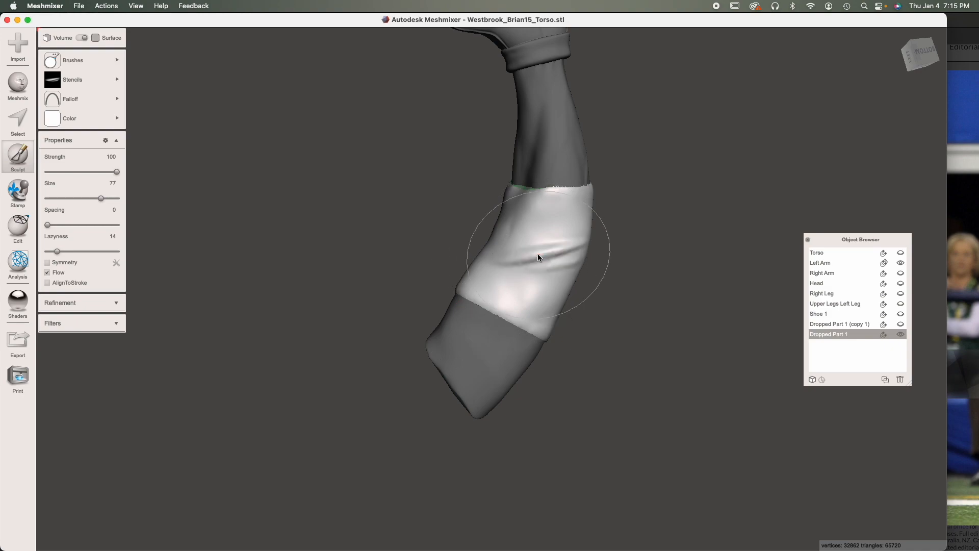
pyautogui.hotkey('ctrl', 'z')
# Step: Stamp a fold crosswise over the middle of the sleeve at the outer elbow
pyautogui.moveTo(553, 184)
pyautogui.mouseDown(button='right')
pyautogui.moveTo(515, 225)
pyautogui.moveTo(528, 234)
pyautogui.moveTo(466, 175)
pyautogui.moveTo(489, 174)
pyautogui.moveTo(503, 228)
pyautogui.mouseUp(button='right')
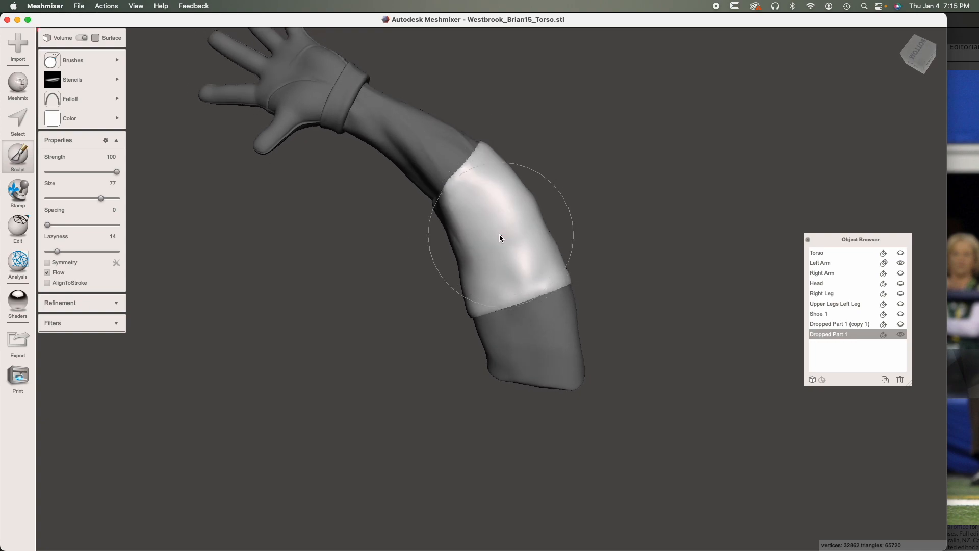
pyautogui.moveTo(495, 227); pyautogui.dragTo(535, 225)
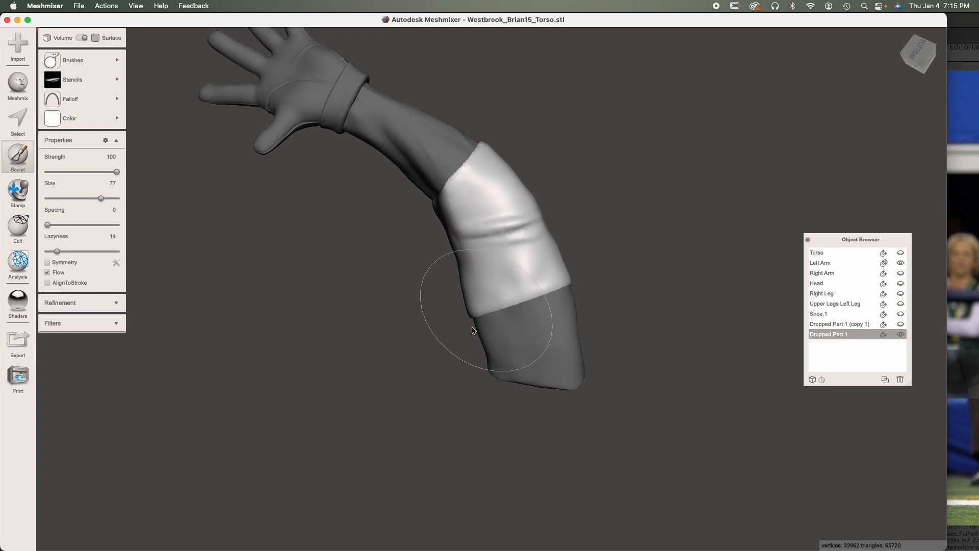
# Step: Reduce the stencil brush to strength 54 and size 63, stamp more fabric folds around the sleeve, and finish sculpting
pyautogui.press('[')
pyautogui.press('[')
pyautogui.click(71, 171)
pyautogui.click(65, 171)
pyautogui.moveTo(392, 265); pyautogui.dragTo(443, 262, button='right')
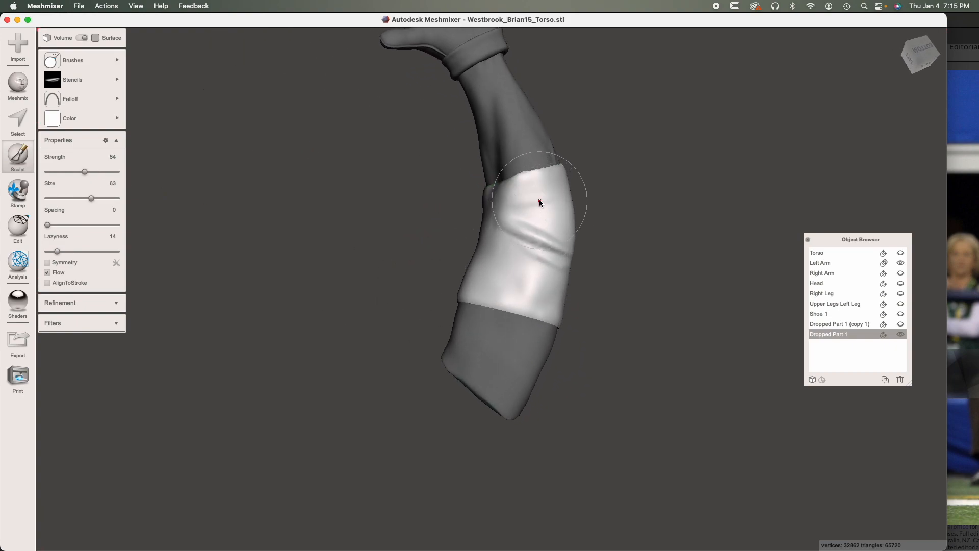
pyautogui.moveTo(505, 297); pyautogui.dragTo(571, 463, button='right')
pyautogui.moveTo(568, 338); pyautogui.dragTo(573, 338)
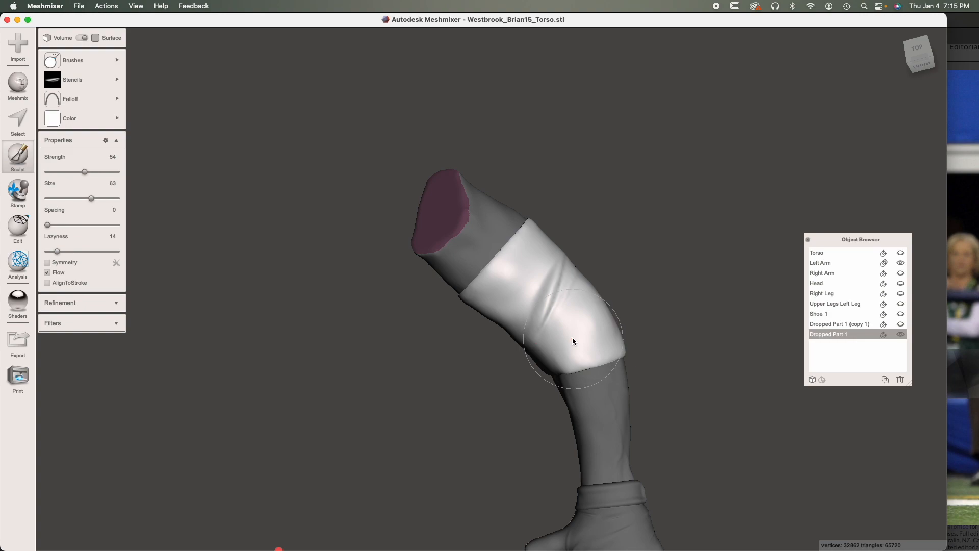
pyautogui.moveTo(572, 337)
pyautogui.mouseDown(button='right')
pyautogui.moveTo(464, 396)
pyautogui.moveTo(543, 380)
pyautogui.mouseUp(button='right')
pyautogui.moveTo(671, 304); pyautogui.dragTo(583, 368, button='right')
pyautogui.scroll(6, 447, 323)
pyautogui.moveTo(485, 345); pyautogui.dragTo(516, 354, button='right')
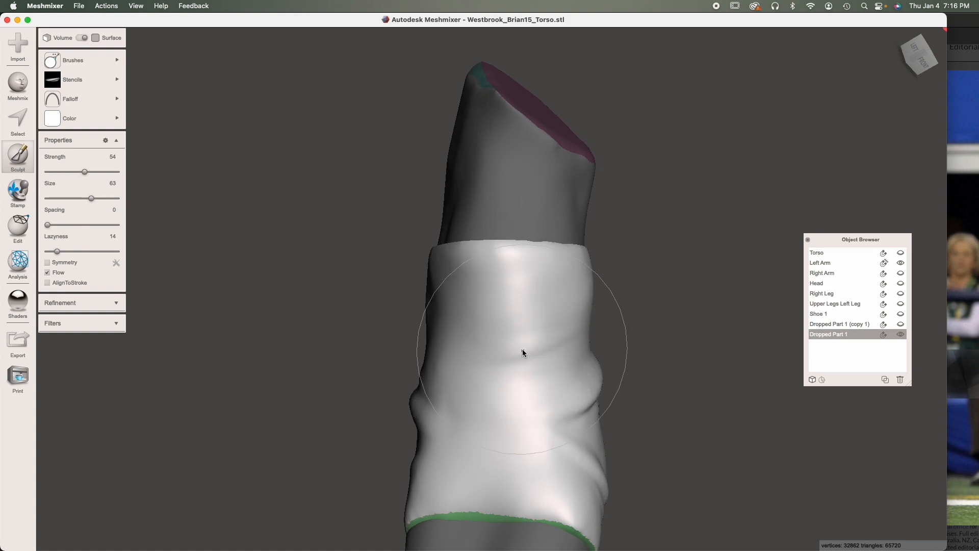
pyautogui.moveTo(522, 349); pyautogui.dragTo(143, 169, button='right')
pyautogui.moveTo(69, 78)
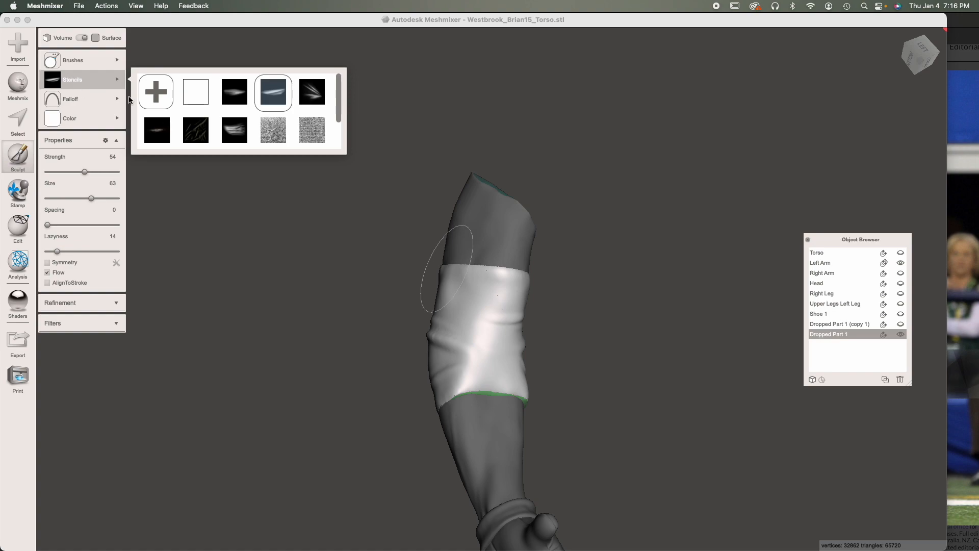
pyautogui.moveTo(123, 99)
pyautogui.moveTo(549, 363); pyautogui.dragTo(435, 350, button='right')
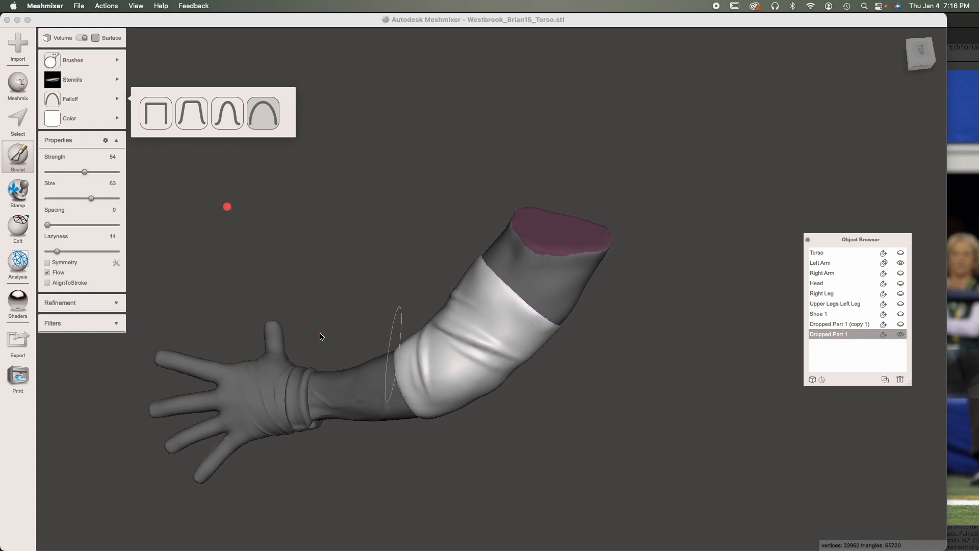
pyautogui.press('Escape')
# Step: Show all hidden parts: Dropped Part 1 (copy 1), Shoe 1, Upper Legs Left Leg, Right Leg, Head, Right Arm and Torso
pyautogui.moveTo(401, 347)
pyautogui.mouseDown(button='right')
pyautogui.moveTo(577, 457)
pyautogui.moveTo(376, 381)
pyautogui.moveTo(438, 385)
pyautogui.mouseUp(button='right')
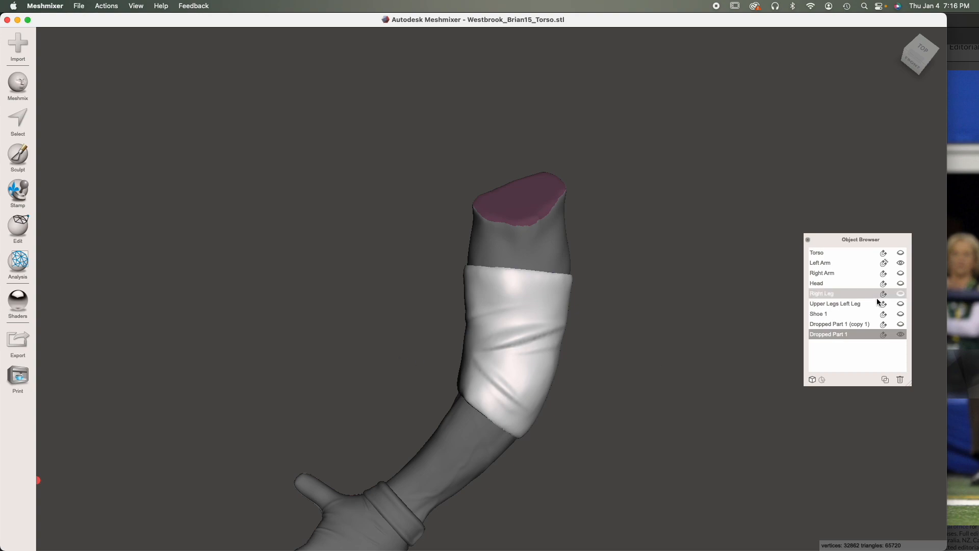
pyautogui.click(900, 325)
pyautogui.click(900, 314)
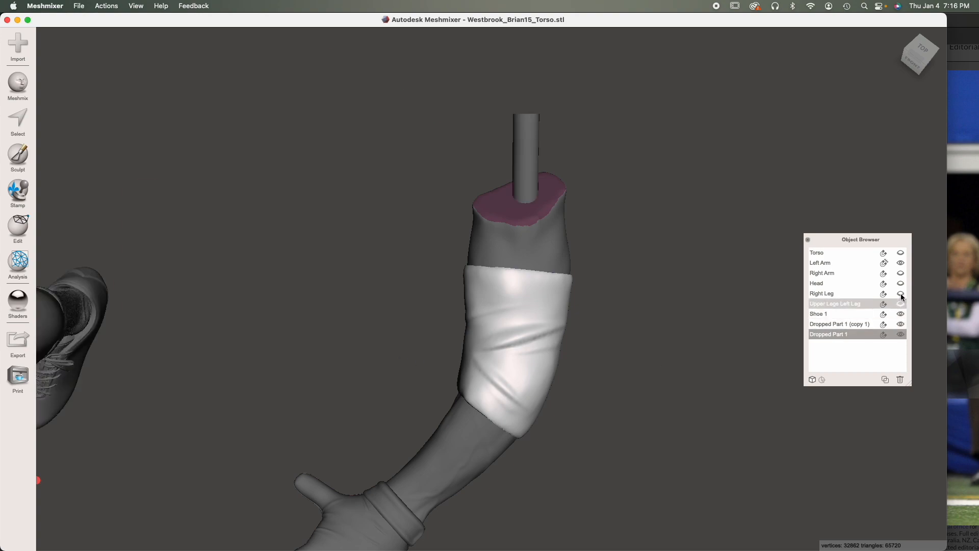
pyautogui.click(900, 304)
pyautogui.click(901, 294)
pyautogui.click(900, 283)
pyautogui.click(900, 273)
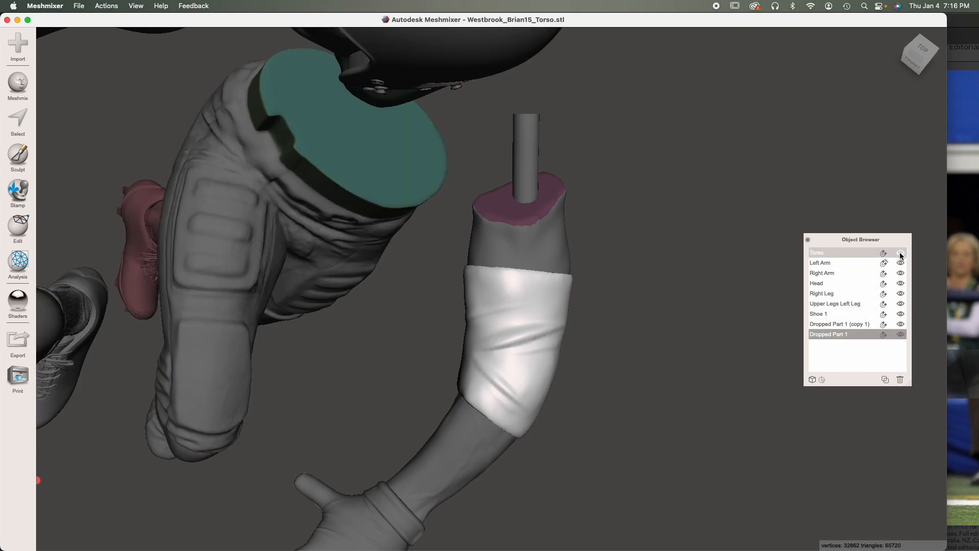
pyautogui.click(900, 254)
# Step: Select the separate shoe beside the figure and hide it
pyautogui.scroll(-4, 656, 398)
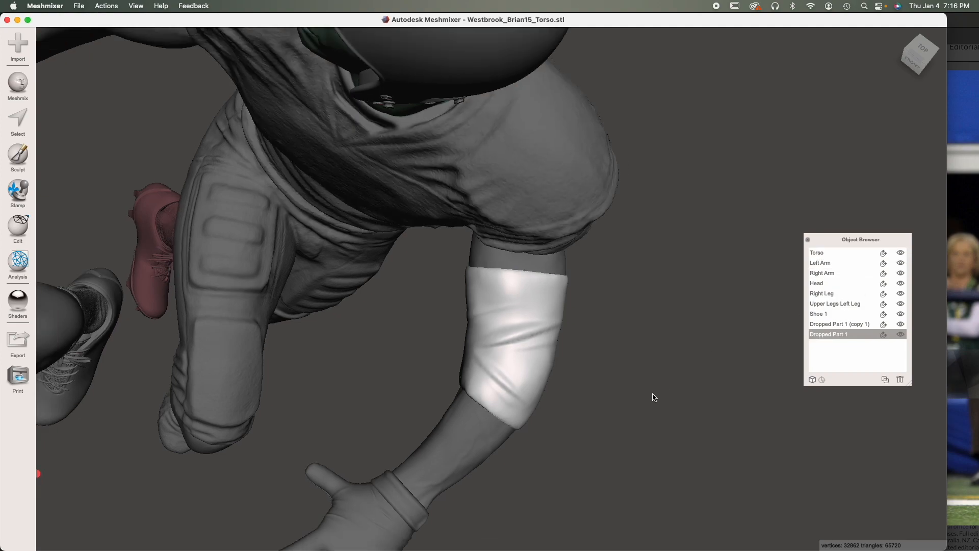
pyautogui.scroll(-2, 125, 323)
pyautogui.click(125, 323)
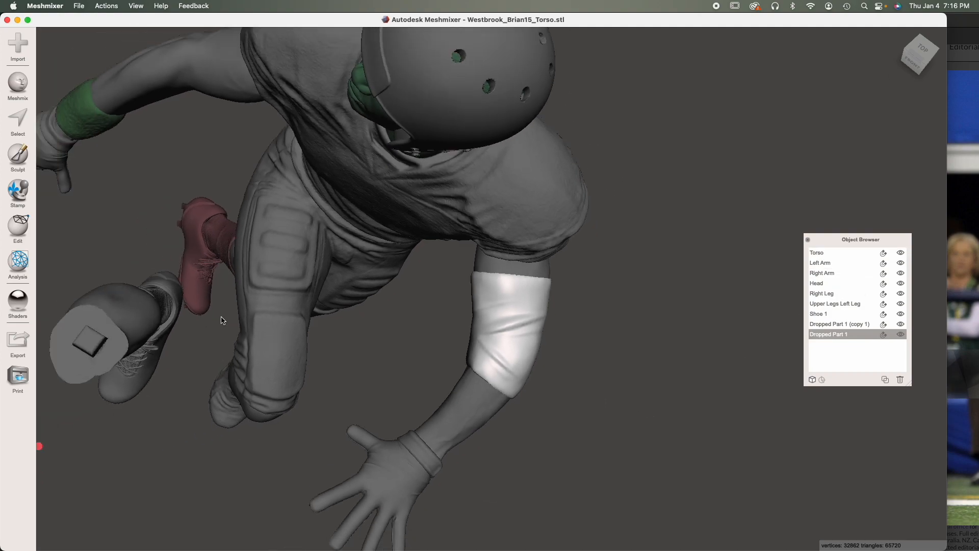
pyautogui.click(901, 314)
# Step: Examine the whole assembled figure from the front to judge how the sleeve fits with the other parts
pyautogui.scroll(-3, 622, 410)
pyautogui.click(309, 339)
pyautogui.moveTo(387, 339); pyautogui.dragTo(484, 232, button='right')
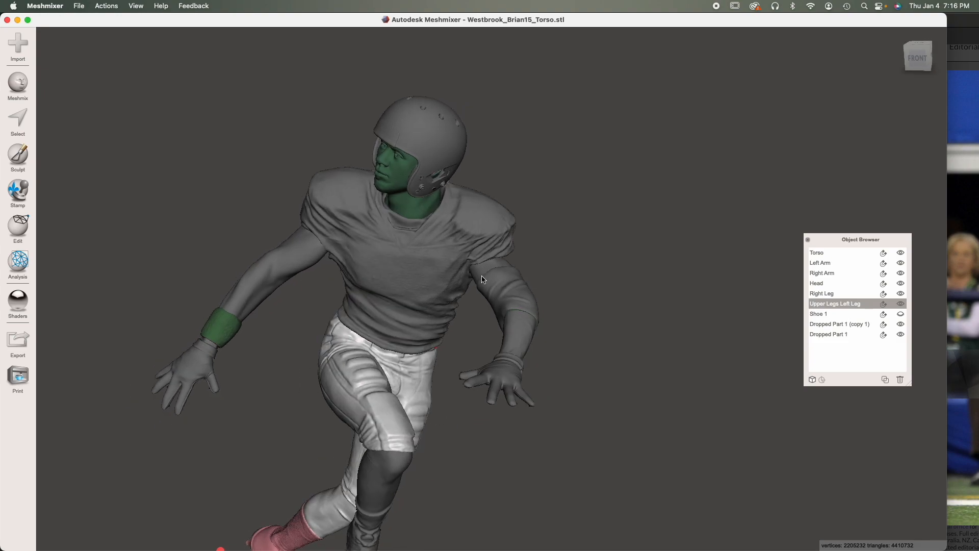
pyautogui.click(422, 290)
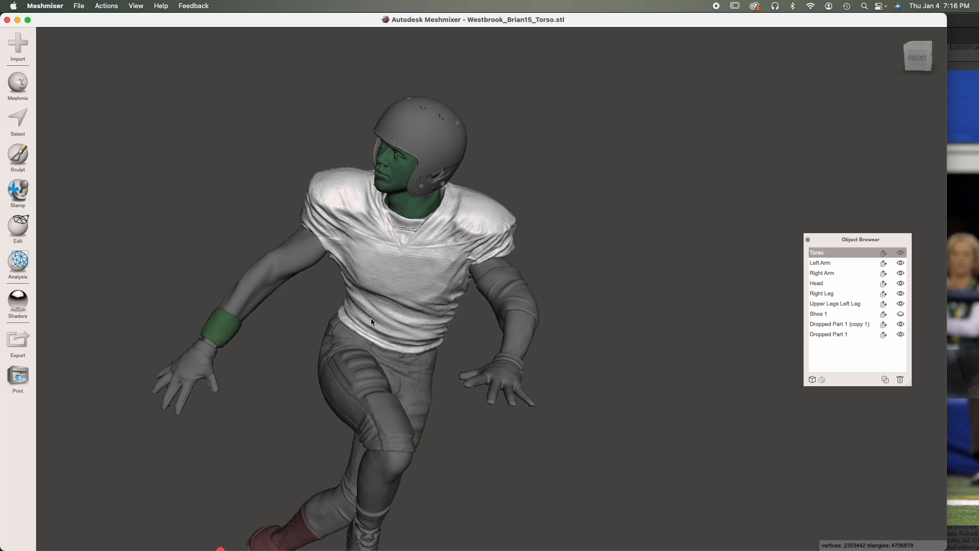
pyautogui.moveTo(513, 456); pyautogui.dragTo(552, 425, button='middle')
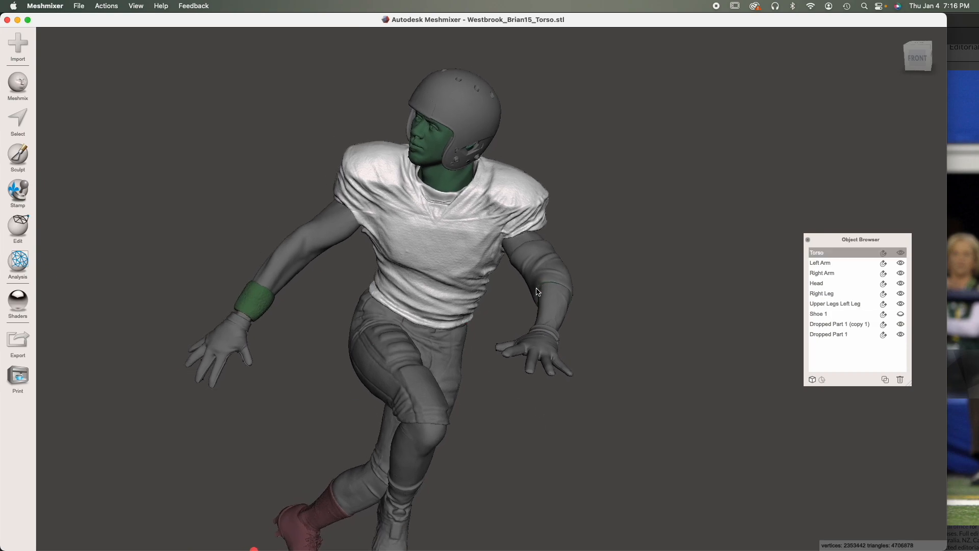
pyautogui.moveTo(418, 382); pyautogui.dragTo(402, 387, button='right')
pyautogui.moveTo(530, 386); pyautogui.dragTo(559, 270, button='right')
# Step: Combine the fabric sleeve and the left arm into a single object
pyautogui.click(556, 273)
pyautogui.keyDown('shift'); pyautogui.click(556, 273); pyautogui.keyUp('shift')
pyautogui.click(17, 227)
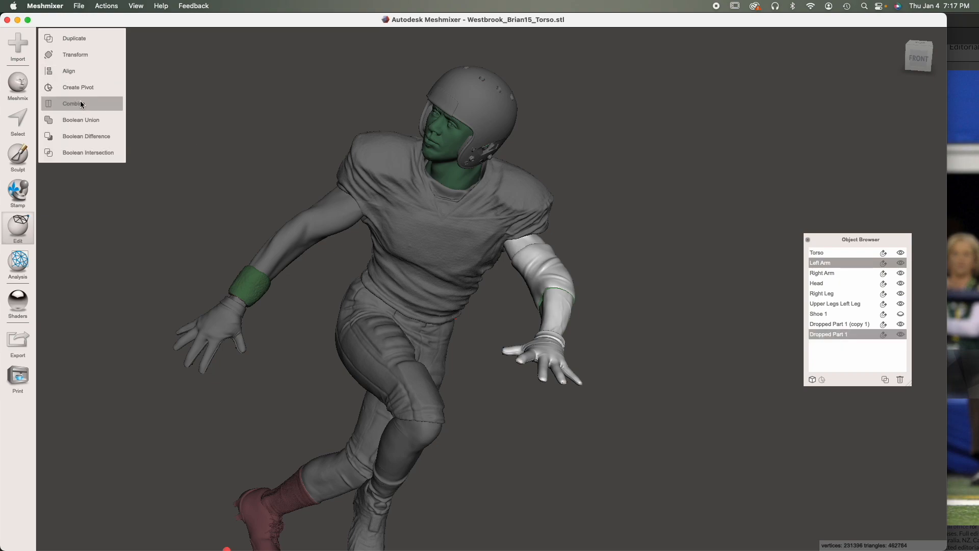
pyautogui.click(81, 102)
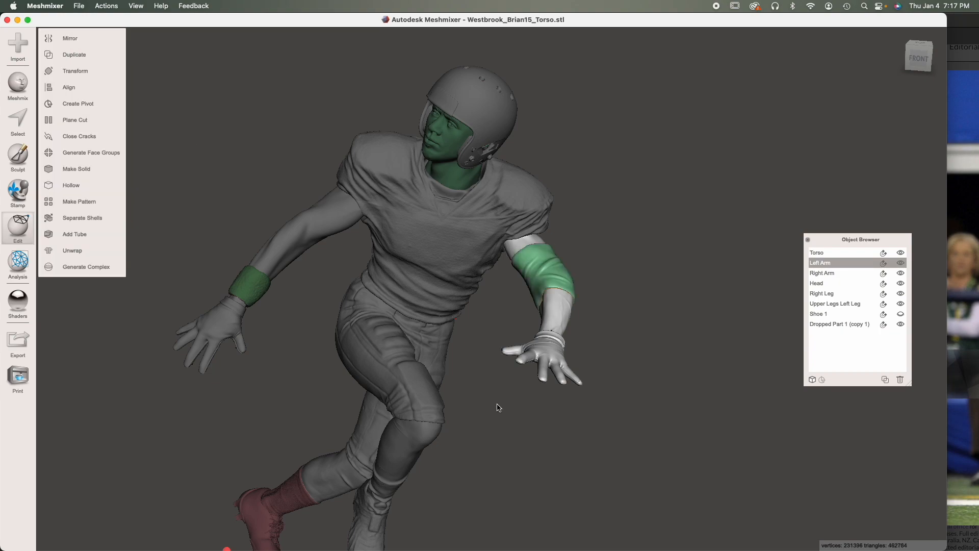
# Step: Hide Right Arm, Left Arm, Torso, Head, Dropped Part 1 (copy 1) and Right Leg, leaving only Upper Legs Left Leg shown
pyautogui.moveTo(498, 406); pyautogui.dragTo(407, 391, button='right')
pyautogui.moveTo(592, 399); pyautogui.dragTo(612, 391, button='right')
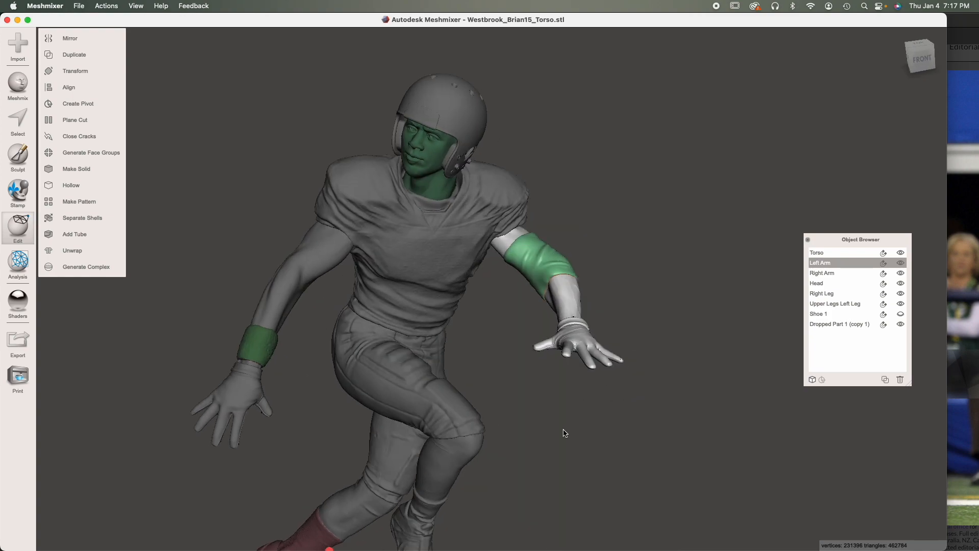
pyautogui.moveTo(331, 379); pyautogui.dragTo(442, 322, button='right')
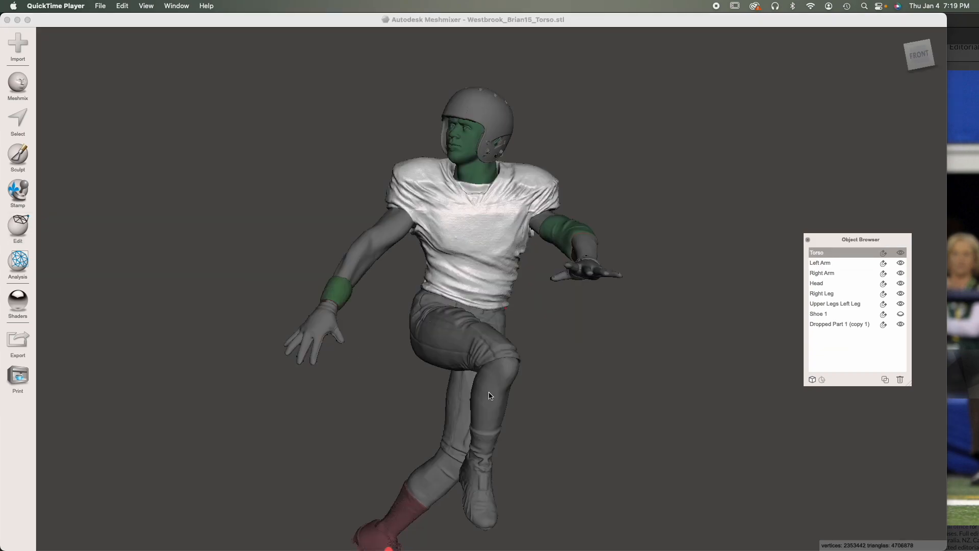
pyautogui.moveTo(429, 422); pyautogui.dragTo(427, 421, button='right')
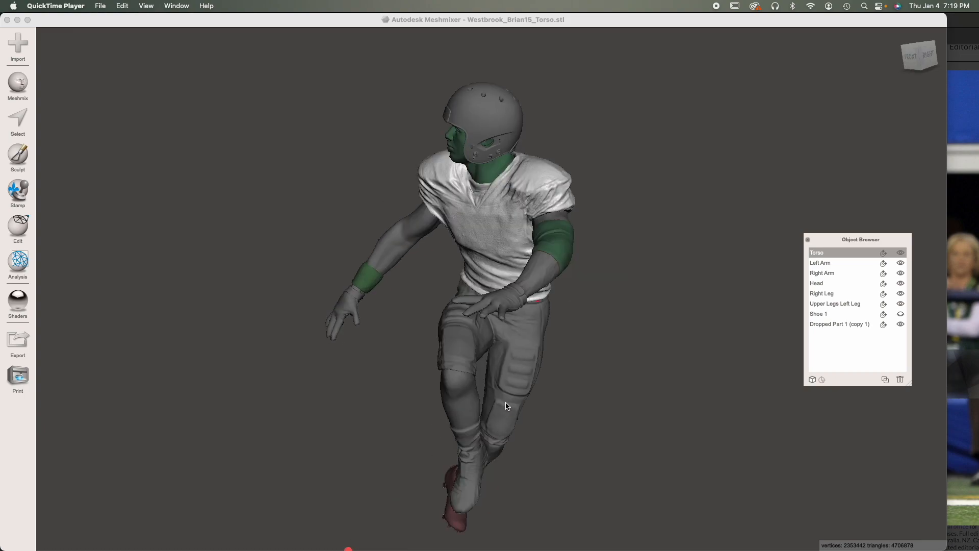
pyautogui.moveTo(491, 378); pyautogui.dragTo(475, 255, button='right')
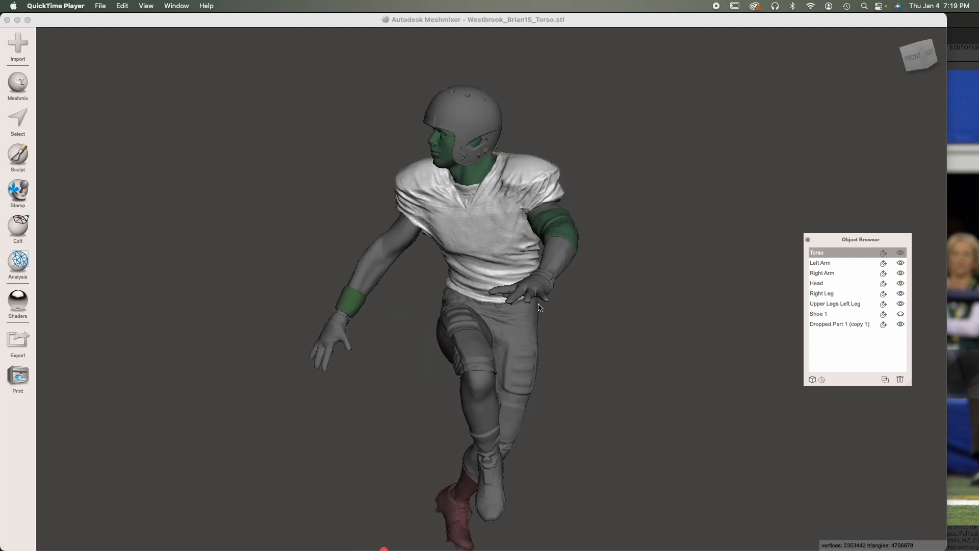
pyautogui.click(388, 258)
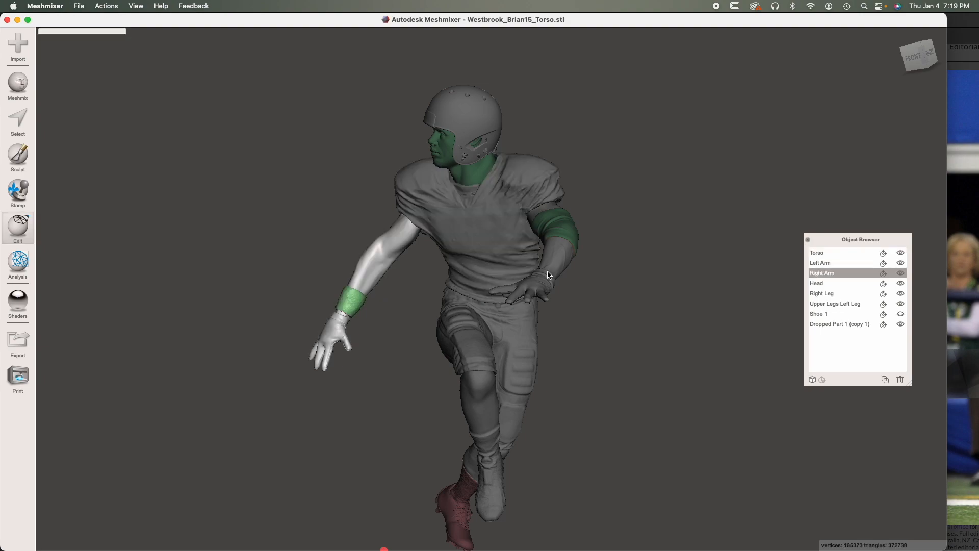
pyautogui.click(900, 272)
pyautogui.click(901, 263)
pyautogui.click(900, 253)
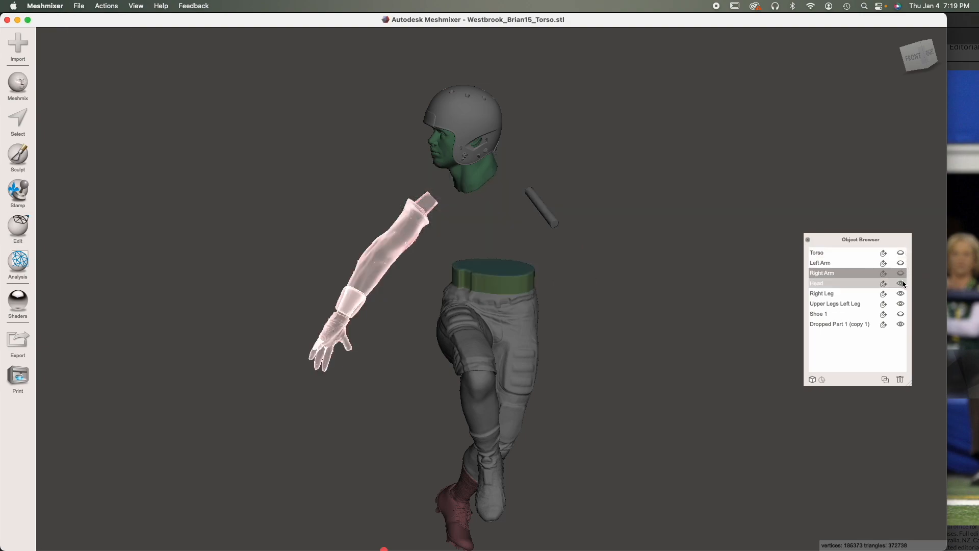
pyautogui.click(901, 283)
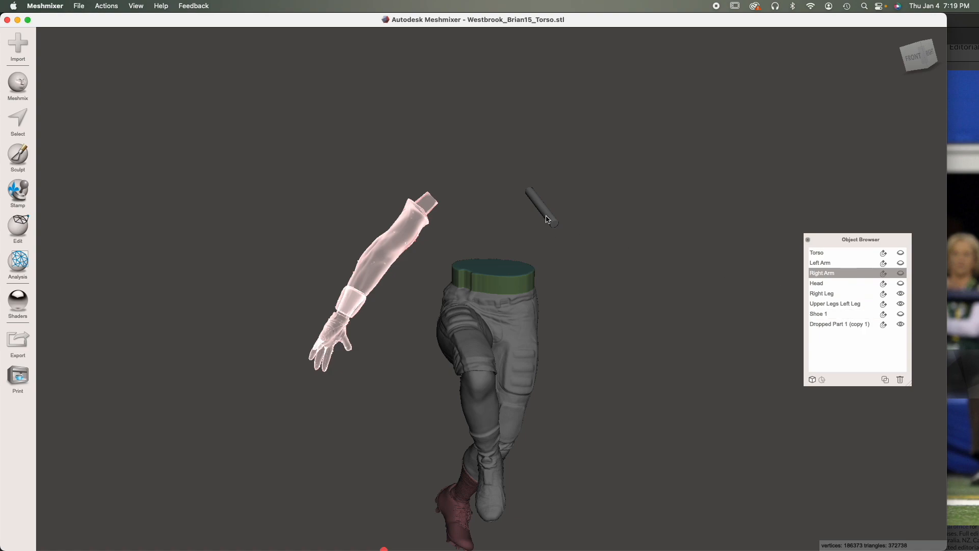
pyautogui.click(900, 324)
pyautogui.click(900, 314)
pyautogui.click(901, 294)
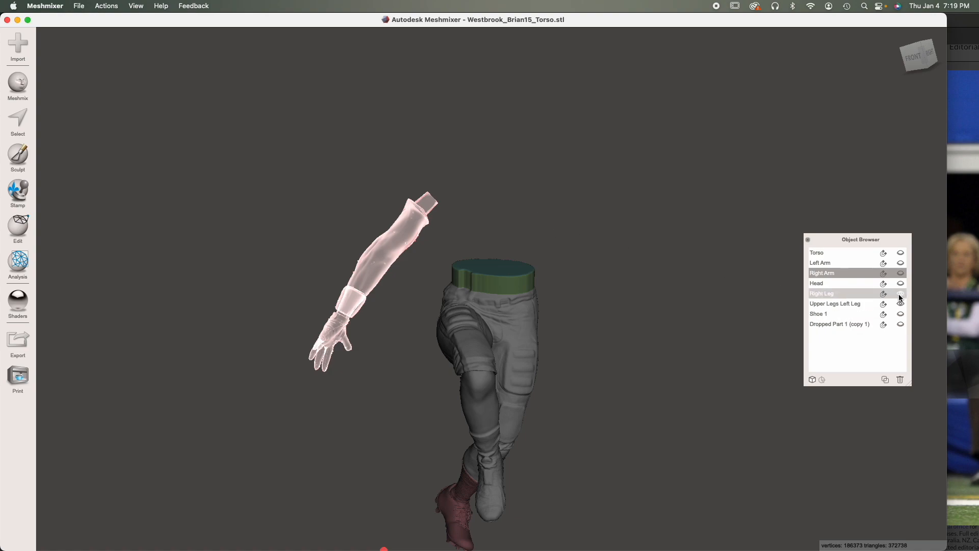
# Step: Start a plane cut on the Upper Legs Left Leg part along the pants hem below the left knee
pyautogui.click(506, 308)
pyautogui.moveTo(533, 402); pyautogui.dragTo(510, 393, button='right')
pyautogui.moveTo(509, 390); pyautogui.dragTo(536, 304, button='middle')
pyautogui.scroll(5, 528, 311)
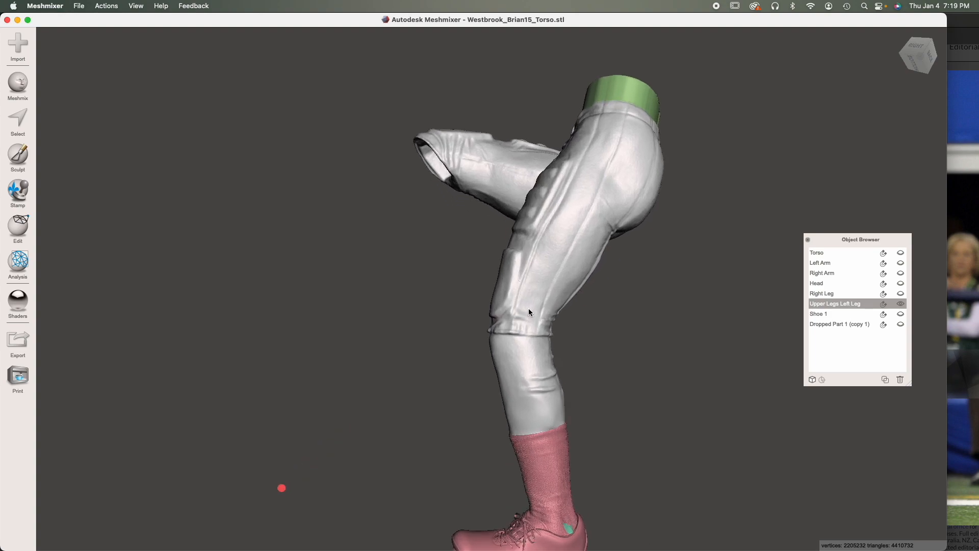
pyautogui.scroll(10, 526, 286)
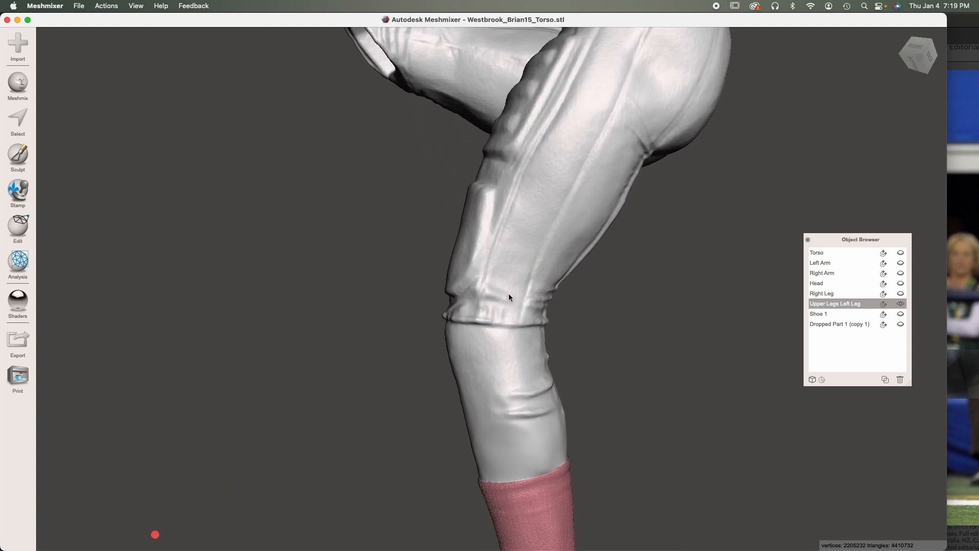
pyautogui.click(18, 228)
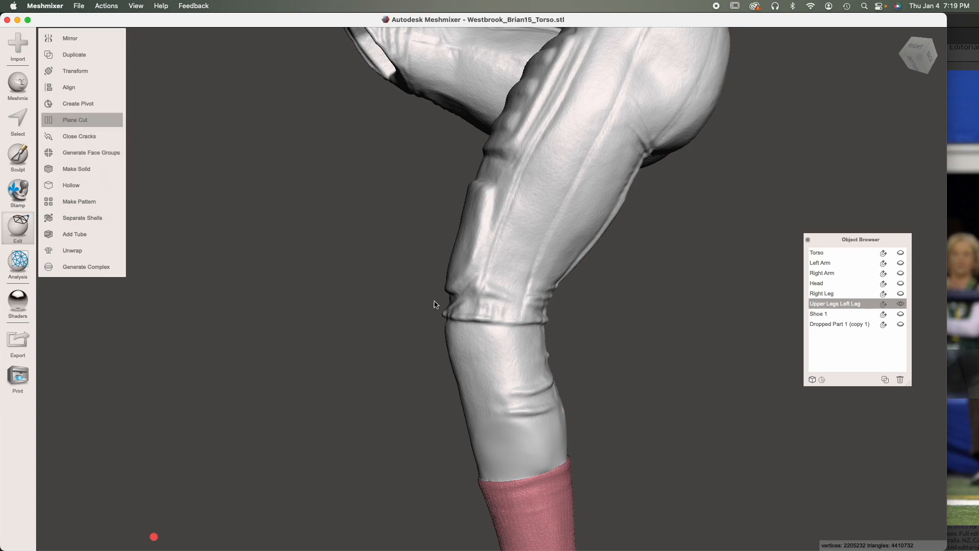
pyautogui.moveTo(421, 321); pyautogui.dragTo(585, 332)
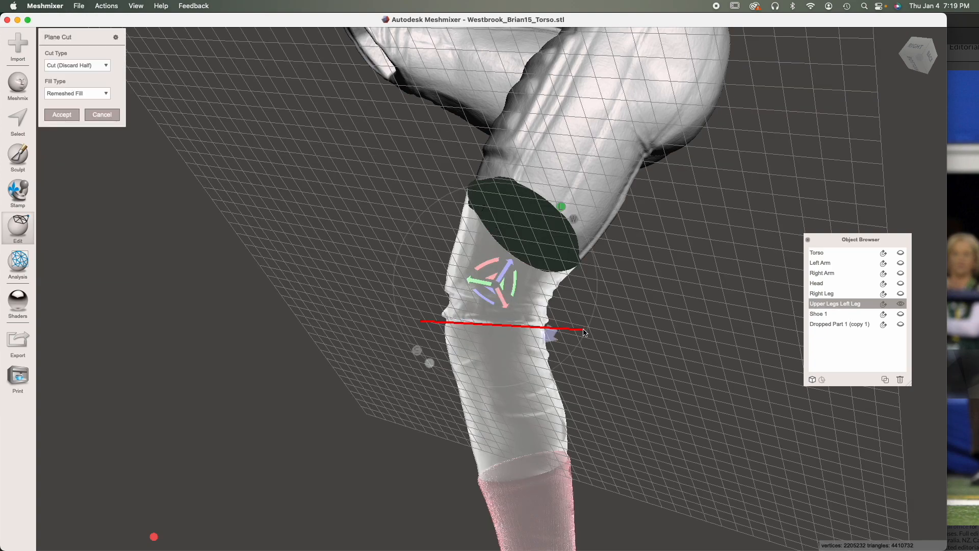
# Step: Shift the cutting plane onto the pants hem and tilt it about 1.3° to follow the hem line
pyautogui.moveTo(407, 368); pyautogui.dragTo(577, 385, button='right')
pyautogui.moveTo(574, 378); pyautogui.dragTo(576, 314)
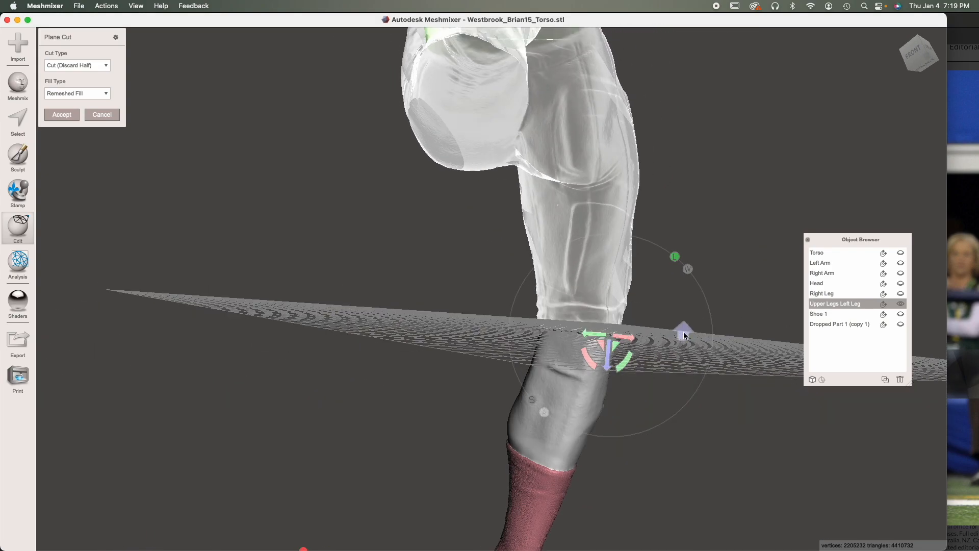
pyautogui.moveTo(576, 313); pyautogui.dragTo(509, 354, button='right')
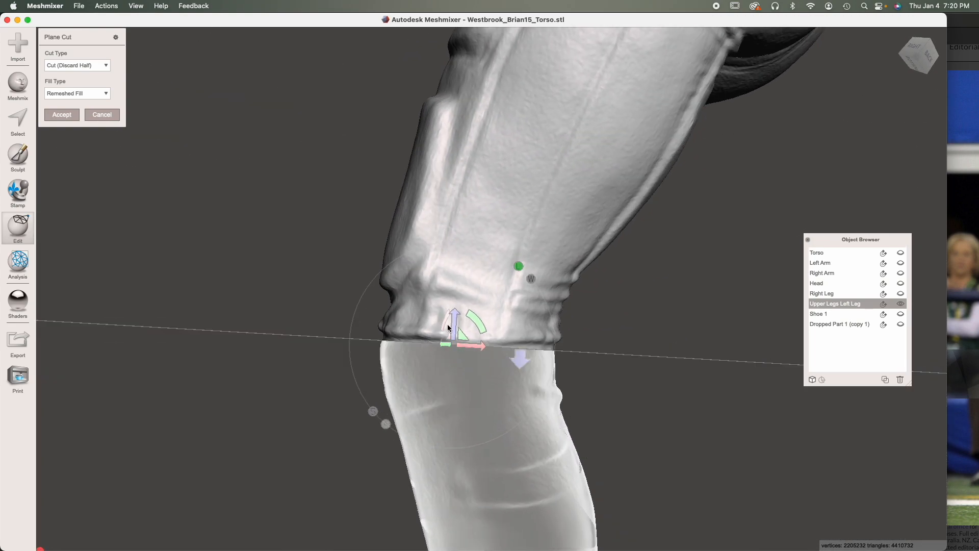
pyautogui.moveTo(455, 320); pyautogui.dragTo(454, 324)
pyautogui.moveTo(519, 371); pyautogui.dragTo(583, 370, button='right')
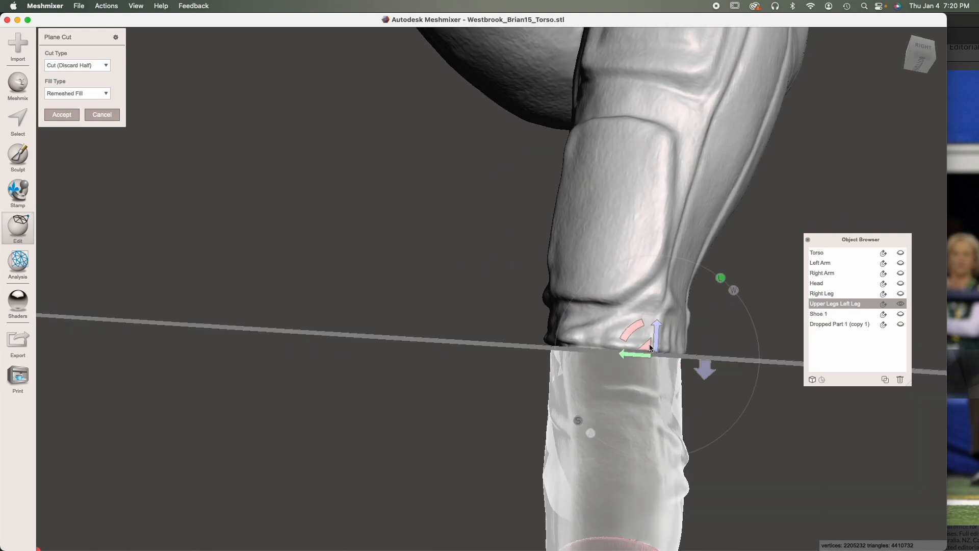
pyautogui.moveTo(636, 328); pyautogui.dragTo(637, 328)
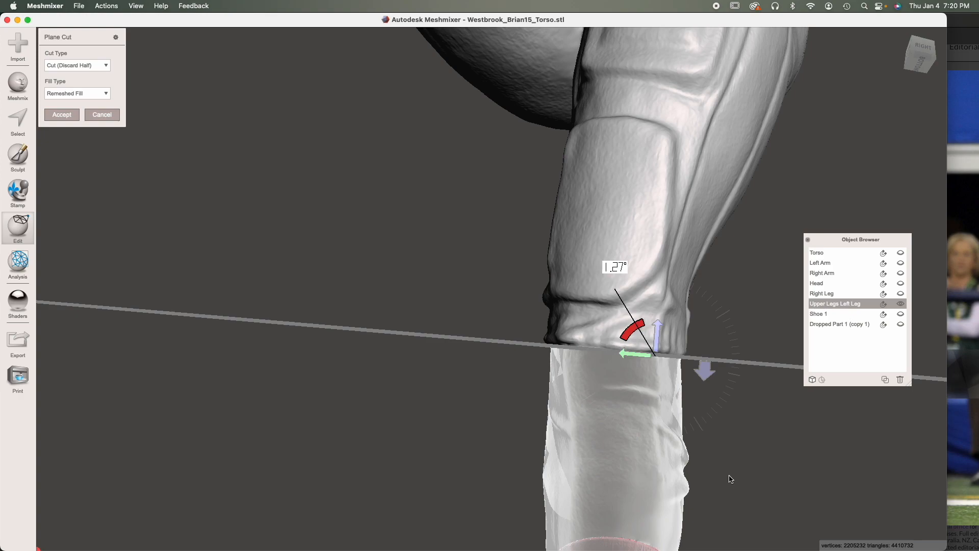
# Step: Apply the plane cut as Slice (Keep Both) with Remeshed Fill to split the leg at the hem
pyautogui.moveTo(731, 479); pyautogui.dragTo(370, 297, button='right')
pyautogui.click(102, 66)
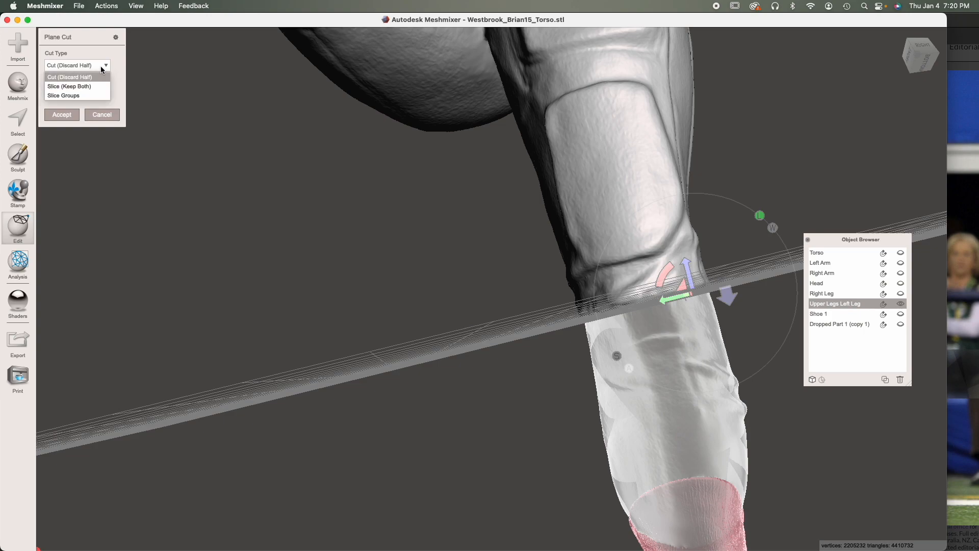
pyautogui.click(86, 88)
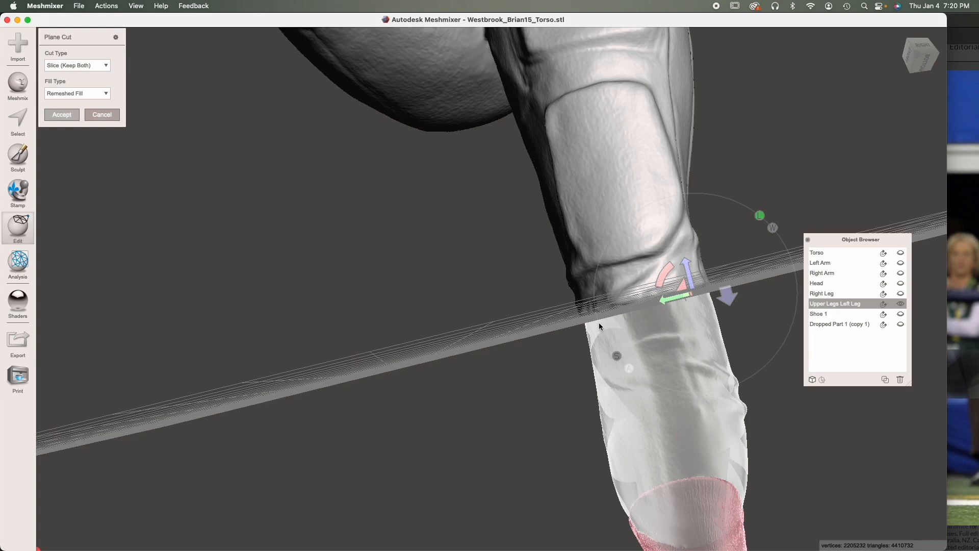
pyautogui.scroll(-4, 598, 322)
pyautogui.moveTo(539, 317); pyautogui.dragTo(461, 363, button='right')
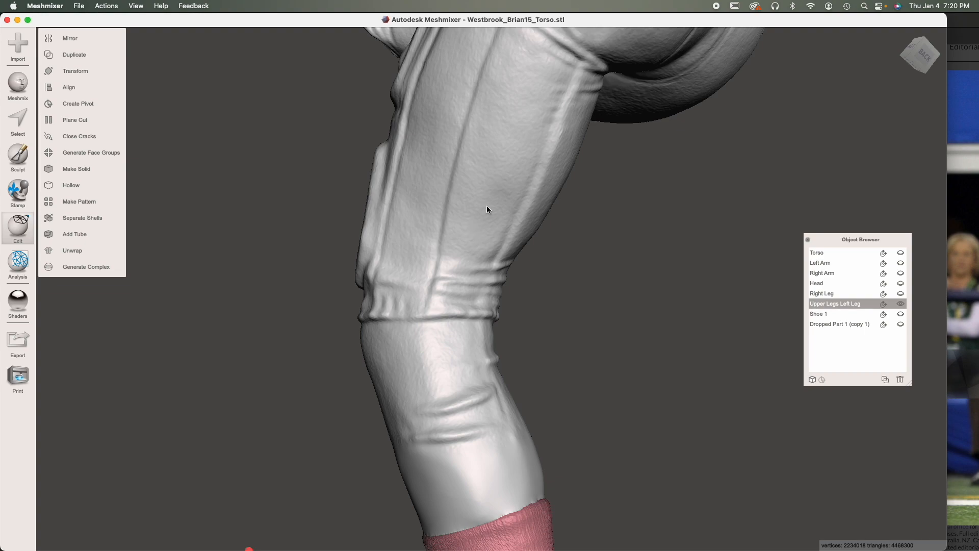
# Step: Separate the sliced Upper Legs Left Leg part into individual shells
pyautogui.click(825, 305)
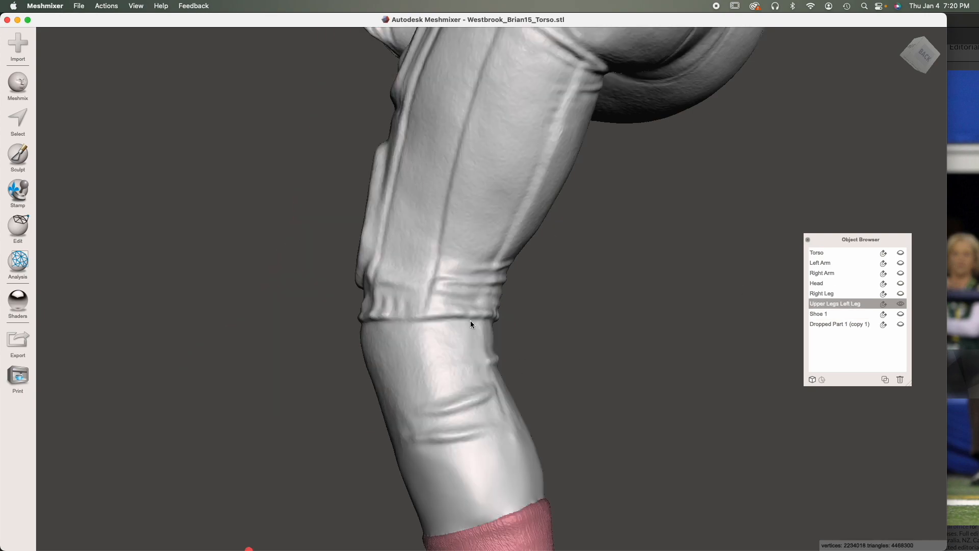
pyautogui.click(26, 235)
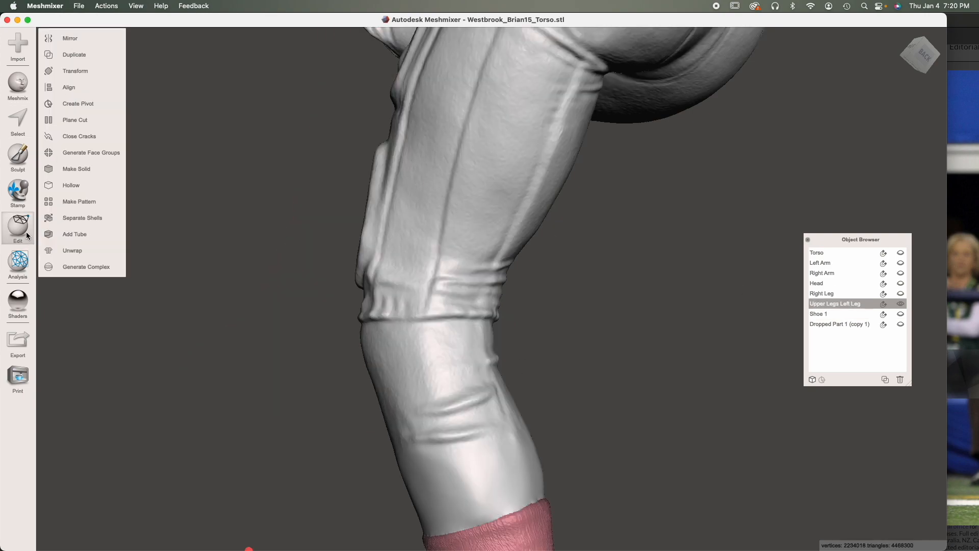
pyautogui.scroll(-5, 71, 155)
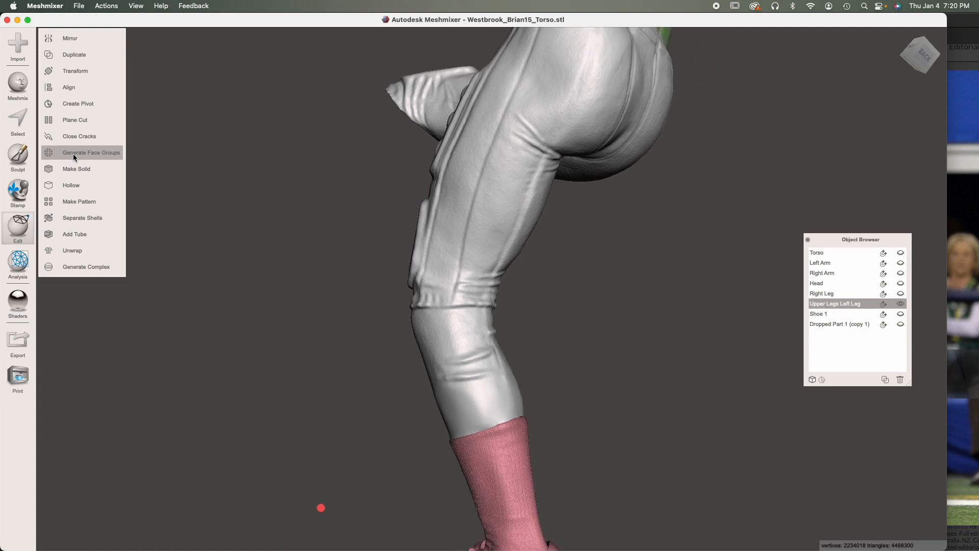
pyautogui.click(87, 218)
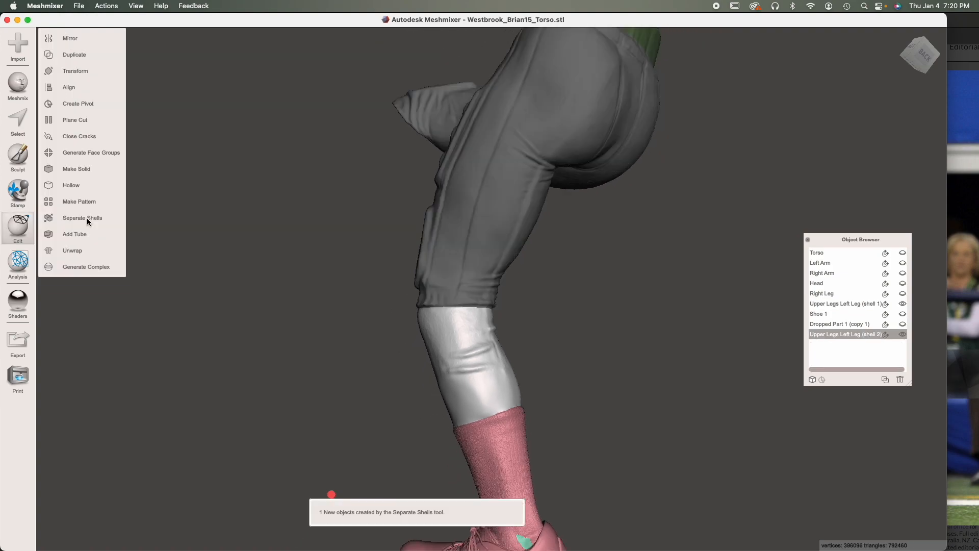
# Step: Check the split by selecting the pants and lower leg in turn and toggling the lower leg's visibility
pyautogui.click(482, 223)
pyautogui.click(473, 389)
pyautogui.click(471, 229)
pyautogui.click(465, 332)
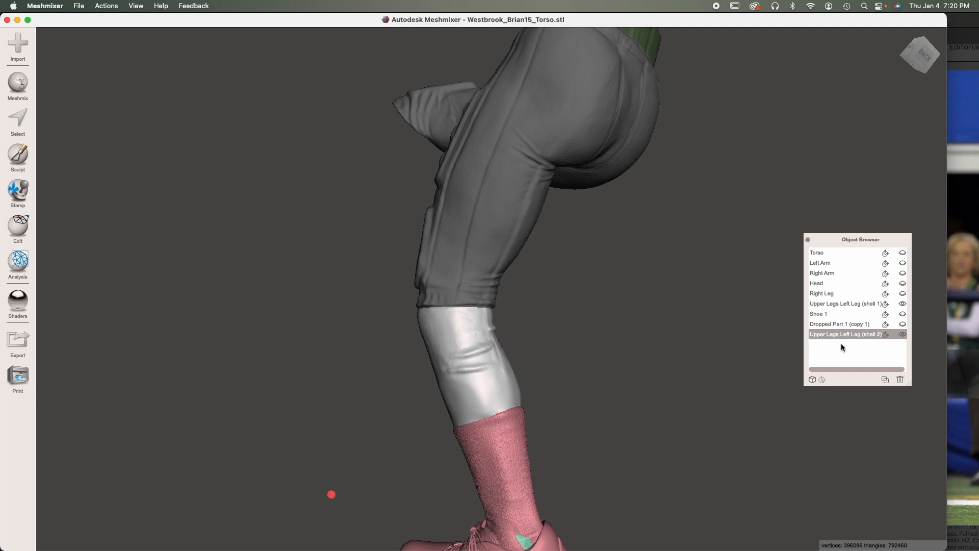
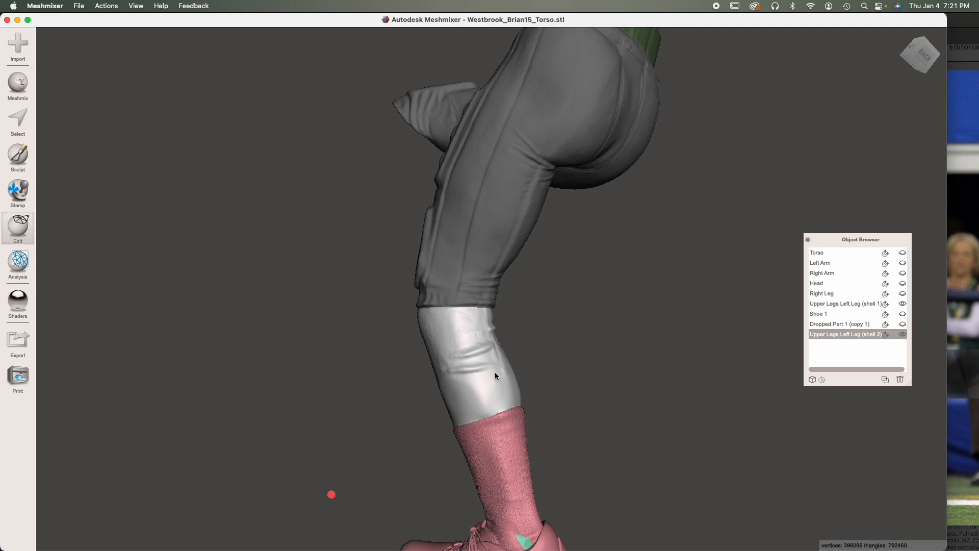
pyautogui.moveTo(468, 270); pyautogui.dragTo(543, 276, button='right')
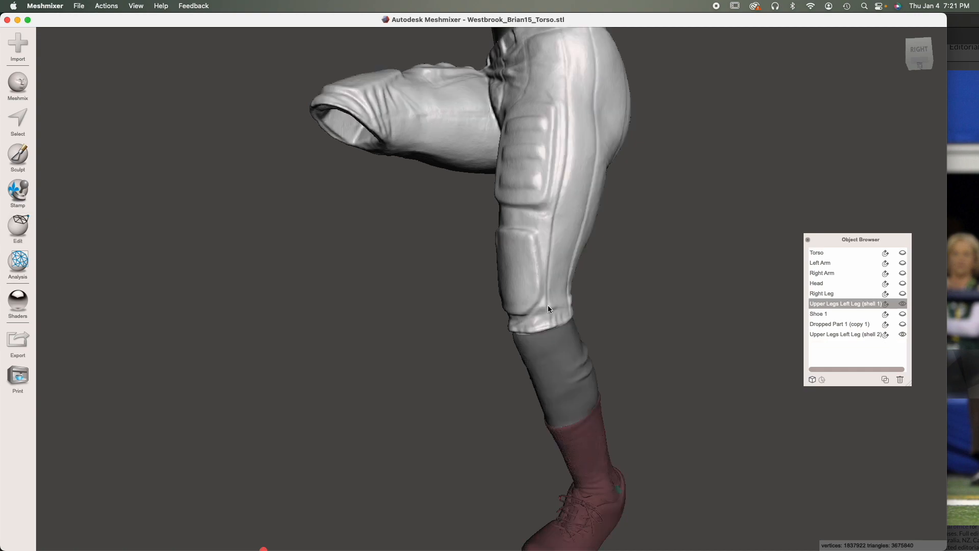
pyautogui.click(903, 334)
pyautogui.click(540, 228)
pyautogui.moveTo(540, 227); pyautogui.dragTo(607, 303, button='right')
pyautogui.click(902, 334)
pyautogui.moveTo(713, 354); pyautogui.dragTo(641, 360, button='right')
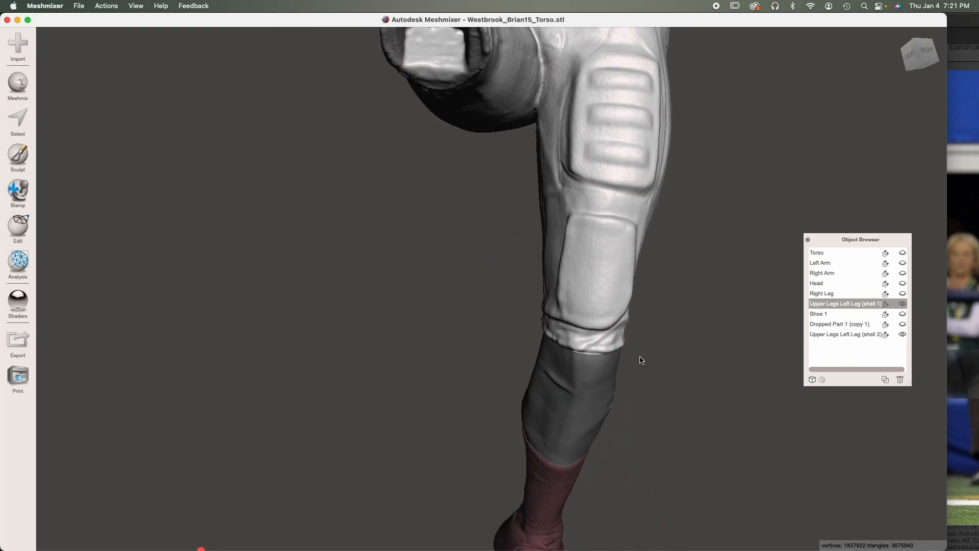
pyautogui.scroll(6, 633, 363)
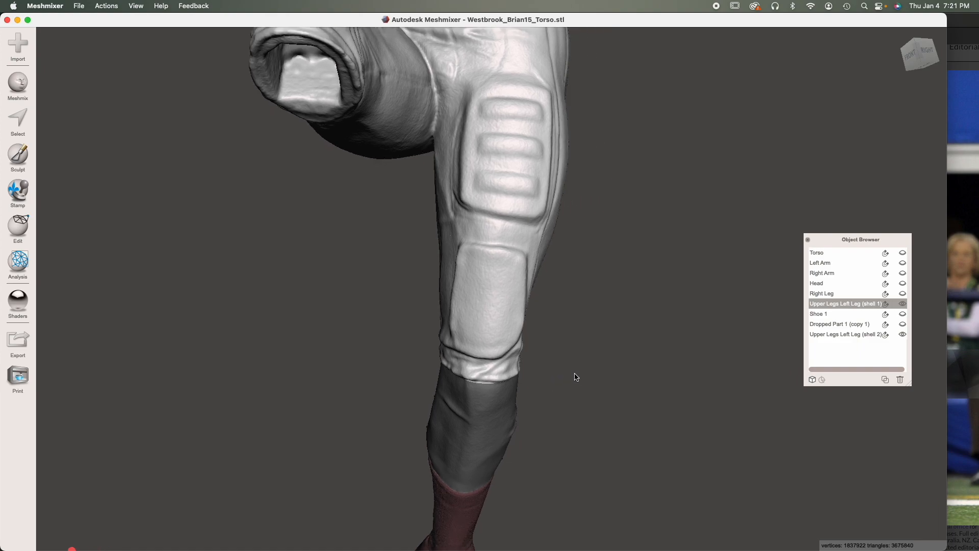
pyautogui.moveTo(544, 338); pyautogui.dragTo(393, 351, button='right')
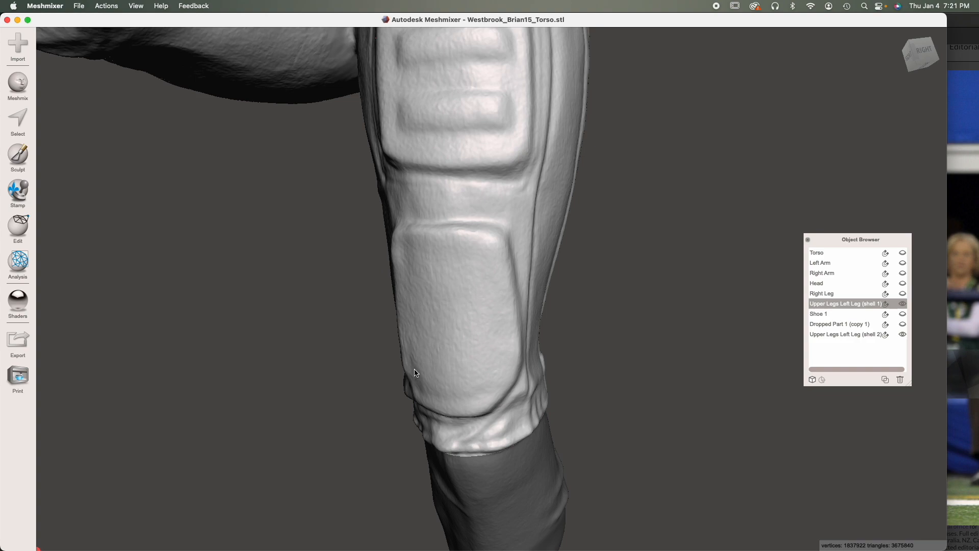
pyautogui.moveTo(415, 372); pyautogui.dragTo(430, 364, button='right')
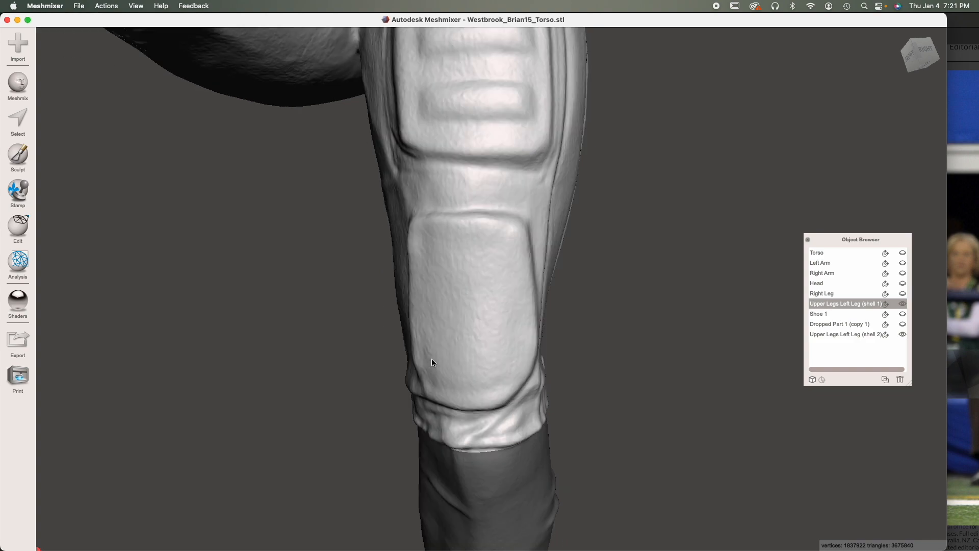
pyautogui.click(20, 164)
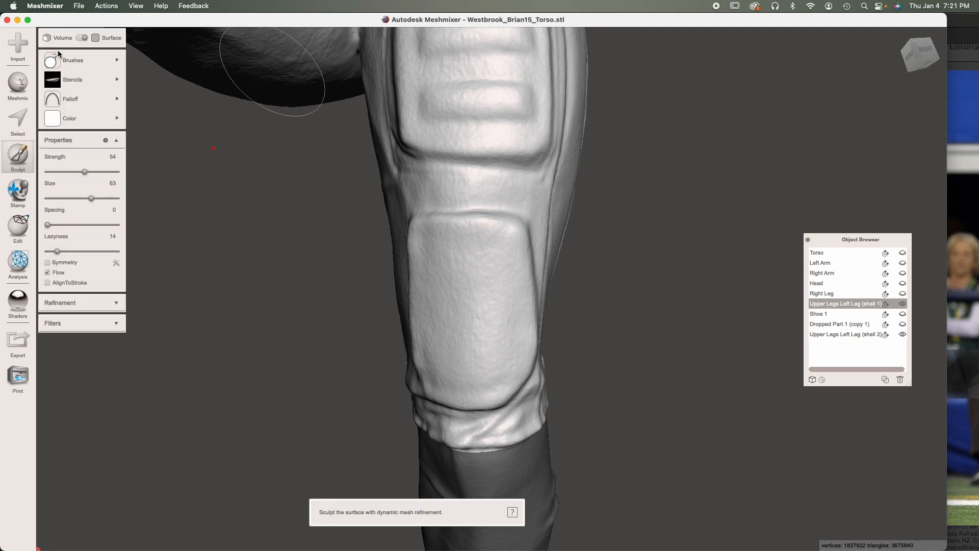
pyautogui.click(82, 39)
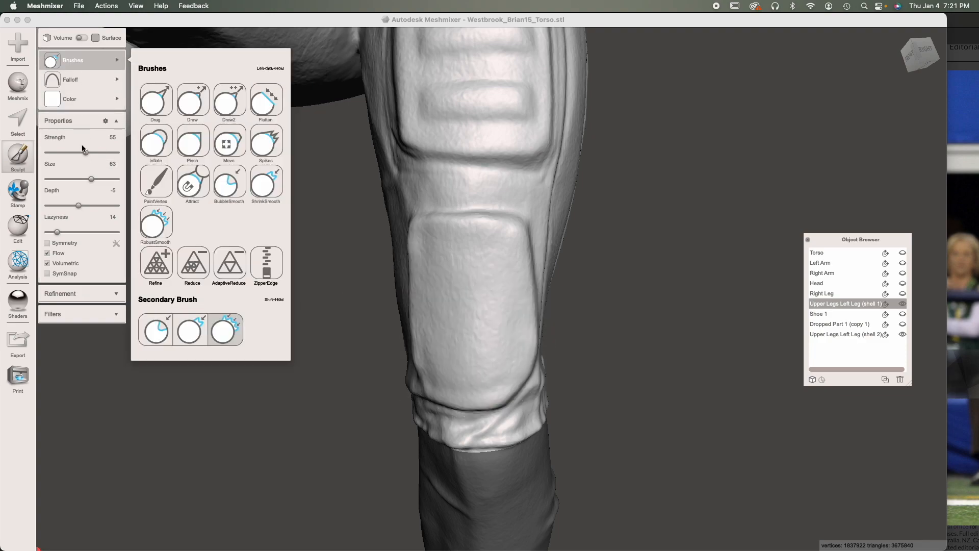
pyautogui.click(78, 152)
pyautogui.press('Escape')
# Step: Select the whole lower knee pad on the left pants leg with a size 43 selection brush and delete its faces
pyautogui.moveTo(489, 337)
pyautogui.mouseDown(button='middle')
pyautogui.moveTo(417, 351)
pyautogui.moveTo(344, 349)
pyautogui.mouseUp(button='middle')
pyautogui.moveTo(344, 349)
pyautogui.mouseDown(button='right')
pyautogui.moveTo(484, 339)
pyautogui.moveTo(392, 338)
pyautogui.moveTo(351, 256)
pyautogui.mouseUp(button='right')
pyautogui.press('s')
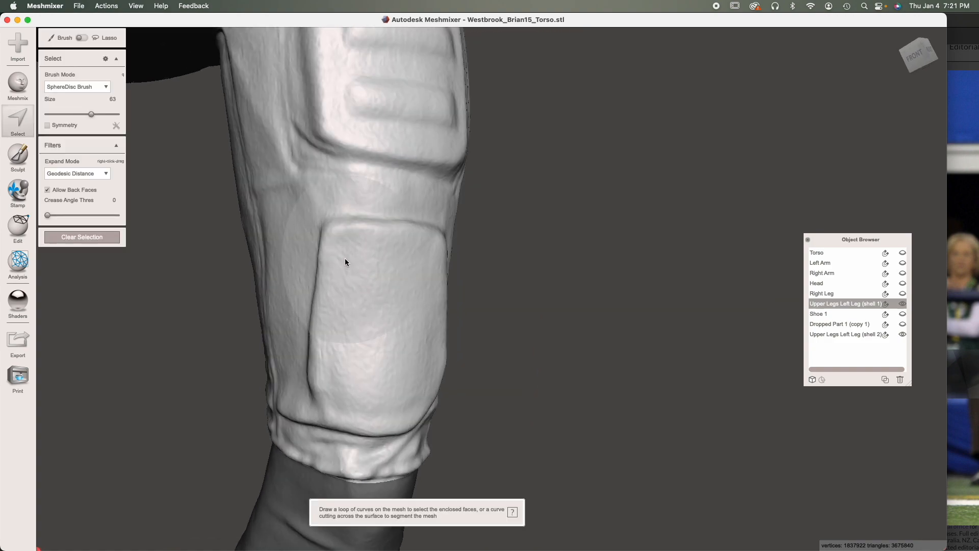
pyautogui.press('[')
pyautogui.press('[')
pyautogui.press('[')
pyautogui.press('[')
pyautogui.press('[')
pyautogui.moveTo(360, 240)
pyautogui.mouseDown()
pyautogui.moveTo(332, 271)
pyautogui.moveTo(325, 363)
pyautogui.moveTo(337, 396)
pyautogui.moveTo(321, 400)
pyautogui.moveTo(356, 413)
pyautogui.moveTo(345, 398)
pyautogui.moveTo(299, 387)
pyautogui.mouseUp()
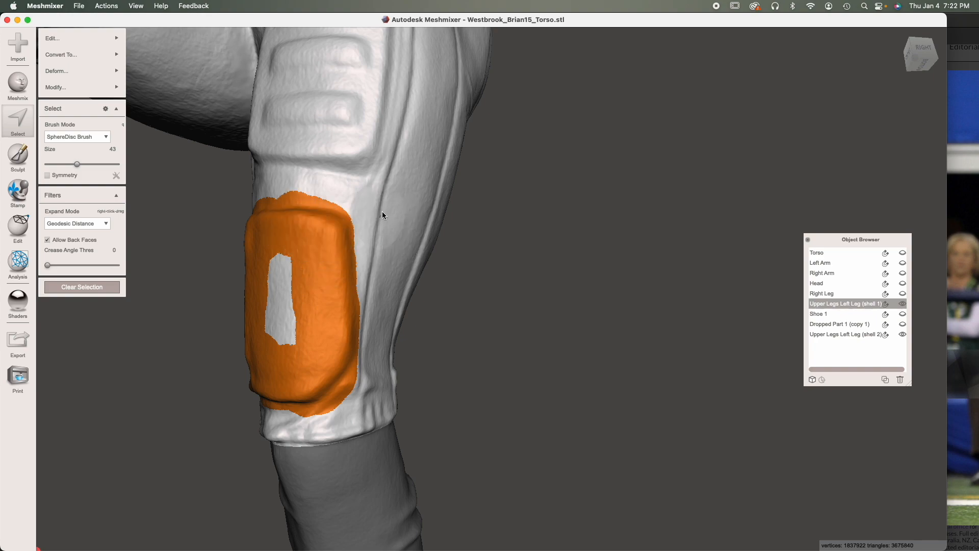
pyautogui.moveTo(283, 270)
pyautogui.mouseDown()
pyautogui.moveTo(284, 332)
pyautogui.moveTo(435, 326)
pyautogui.moveTo(344, 327)
pyautogui.mouseUp()
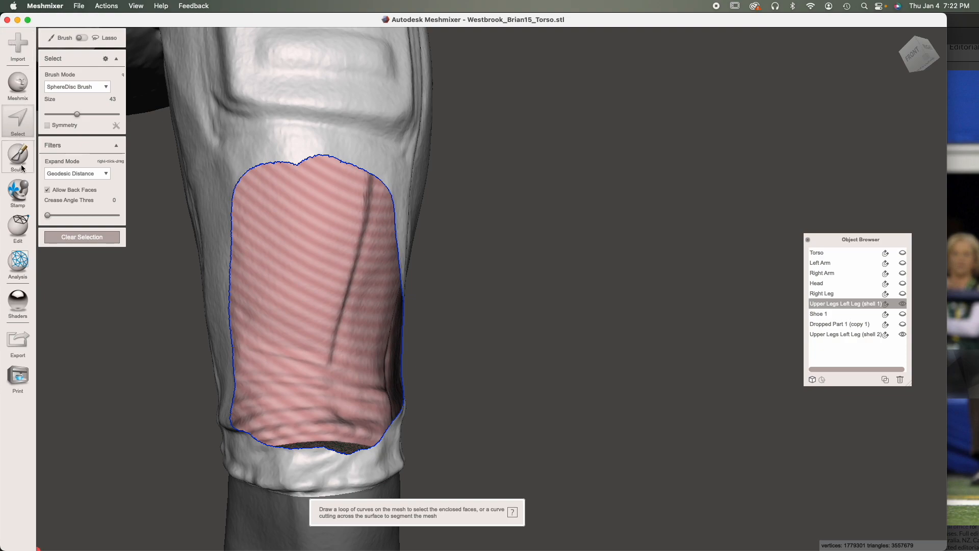
# Step: Select a round patch of faces at the upper edge of the knee hole and run Erase & Fill on it
pyautogui.click(297, 164)
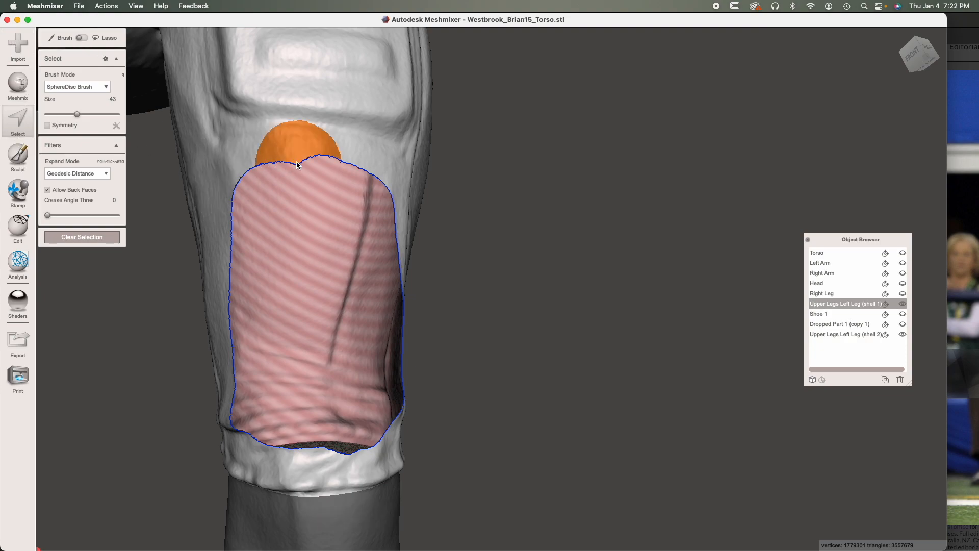
pyautogui.click(61, 55)
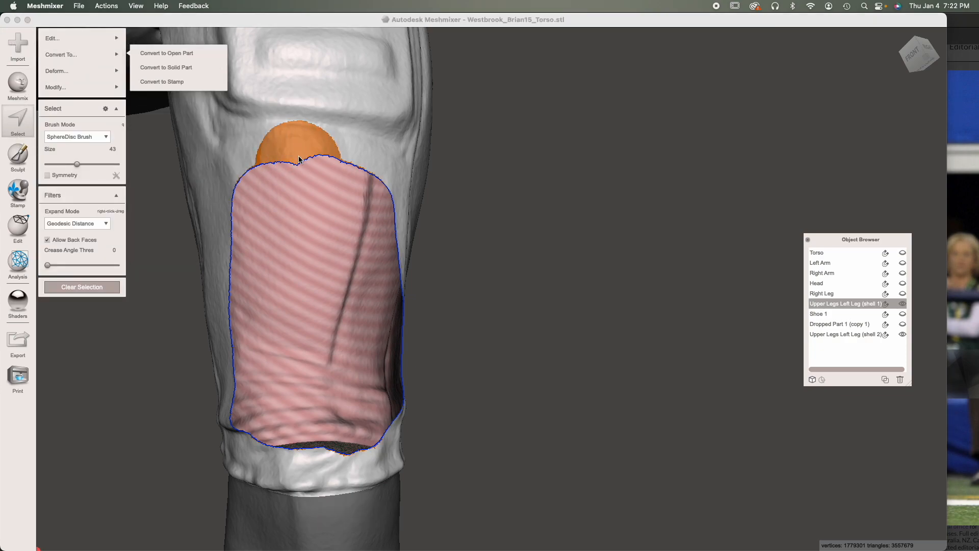
pyautogui.click(56, 38)
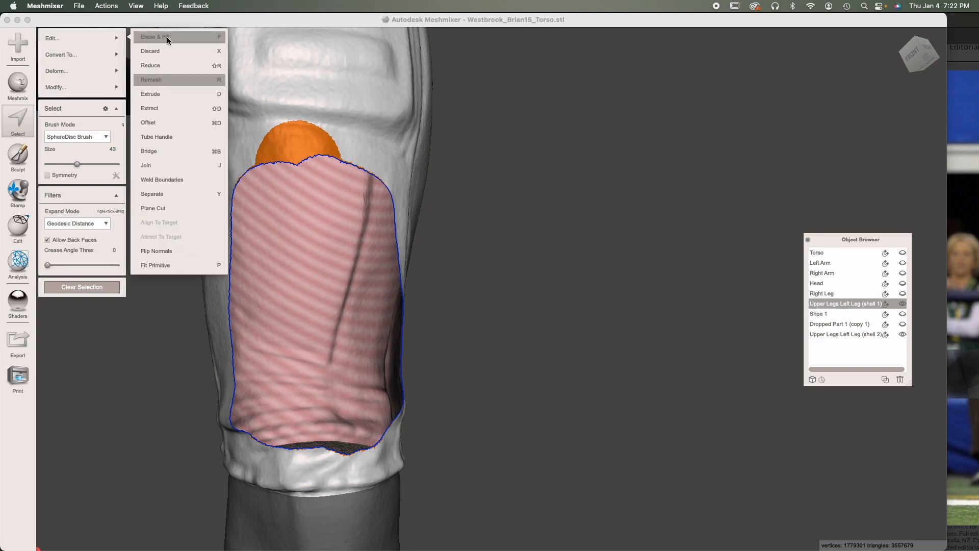
pyautogui.click(168, 39)
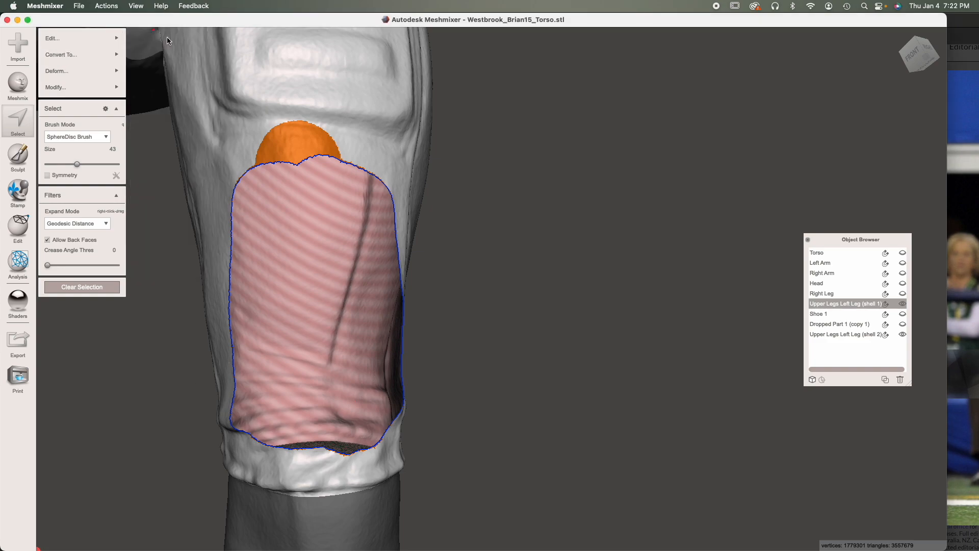
pyautogui.moveTo(250, 131); pyautogui.dragTo(400, 269, button='right')
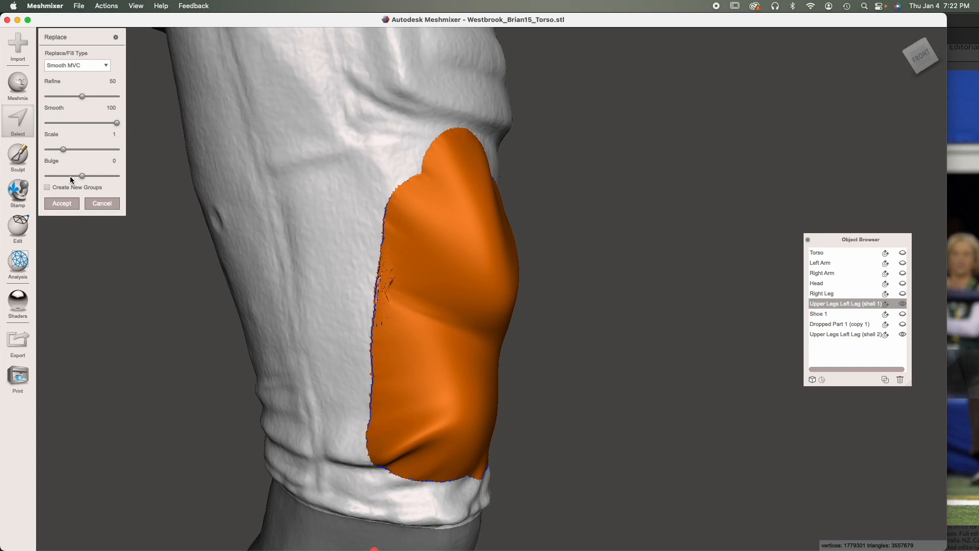
# Step: Set the Smooth MVC fill's Bulge to -4, accept the replacement and clear the selection
pyautogui.scroll(1, 69, 176)
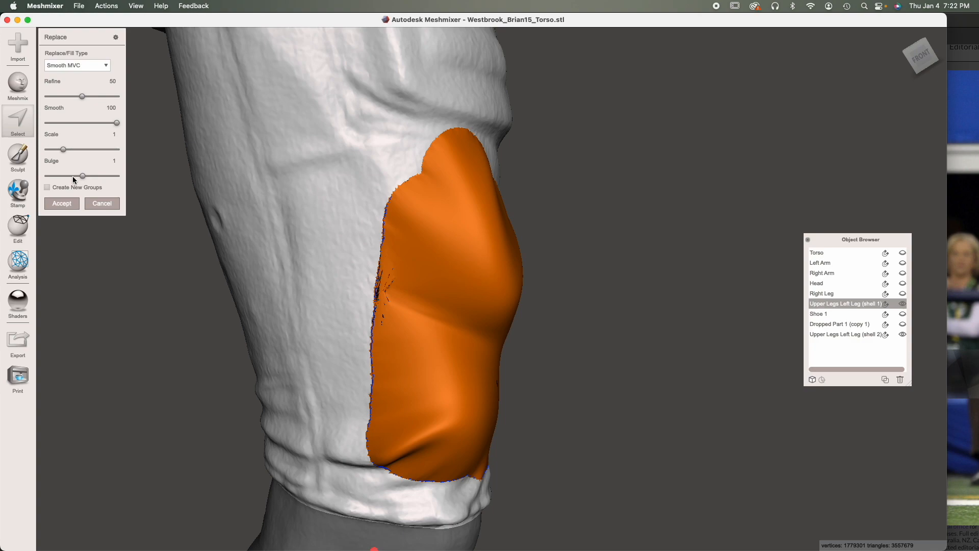
pyautogui.scroll(-5, 72, 176)
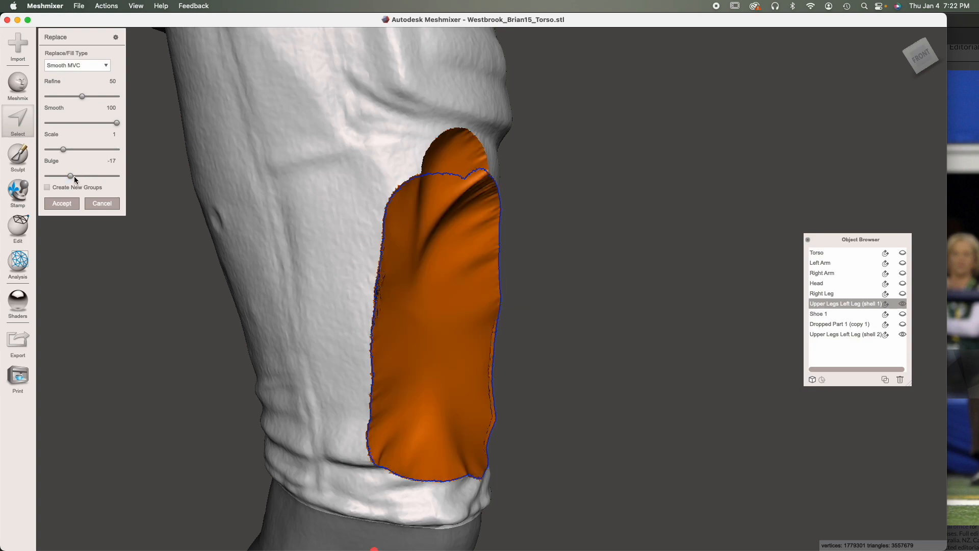
pyautogui.moveTo(74, 176); pyautogui.dragTo(78, 176)
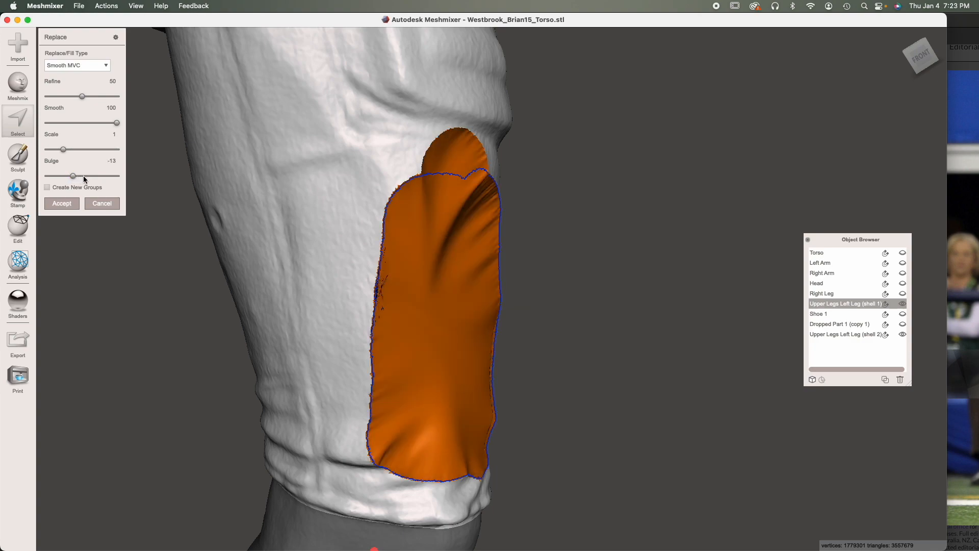
pyautogui.scroll(2, 83, 175)
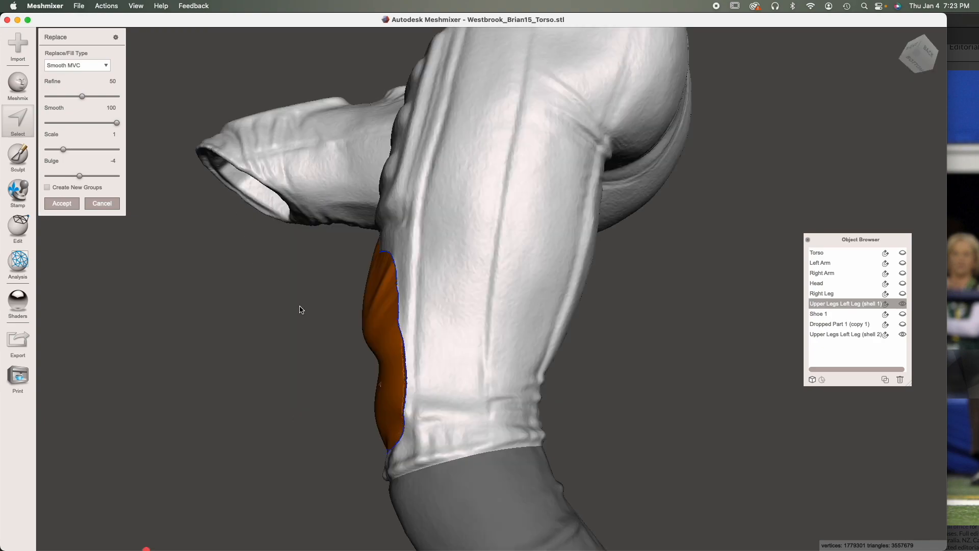
pyautogui.moveTo(373, 320); pyautogui.dragTo(579, 308, button='right')
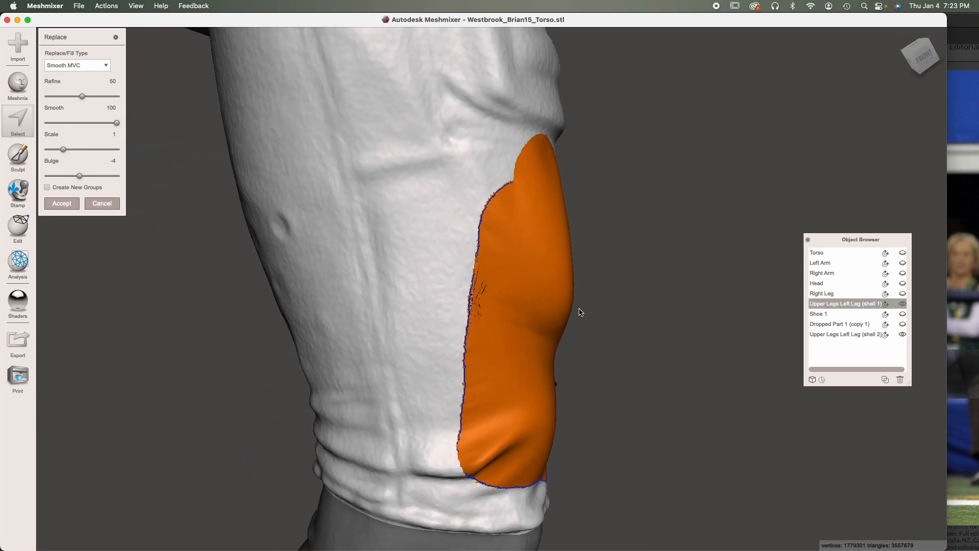
pyautogui.click(61, 203)
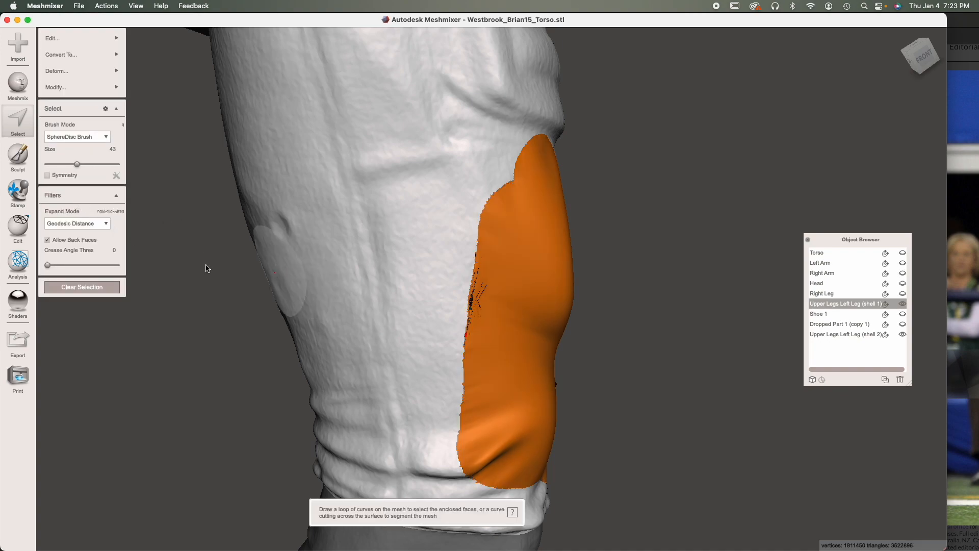
pyautogui.click(82, 287)
# Step: Smooth the cracks along the filled patch's side edge with the ShrinkSmooth brush at strength 100 and size 36
pyautogui.moveTo(373, 345); pyautogui.dragTo(312, 361, button='right')
pyautogui.scroll(10, 305, 320)
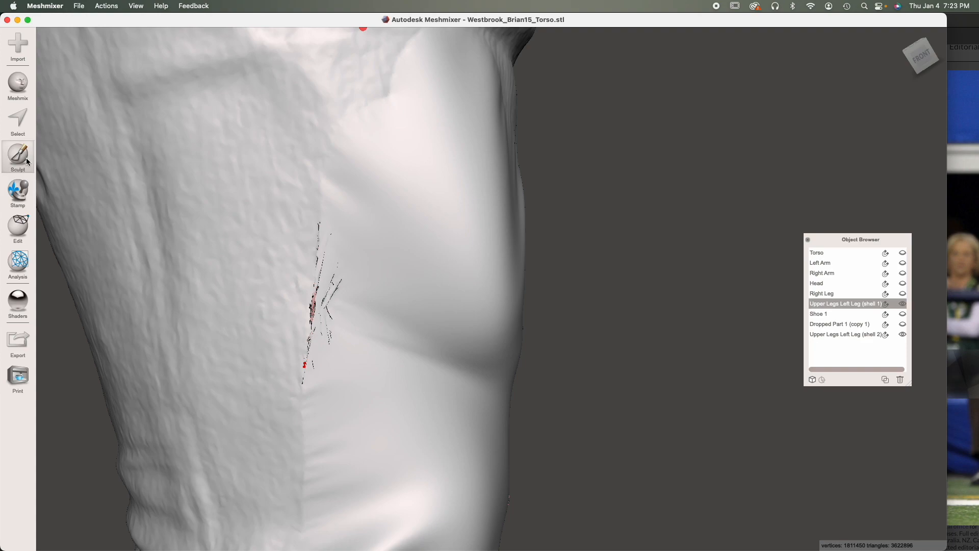
pyautogui.click(75, 60)
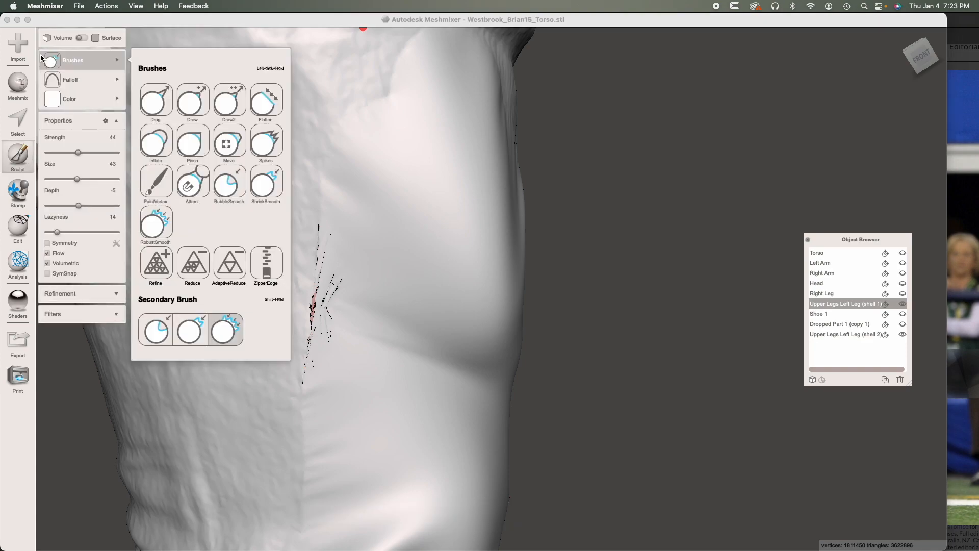
pyautogui.click(271, 185)
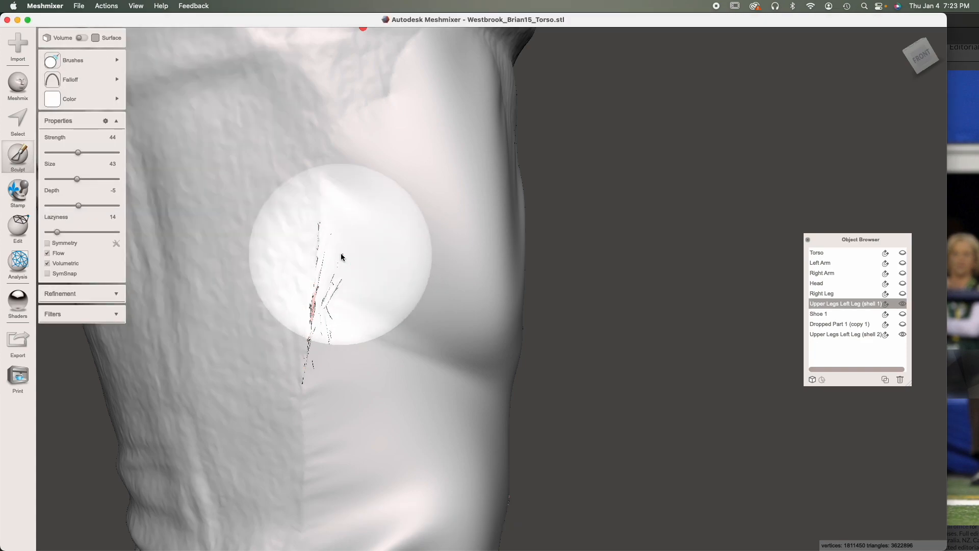
pyautogui.press('[')
pyautogui.press('[')
pyautogui.press('[')
pyautogui.press('[')
pyautogui.press('[')
pyautogui.press('[')
pyautogui.press('[')
pyautogui.moveTo(337, 254)
pyautogui.mouseDown()
pyautogui.moveTo(317, 291)
pyautogui.moveTo(327, 320)
pyautogui.moveTo(319, 303)
pyautogui.moveTo(332, 299)
pyautogui.mouseUp()
pyautogui.click(120, 153)
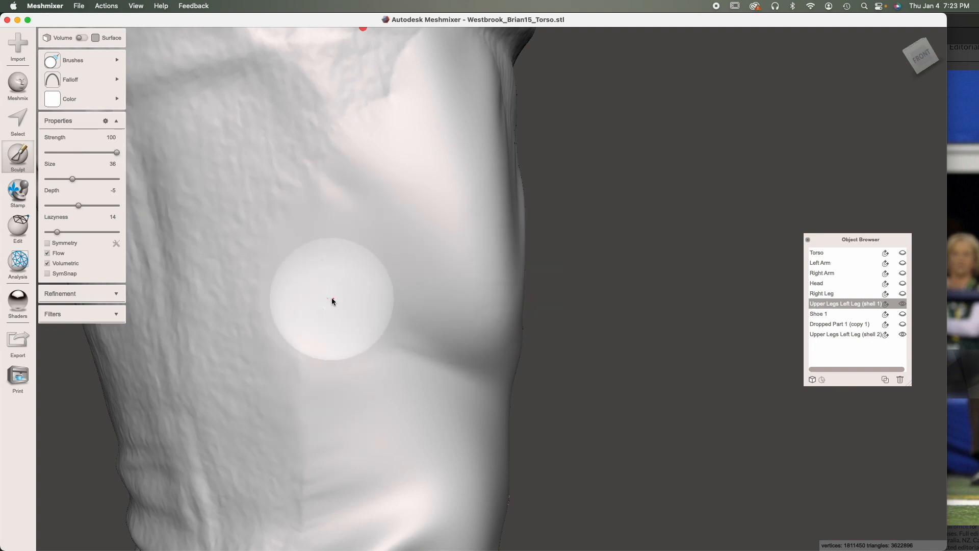
# Step: Smooth the filled patch along its opposite side seam with the brush reduced to size 30
pyautogui.scroll(-5, 511, 242)
pyautogui.moveTo(512, 243)
pyautogui.mouseDown(button='right')
pyautogui.moveTo(274, 343)
pyautogui.moveTo(422, 307)
pyautogui.moveTo(446, 343)
pyautogui.mouseUp(button='right')
pyautogui.scroll(5, 445, 344)
pyautogui.press('[')
pyautogui.moveTo(648, 405)
pyautogui.mouseDown()
pyautogui.moveTo(355, 379)
pyautogui.moveTo(468, 395)
pyautogui.moveTo(393, 389)
pyautogui.moveTo(470, 387)
pyautogui.mouseUp()
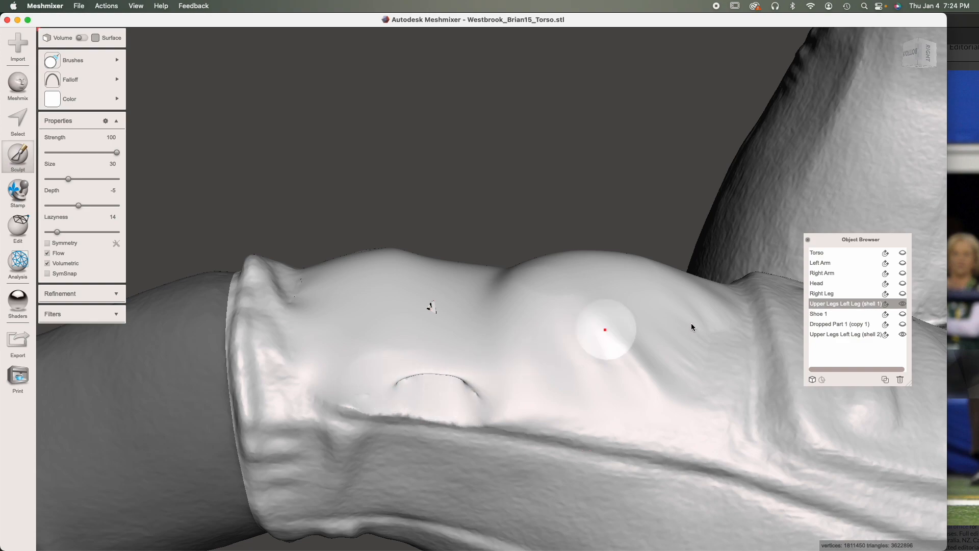
# Step: Flatten the bulges across the filled knee area with the smoothing brush enlarged in stages to size 45
pyautogui.press(']')
pyautogui.press(']')
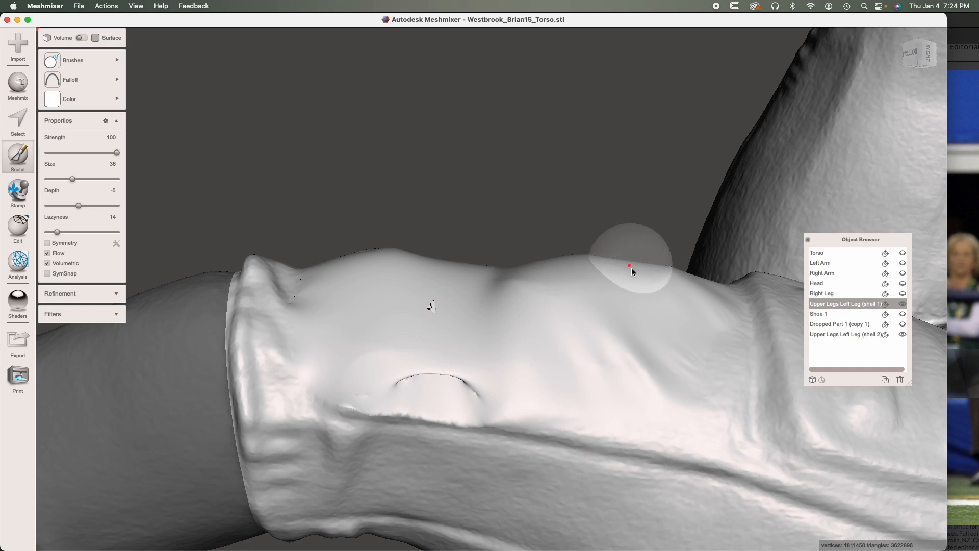
pyautogui.press(']')
pyautogui.press(']')
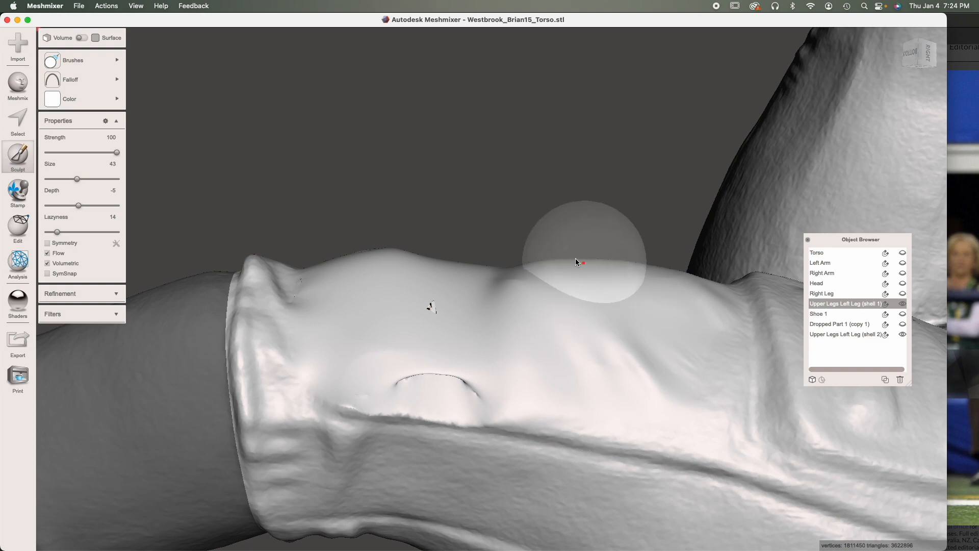
pyautogui.press(']')
pyautogui.moveTo(410, 307)
pyautogui.mouseDown(button='right')
pyautogui.moveTo(481, 384)
pyautogui.moveTo(646, 488)
pyautogui.moveTo(642, 459)
pyautogui.moveTo(577, 396)
pyautogui.mouseUp(button='right')
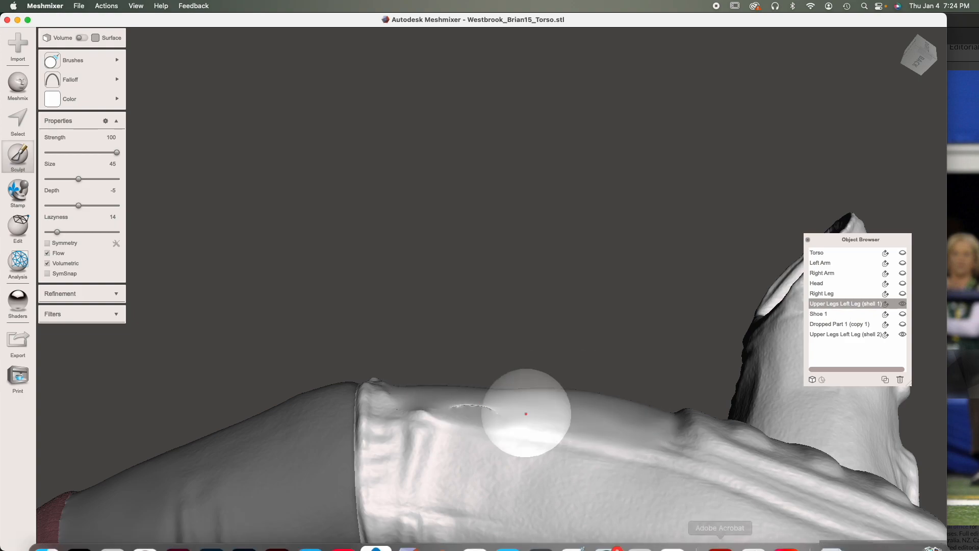
pyautogui.moveTo(526, 412); pyautogui.dragTo(360, 328, button='right')
pyautogui.moveTo(691, 402)
pyautogui.mouseDown(button='right')
pyautogui.moveTo(392, 352)
pyautogui.moveTo(420, 356)
pyautogui.moveTo(454, 299)
pyautogui.mouseUp(button='right')
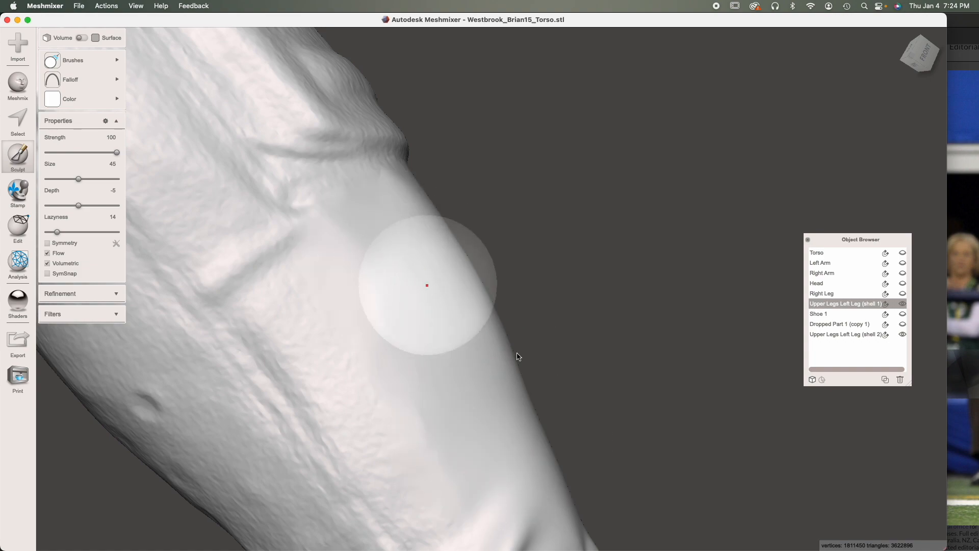
pyautogui.moveTo(507, 437)
pyautogui.mouseDown(button='right')
pyautogui.moveTo(376, 423)
pyautogui.moveTo(383, 451)
pyautogui.mouseUp(button='right')
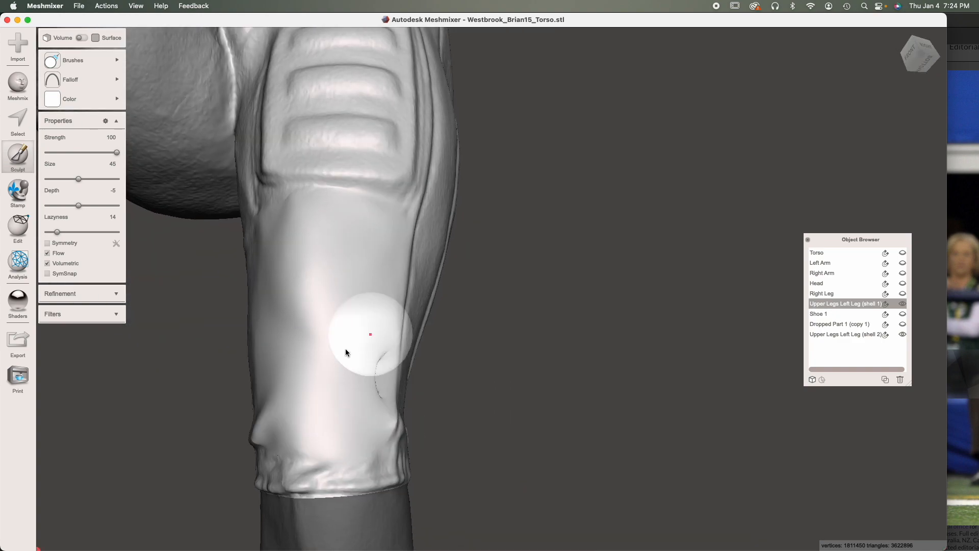
pyautogui.scroll(8, 365, 388)
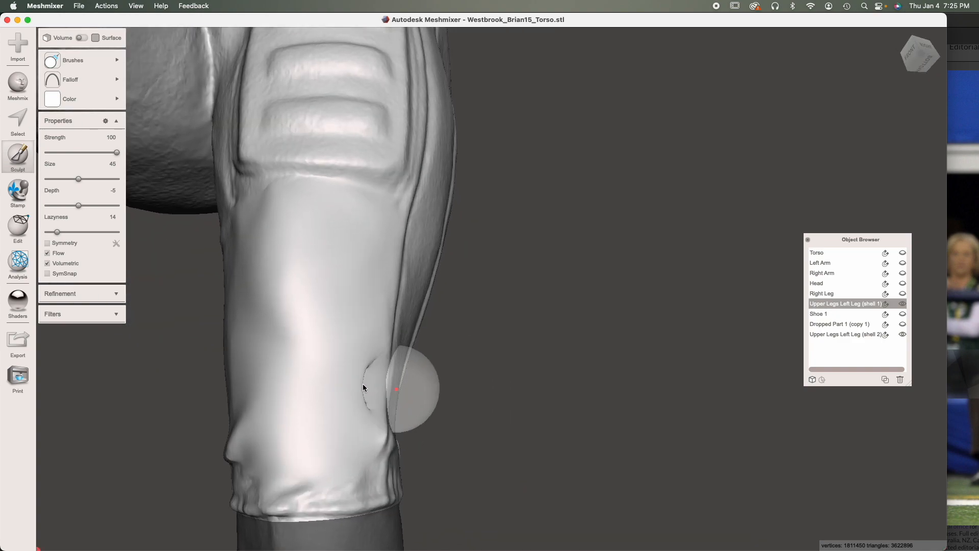
# Step: Smooth out the curved crease on the side of the knee patch with the brush reduced to size 28
pyautogui.scroll(-8, 447, 374)
pyautogui.moveTo(443, 381); pyautogui.dragTo(612, 345, button='right')
pyautogui.scroll(5, 592, 337)
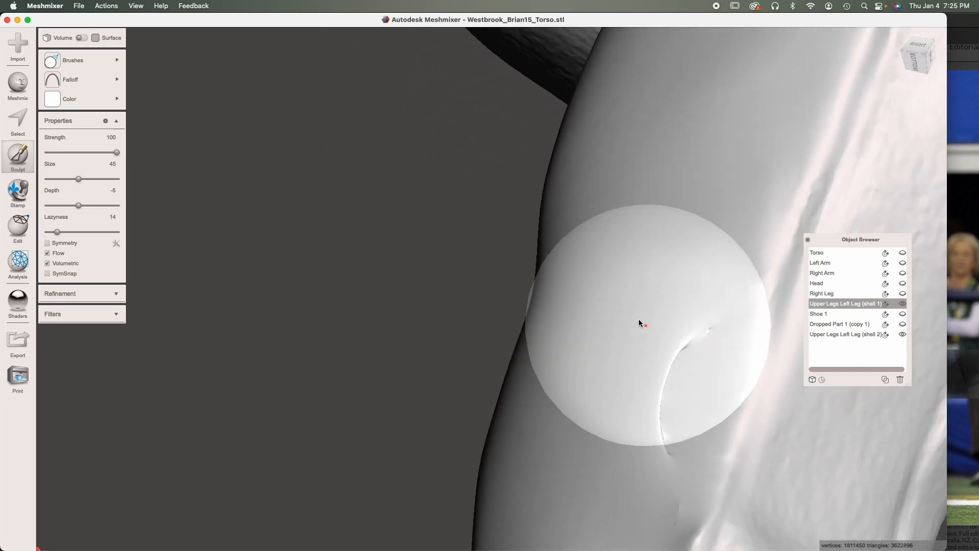
pyautogui.press('[')
pyautogui.press('[')
pyautogui.press('[')
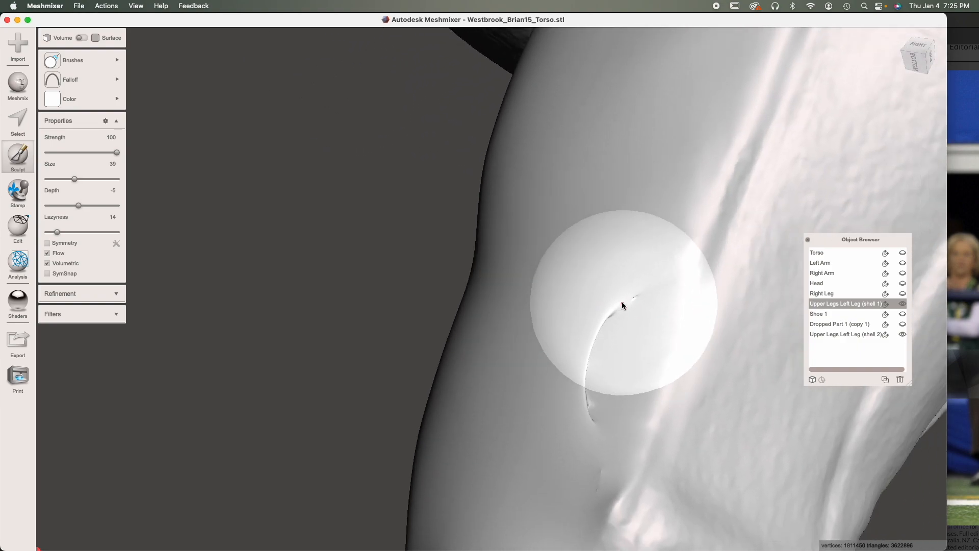
pyautogui.press('[')
pyautogui.press('[')
pyautogui.press('[')
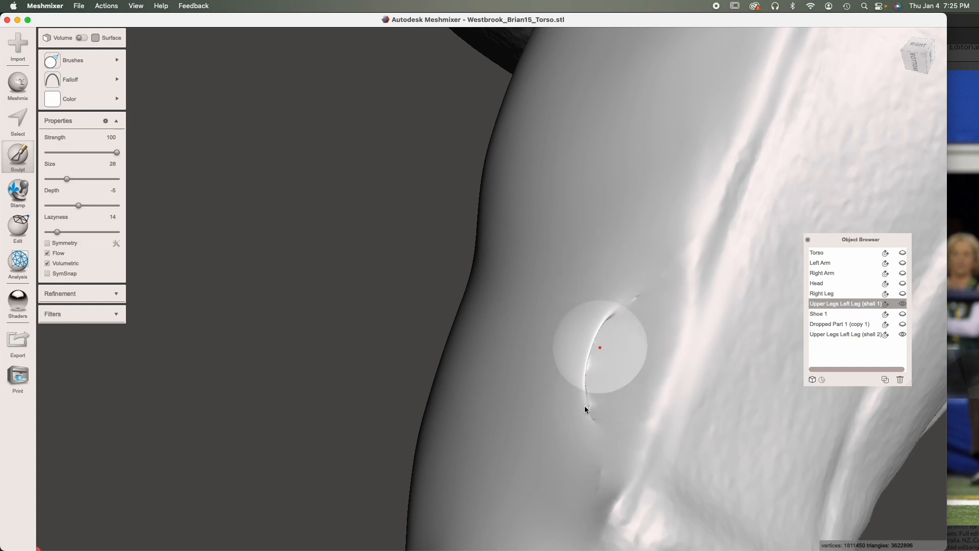
pyautogui.moveTo(596, 362)
pyautogui.mouseDown()
pyautogui.moveTo(622, 324)
pyautogui.moveTo(604, 394)
pyautogui.moveTo(623, 334)
pyautogui.moveTo(656, 290)
pyautogui.moveTo(607, 402)
pyautogui.moveTo(564, 468)
pyautogui.moveTo(579, 361)
pyautogui.moveTo(641, 283)
pyautogui.moveTo(583, 489)
pyautogui.mouseUp()
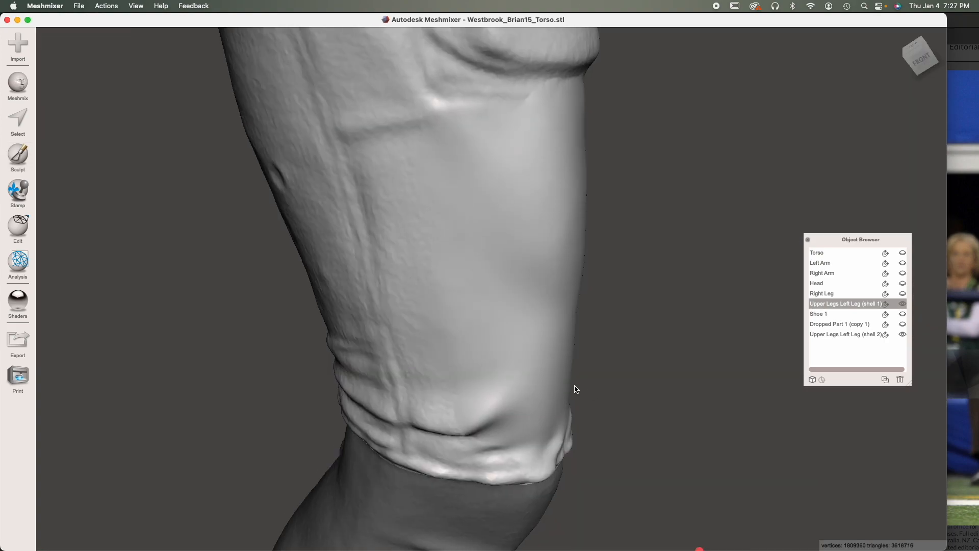
# Step: Select the three-ribbed center of the thigh pad with a size 34 selection brush and delete its faces
pyautogui.moveTo(573, 389)
pyautogui.mouseDown(button='right')
pyautogui.moveTo(330, 376)
pyautogui.moveTo(428, 380)
pyautogui.moveTo(561, 362)
pyautogui.moveTo(339, 354)
pyautogui.moveTo(554, 363)
pyautogui.moveTo(514, 357)
pyautogui.moveTo(470, 161)
pyautogui.mouseUp(button='right')
pyautogui.moveTo(485, 206); pyautogui.dragTo(456, 275, button='right')
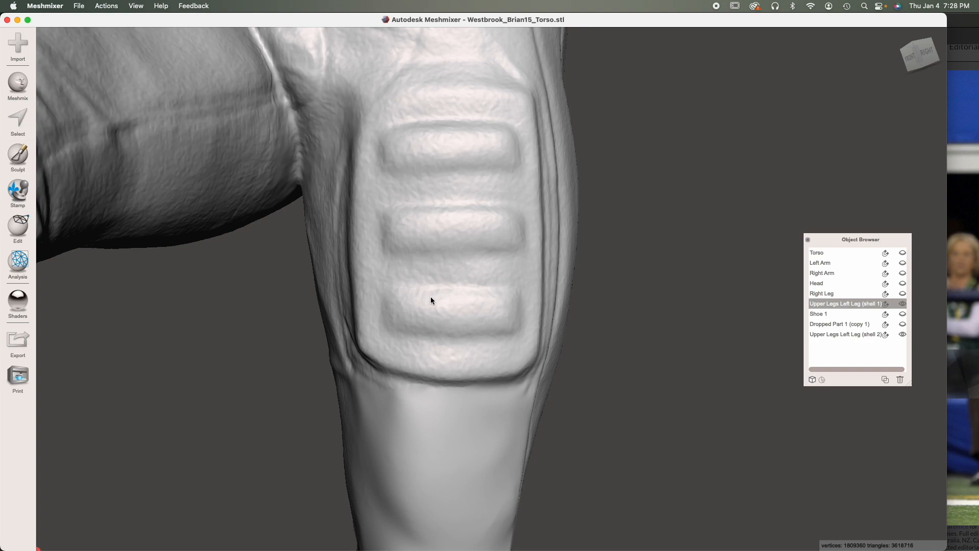
pyautogui.press('s')
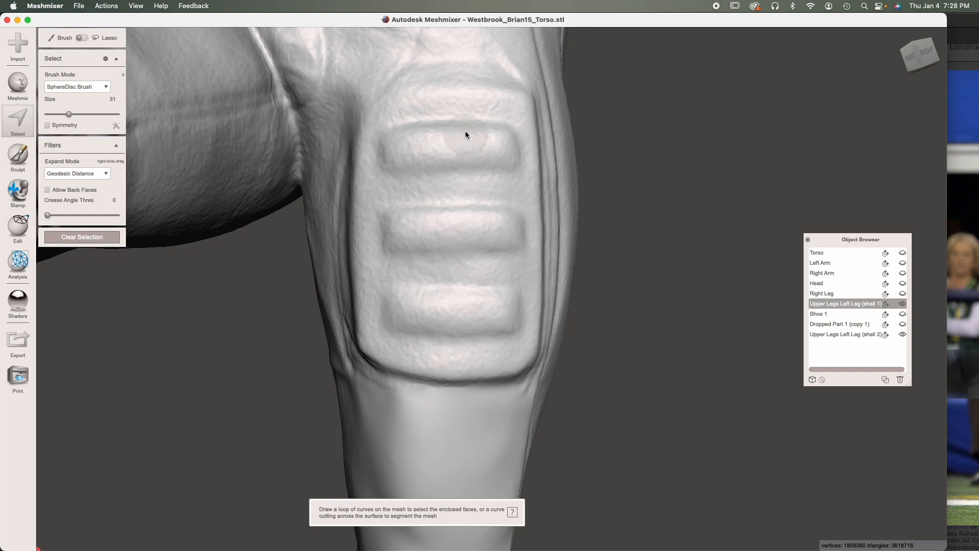
pyautogui.moveTo(468, 134); pyautogui.dragTo(434, 134)
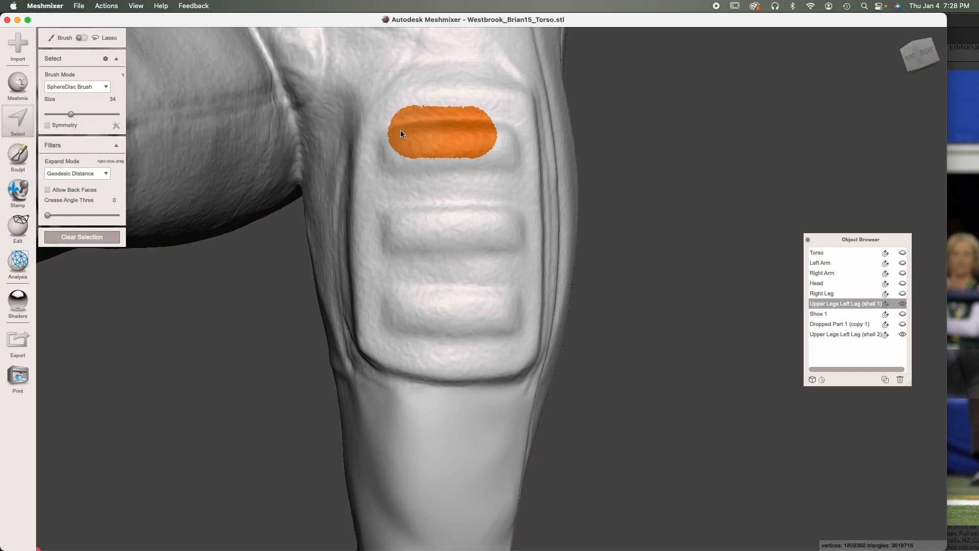
pyautogui.moveTo(394, 165); pyautogui.dragTo(392, 275)
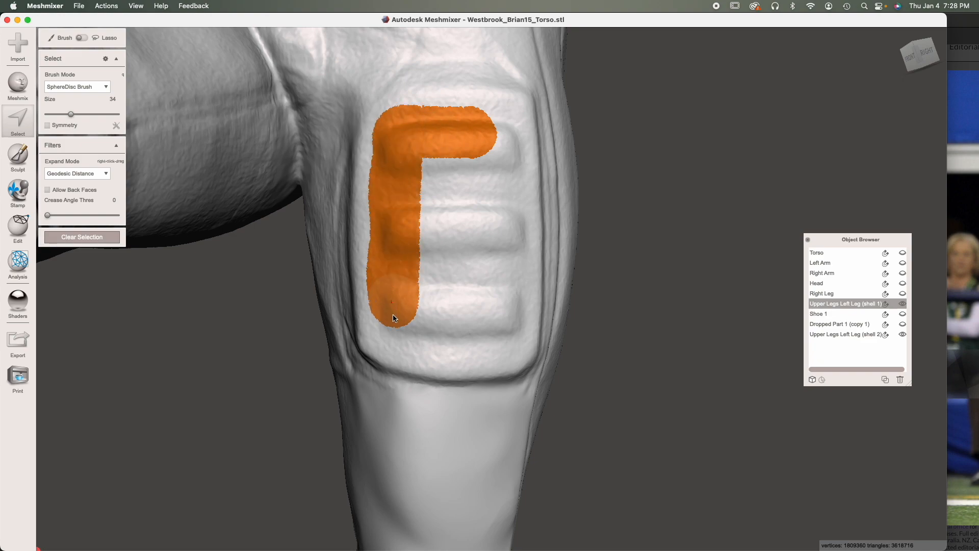
pyautogui.moveTo(393, 318)
pyautogui.mouseDown()
pyautogui.moveTo(416, 334)
pyautogui.moveTo(495, 330)
pyautogui.moveTo(512, 247)
pyautogui.moveTo(509, 192)
pyautogui.moveTo(489, 136)
pyautogui.moveTo(512, 176)
pyautogui.moveTo(510, 222)
pyautogui.mouseUp()
pyautogui.moveTo(464, 165)
pyautogui.mouseDown()
pyautogui.moveTo(417, 277)
pyautogui.moveTo(468, 208)
pyautogui.moveTo(467, 280)
pyautogui.moveTo(459, 270)
pyautogui.mouseUp()
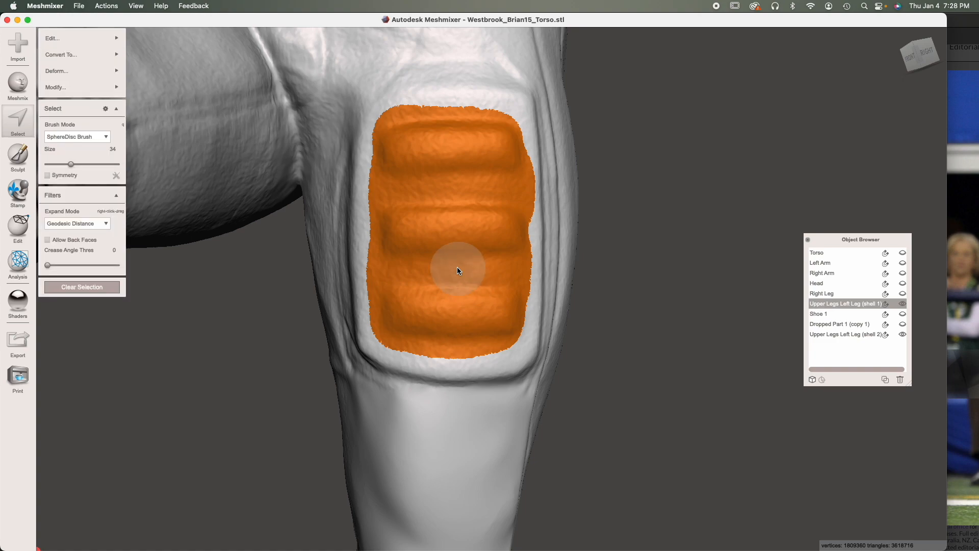
pyautogui.press('Delete')
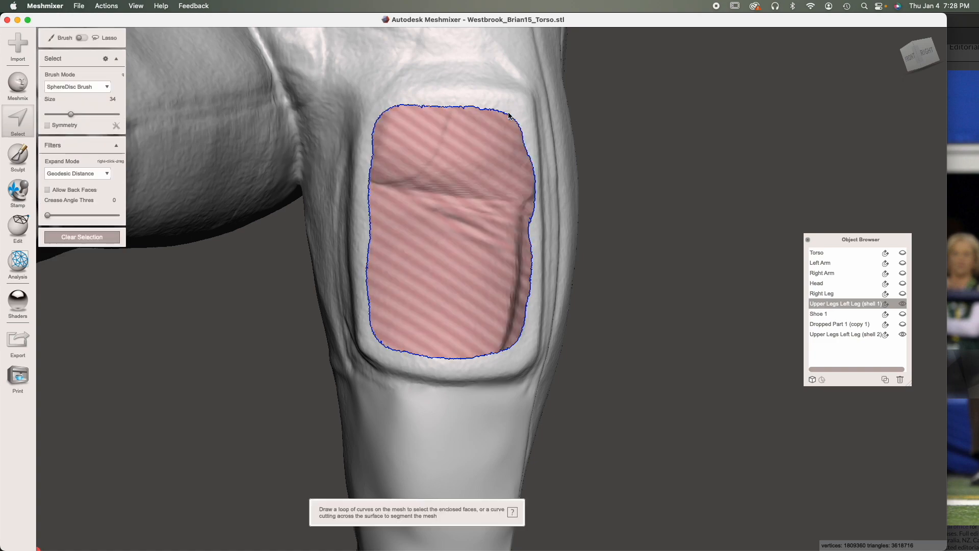
# Step: Fill the hole in the thigh pad's center using the Flat Remeshed fill type
pyautogui.click(509, 116)
pyautogui.click(92, 39)
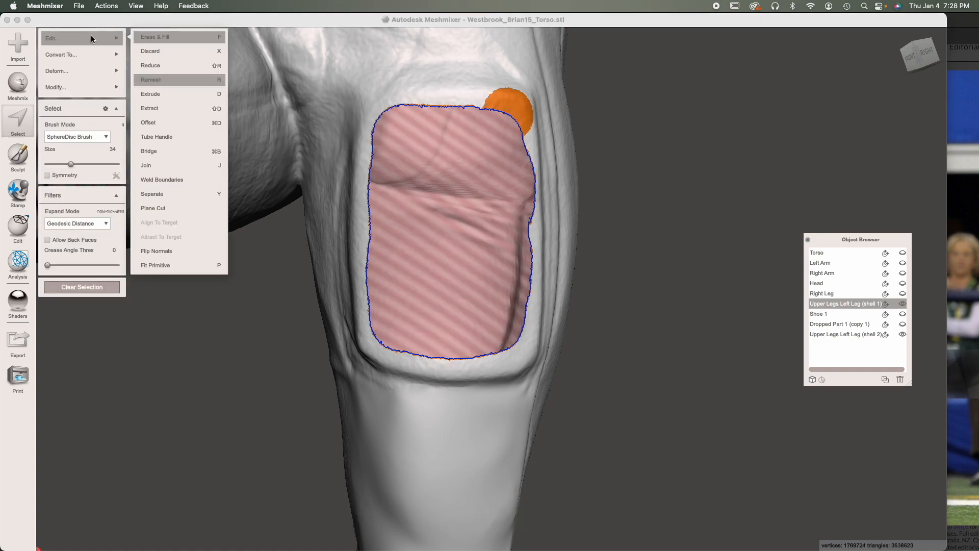
pyautogui.click(147, 36)
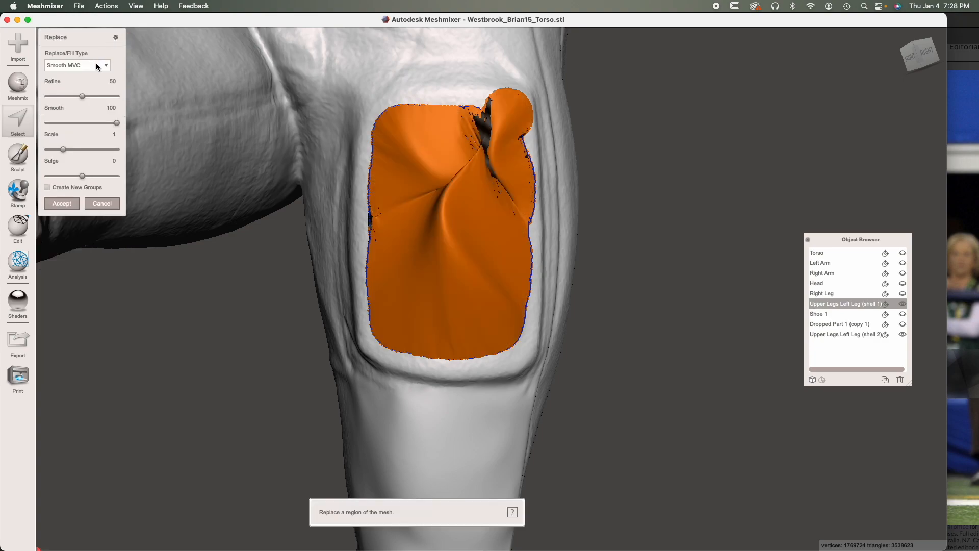
pyautogui.click(97, 66)
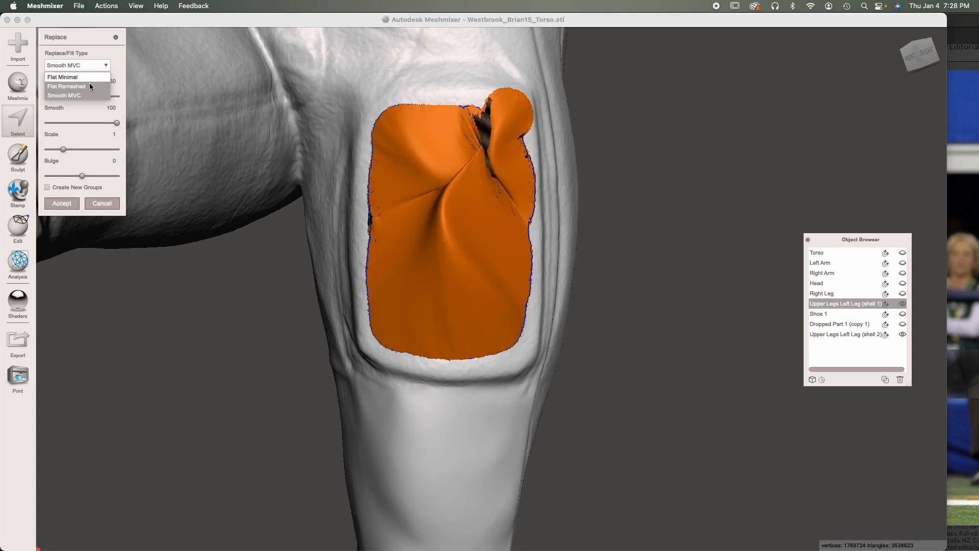
pyautogui.click(90, 85)
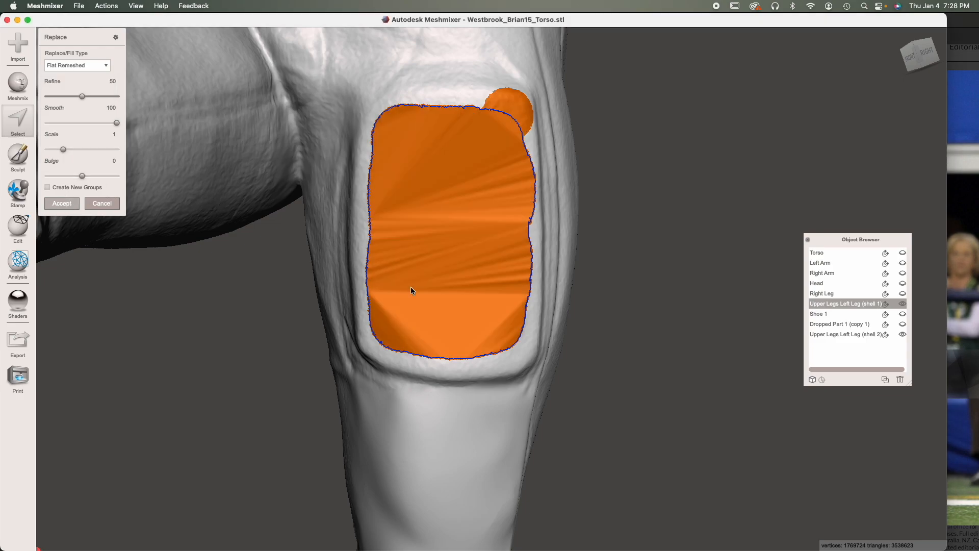
pyautogui.press('a')
pyautogui.moveTo(532, 321); pyautogui.dragTo(409, 326, button='right')
pyautogui.press('Delete')
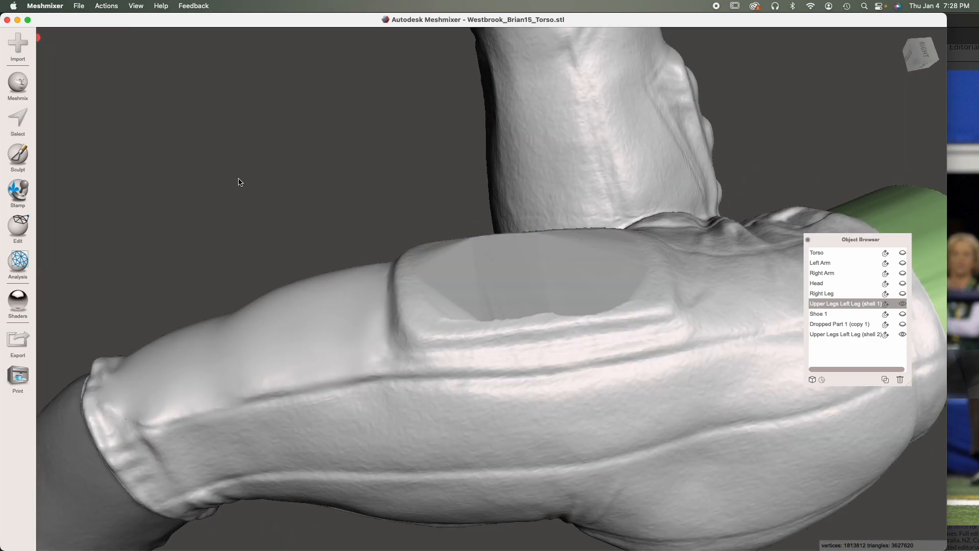
# Step: Smooth the filled thigh pad center and its raised rim with the ShrinkSmooth brush at strength 100 and size 43
pyautogui.click(67, 64)
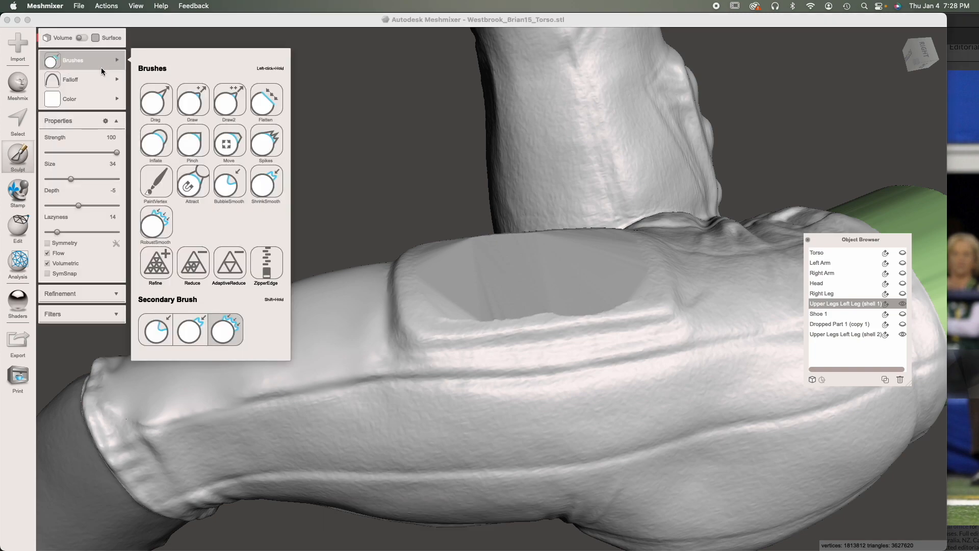
pyautogui.click(257, 181)
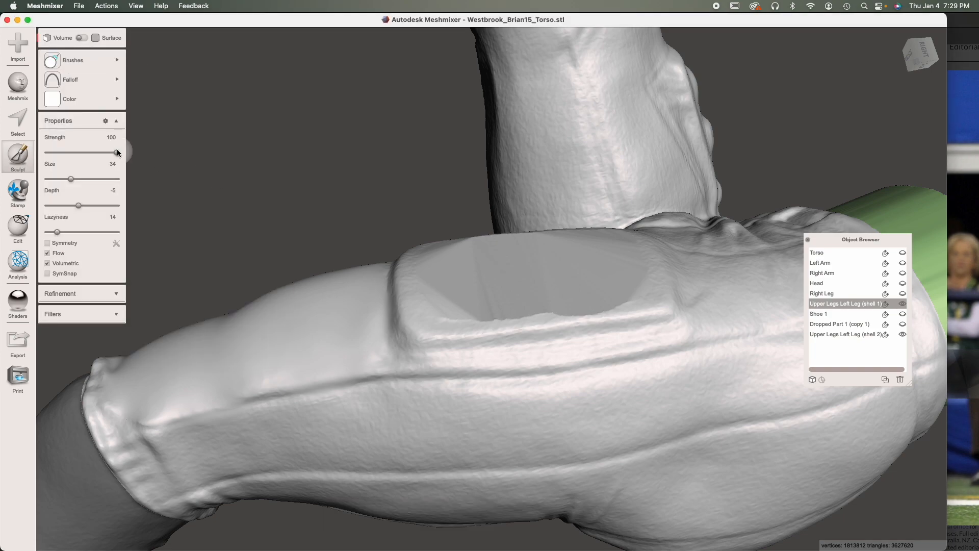
pyautogui.moveTo(159, 260)
pyautogui.mouseDown(button='right')
pyautogui.moveTo(296, 304)
pyautogui.moveTo(460, 283)
pyautogui.mouseUp(button='right')
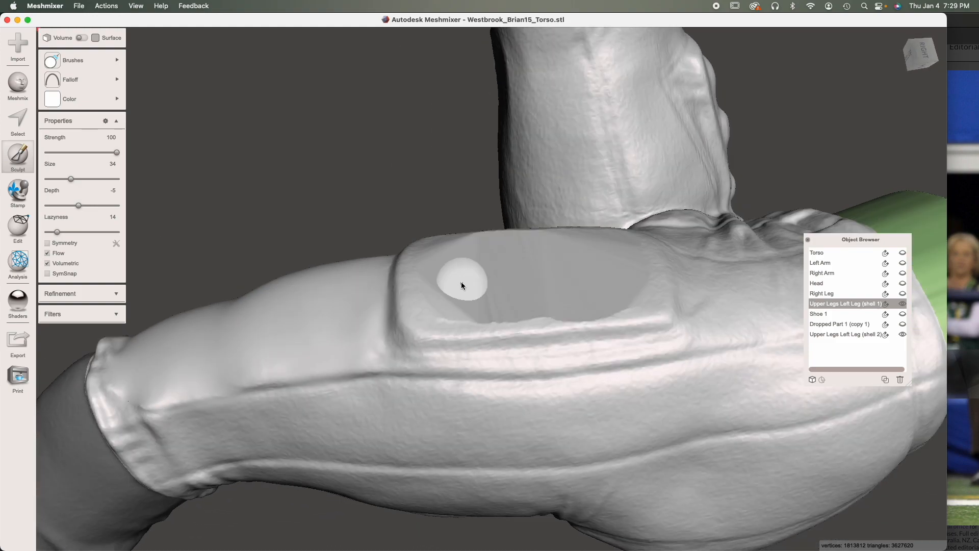
pyautogui.press(']')
pyautogui.press(']')
pyautogui.press(']')
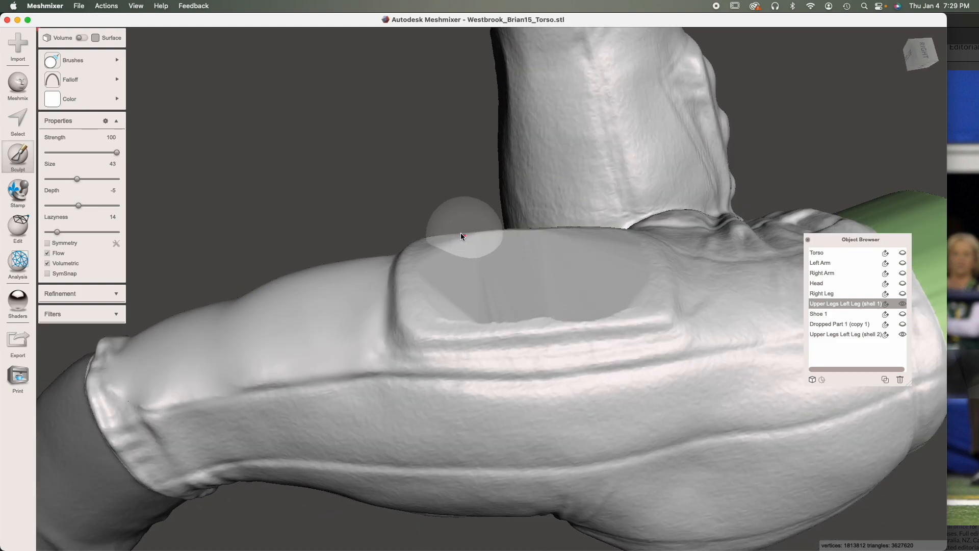
pyautogui.moveTo(412, 255)
pyautogui.mouseDown()
pyautogui.moveTo(415, 330)
pyautogui.moveTo(559, 327)
pyautogui.moveTo(653, 317)
pyautogui.moveTo(656, 237)
pyautogui.moveTo(426, 290)
pyautogui.moveTo(549, 295)
pyautogui.moveTo(409, 334)
pyautogui.moveTo(393, 312)
pyautogui.moveTo(415, 267)
pyautogui.moveTo(489, 359)
pyautogui.mouseUp()
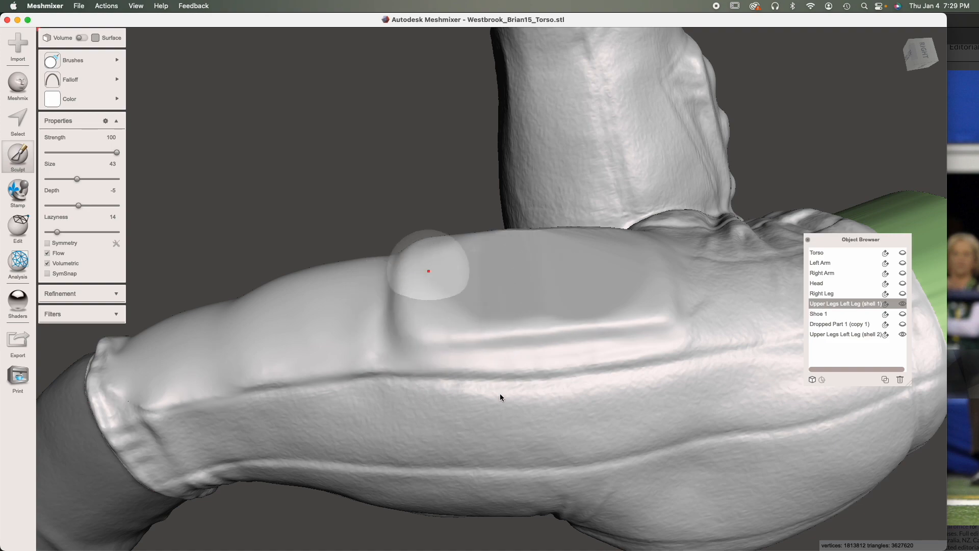
pyautogui.moveTo(461, 299); pyautogui.dragTo(479, 334, button='right')
pyautogui.moveTo(597, 222)
pyautogui.mouseDown()
pyautogui.moveTo(595, 173)
pyautogui.moveTo(525, 171)
pyautogui.moveTo(382, 218)
pyautogui.moveTo(386, 166)
pyautogui.moveTo(355, 192)
pyautogui.moveTo(648, 179)
pyautogui.moveTo(408, 155)
pyautogui.mouseUp()
pyautogui.moveTo(408, 155); pyautogui.dragTo(361, 273, button='right')
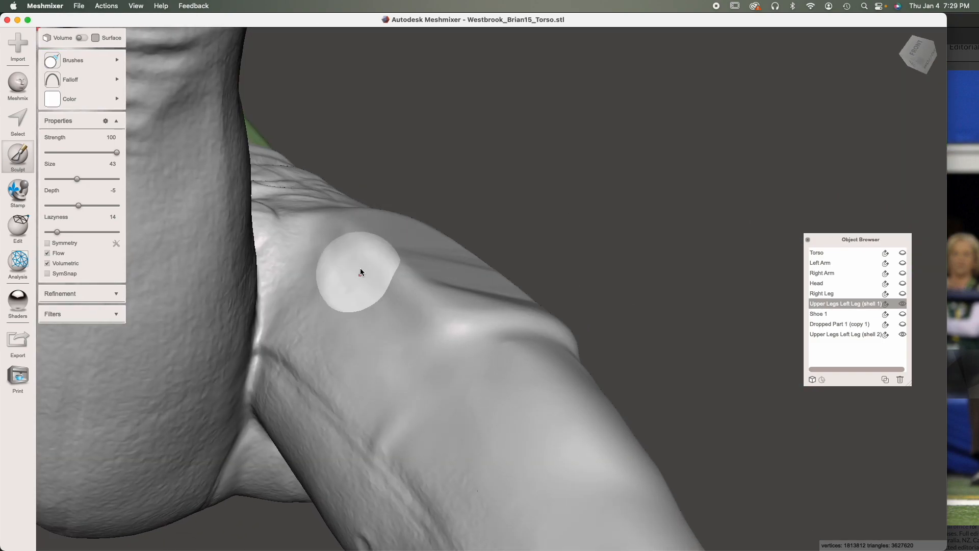
pyautogui.moveTo(531, 267); pyautogui.dragTo(454, 350, button='right')
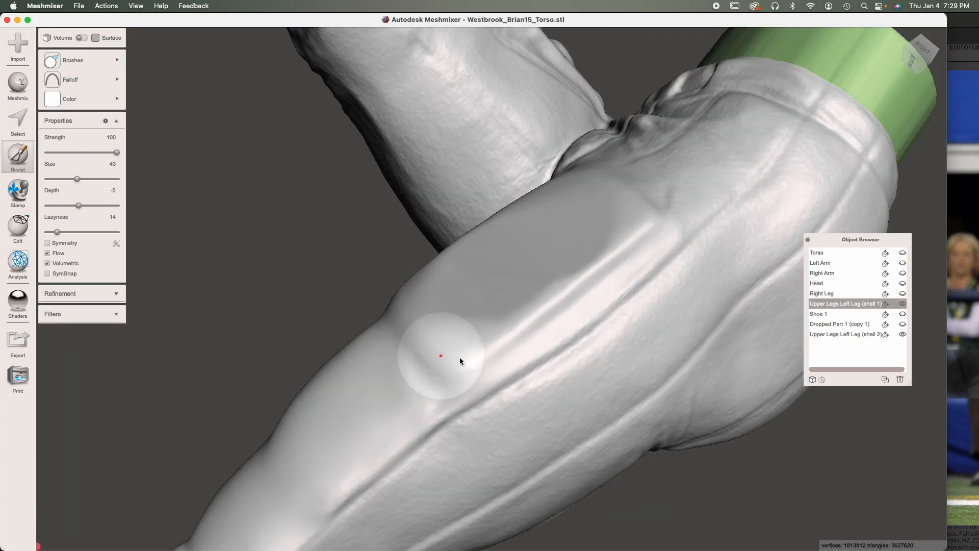
pyautogui.moveTo(627, 192); pyautogui.dragTo(683, 350, button='right')
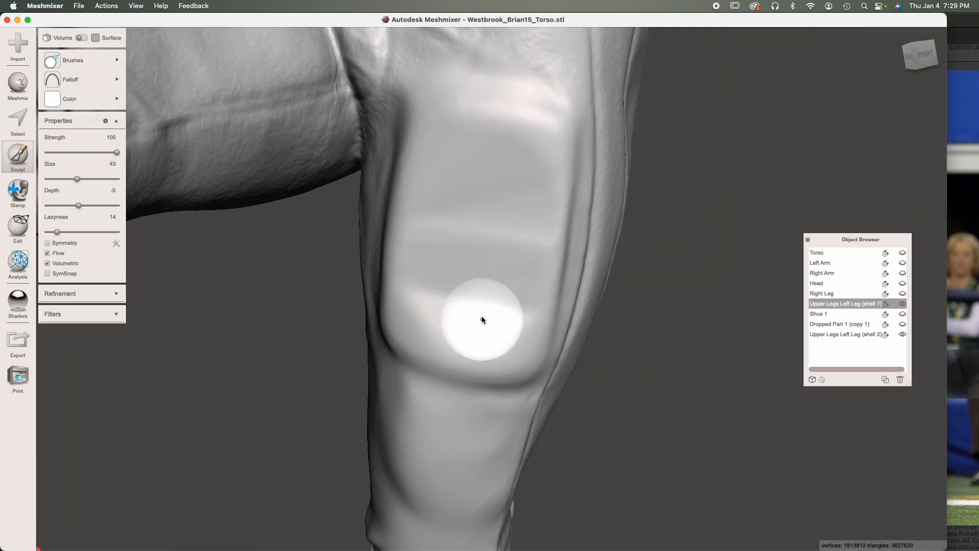
# Step: Select the whole thigh pad including its rim with the selection brush, reduced from size 43 to 31, and delete its faces
pyautogui.press('s')
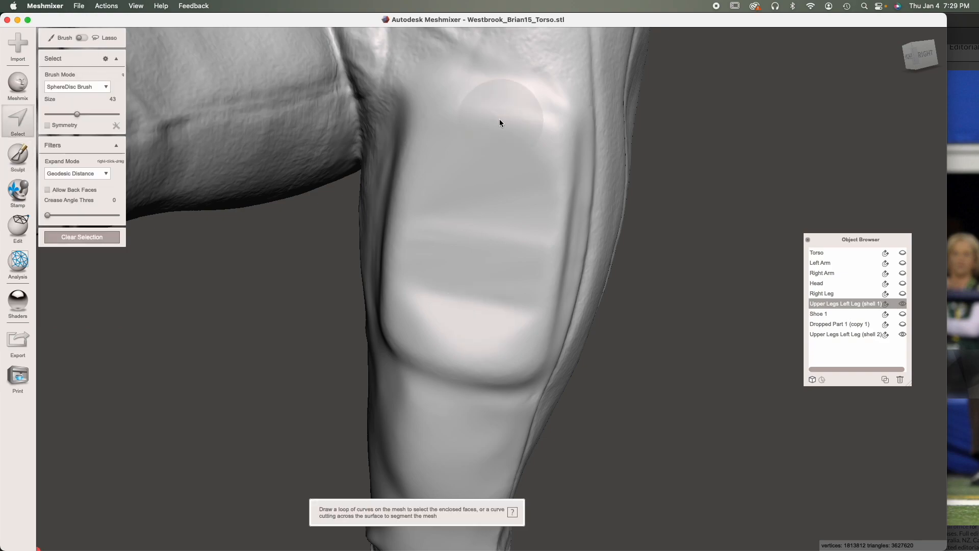
pyautogui.moveTo(510, 108)
pyautogui.mouseDown()
pyautogui.moveTo(444, 118)
pyautogui.moveTo(399, 329)
pyautogui.moveTo(529, 225)
pyautogui.moveTo(518, 48)
pyautogui.moveTo(489, 247)
pyautogui.mouseUp()
pyautogui.moveTo(489, 246); pyautogui.dragTo(534, 224, button='right')
pyautogui.press('[')
pyautogui.press('[')
pyautogui.press('[')
pyautogui.press('[')
pyautogui.press('[')
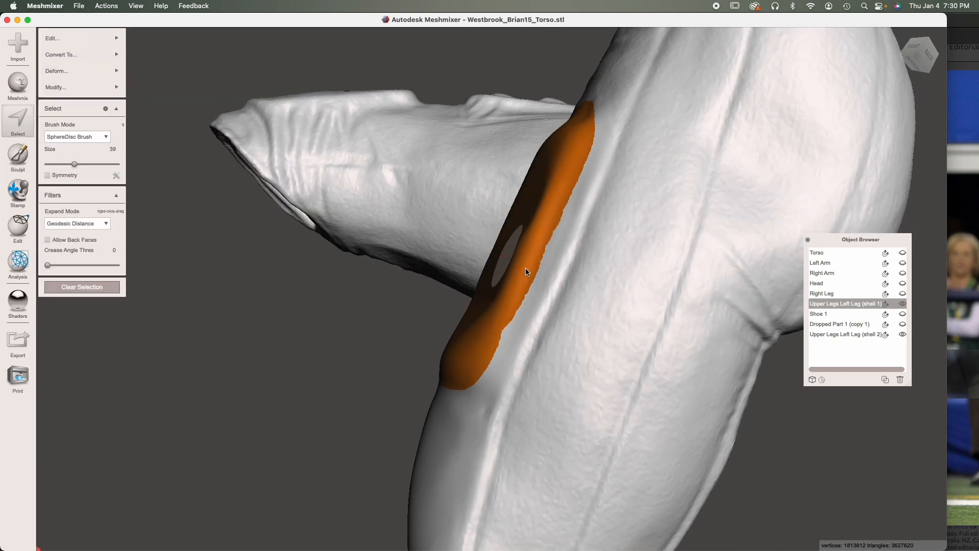
pyautogui.moveTo(484, 361); pyautogui.dragTo(517, 302)
pyautogui.moveTo(659, 299); pyautogui.dragTo(623, 300, button='right')
pyautogui.press(']')
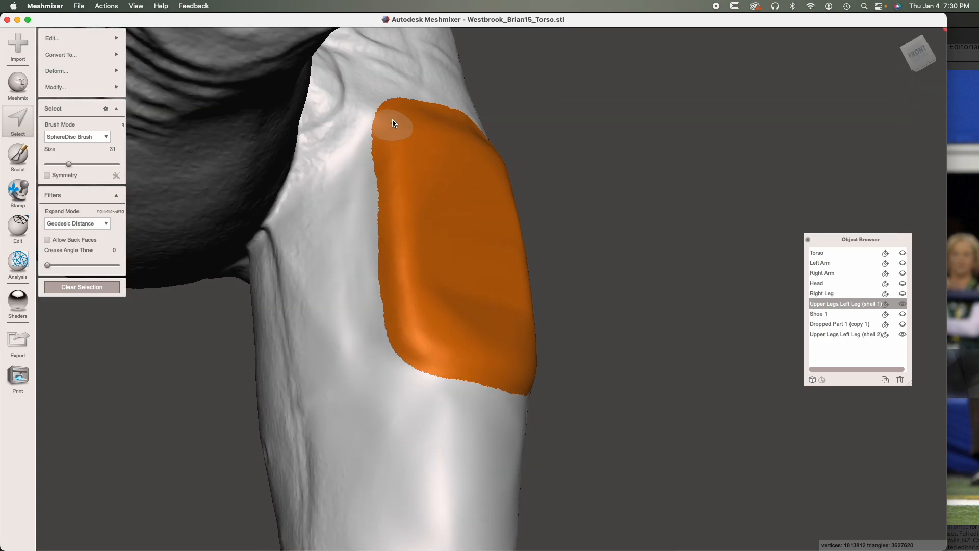
pyautogui.moveTo(385, 148)
pyautogui.mouseDown()
pyautogui.moveTo(393, 204)
pyautogui.moveTo(392, 137)
pyautogui.moveTo(381, 158)
pyautogui.moveTo(398, 352)
pyautogui.mouseUp()
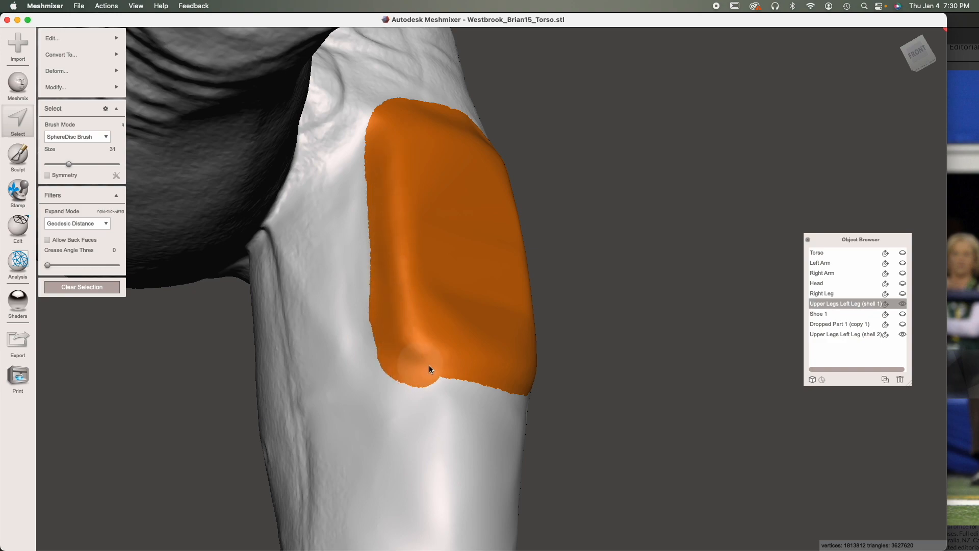
pyautogui.moveTo(481, 385); pyautogui.dragTo(512, 388)
pyautogui.moveTo(392, 349)
pyautogui.mouseDown()
pyautogui.moveTo(382, 142)
pyautogui.moveTo(380, 235)
pyautogui.moveTo(379, 213)
pyautogui.mouseUp()
pyautogui.moveTo(465, 287); pyautogui.dragTo(372, 272, button='right')
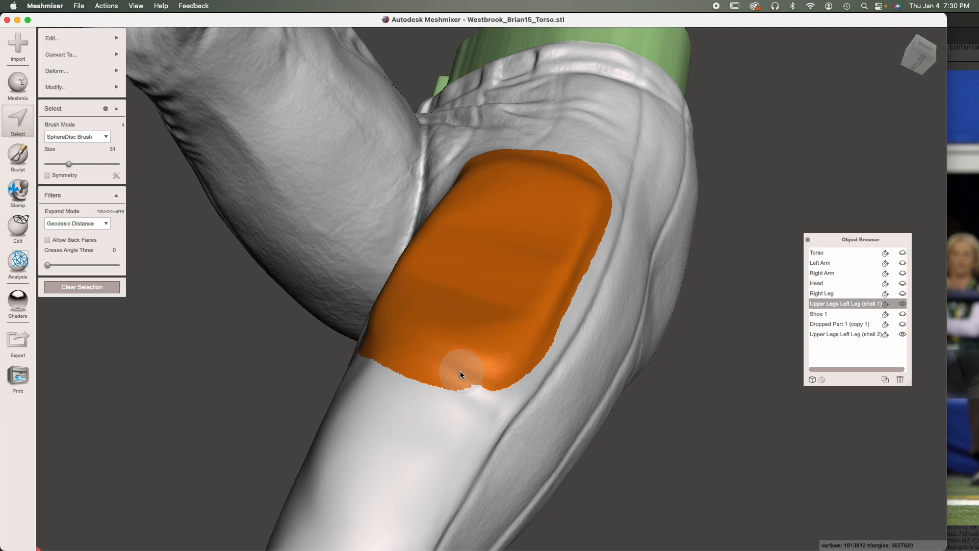
pyautogui.moveTo(473, 372); pyautogui.dragTo(486, 370)
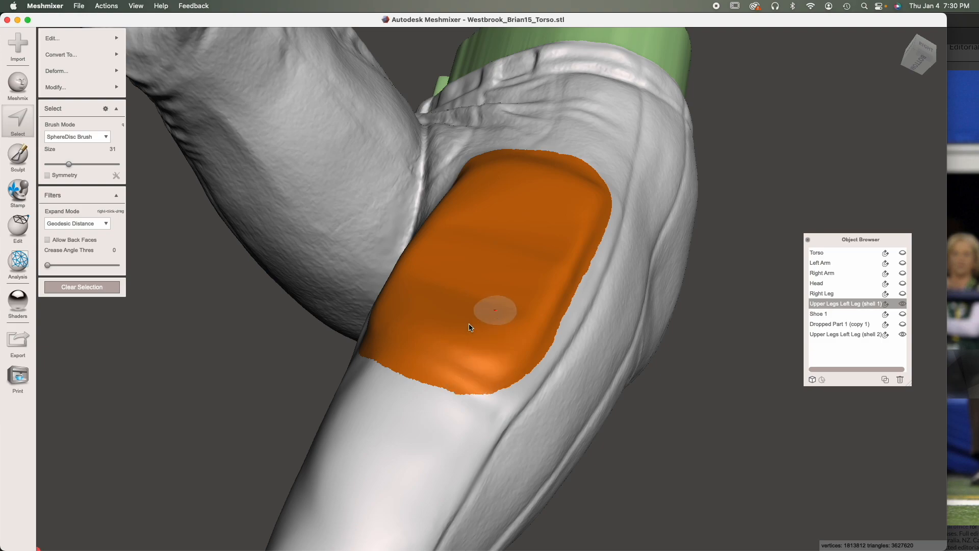
pyautogui.press('Delete')
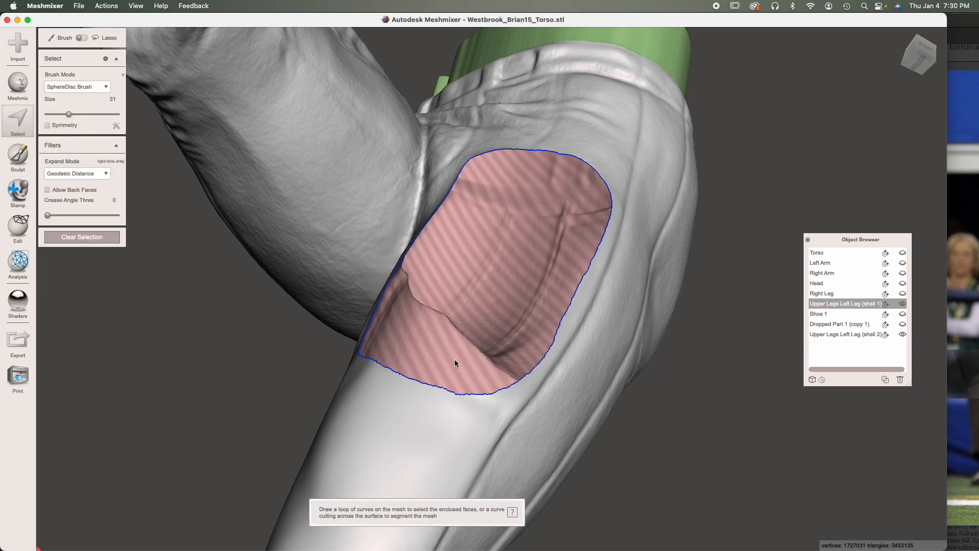
# Step: Fill the enlarged thigh hole using the Flat Remeshed fill type and accept the patch
pyautogui.click(427, 387)
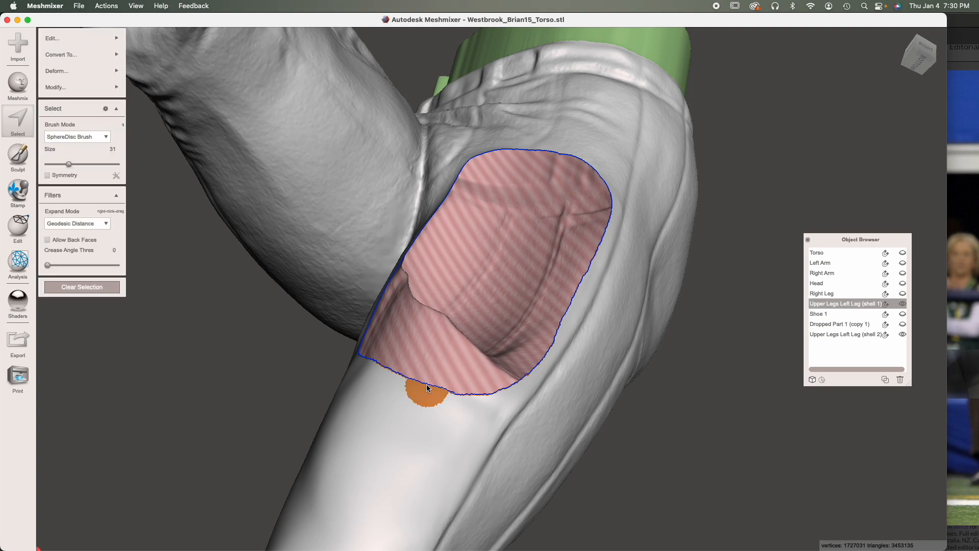
pyautogui.moveTo(83, 36)
pyautogui.click(163, 35)
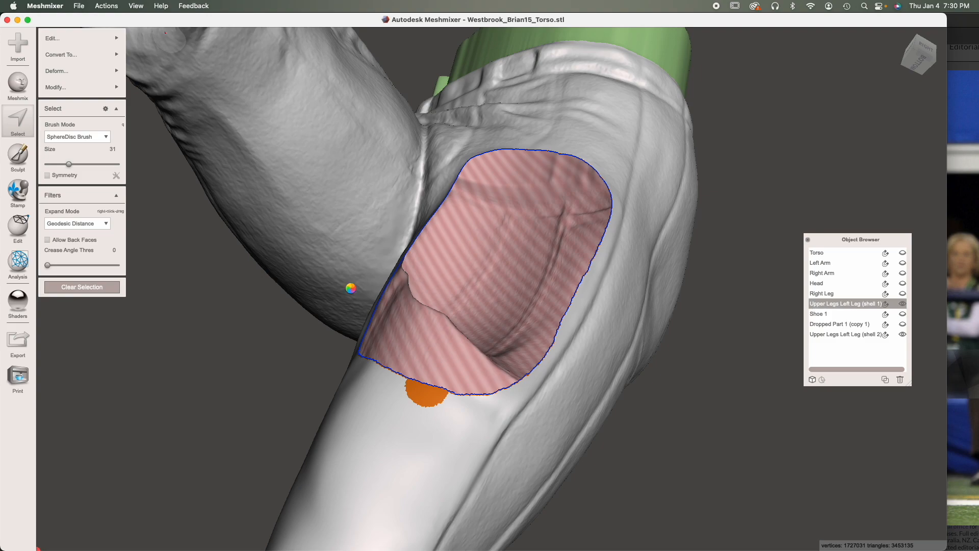
pyautogui.moveTo(504, 330)
pyautogui.mouseDown(button='right')
pyautogui.moveTo(552, 340)
pyautogui.moveTo(323, 306)
pyautogui.moveTo(343, 329)
pyautogui.moveTo(115, 118)
pyautogui.mouseUp(button='right')
pyautogui.click(86, 64)
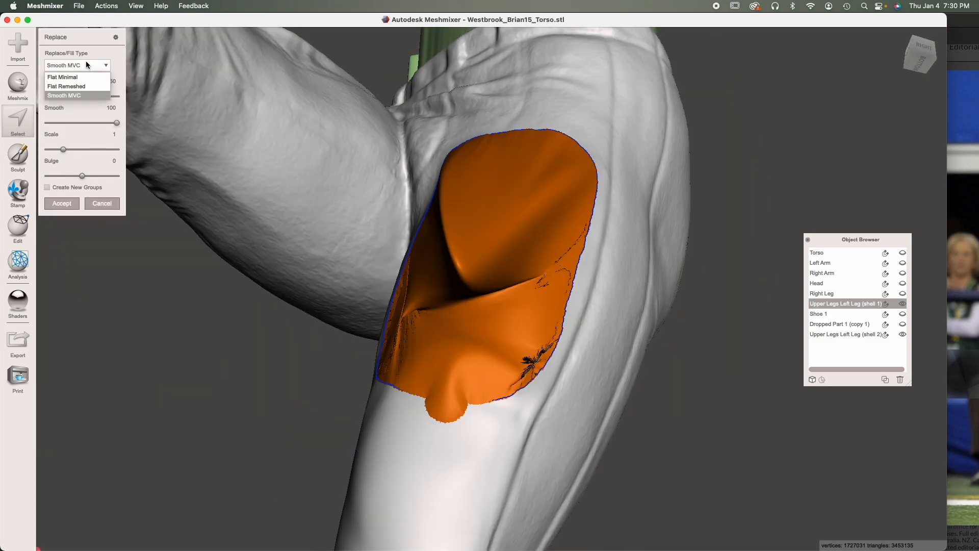
pyautogui.click(79, 85)
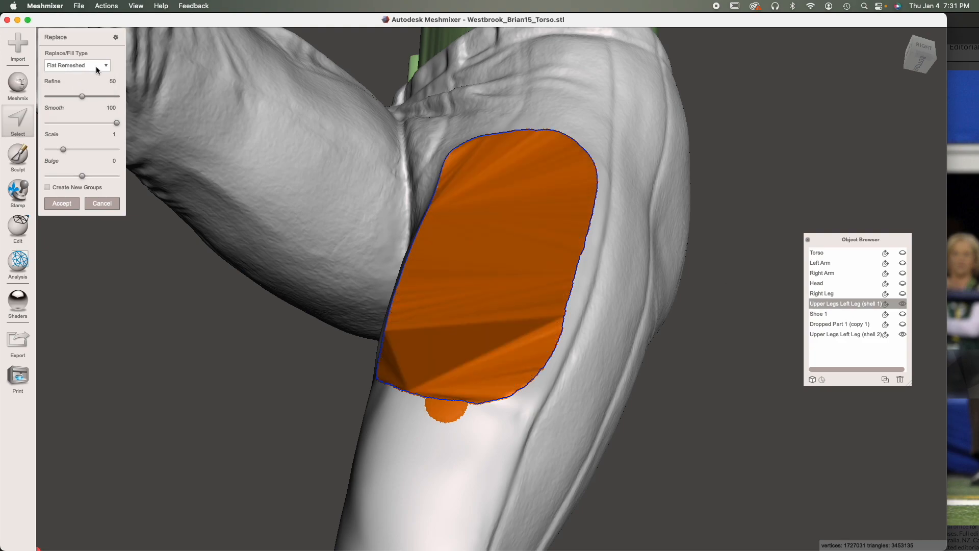
pyautogui.moveTo(602, 292); pyautogui.dragTo(402, 267, button='right')
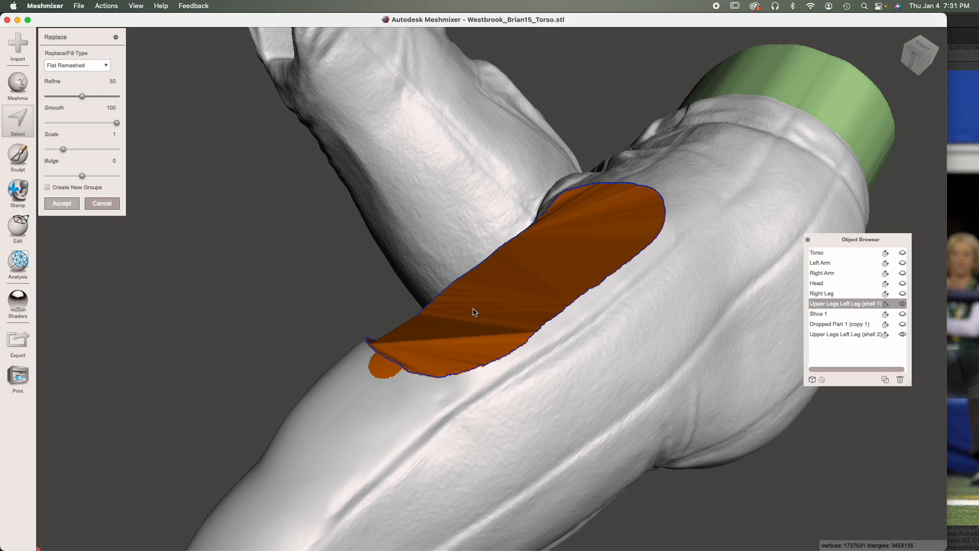
pyautogui.press('Return')
pyautogui.moveTo(476, 317); pyautogui.dragTo(547, 340, button='right')
pyautogui.click(90, 285)
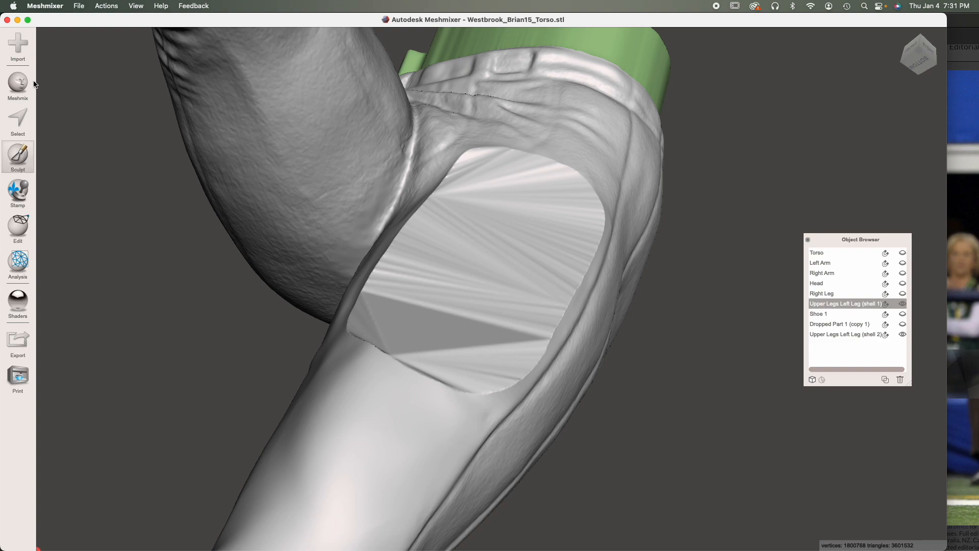
# Step: Smooth the creases and border of the thigh patch with the BubbleSmooth brush at strength 100
pyautogui.click(29, 154)
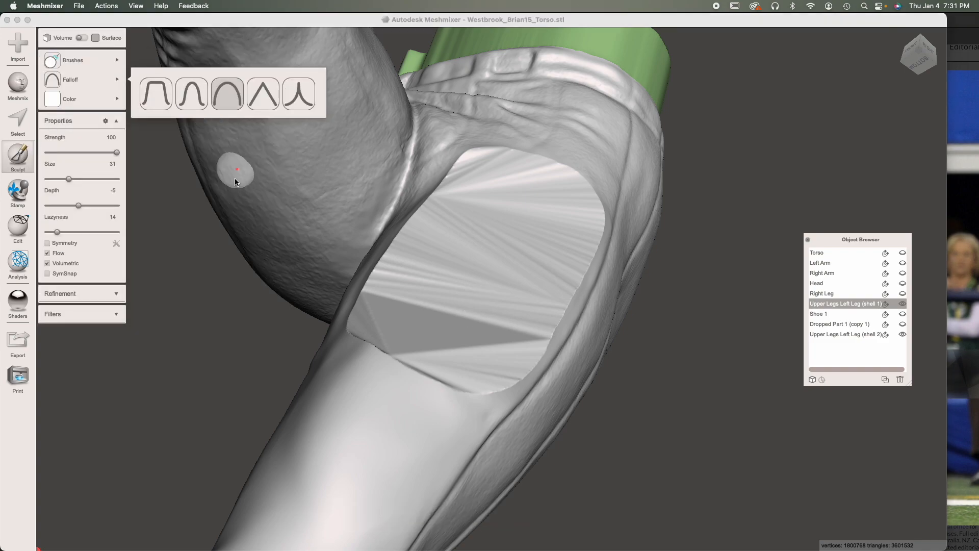
pyautogui.click(224, 184)
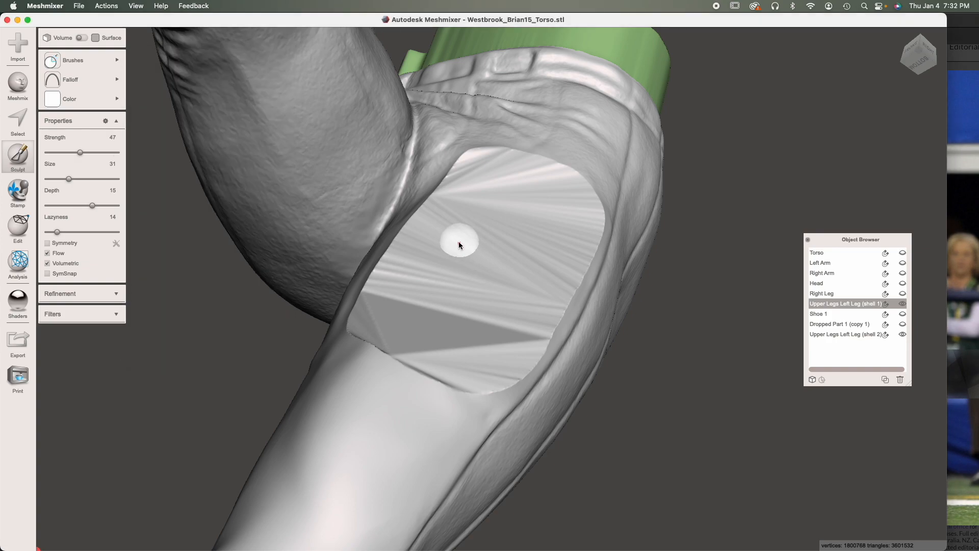
pyautogui.moveTo(80, 153); pyautogui.dragTo(122, 152)
pyautogui.moveTo(438, 232)
pyautogui.mouseDown()
pyautogui.moveTo(360, 341)
pyautogui.moveTo(443, 382)
pyautogui.moveTo(501, 369)
pyautogui.moveTo(491, 385)
pyautogui.moveTo(579, 247)
pyautogui.moveTo(537, 175)
pyautogui.moveTo(484, 157)
pyautogui.moveTo(421, 229)
pyautogui.mouseUp()
pyautogui.press(']')
pyautogui.press(']')
pyautogui.moveTo(512, 375); pyautogui.dragTo(550, 370, button='right')
pyautogui.press('[')
pyautogui.press('[')
pyautogui.moveTo(352, 204); pyautogui.dragTo(385, 371)
# Step: Puff out the flat thigh patch with the Inflate brush at strength 54, enlarged past size 67
pyautogui.moveTo(788, 276); pyautogui.dragTo(570, 283, button='right')
pyautogui.scroll(-5, 570, 283)
pyautogui.moveTo(590, 365); pyautogui.dragTo(787, 393, button='right')
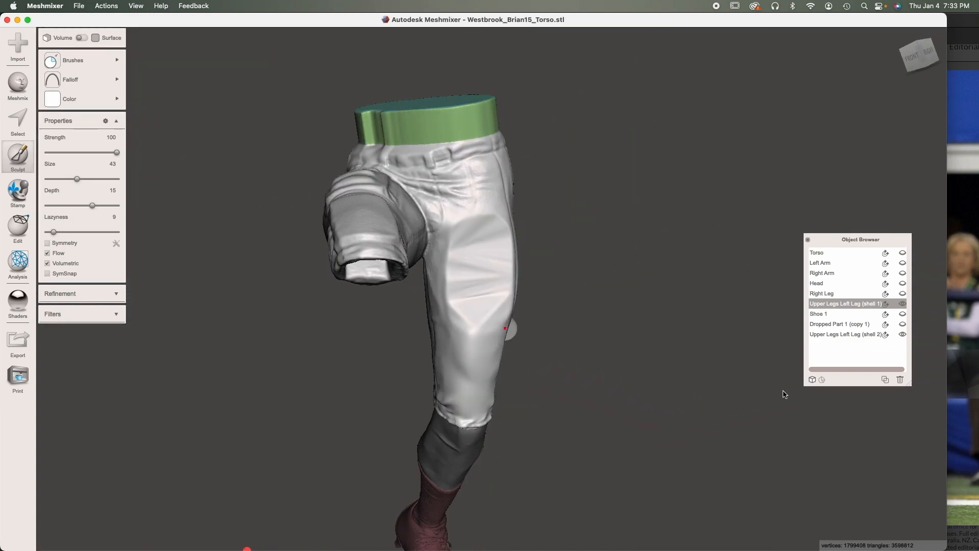
pyautogui.moveTo(527, 319)
pyautogui.mouseDown(button='right')
pyautogui.moveTo(641, 308)
pyautogui.moveTo(656, 269)
pyautogui.moveTo(378, 271)
pyautogui.moveTo(403, 255)
pyautogui.moveTo(482, 337)
pyautogui.moveTo(508, 326)
pyautogui.mouseUp(button='right')
pyautogui.scroll(5, 495, 318)
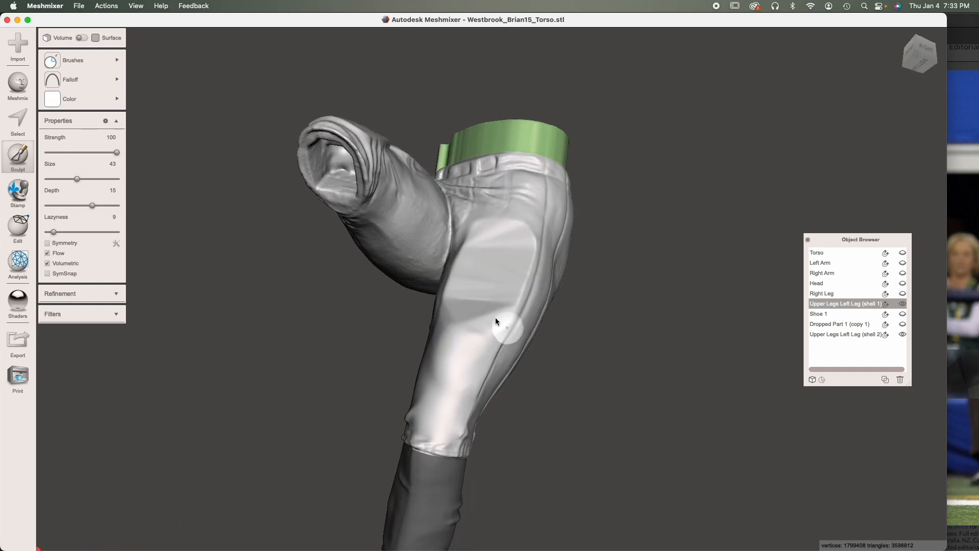
pyautogui.scroll(8, 482, 331)
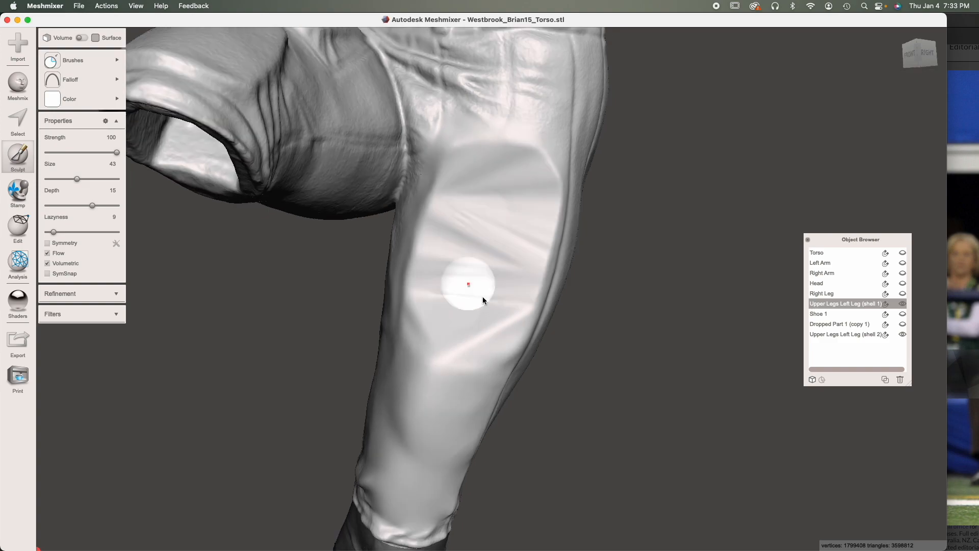
pyautogui.click(86, 63)
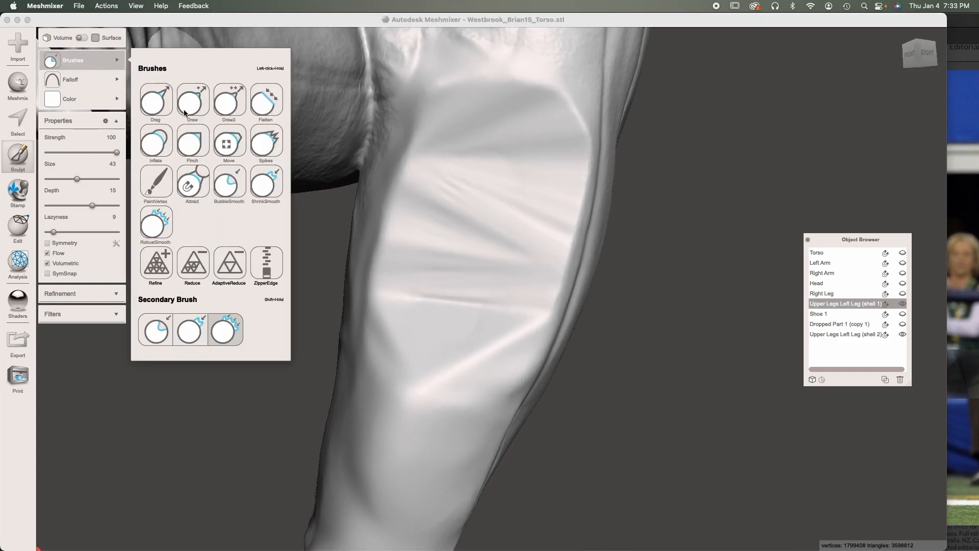
pyautogui.click(162, 136)
pyautogui.press(']')
pyautogui.press(']')
pyautogui.press(']')
pyautogui.press(']')
pyautogui.press(']')
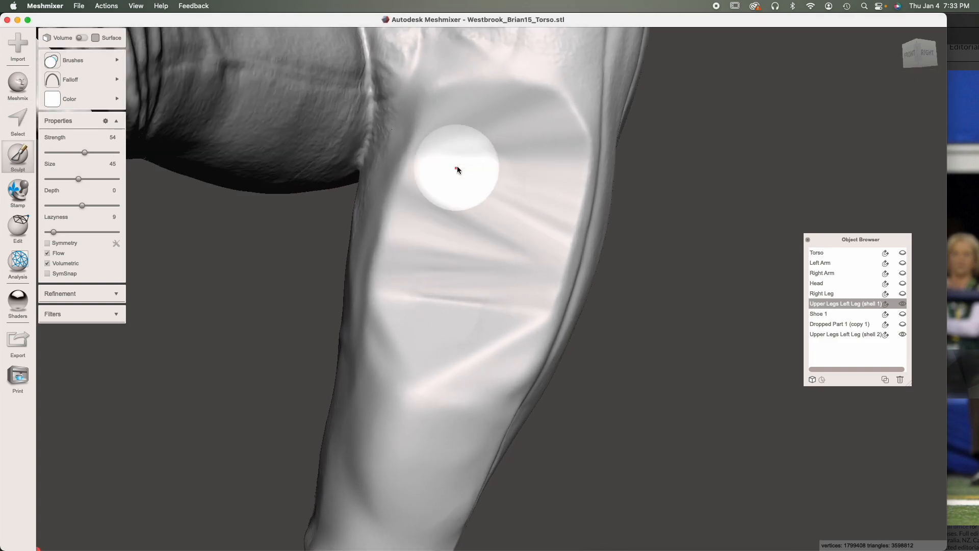
pyautogui.press(']')
pyautogui.press(']')
pyautogui.press(']')
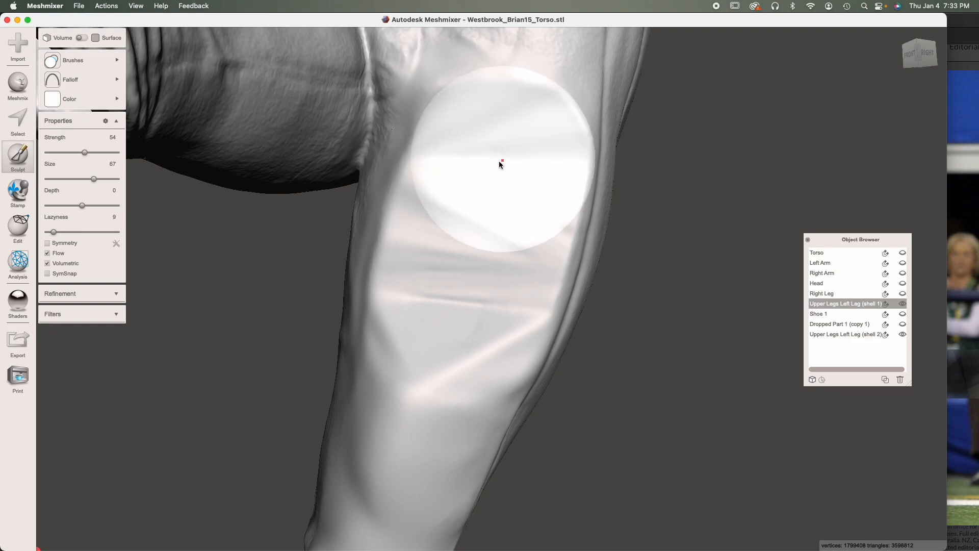
pyautogui.press(']')
pyautogui.click(493, 172)
pyautogui.click(452, 312)
# Step: Round out the remaining flat areas of the thigh patch with a smaller Inflate brush
pyautogui.press('[')
pyautogui.press('[')
pyautogui.press('[')
pyautogui.moveTo(514, 205)
pyautogui.mouseDown(button='right')
pyautogui.moveTo(390, 278)
pyautogui.moveTo(527, 297)
pyautogui.mouseUp(button='right')
pyautogui.moveTo(528, 294)
pyautogui.mouseDown()
pyautogui.moveTo(574, 305)
pyautogui.moveTo(479, 283)
pyautogui.mouseUp()
pyautogui.moveTo(480, 283); pyautogui.dragTo(537, 363, button='right')
pyautogui.moveTo(536, 363); pyautogui.dragTo(447, 239)
# Step: Smooth the inflated thigh patch into the surrounding pants surface with a progressively smaller brush and leave sculpting
pyautogui.click(93, 62)
pyautogui.moveTo(474, 288)
pyautogui.mouseDown()
pyautogui.moveTo(460, 245)
pyautogui.moveTo(356, 252)
pyautogui.moveTo(629, 214)
pyautogui.moveTo(634, 329)
pyautogui.moveTo(409, 348)
pyautogui.moveTo(662, 315)
pyautogui.moveTo(367, 313)
pyautogui.mouseUp()
pyautogui.press('[')
pyautogui.press('[')
pyautogui.moveTo(302, 258); pyautogui.dragTo(407, 271, button='right')
pyautogui.moveTo(407, 271); pyautogui.dragTo(626, 270)
pyautogui.moveTo(487, 352)
pyautogui.mouseDown(button='right')
pyautogui.moveTo(436, 282)
pyautogui.moveTo(292, 332)
pyautogui.moveTo(328, 343)
pyautogui.moveTo(568, 291)
pyautogui.moveTo(714, 292)
pyautogui.moveTo(472, 281)
pyautogui.mouseUp(button='right')
pyautogui.press('Escape')
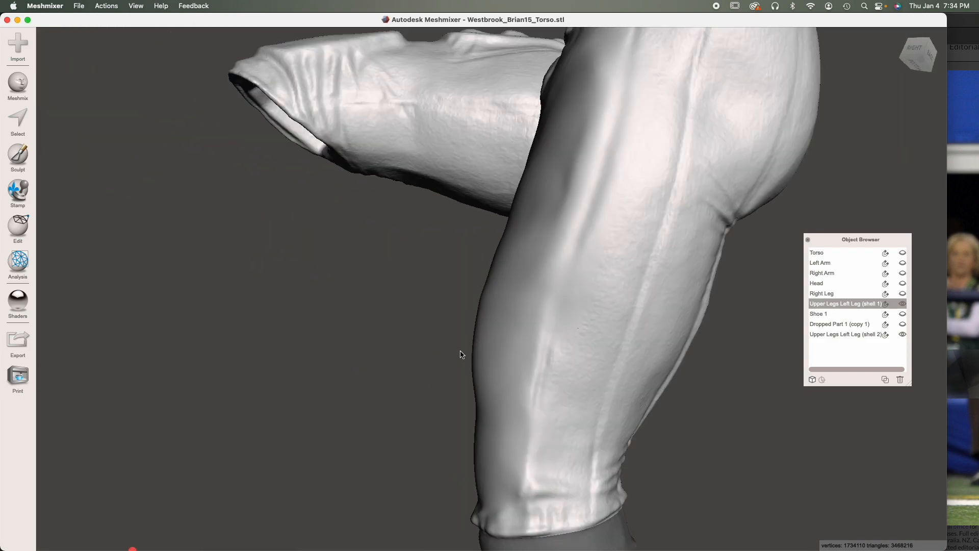
pyautogui.moveTo(496, 349); pyautogui.dragTo(502, 265, button='right')
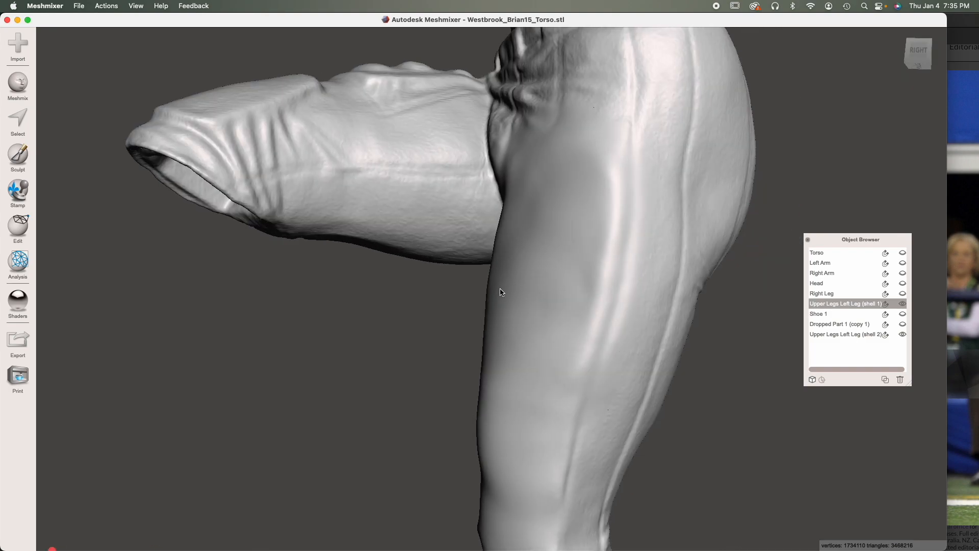
pyautogui.moveTo(582, 358); pyautogui.dragTo(689, 331, button='right')
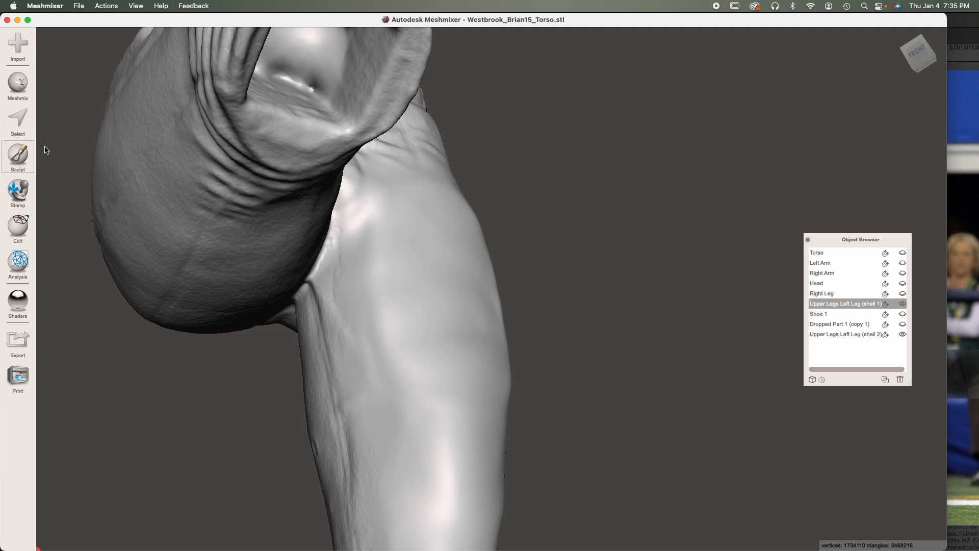
pyautogui.click(26, 151)
pyautogui.click(67, 62)
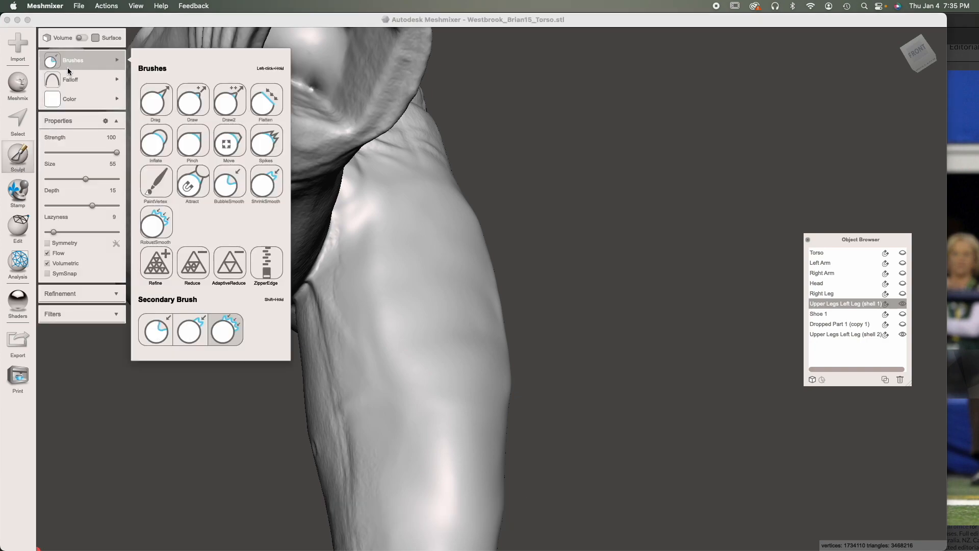
pyautogui.click(270, 183)
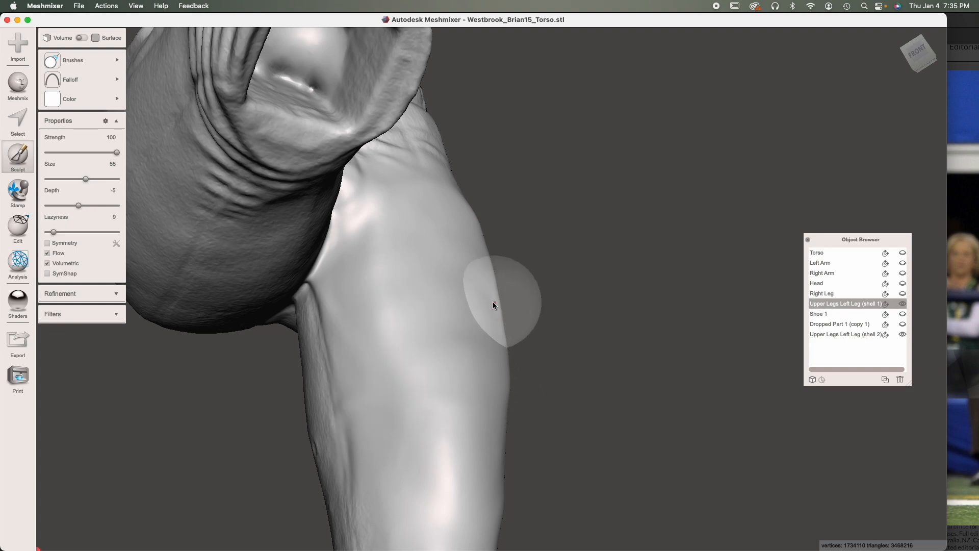
pyautogui.moveTo(478, 364); pyautogui.dragTo(469, 414, button='right')
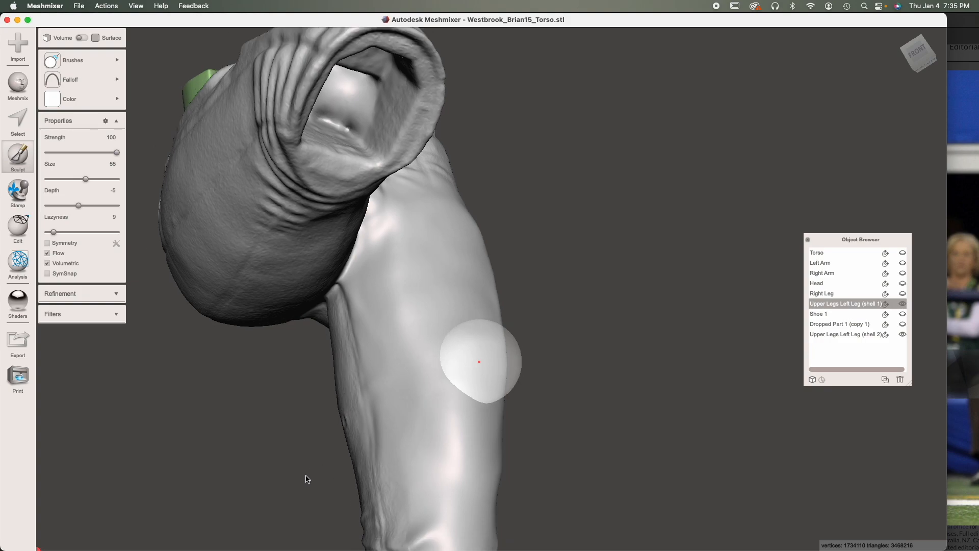
pyautogui.press('Escape')
# Step: Place a plane cut across the left pants leg above the cuff, discarding one half, and start tilting the plane
pyautogui.moveTo(298, 481); pyautogui.dragTo(412, 393, button='right')
pyautogui.moveTo(538, 317)
pyautogui.mouseDown(button='right')
pyautogui.moveTo(541, 278)
pyautogui.moveTo(579, 416)
pyautogui.moveTo(498, 284)
pyautogui.moveTo(667, 338)
pyautogui.moveTo(459, 301)
pyautogui.moveTo(512, 294)
pyautogui.moveTo(483, 290)
pyautogui.moveTo(496, 298)
pyautogui.moveTo(367, 243)
pyautogui.mouseUp(button='right')
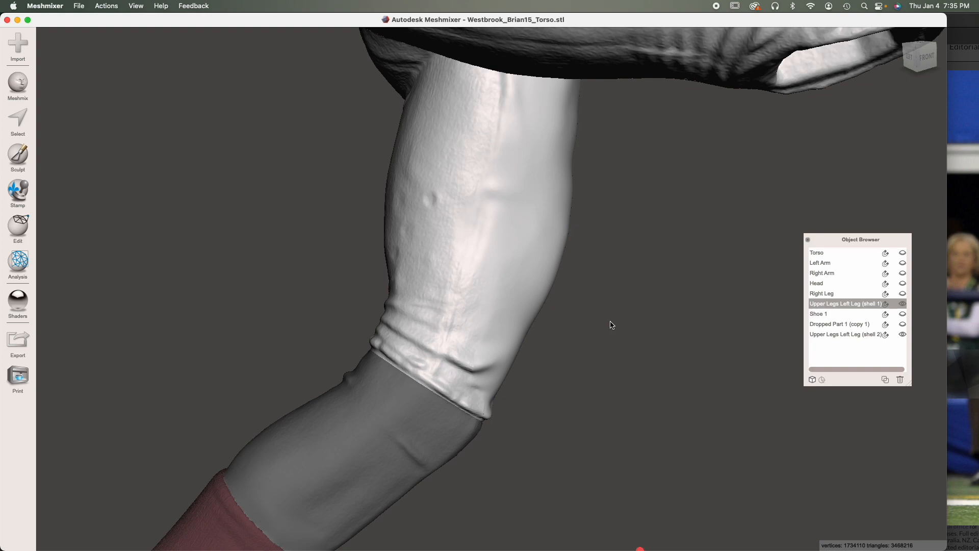
pyautogui.click(29, 231)
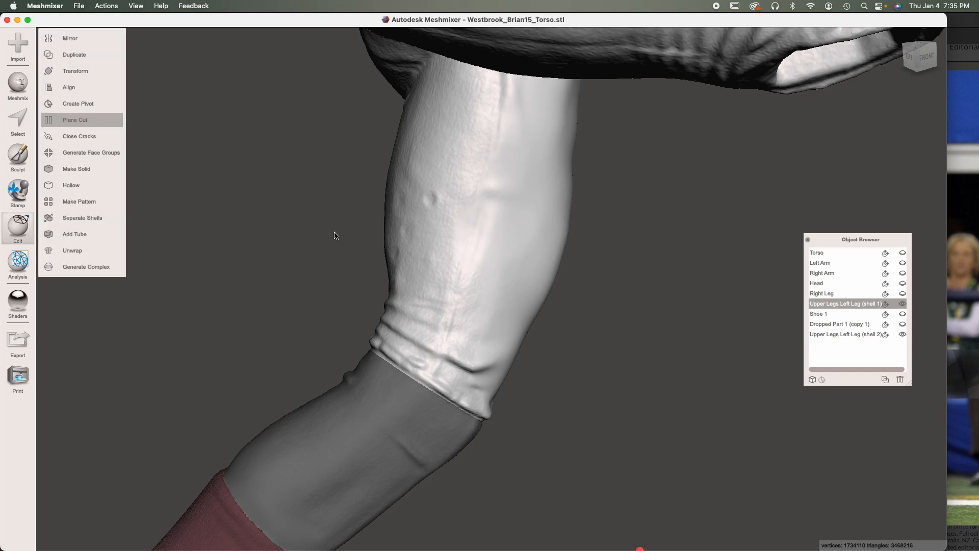
pyautogui.moveTo(335, 233); pyautogui.dragTo(568, 315)
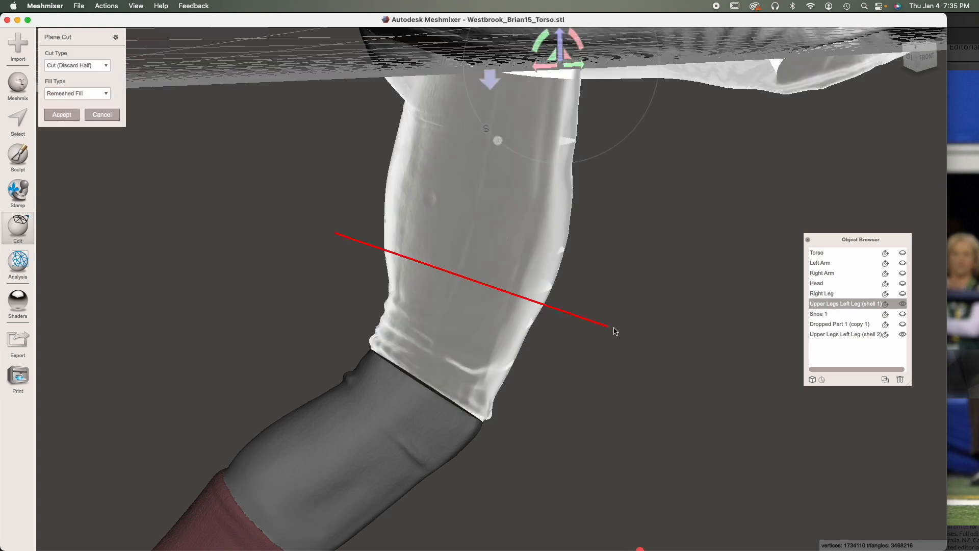
pyautogui.moveTo(636, 407); pyautogui.dragTo(429, 291, button='right')
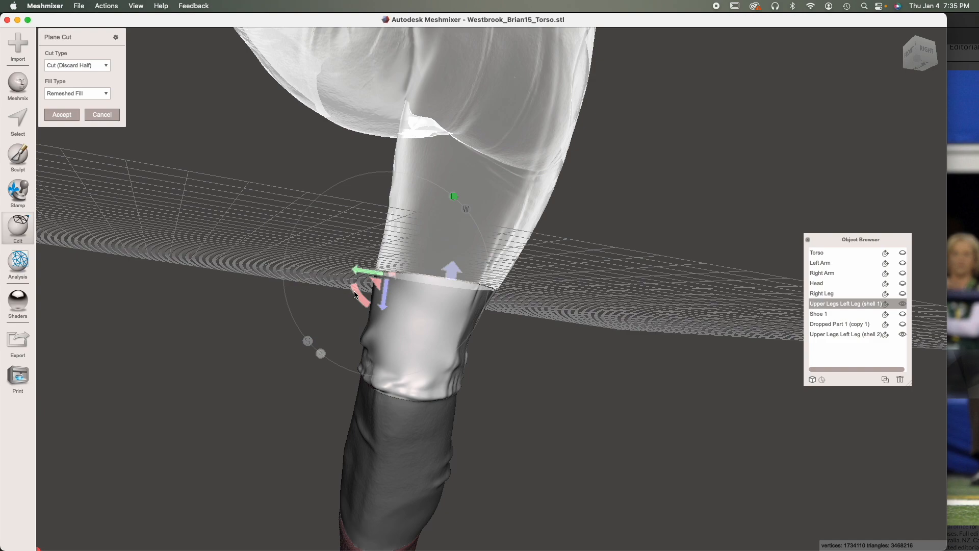
pyautogui.moveTo(352, 289); pyautogui.dragTo(357, 297)
pyautogui.moveTo(411, 312); pyautogui.dragTo(406, 429, button='right')
pyautogui.moveTo(371, 271)
pyautogui.mouseDown()
pyautogui.moveTo(345, 253)
pyautogui.moveTo(371, 271)
pyautogui.moveTo(355, 252)
pyautogui.moveTo(360, 262)
pyautogui.mouseUp()
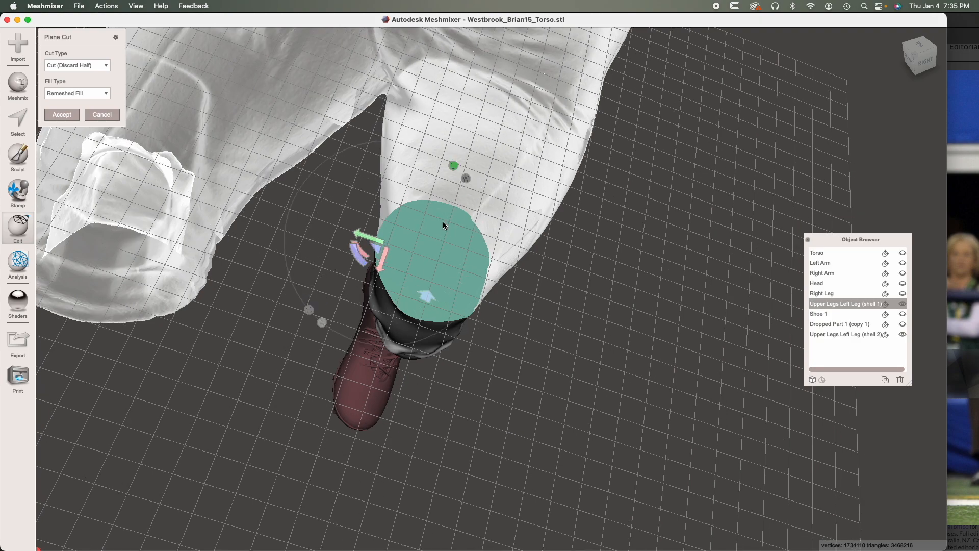
# Step: Fine-tune the cutting plane's tilt, reverse its direction to discard the cuff, and apply the cut with remeshed fill
pyautogui.moveTo(378, 376); pyautogui.dragTo(366, 284, button='right')
pyautogui.moveTo(367, 284); pyautogui.dragTo(367, 283)
pyautogui.moveTo(428, 326); pyautogui.dragTo(359, 324, button='right')
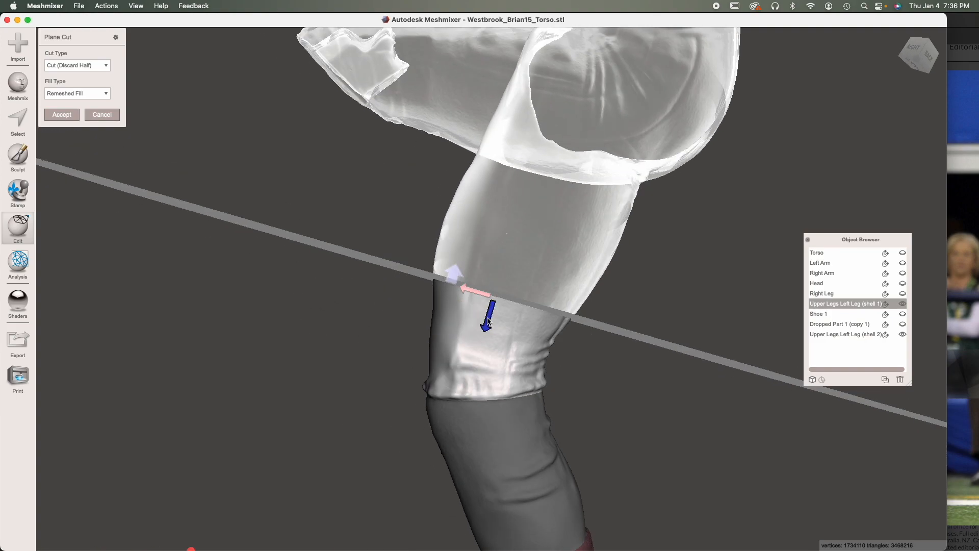
pyautogui.moveTo(461, 317); pyautogui.dragTo(362, 309, button='right')
pyautogui.moveTo(361, 309); pyautogui.dragTo(320, 355)
pyautogui.moveTo(313, 360); pyautogui.dragTo(518, 383, button='right')
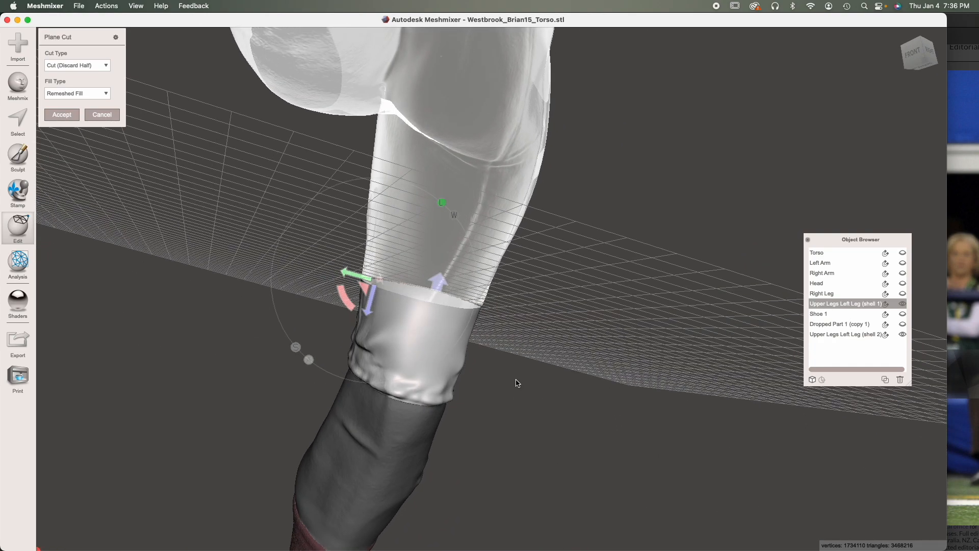
pyautogui.click(439, 284)
pyautogui.moveTo(516, 430); pyautogui.dragTo(548, 441, button='right')
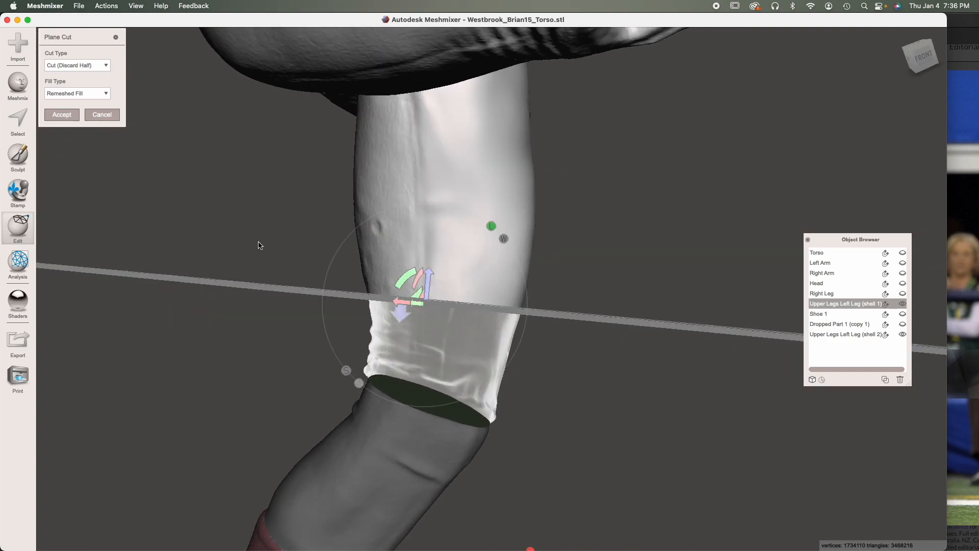
pyautogui.click(62, 118)
# Step: Make the lower leg shell active and examine the gap between its upper end and the cut pants leg
pyautogui.moveTo(525, 454); pyautogui.dragTo(469, 276, button='right')
pyautogui.moveTo(412, 360); pyautogui.dragTo(641, 452, button='right')
pyautogui.moveTo(449, 431); pyautogui.dragTo(510, 417, button='right')
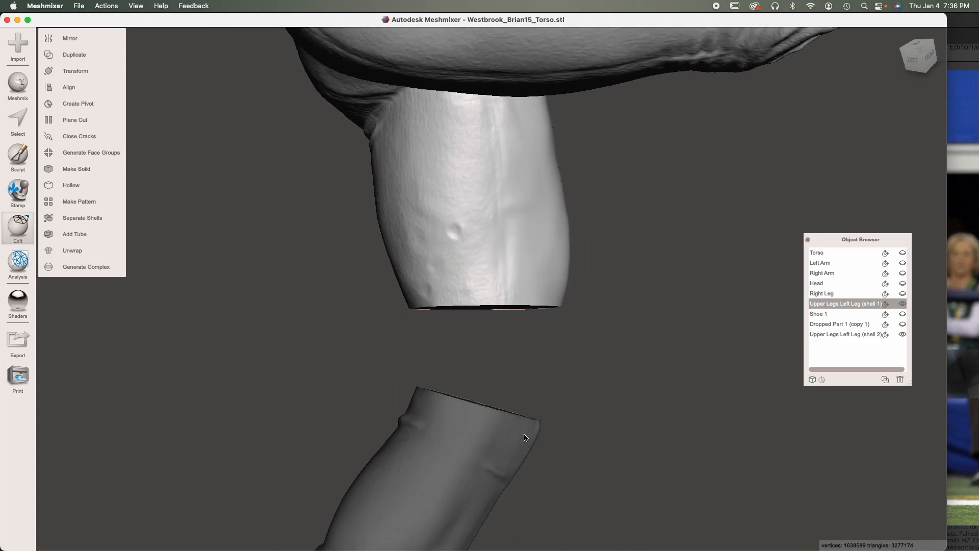
pyautogui.click(453, 464)
pyautogui.moveTo(465, 442); pyautogui.dragTo(457, 365, button='right')
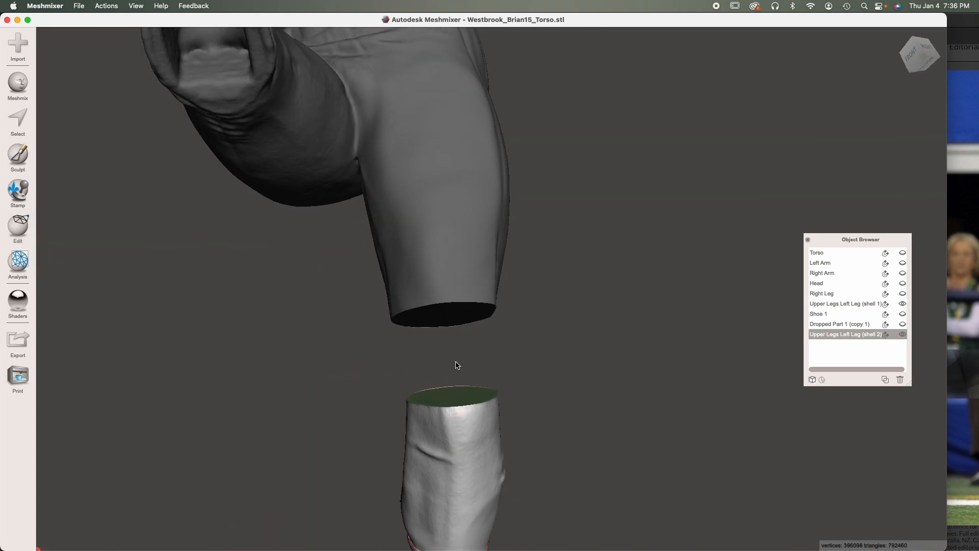
pyautogui.moveTo(477, 406); pyautogui.dragTo(464, 352, button='right')
pyautogui.moveTo(522, 372)
pyautogui.mouseDown(button='right')
pyautogui.moveTo(501, 386)
pyautogui.moveTo(455, 379)
pyautogui.moveTo(375, 396)
pyautogui.moveTo(539, 414)
pyautogui.moveTo(481, 437)
pyautogui.moveTo(559, 412)
pyautogui.moveTo(464, 380)
pyautogui.mouseUp(button='right')
pyautogui.scroll(5, 447, 377)
pyautogui.press('w')
pyautogui.press('w')
# Step: Add a cylinder primitive scaled uniformly to 5 mm
pyautogui.click(17, 85)
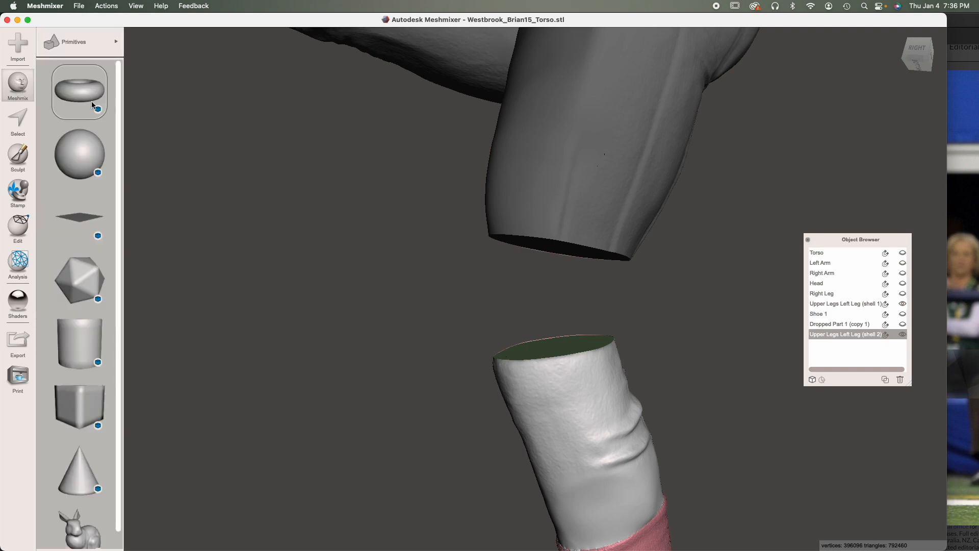
pyautogui.moveTo(75, 336); pyautogui.dragTo(555, 337)
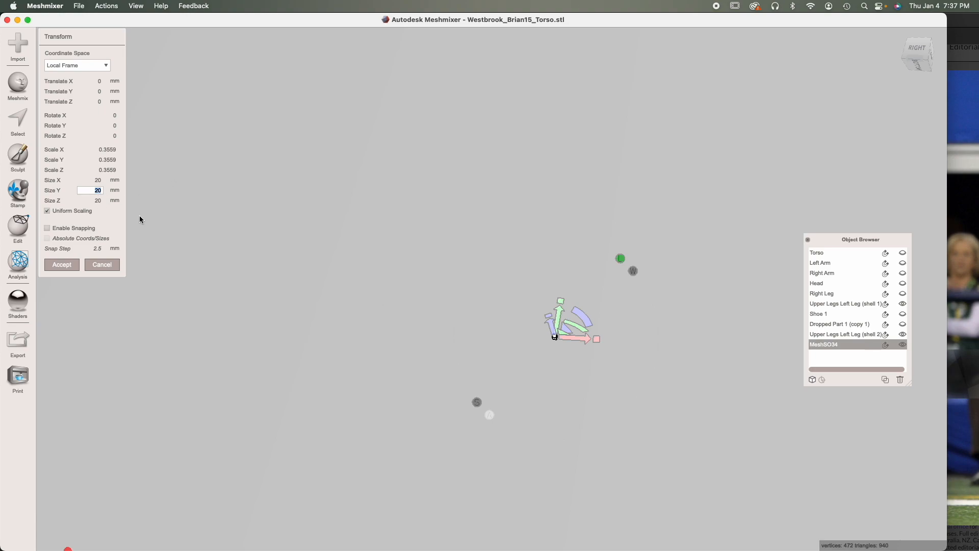
pyautogui.scroll(-10, 141, 219)
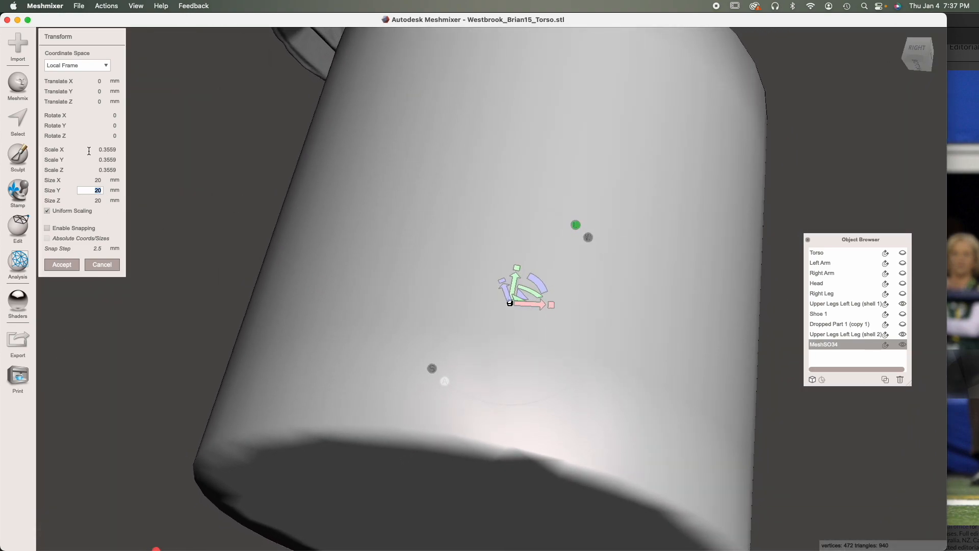
pyautogui.press('Tab')
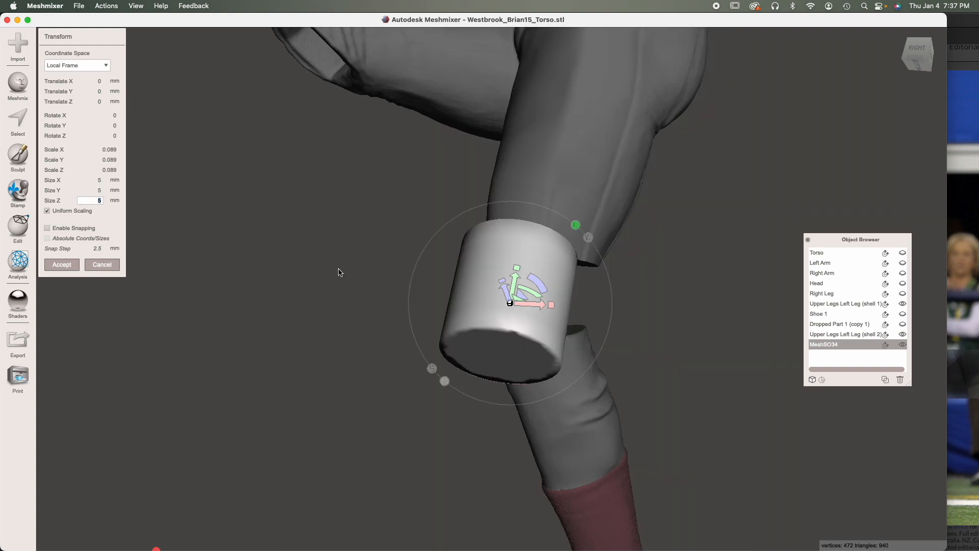
pyautogui.click(62, 266)
# Step: Move the cylinder onto the upper end of the lower leg and begin angling it towards the flat face
pyautogui.moveTo(510, 347); pyautogui.dragTo(762, 316, button='right')
pyautogui.scroll(-4, 642, 360)
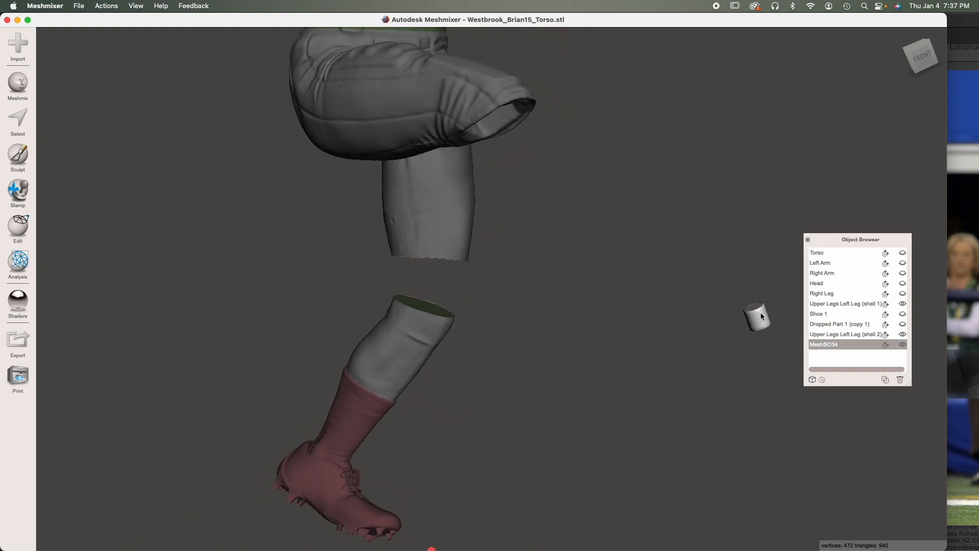
pyautogui.press('t')
pyautogui.moveTo(768, 313); pyautogui.dragTo(403, 339)
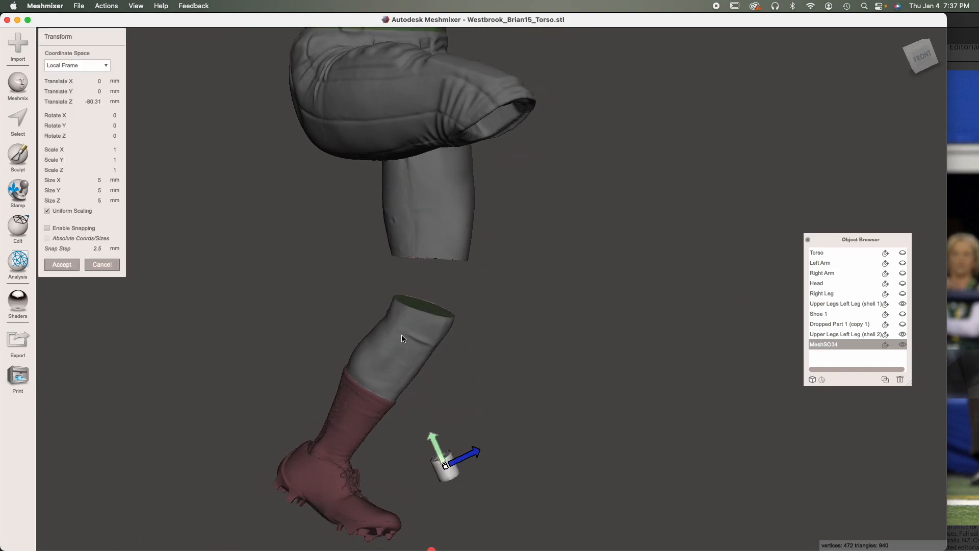
pyautogui.moveTo(435, 444); pyautogui.dragTo(409, 261)
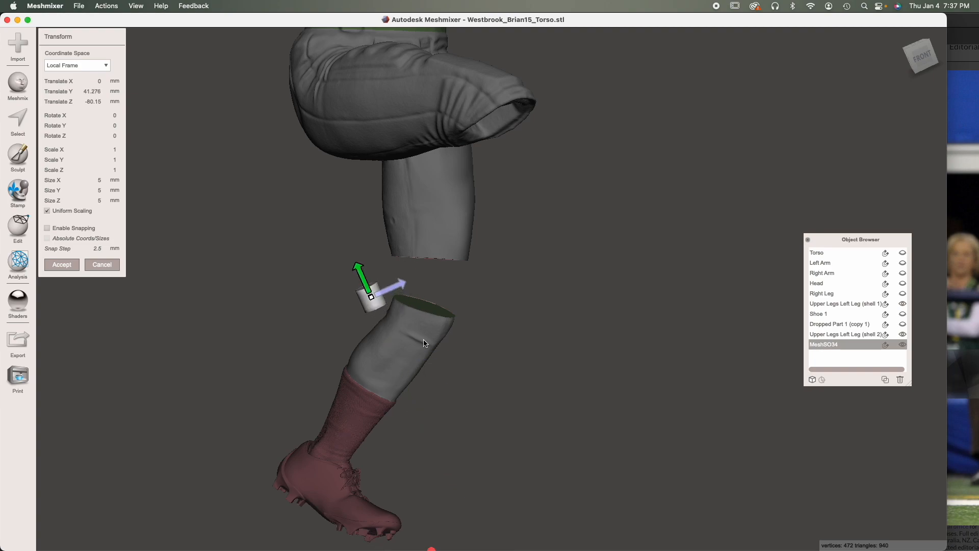
pyautogui.moveTo(426, 343); pyautogui.dragTo(450, 302, button='right')
pyautogui.moveTo(518, 271); pyautogui.dragTo(481, 271)
pyautogui.moveTo(487, 301)
pyautogui.mouseDown()
pyautogui.moveTo(493, 314)
pyautogui.moveTo(498, 289)
pyautogui.mouseUp()
pyautogui.moveTo(522, 372); pyautogui.dragTo(451, 329, button='right')
pyautogui.scroll(10, 451, 329)
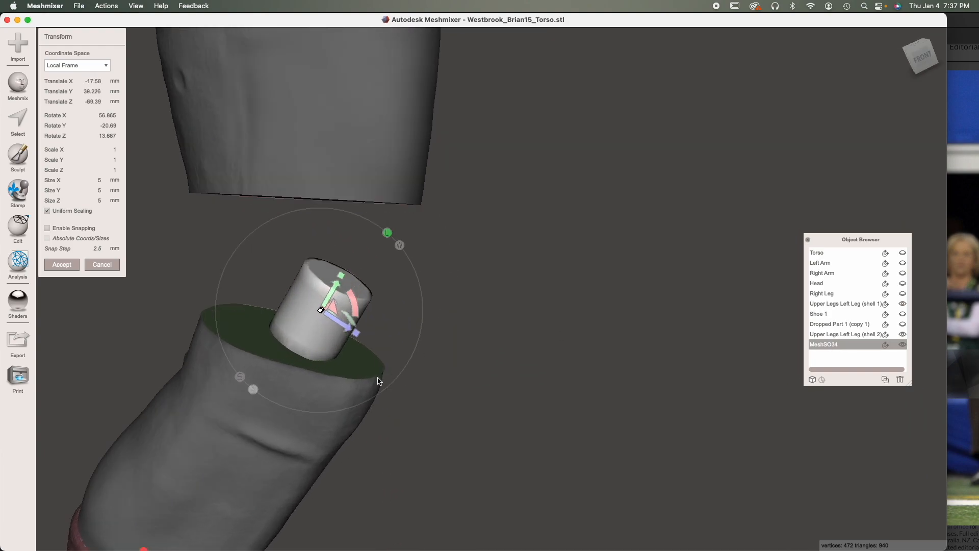
# Step: Rotate the cylinder to align with the lower leg's flat end, centre it there and apply the transform
pyautogui.moveTo(378, 380); pyautogui.dragTo(391, 313, button='right')
pyautogui.moveTo(374, 304); pyautogui.dragTo(376, 332)
pyautogui.moveTo(376, 331); pyautogui.dragTo(363, 347, button='right')
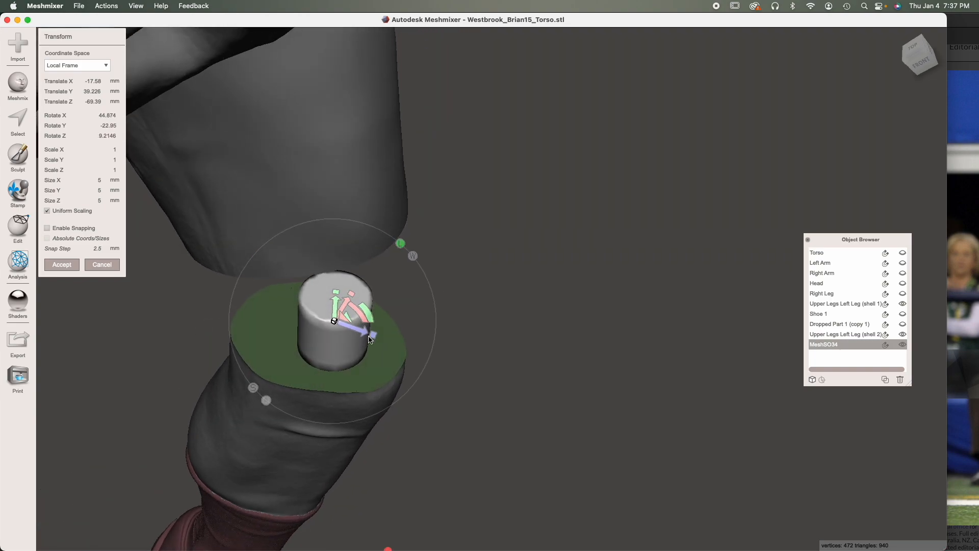
pyautogui.moveTo(372, 323); pyautogui.dragTo(375, 334)
pyautogui.moveTo(375, 334)
pyautogui.mouseDown(button='right')
pyautogui.moveTo(312, 300)
pyautogui.moveTo(435, 313)
pyautogui.moveTo(387, 327)
pyautogui.mouseUp(button='right')
pyautogui.moveTo(377, 319); pyautogui.dragTo(340, 343)
pyautogui.click(66, 268)
# Step: Centre the cylinder over the lower leg and widen it to about 12.2 mm in X and 15.9 mm in Z
pyautogui.moveTo(234, 372); pyautogui.dragTo(338, 302, button='right')
pyautogui.press('t')
pyautogui.moveTo(354, 289); pyautogui.dragTo(609, 549)
pyautogui.moveTo(383, 266); pyautogui.dragTo(373, 268)
pyautogui.moveTo(368, 353); pyautogui.dragTo(376, 389)
pyautogui.moveTo(354, 285)
pyautogui.mouseDown()
pyautogui.moveTo(358, 298)
pyautogui.moveTo(350, 278)
pyautogui.mouseUp()
pyautogui.moveTo(368, 326); pyautogui.dragTo(362, 371, button='right')
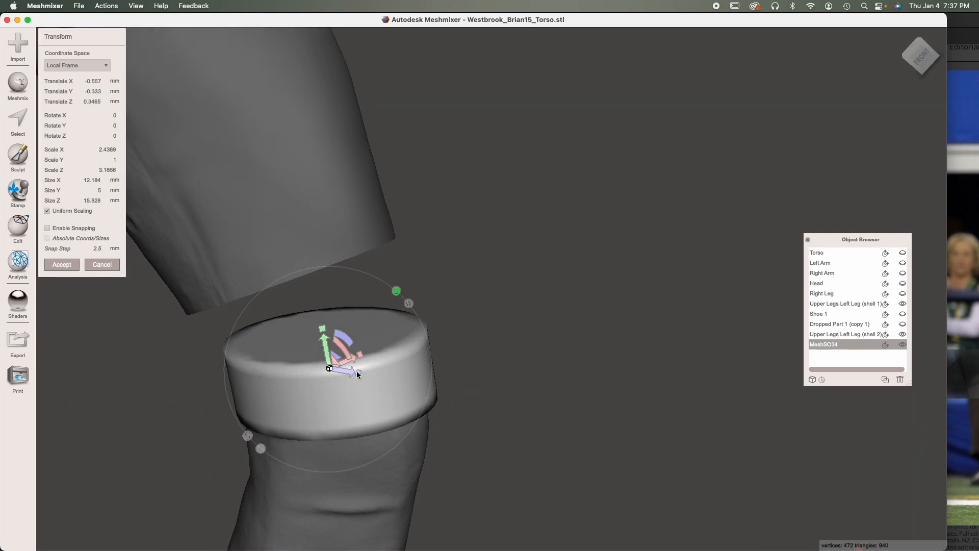
# Step: Narrow the cylinder to about 10.2 mm in X and 12.2 mm in Z to fit within the leg's outline
pyautogui.moveTo(358, 372); pyautogui.dragTo(281, 390)
pyautogui.moveTo(282, 391); pyautogui.dragTo(547, 333, button='right')
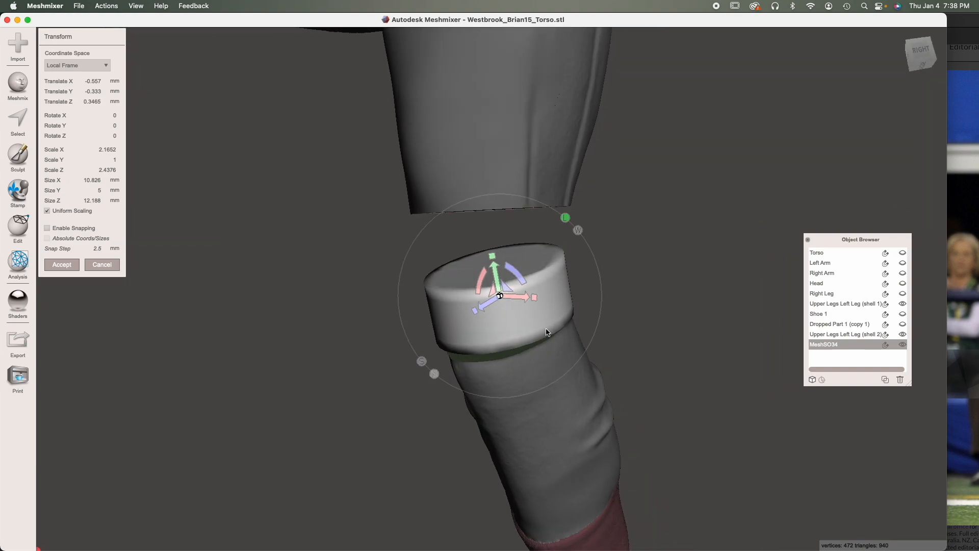
pyautogui.moveTo(536, 299); pyautogui.dragTo(520, 297)
pyautogui.moveTo(541, 326); pyautogui.dragTo(765, 427, button='right')
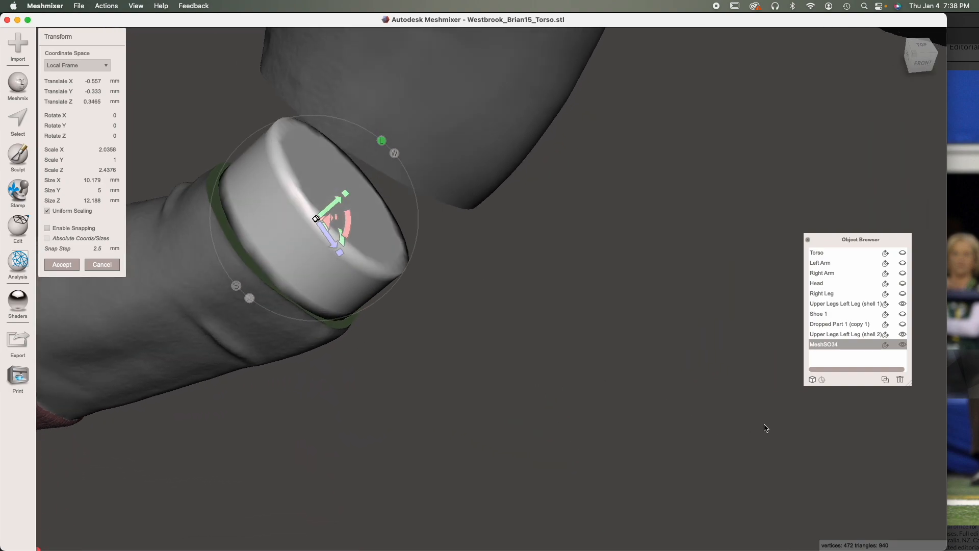
# Step: Lower the cylinder onto the leg's flat end, tilt it to match and shrink it to about 9.8 by 11.5 mm
pyautogui.moveTo(355, 271); pyautogui.dragTo(330, 234, button='right')
pyautogui.moveTo(414, 200); pyautogui.dragTo(297, 352, button='right')
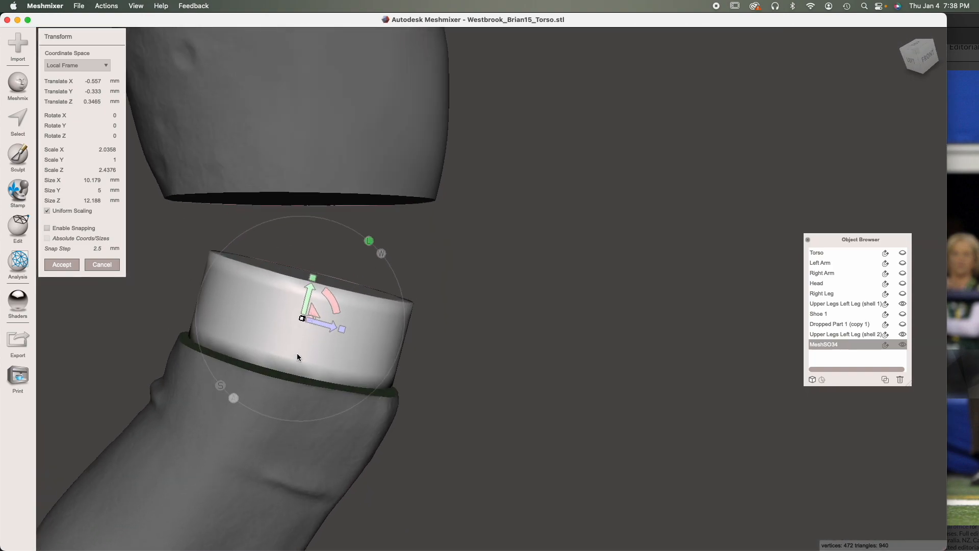
pyautogui.scroll(8, 350, 339)
pyautogui.moveTo(428, 276); pyautogui.dragTo(421, 301)
pyautogui.moveTo(524, 378); pyautogui.dragTo(403, 415, button='right')
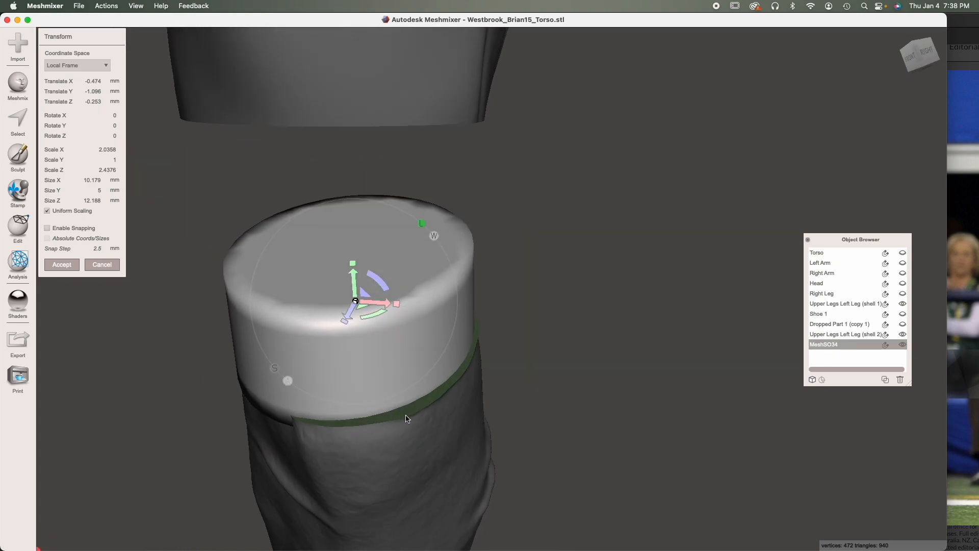
pyautogui.moveTo(392, 305); pyautogui.dragTo(362, 280)
pyautogui.moveTo(362, 281); pyautogui.dragTo(407, 321, button='right')
pyautogui.moveTo(364, 282); pyautogui.dragTo(369, 304)
pyautogui.moveTo(369, 306); pyautogui.dragTo(294, 264, button='right')
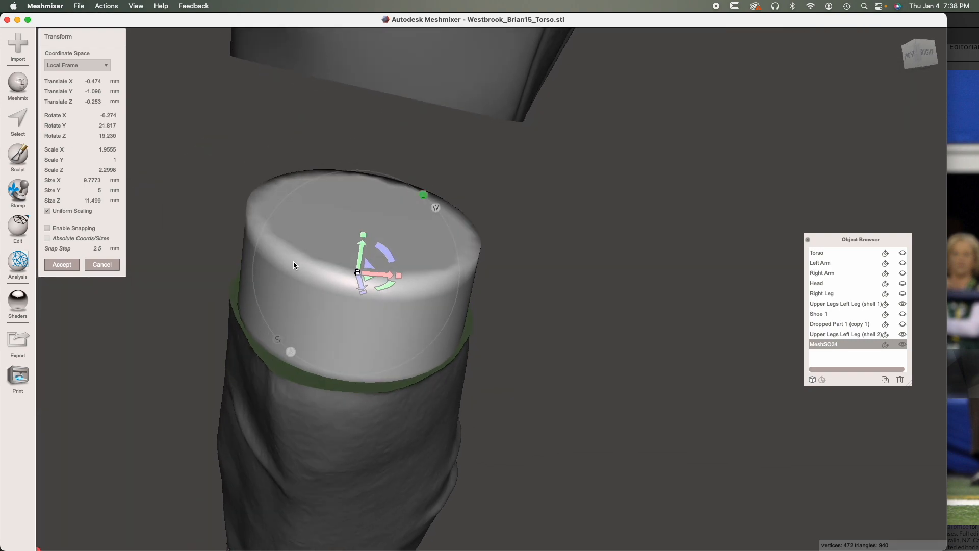
# Step: Narrow the cylinder slightly more inside the leg's rim and apply the transform
pyautogui.moveTo(377, 277); pyautogui.dragTo(329, 278)
pyautogui.moveTo(389, 298)
pyautogui.mouseDown()
pyautogui.moveTo(381, 287)
pyautogui.moveTo(378, 296)
pyautogui.mouseUp()
pyautogui.click(71, 267)
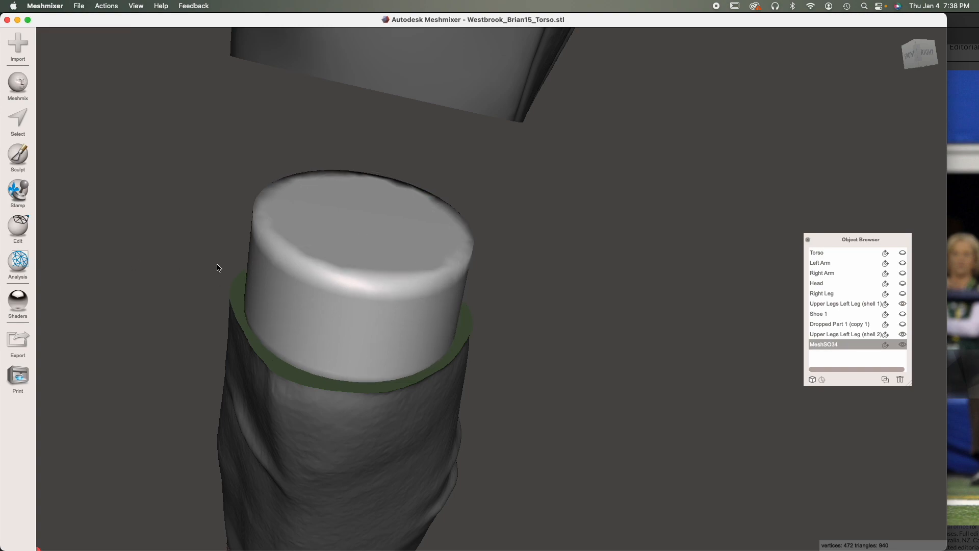
# Step: Hide the cylinder and make the lower leg shell active
pyautogui.click(901, 344)
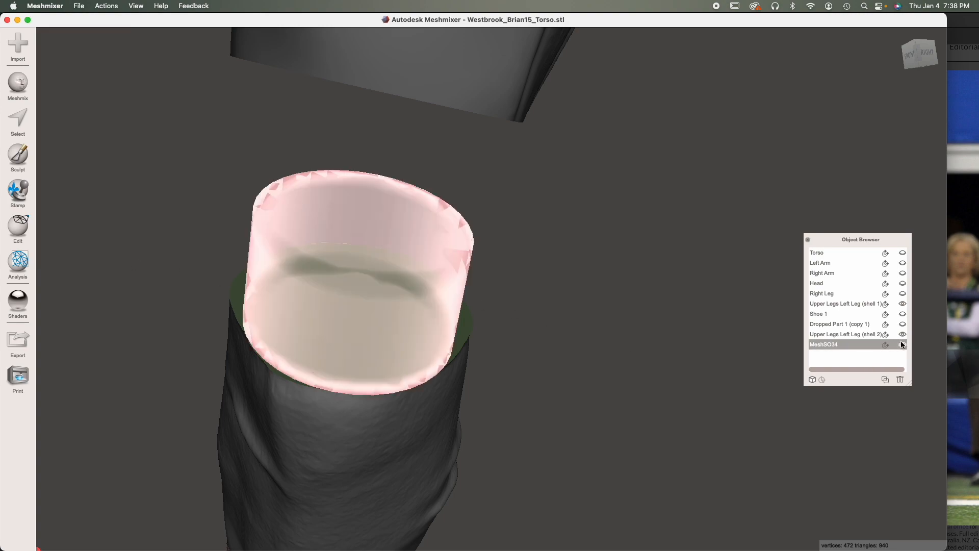
pyautogui.click(382, 454)
pyautogui.moveTo(383, 454); pyautogui.dragTo(396, 428, button='right')
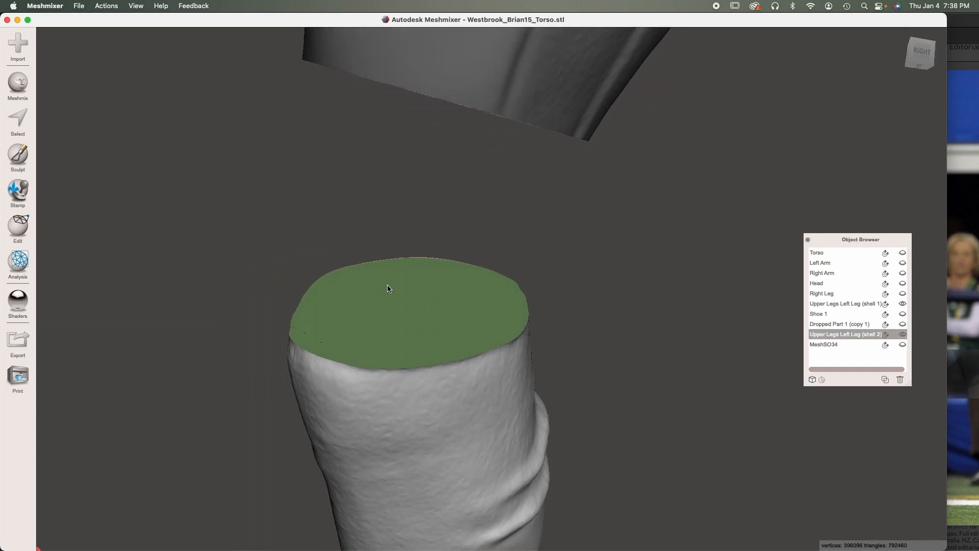
# Step: Select the flat cap on top of the lower leg and transform it upward toward the pant leg, shifting it into line
pyautogui.press('s')
pyautogui.doubleClick(401, 307)
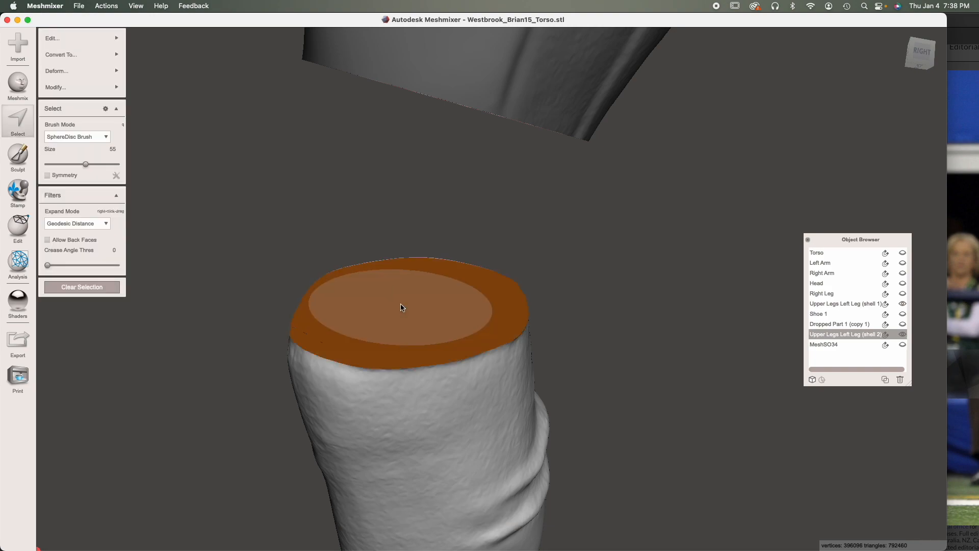
pyautogui.press('[')
pyautogui.press('[')
pyautogui.press('[')
pyautogui.press('[')
pyautogui.moveTo(401, 307)
pyautogui.mouseDown(button='right')
pyautogui.moveTo(433, 302)
pyautogui.moveTo(422, 321)
pyautogui.moveTo(389, 312)
pyautogui.moveTo(462, 313)
pyautogui.mouseUp(button='right')
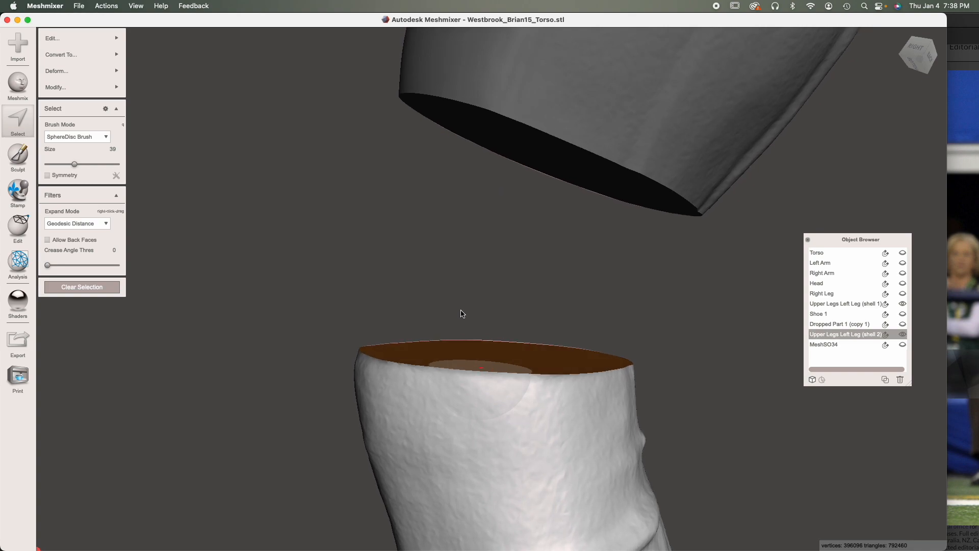
pyautogui.press('t')
pyautogui.moveTo(502, 339); pyautogui.dragTo(519, 231)
pyautogui.moveTo(541, 327); pyautogui.dragTo(607, 353, button='right')
pyautogui.moveTo(578, 207); pyautogui.dragTo(584, 248)
# Step: Fine-tune the raised cap's position and tilt from the other sides and accept the first leg extension
pyautogui.moveTo(674, 376); pyautogui.dragTo(856, 347, button='right')
pyautogui.moveTo(630, 391); pyautogui.dragTo(408, 299, button='right')
pyautogui.moveTo(375, 266); pyautogui.dragTo(364, 242)
pyautogui.moveTo(451, 302); pyautogui.dragTo(540, 341, button='right')
pyautogui.moveTo(594, 262); pyautogui.dragTo(595, 263)
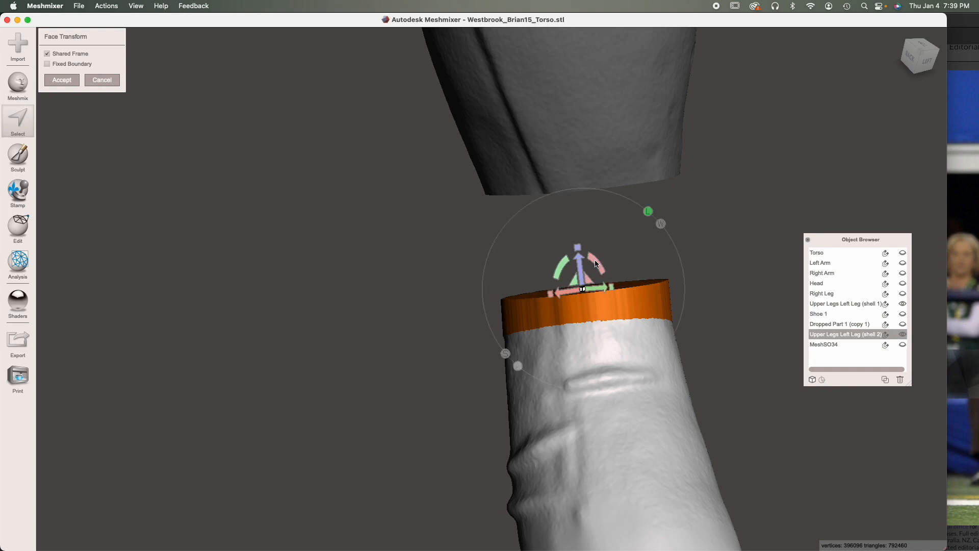
pyautogui.moveTo(641, 345); pyautogui.dragTo(715, 347, button='right')
pyautogui.moveTo(662, 363); pyautogui.dragTo(633, 378, button='right')
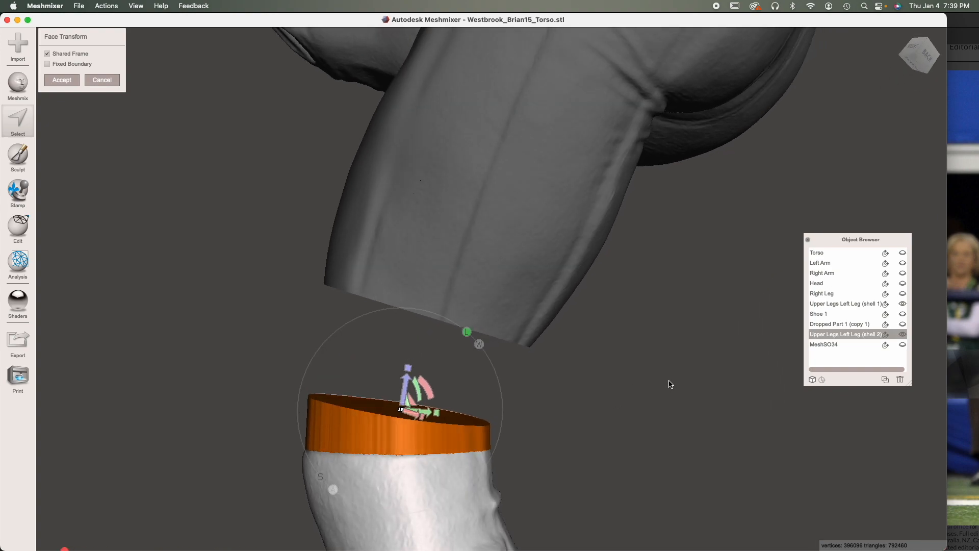
pyautogui.press('Return')
# Step: Transform the same cap again, raising a second band and shifting and tilting it toward the pant opening
pyautogui.moveTo(438, 408); pyautogui.dragTo(528, 476, button='right')
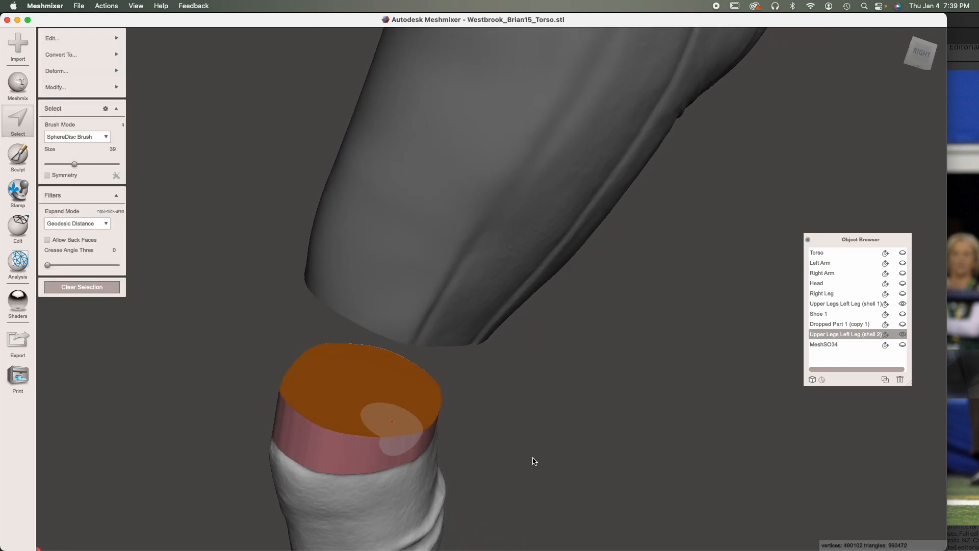
pyautogui.press('t')
pyautogui.moveTo(529, 443); pyautogui.dragTo(425, 381, button='right')
pyautogui.moveTo(422, 371); pyautogui.dragTo(428, 345)
pyautogui.moveTo(521, 402); pyautogui.dragTo(592, 453, button='right')
pyautogui.moveTo(420, 382); pyautogui.dragTo(441, 386)
pyautogui.moveTo(408, 435); pyautogui.dragTo(384, 374, button='right')
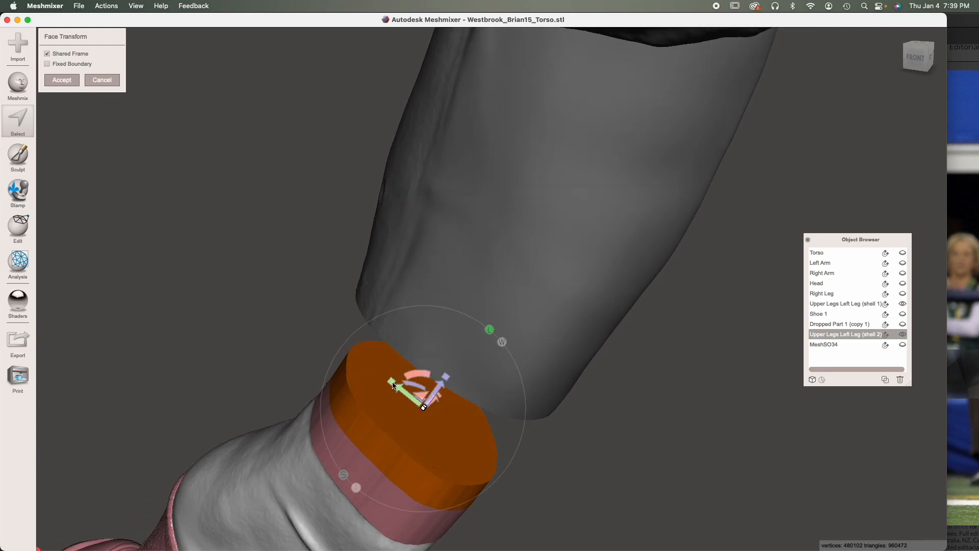
pyautogui.moveTo(393, 384); pyautogui.dragTo(384, 374)
pyautogui.moveTo(381, 372); pyautogui.dragTo(413, 369, button='right')
pyautogui.moveTo(429, 384); pyautogui.dragTo(436, 386)
# Step: Make small corrections to the second band's alignment from the back and accept the transform
pyautogui.moveTo(438, 390); pyautogui.dragTo(281, 340, button='right')
pyautogui.moveTo(409, 349); pyautogui.dragTo(410, 352)
pyautogui.moveTo(449, 365); pyautogui.dragTo(408, 374, button='right')
pyautogui.moveTo(440, 351); pyautogui.dragTo(440, 352)
pyautogui.moveTo(472, 375)
pyautogui.mouseDown(button='right')
pyautogui.moveTo(376, 328)
pyautogui.moveTo(456, 374)
pyautogui.mouseUp(button='right')
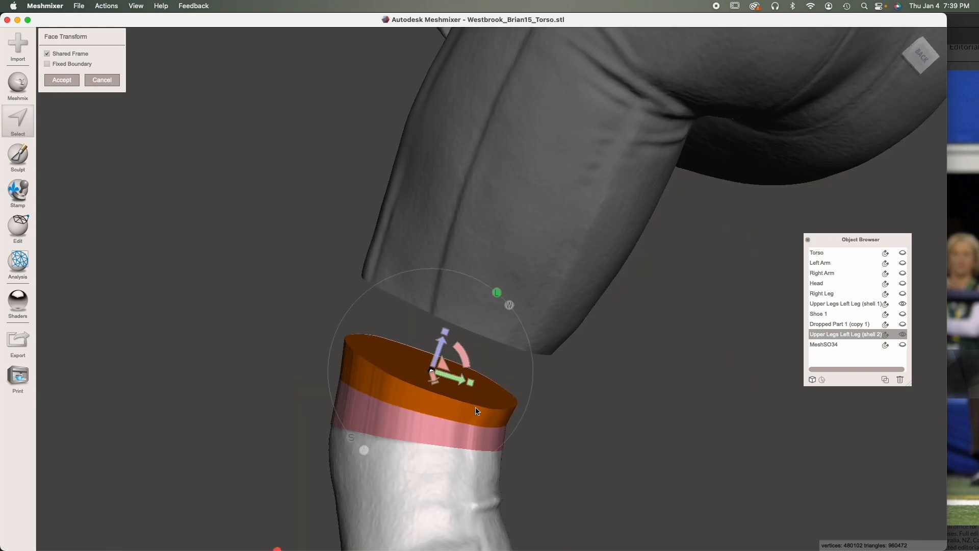
pyautogui.press('Return')
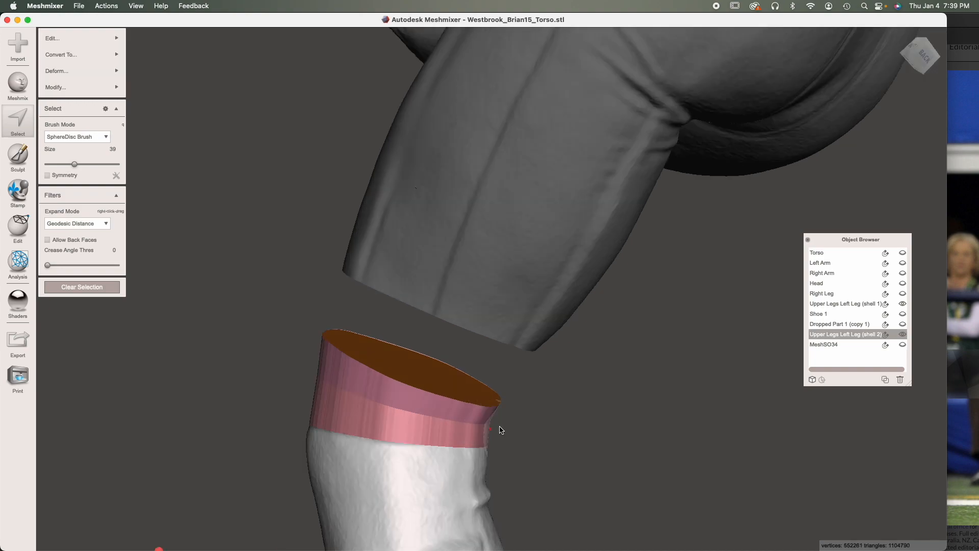
# Step: Raise the cap a third time up to the pant opening and shift it sideways to center it
pyautogui.press('t')
pyautogui.moveTo(424, 355); pyautogui.dragTo(432, 324)
pyautogui.moveTo(466, 338); pyautogui.dragTo(621, 365, button='right')
pyautogui.moveTo(422, 329); pyautogui.dragTo(455, 341)
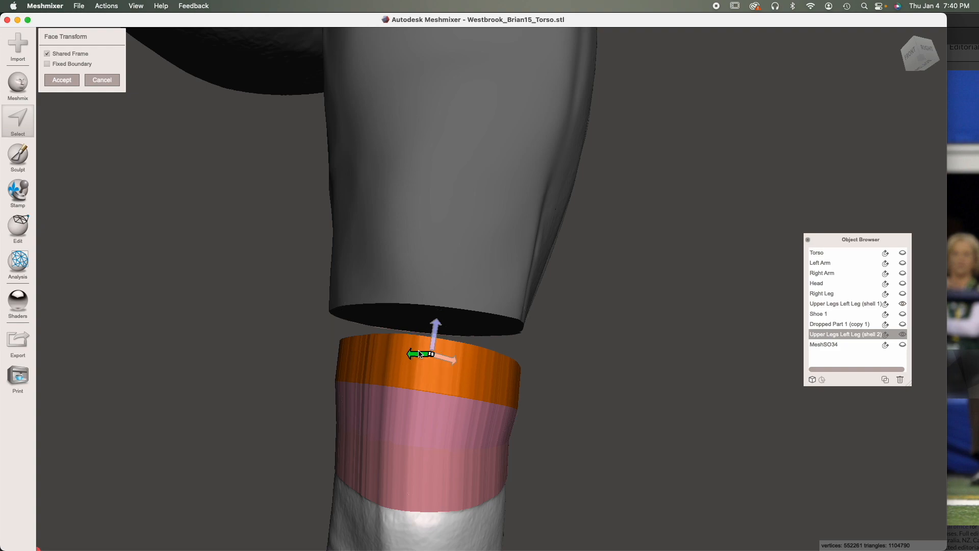
pyautogui.moveTo(426, 366); pyautogui.dragTo(442, 344, button='right')
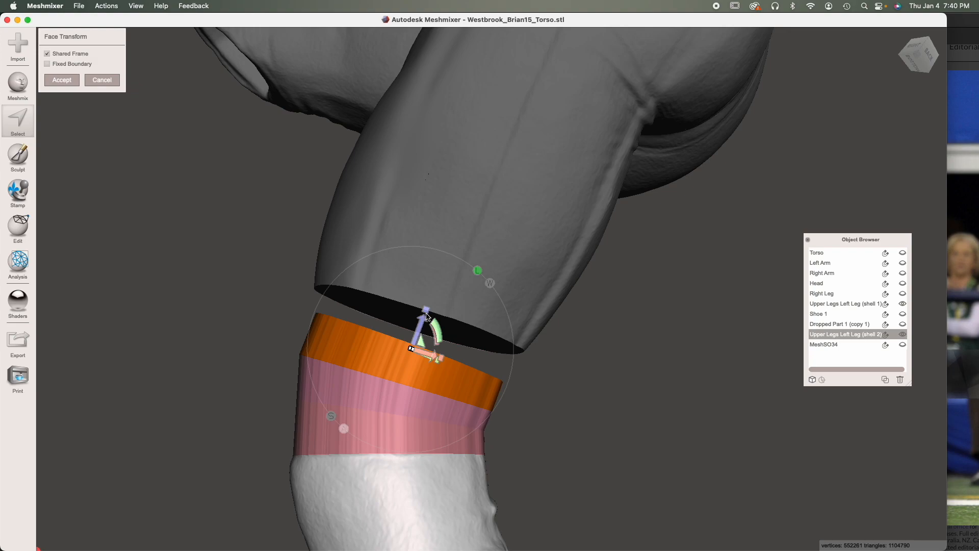
pyautogui.moveTo(427, 316); pyautogui.dragTo(442, 290)
pyautogui.moveTo(461, 341); pyautogui.dragTo(601, 372, button='right')
pyautogui.moveTo(423, 305); pyautogui.dragTo(412, 306)
# Step: Align the third band inside the pant opening from all sides and accept the transform
pyautogui.moveTo(471, 418); pyautogui.dragTo(270, 326, button='right')
pyautogui.moveTo(458, 316); pyautogui.dragTo(449, 306)
pyautogui.moveTo(300, 311); pyautogui.dragTo(493, 337, button='right')
pyautogui.moveTo(455, 297); pyautogui.dragTo(447, 295)
pyautogui.moveTo(573, 450); pyautogui.dragTo(708, 460, button='right')
pyautogui.scroll(-10, 629, 431)
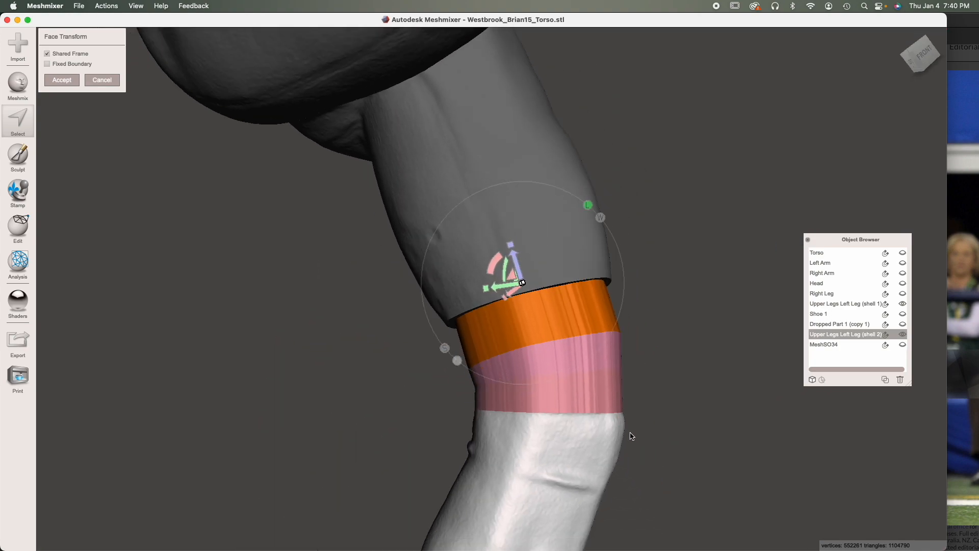
pyautogui.moveTo(539, 453); pyautogui.dragTo(293, 434, button='right')
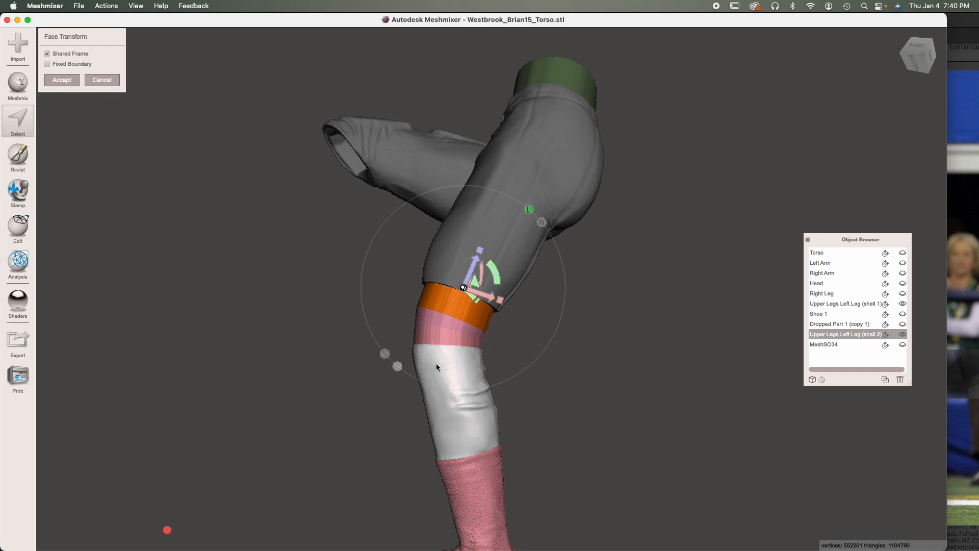
pyautogui.scroll(10, 436, 366)
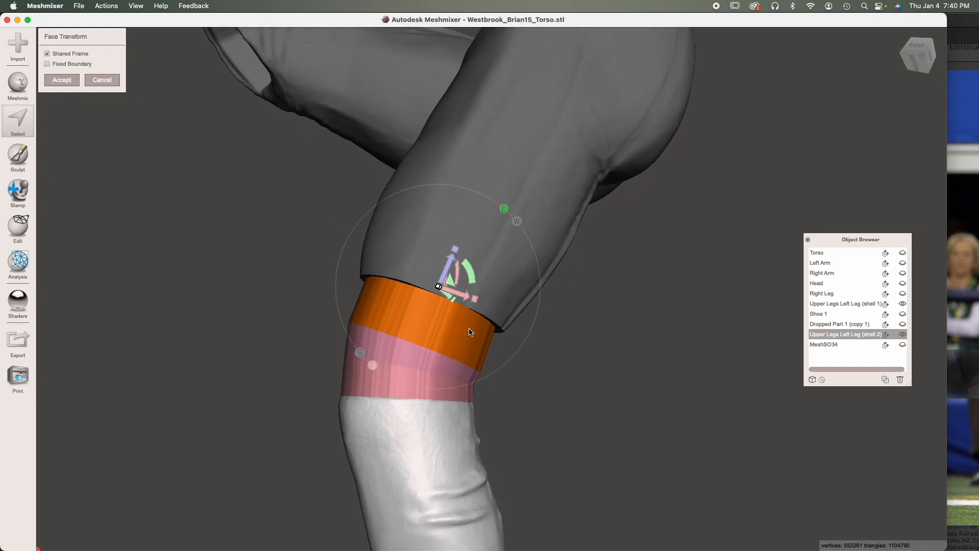
pyautogui.scroll(5, 470, 332)
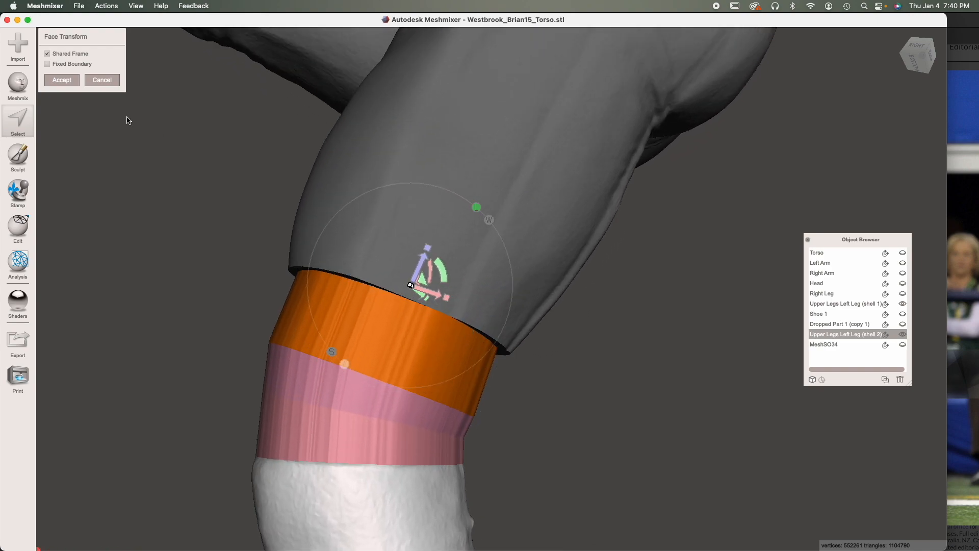
pyautogui.click(62, 80)
# Step: Select all the extruded bands above the lower leg and clear their face groups
pyautogui.click(70, 85)
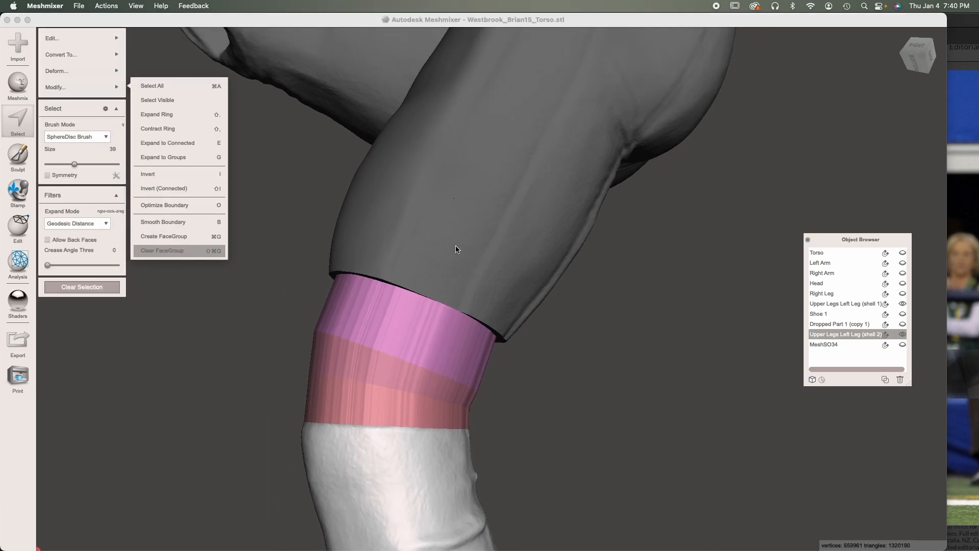
pyautogui.click(343, 389)
pyautogui.click(362, 412)
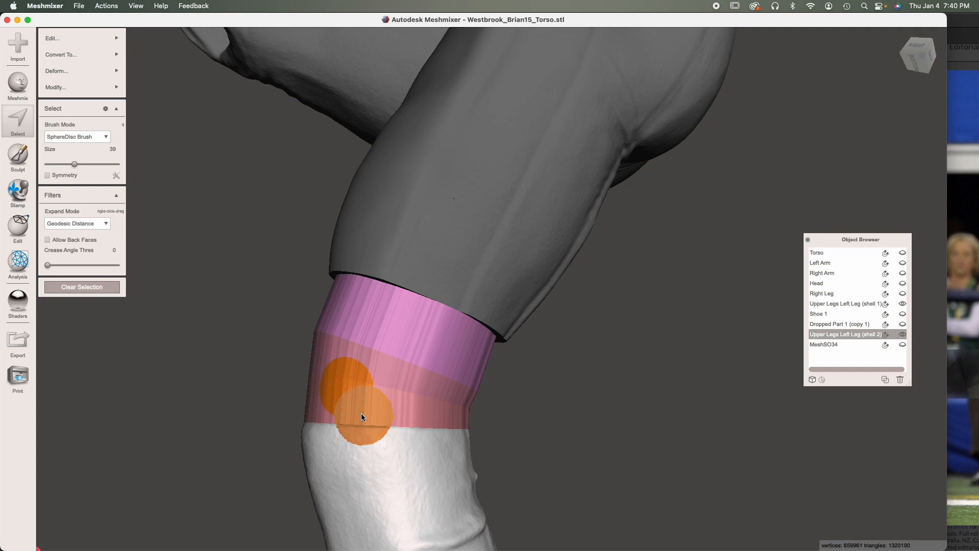
pyautogui.doubleClick(365, 403)
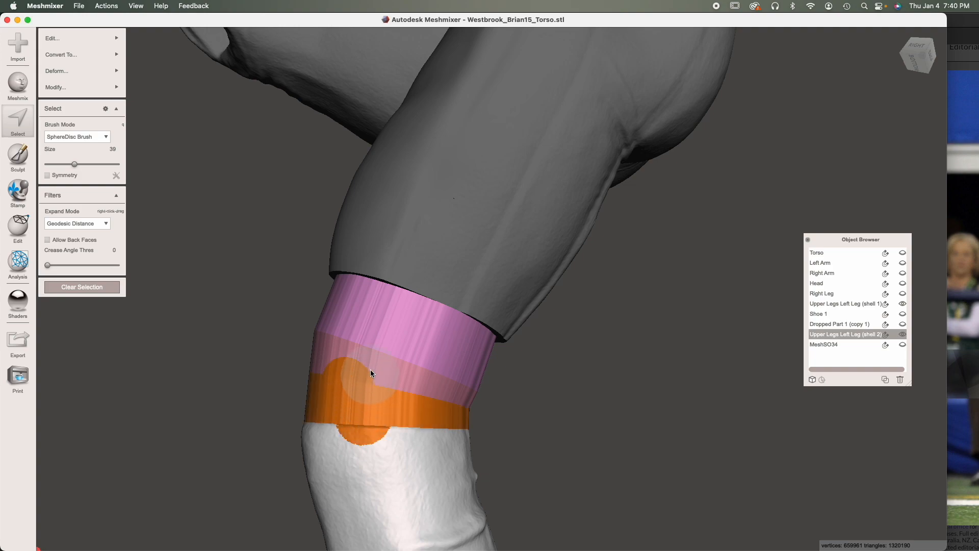
pyautogui.doubleClick(371, 369)
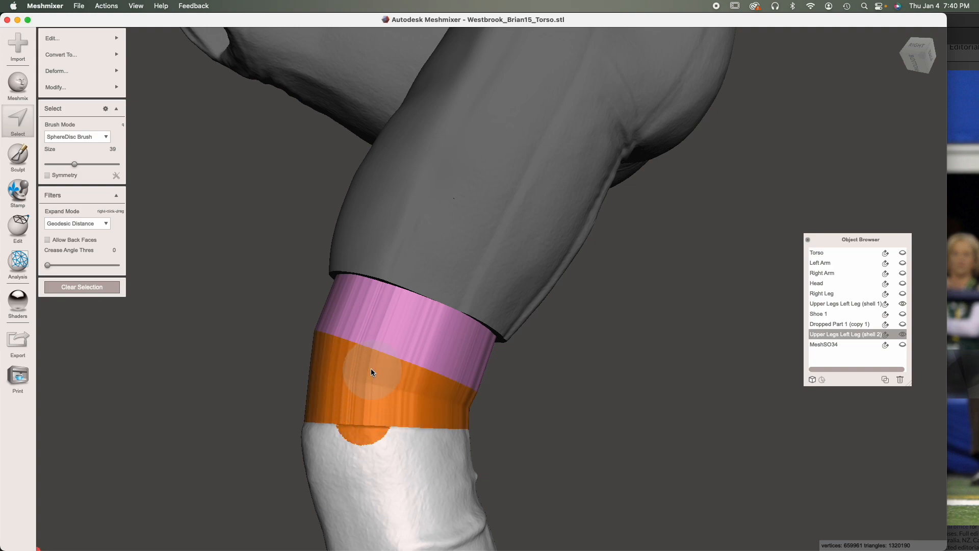
pyautogui.doubleClick(394, 342)
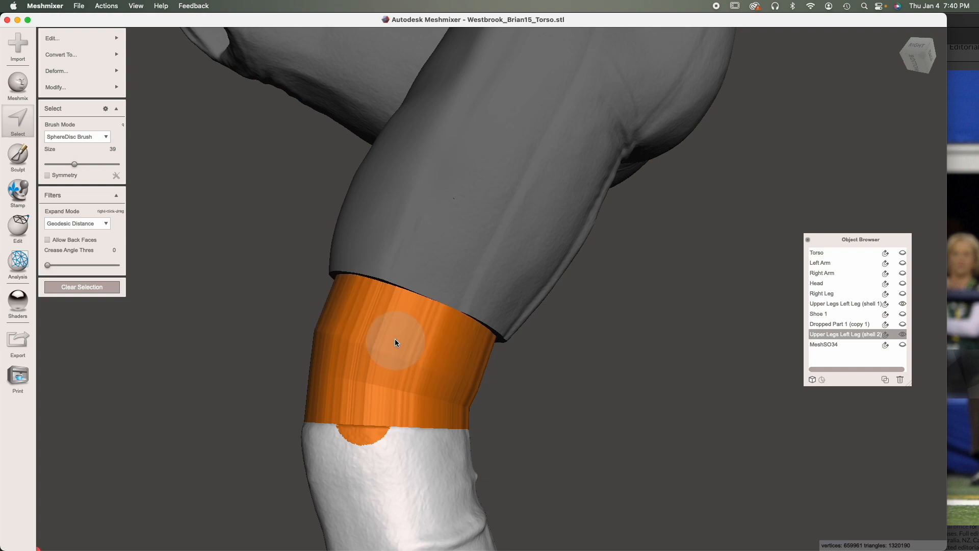
pyautogui.click(64, 38)
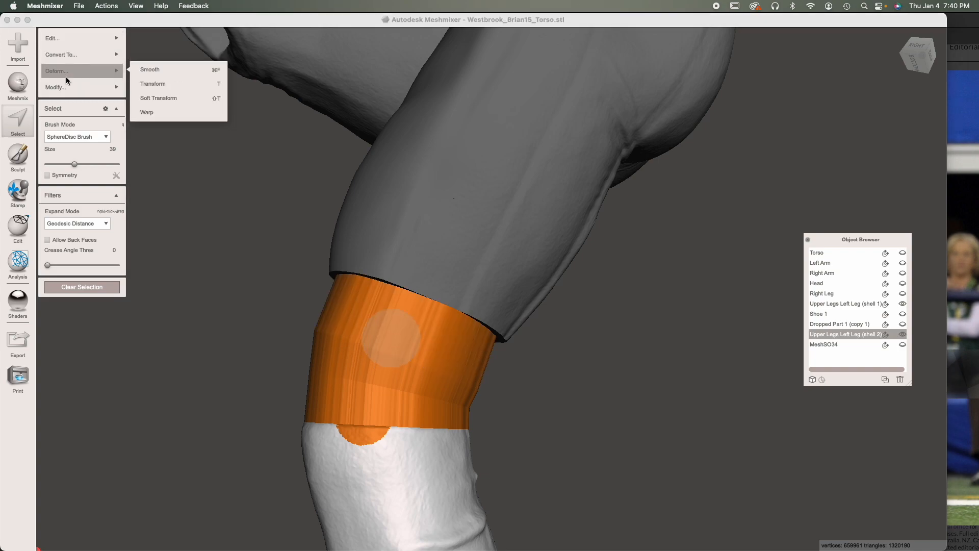
pyautogui.moveTo(65, 83)
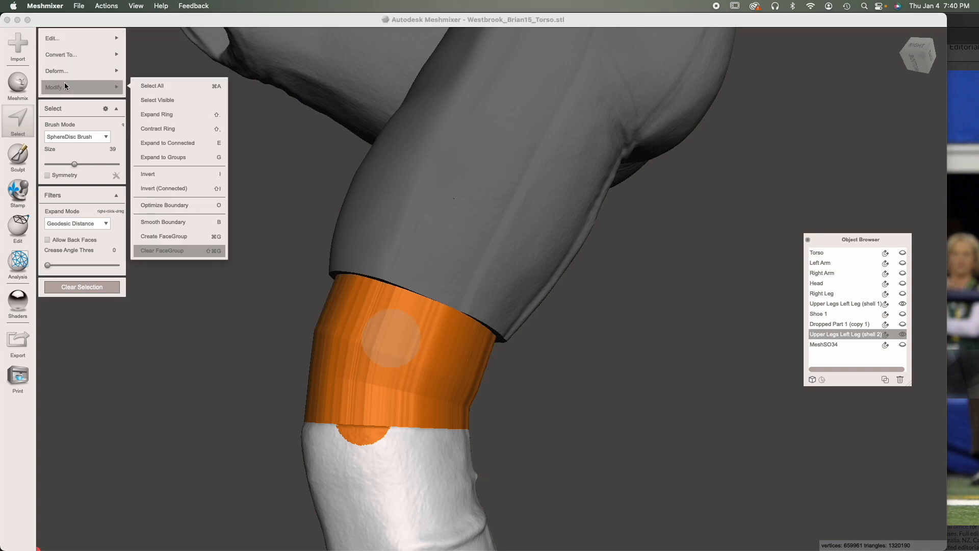
pyautogui.click(161, 250)
# Step: Sculpt a knee over the extended section with a volume brush at size 45, strength 100 and depth 15, smoothing its seams and ridges
pyautogui.moveTo(357, 352); pyautogui.dragTo(454, 357, button='right')
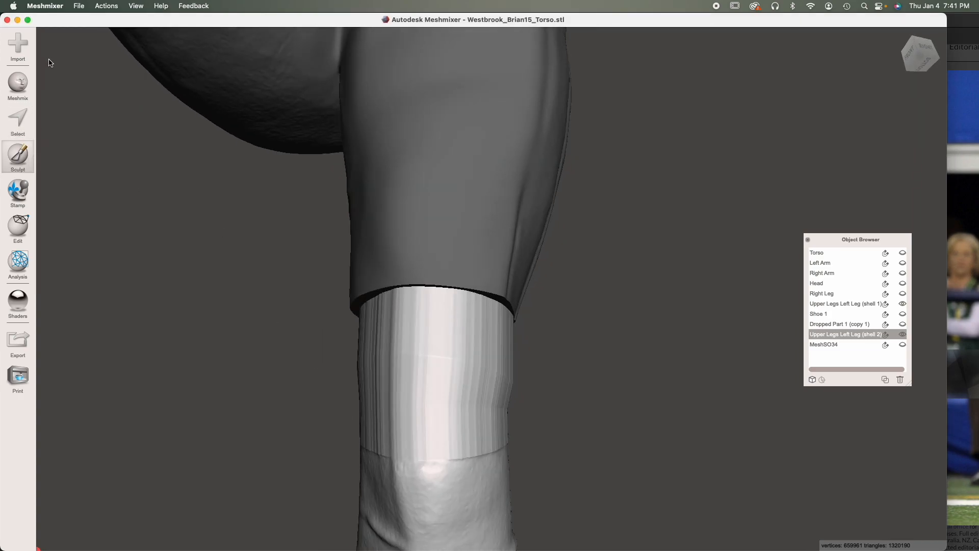
pyautogui.click(73, 62)
pyautogui.click(225, 183)
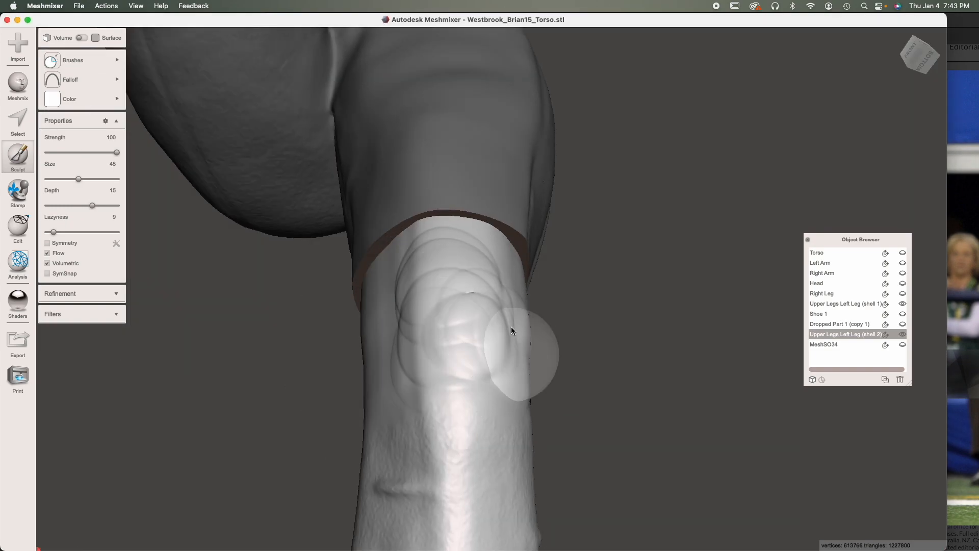
pyautogui.moveTo(511, 327)
pyautogui.keyDown('shift'); pyautogui.mouseDown()
pyautogui.moveTo(399, 300)
pyautogui.moveTo(391, 309)
pyautogui.moveTo(482, 375)
pyautogui.moveTo(394, 279)
pyautogui.moveTo(485, 385)
pyautogui.mouseUp(); pyautogui.keyUp('shift')
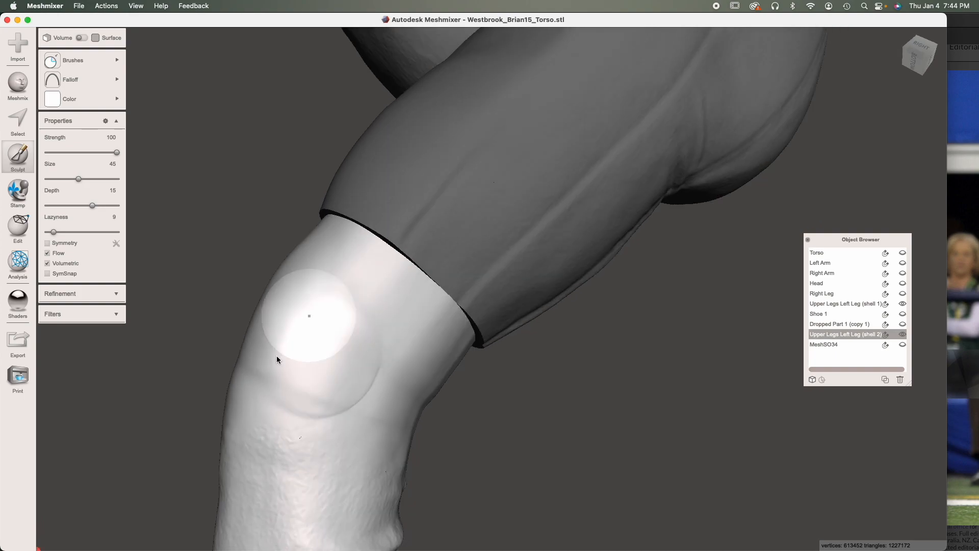
pyautogui.moveTo(277, 357)
pyautogui.keyDown('shift'); pyautogui.mouseDown()
pyautogui.moveTo(372, 378)
pyautogui.moveTo(354, 304)
pyautogui.mouseUp(); pyautogui.keyUp('shift')
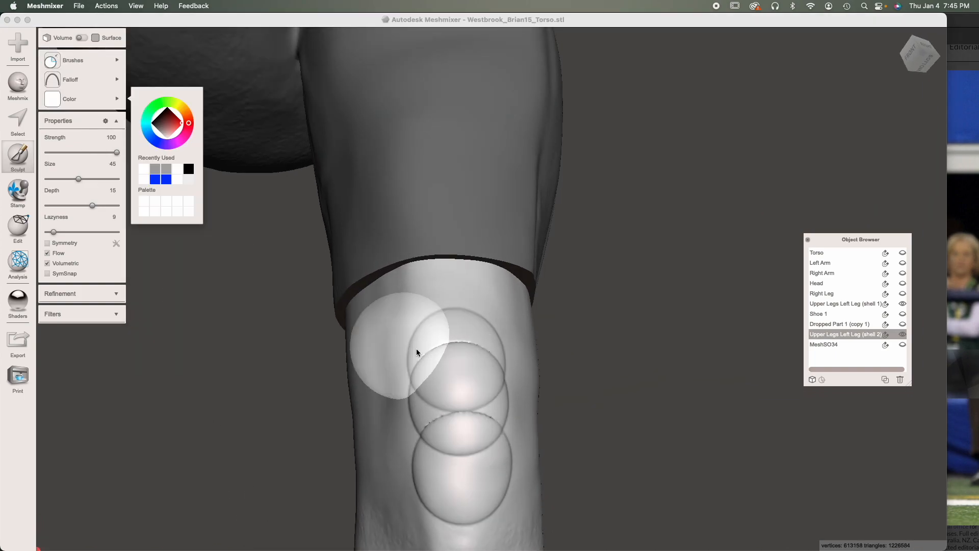
pyautogui.moveTo(415, 350)
pyautogui.mouseDown()
pyautogui.moveTo(465, 411)
pyautogui.moveTo(477, 528)
pyautogui.moveTo(457, 348)
pyautogui.moveTo(464, 510)
pyautogui.mouseUp()
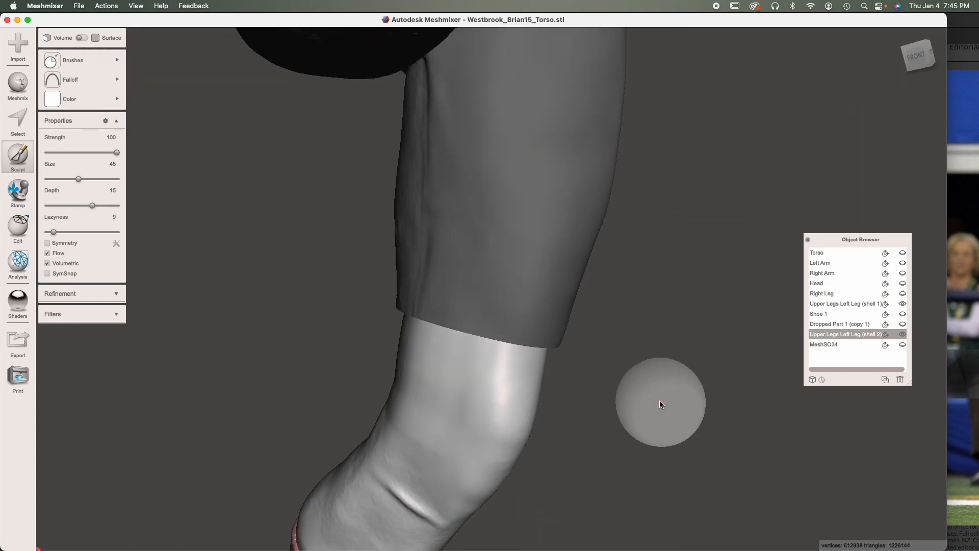
# Step: Examine the sculpted knee and its fit inside the pant opening from several sides
pyautogui.scroll(-5, 659, 401)
pyautogui.moveTo(660, 400); pyautogui.dragTo(566, 361, button='right')
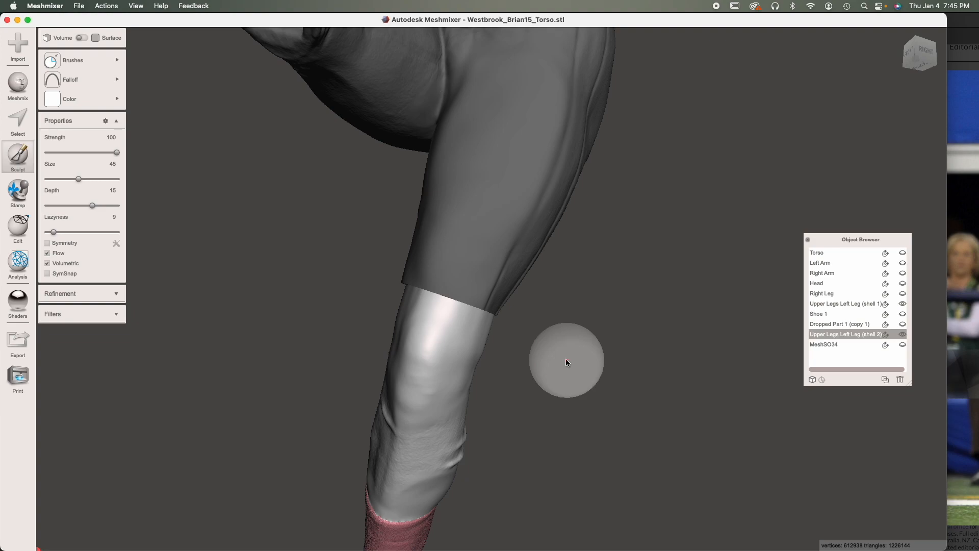
pyautogui.moveTo(464, 403); pyautogui.dragTo(574, 396, button='right')
pyautogui.moveTo(528, 323)
pyautogui.mouseDown(button='right')
pyautogui.moveTo(543, 343)
pyautogui.moveTo(557, 327)
pyautogui.moveTo(585, 376)
pyautogui.mouseUp(button='right')
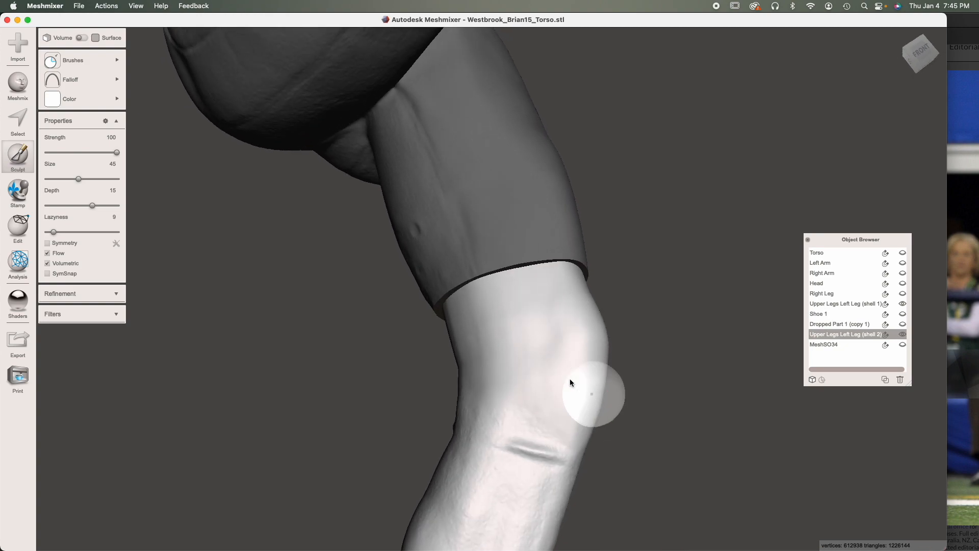
pyautogui.moveTo(583, 339); pyautogui.dragTo(450, 305, button='right')
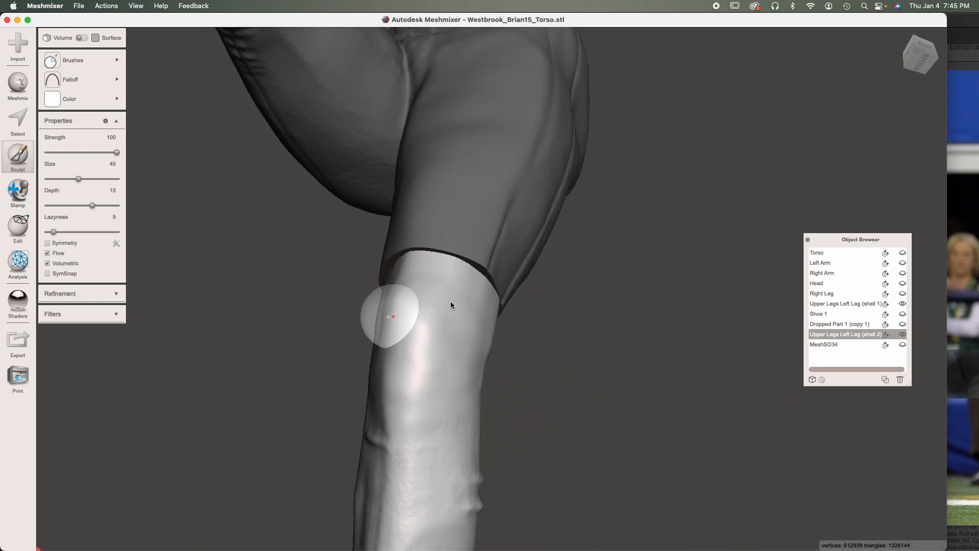
pyautogui.moveTo(478, 357); pyautogui.dragTo(500, 391, button='right')
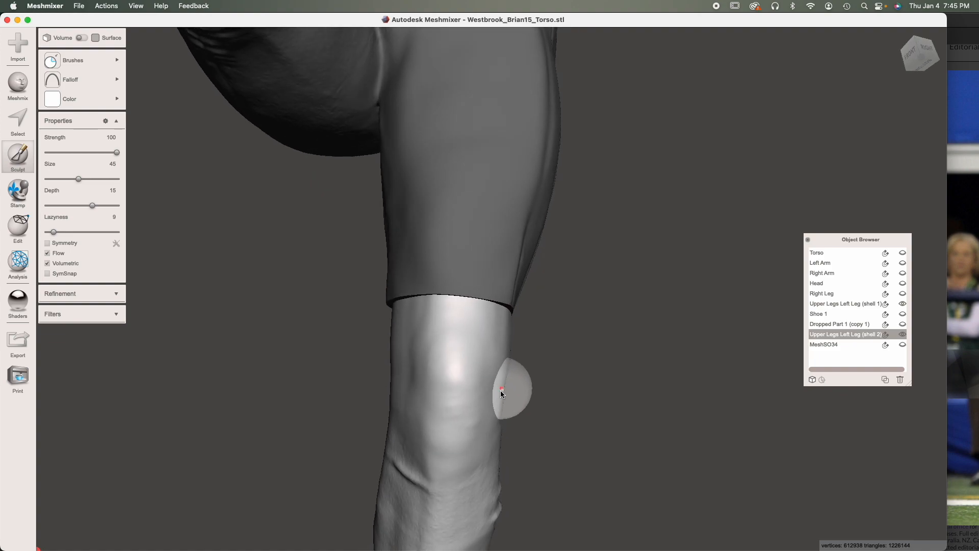
pyautogui.scroll(-6, 626, 347)
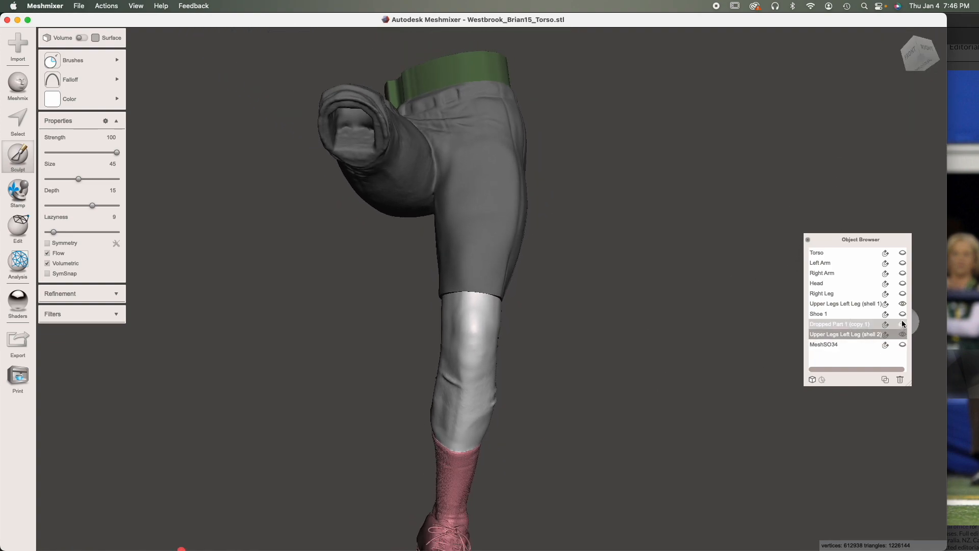
# Step: Show the right leg and torso and check the reworked left knee against the rest of the figure
pyautogui.click(902, 294)
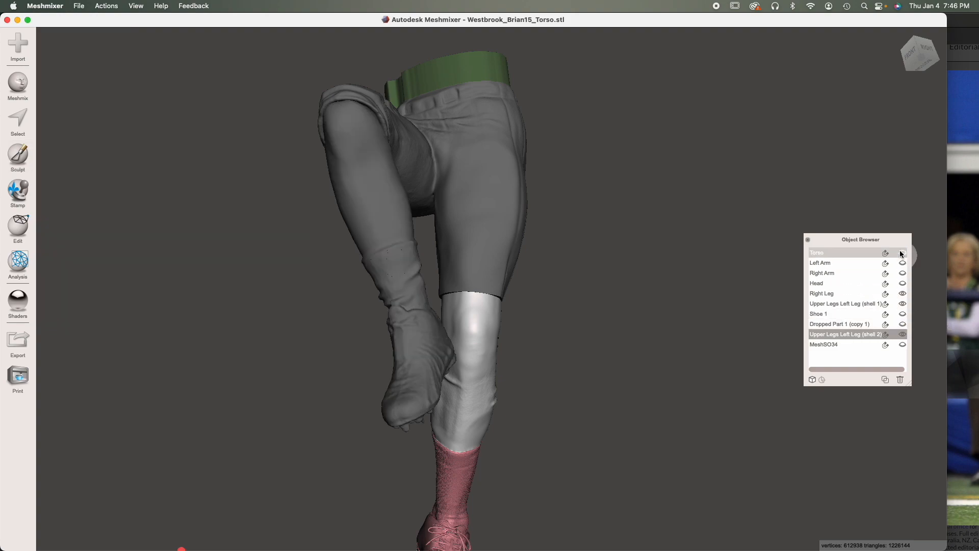
pyautogui.moveTo(514, 343); pyautogui.dragTo(404, 390, button='right')
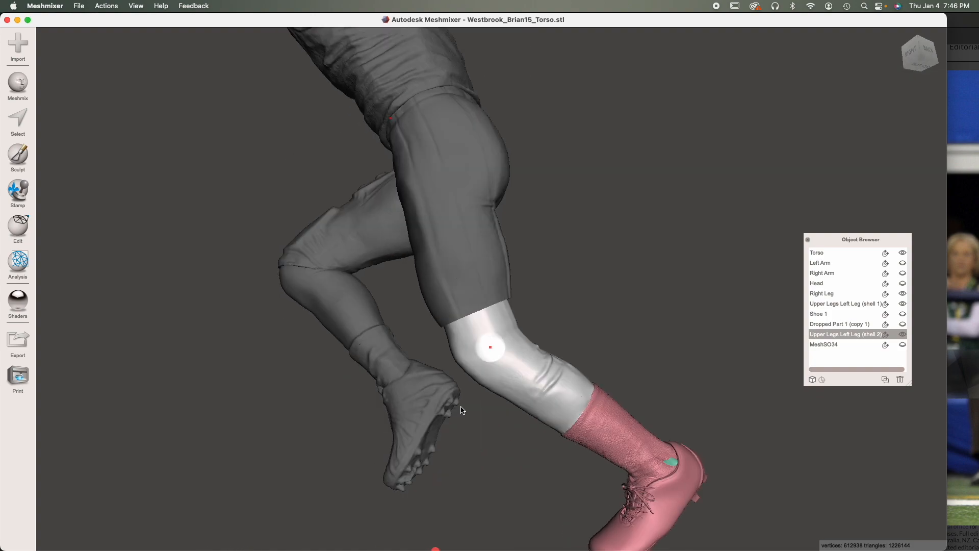
pyautogui.scroll(-3, 461, 395)
pyautogui.moveTo(462, 388); pyautogui.dragTo(462, 398, button='right')
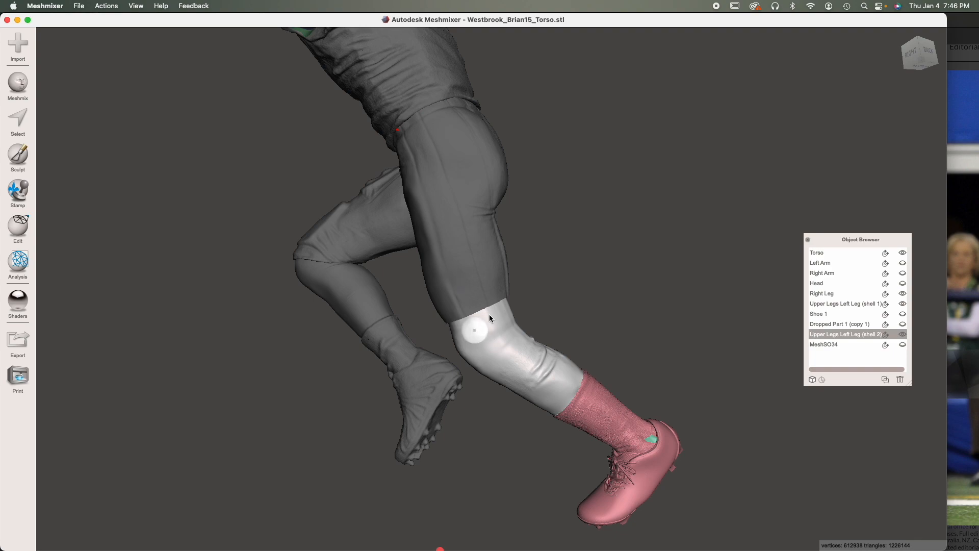
pyautogui.moveTo(479, 330); pyautogui.dragTo(543, 345, button='right')
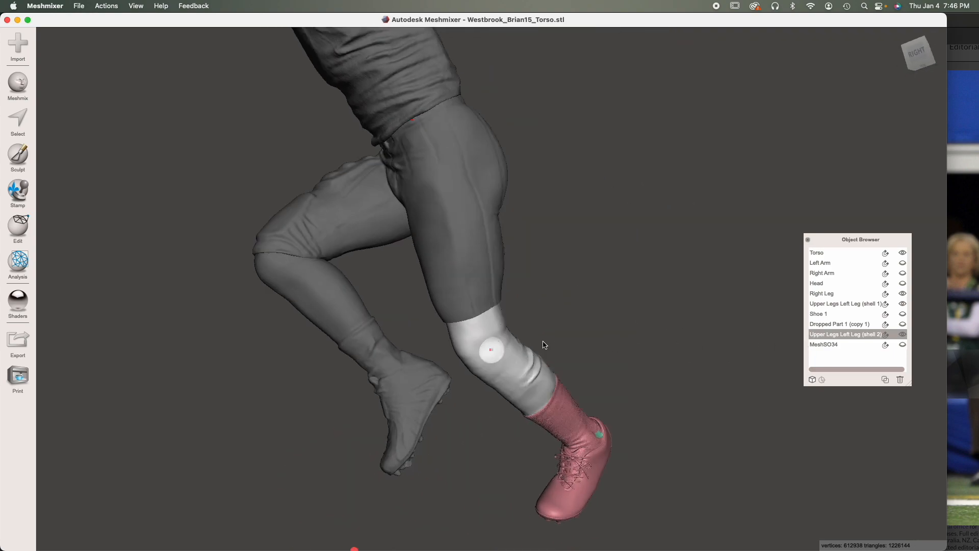
# Step: Inspect the knee at the pant opening and hide the pants shell to expose the top of the extended lower leg
pyautogui.scroll(5, 480, 295)
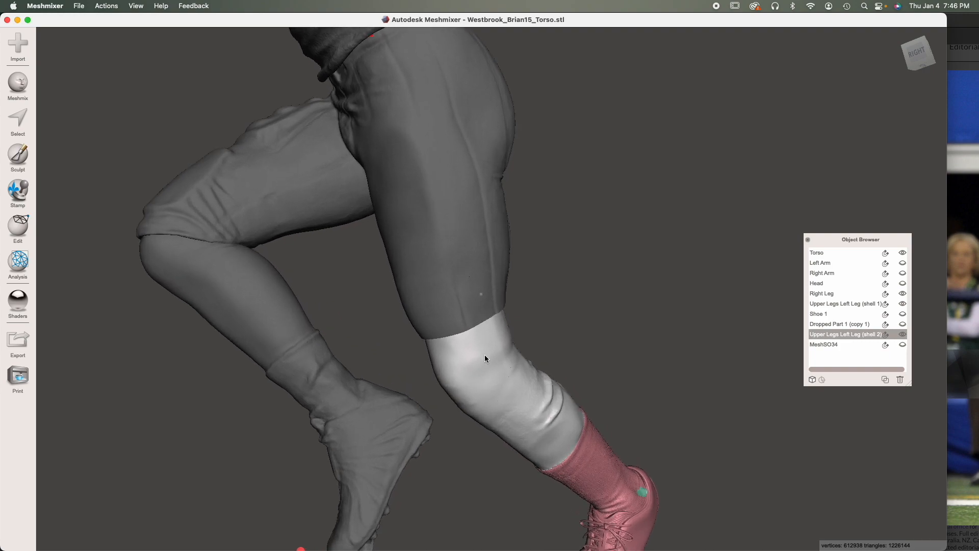
pyautogui.click(486, 375)
pyautogui.moveTo(466, 368); pyautogui.dragTo(399, 284, button='right')
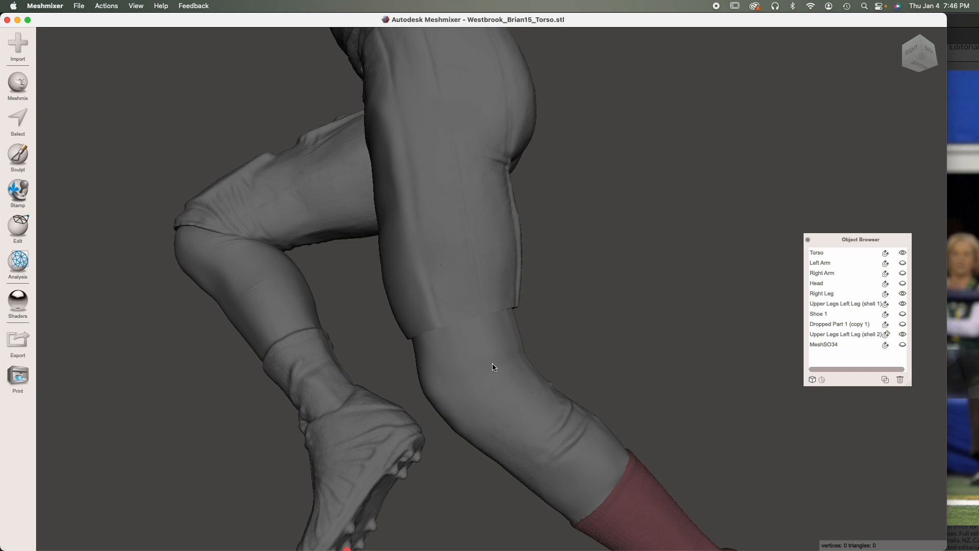
pyautogui.moveTo(494, 364)
pyautogui.mouseDown(button='right')
pyautogui.moveTo(504, 389)
pyautogui.moveTo(486, 371)
pyautogui.mouseUp(button='right')
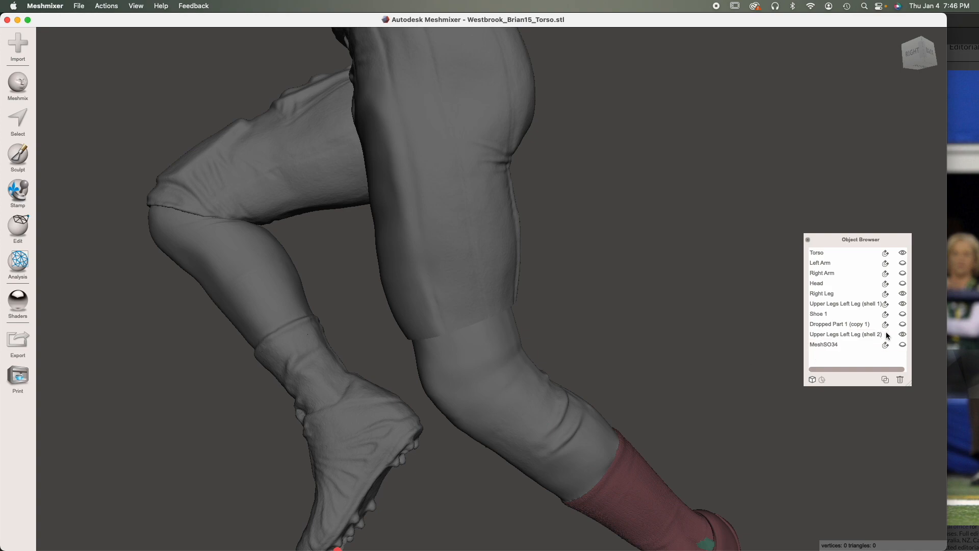
pyautogui.click(501, 362)
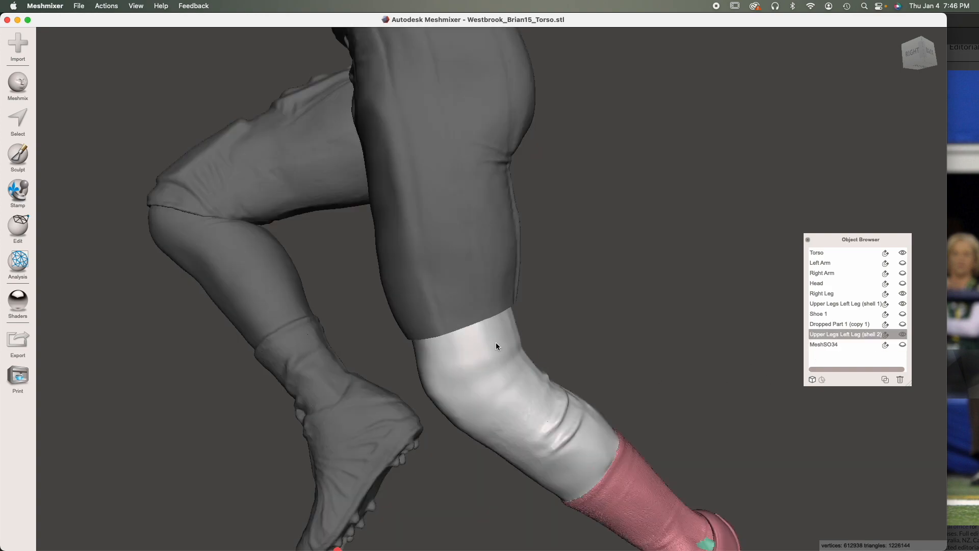
pyautogui.click(464, 270)
pyautogui.click(903, 303)
# Step: Plane cut the uneven top of the lower leg flat with Cut (Discard Half) and Remeshed Fill
pyautogui.click(488, 379)
pyautogui.moveTo(488, 378); pyautogui.dragTo(461, 287, button='right')
pyautogui.scroll(3, 450, 320)
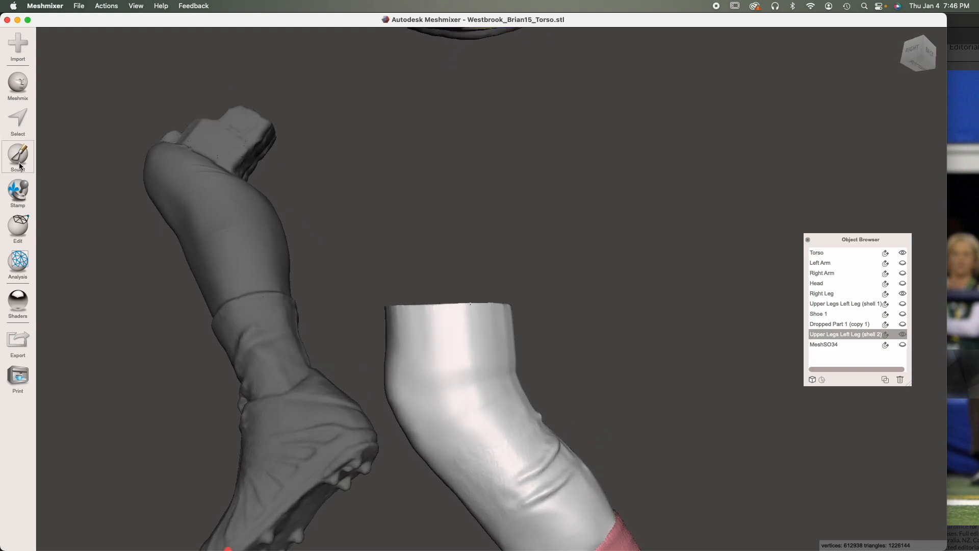
pyautogui.click(18, 230)
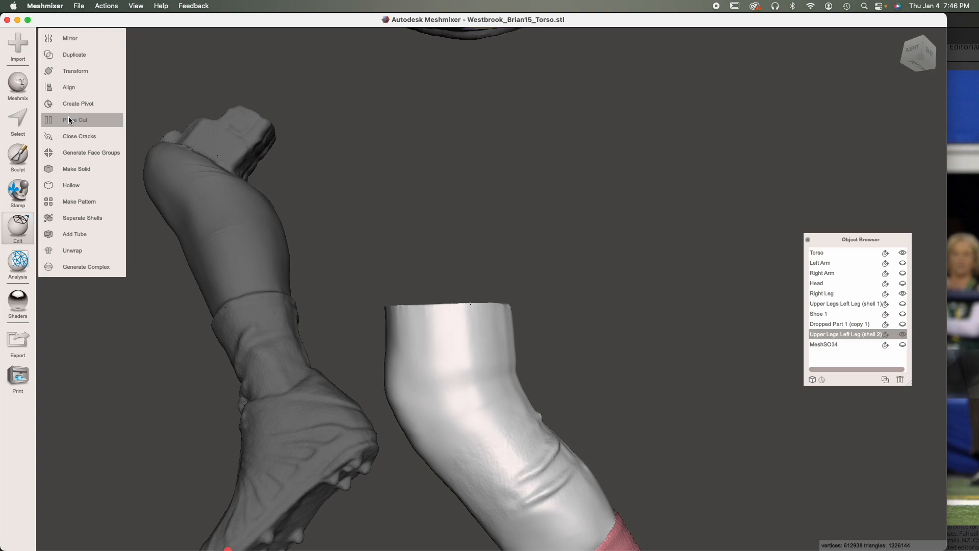
pyautogui.moveTo(382, 309); pyautogui.dragTo(544, 318)
pyautogui.moveTo(543, 317); pyautogui.dragTo(276, 208, button='right')
pyautogui.click(60, 115)
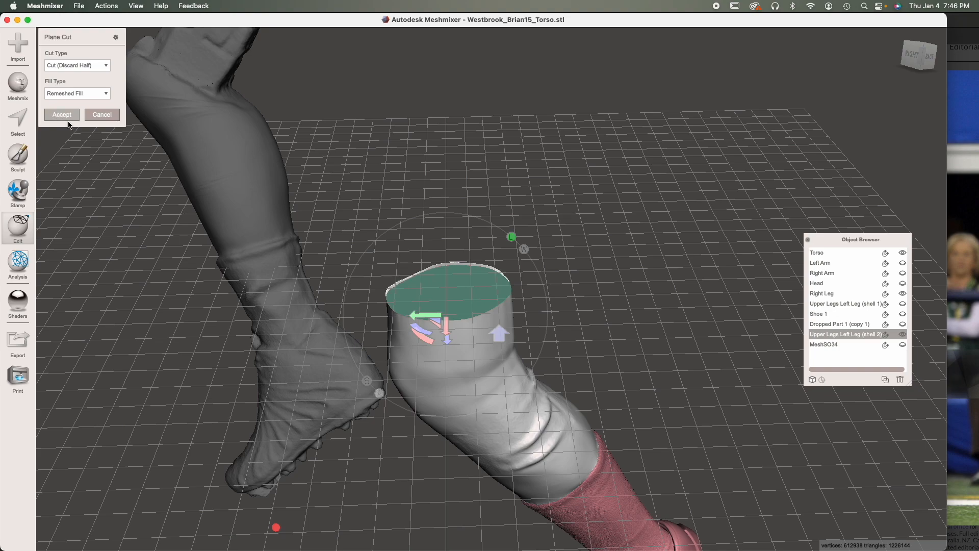
# Step: Select the flat cap on top of the lower leg and raise it straight up with a face transform to lengthen the leg
pyautogui.press('s')
pyautogui.click(433, 294)
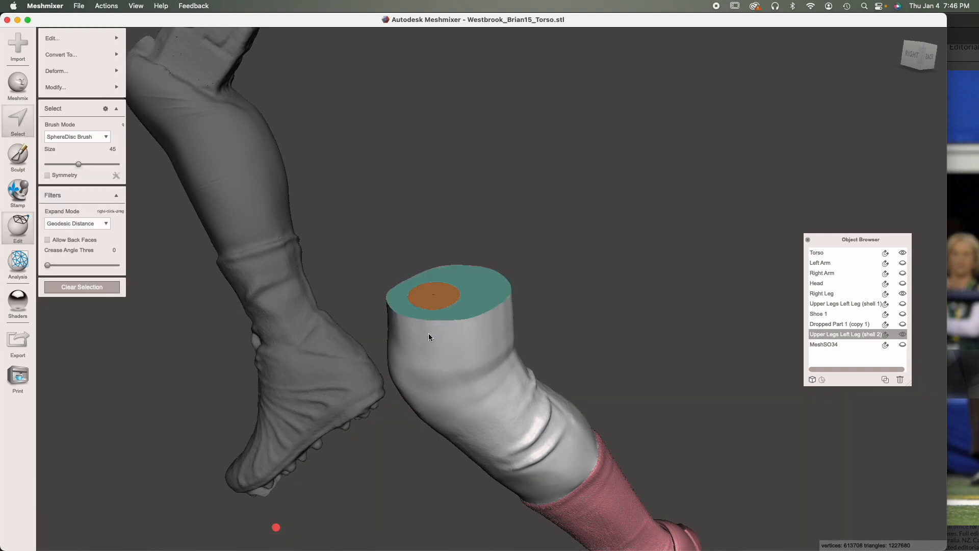
pyautogui.moveTo(428, 333); pyautogui.dragTo(461, 326, button='right')
pyautogui.click(454, 302)
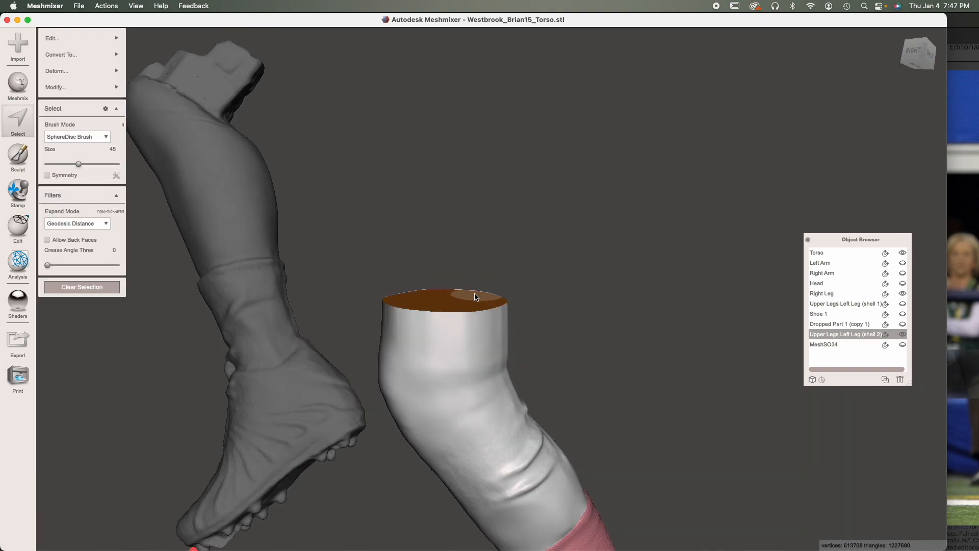
pyautogui.press('t')
pyautogui.moveTo(447, 280); pyautogui.dragTo(443, 175)
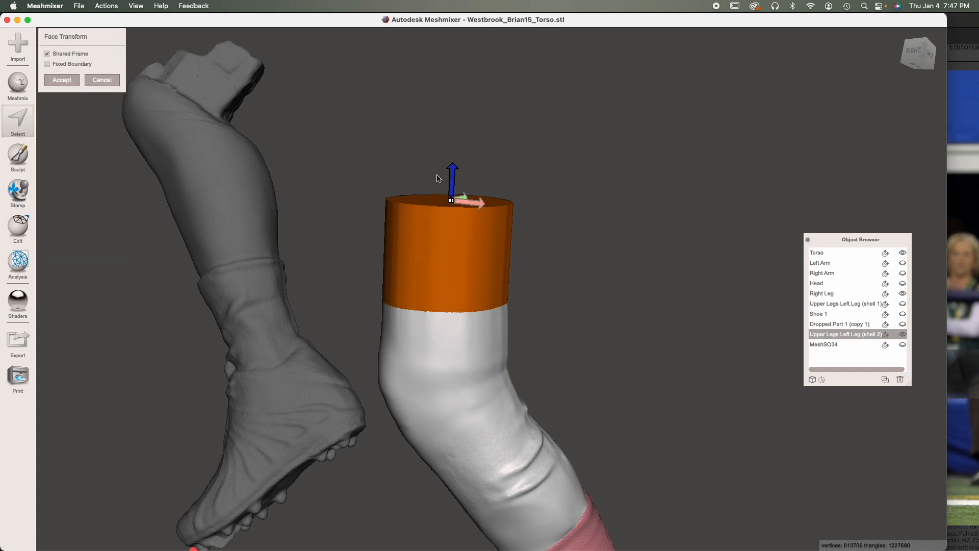
# Step: Show the pants shell again, check that the lengthened leg fits inside it, and accept the face transform
pyautogui.click(901, 304)
pyautogui.click(901, 304)
pyautogui.click(901, 303)
pyautogui.moveTo(683, 316); pyautogui.dragTo(700, 318, button='right')
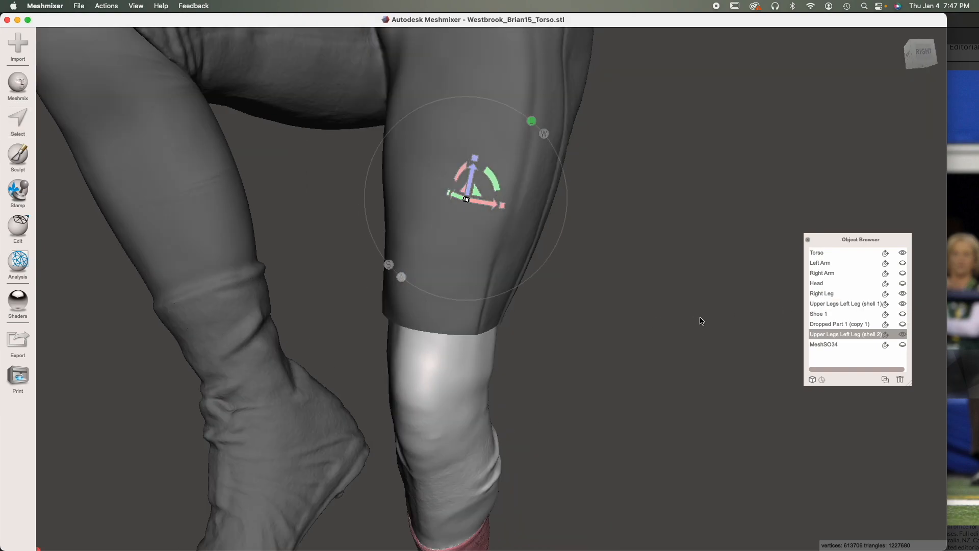
pyautogui.moveTo(606, 307); pyautogui.dragTo(332, 243, button='right')
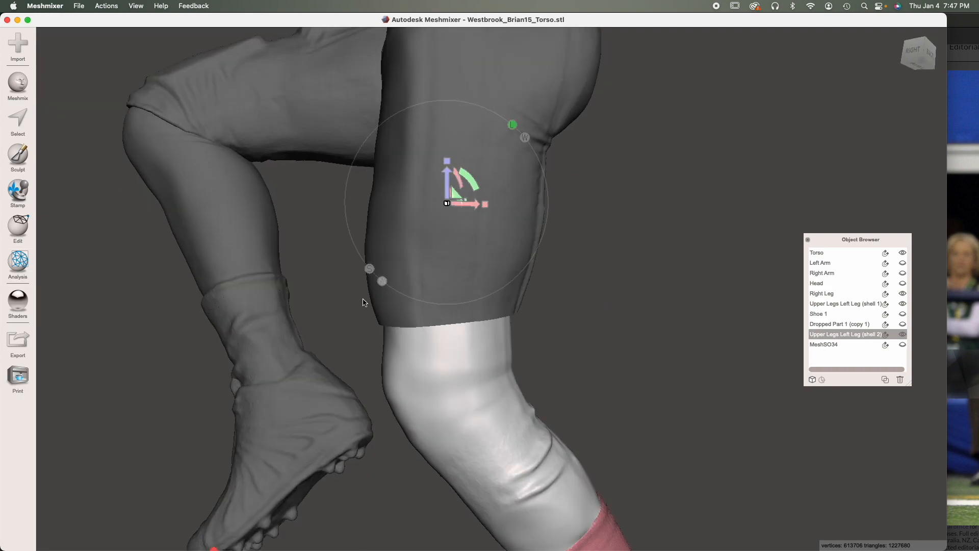
pyautogui.press('s')
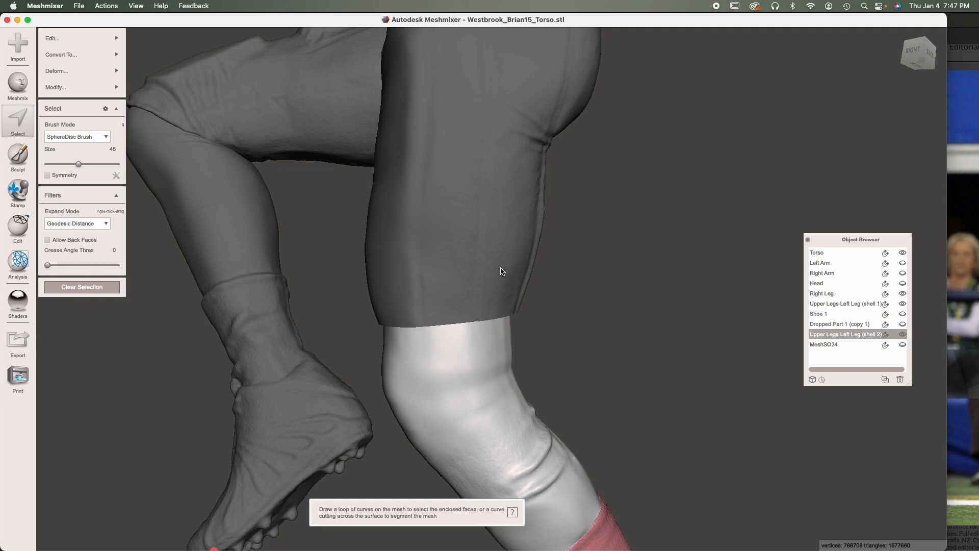
pyautogui.click(463, 366)
pyautogui.press('Escape')
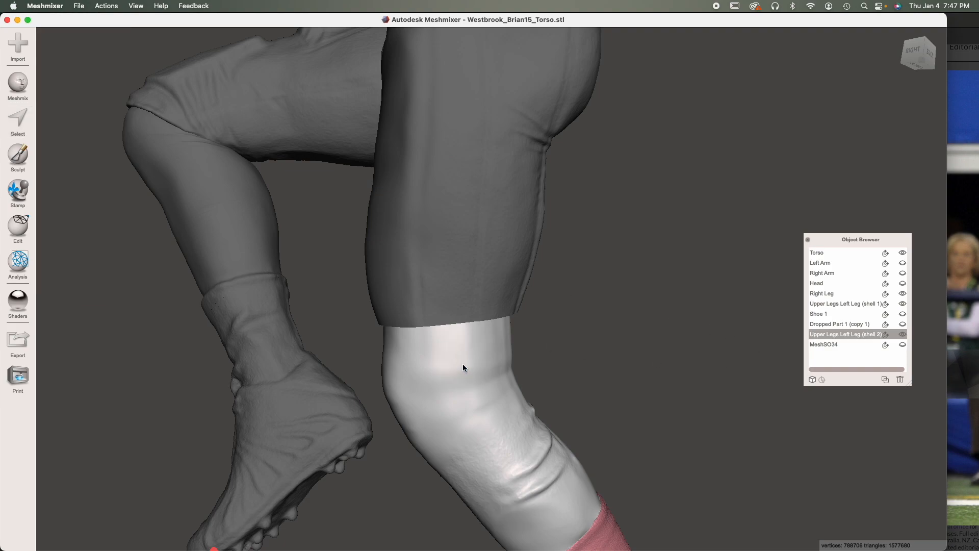
# Step: Set the lower leg as the target surface, hide the right leg, and make the pants the active object
pyautogui.click(886, 335)
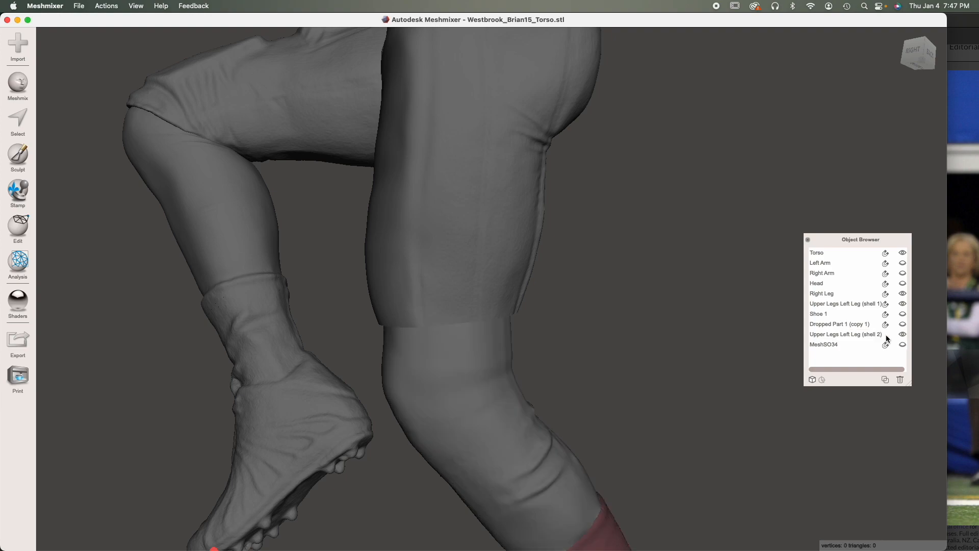
pyautogui.click(449, 238)
pyautogui.moveTo(448, 240); pyautogui.dragTo(498, 279, button='right')
pyautogui.click(152, 213)
pyautogui.click(902, 294)
pyautogui.click(448, 219)
pyautogui.moveTo(448, 218); pyautogui.dragTo(452, 261, button='right')
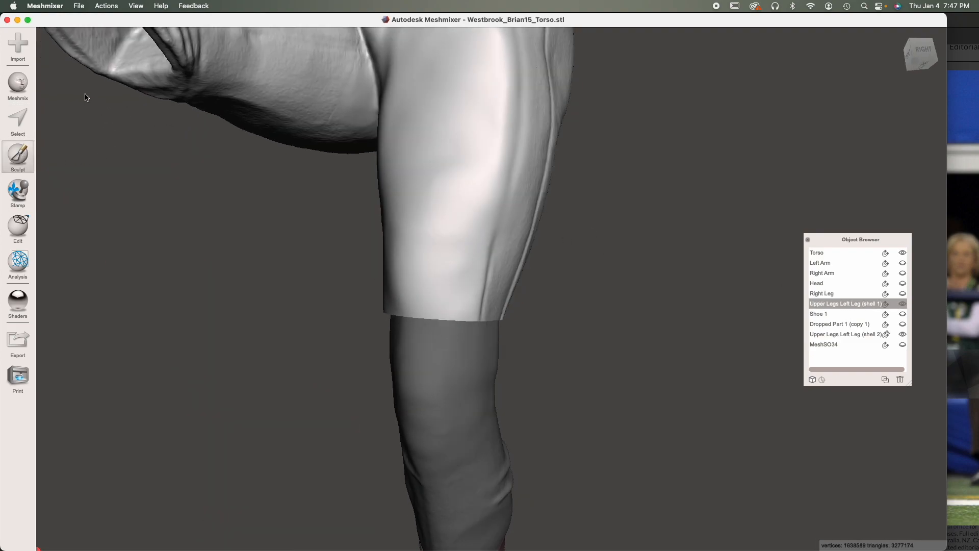
# Step: Pull the front of the left pant leg toward the leg with the Attract brush at strength 50, size 45 and depth -20
pyautogui.moveTo(74, 59)
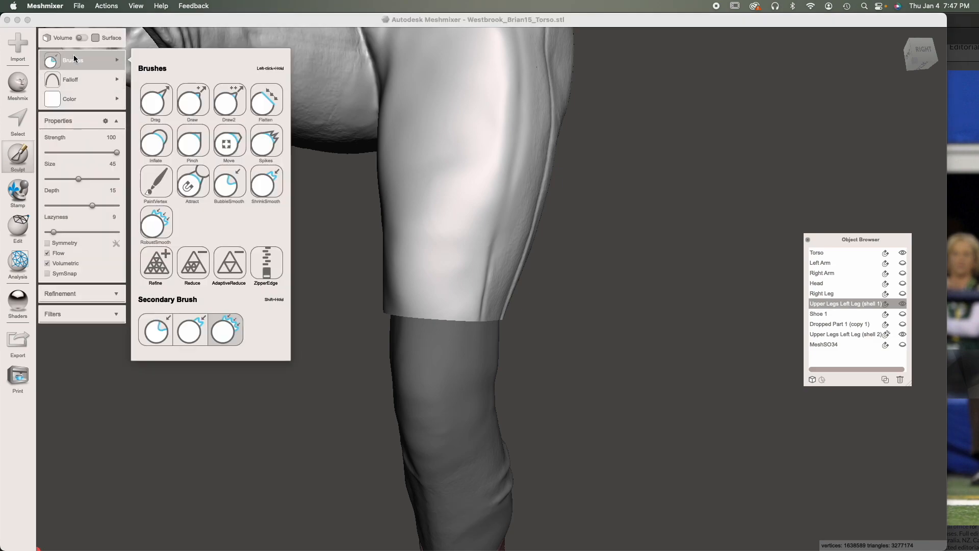
pyautogui.click(196, 183)
pyautogui.moveTo(375, 249)
pyautogui.mouseDown(button='right')
pyautogui.moveTo(480, 234)
pyautogui.moveTo(478, 249)
pyautogui.mouseUp(button='right')
pyautogui.moveTo(478, 250); pyautogui.dragTo(379, 329, button='middle')
pyautogui.moveTo(379, 329); pyautogui.dragTo(223, 295, button='right')
pyautogui.scroll(6, 272, 265)
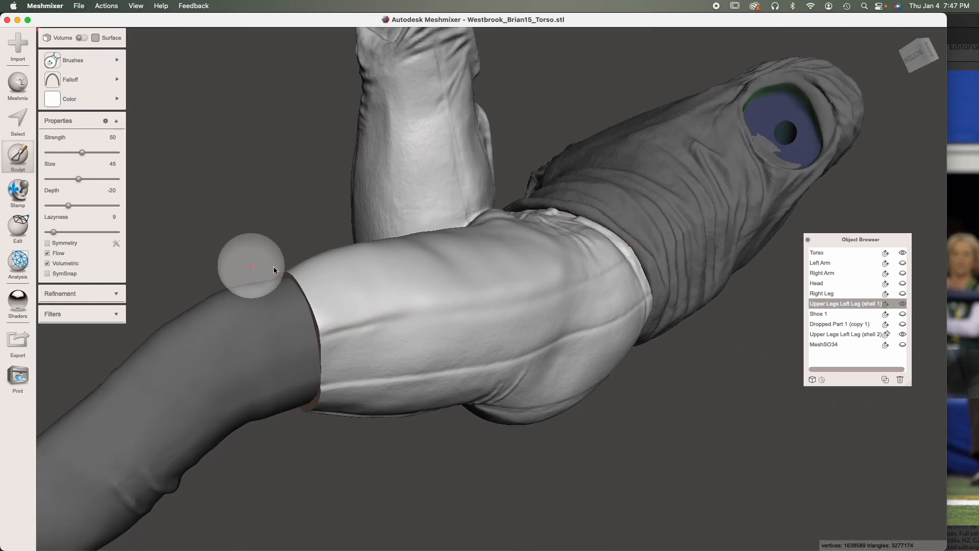
pyautogui.scroll(2, 276, 269)
pyautogui.moveTo(273, 265); pyautogui.dragTo(256, 237, button='right')
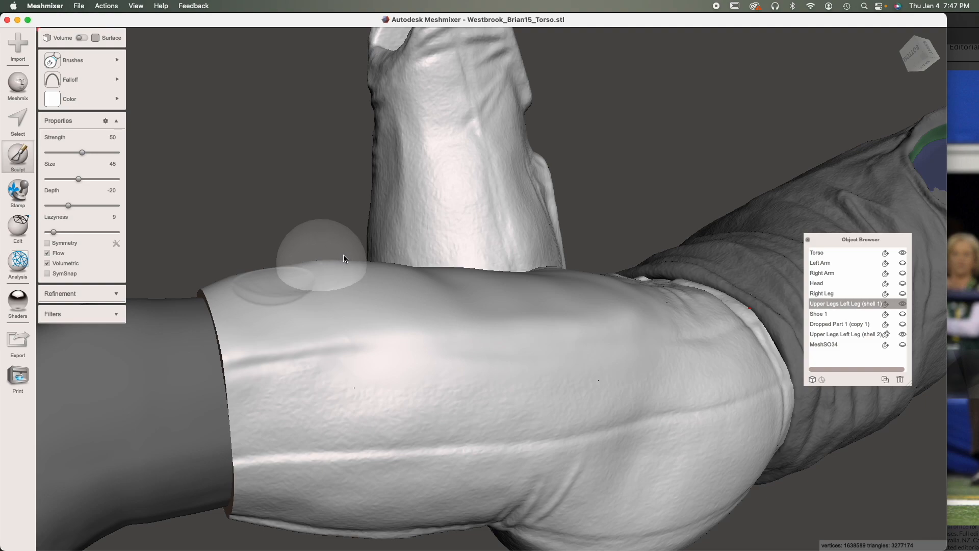
pyautogui.click(382, 266)
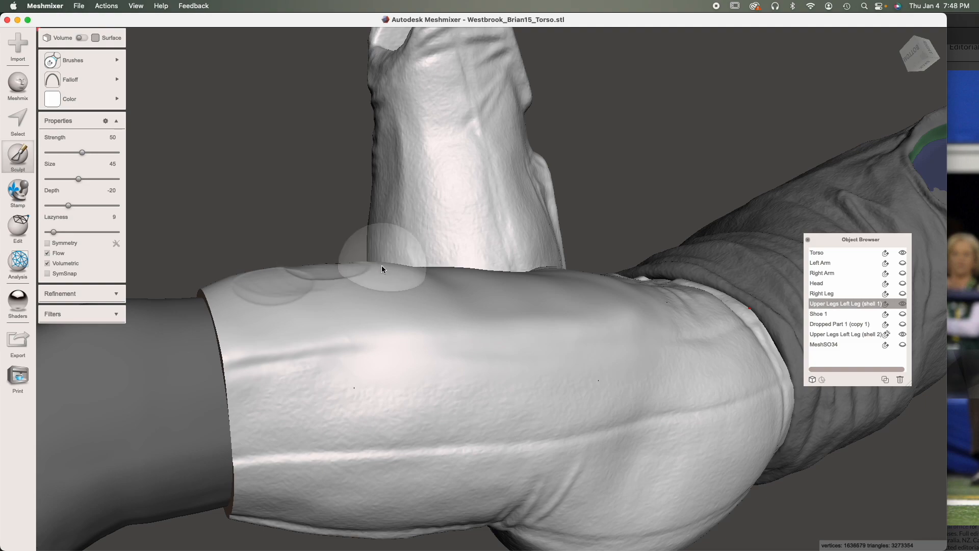
pyautogui.click(333, 287)
pyautogui.moveTo(255, 288)
pyautogui.mouseDown(button='right')
pyautogui.moveTo(362, 357)
pyautogui.moveTo(328, 360)
pyautogui.mouseUp(button='right')
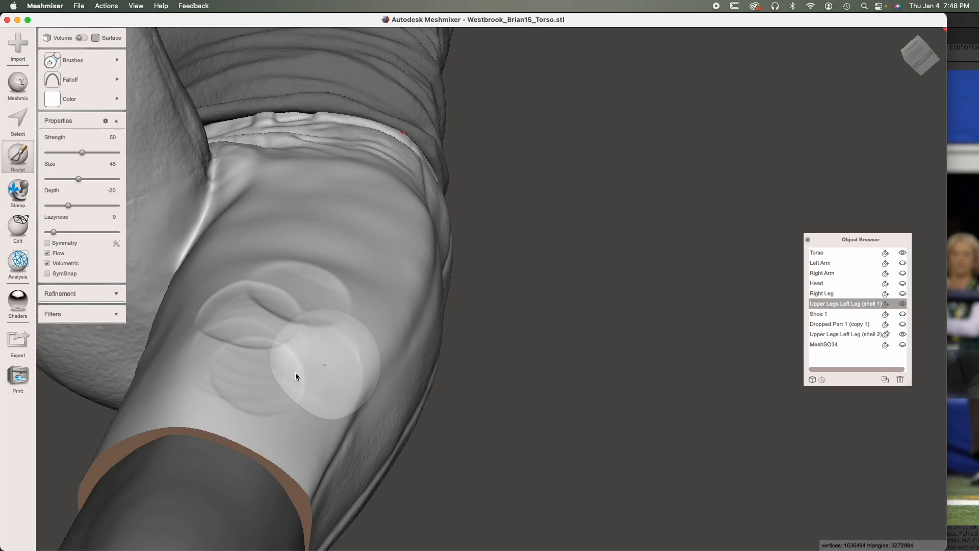
pyautogui.click(167, 363)
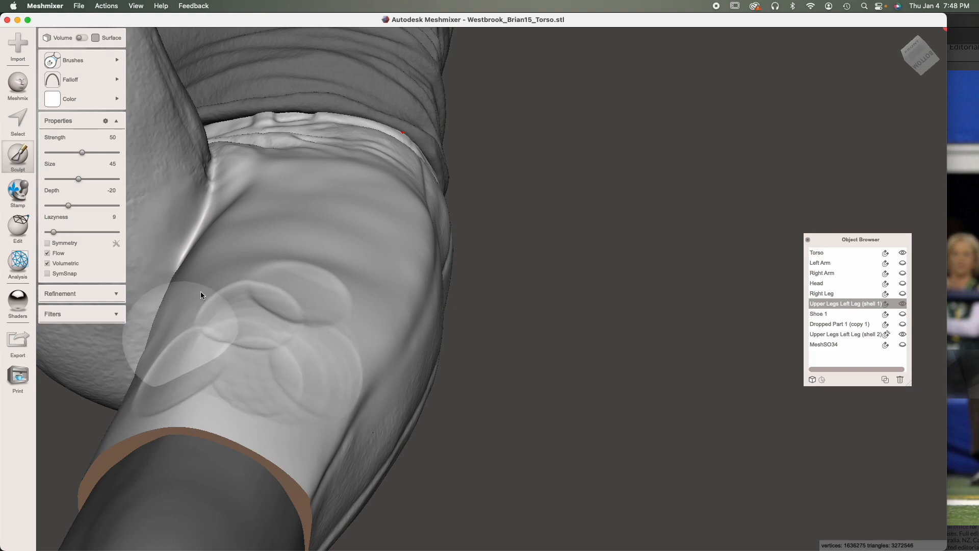
pyautogui.click(232, 343)
# Step: Tighten the left pant hem around the leg with Attract strokes along the front and inner side of the opening
pyautogui.moveTo(385, 306)
pyautogui.mouseDown(button='right')
pyautogui.moveTo(330, 306)
pyautogui.moveTo(396, 350)
pyautogui.mouseUp(button='right')
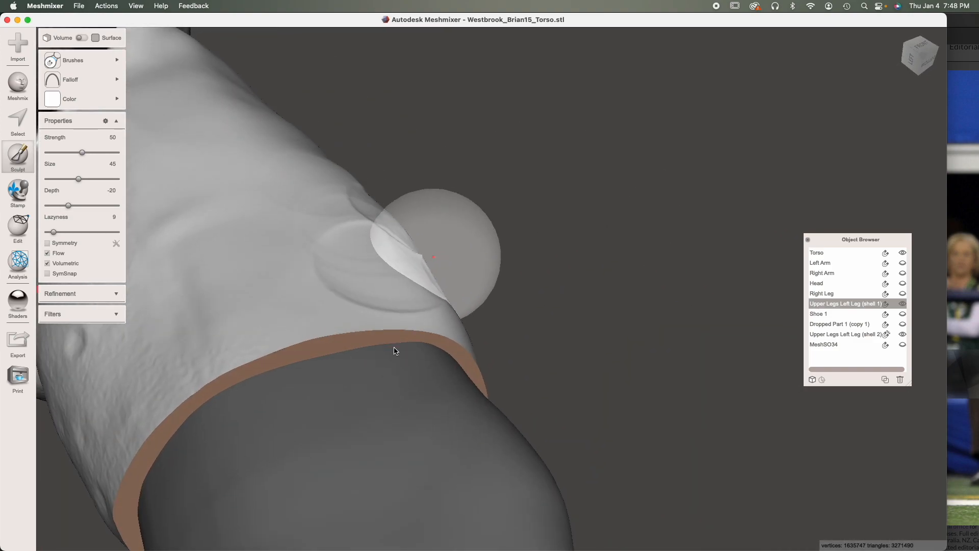
pyautogui.moveTo(438, 318)
pyautogui.mouseDown()
pyautogui.moveTo(338, 320)
pyautogui.moveTo(288, 333)
pyautogui.mouseUp()
pyautogui.click(288, 335)
pyautogui.click(180, 388)
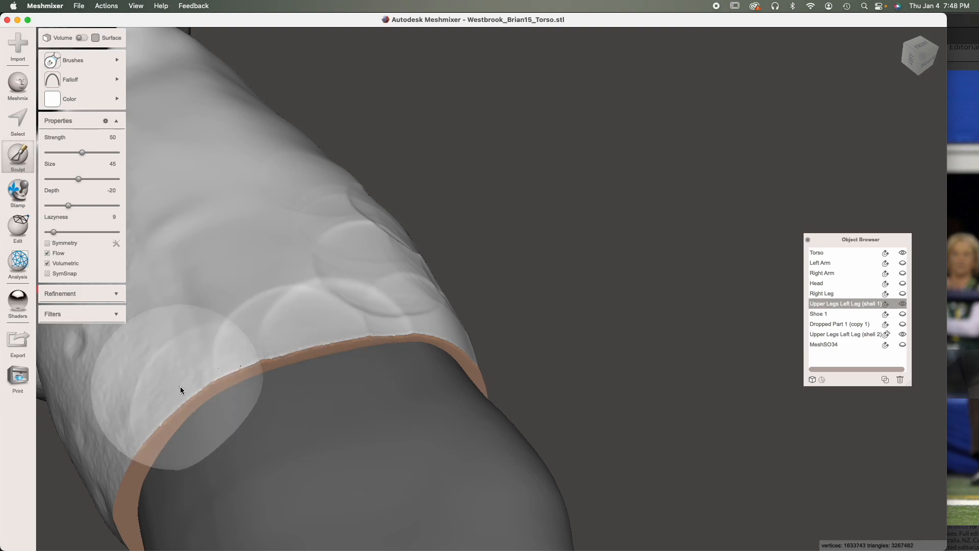
pyautogui.moveTo(180, 387); pyautogui.dragTo(461, 282, button='right')
pyautogui.click(574, 221)
pyautogui.click(511, 316)
pyautogui.moveTo(663, 240); pyautogui.dragTo(459, 268, button='right')
pyautogui.moveTo(398, 280); pyautogui.dragTo(406, 332, button='right')
pyautogui.click(423, 226)
# Step: Smooth the brush marks on the lower left pant leg with the ShrinkSmooth brush at strength 100, size 45 and depth -5
pyautogui.click(102, 60)
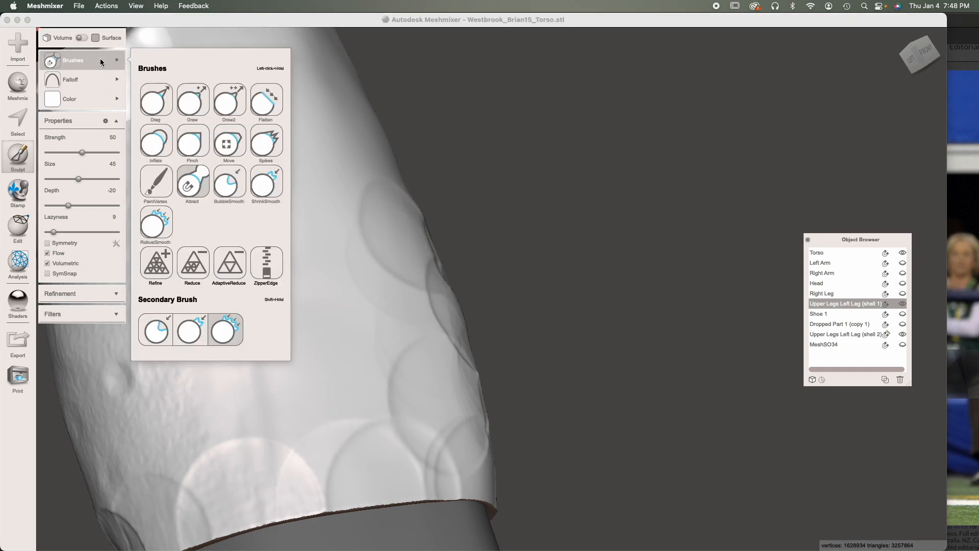
pyautogui.click(275, 187)
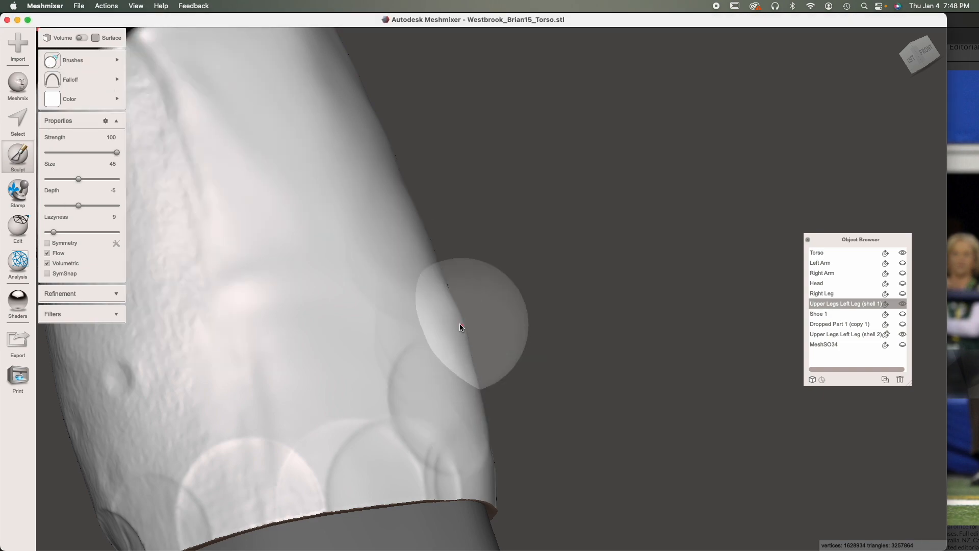
pyautogui.moveTo(326, 454); pyautogui.dragTo(510, 316, button='right')
pyautogui.moveTo(326, 443); pyautogui.dragTo(663, 296)
pyautogui.moveTo(491, 323); pyautogui.dragTo(658, 224, button='right')
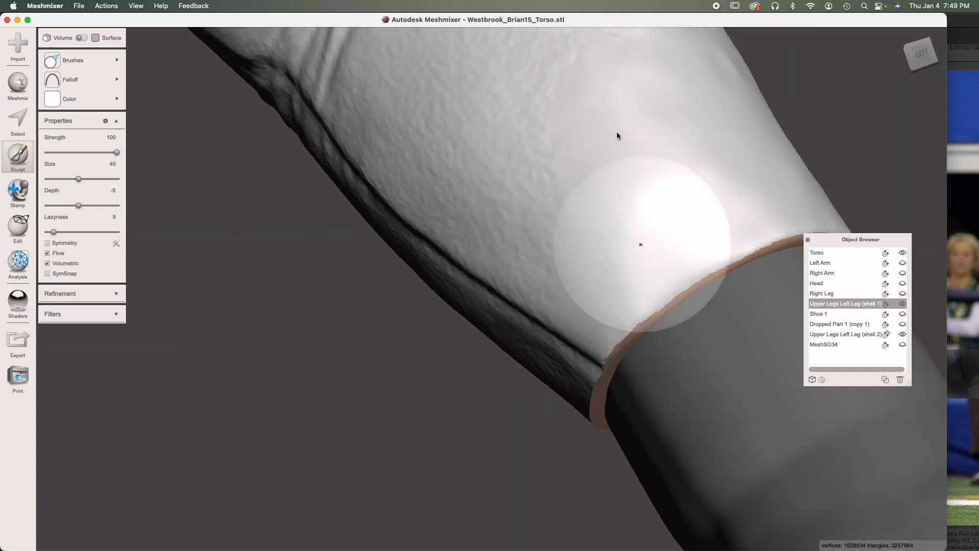
# Step: Examine the smoothed left pant leg, its hem and the knee below from the side and back
pyautogui.moveTo(658, 270)
pyautogui.mouseDown(button='right')
pyautogui.moveTo(310, 303)
pyautogui.moveTo(365, 381)
pyautogui.moveTo(395, 378)
pyautogui.moveTo(696, 429)
pyautogui.moveTo(572, 399)
pyautogui.moveTo(530, 213)
pyautogui.moveTo(515, 286)
pyautogui.moveTo(536, 310)
pyautogui.moveTo(590, 322)
pyautogui.moveTo(629, 291)
pyautogui.moveTo(565, 283)
pyautogui.moveTo(573, 292)
pyautogui.mouseUp(button='right')
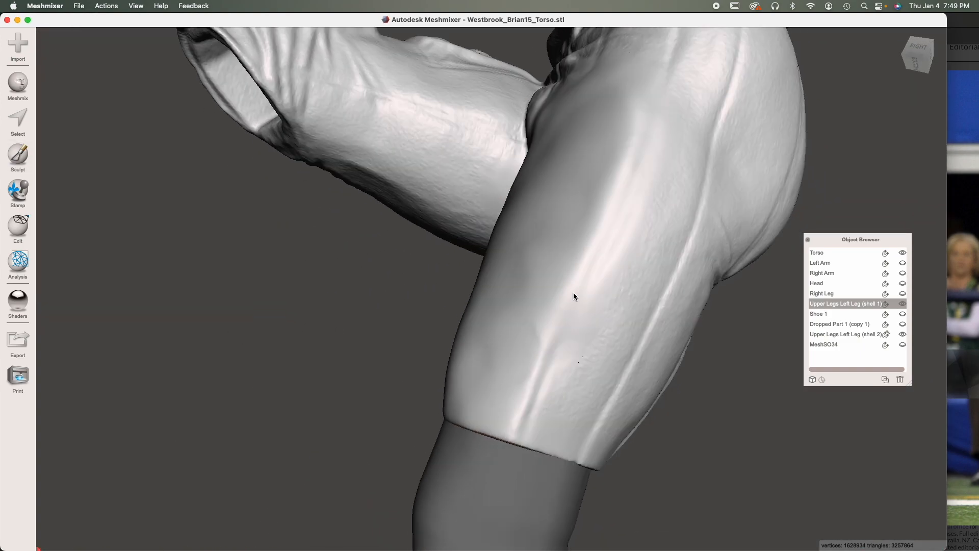
pyautogui.scroll(-5, 423, 326)
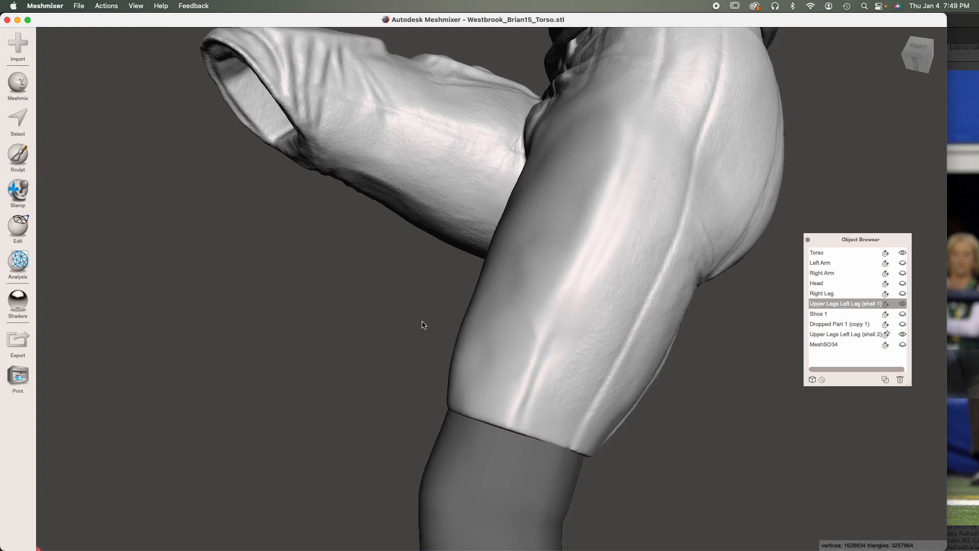
pyautogui.moveTo(594, 356); pyautogui.dragTo(587, 385, button='right')
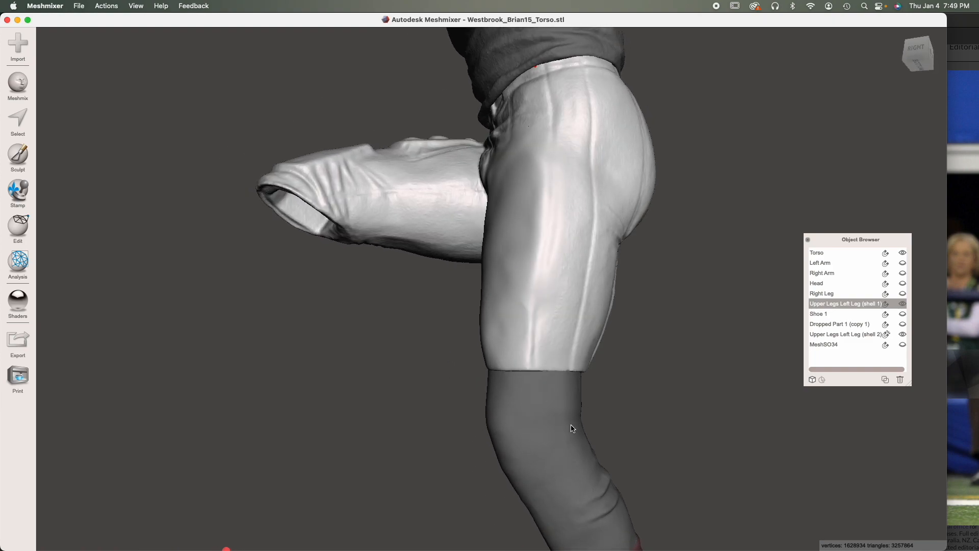
pyautogui.moveTo(570, 437); pyautogui.dragTo(498, 400, button='right')
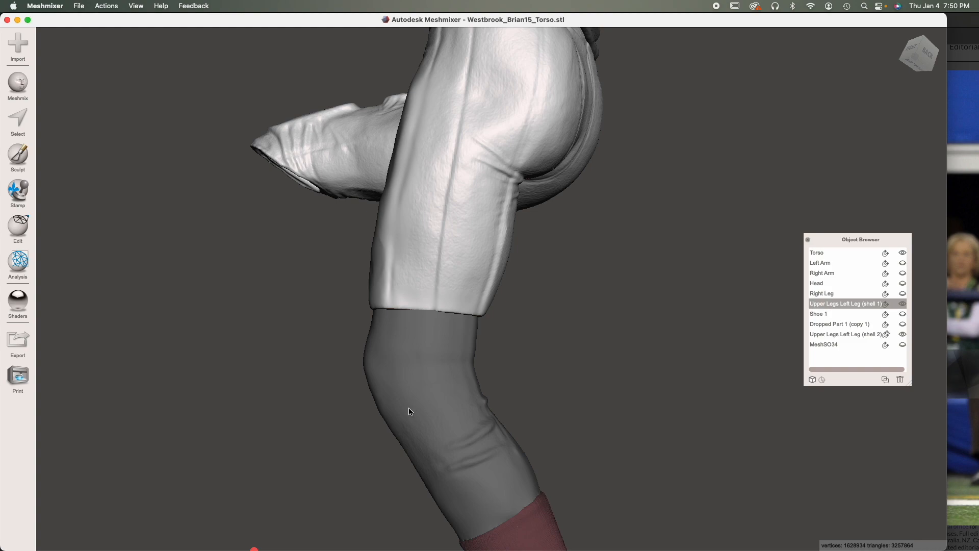
pyautogui.moveTo(413, 412); pyautogui.dragTo(479, 435, button='right')
pyautogui.scroll(-5, 479, 432)
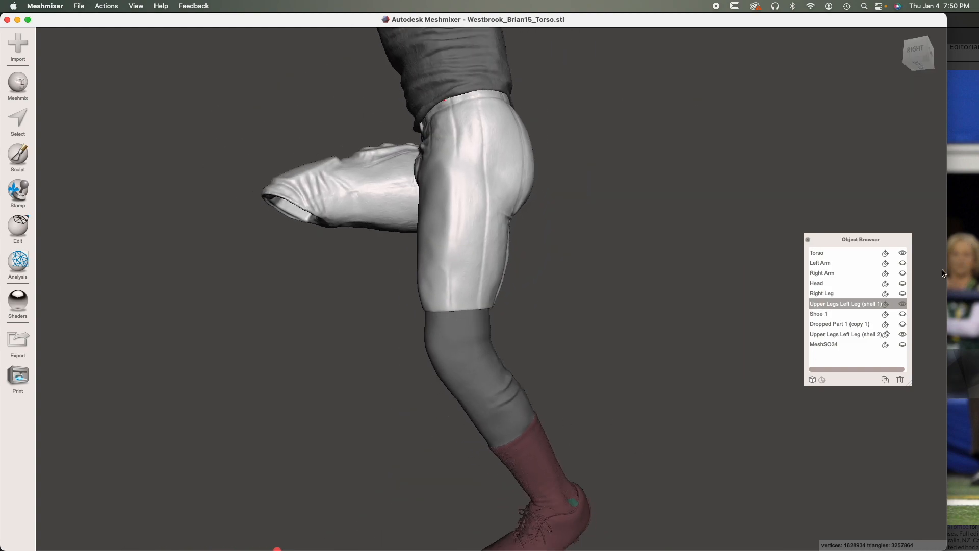
# Step: Show the right leg and compare both legs, the tightened pants and the torso from all around the figure
pyautogui.click(904, 295)
pyautogui.moveTo(578, 348); pyautogui.dragTo(586, 349, button='right')
pyautogui.moveTo(689, 355); pyautogui.dragTo(394, 334, button='right')
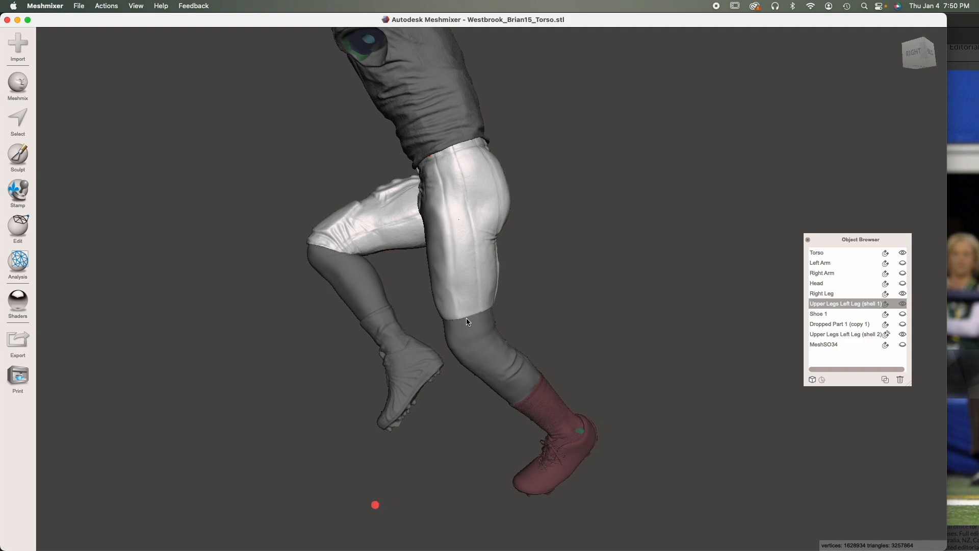
pyautogui.moveTo(512, 333); pyautogui.dragTo(439, 280, button='right')
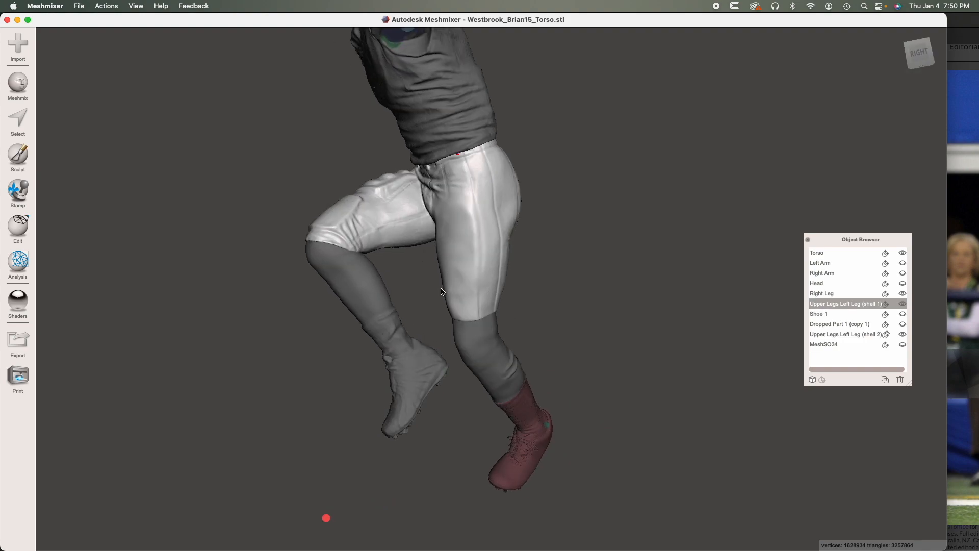
pyautogui.moveTo(472, 350); pyautogui.dragTo(572, 348, button='right')
pyautogui.moveTo(495, 351); pyautogui.dragTo(415, 357, button='right')
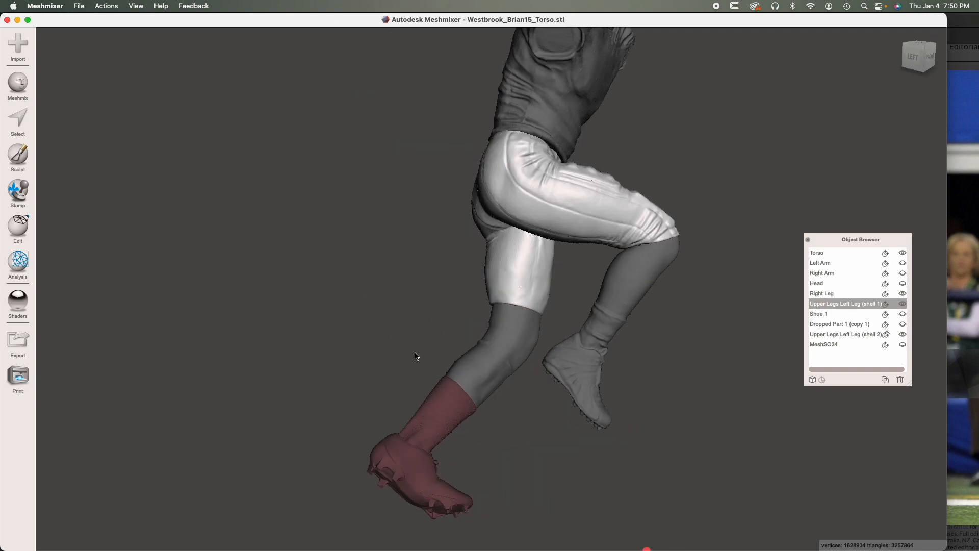
pyautogui.moveTo(515, 360); pyautogui.dragTo(632, 341, button='right')
pyautogui.moveTo(631, 341); pyautogui.dragTo(553, 396, button='middle')
pyautogui.moveTo(559, 389); pyautogui.dragTo(530, 386, button='right')
pyautogui.moveTo(748, 371); pyautogui.dragTo(695, 371, button='right')
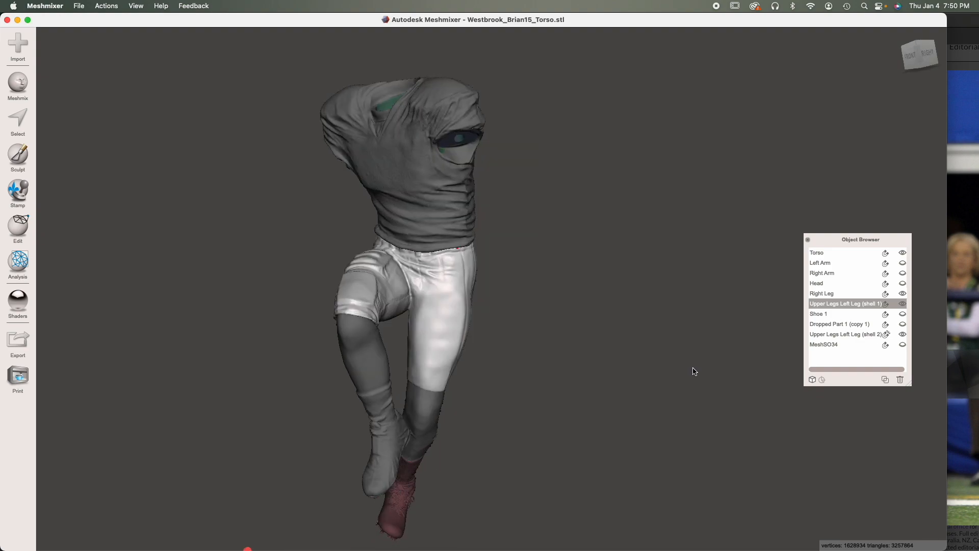